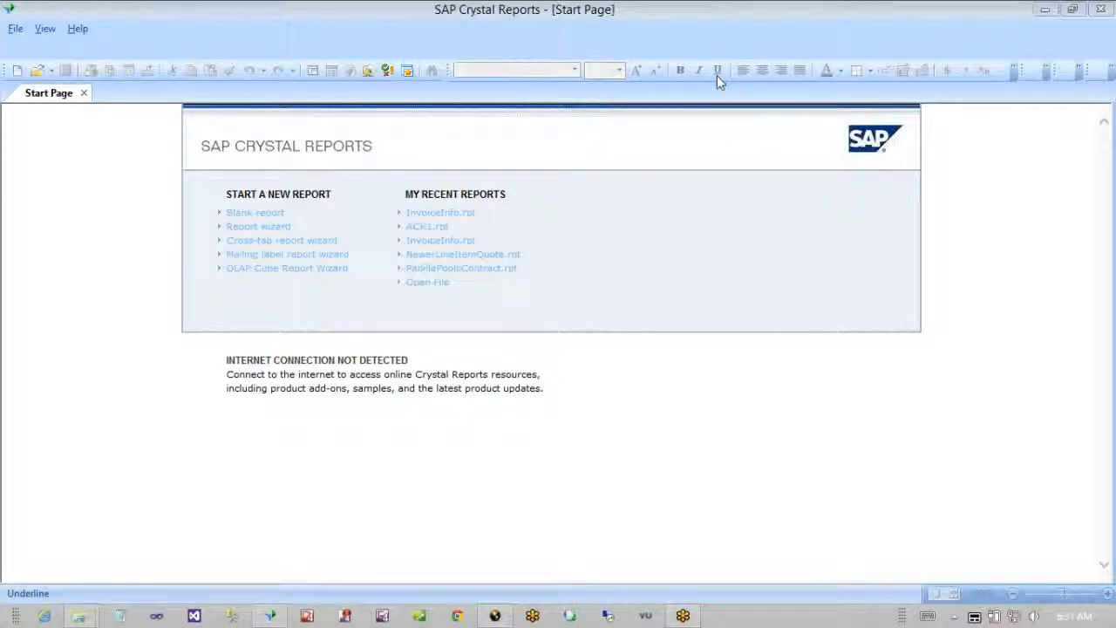
- Switch to e-manage and open the order entry of the recent Chili's Grill & Bar project
left_click(496, 616)
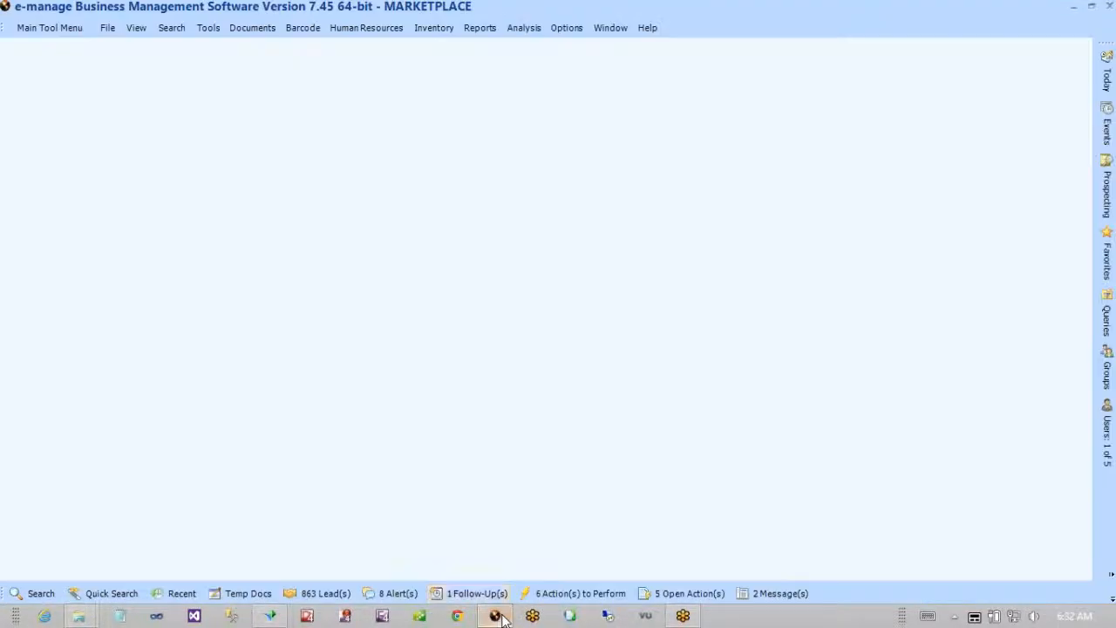
left_click(178, 594)
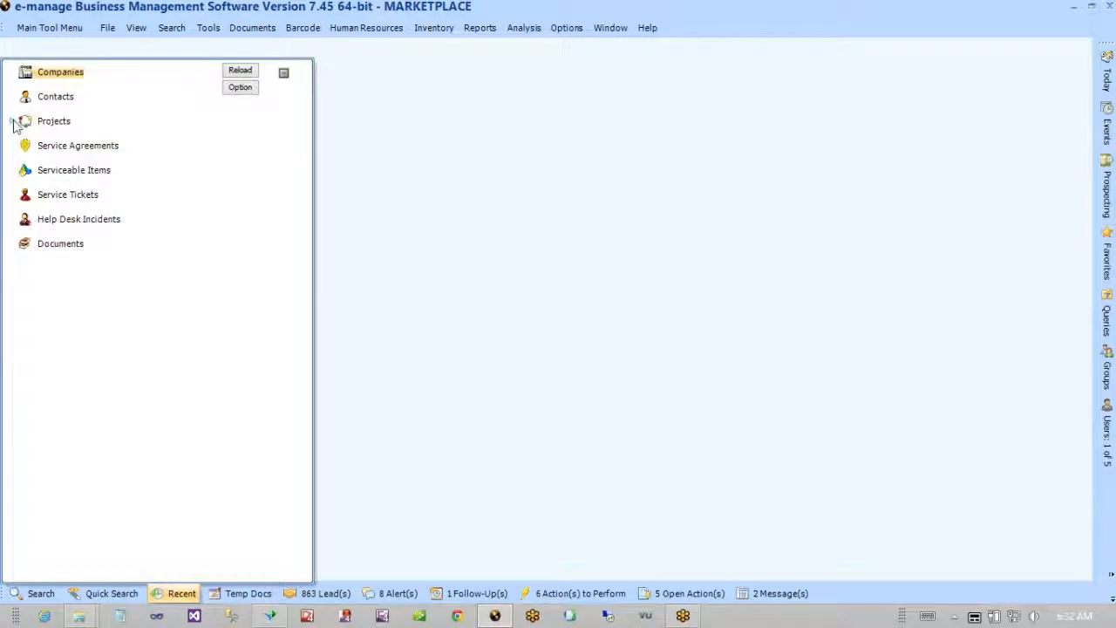
left_click(13, 123)
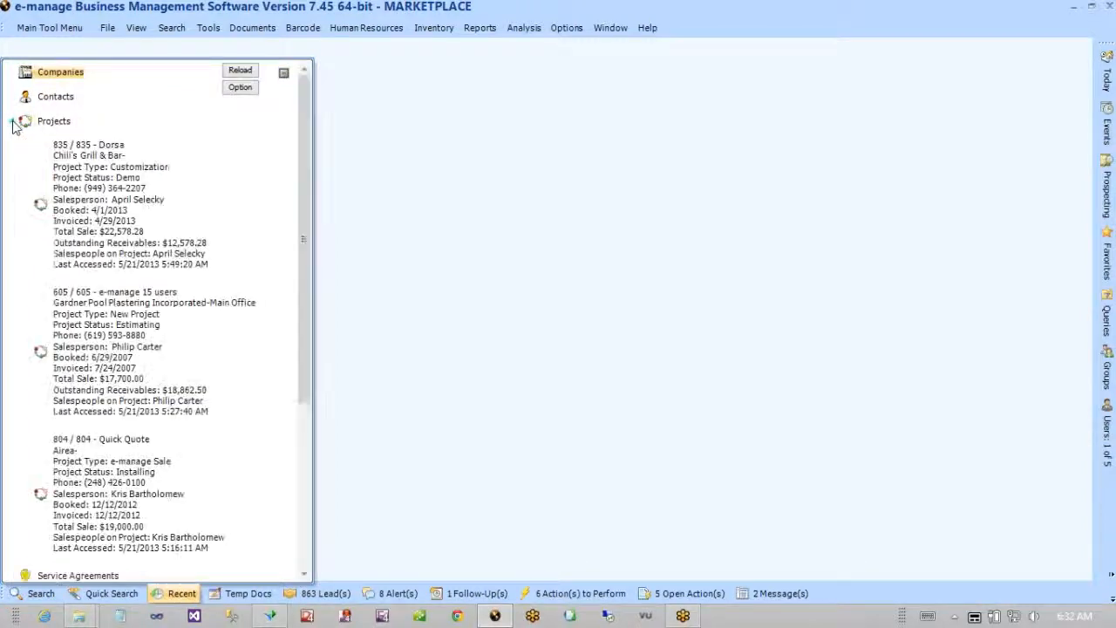
right_click(127, 205)
mouse_move(190, 303)
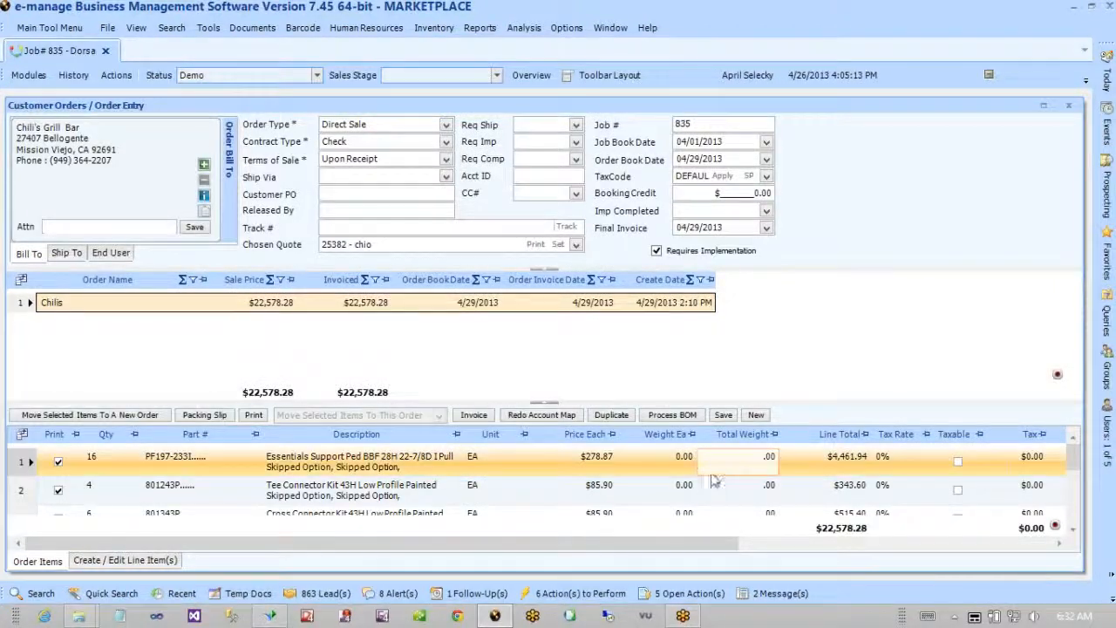
- Run the Chilis order's print preview using the original report
left_click(254, 415)
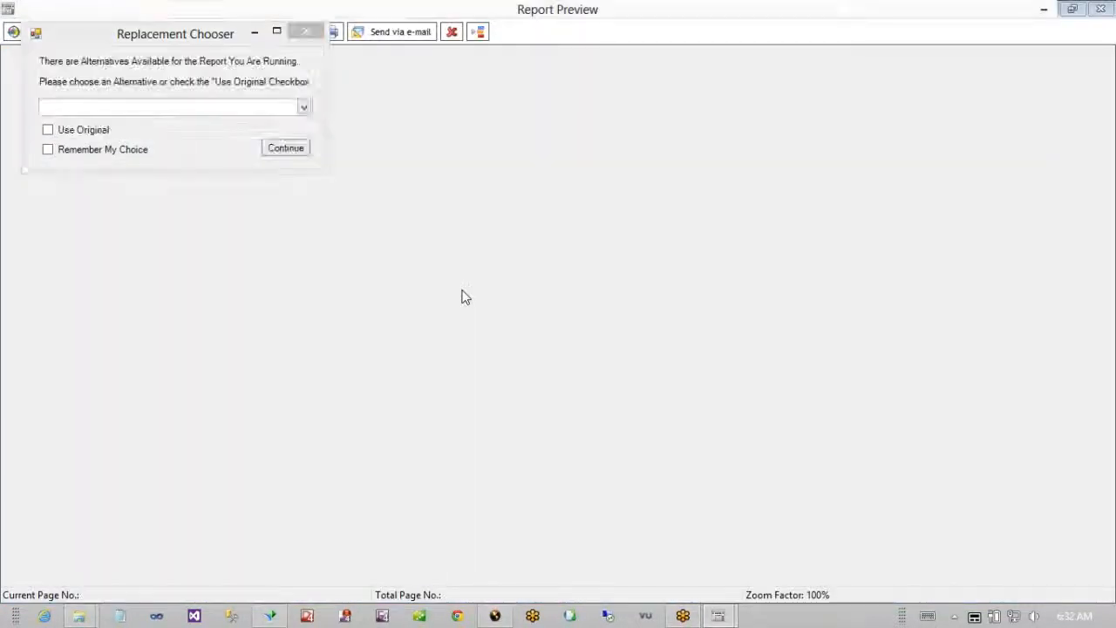
left_click(76, 135)
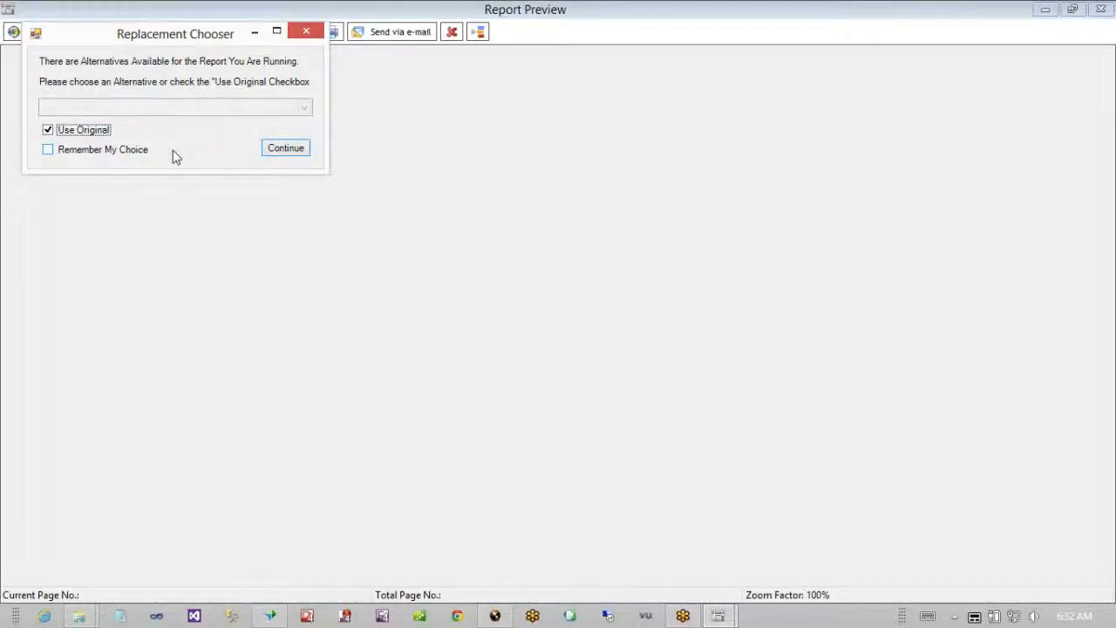
left_click(279, 154)
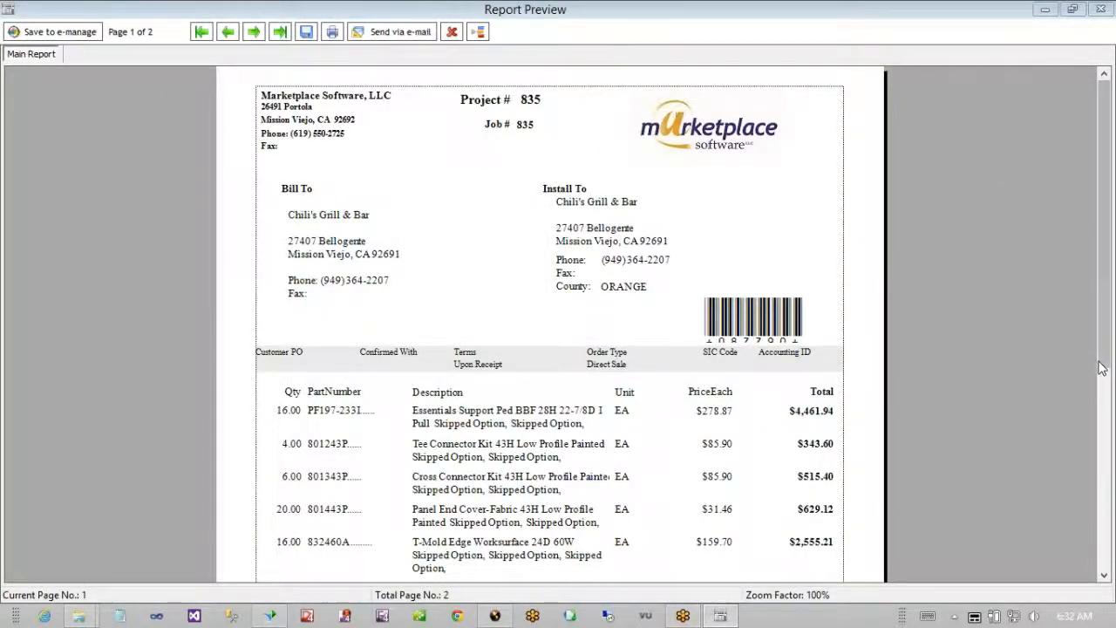
- Review both pages of the original order report and close the preview
scroll(1081, 355, "down", 5)
scroll(1079, 363, "up", 5)
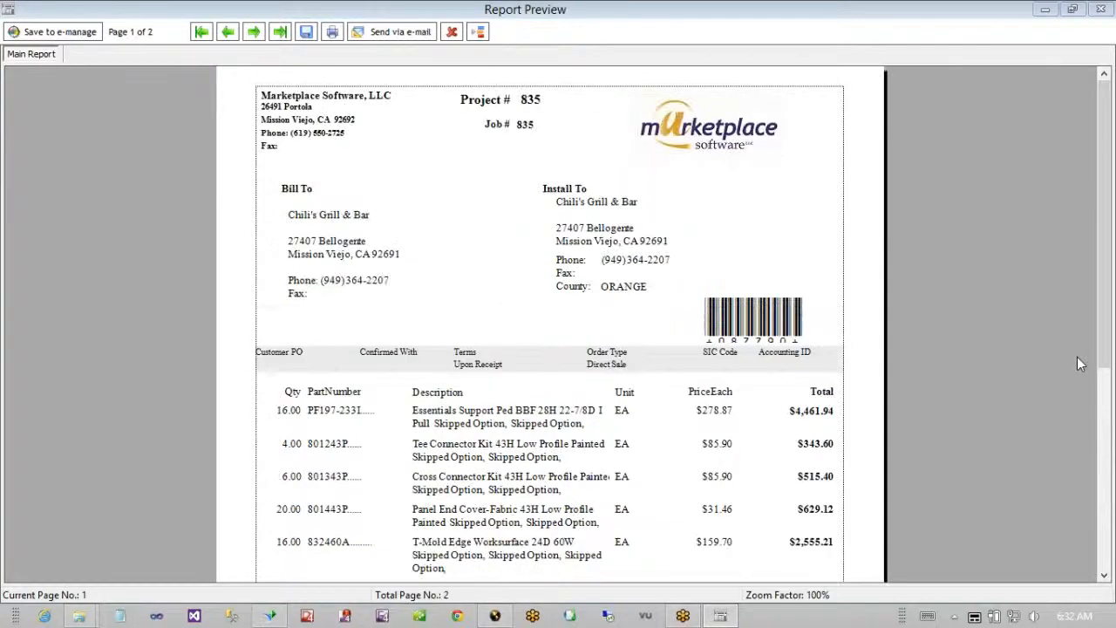
left_click(252, 32)
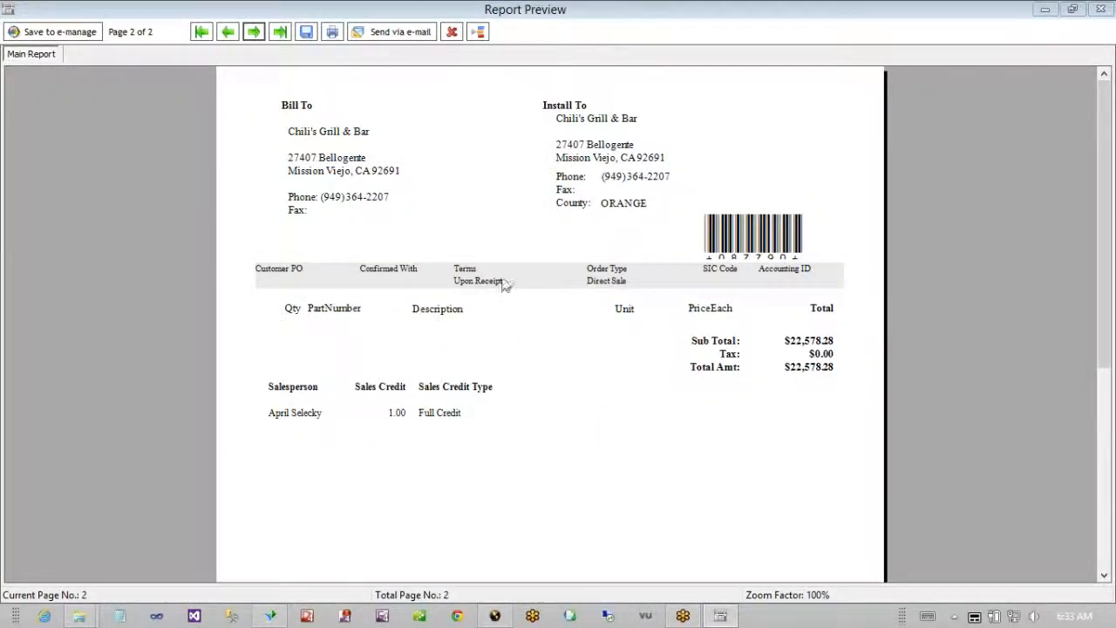
left_click(227, 32)
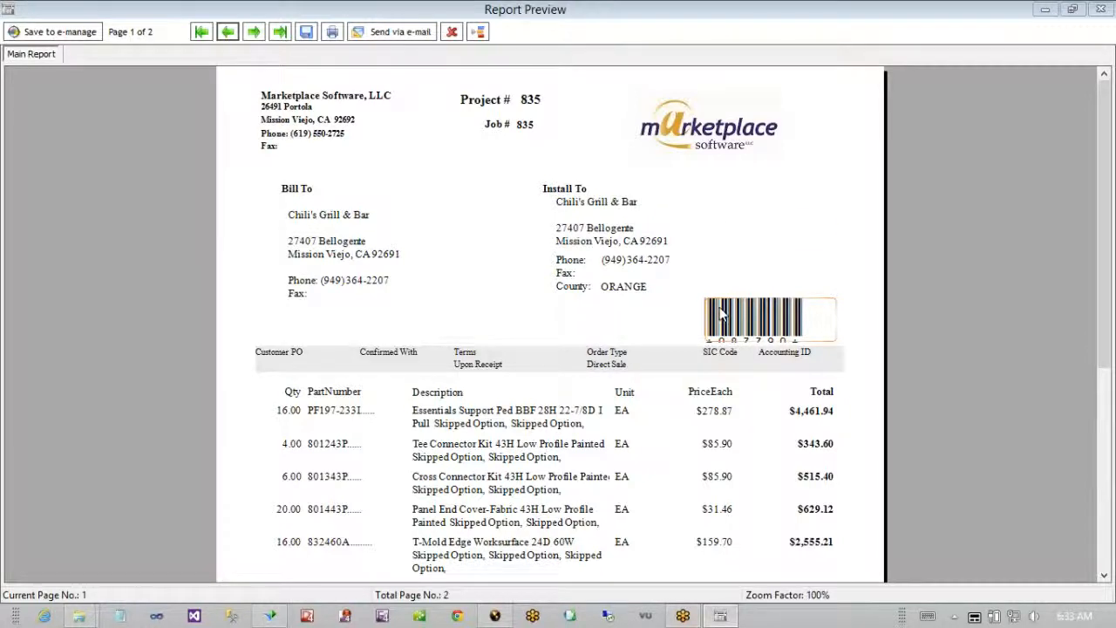
left_click(1097, 9)
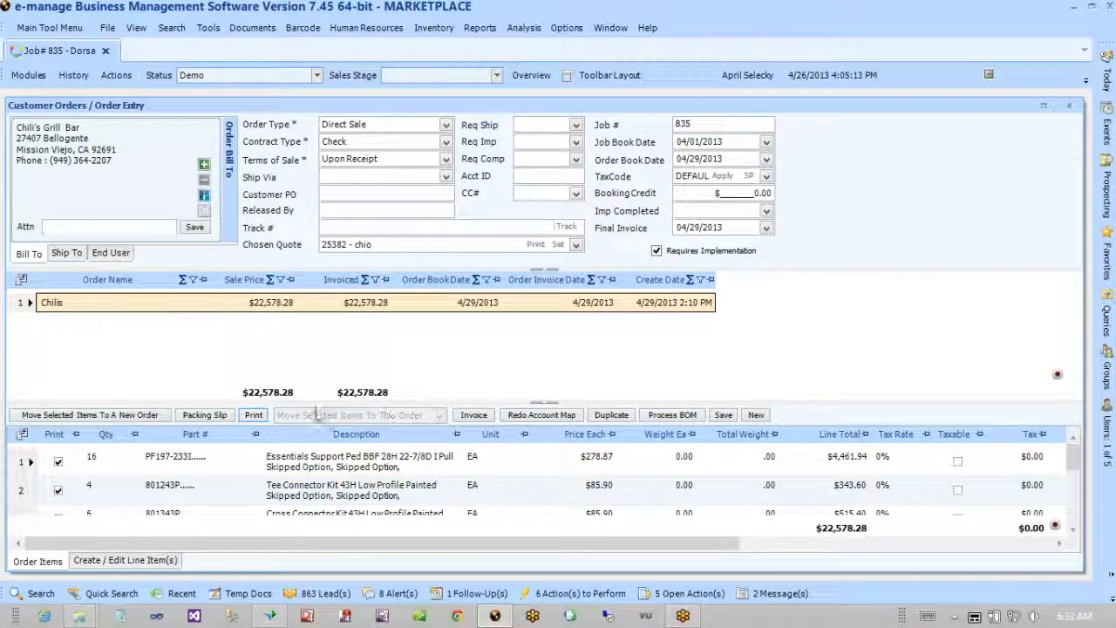
- Run the order's print preview again with the alternative report ACK1.rpt
left_click(254, 417)
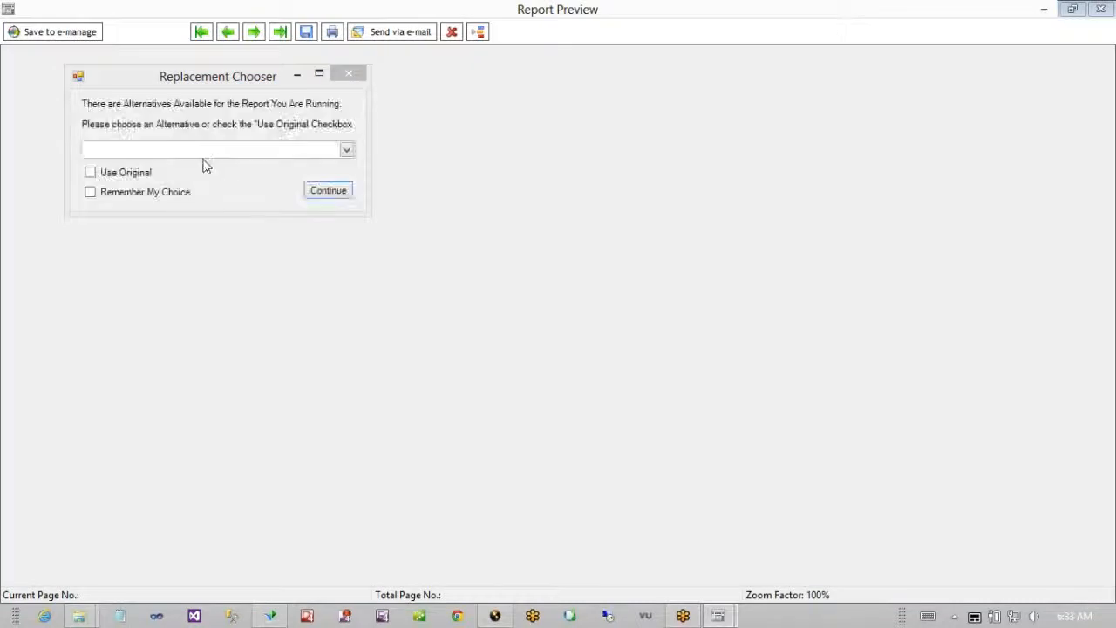
left_click(347, 151)
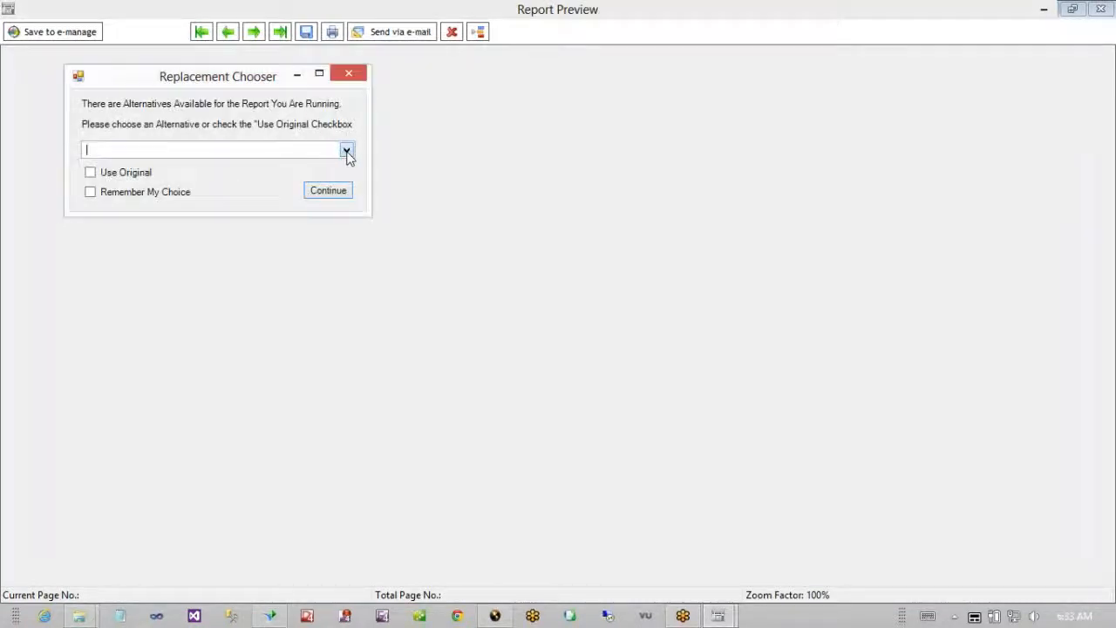
left_click(347, 151)
left_click(347, 150)
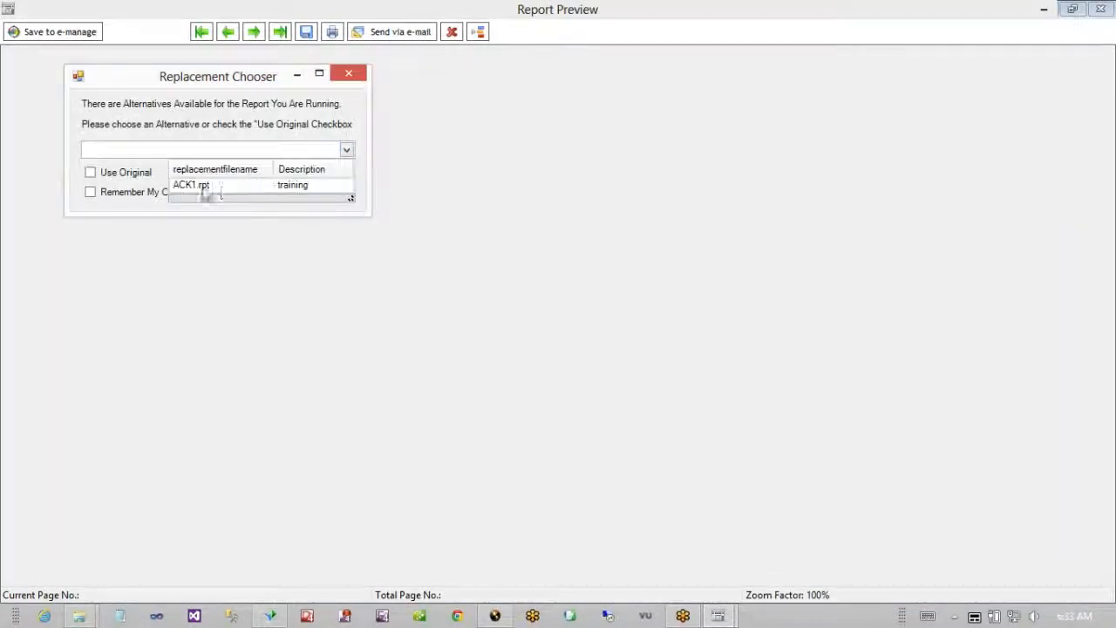
left_click(195, 186)
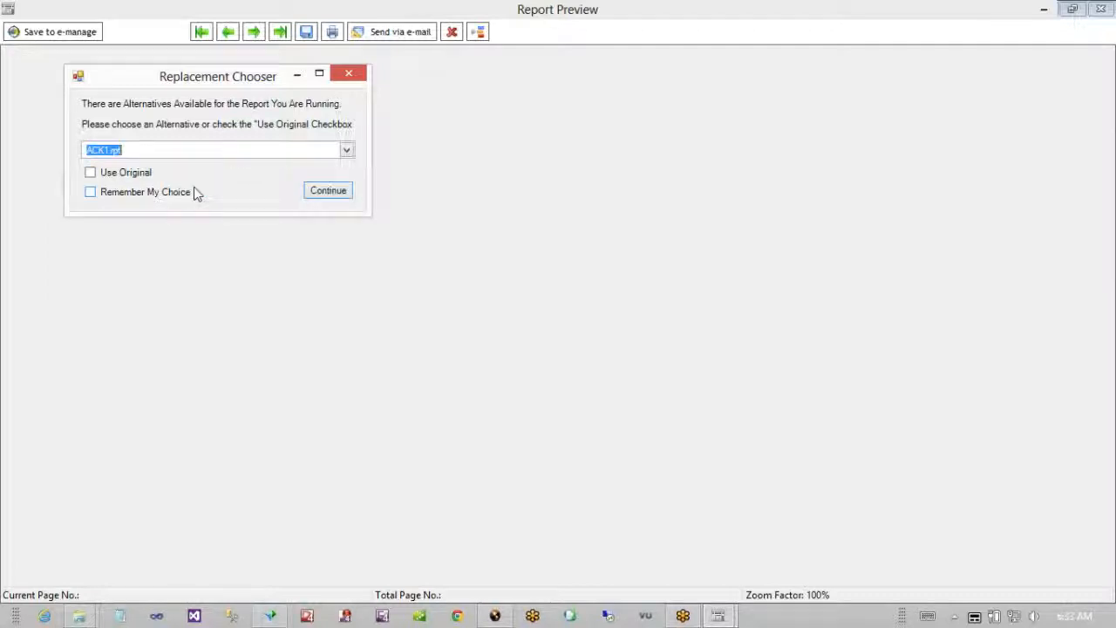
left_click(328, 193)
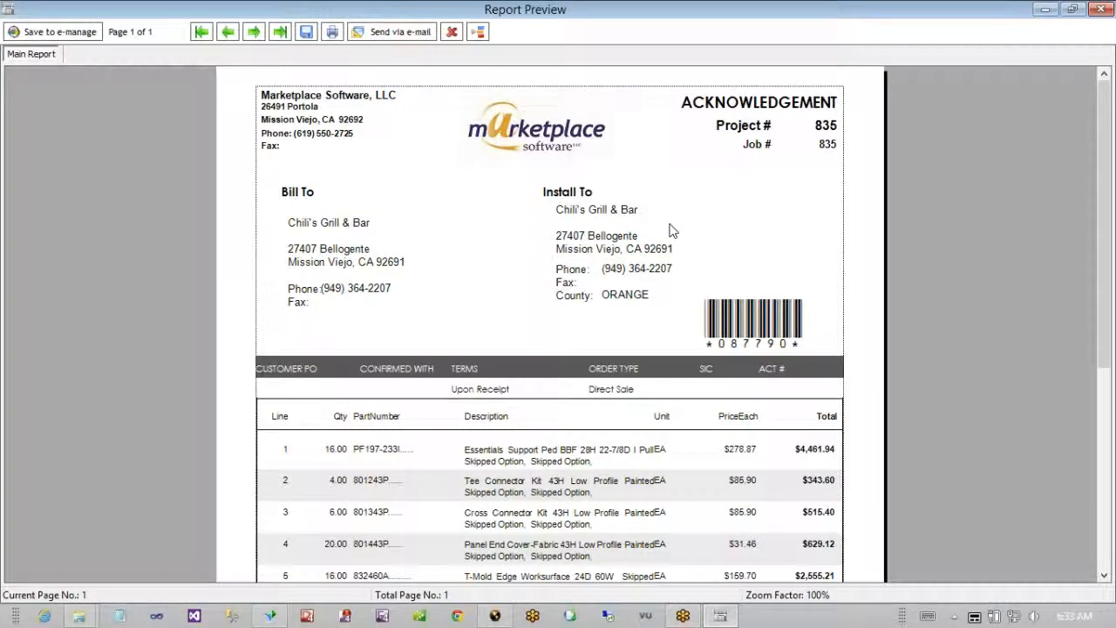
- Examine the acknowledgement report's address block, numbered line items, totals and page footer
left_click(602, 249)
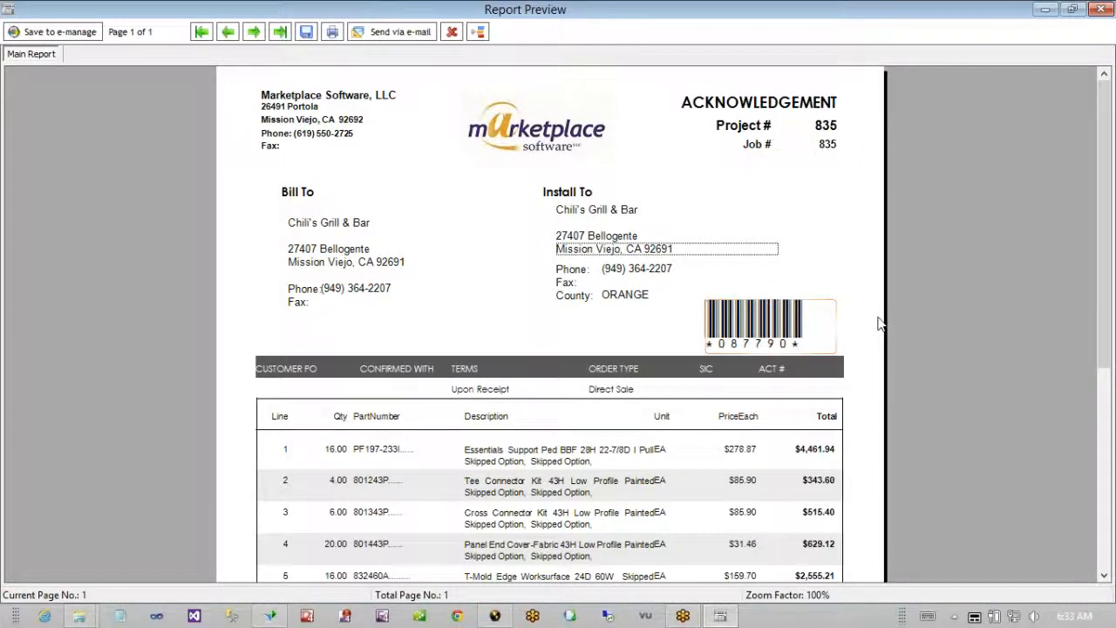
scroll(1103, 318, "down", 3)
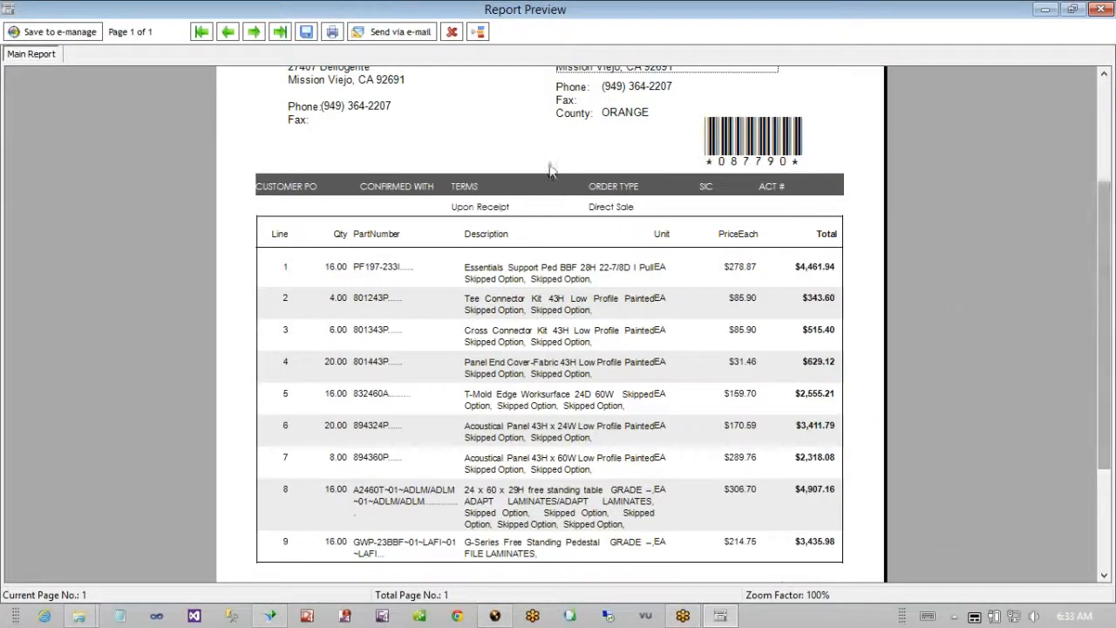
left_click(283, 270)
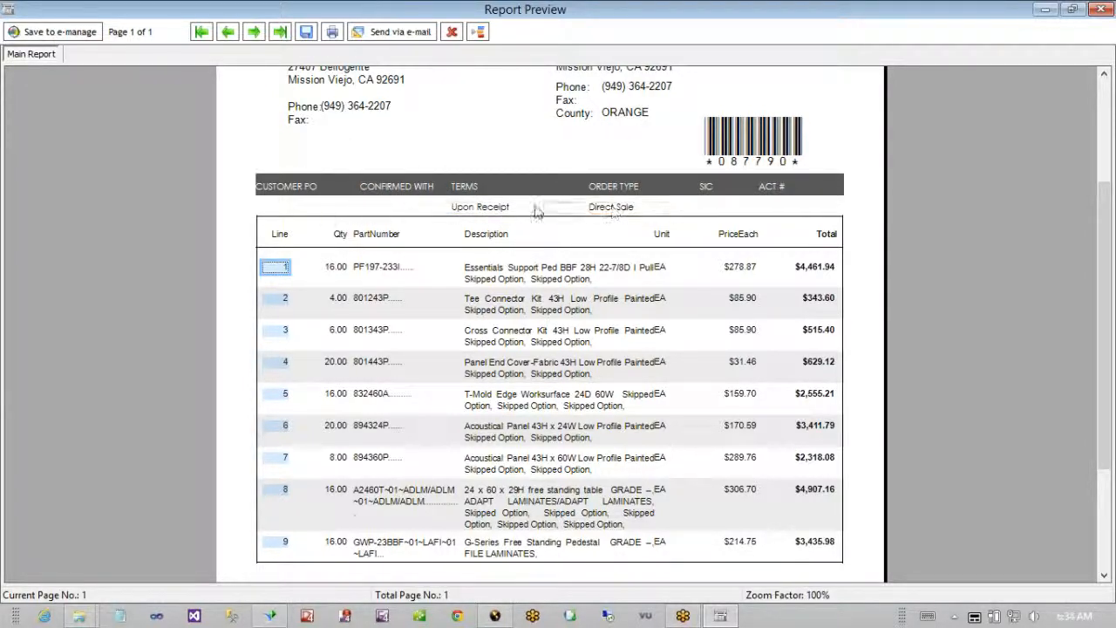
left_click(543, 332)
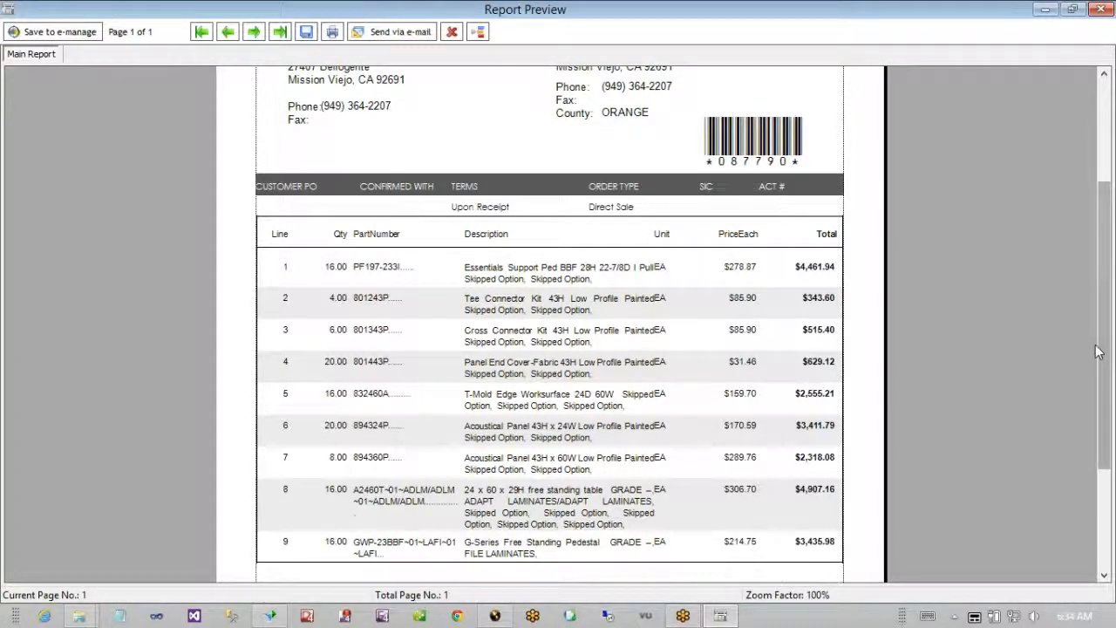
left_click_drag(1100, 353, 1095, 451)
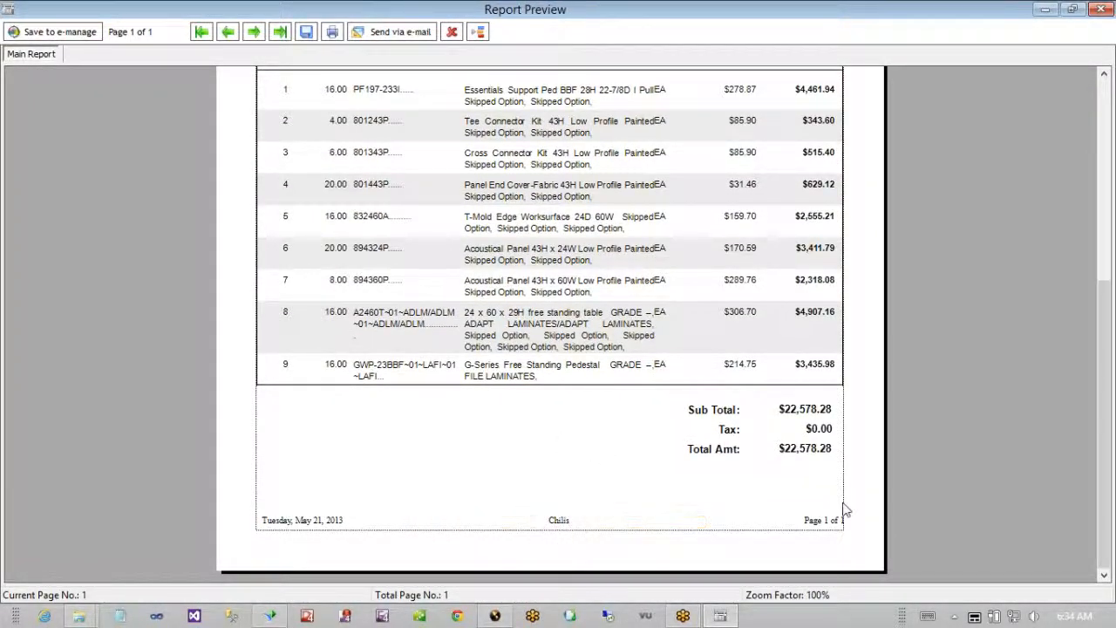
left_click_drag(1107, 353, 1054, 139)
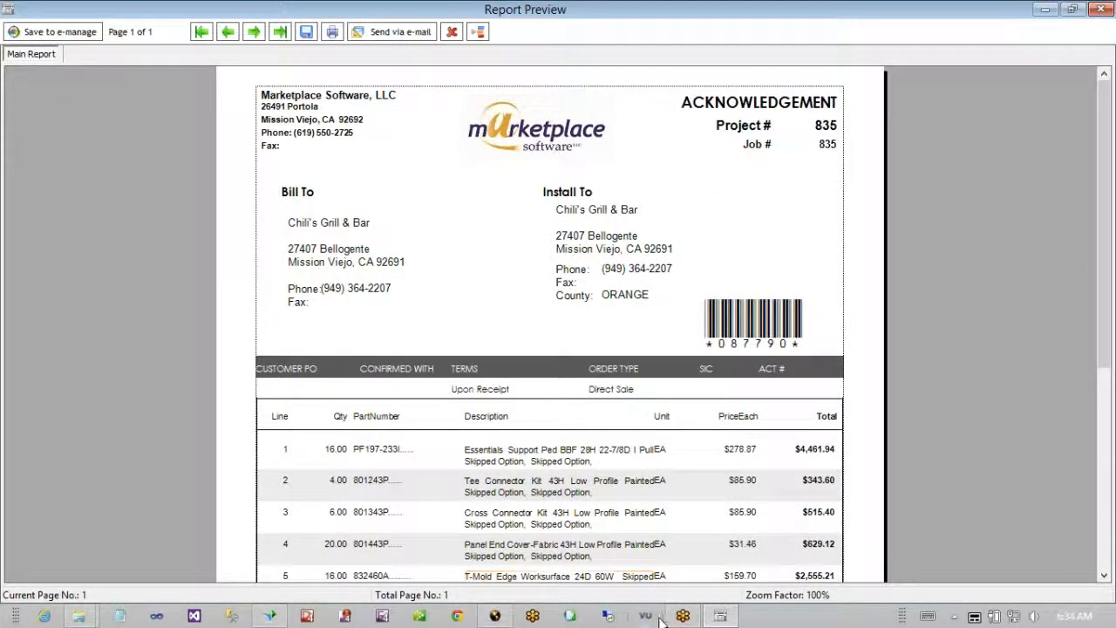
- Return to the order entry and preview the order with the original report again, keeping the acknowledgement preview open
left_click(495, 616)
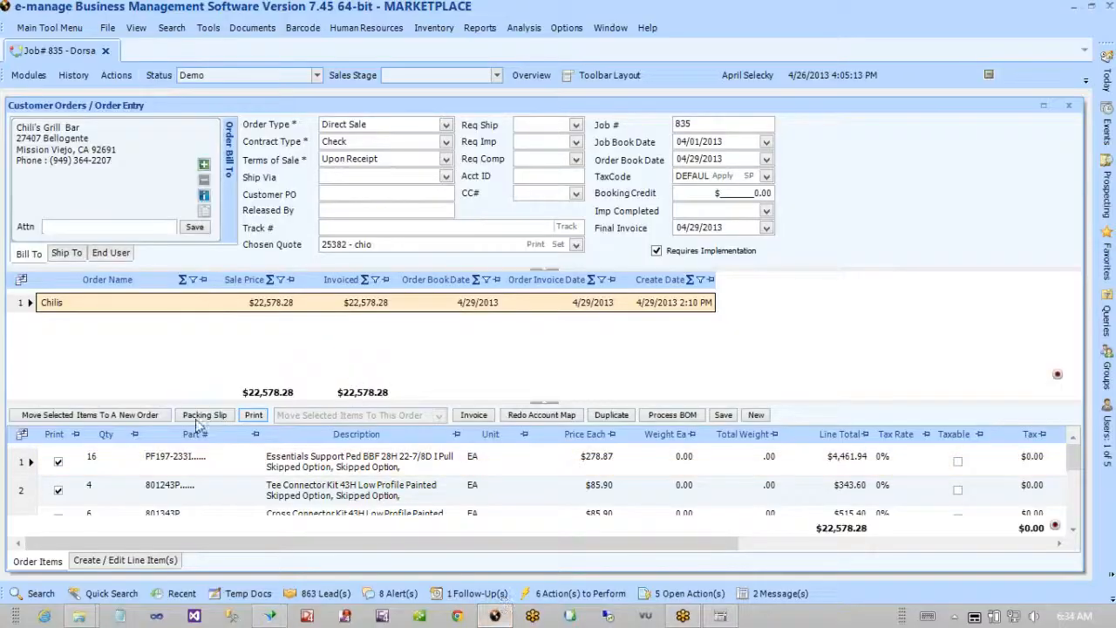
left_click(326, 159)
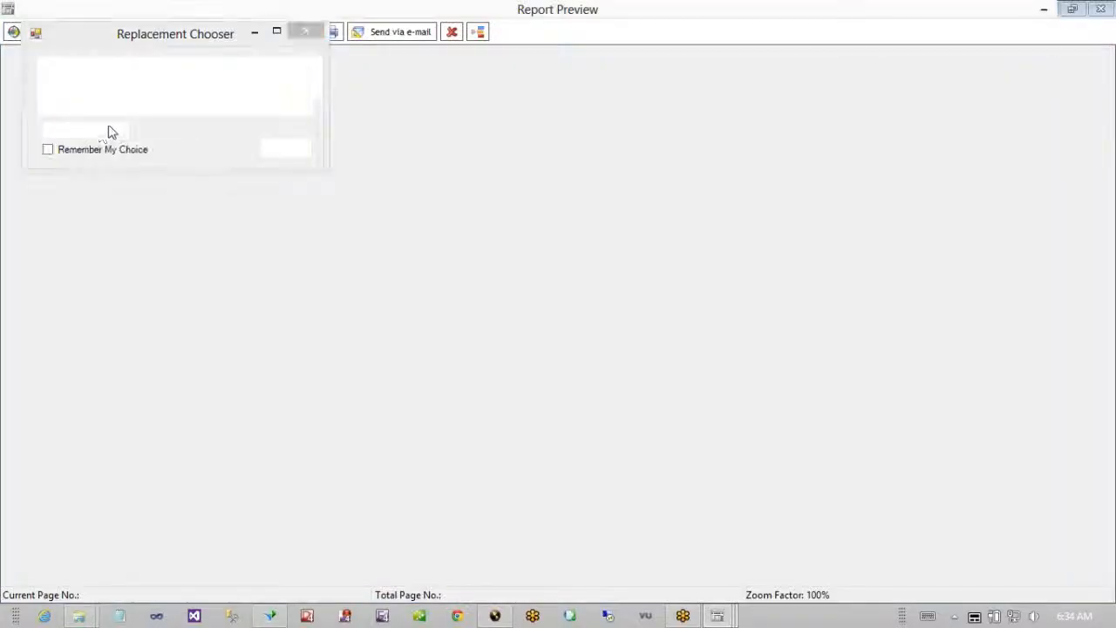
left_click(83, 130)
left_click(285, 162)
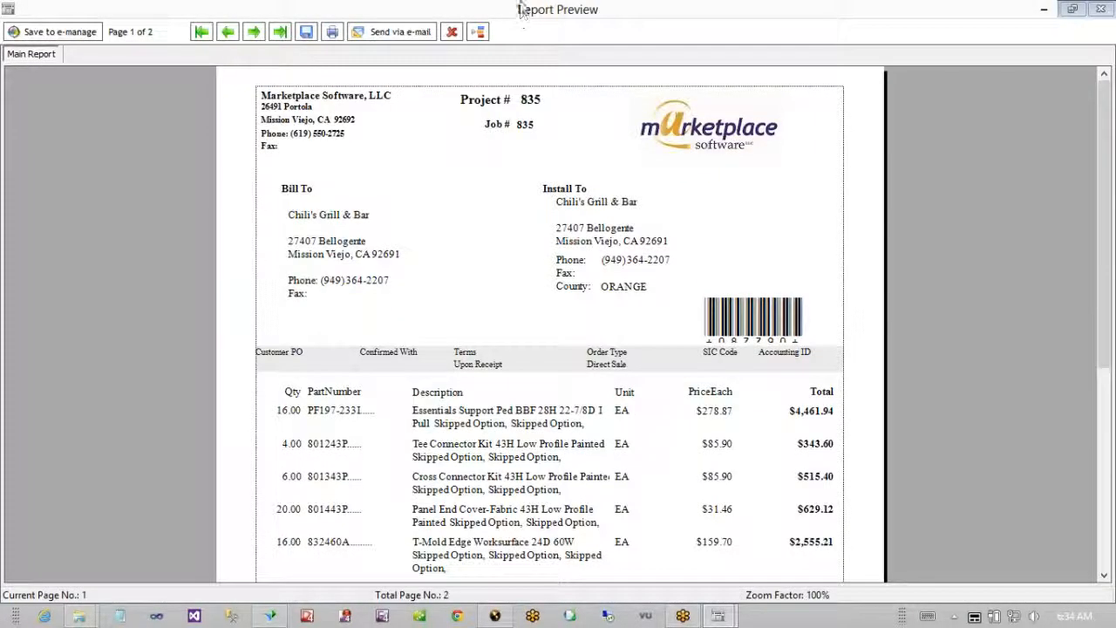
- Place the original and acknowledgement previews side by side for comparison, and close both previews
left_click_drag(516, 11, 0, 100)
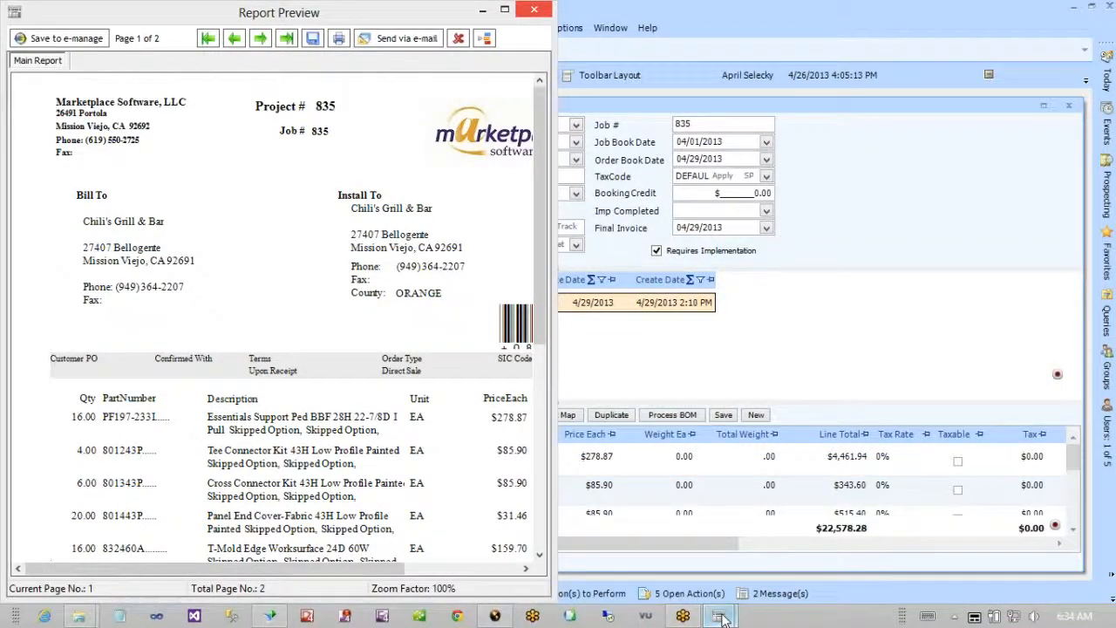
mouse_move(718, 615)
left_click(634, 524)
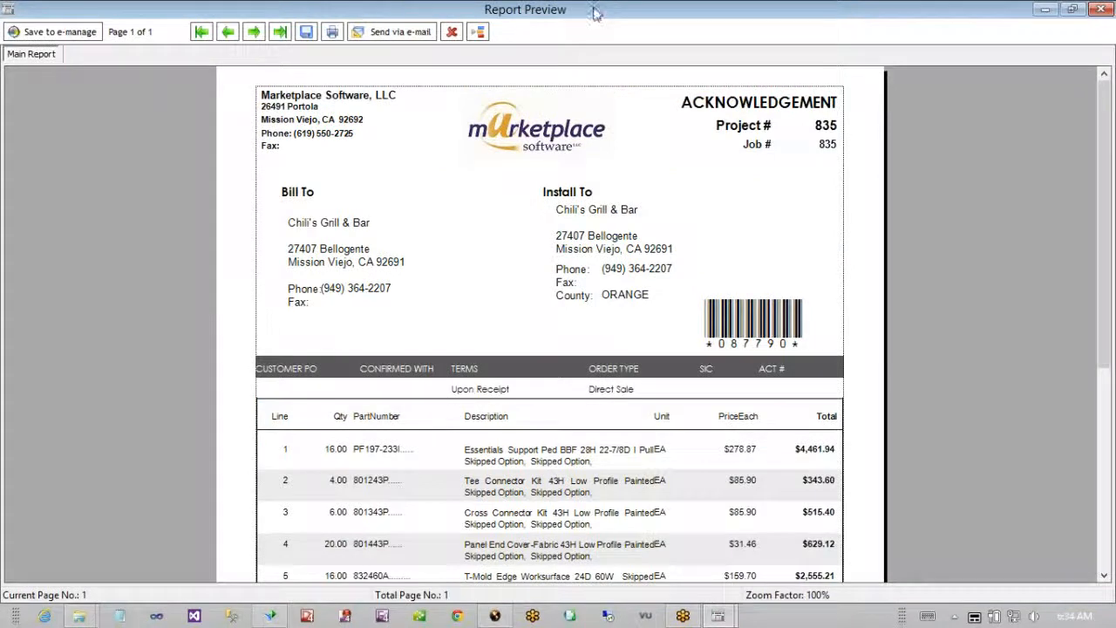
left_click_drag(593, 12, 1114, 117)
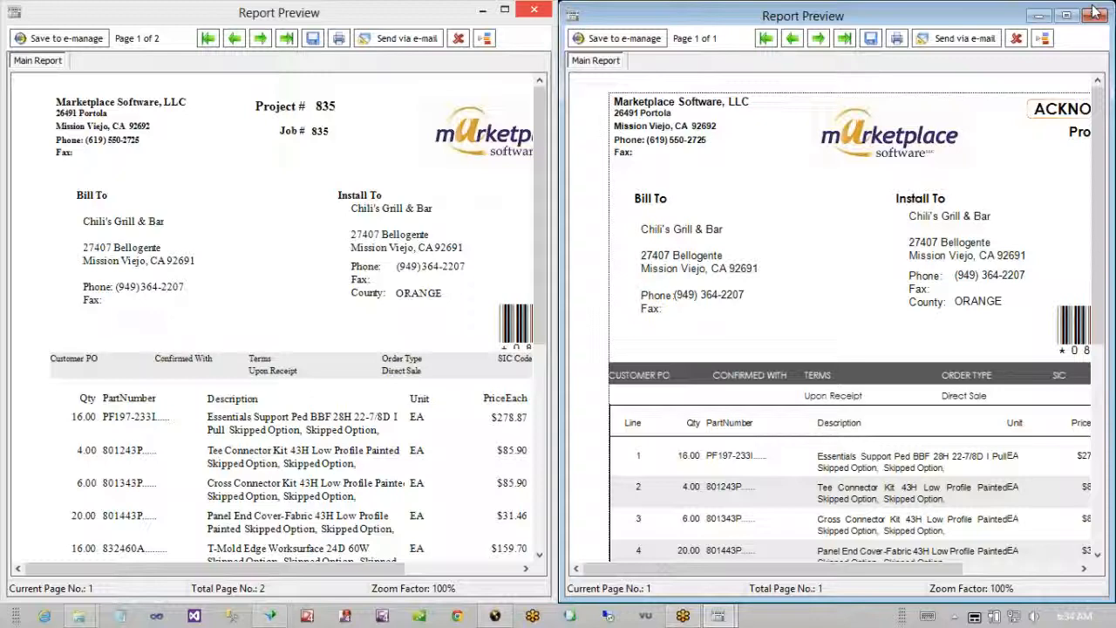
left_click(1095, 12)
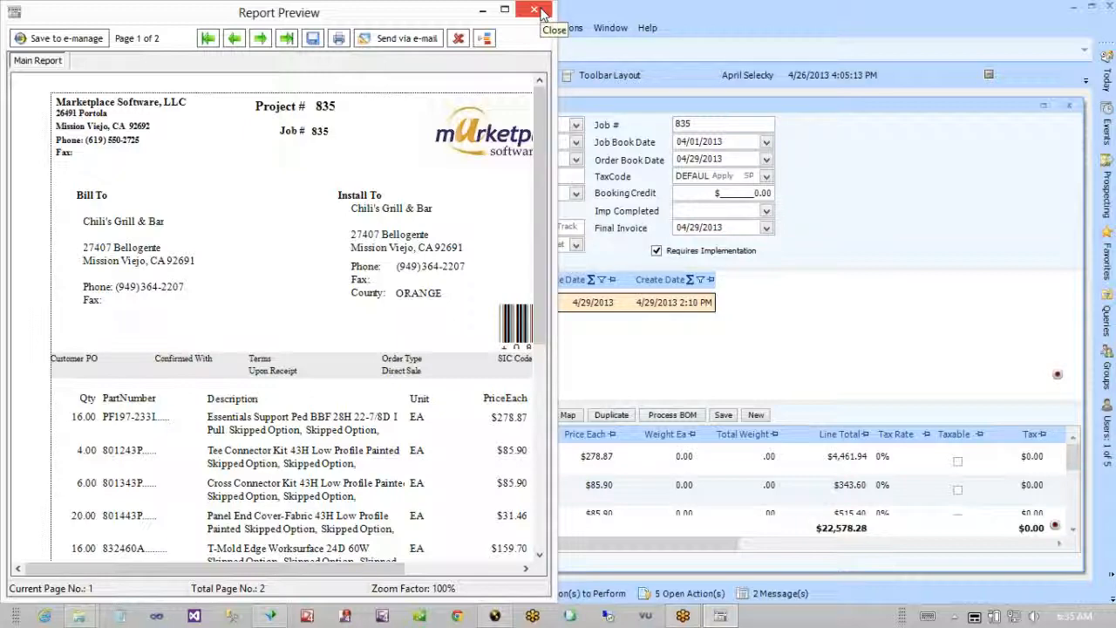
left_click(534, 11)
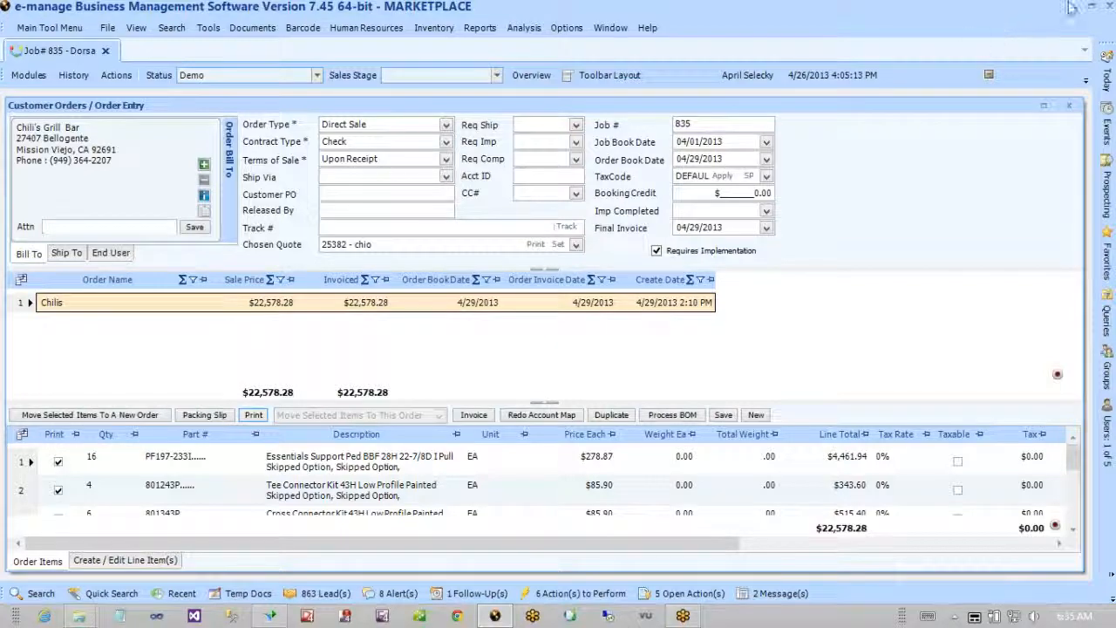
- Switch to Crystal Reports, start opening an existing report and browse to the Desktop location
mouse_move(1109, 7)
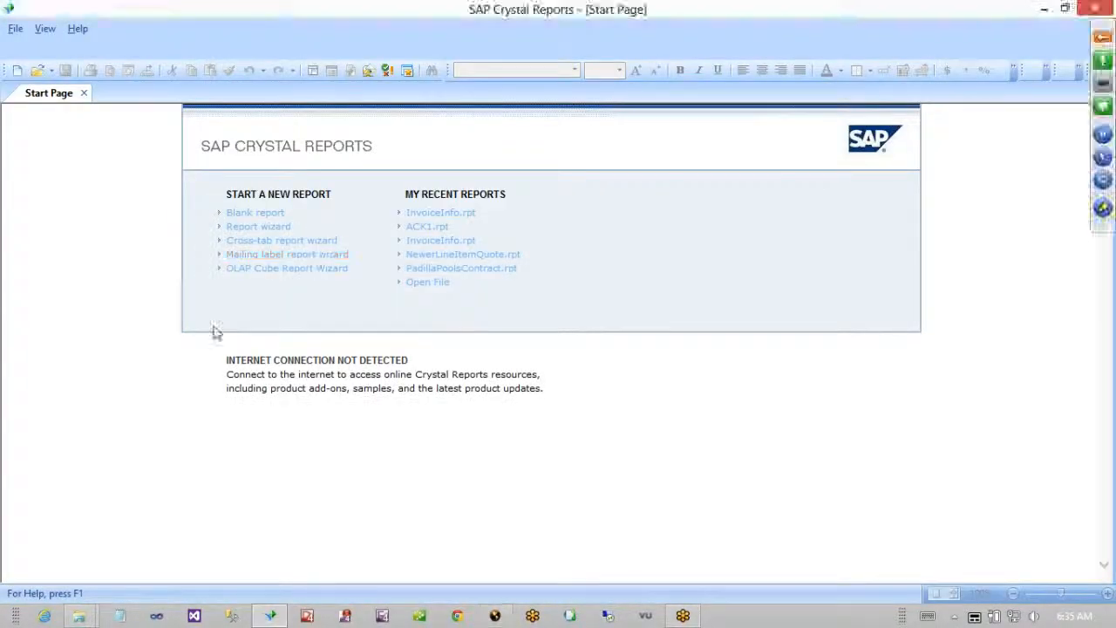
left_click(15, 30)
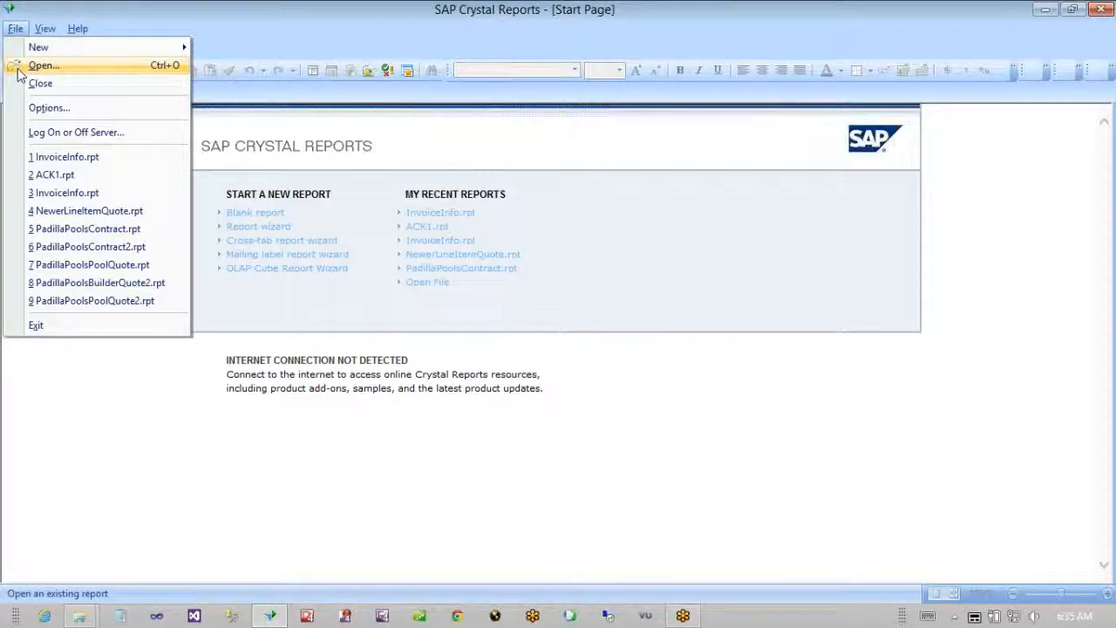
left_click(18, 70)
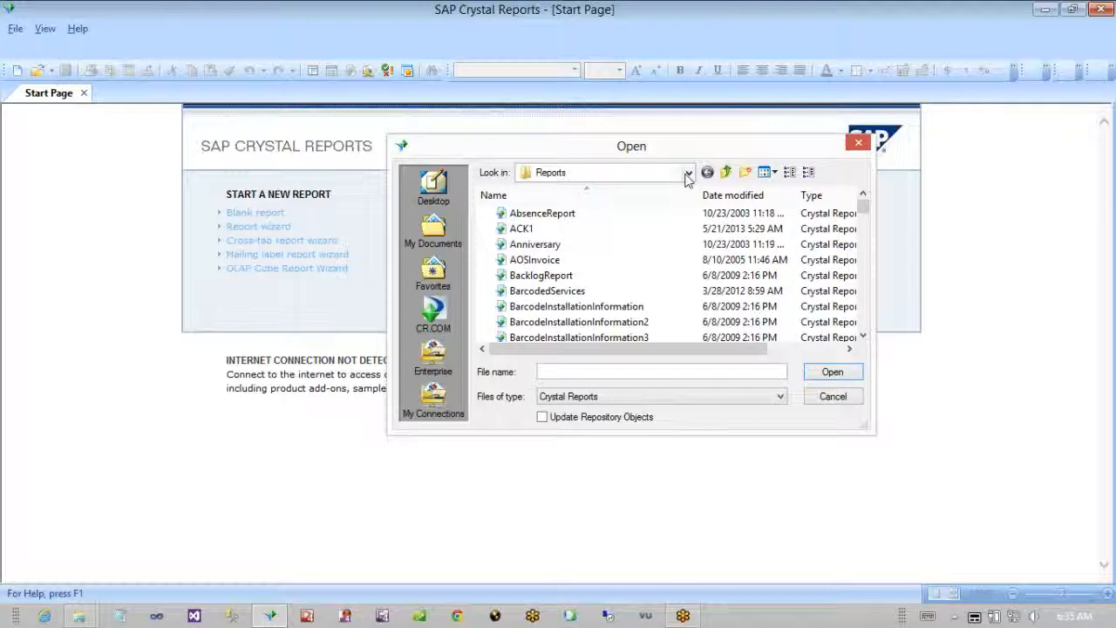
left_click(688, 173)
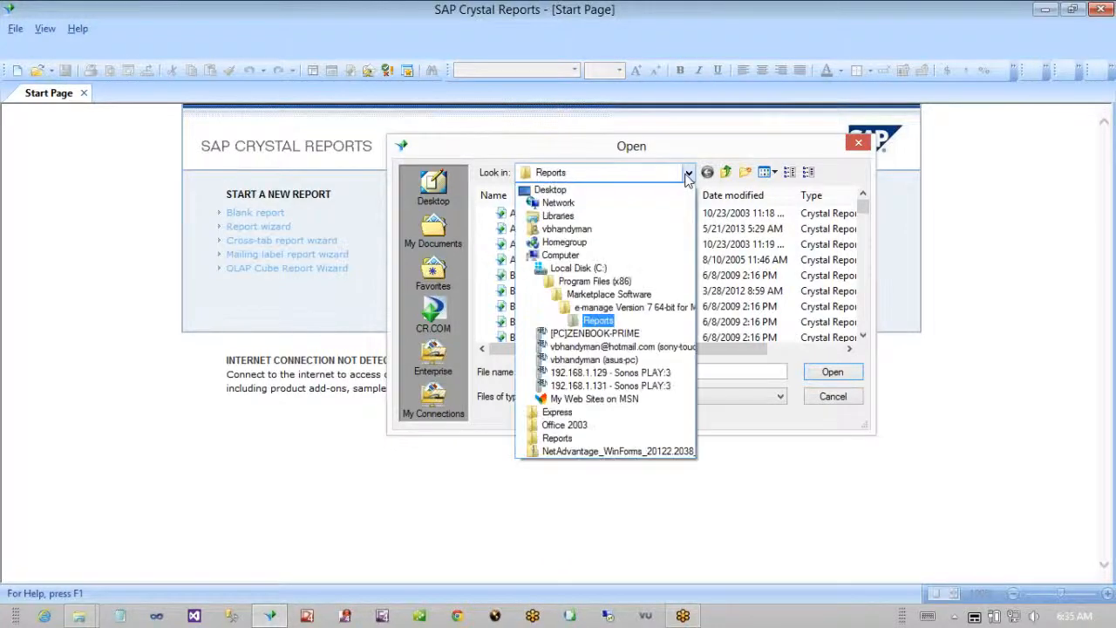
left_click(549, 189)
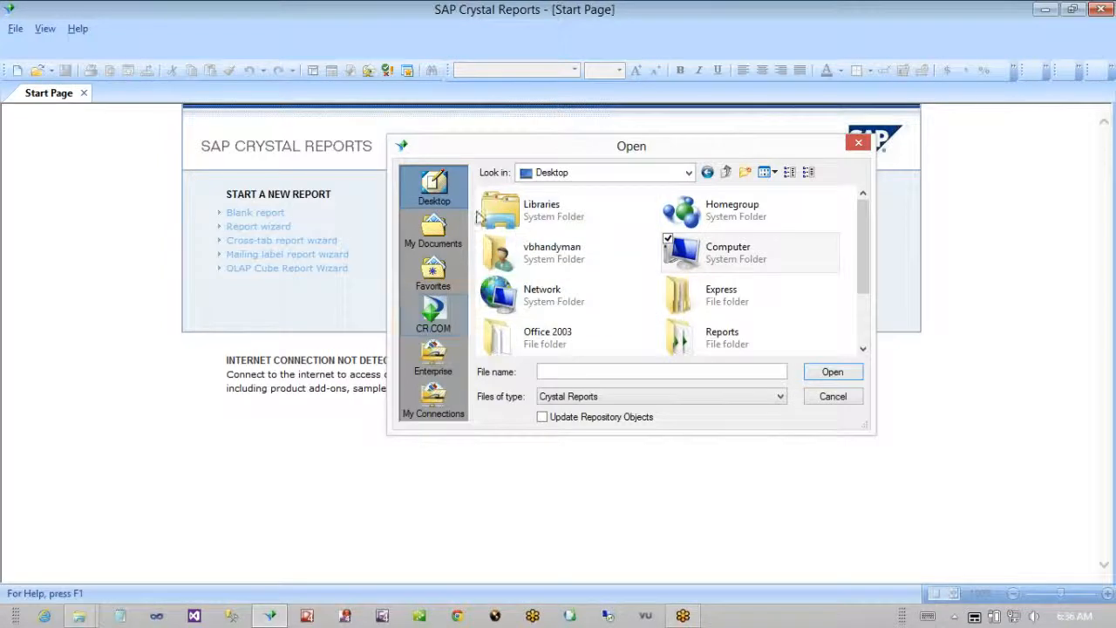
left_click_drag(496, 210, 571, 202)
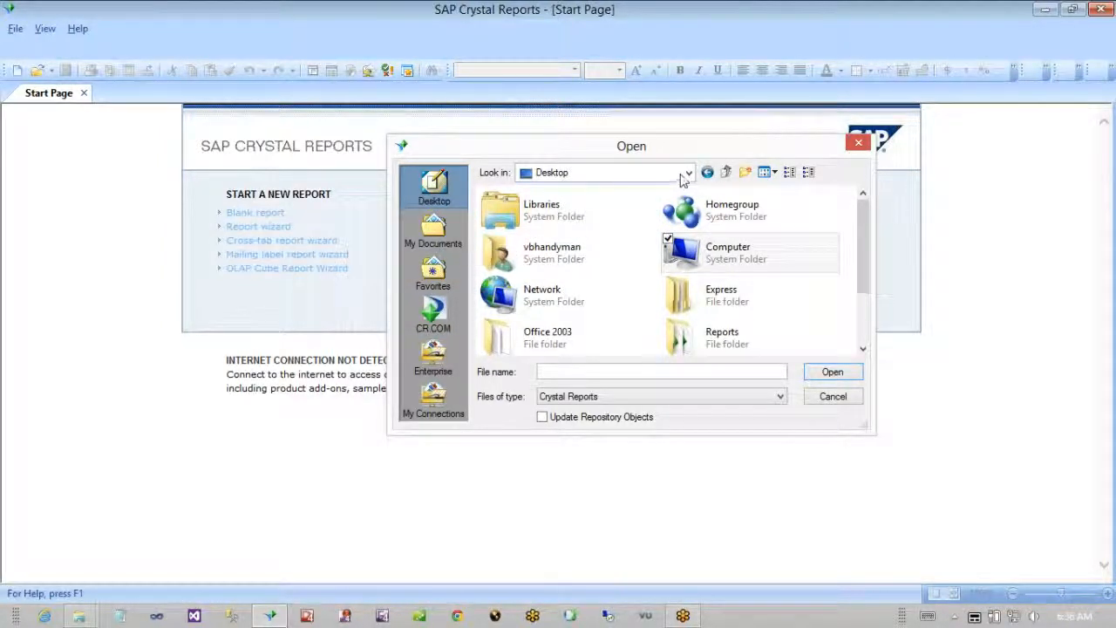
- Browse to the Program Files (x86) folder on Local Disk (C:) for the report to open
left_click(688, 173)
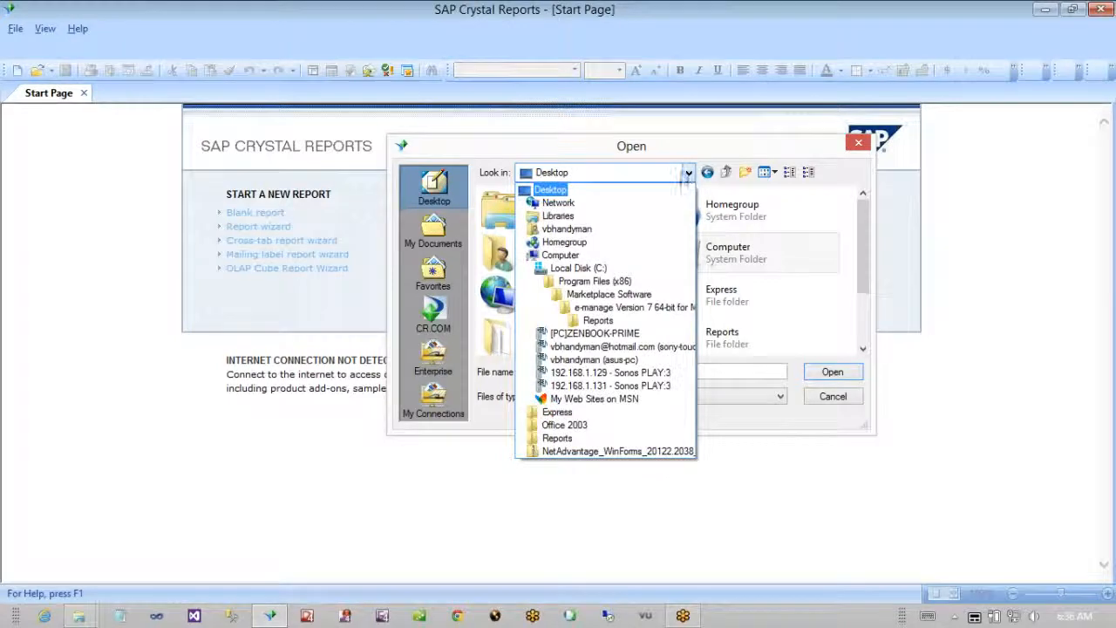
left_click(575, 271)
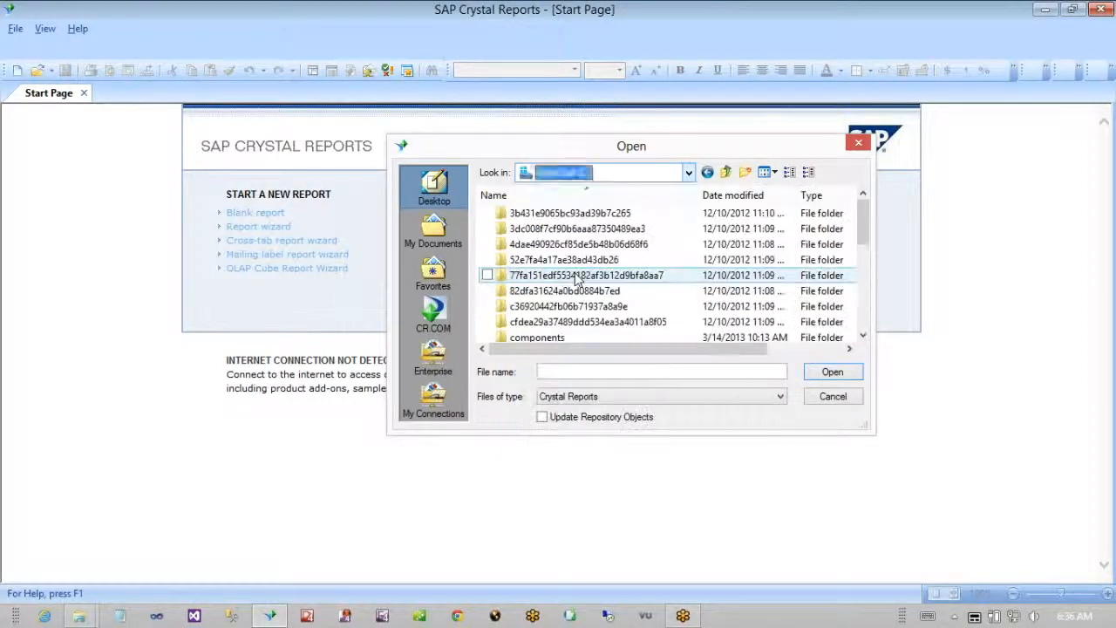
left_click(557, 290)
scroll(556, 290, "down", 1)
scroll(555, 290, "down", 3)
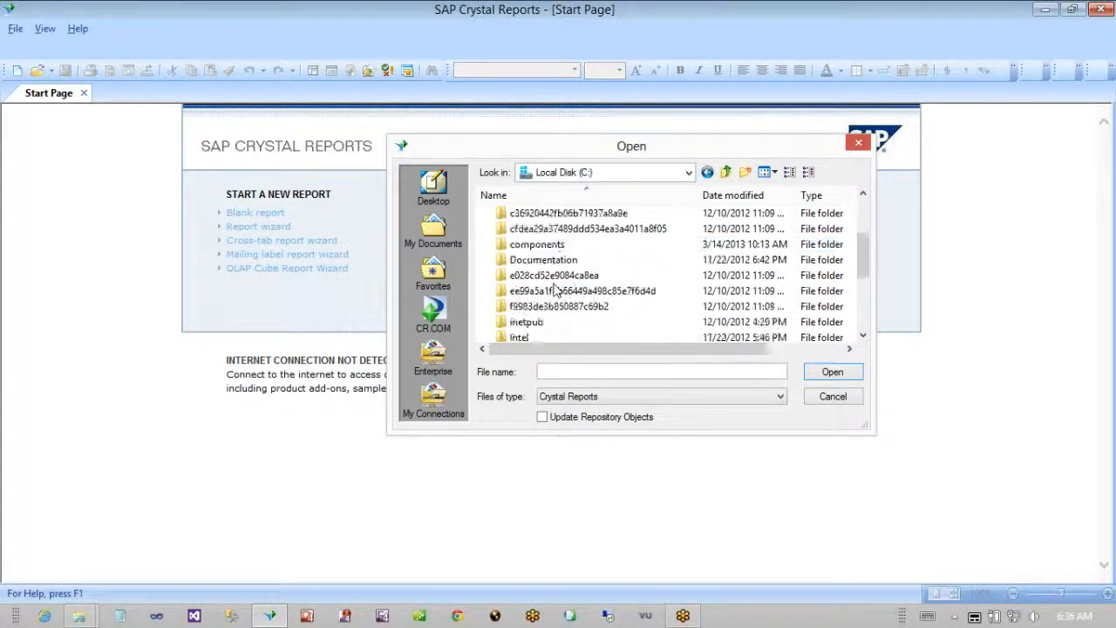
double_click(552, 294)
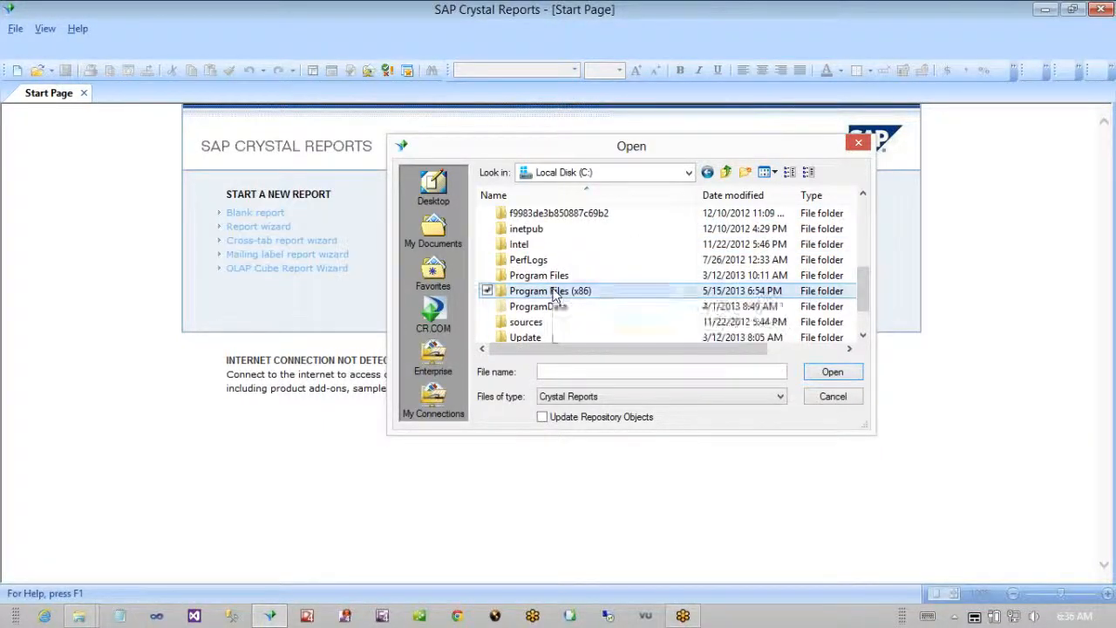
- Go into Marketplace Software, its e-manage Version 7 64-bit folder and the Reports subfolder
left_click(550, 309)
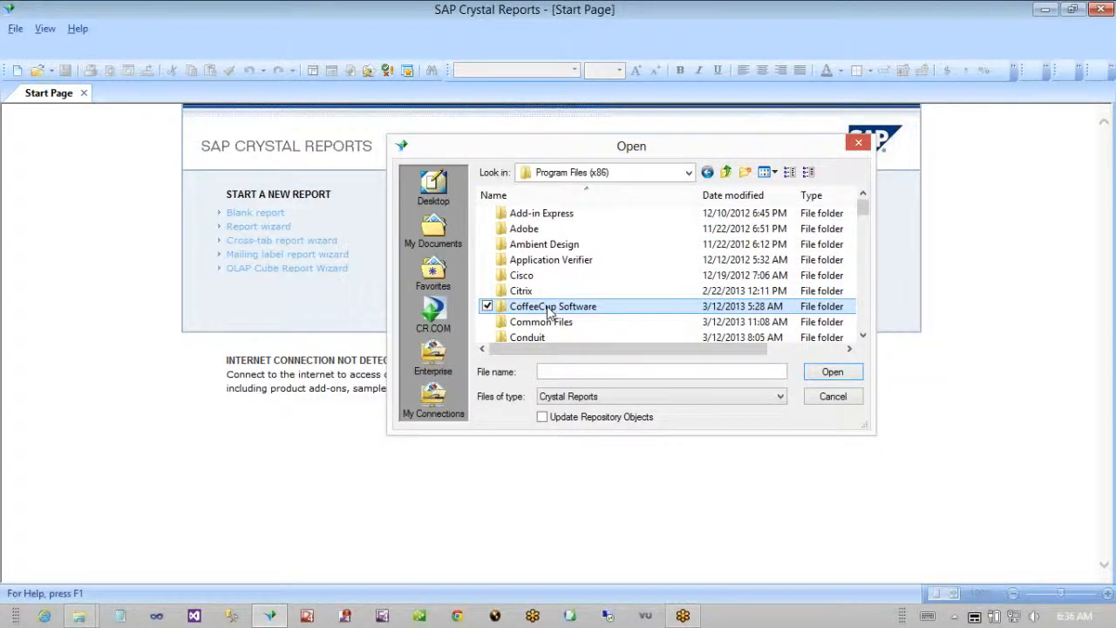
scroll(549, 296, "down", 3)
scroll(548, 247, "down", 4)
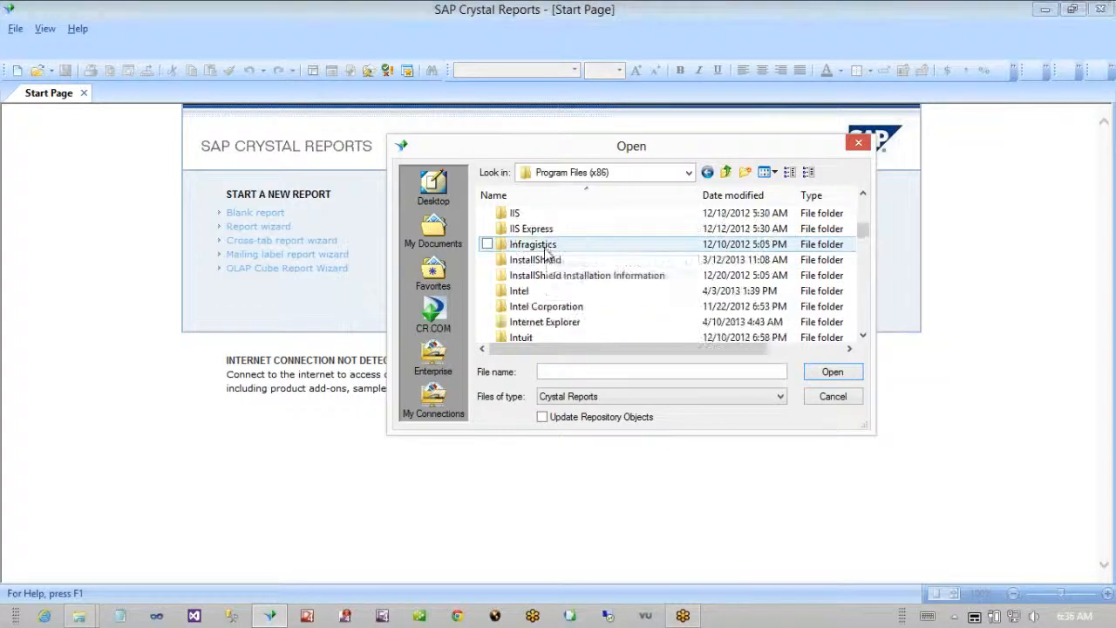
double_click(551, 247)
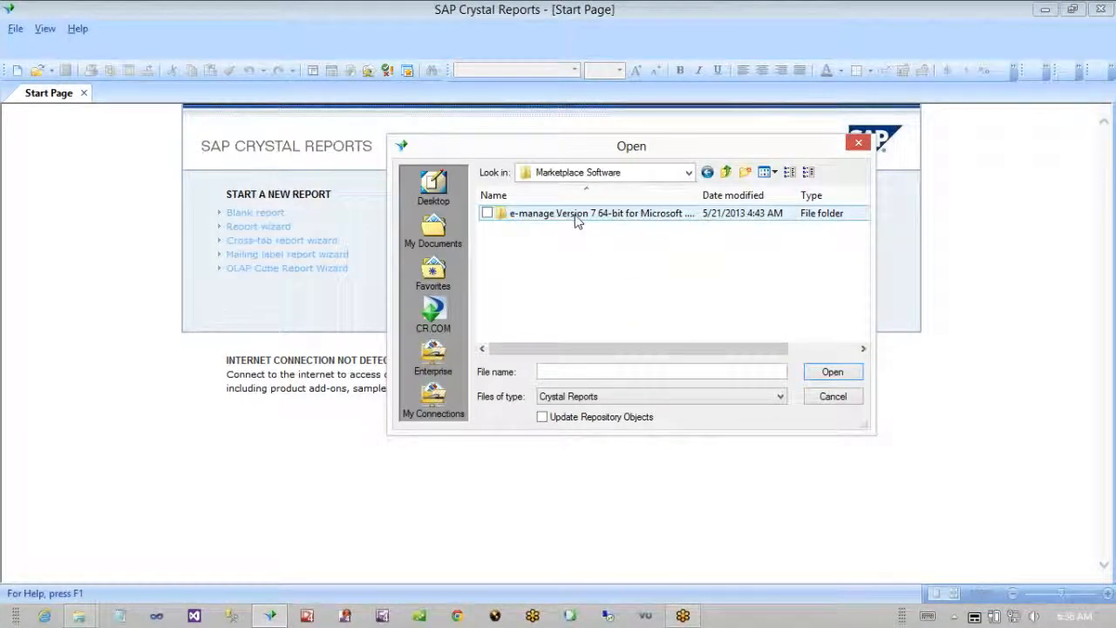
double_click(575, 218)
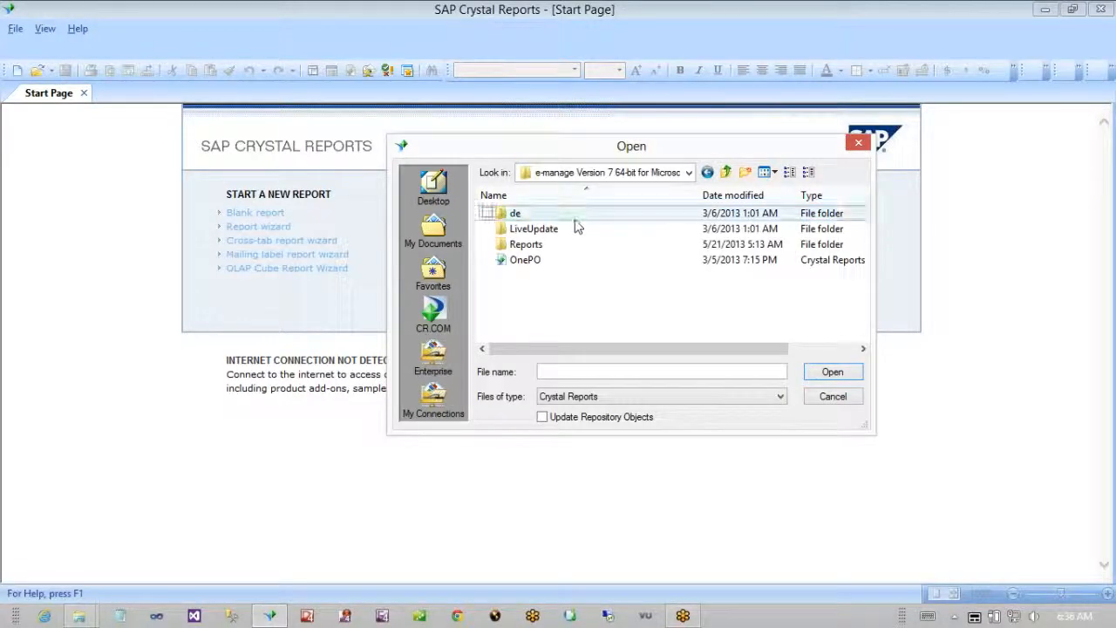
double_click(541, 250)
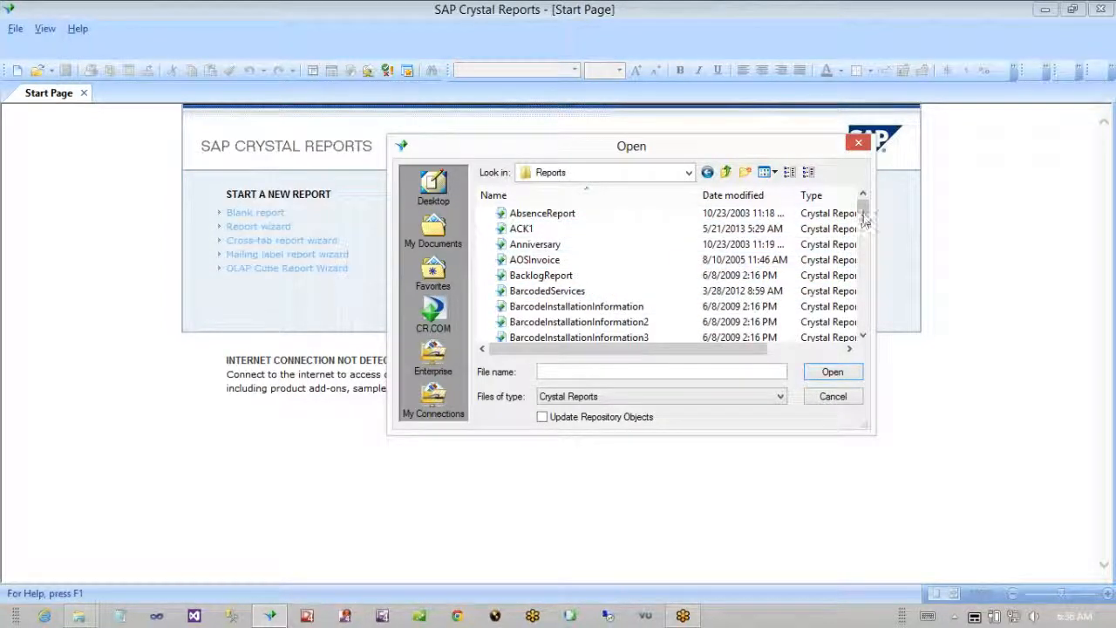
- Find the InvoiceInfo report in the Reports folder, open it and acknowledge the read-only notice
left_click_drag(863, 208, 866, 234)
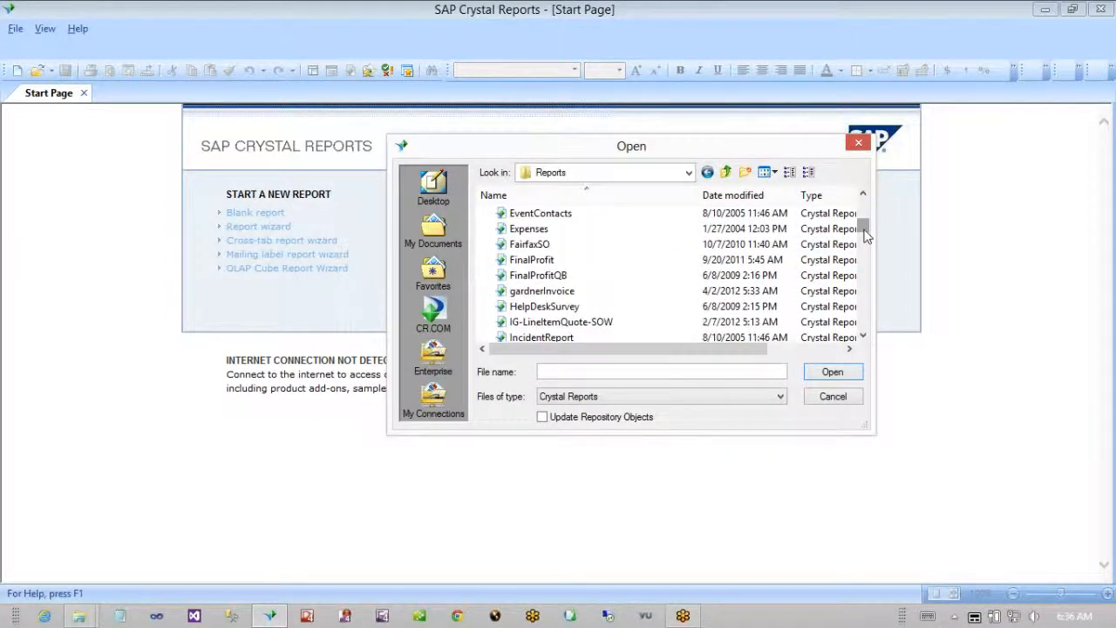
left_click(731, 276)
scroll(732, 277, "down", 2)
scroll(732, 277, "down", 1)
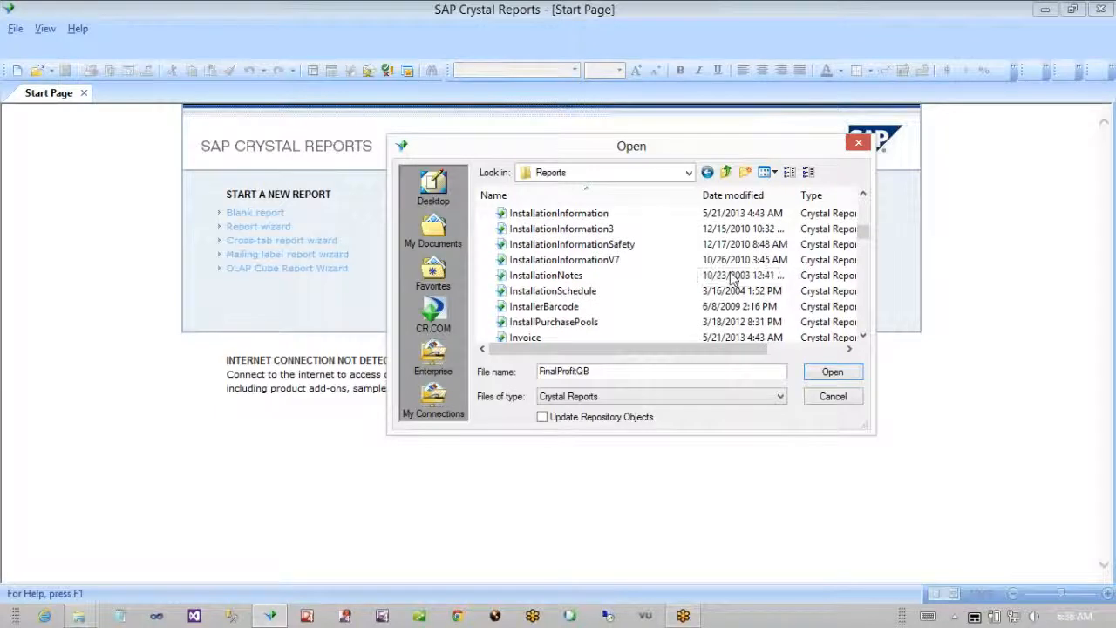
scroll(733, 277, "down", 1)
scroll(732, 277, "down", 1)
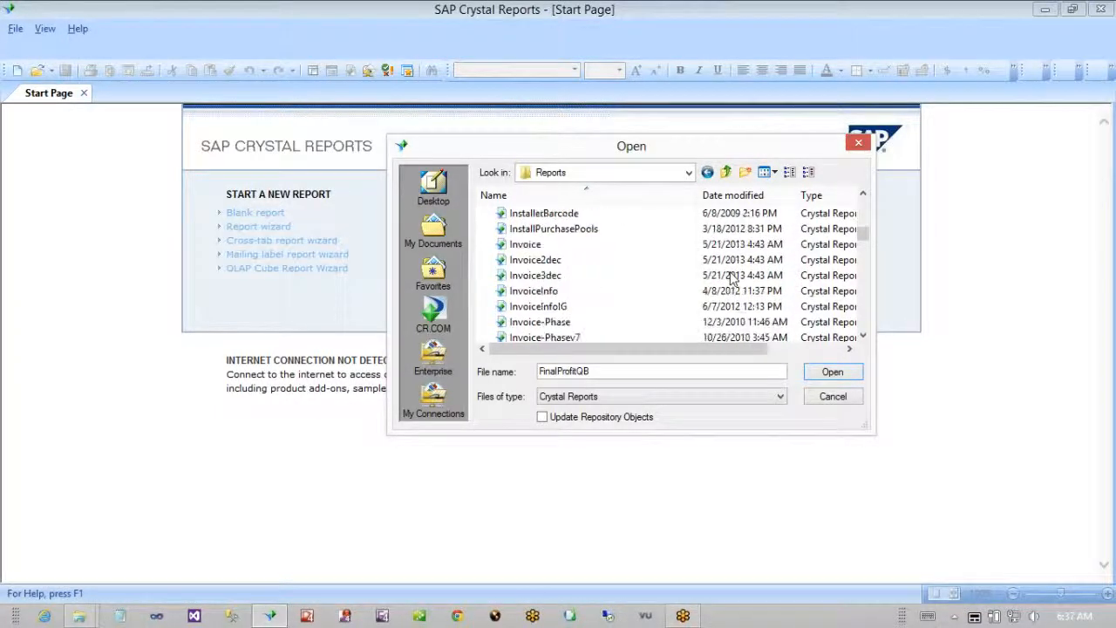
left_click(567, 292)
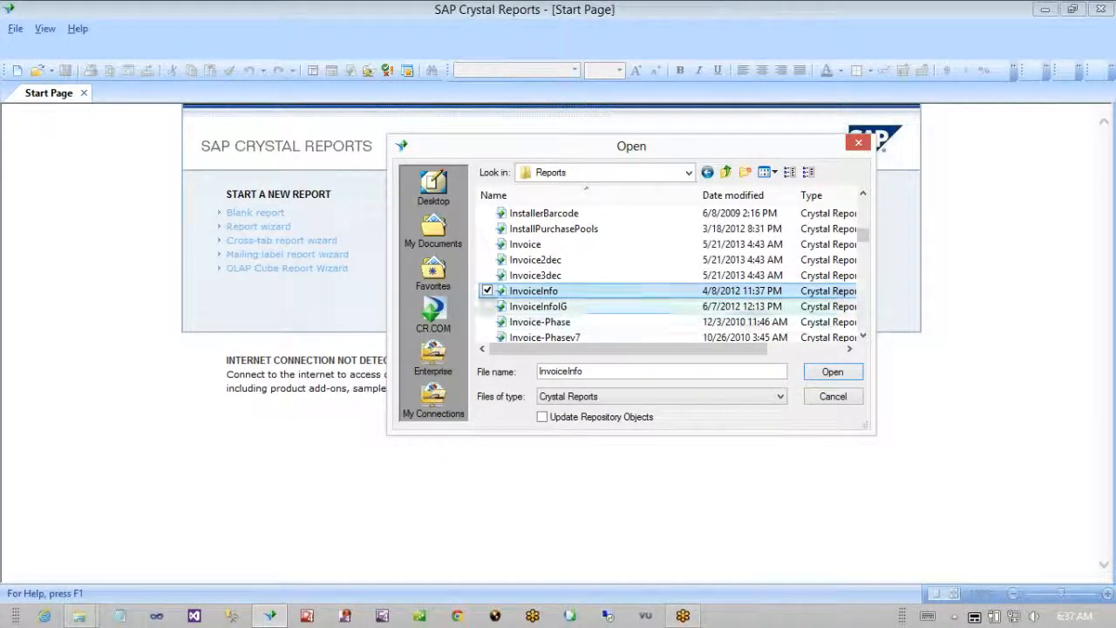
double_click(547, 293)
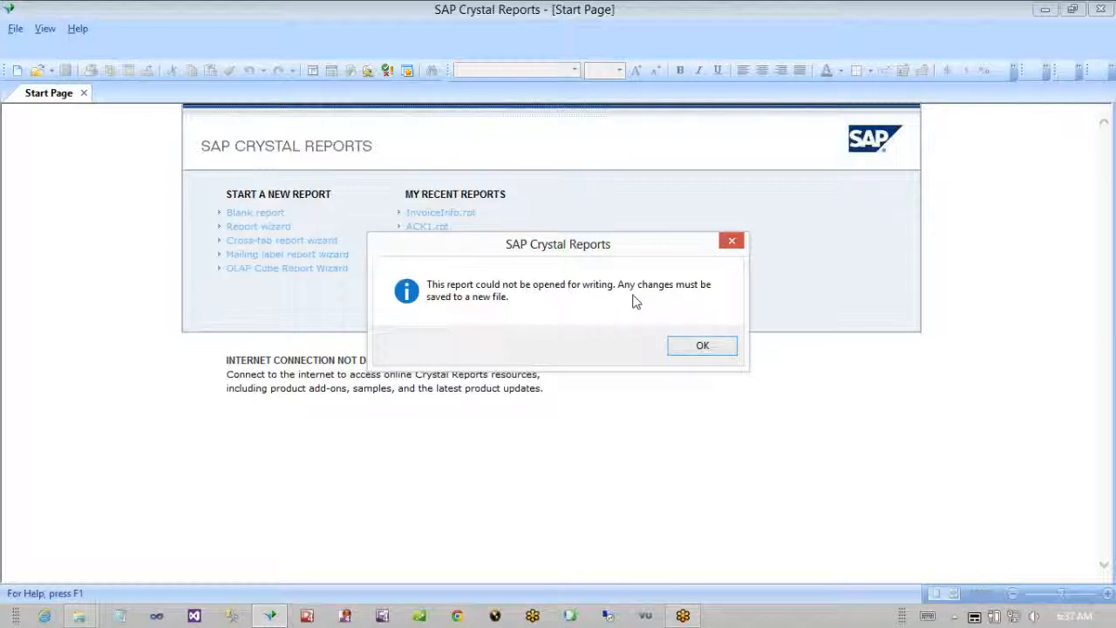
left_click(693, 348)
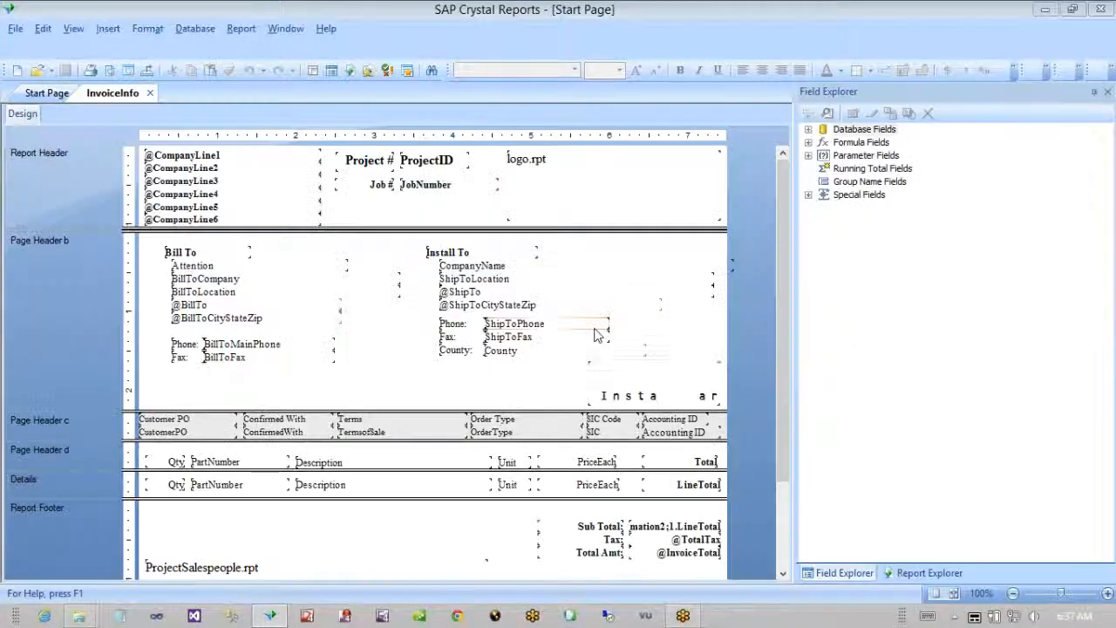
- Save a copy of the InvoiceInfo report to the Desktop under the name ACK2
left_click(16, 30)
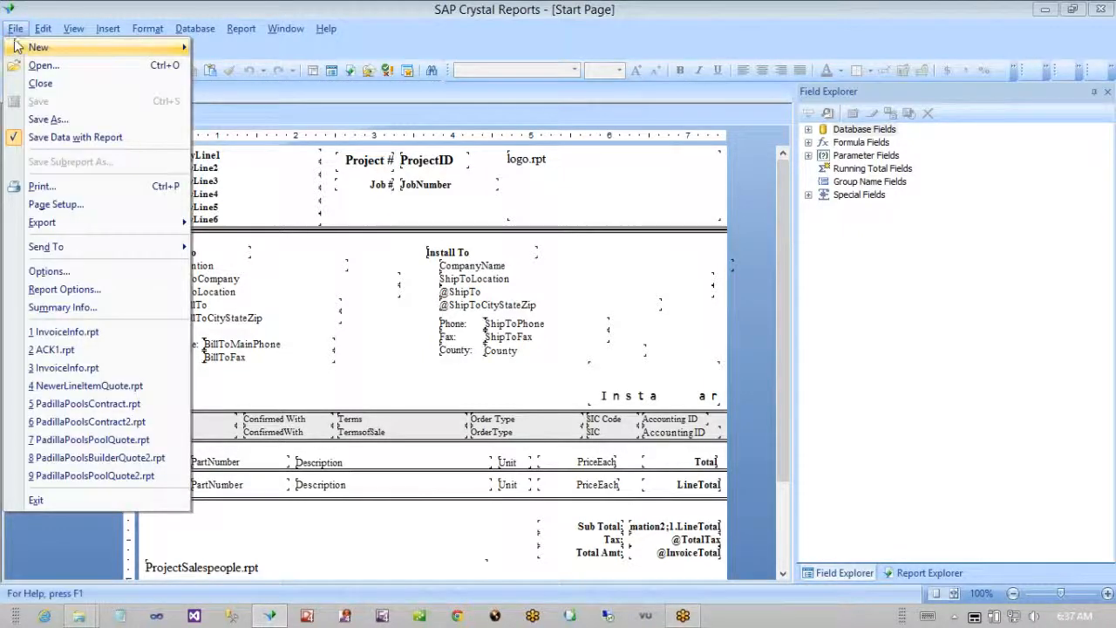
mouse_move(13, 50)
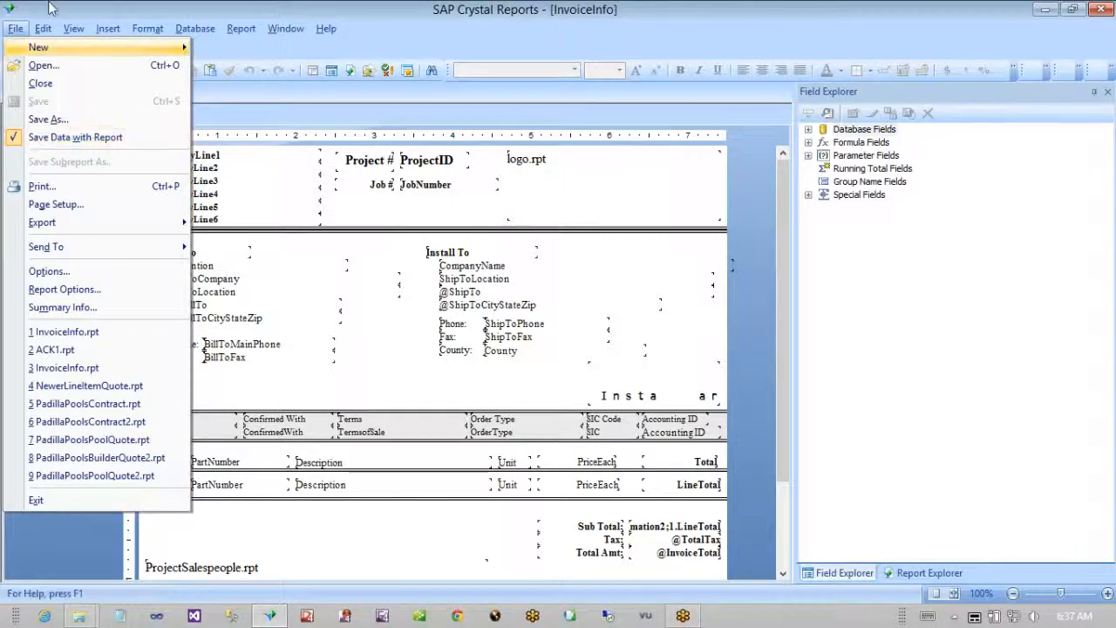
left_click(35, 118)
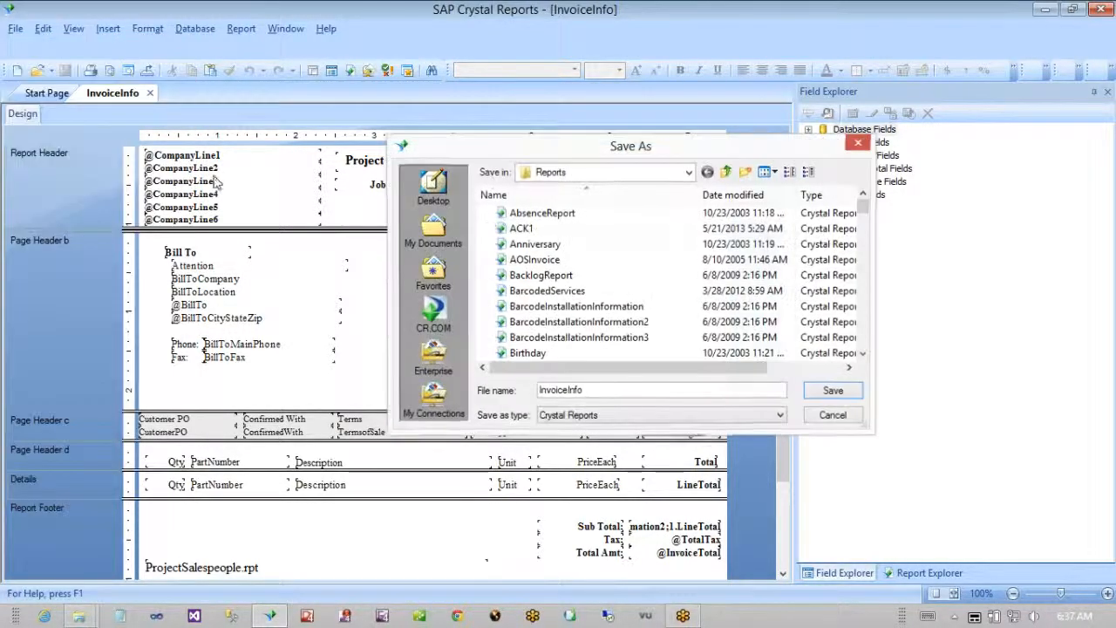
left_click(433, 187)
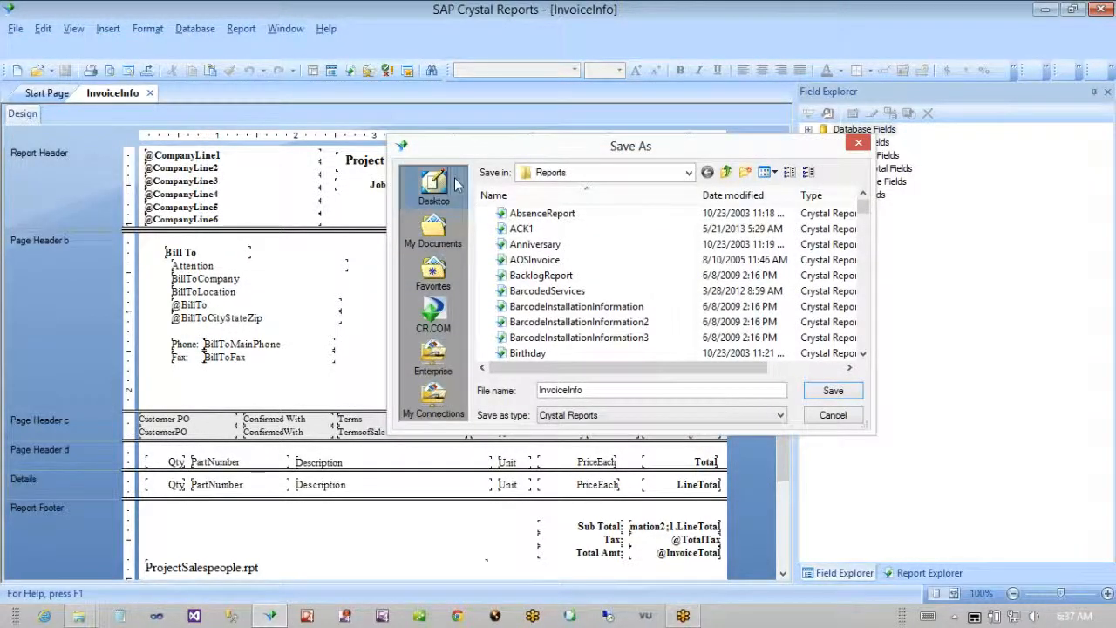
double_click(611, 390)
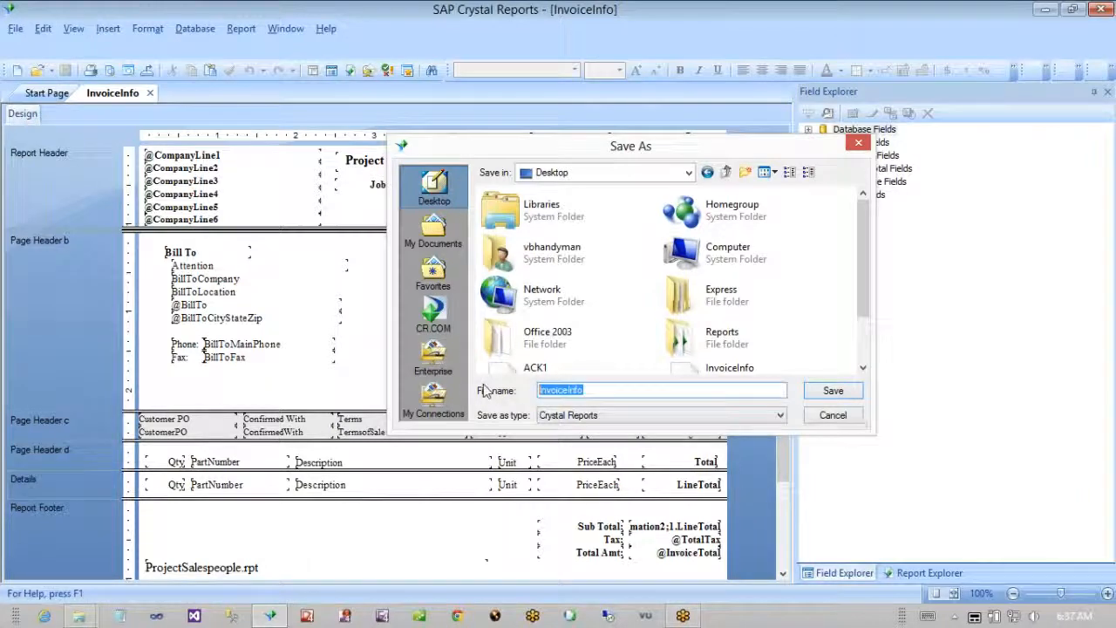
type("ACK2")
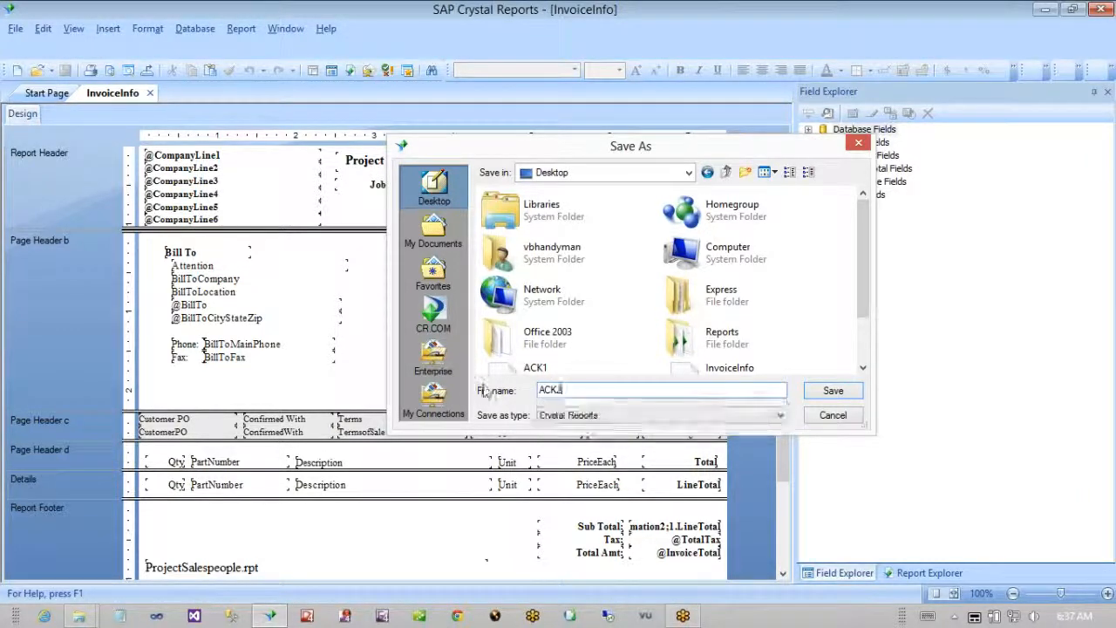
key("Return")
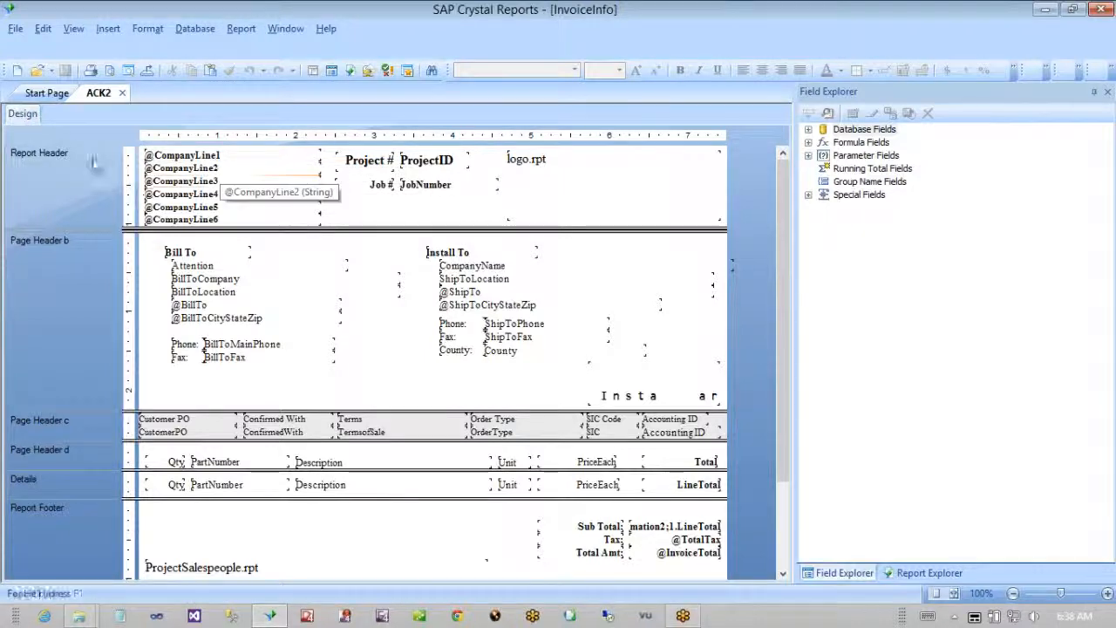
- Examine the ACK2 design layout from the report header down to the page footer
mouse_move(783, 210)
left_mouse_down()
mouse_move(773, 348)
mouse_move(774, 200)
left_mouse_up()
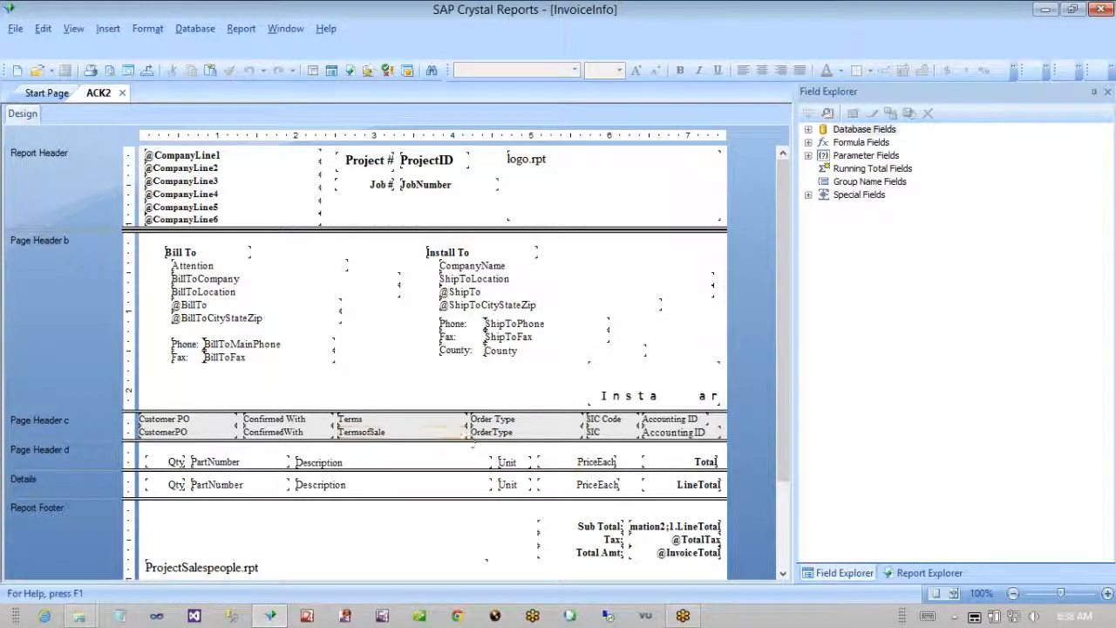
left_click(784, 515)
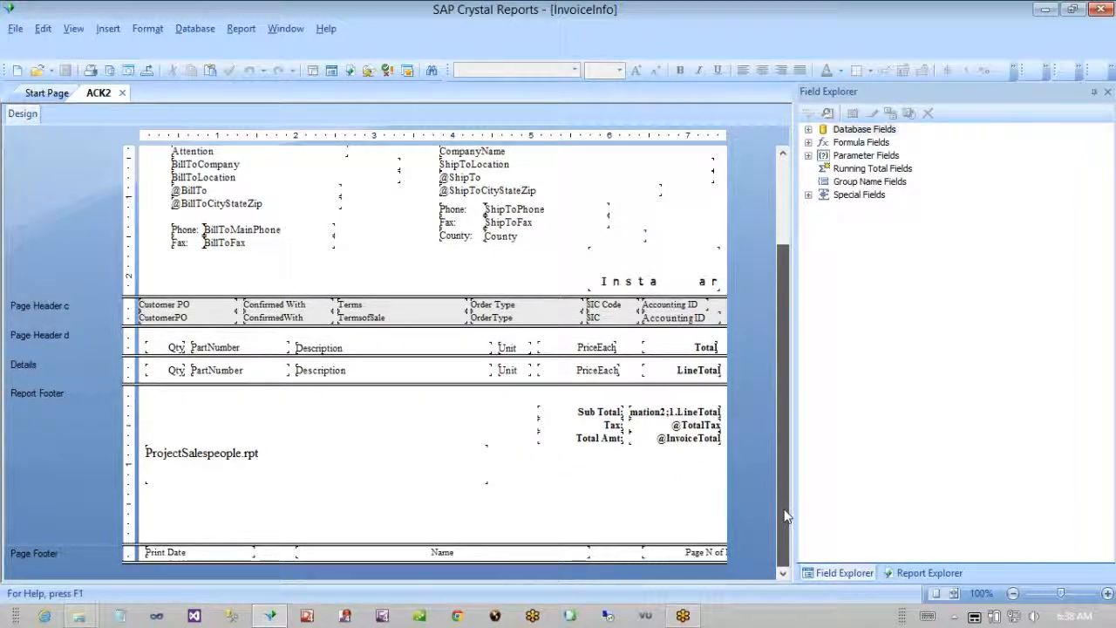
left_click_drag(785, 516, 790, 258)
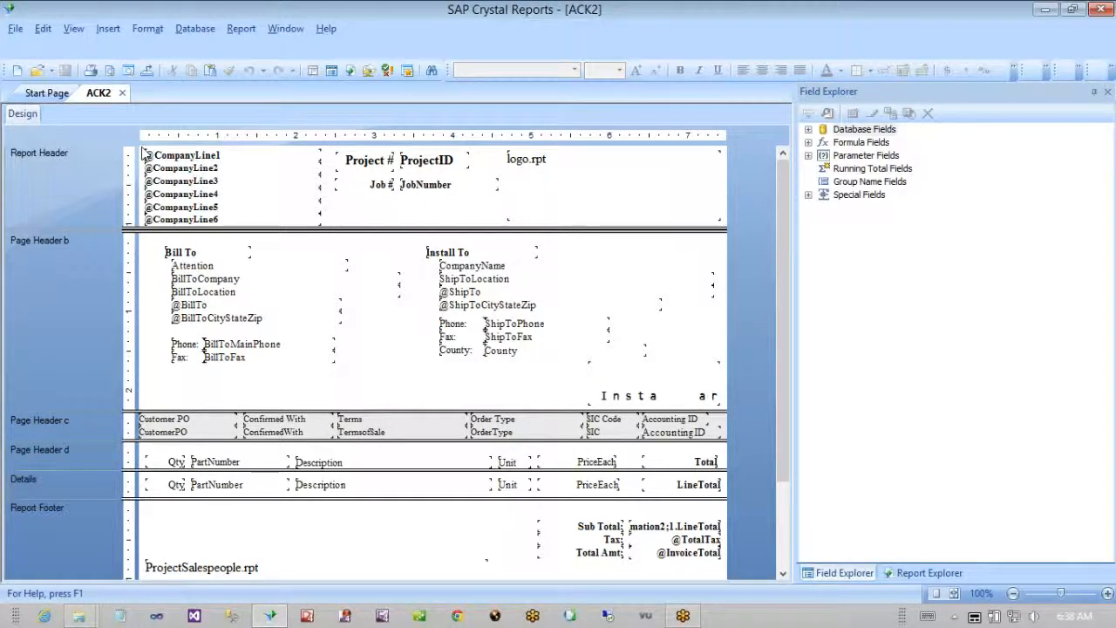
left_click_drag(143, 151, 709, 230)
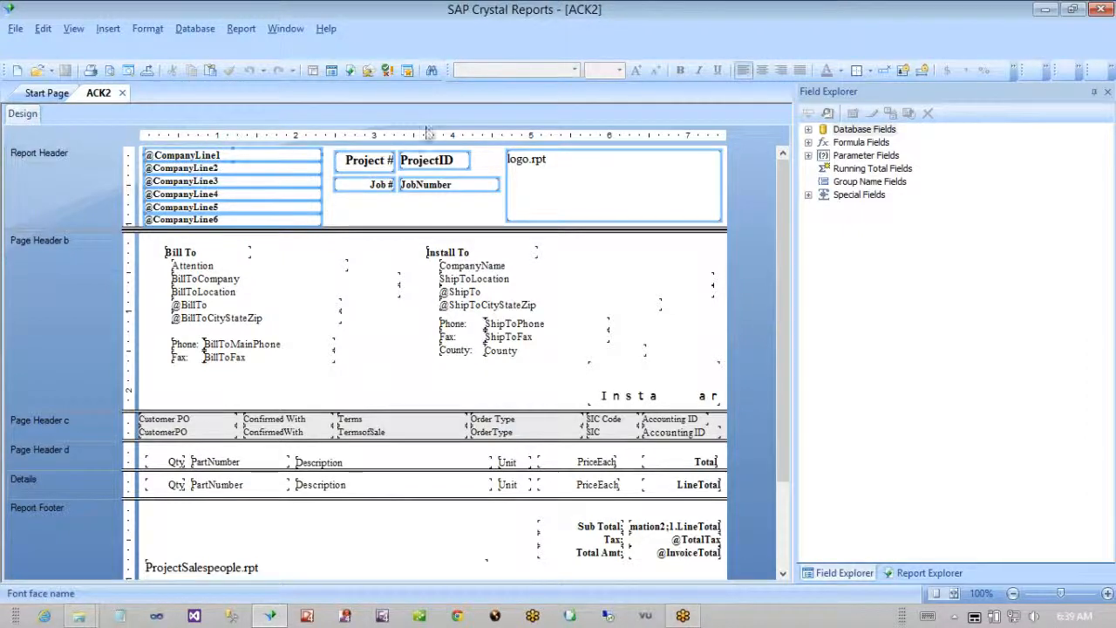
left_click(417, 209)
left_click(187, 168)
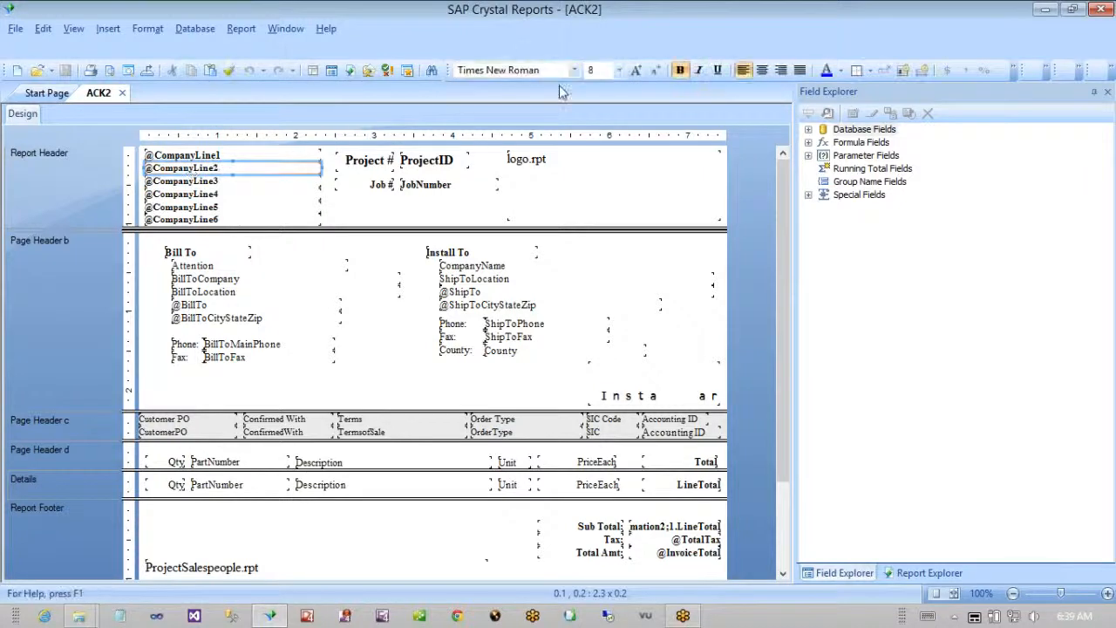
left_click(146, 153)
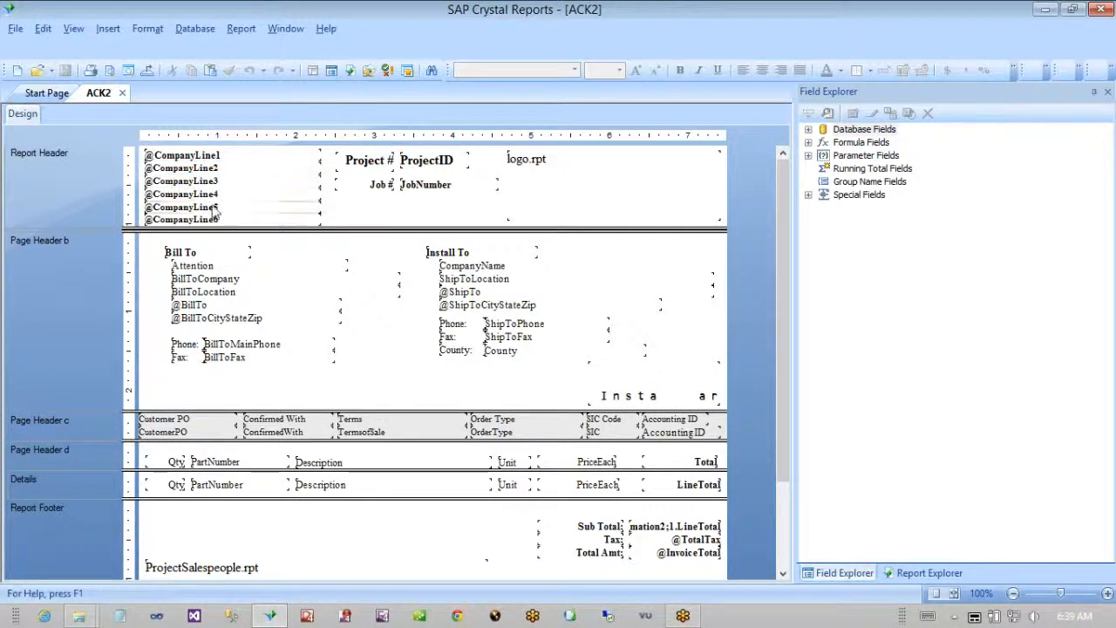
left_click_drag(143, 148, 431, 228)
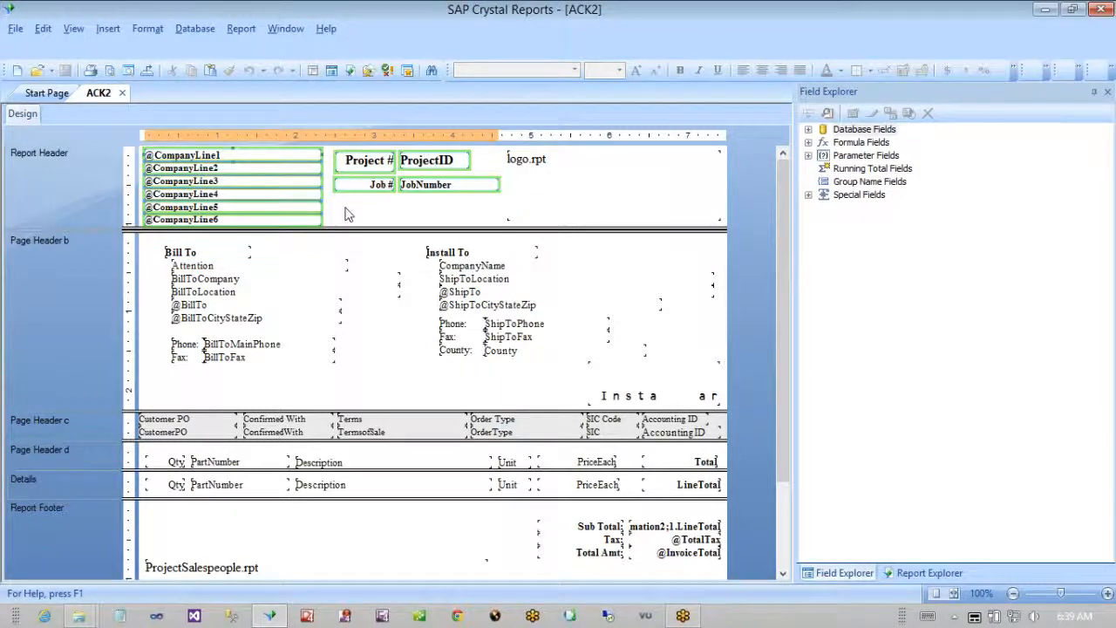
left_click(319, 155)
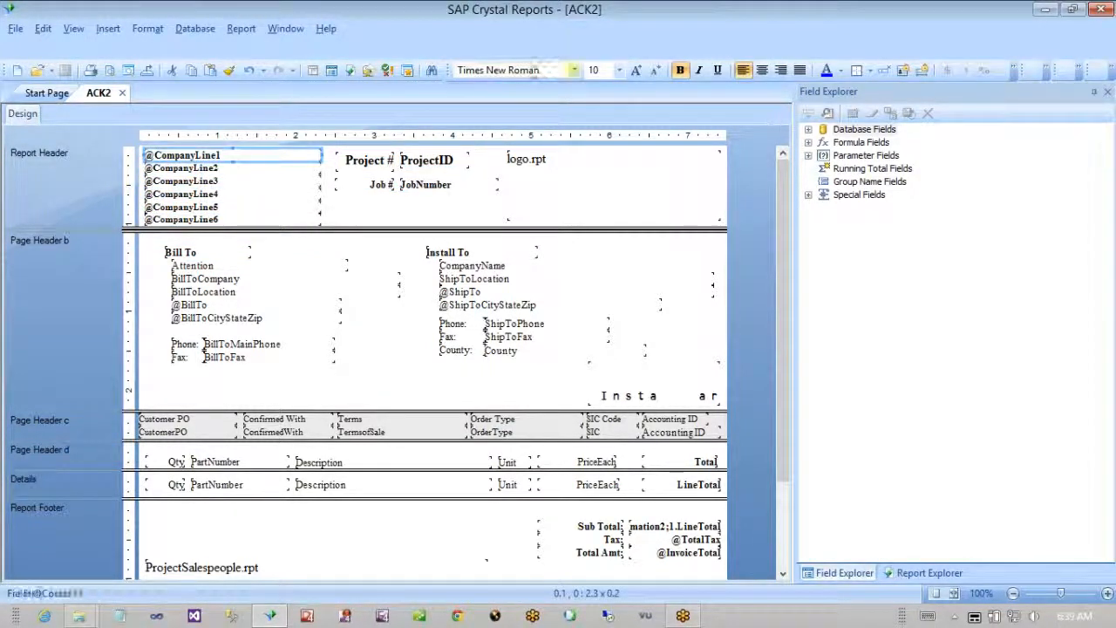
left_click(542, 70)
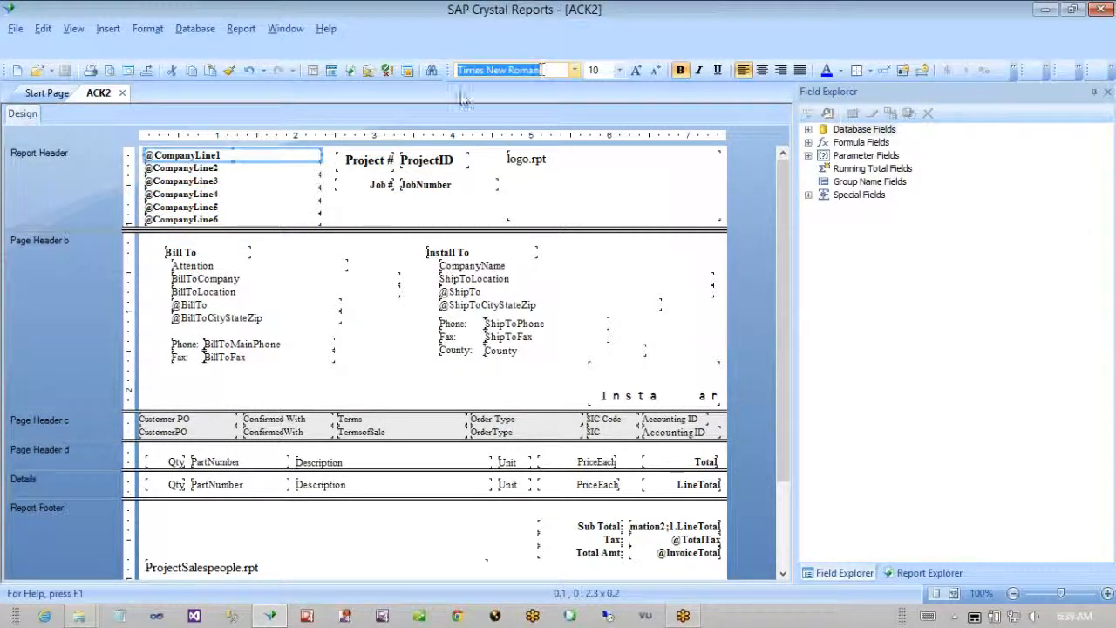
left_click(326, 225)
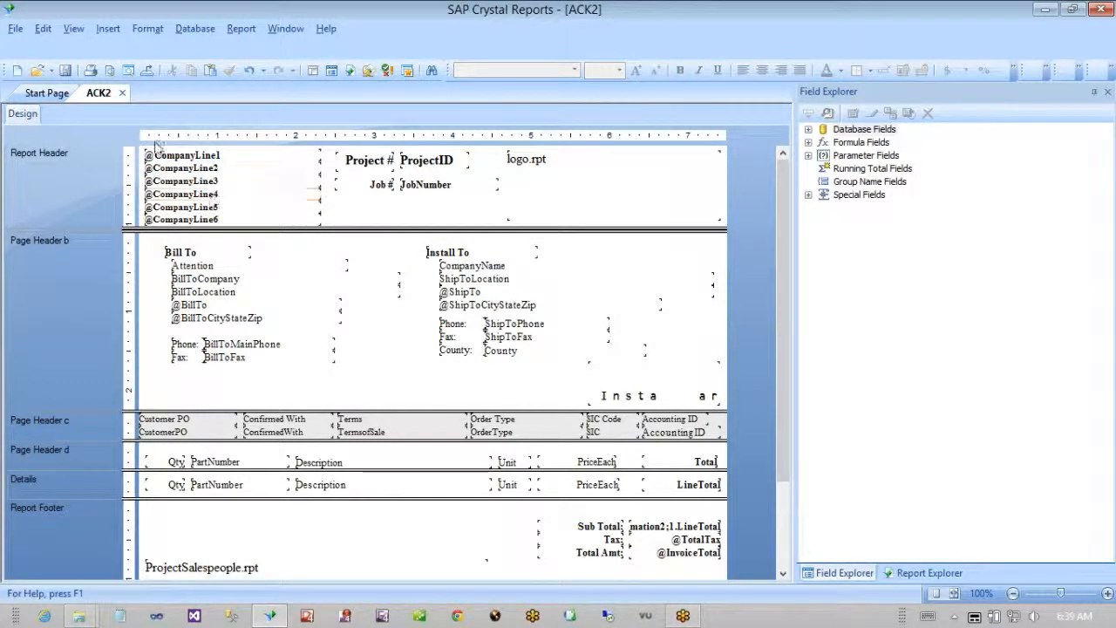
- Change the font of the six CompanyLine fields in the report header to Arial
left_click_drag(142, 152, 324, 232)
left_click(541, 70)
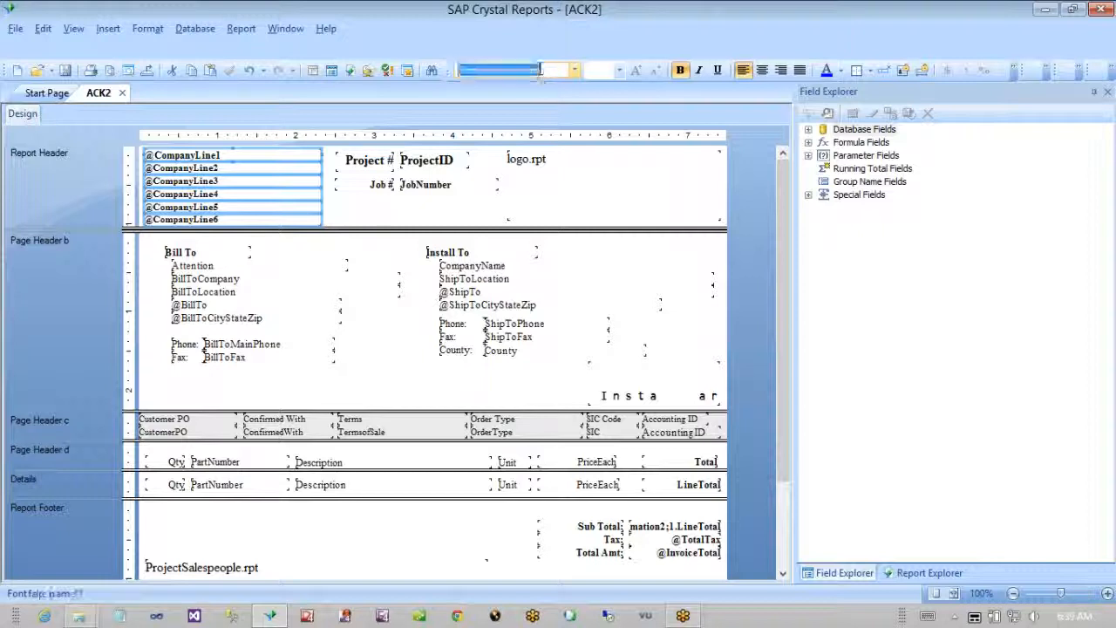
type("Arial")
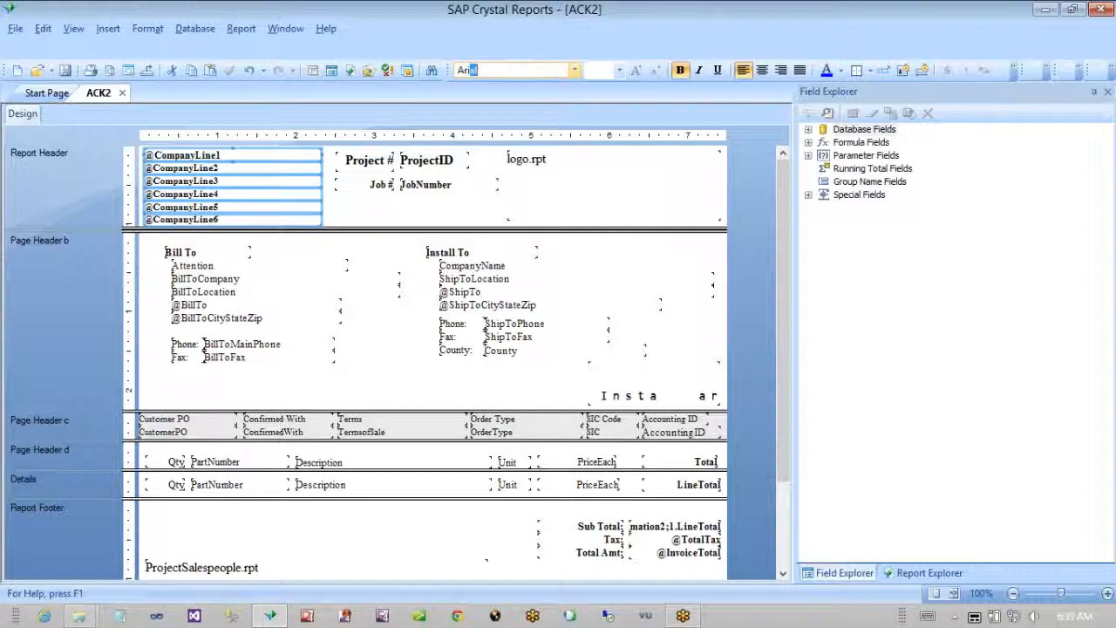
key("Return")
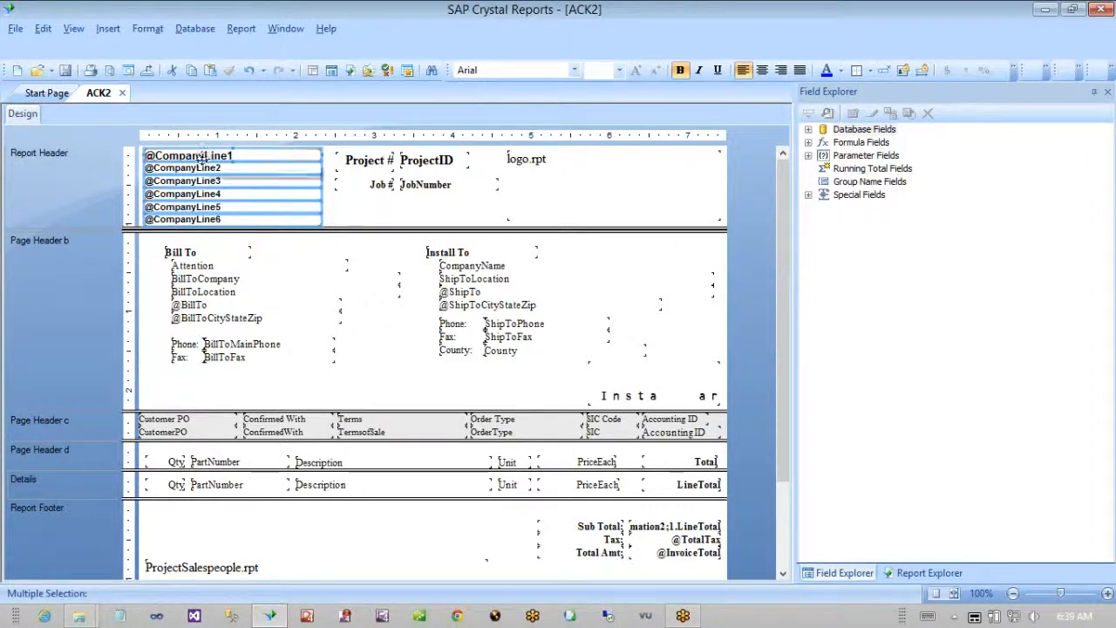
- Change the Project # and Job # labels and the ProjectID and JobNumber fields to Arial
mouse_move(251, 179)
left_mouse_down()
mouse_move(368, 187)
mouse_move(254, 186)
mouse_move(342, 212)
mouse_move(440, 181)
mouse_move(440, 163)
left_mouse_up()
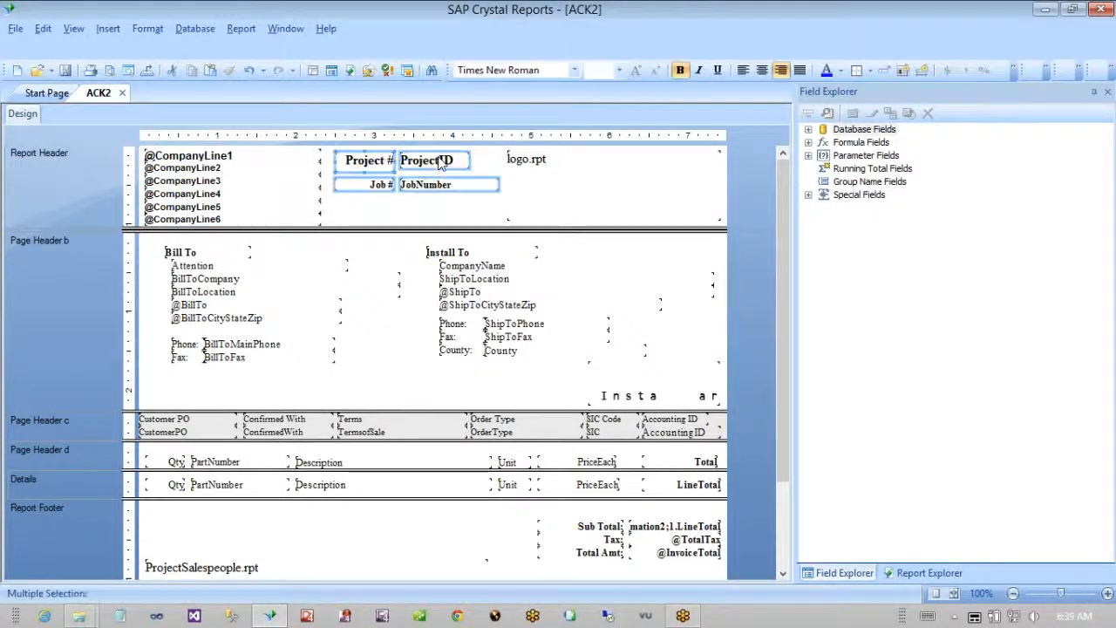
left_click(553, 73)
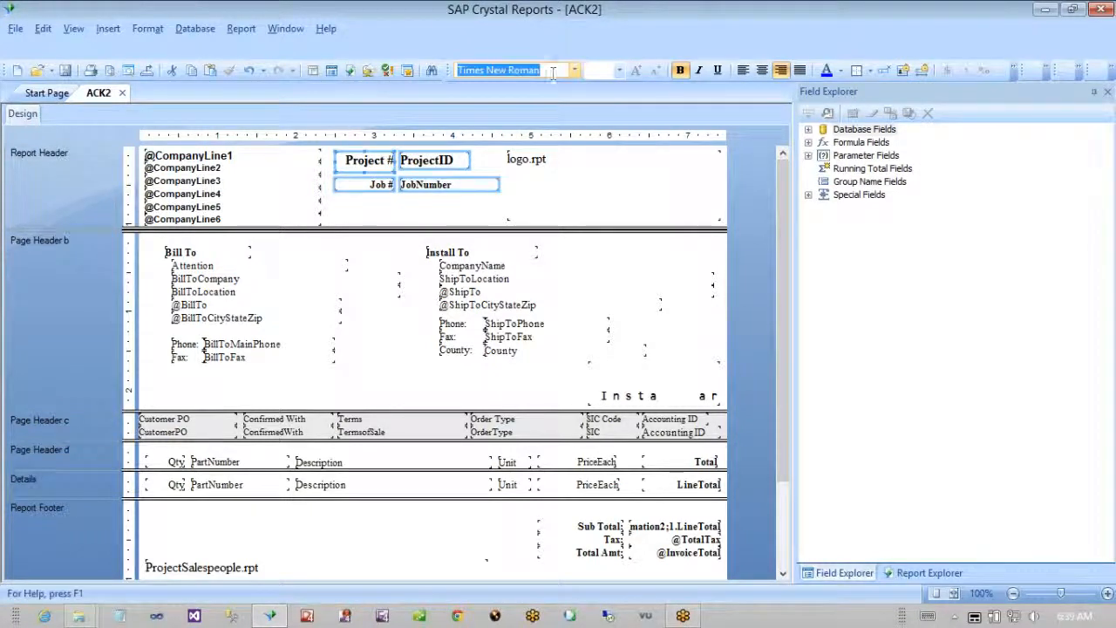
type("Arial")
key("Return")
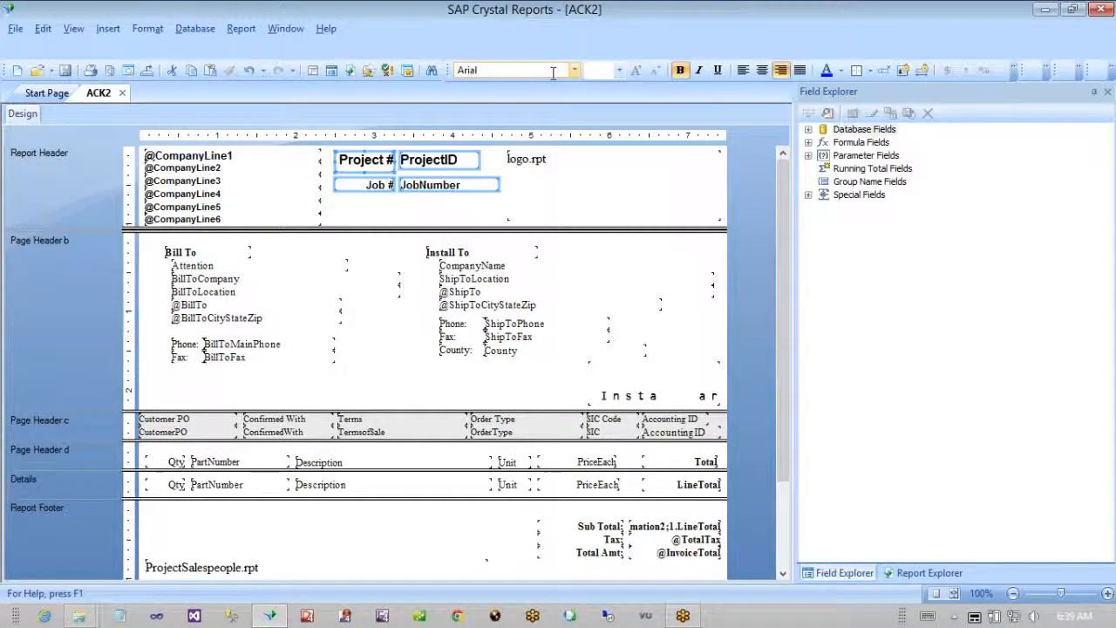
left_click(444, 203)
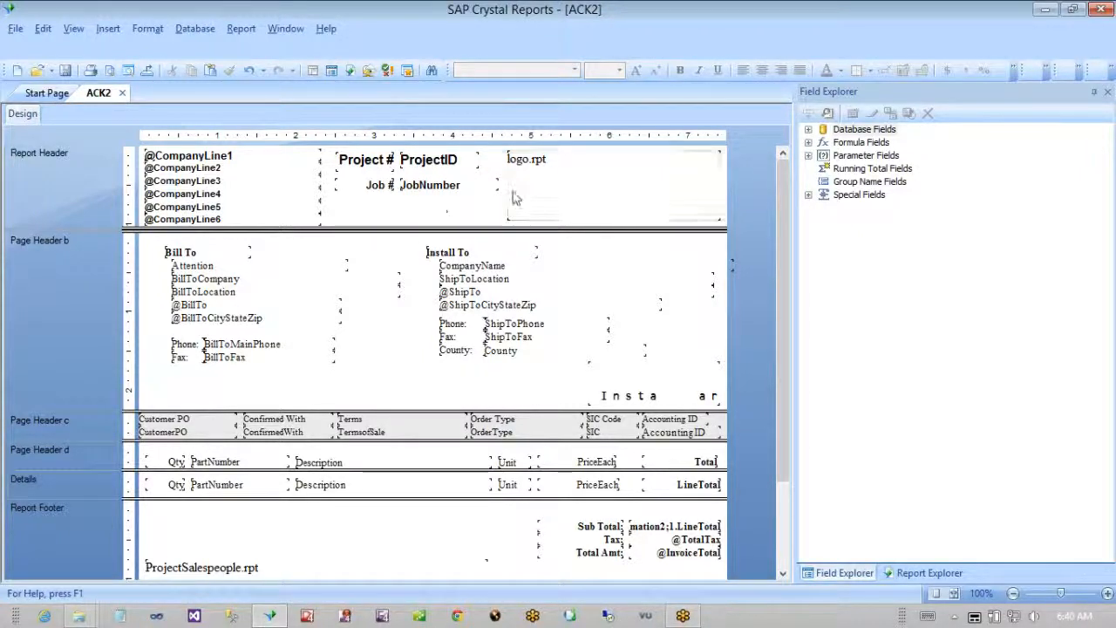
- Move the Project # and Job # labels with their fields horizontally to the right end of the report header
left_click_drag(373, 170, 410, 180)
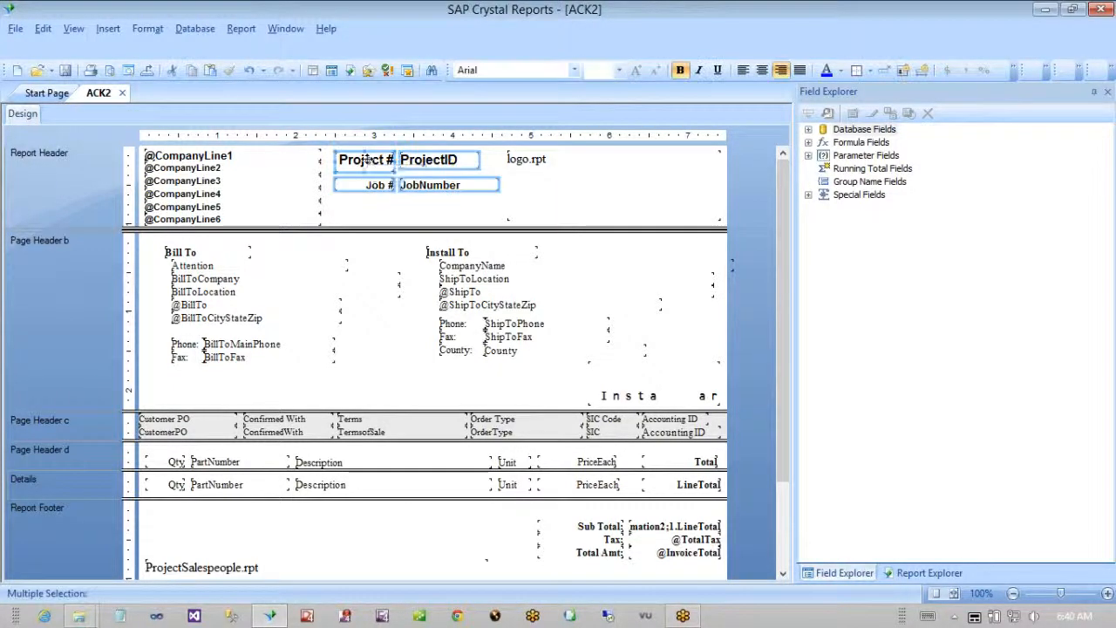
key("Right")
key("Right")
key("Right")
key("Right")
key("Right")
key("Right")
key("Right")
key("Right")
key("Right")
key("Right")
key("Right")
key("Right")
key("Right")
key("Right")
key("Right")
key("Right")
key("Right")
key("Right")
key("Right")
key("Right")
key("Right")
key("Right")
key("Right")
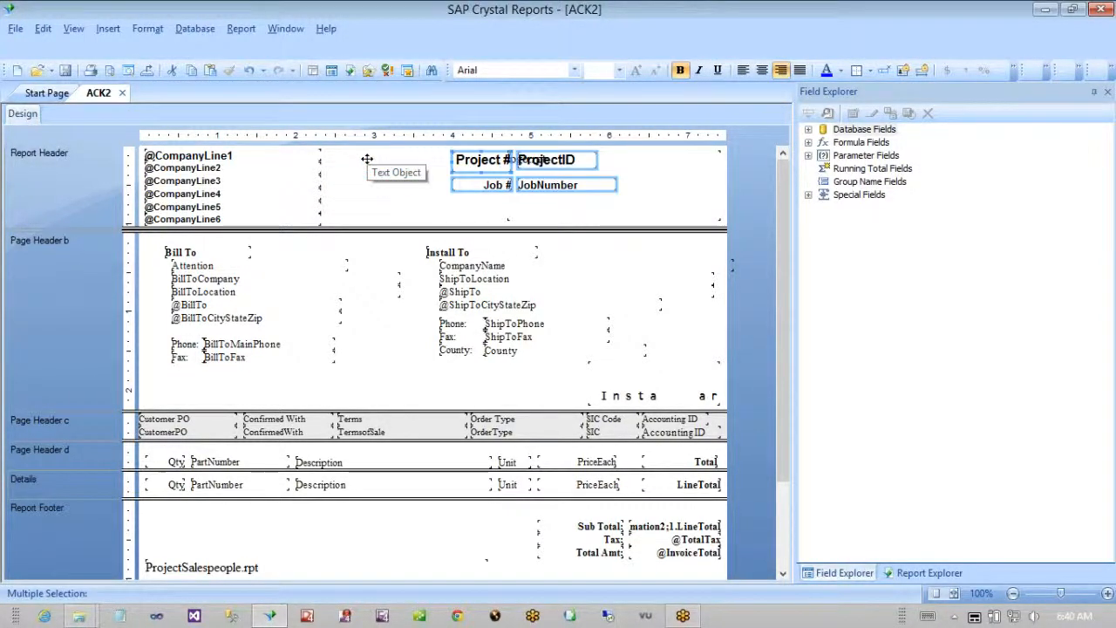
key("Right")
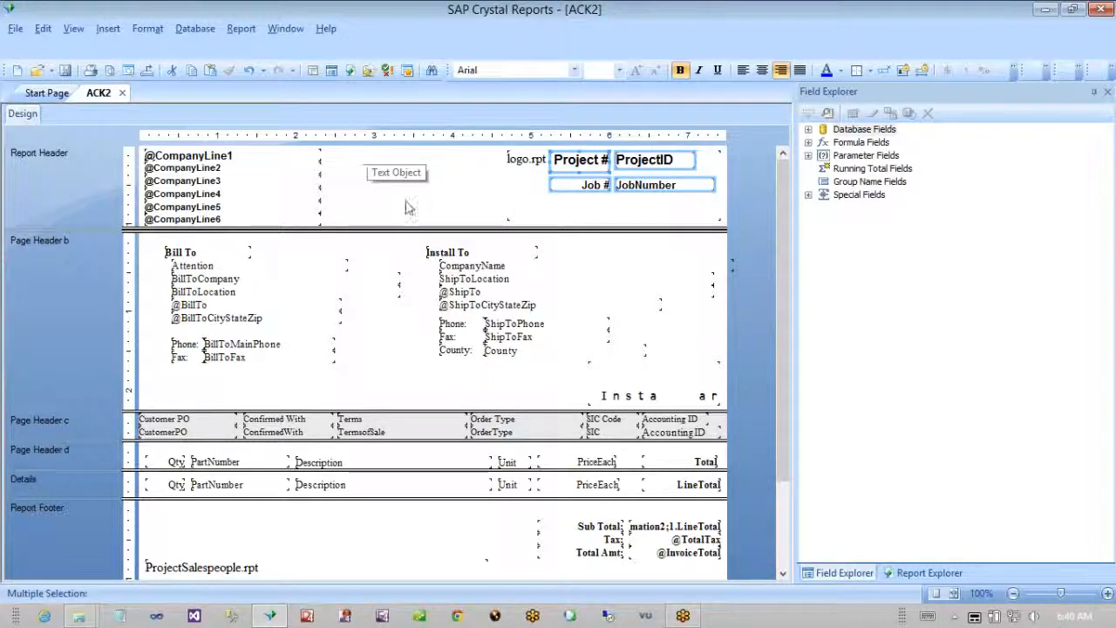
- Move the logo.rpt subreport left to about 2.4 inches, between the company lines and the Project # label
left_click(537, 211)
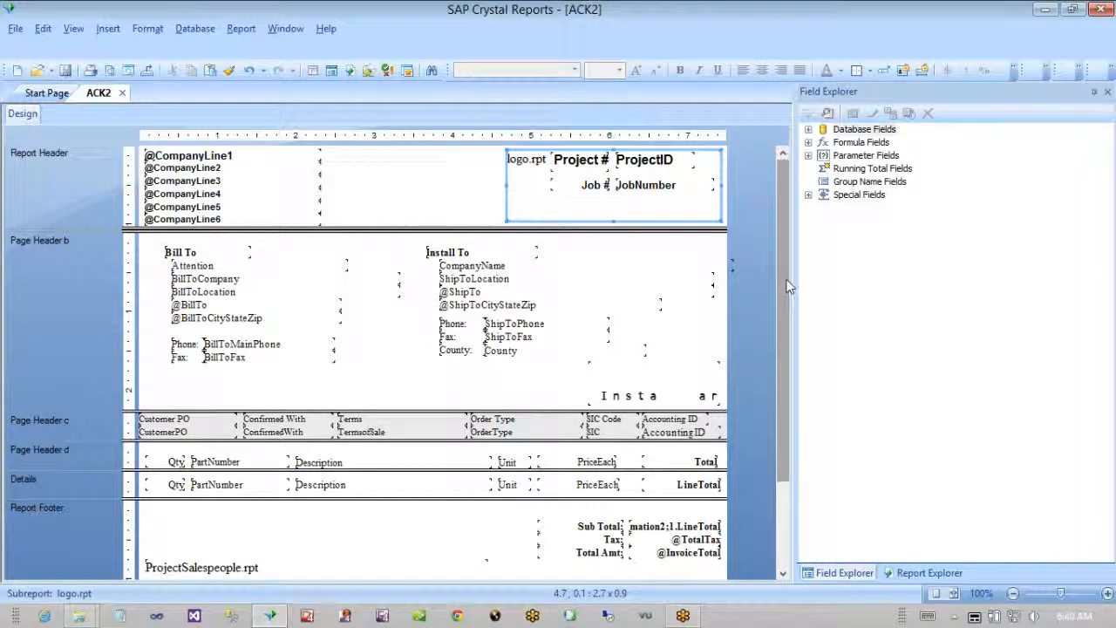
key("Left")
key("Left")
key("Left")
key("Left")
key("Left")
key("Left")
key("Left")
key("Left")
key("Left")
key("Left")
key("Left")
key("Left")
key("Left")
key("Left")
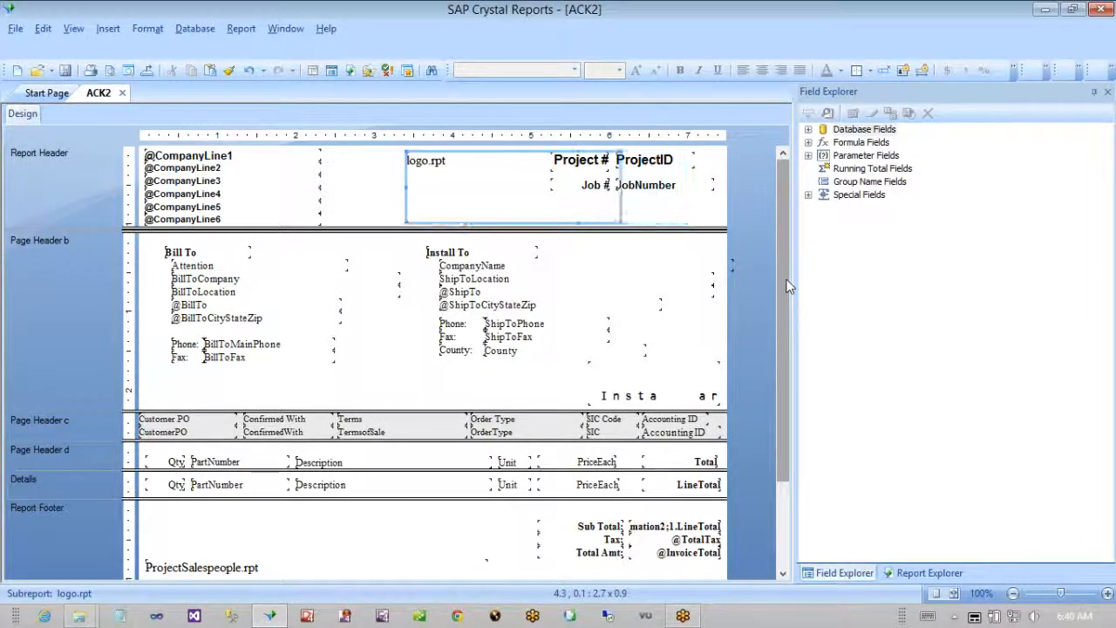
key("Left")
key("Left")
key("Left")
key("Left")
key("Left")
key("Left")
key("Left")
key("Left")
key("Left")
key("Left")
key("Left")
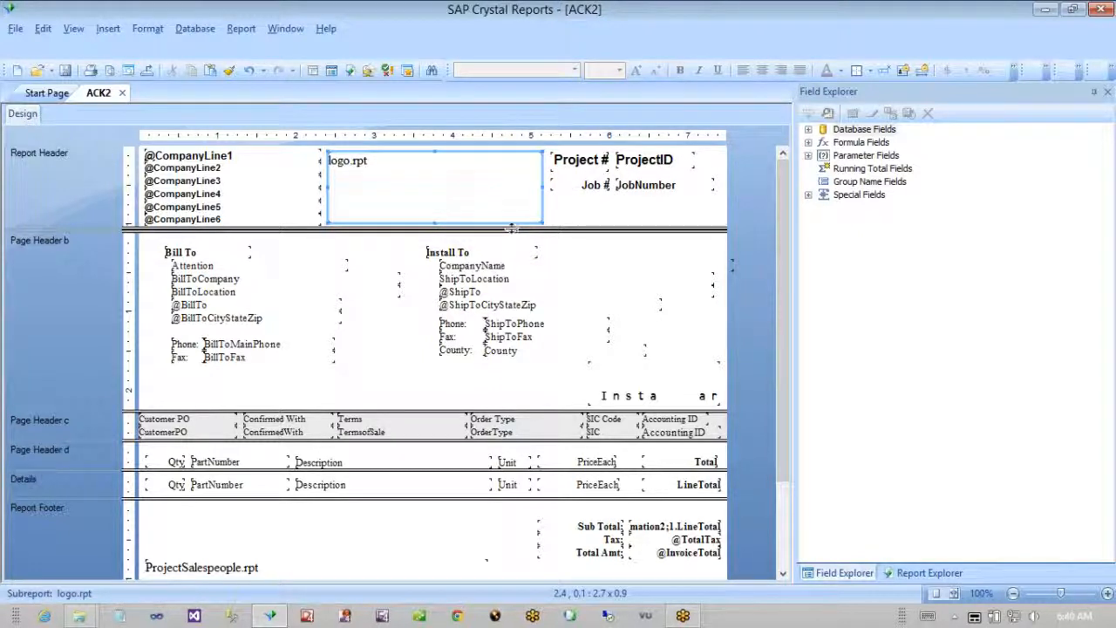
- Make the report header taller and resize the logo.rpt subreport to about 2.5 by 1.1 inches, starting at about 2.5 inches horizontally
left_click_drag(512, 230, 511, 247)
left_click_drag(436, 224, 436, 237)
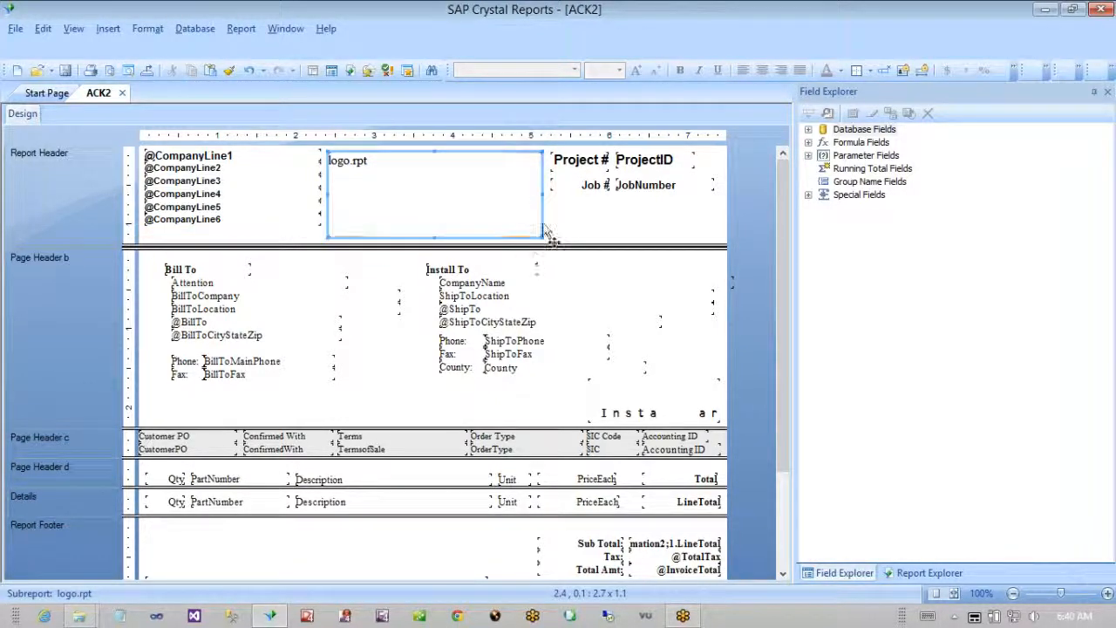
left_click_drag(541, 193, 480, 194)
key("Right")
key("Right")
key("Right")
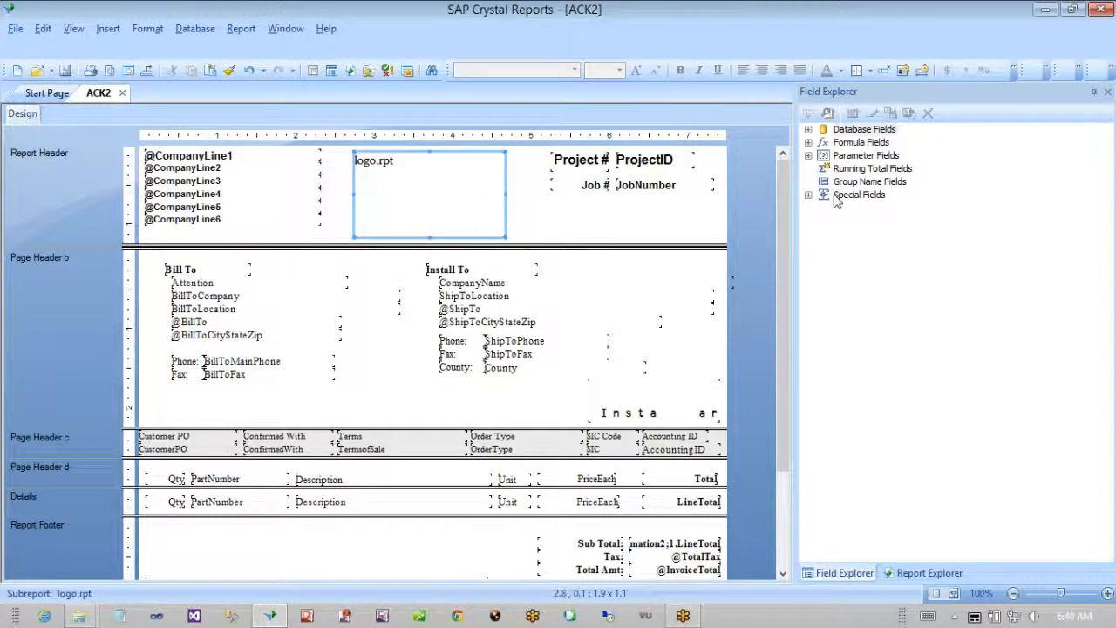
key("Left")
key("Left")
key("Left")
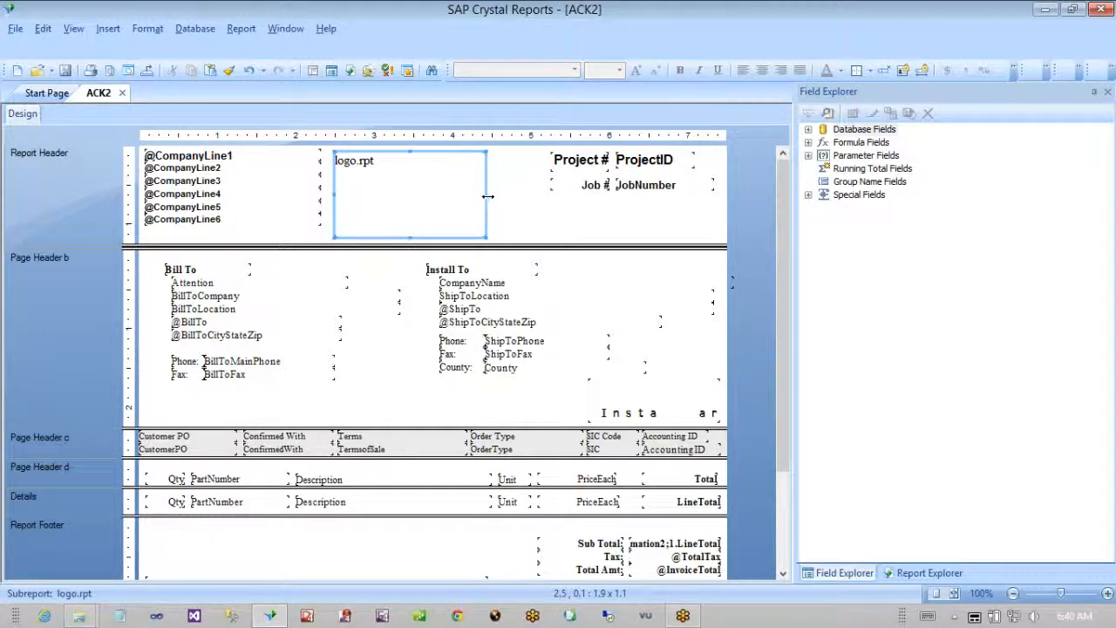
left_click_drag(487, 197, 530, 201)
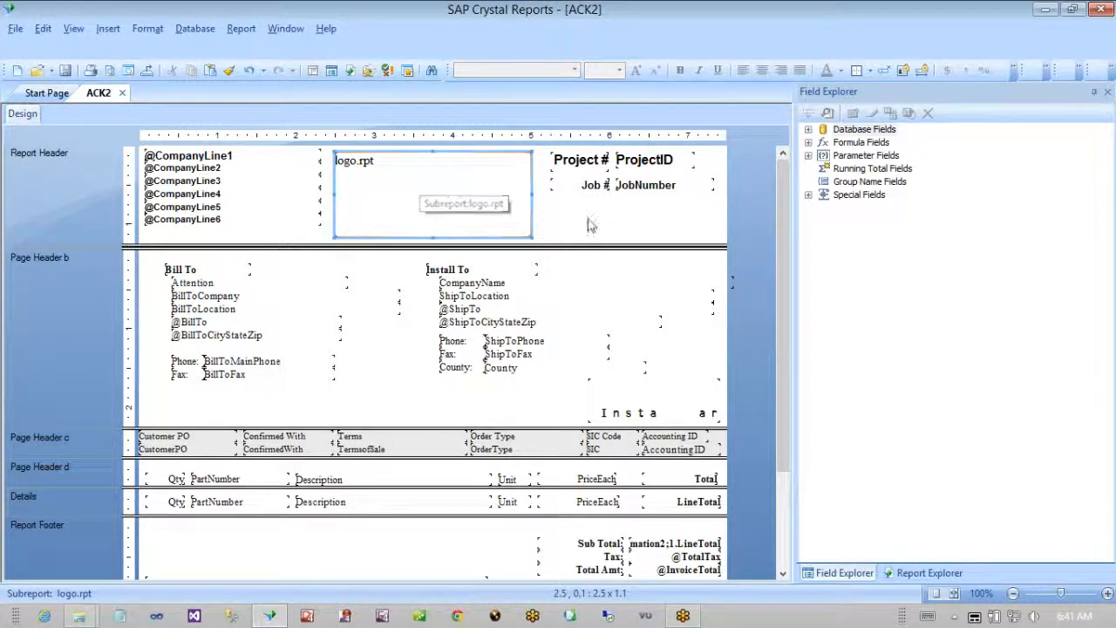
left_click(649, 218)
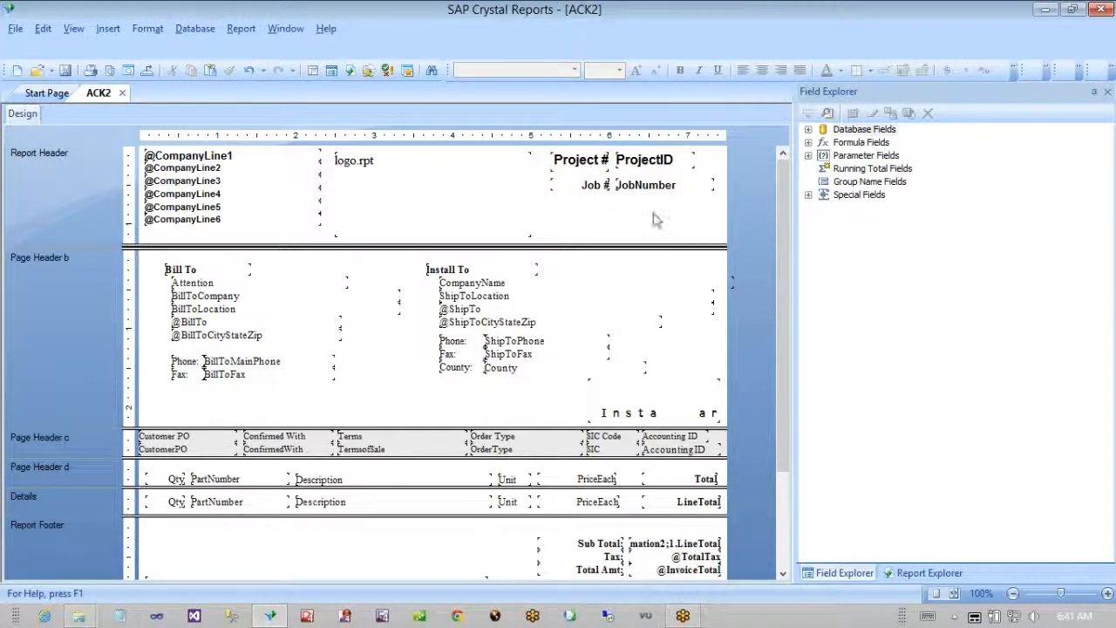
- Lower the Project # and Job # labels with their fields in the report header, leaving room for a title above them
left_click_drag(652, 211, 565, 149)
key("Down")
key("Down")
key("Down")
key("Down")
key("Down")
key("Down")
key("Down")
key("Down")
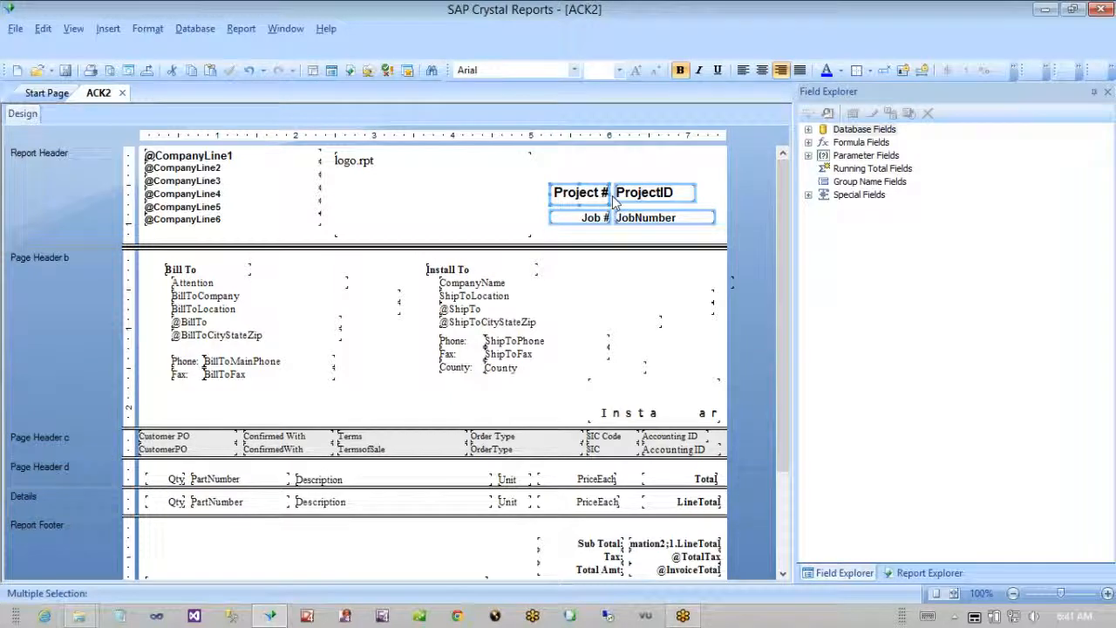
- Insert a text object reading ACKNOWLEDGEMENT above the Project # label in the report header and widen it to about 2.1 inches
right_click(588, 170)
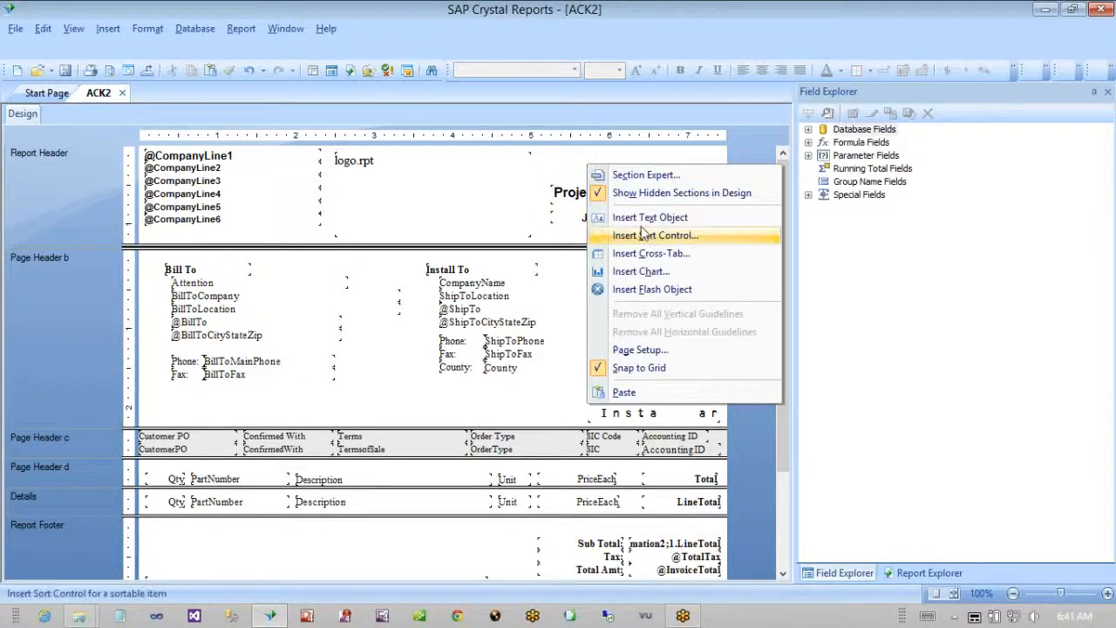
left_click(569, 173)
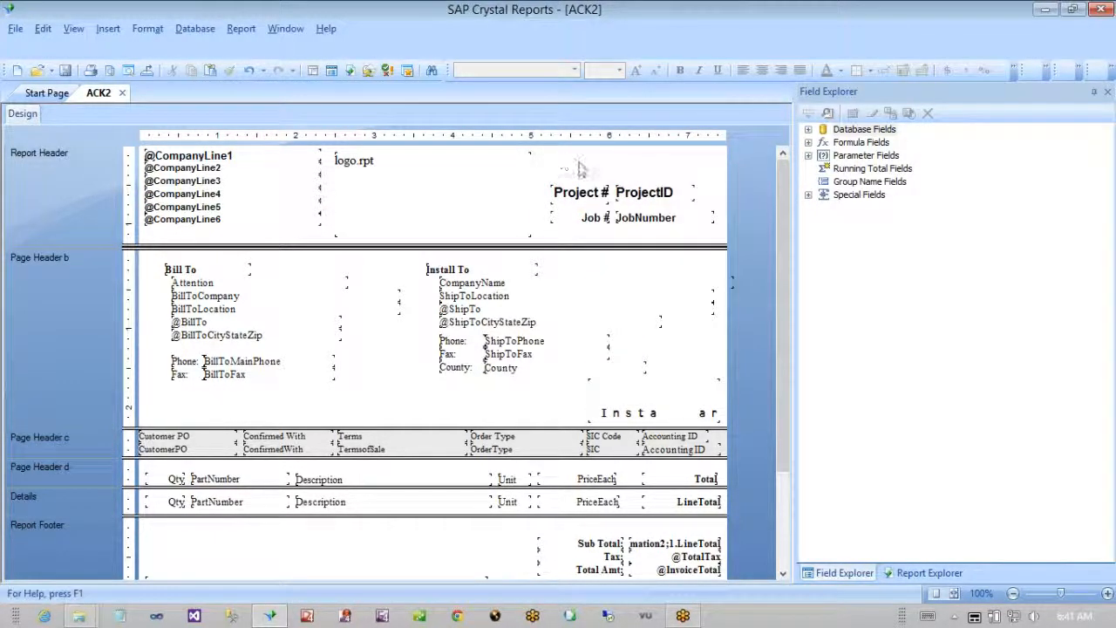
right_click(579, 163)
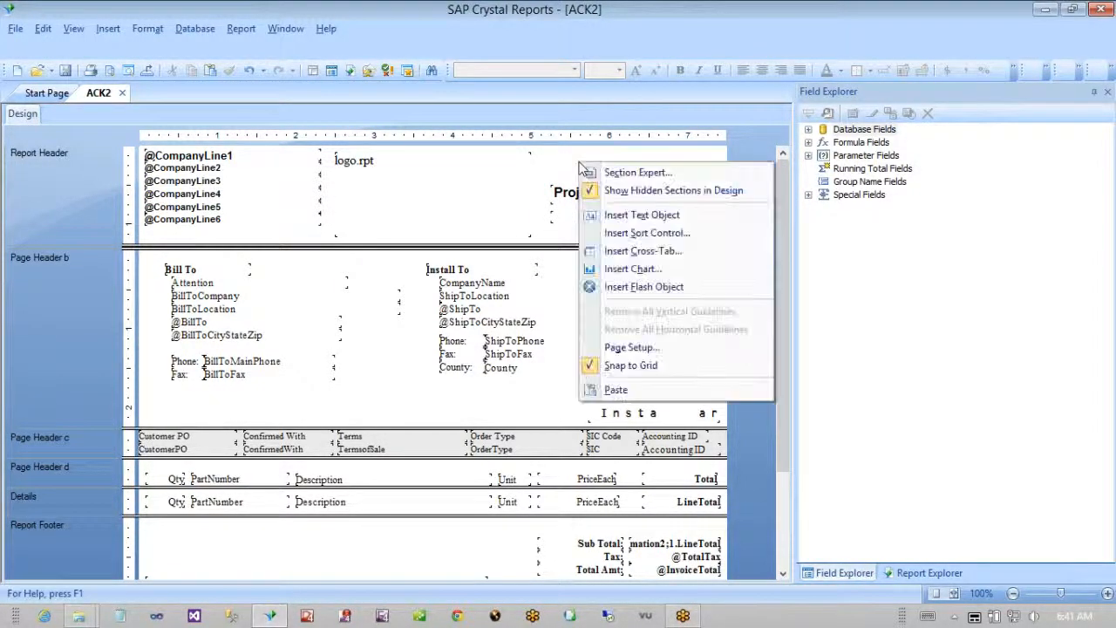
left_click(605, 216)
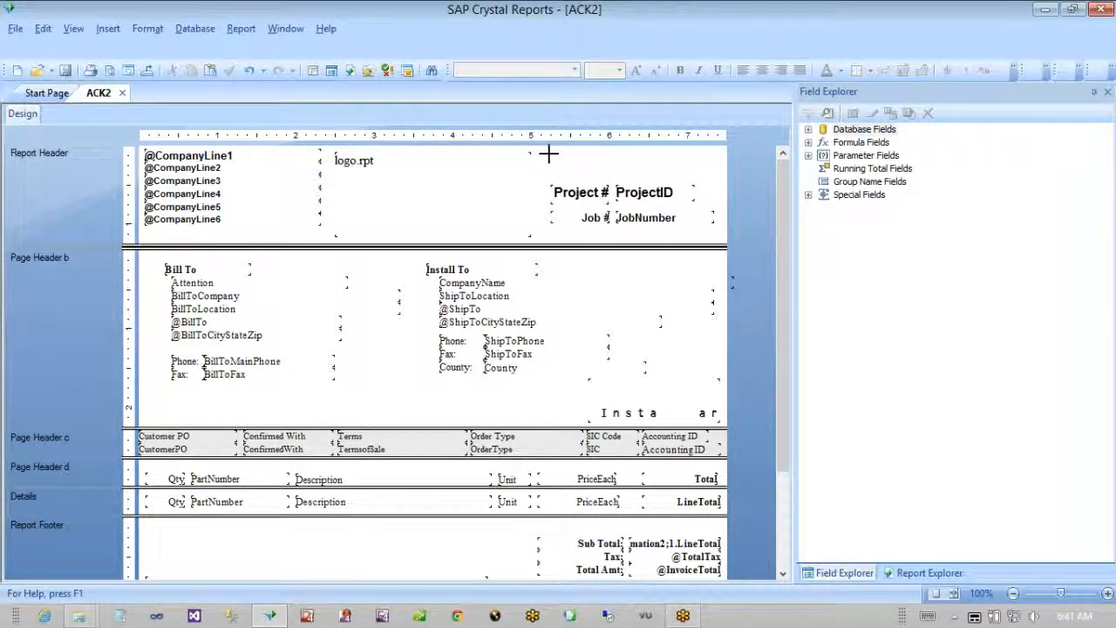
left_click(548, 155)
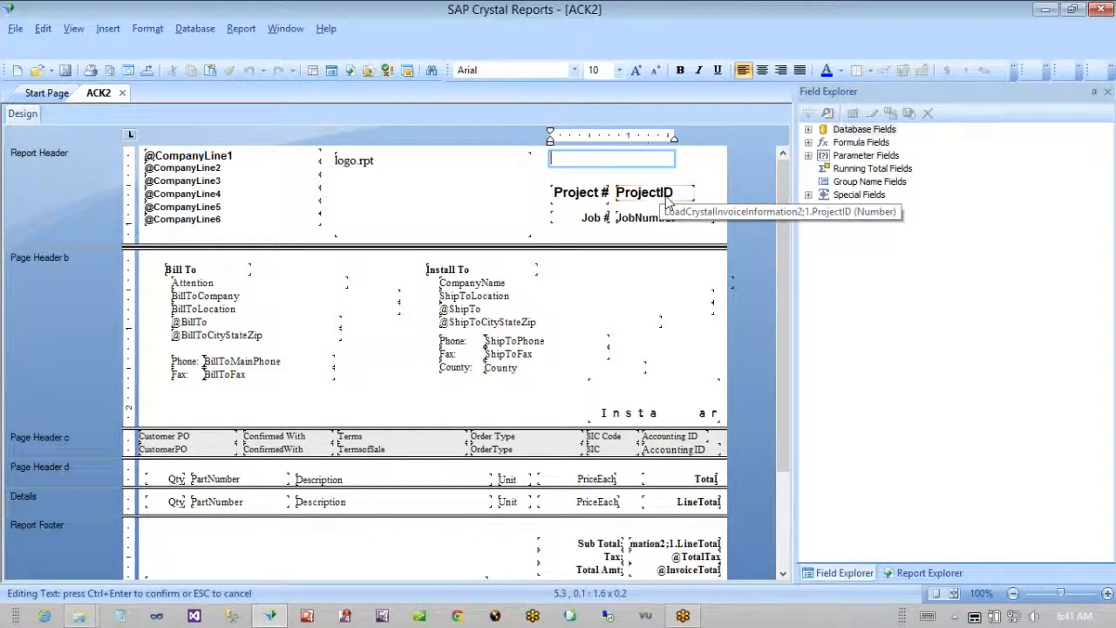
type("ACKNOWLEDGEMENT")
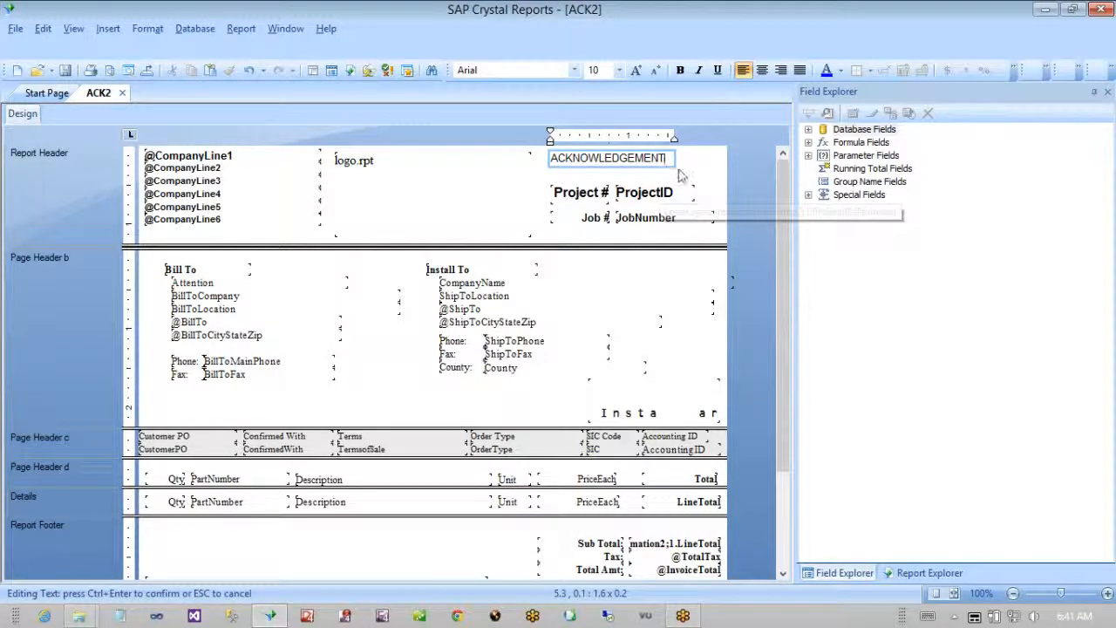
key("ctrl+Return")
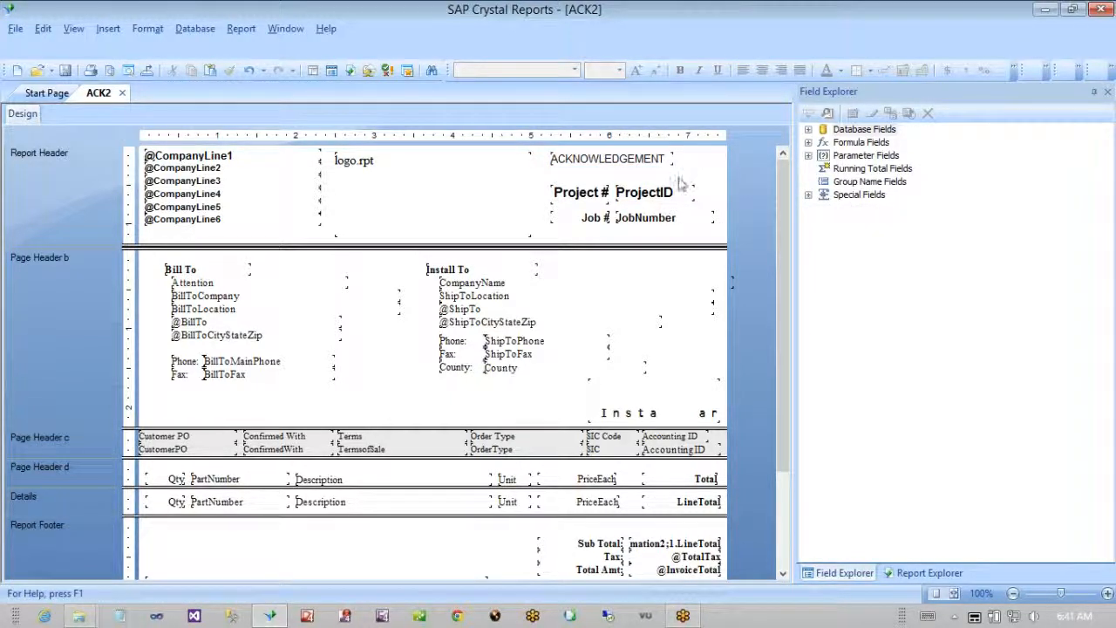
left_click(653, 161)
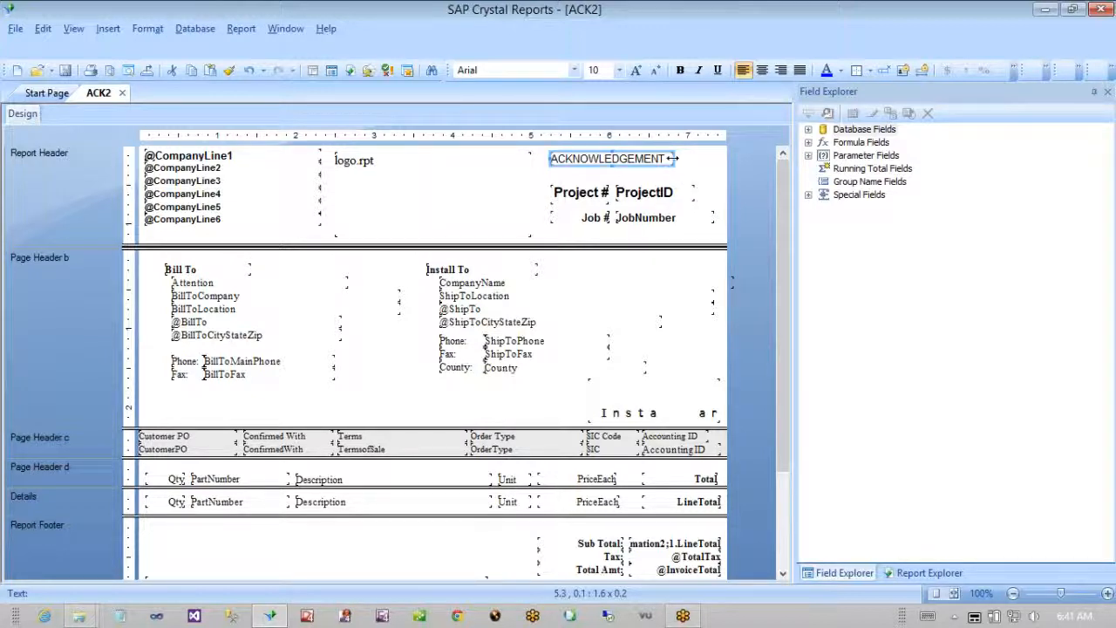
left_click_drag(672, 159, 711, 162)
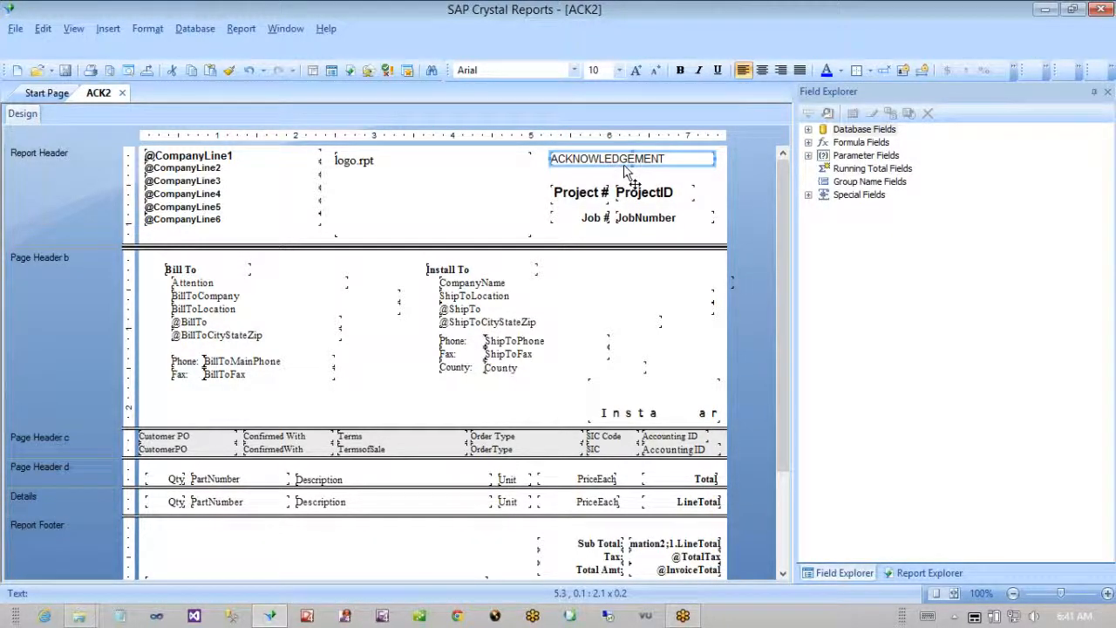
- Format the ACKNOWLEDGEMENT title in the report header as bold, right-aligned, 12-point text
left_click(681, 72)
left_click(680, 71)
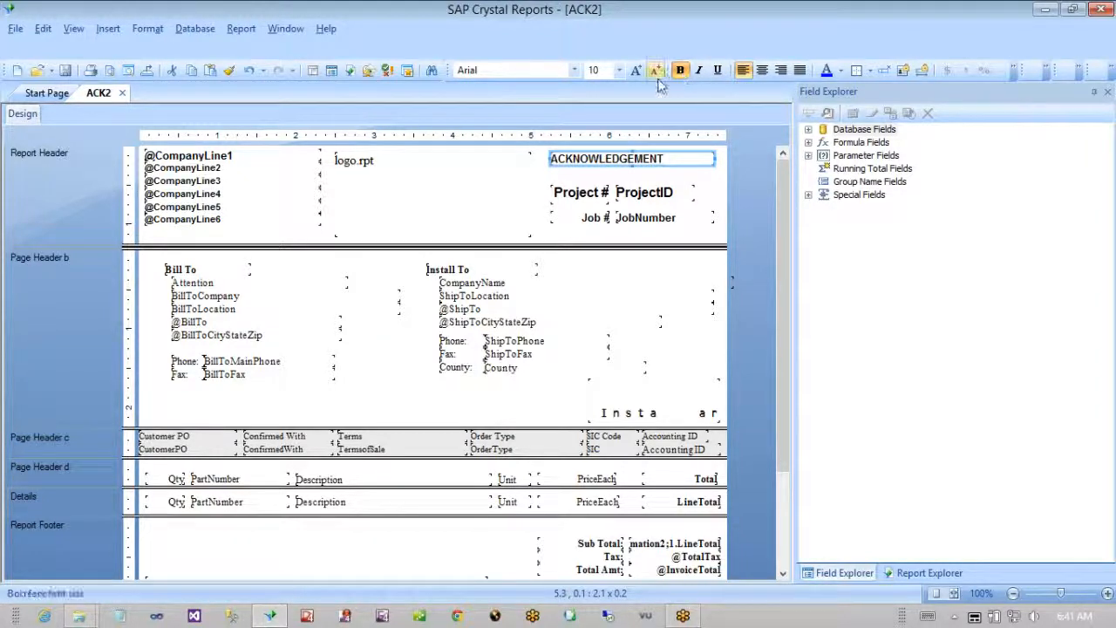
left_click(781, 70)
left_click(619, 70)
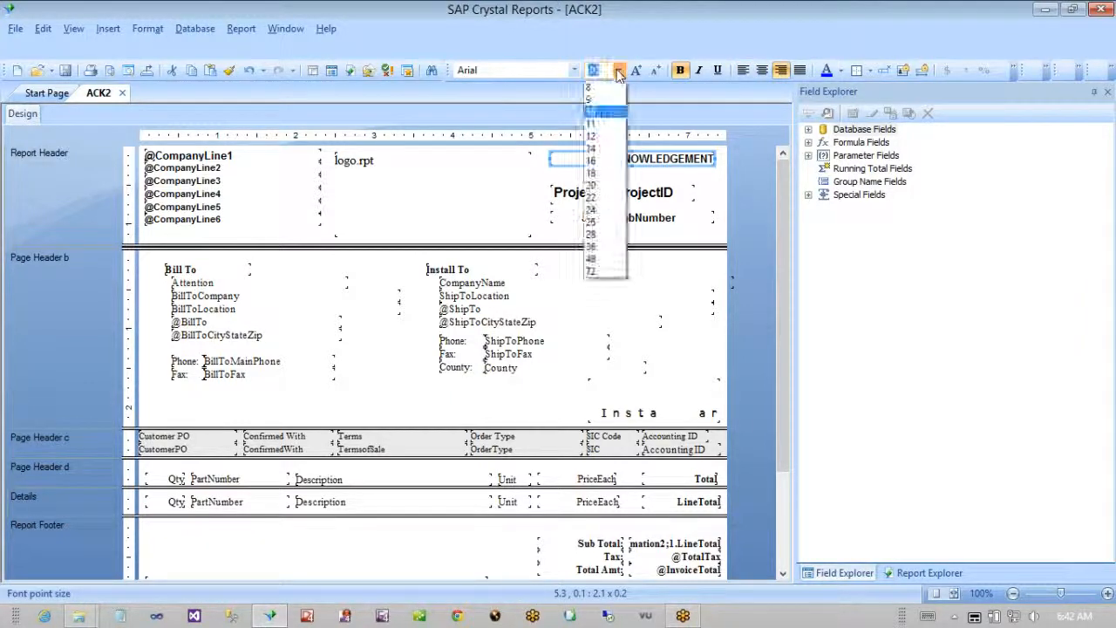
left_click(592, 135)
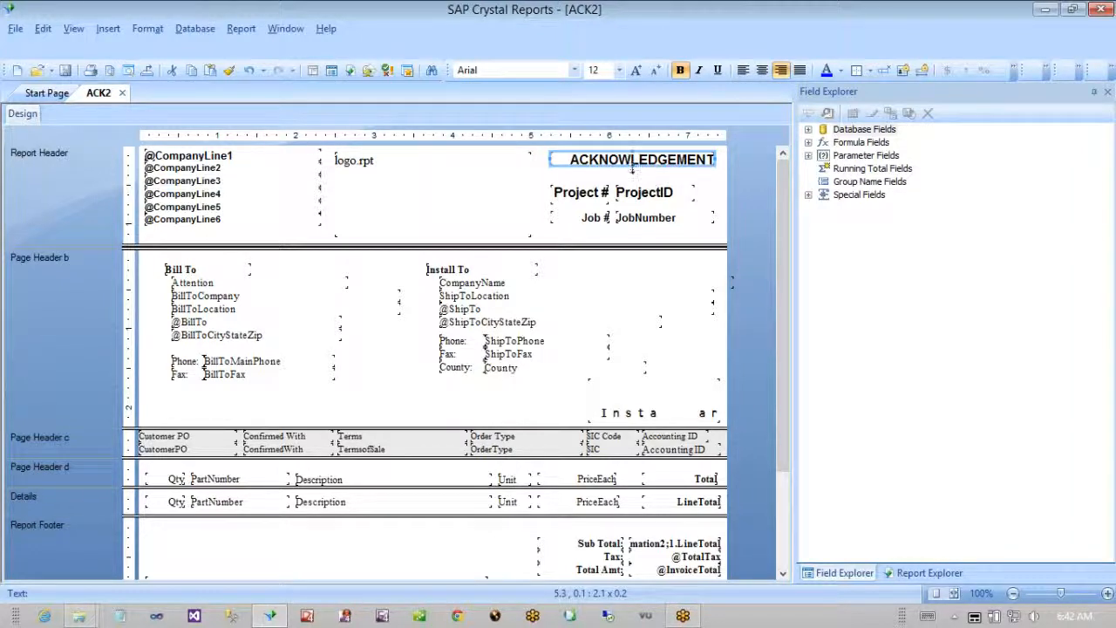
left_click(700, 187)
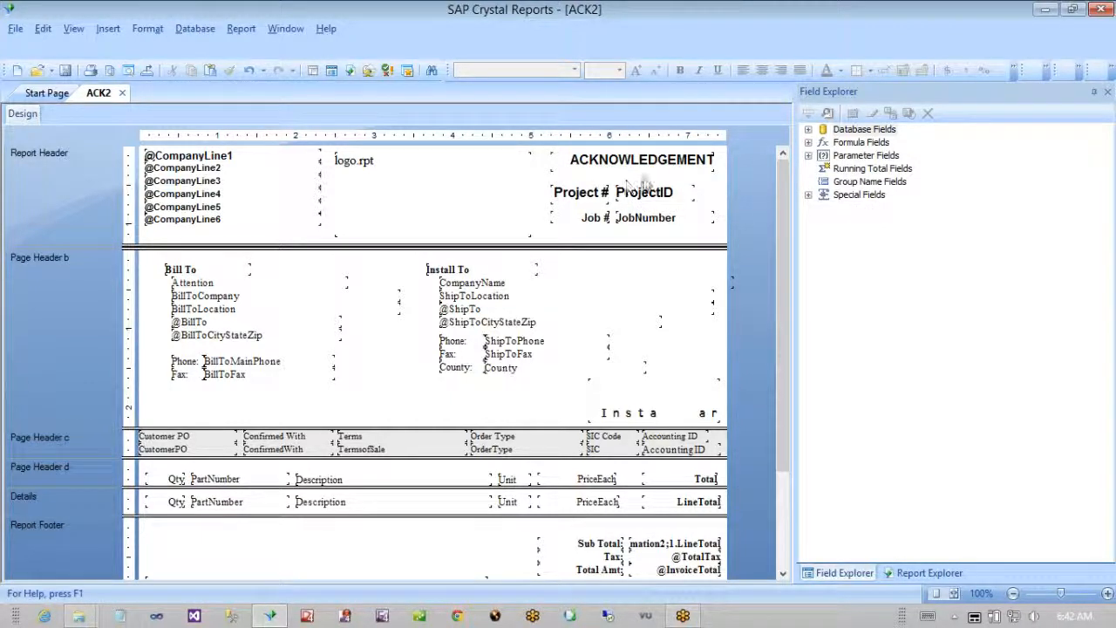
- Right-align the text of the ProjectID and JobNumber fields in the report header
left_click_drag(639, 178, 657, 239)
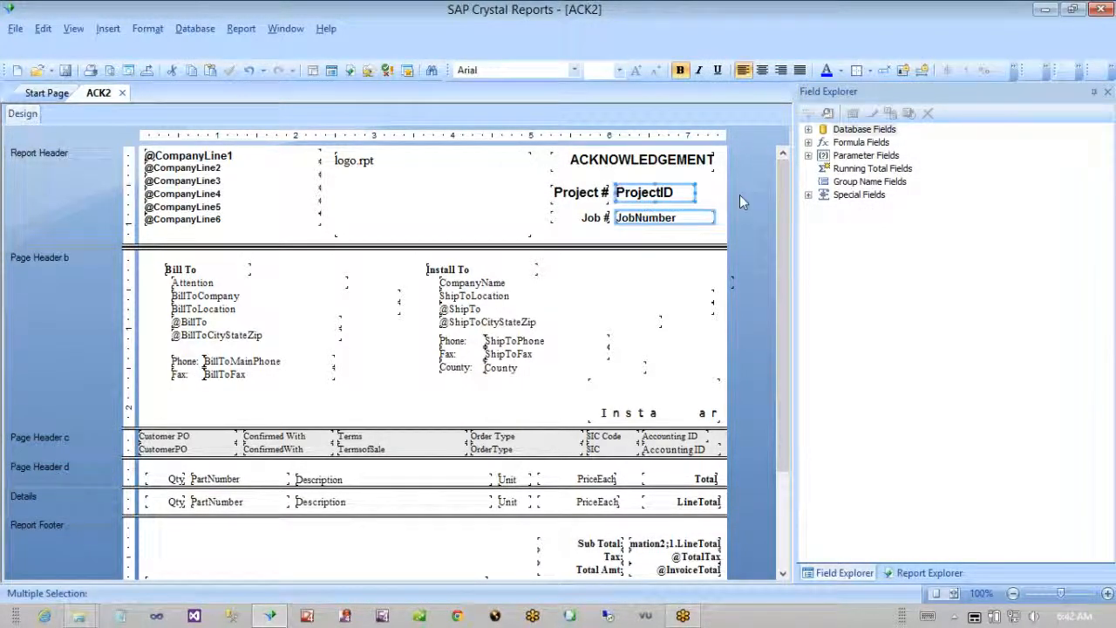
left_click(782, 71)
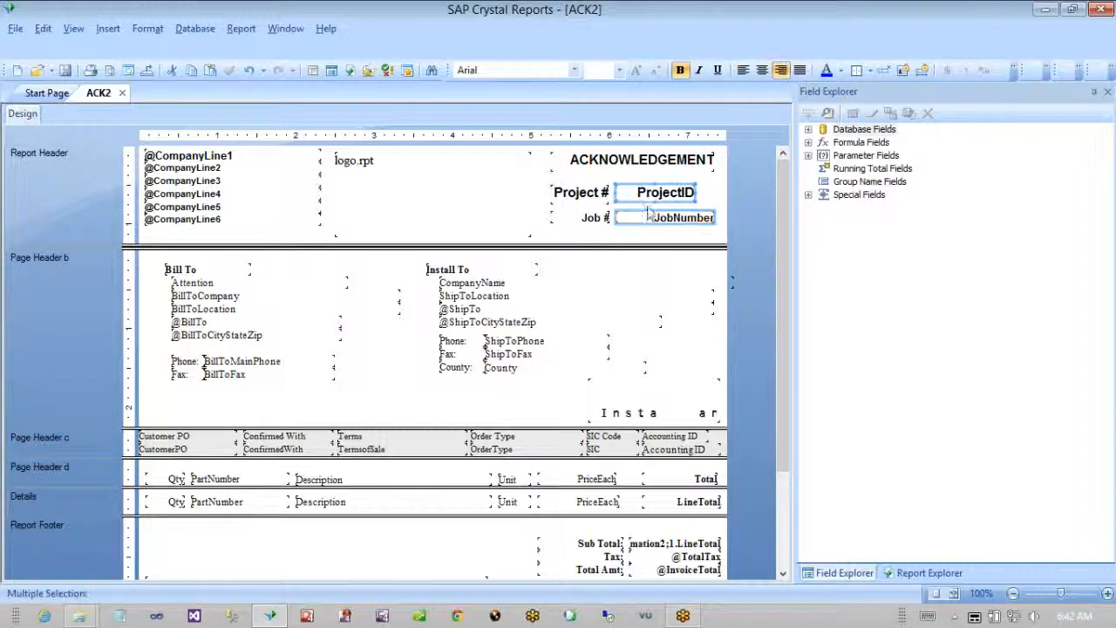
left_click(700, 193)
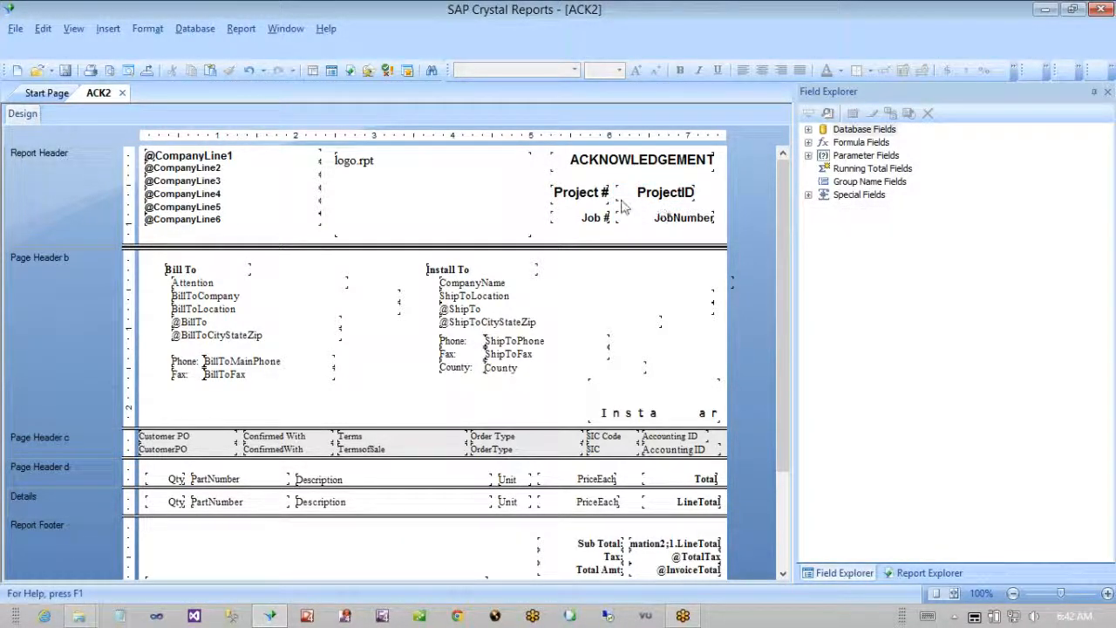
- Make the JobNumber field the same width as the ProjectID field
left_click(674, 220)
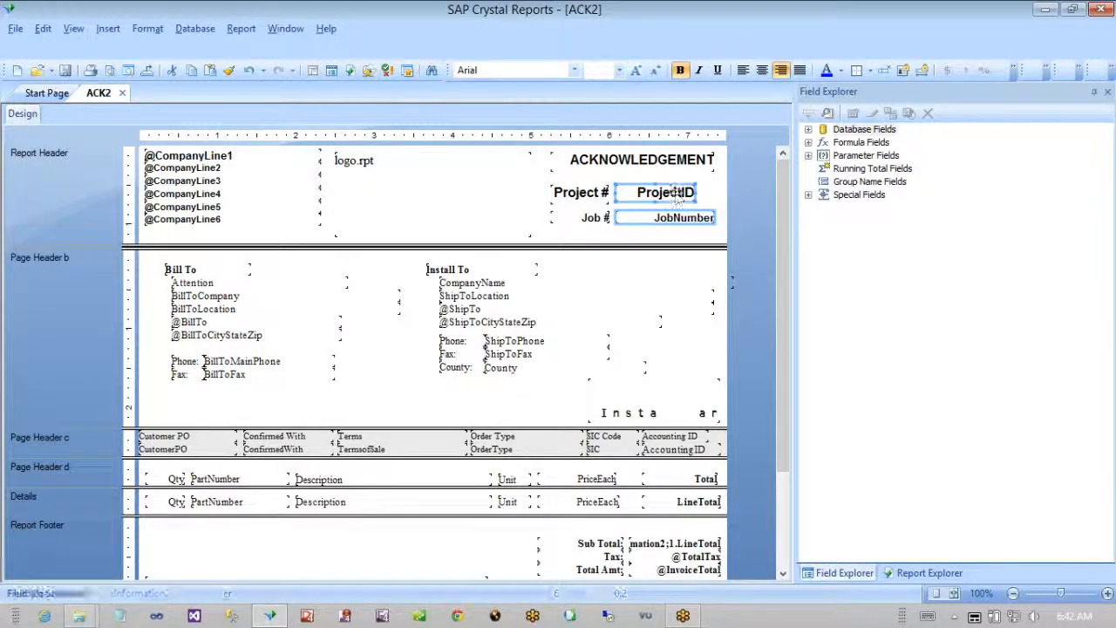
left_click(677, 196, "ctrl")
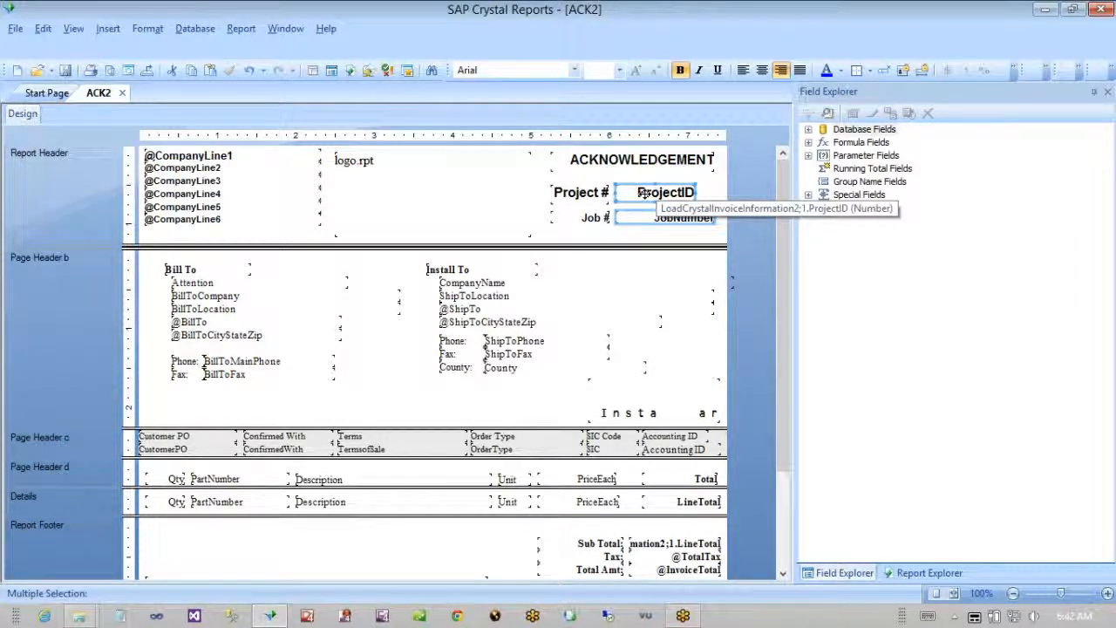
right_click(646, 198)
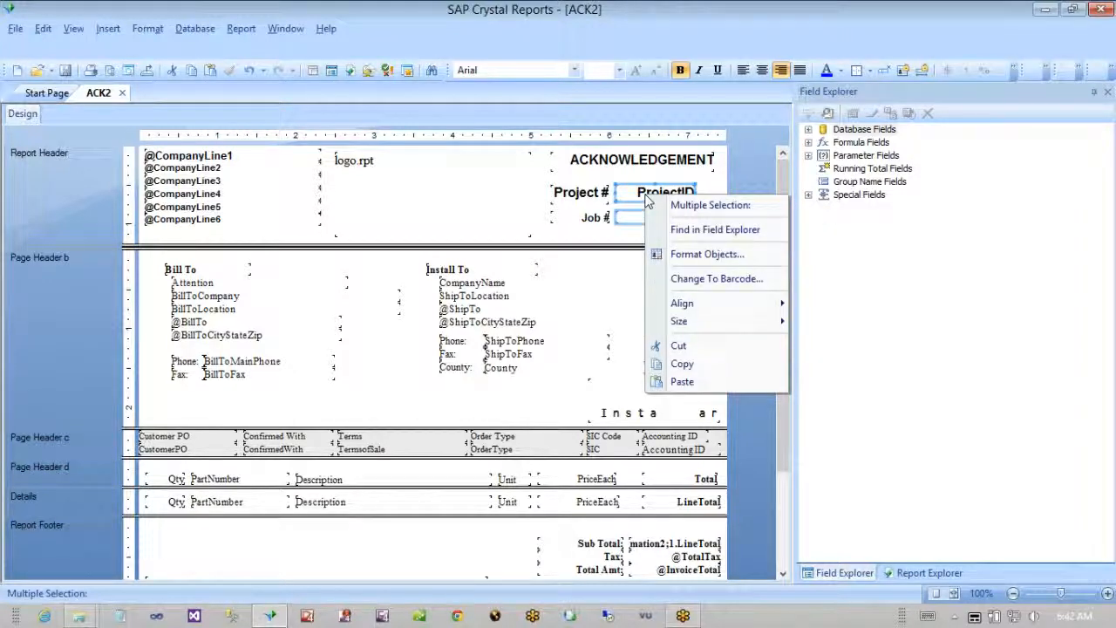
mouse_move(714, 319)
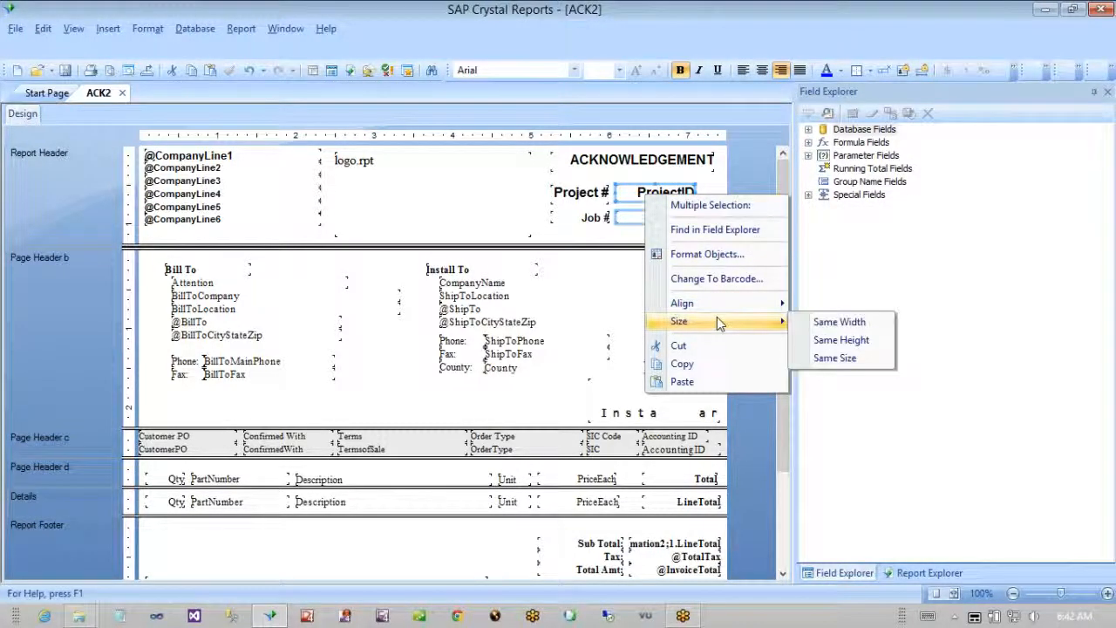
left_click(846, 327)
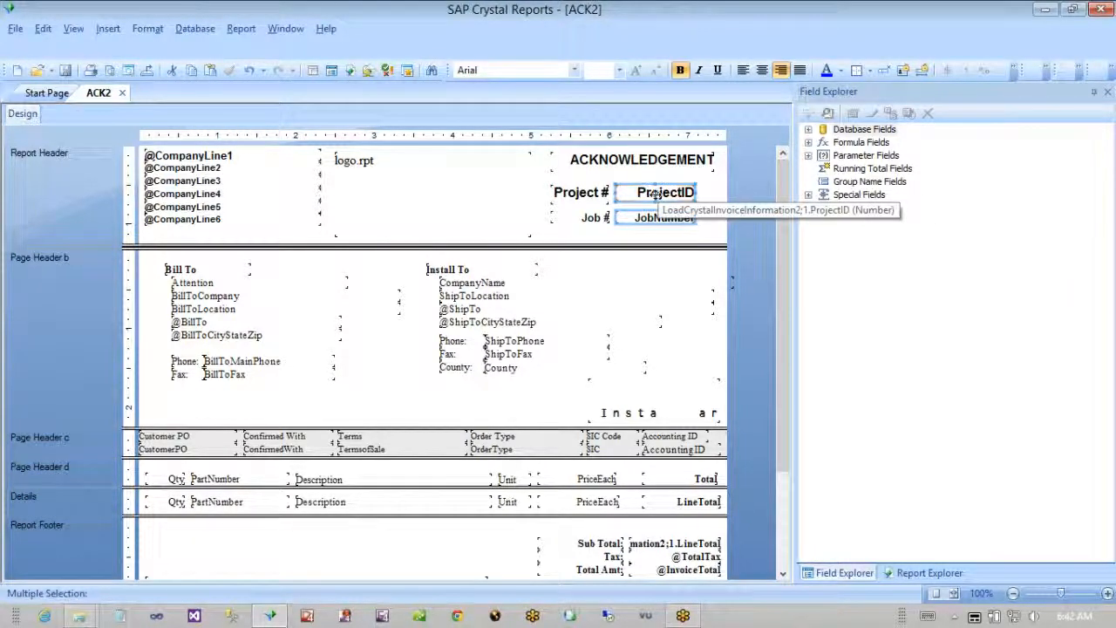
left_click(669, 245)
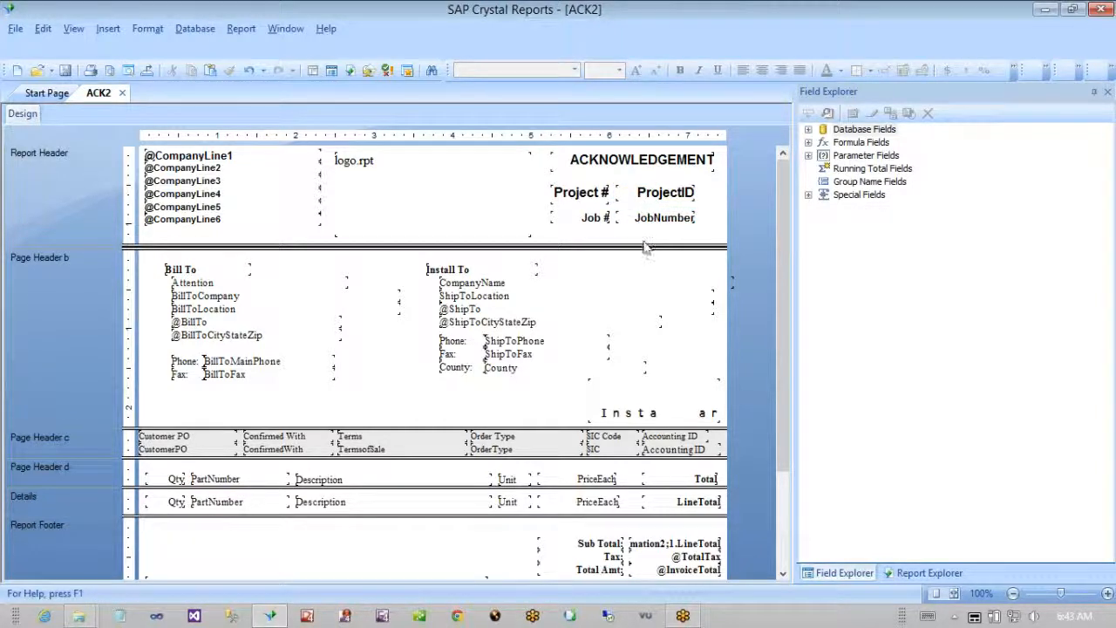
- Align the right edges of the ProjectID and JobNumber fields with the ACKNOWLEDGEMENT title
left_click_drag(649, 249, 655, 178)
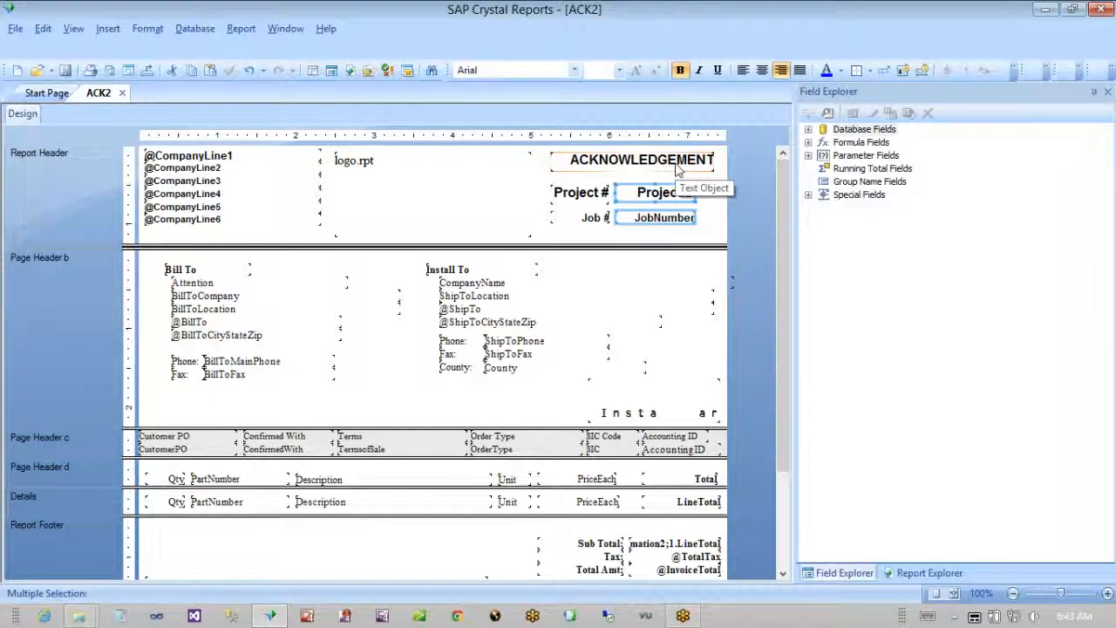
left_click(676, 166, "ctrl")
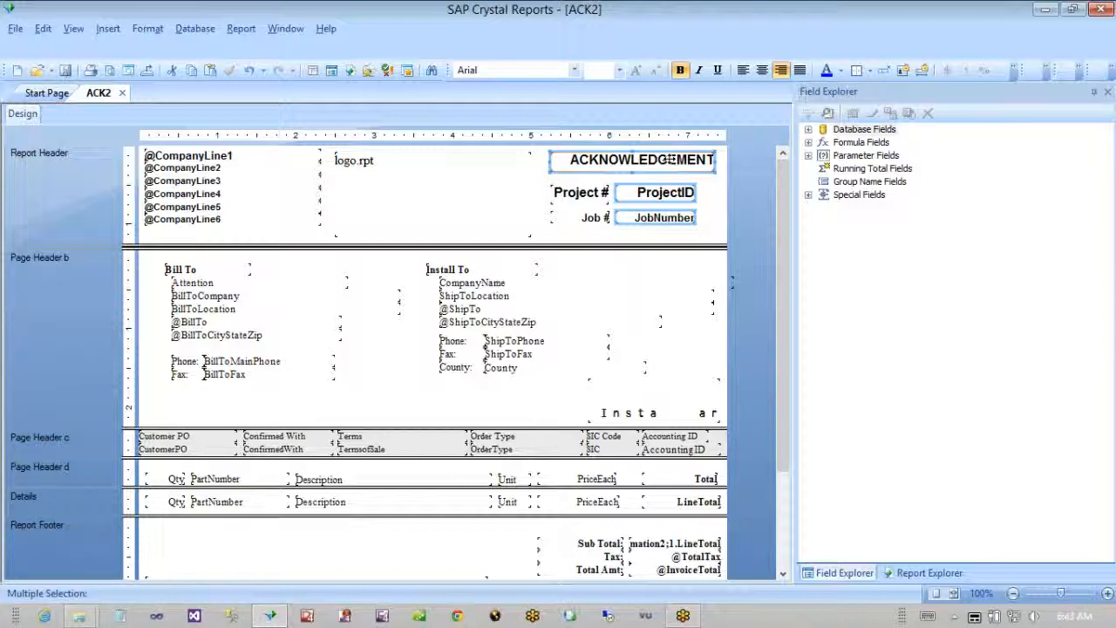
right_click(669, 160)
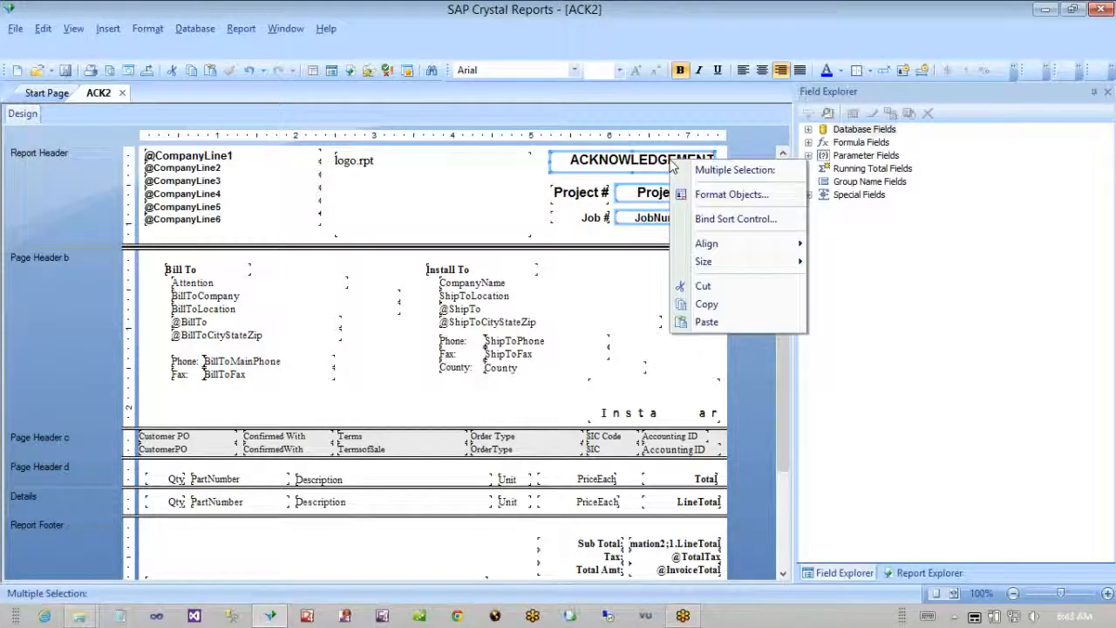
mouse_move(716, 246)
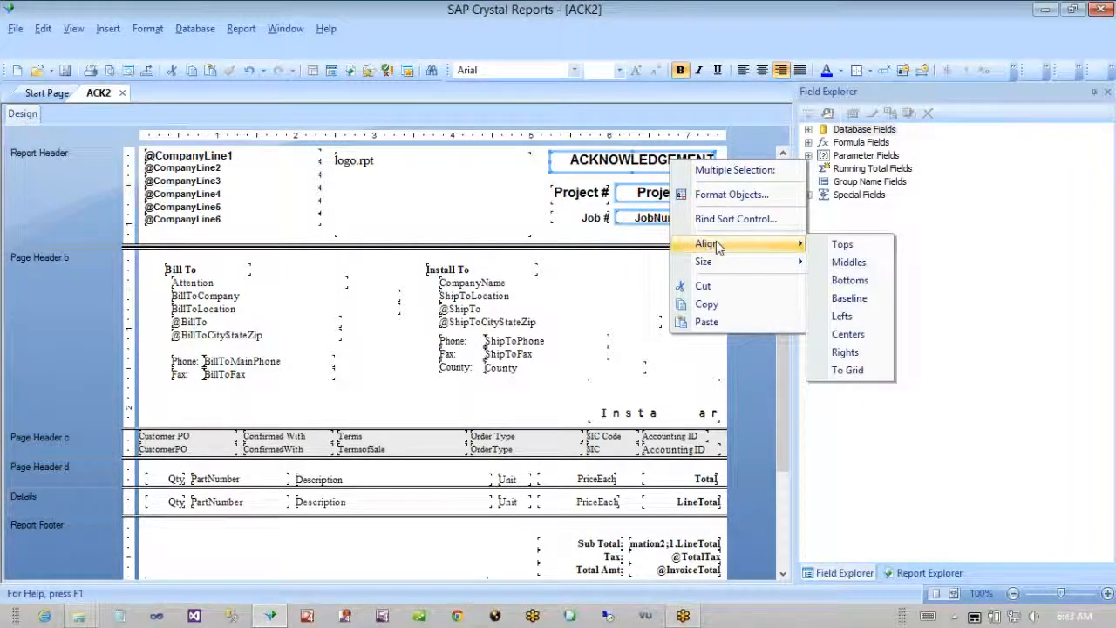
left_click(843, 352)
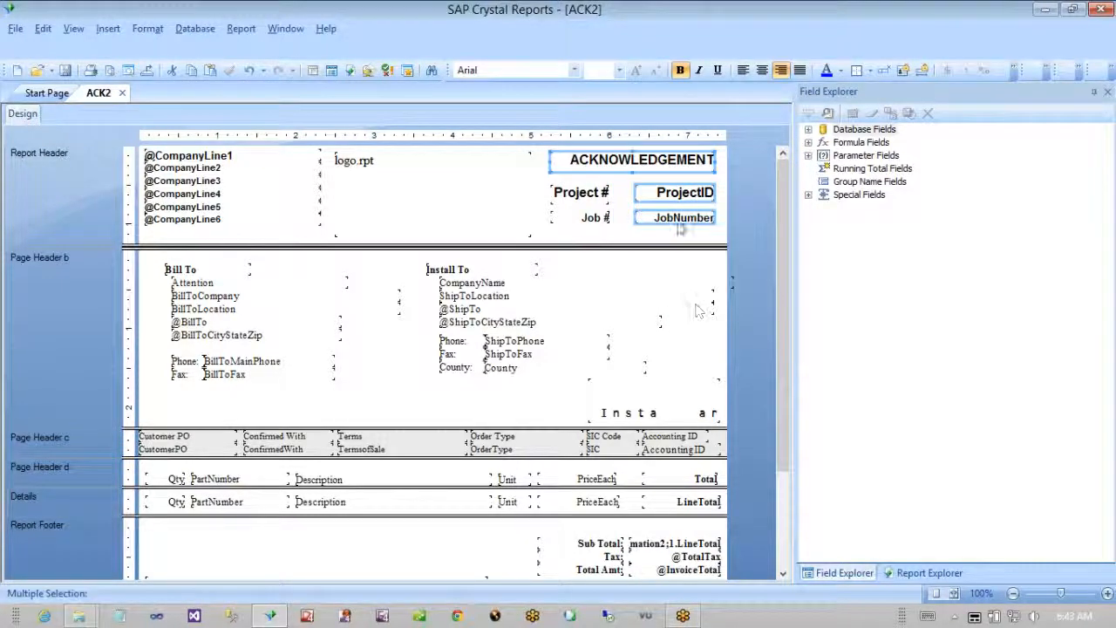
left_click(601, 238)
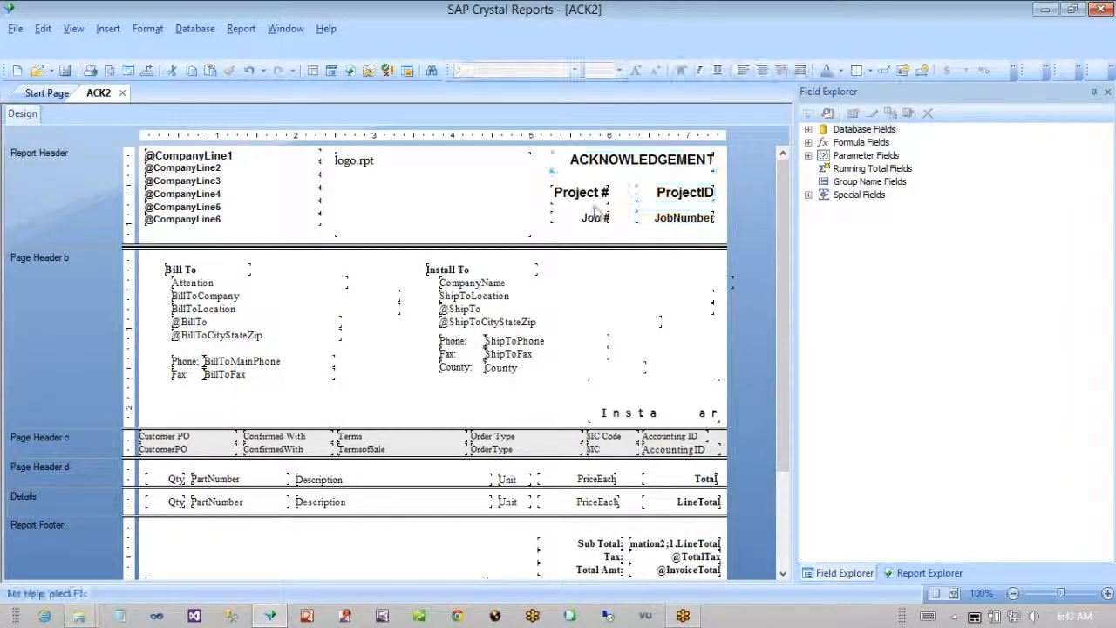
- Move the Project # and Job # labels about 0.25 inches right, closer to their fields
left_click_drag(586, 197, 584, 192)
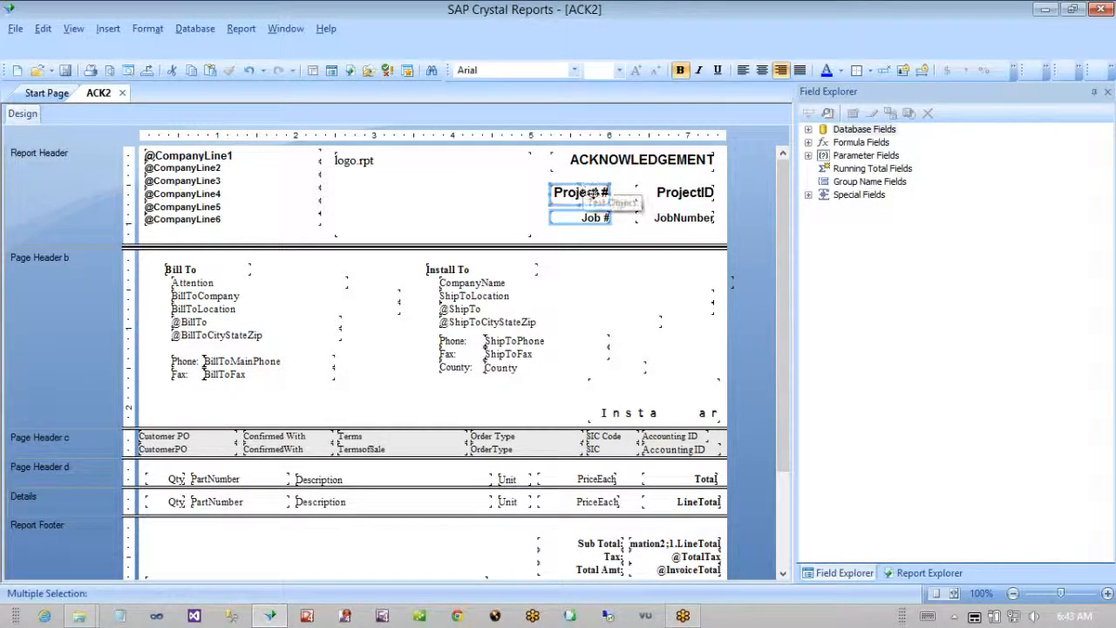
key("Right")
key("Right")
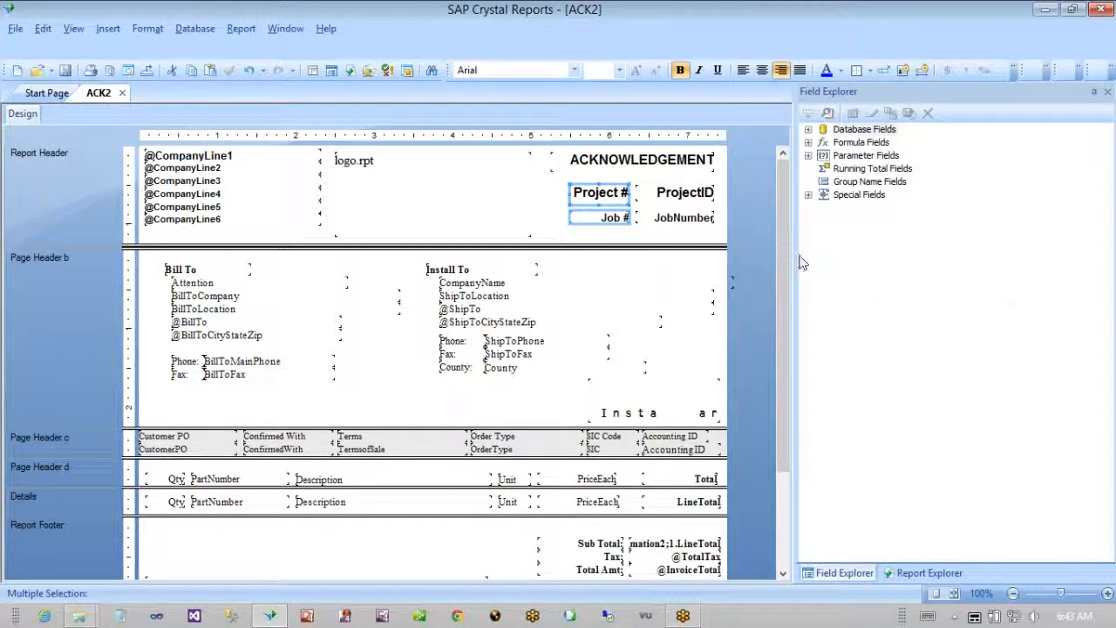
left_click(670, 244)
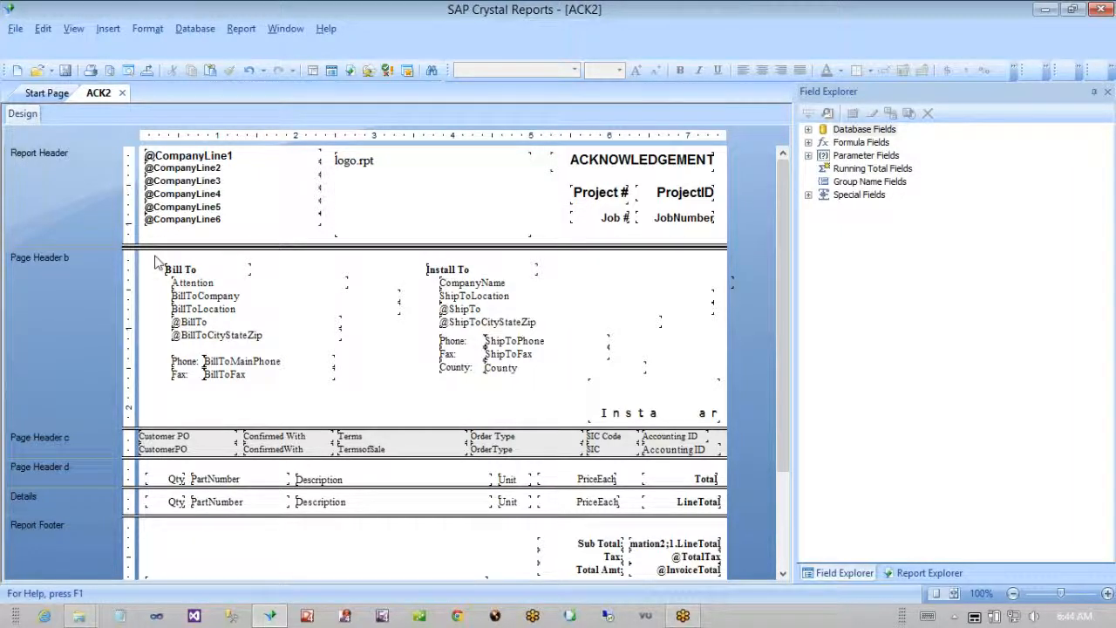
- Change the font of all Bill To and Install To headings, labels and fields in Page Header b to Arial
left_click_drag(153, 260, 719, 382)
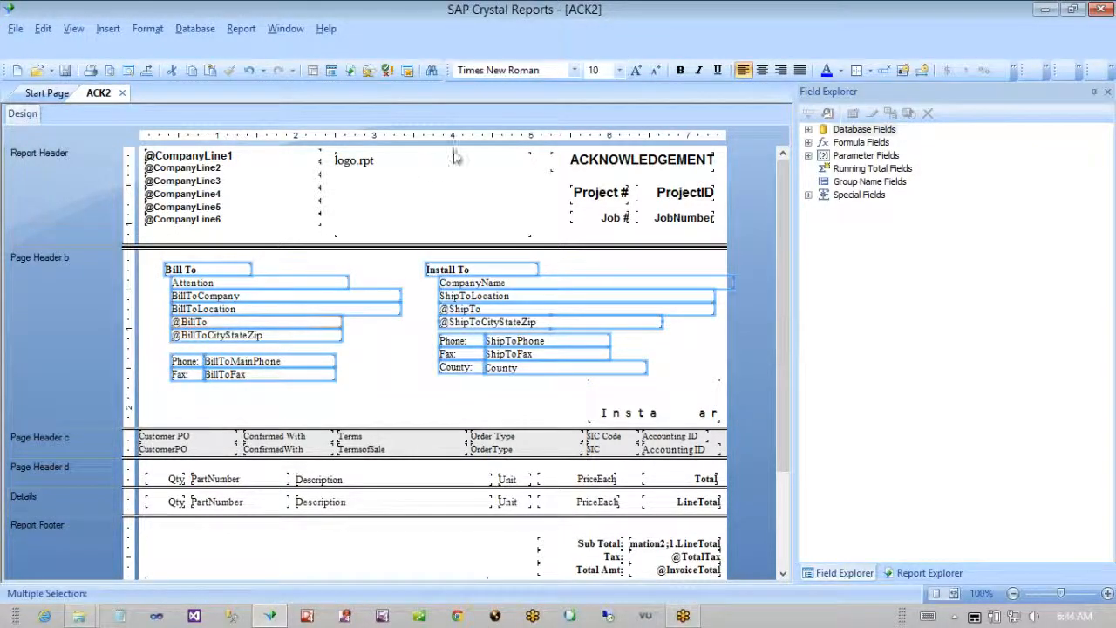
left_click(548, 72)
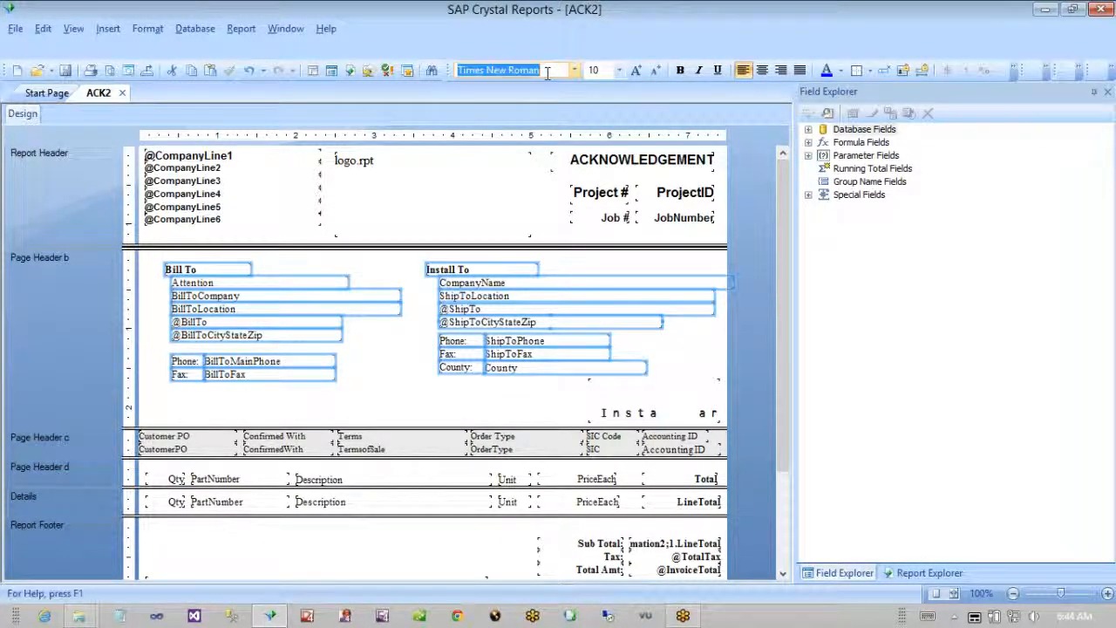
type("Ar")
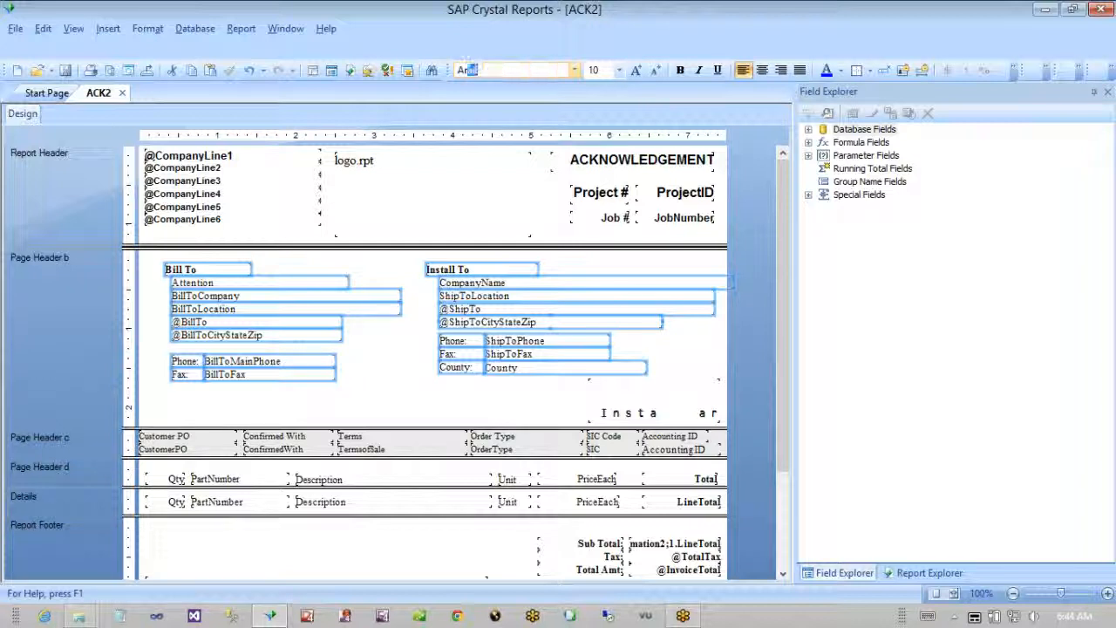
type("ial")
key("Return")
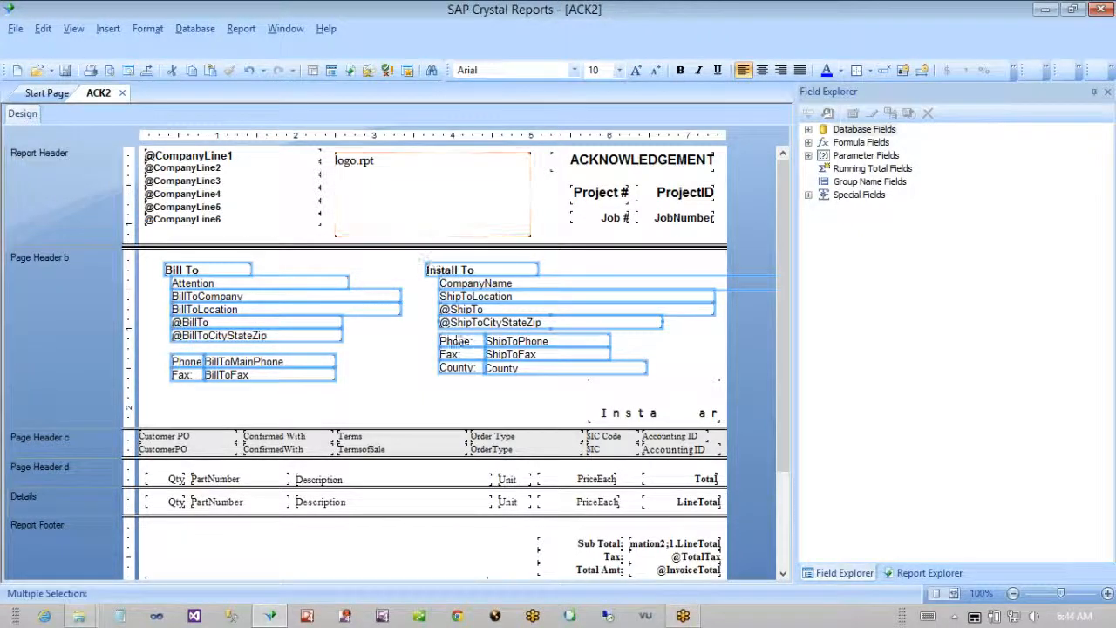
left_click(410, 312)
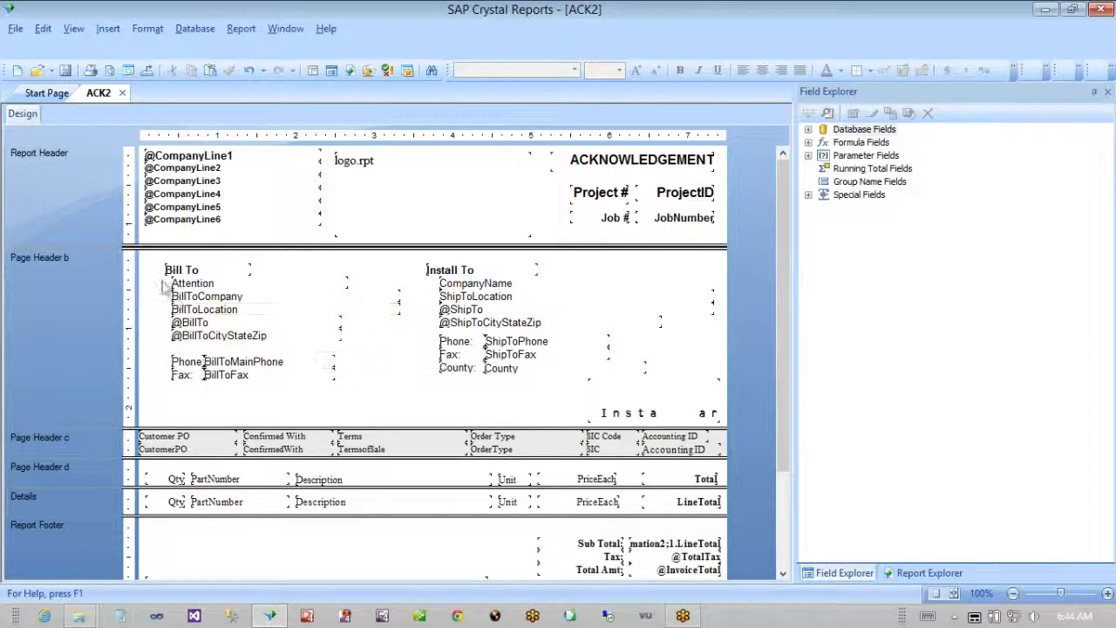
left_click_drag(165, 280, 226, 336)
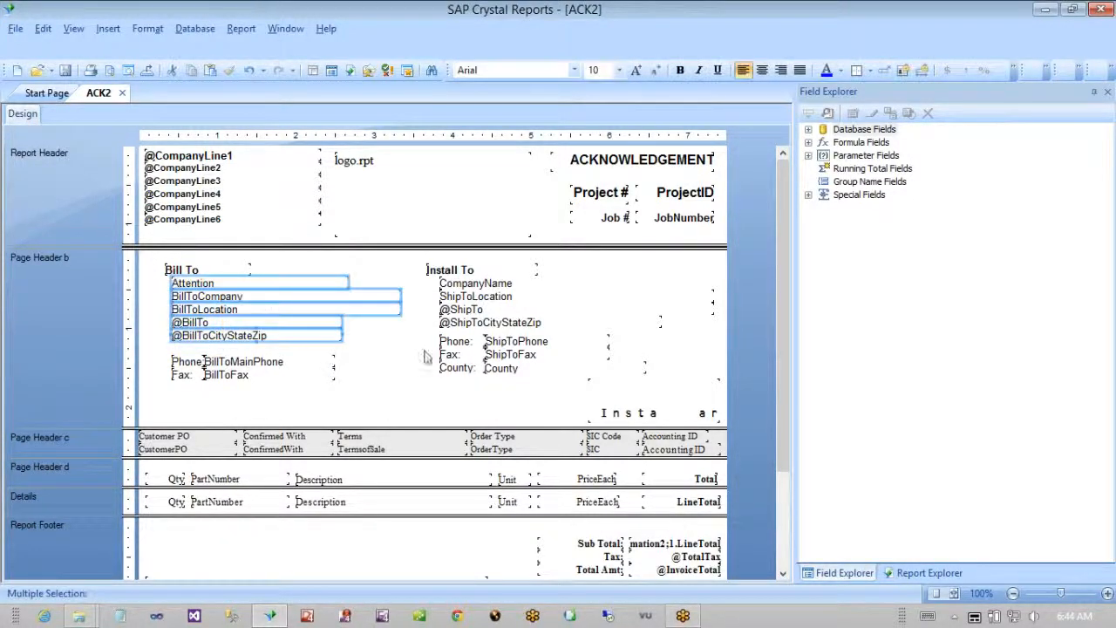
key("Down")
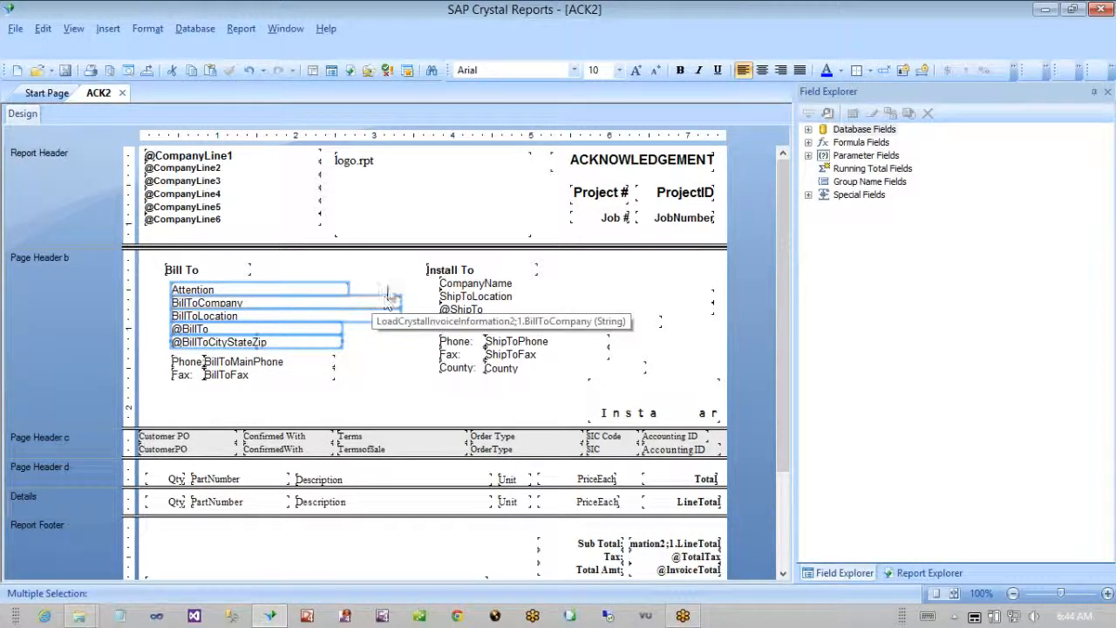
left_click(217, 273)
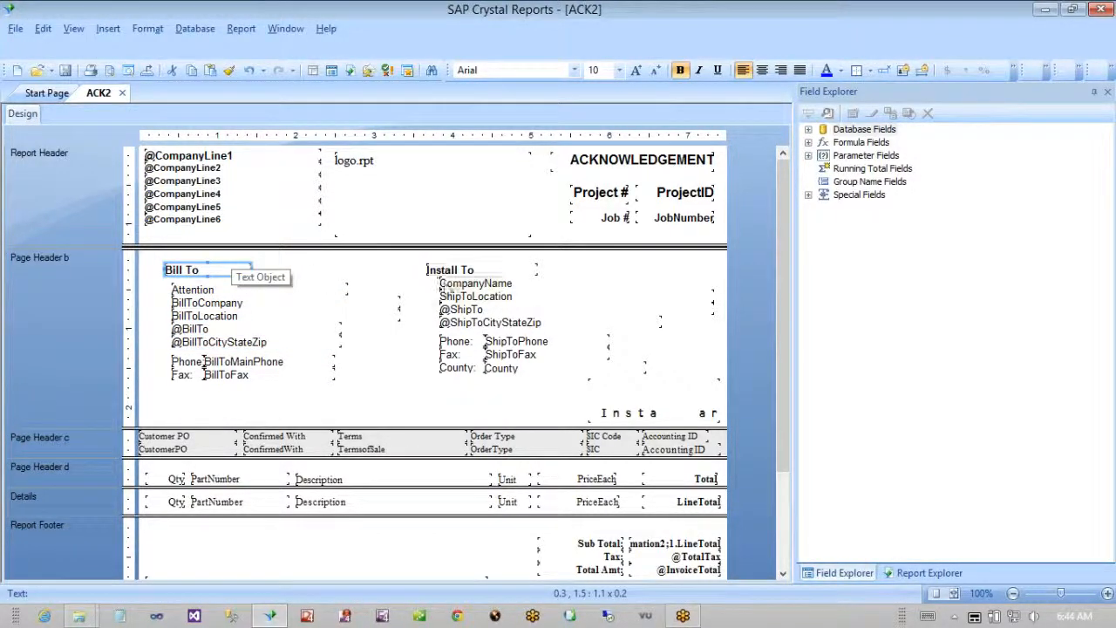
left_click(433, 276, "ctrl")
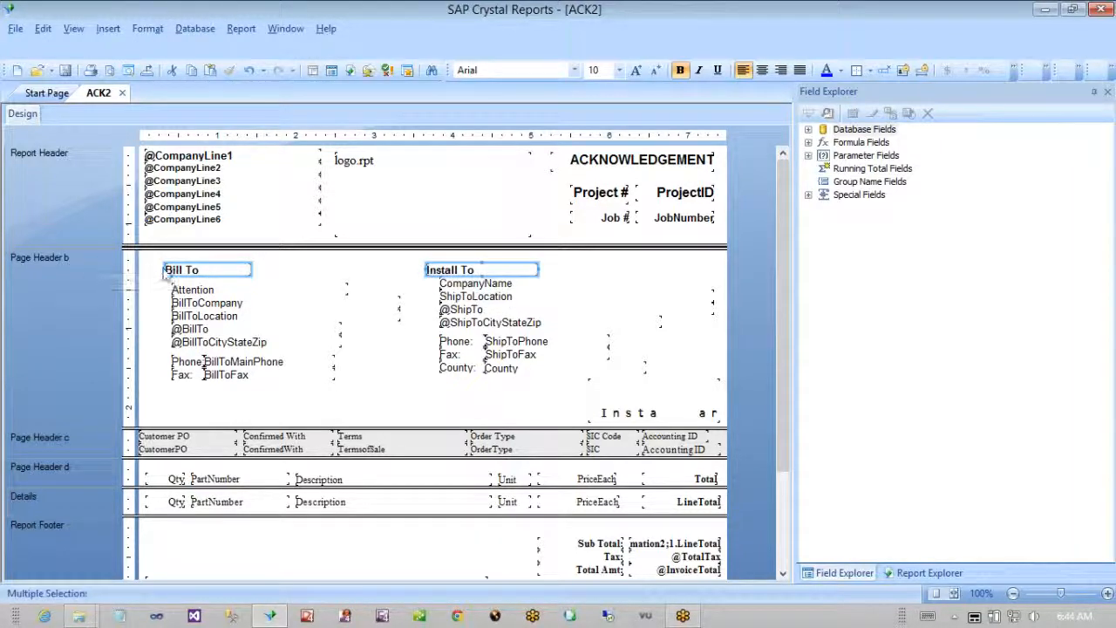
right_click(184, 274)
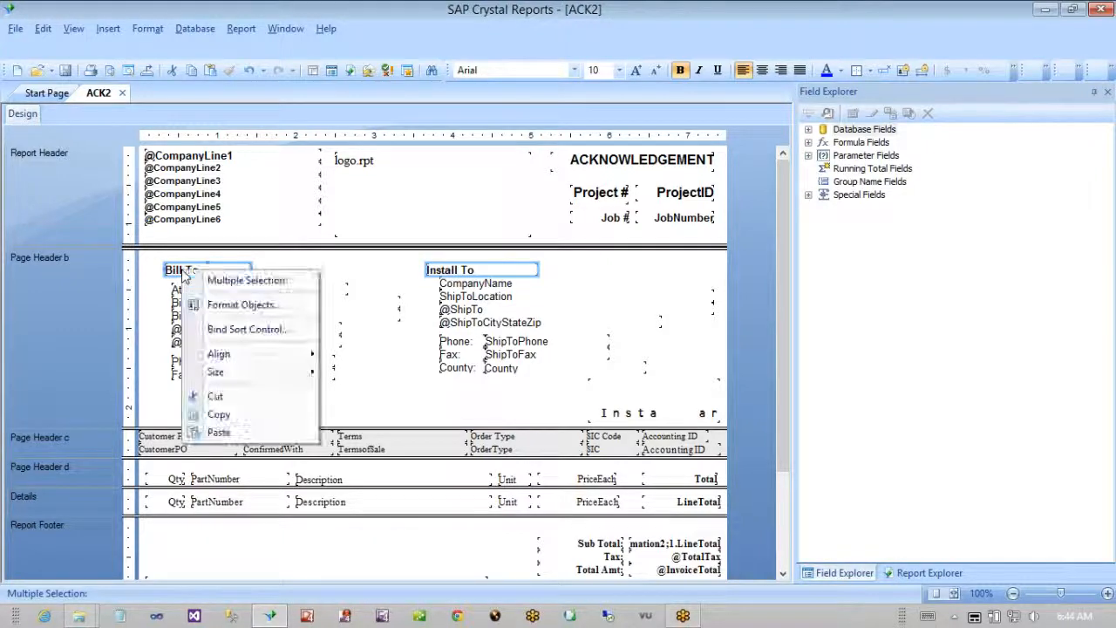
mouse_move(258, 352)
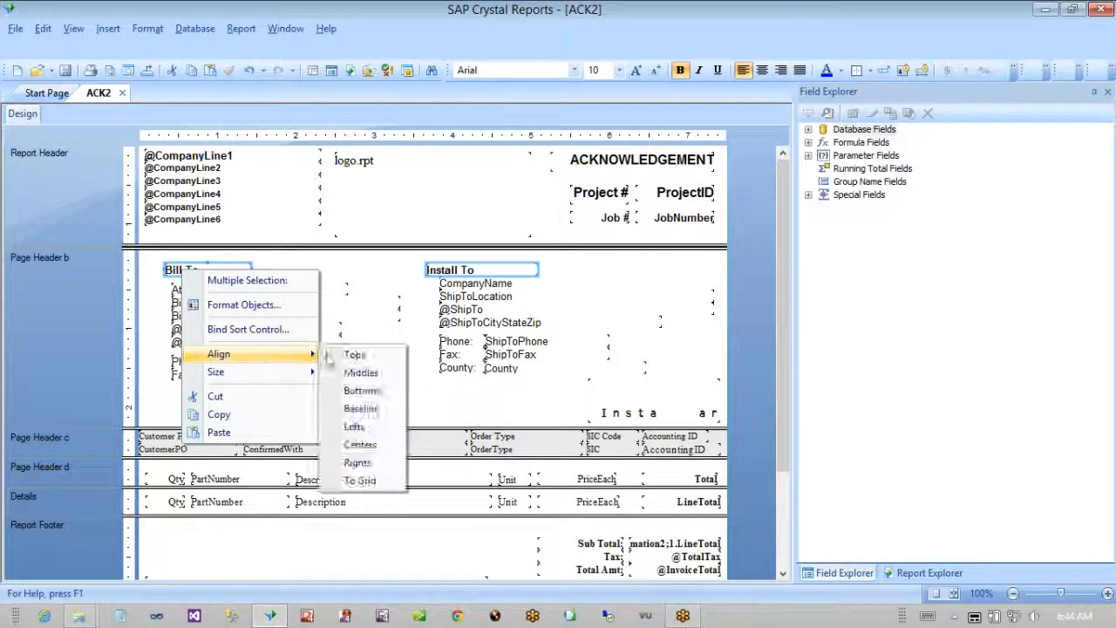
left_click(352, 355)
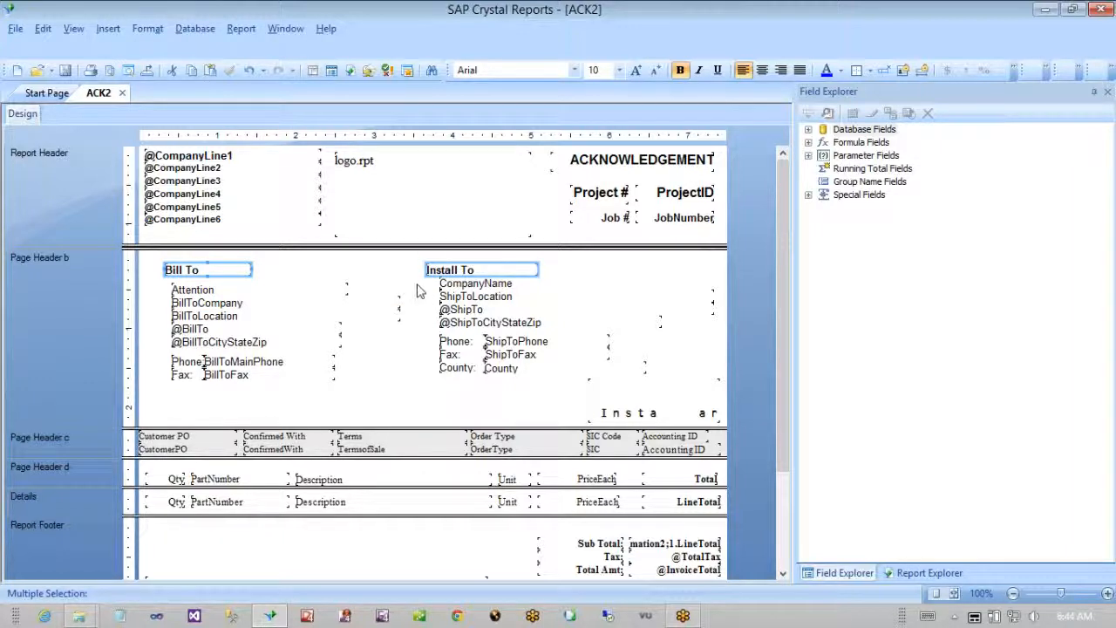
left_click(161, 292)
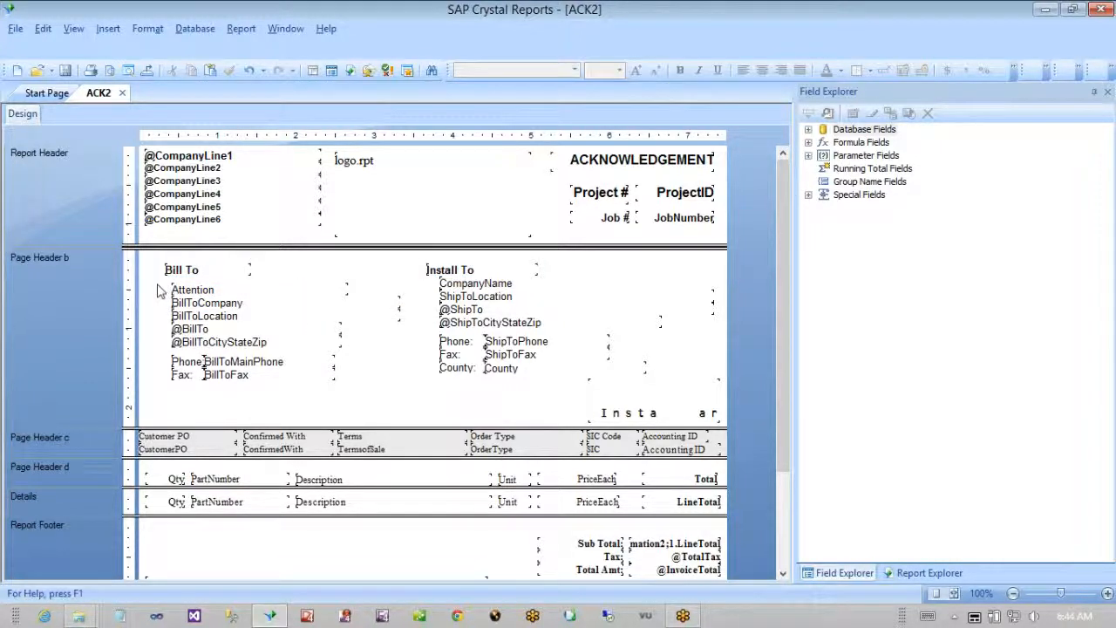
- Align the tops of the Attention and CompanyName fields in Page Header b
left_click_drag(153, 292, 475, 293)
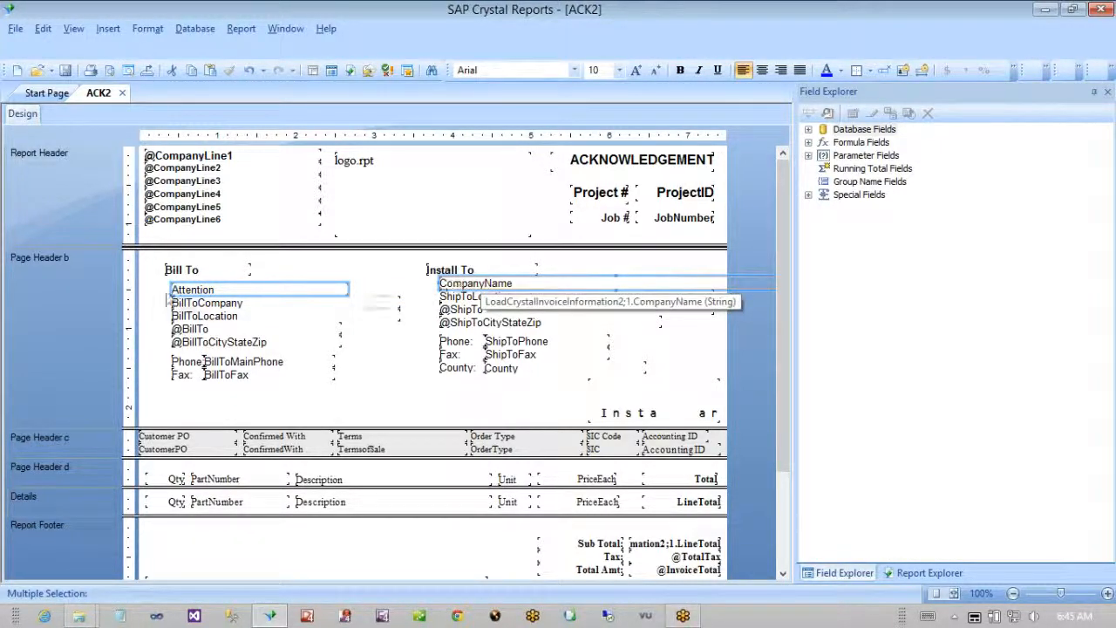
right_click(203, 296)
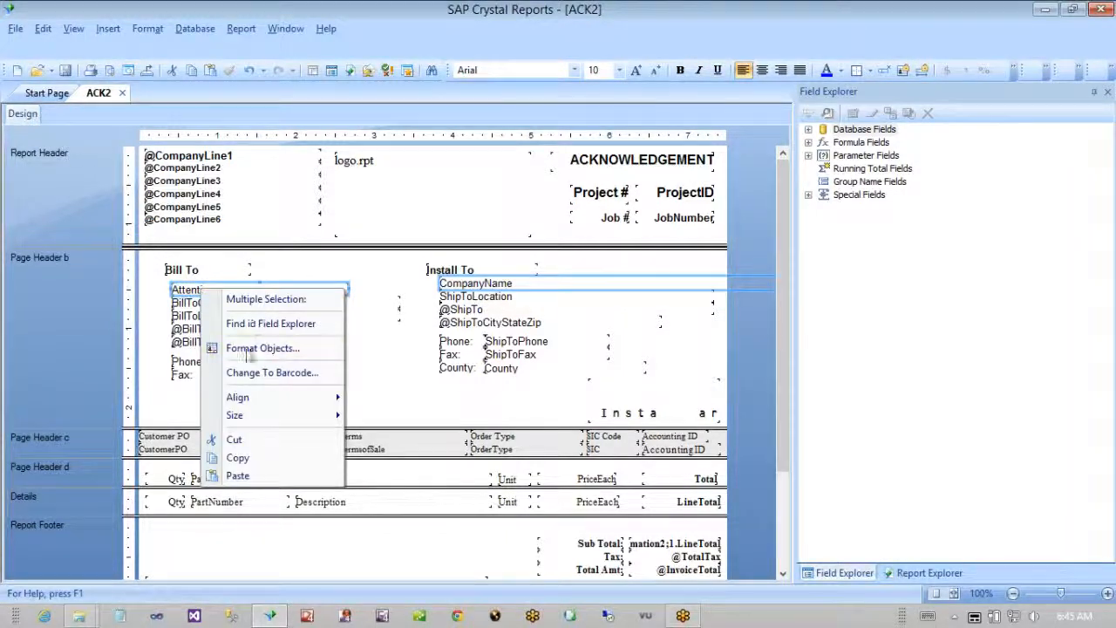
mouse_move(250, 400)
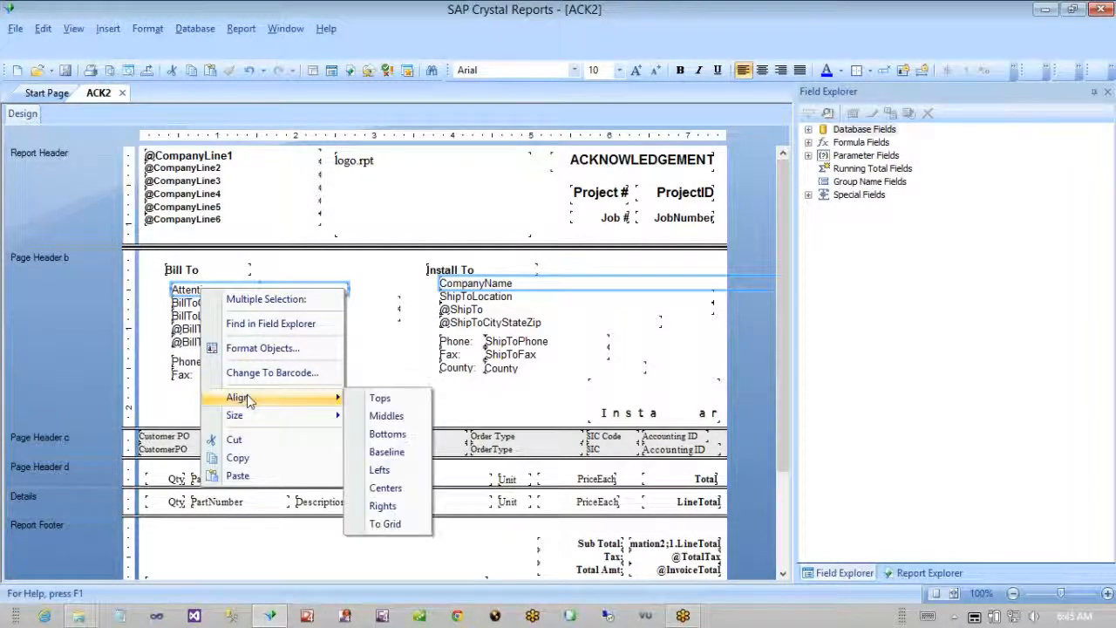
left_click(398, 405)
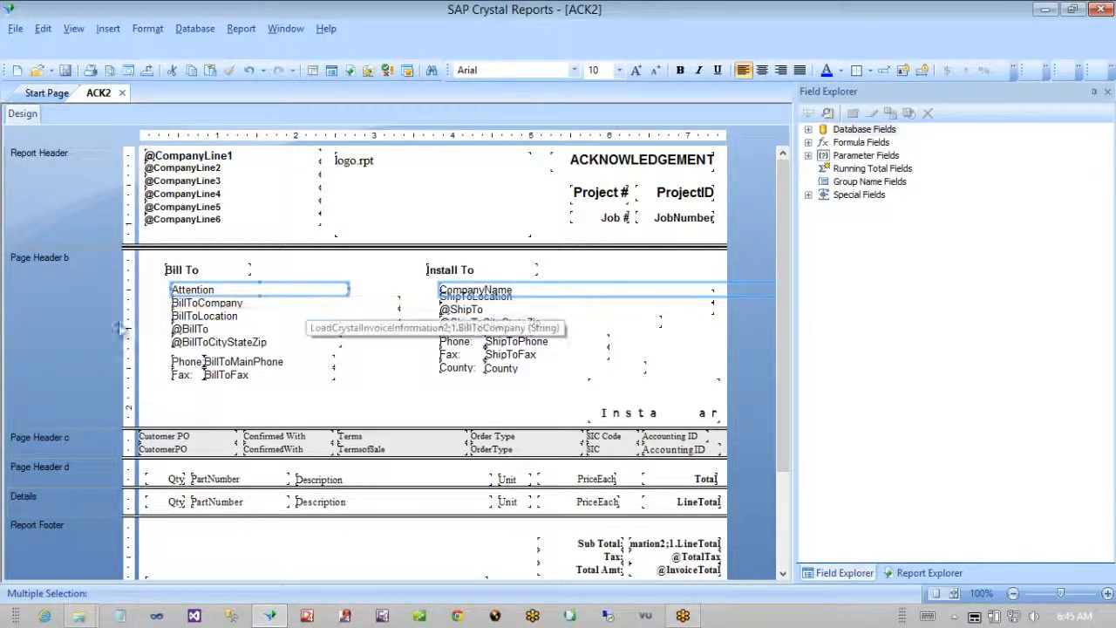
left_click(152, 311)
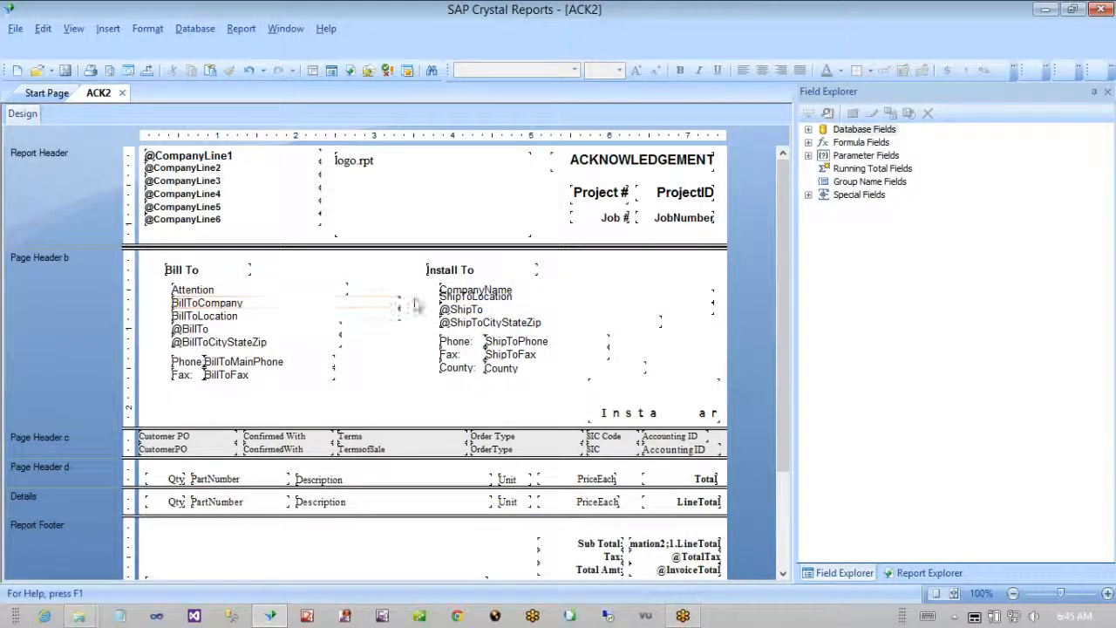
- Nudge all Bill To and Install To labels and fields below the Attention and CompanyName row slightly down
left_click_drag(161, 307, 697, 381)
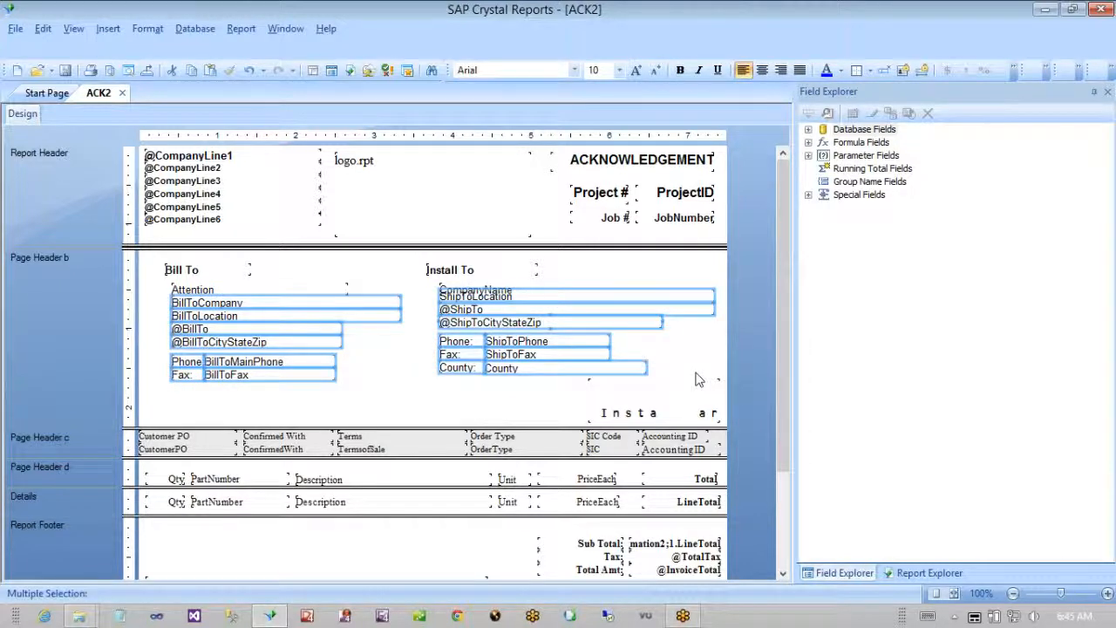
key("Down")
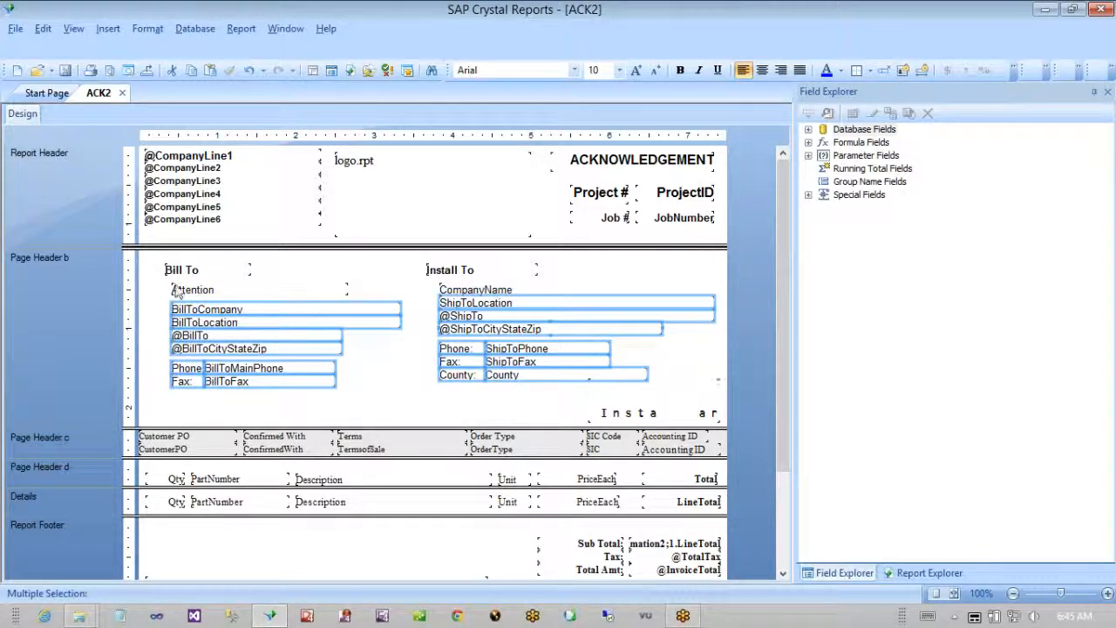
left_click(162, 326)
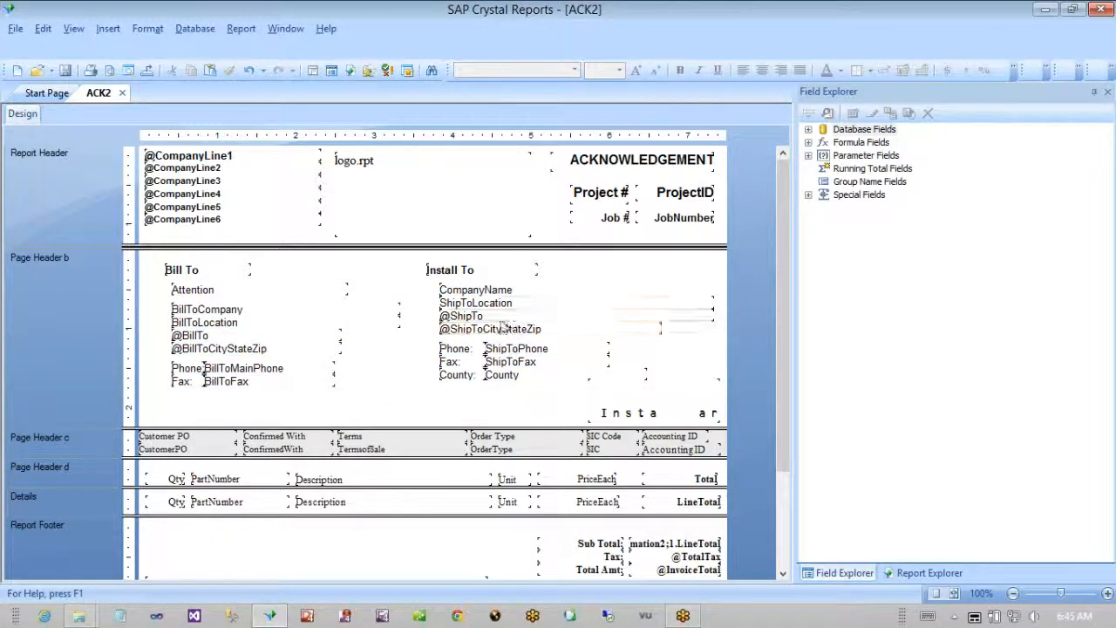
- Align the top of the BillToCompany field with the ShipToLocation field
left_click(491, 305)
left_click(242, 309, "ctrl")
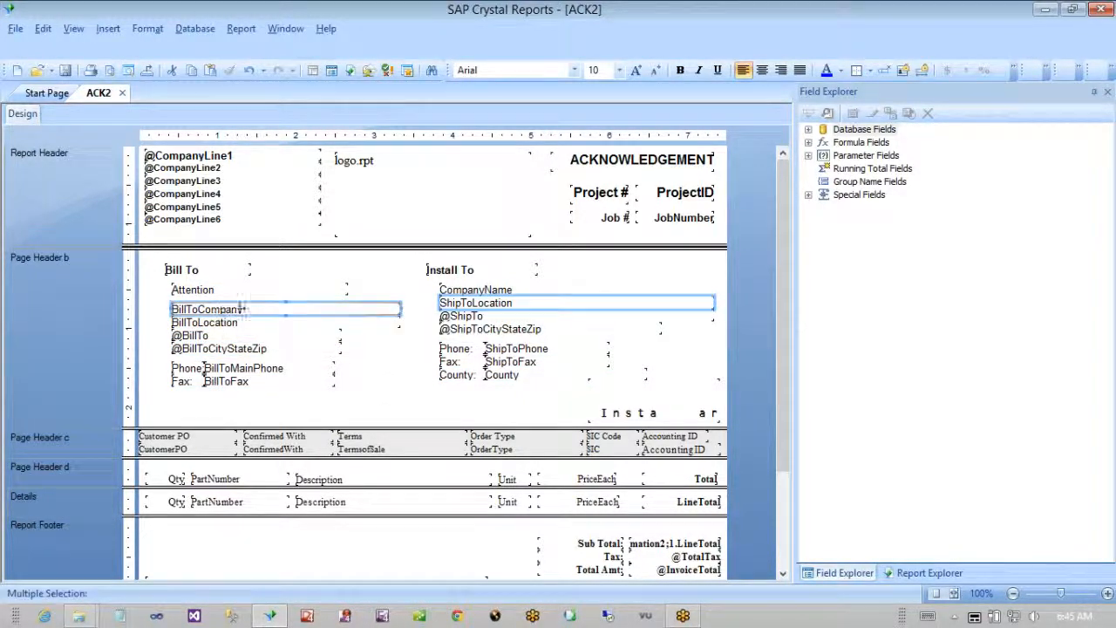
right_click(461, 309)
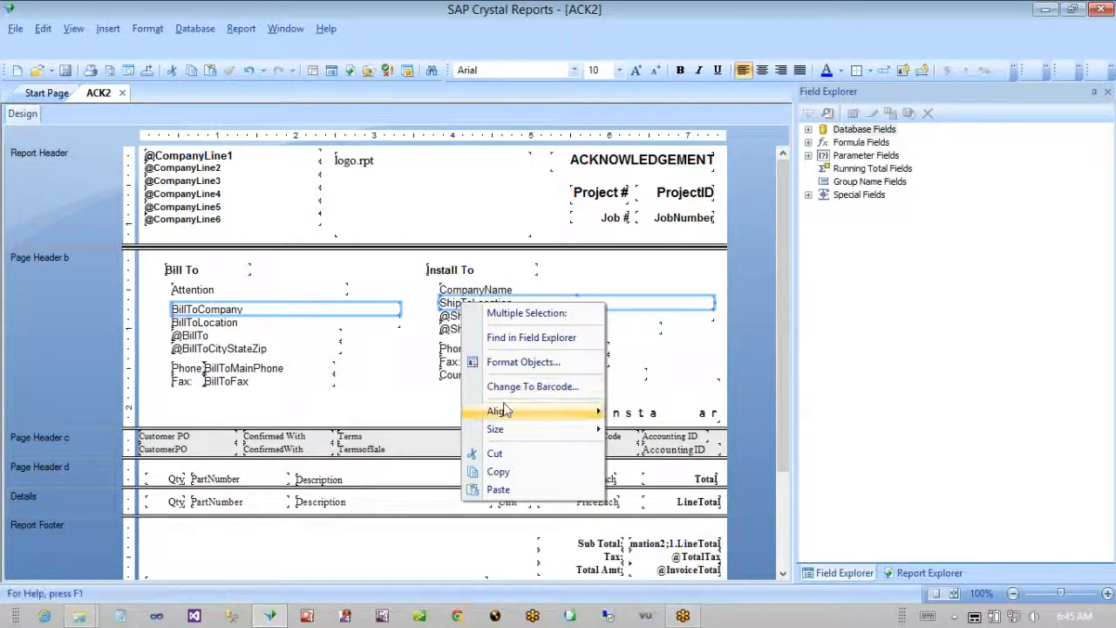
mouse_move(515, 411)
left_click(676, 415)
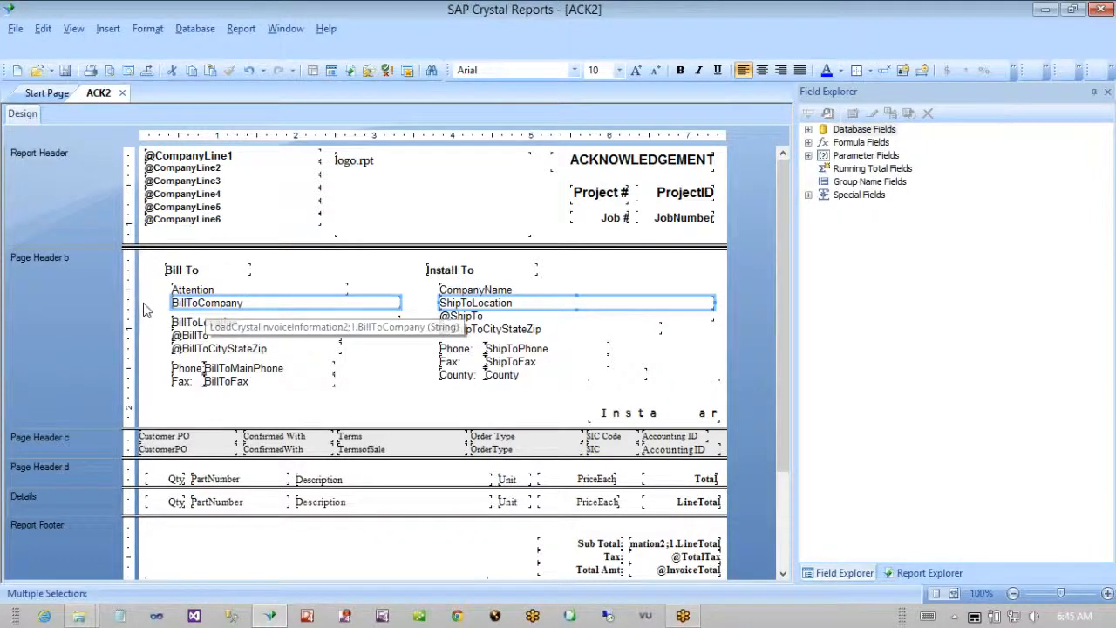
left_click(228, 314)
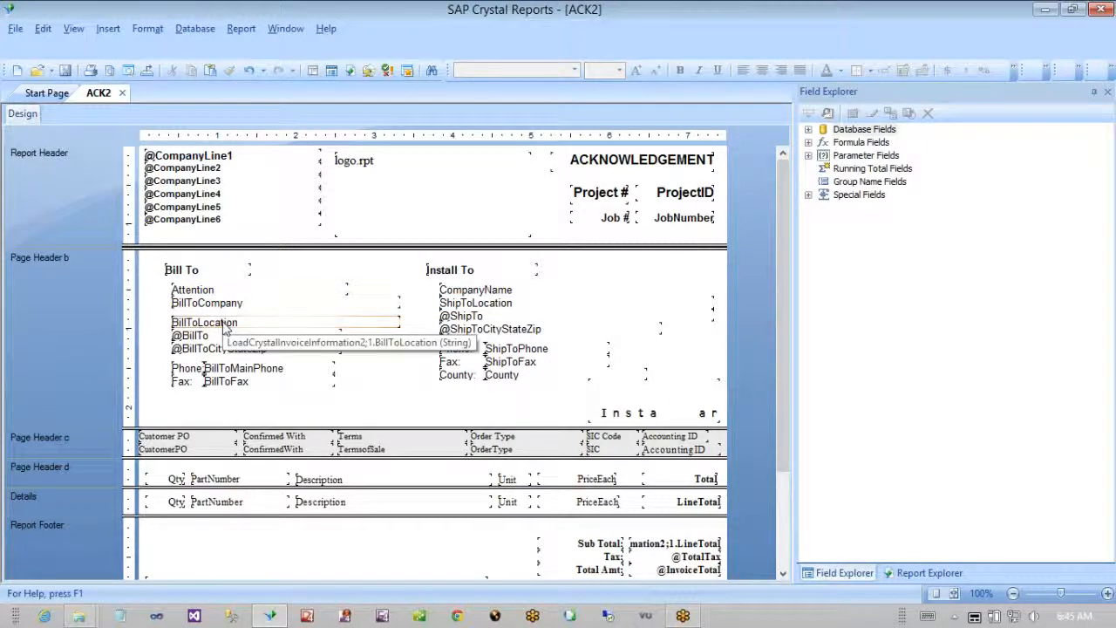
left_click(488, 317)
left_click(356, 320, "ctrl")
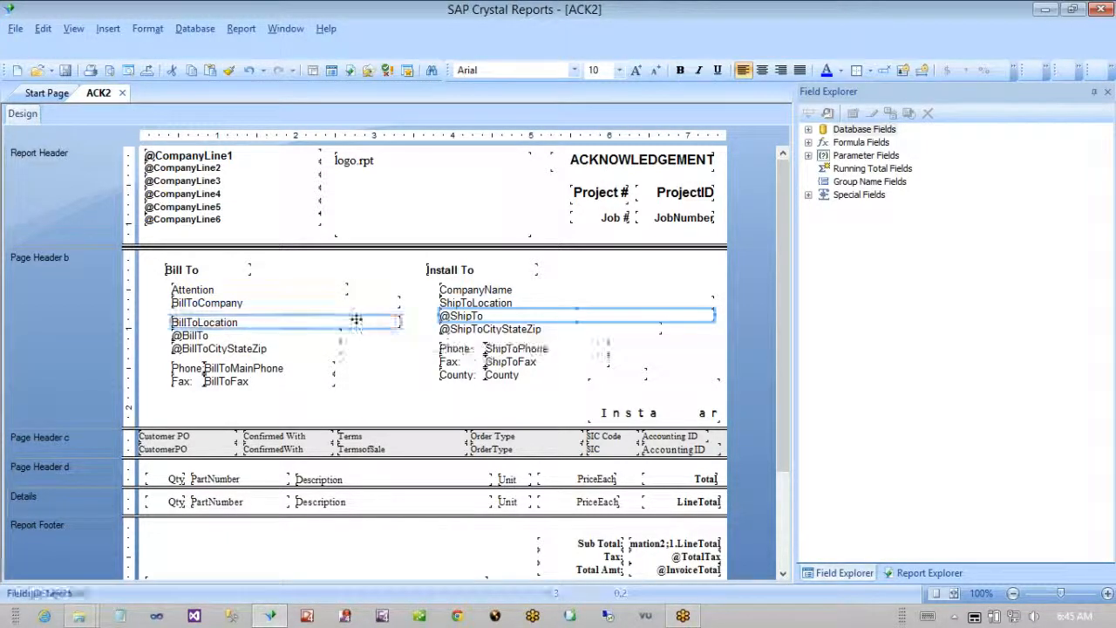
right_click(491, 319)
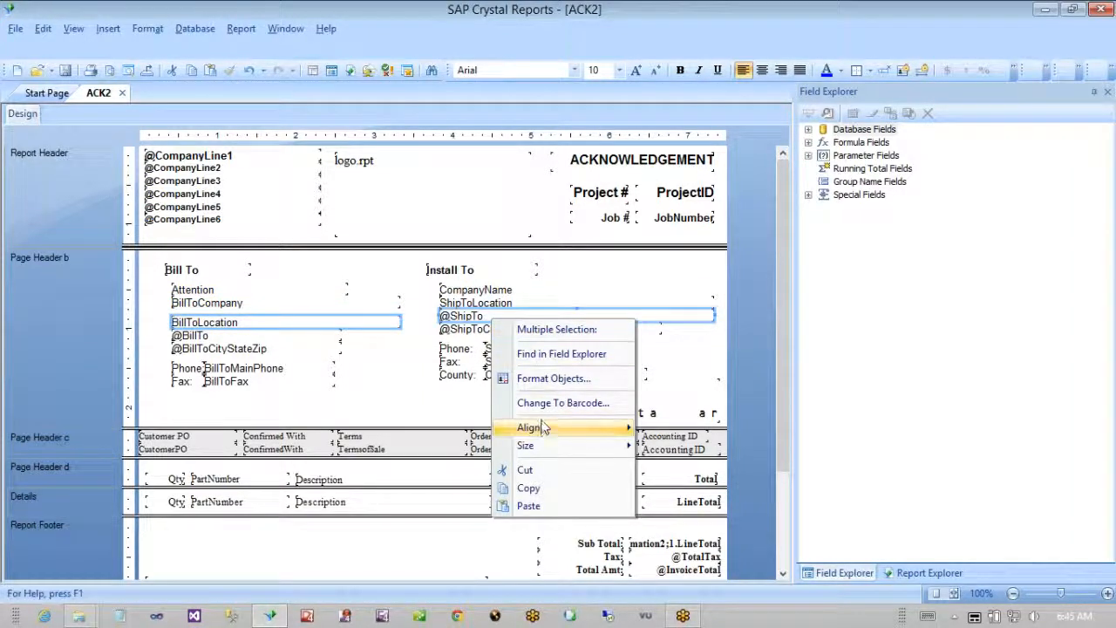
mouse_move(542, 427)
left_click(671, 430)
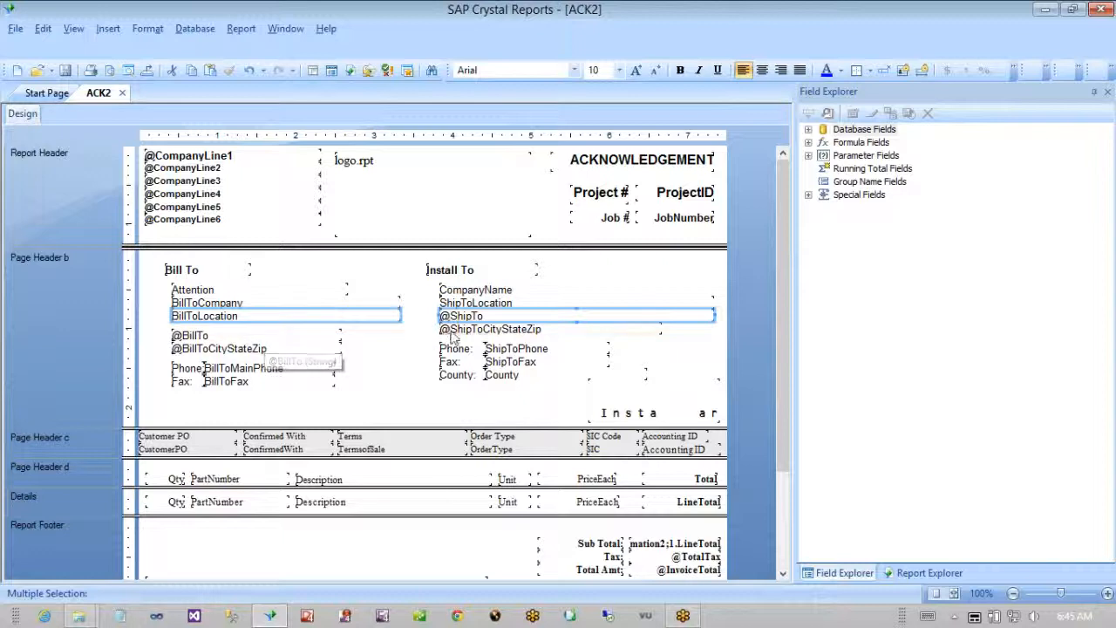
key("Tab")
left_click(237, 337, "ctrl")
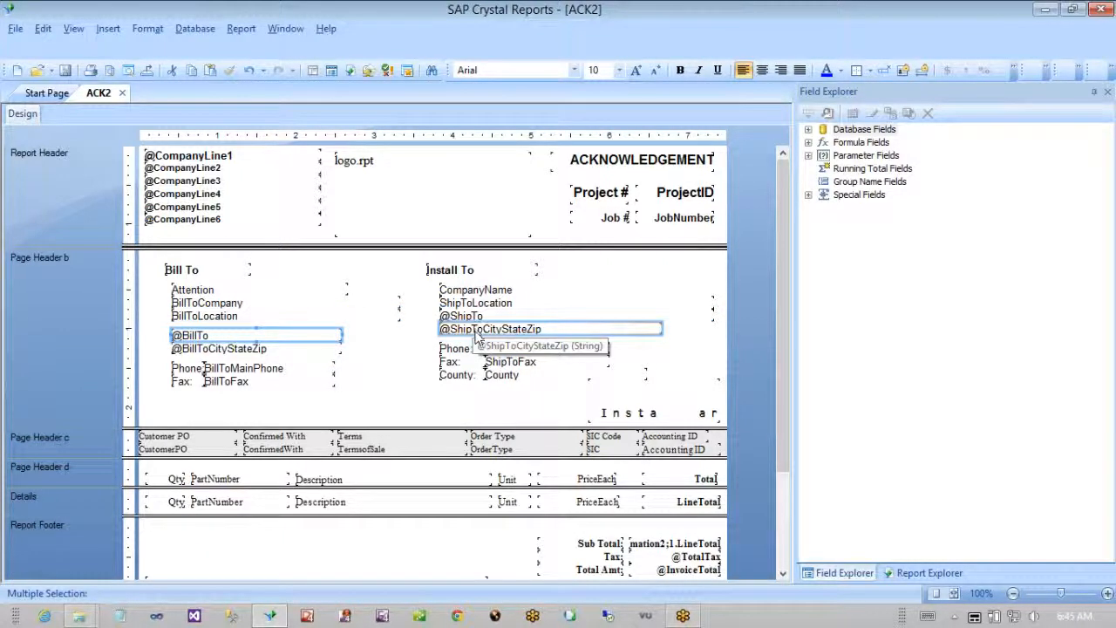
right_click(477, 331)
mouse_move(558, 440)
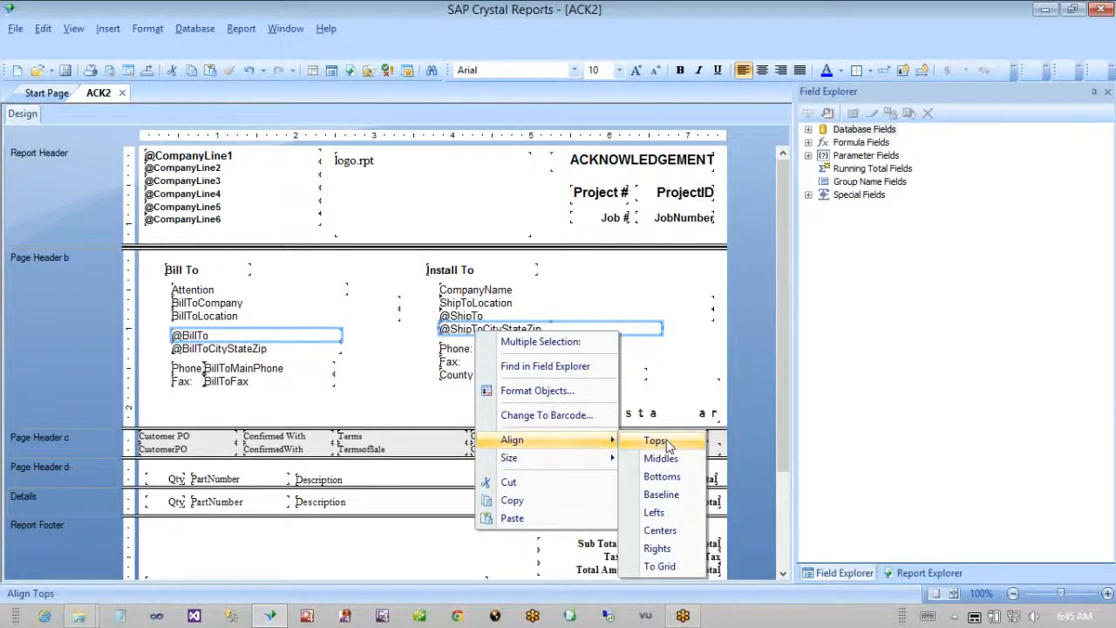
left_click(665, 441)
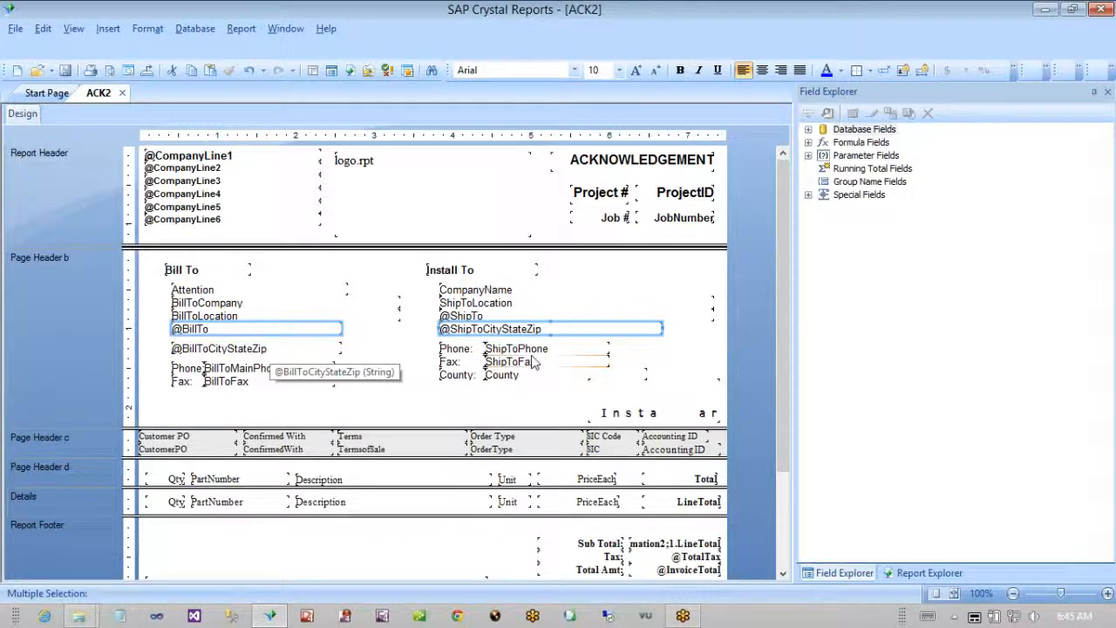
left_click(644, 349)
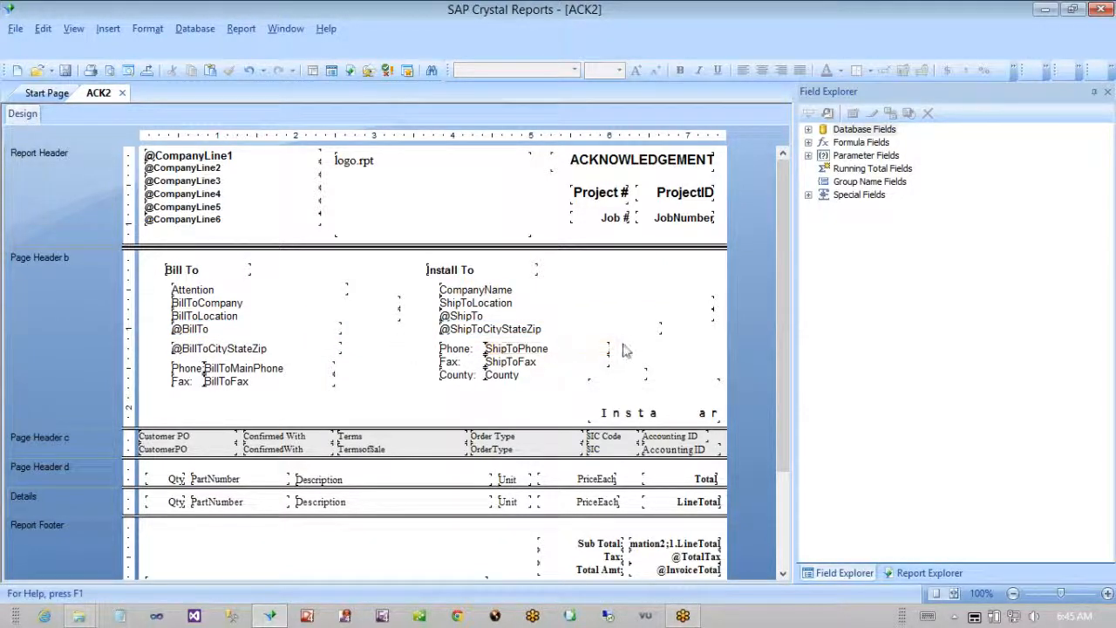
left_click_drag(623, 346, 240, 349)
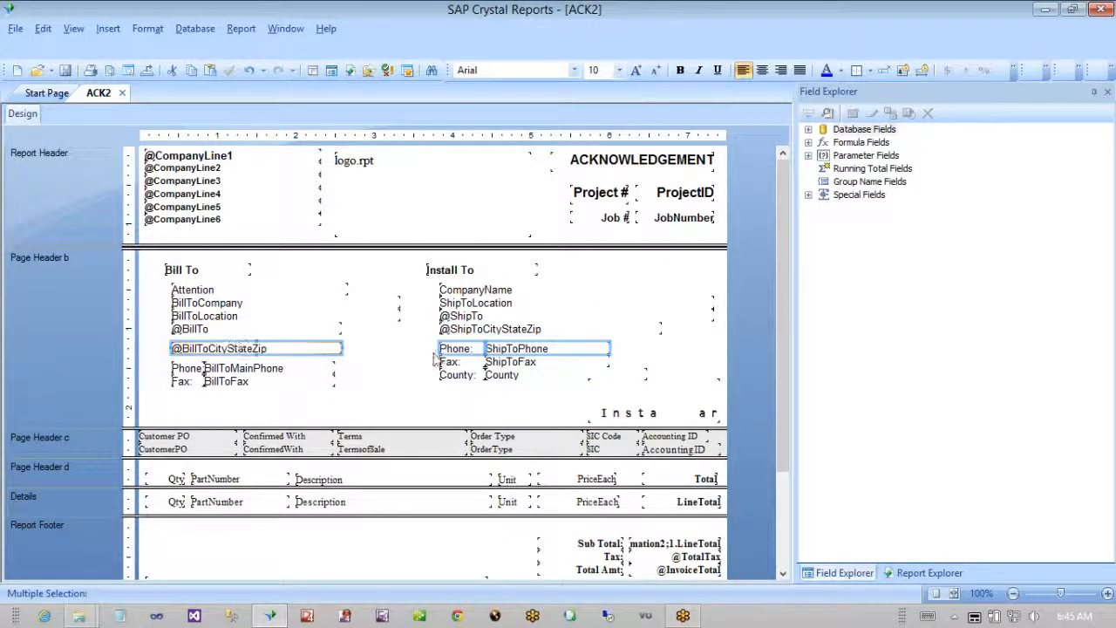
right_click(468, 348)
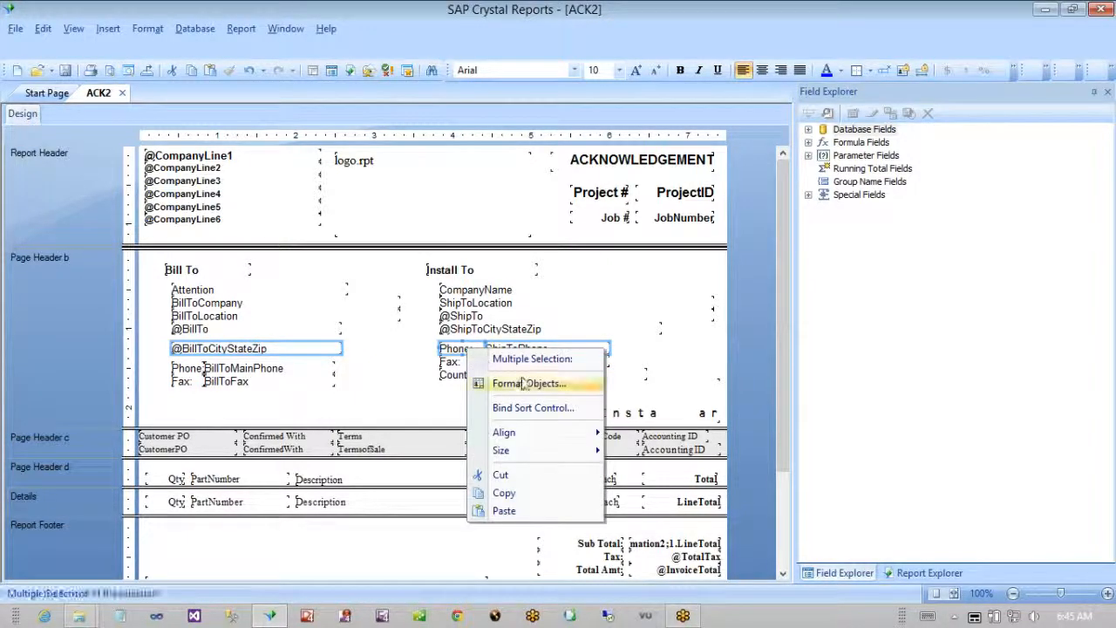
mouse_move(545, 434)
left_click(646, 433)
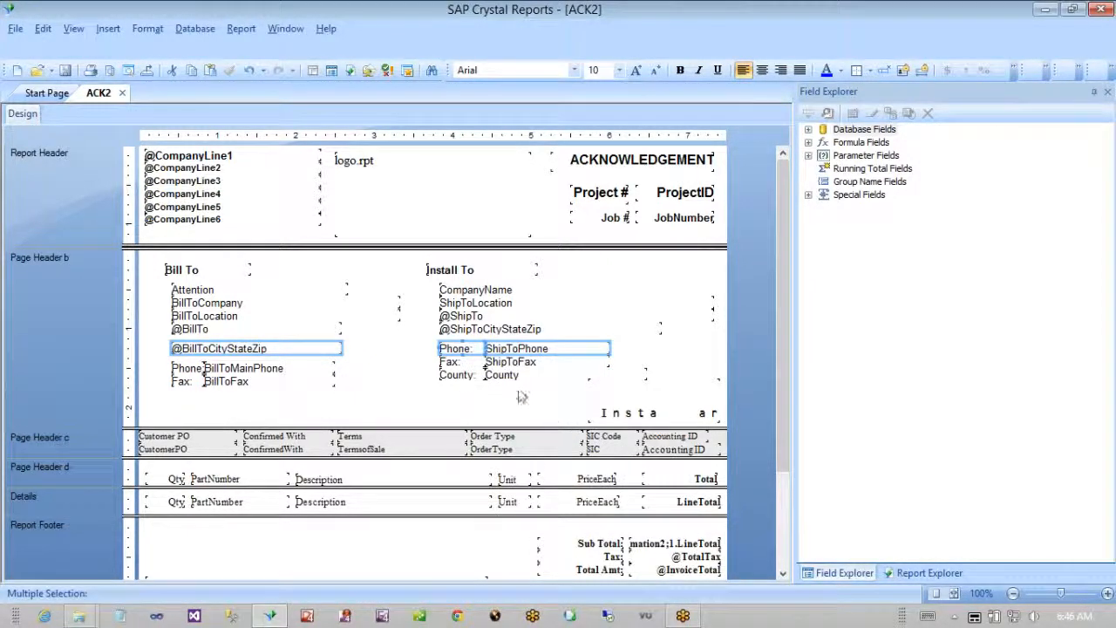
- Split Page Header b below the BillToMainPhone row, and move the separated BillToFax, County and large Insta objects with their labels back into Page Header b
left_click_drag(138, 358, 138, 466)
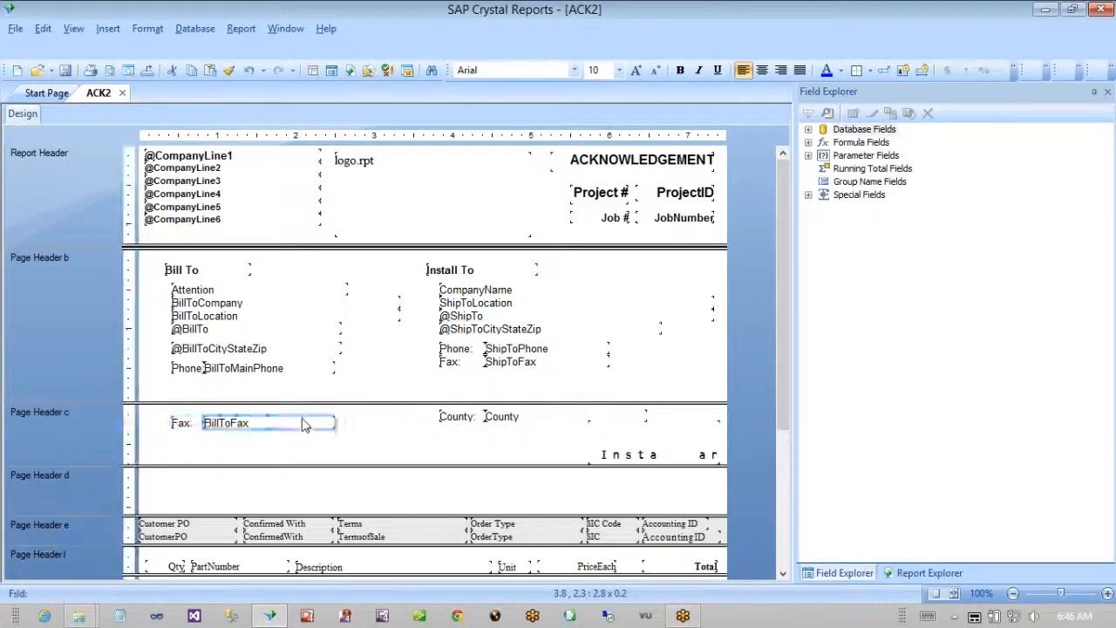
left_click_drag(296, 422, 299, 417)
left_click(189, 424)
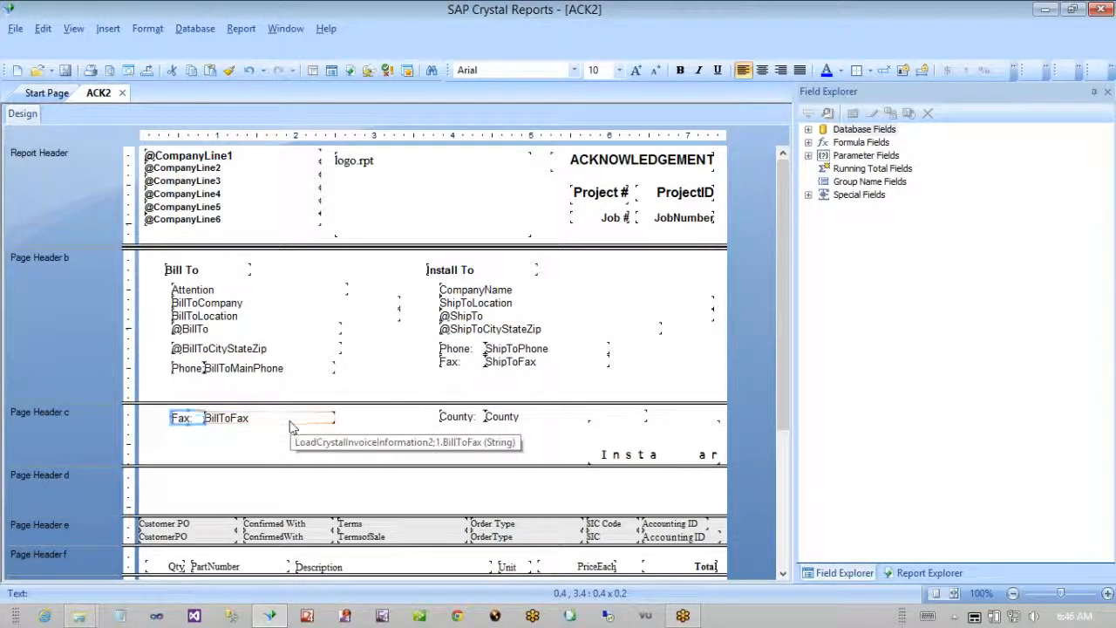
left_click(165, 422)
left_click_drag(154, 415, 706, 458)
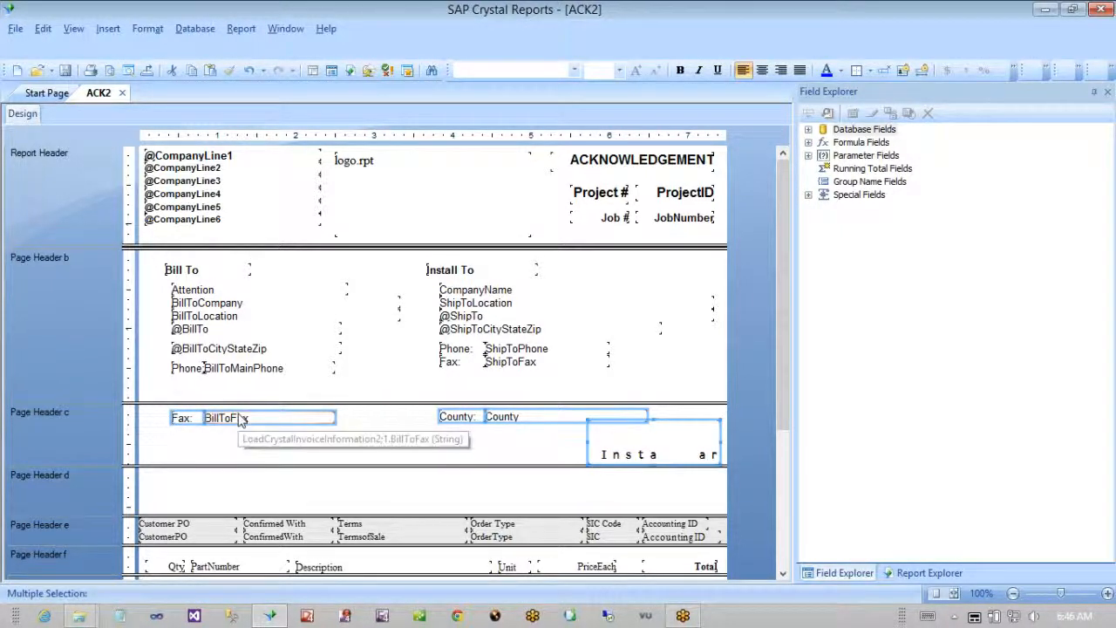
left_click_drag(229, 417, 514, 373)
left_click(150, 381)
- Align the tops of the Bill To Phone label and BillToMainPhone field with the Install To Fax label and ShipToFax field
left_click(502, 370)
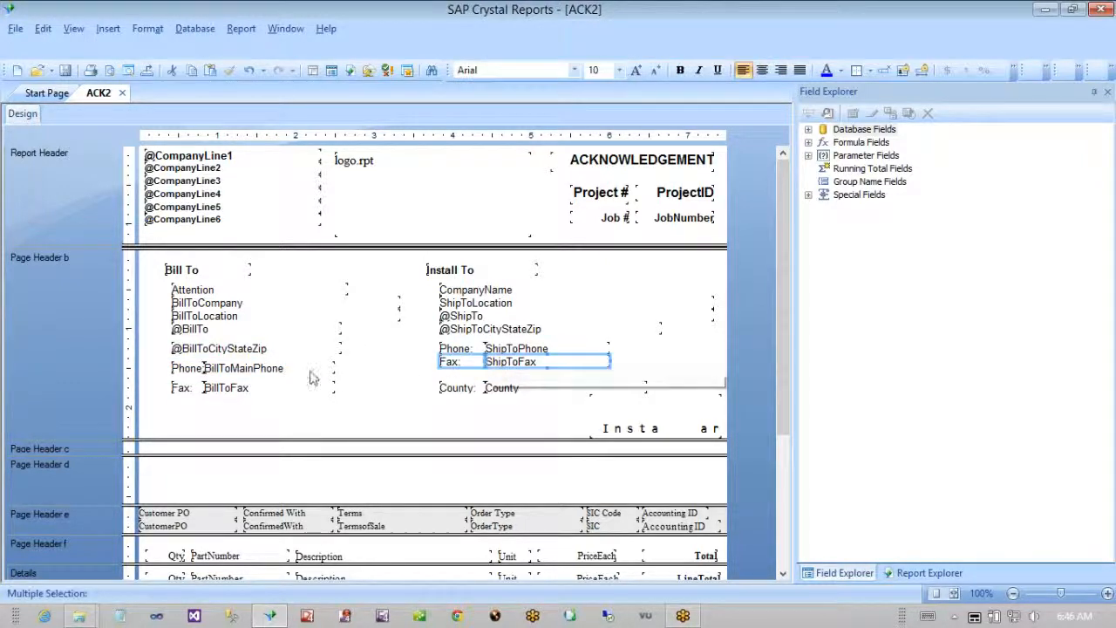
left_click_drag(157, 369, 300, 374)
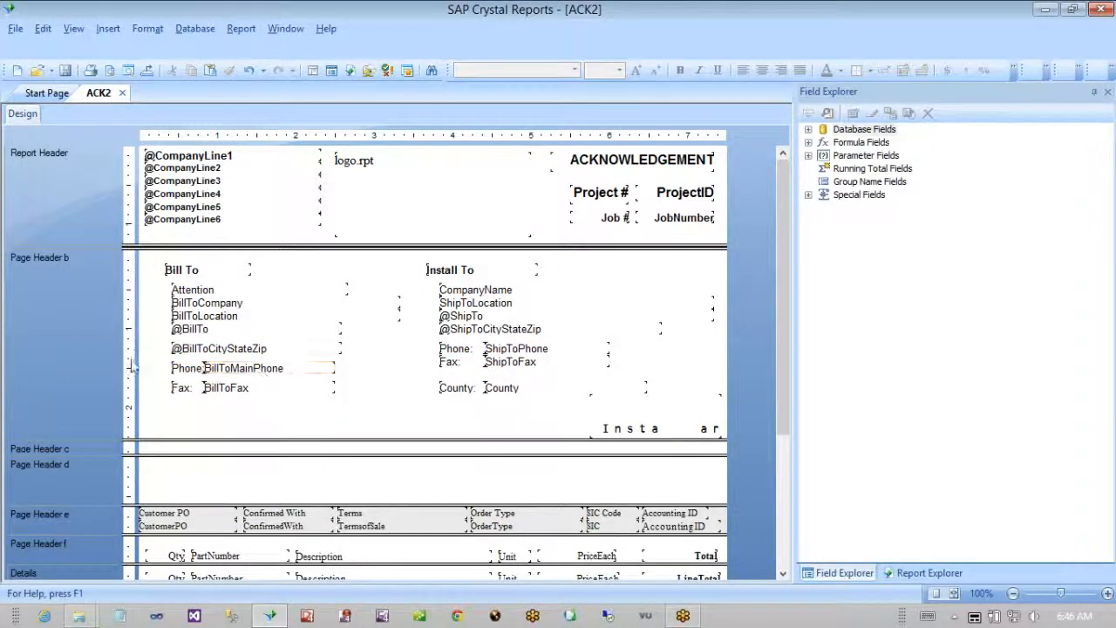
left_click_drag(150, 362, 522, 375)
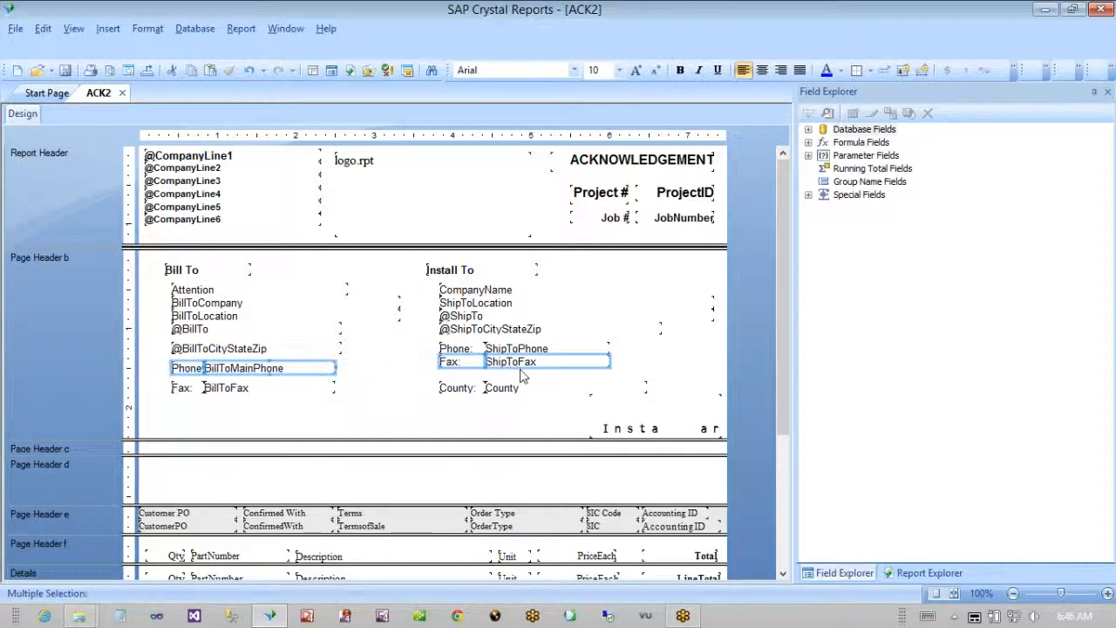
right_click(469, 363)
mouse_move(536, 449)
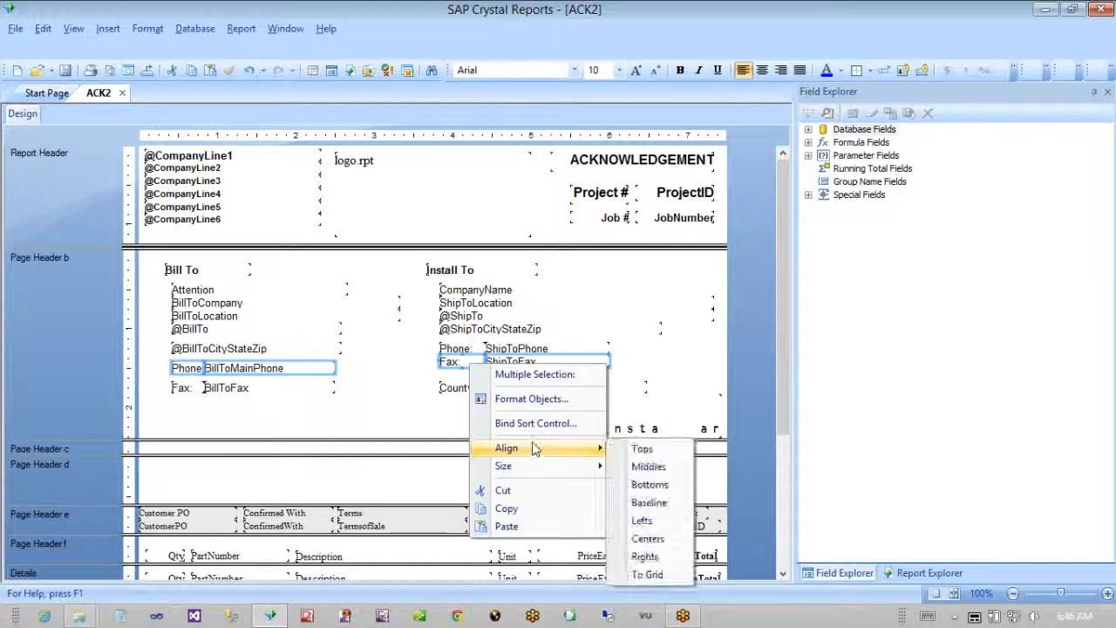
left_click(642, 449)
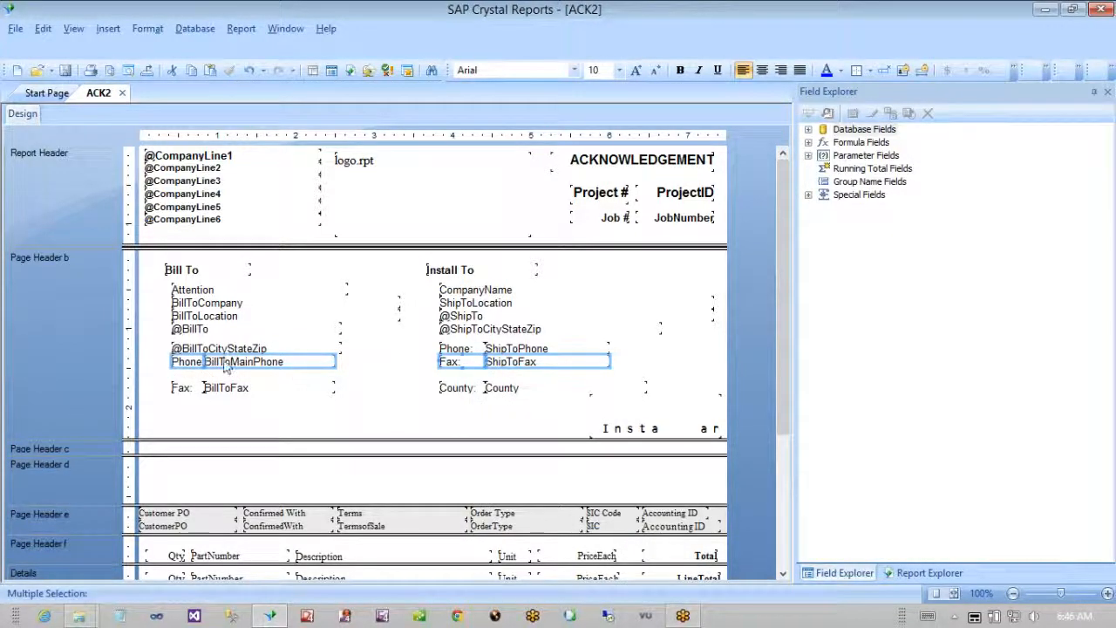
left_click(158, 385)
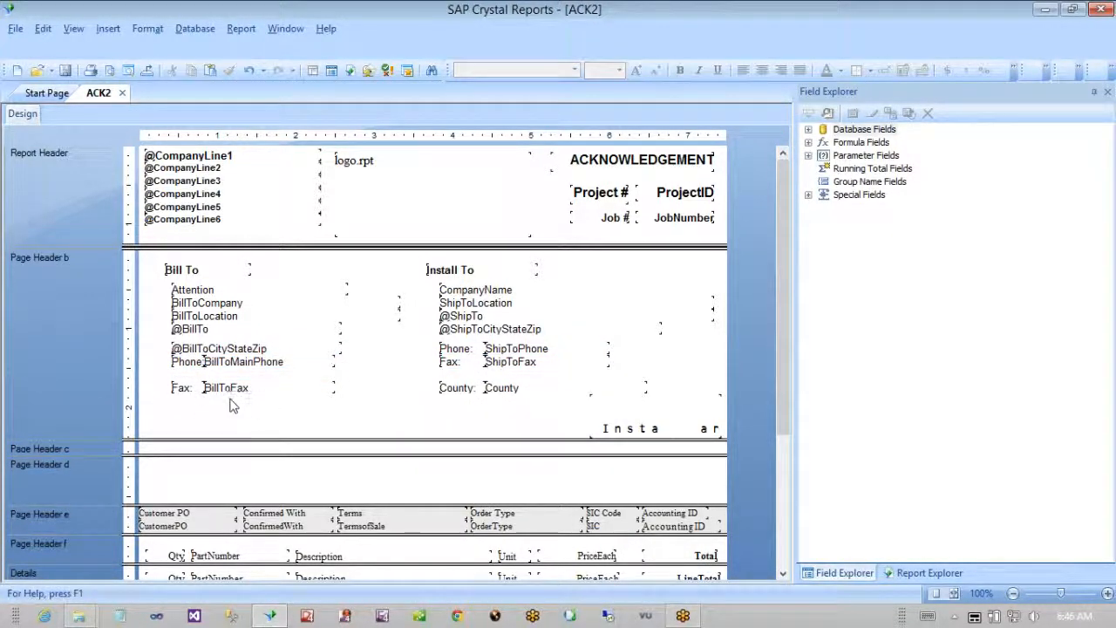
- Move the BillToFax and County fields with their labels up directly beneath the row above, and align their tops
left_click_drag(148, 388, 550, 401)
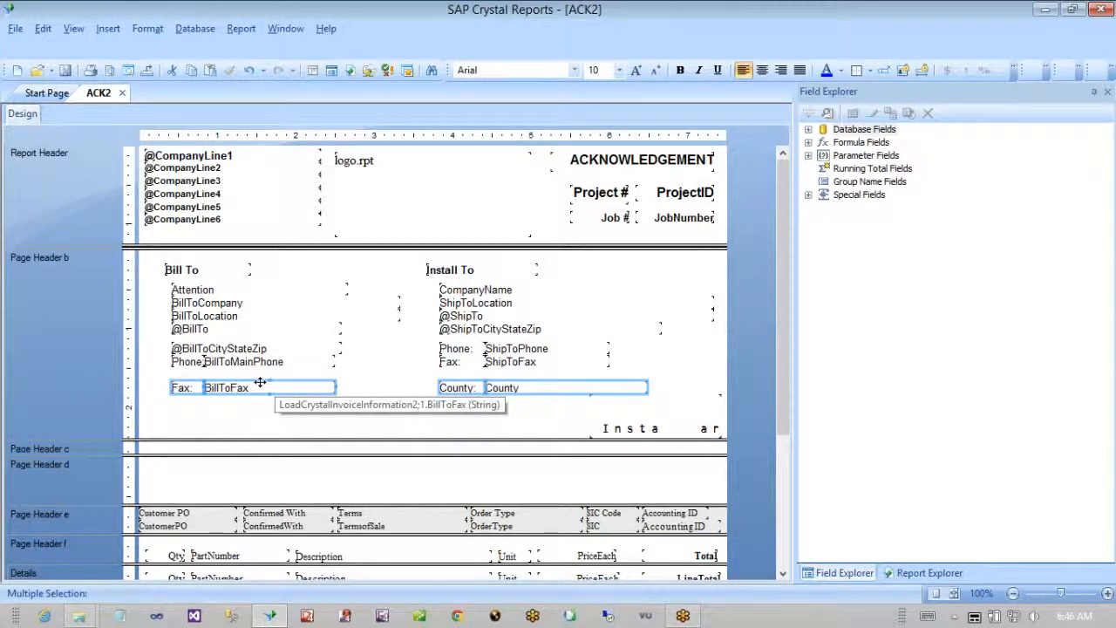
key("Up")
key("Up")
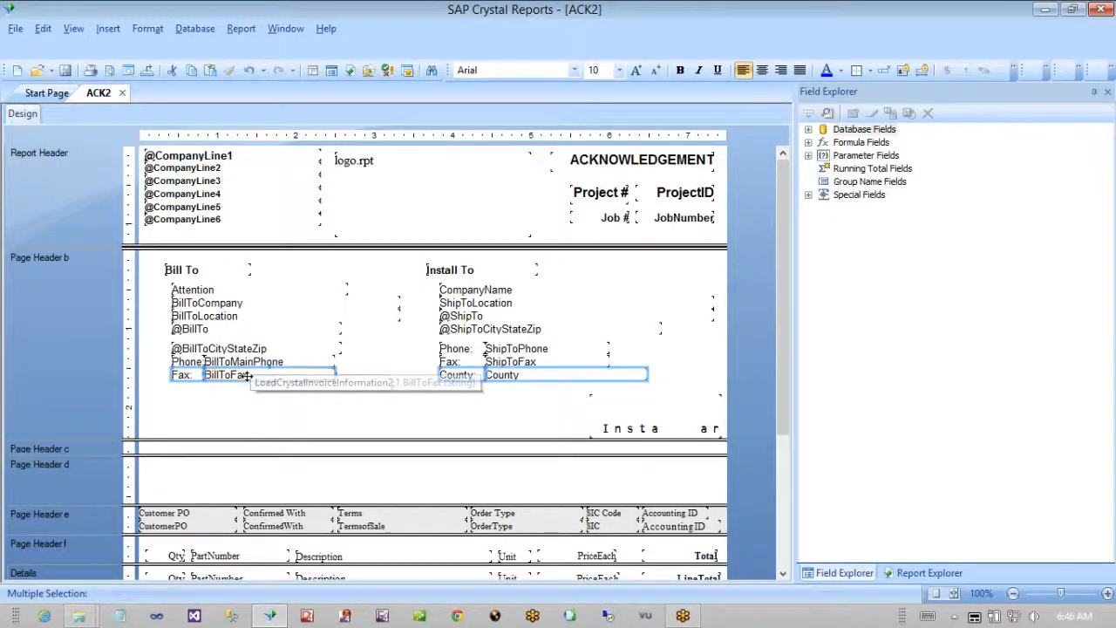
right_click(255, 374)
mouse_move(388, 490)
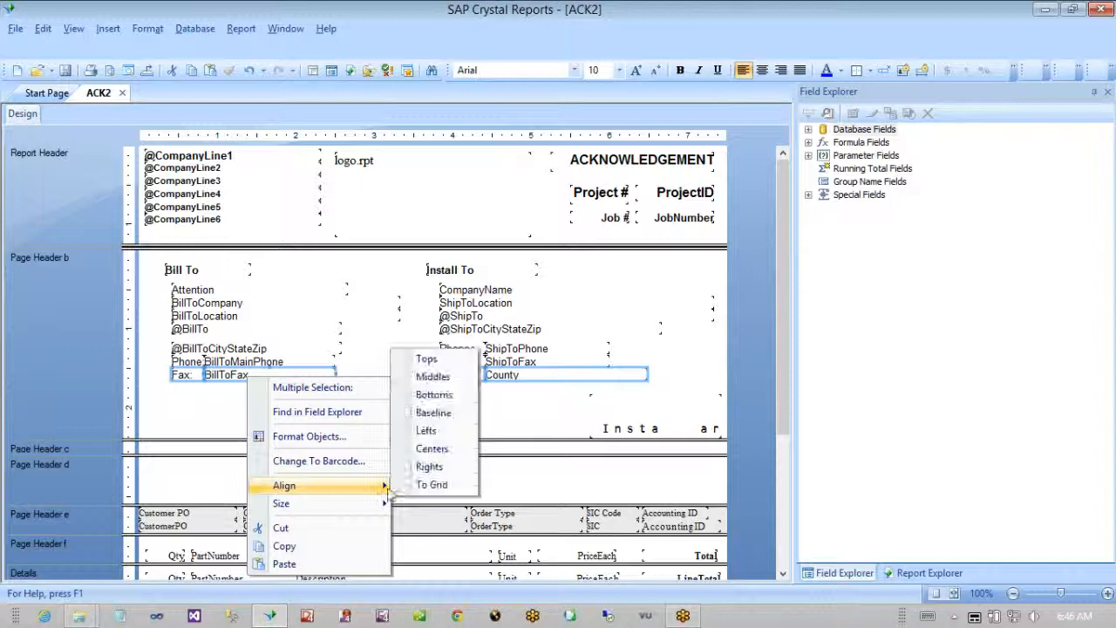
left_click(436, 358)
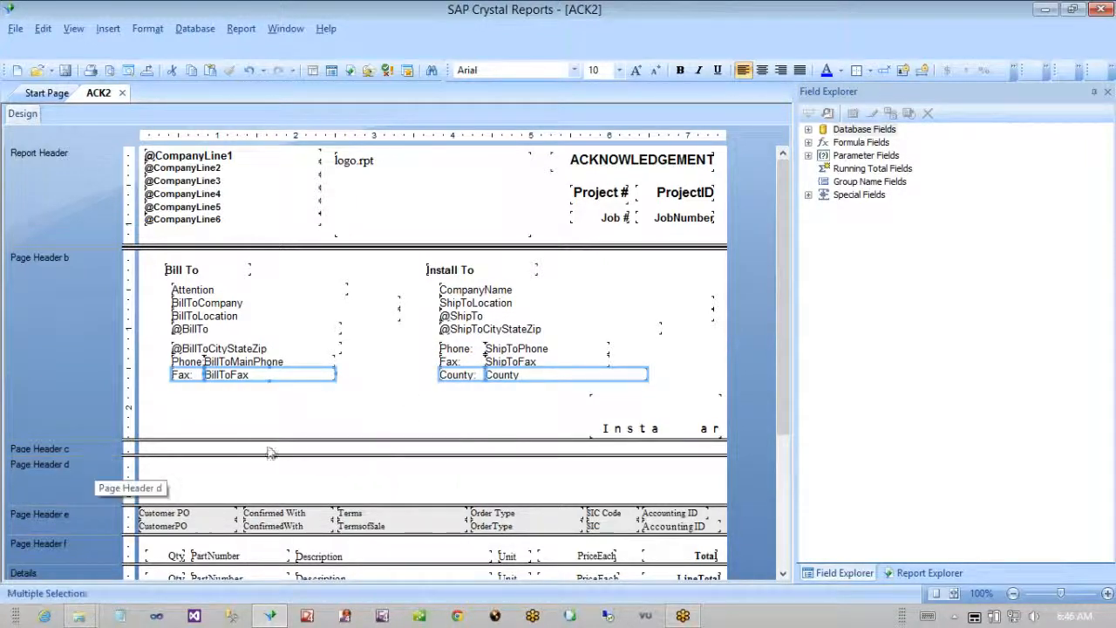
right_click(46, 464)
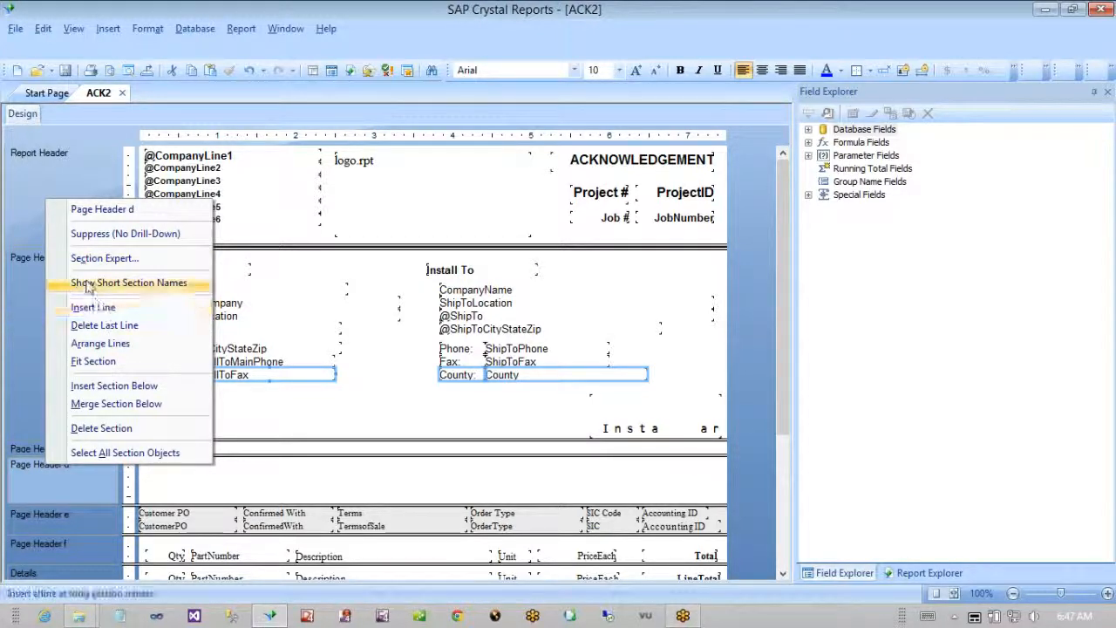
left_click(87, 428)
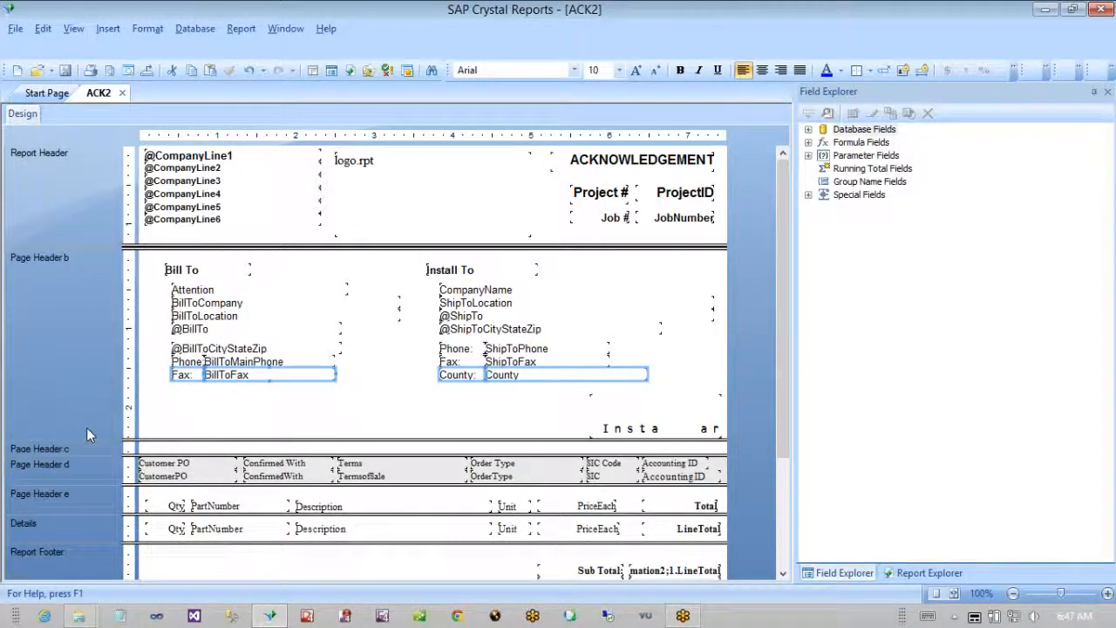
left_click(624, 408)
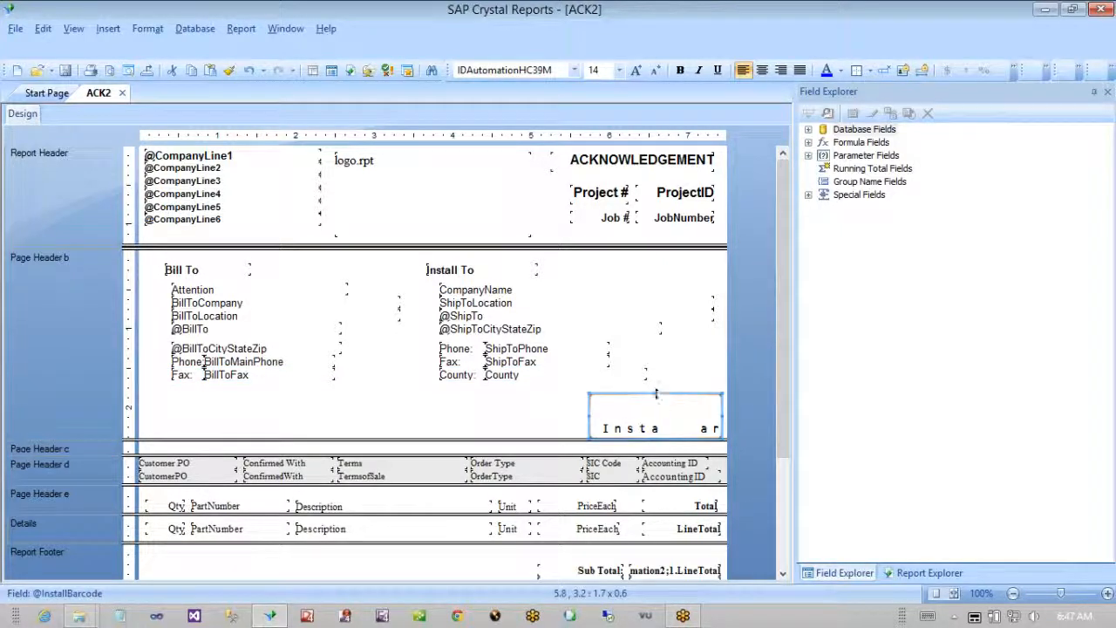
left_click_drag(656, 394, 656, 391)
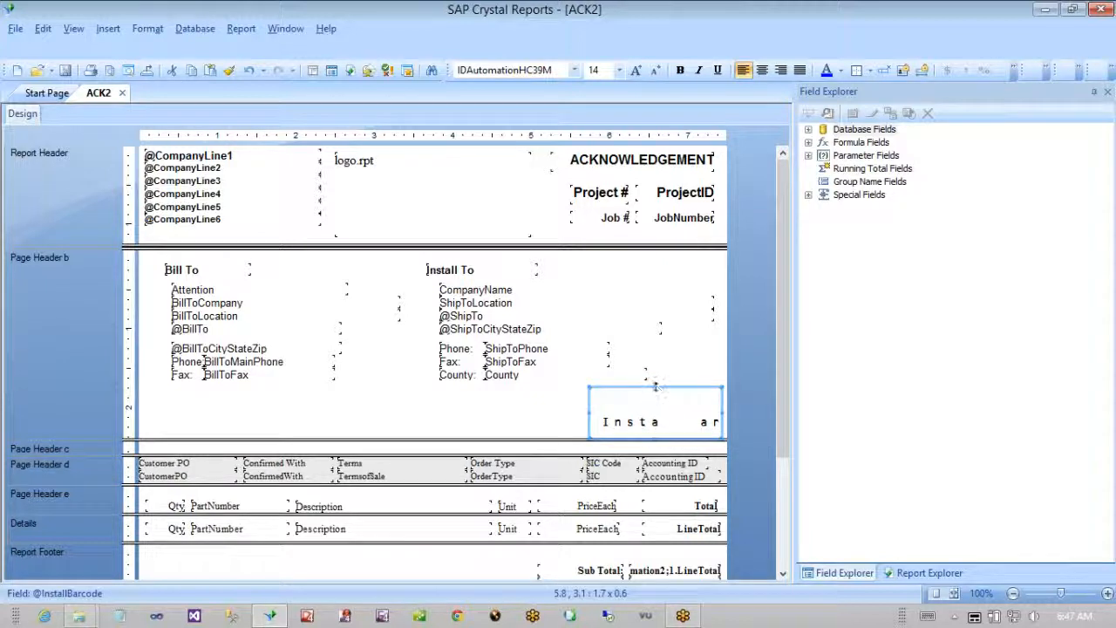
left_click_drag(654, 387, 655, 381)
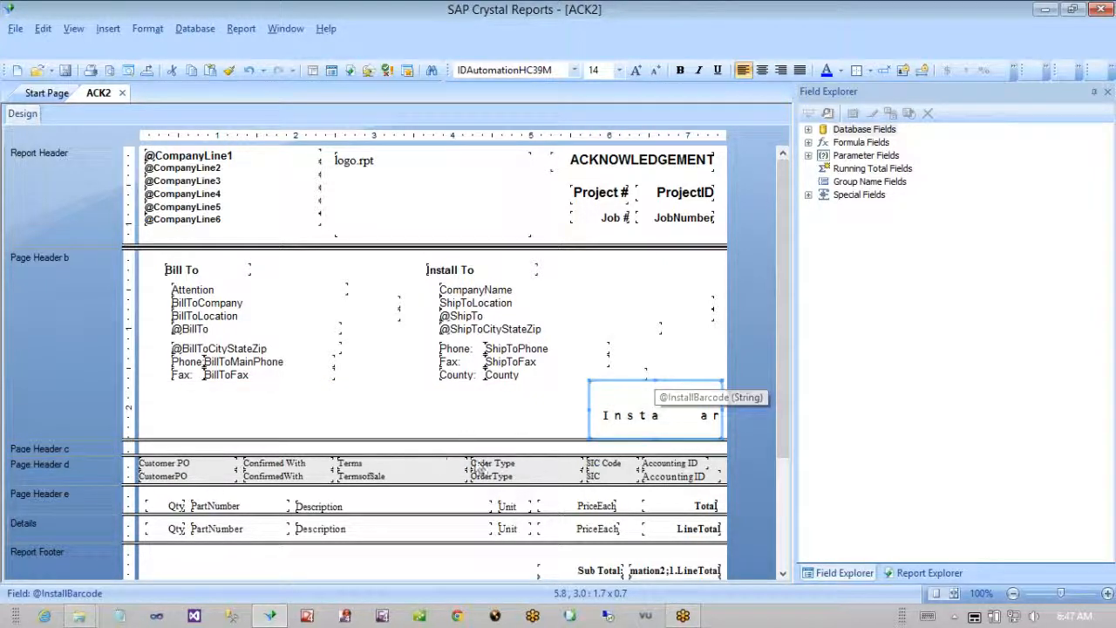
left_click(585, 487)
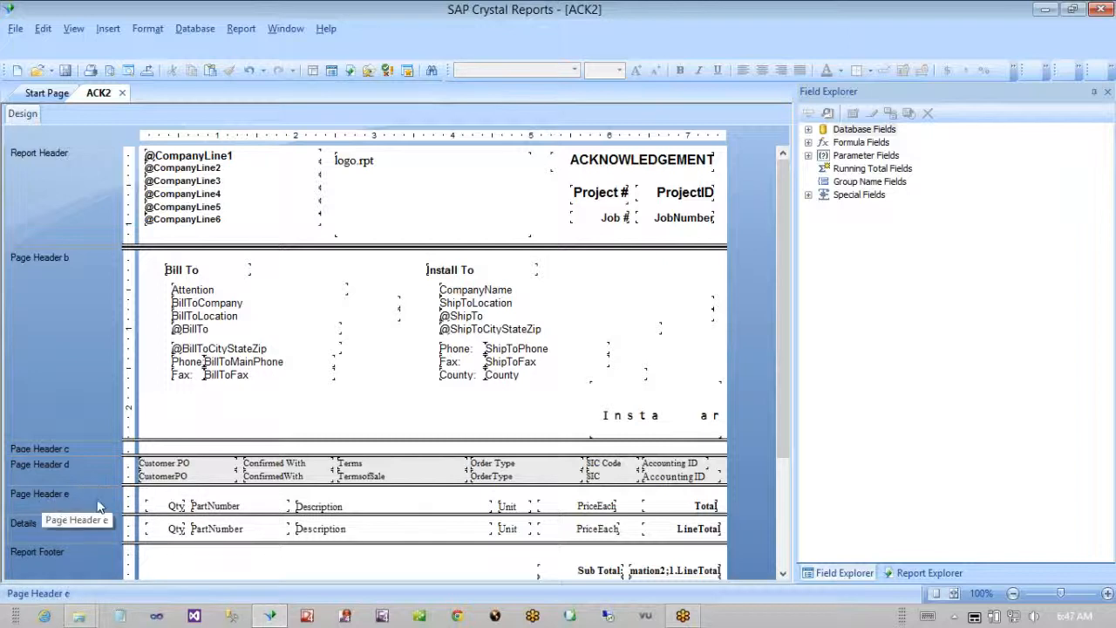
- Make Page Headers d and e taller, and move the Qty through Total column labels down in Page Header e
left_click_drag(247, 502, 392, 517)
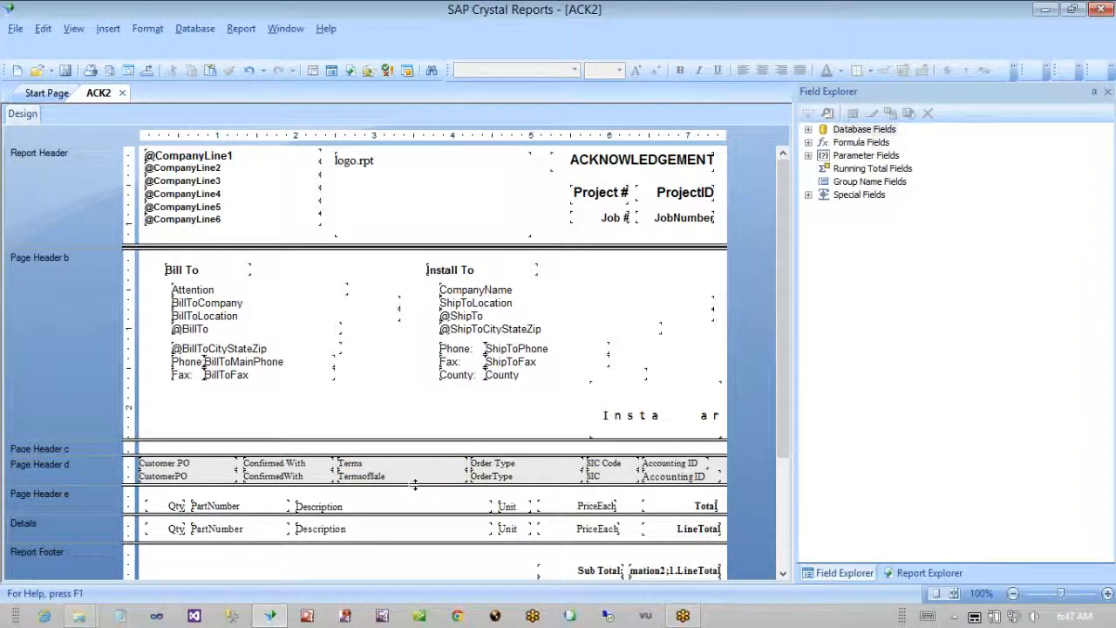
left_click_drag(415, 485, 411, 503)
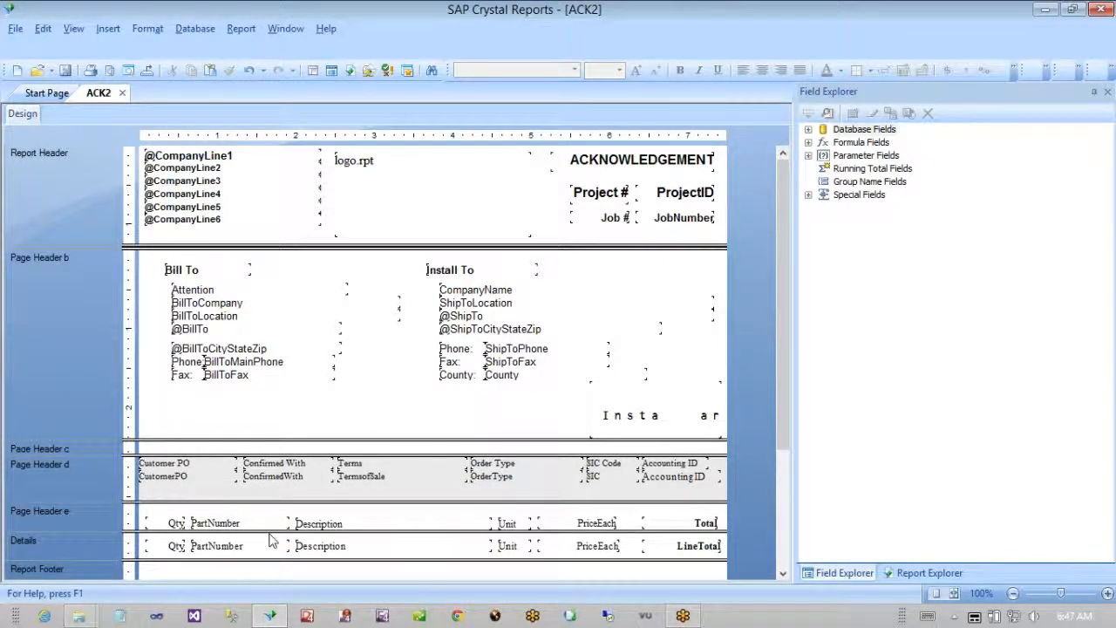
left_click_drag(267, 532, 266, 546)
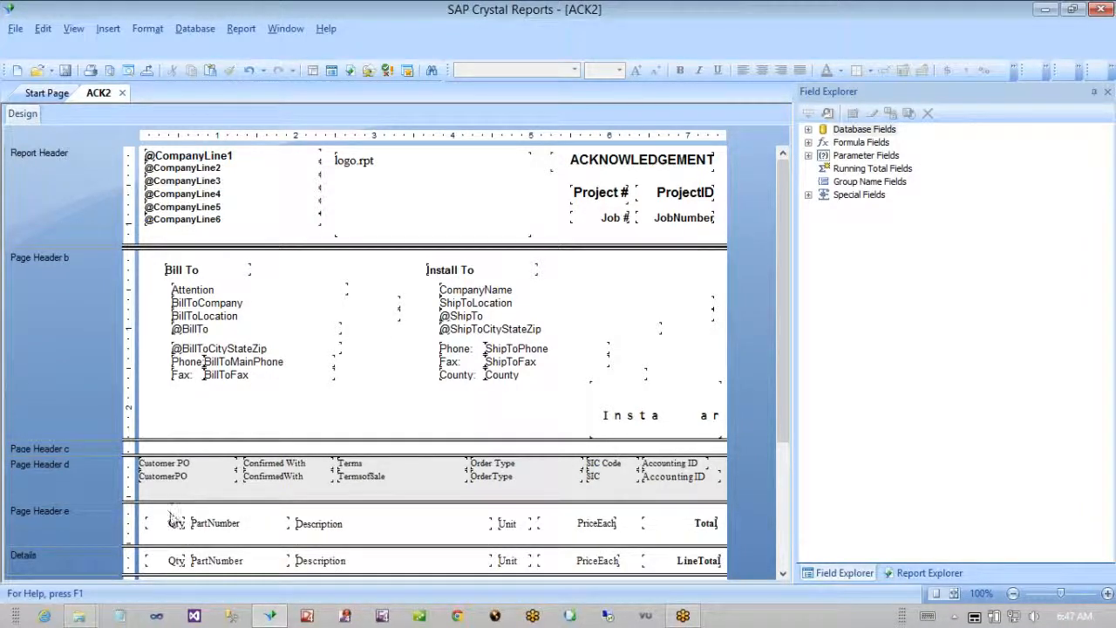
left_click_drag(172, 518, 713, 541)
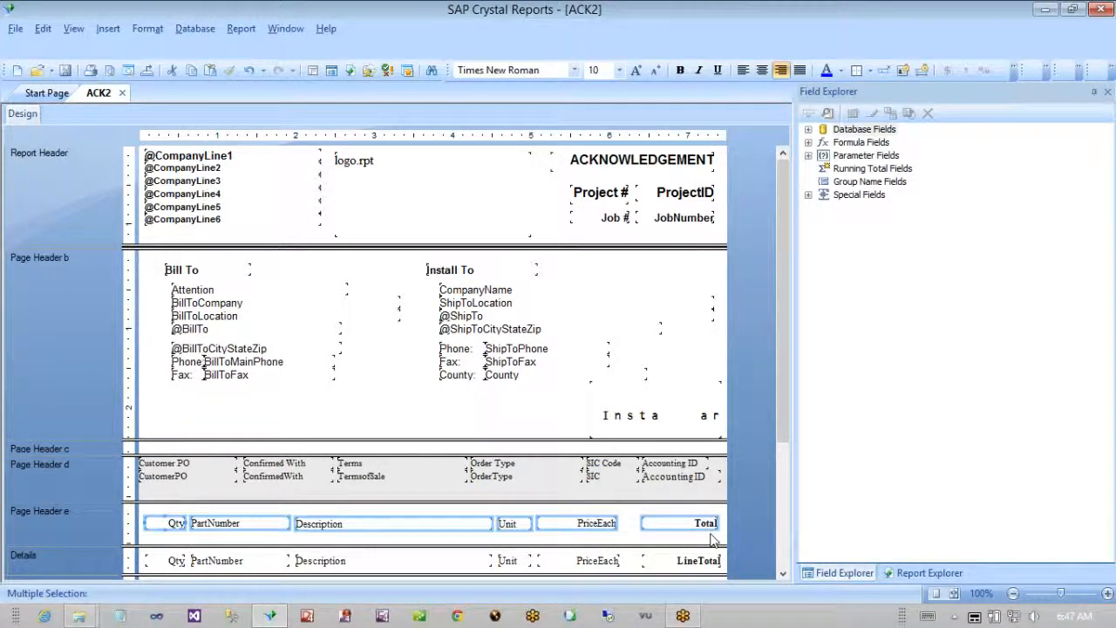
key("Down")
key("Down")
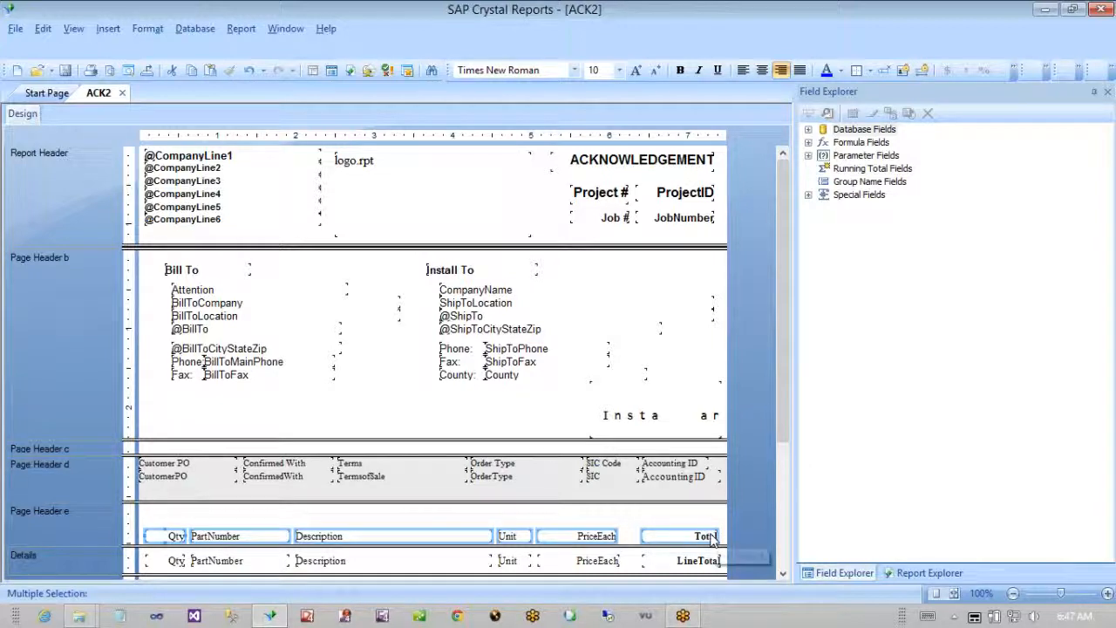
- Move the row of fields from CustomerPO to AccountingID out of Page Header d into Page Header e, above the column labels
left_click(174, 493)
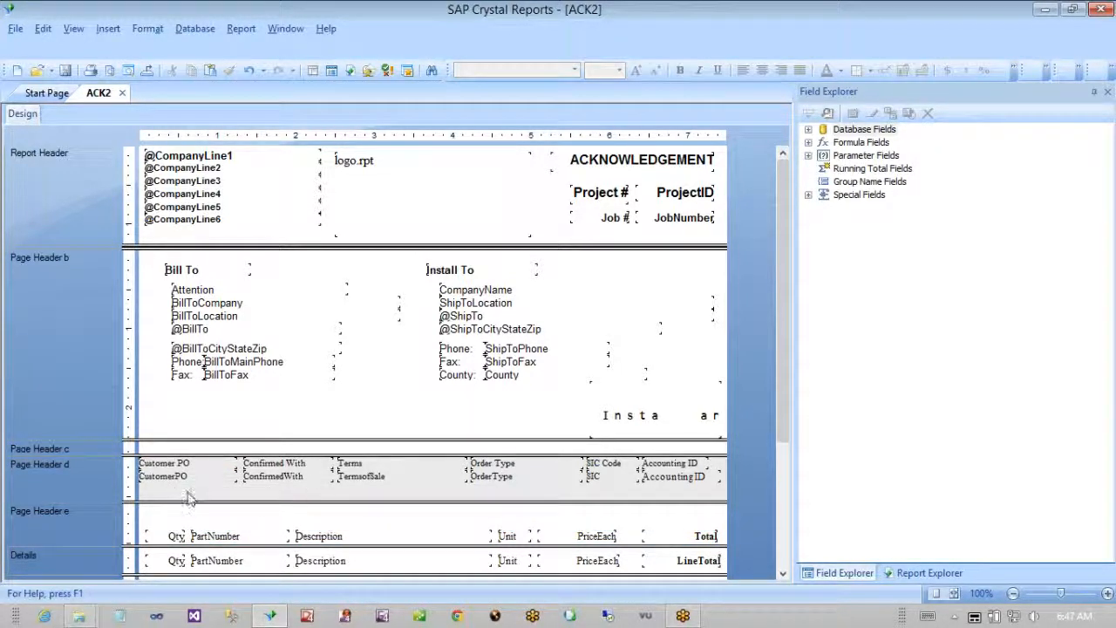
left_click_drag(186, 488, 671, 481)
key("Down")
key("Down")
key("Down")
key("Down")
key("Down")
key("Down")
key("Down")
key("Down")
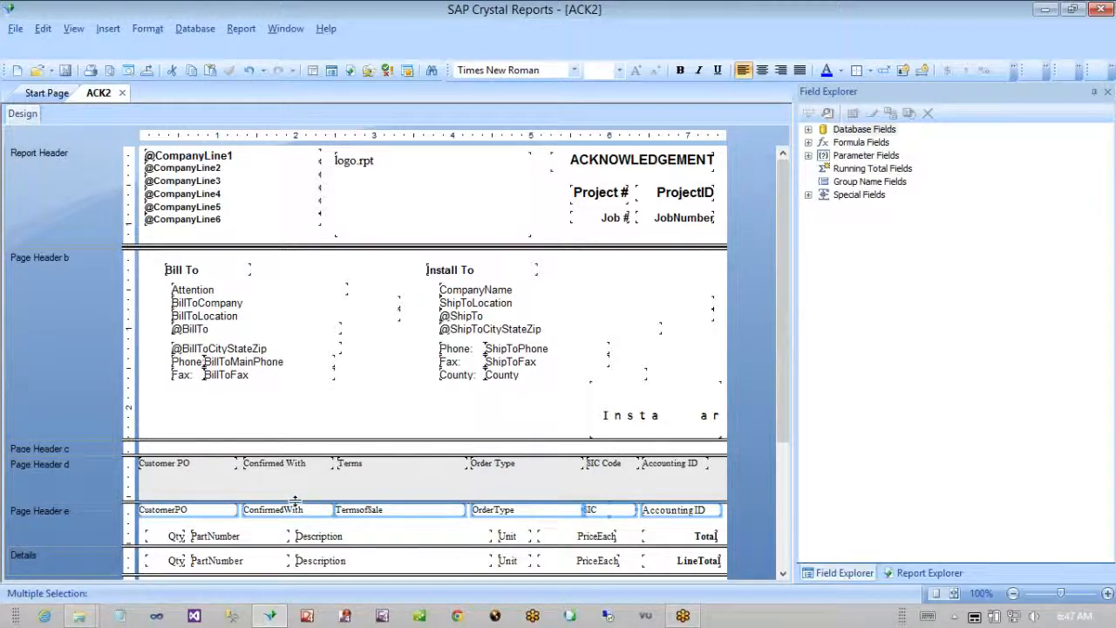
- Reduce the height of Page Header d until it closely fits its single row of labels
left_click_drag(296, 501, 293, 479)
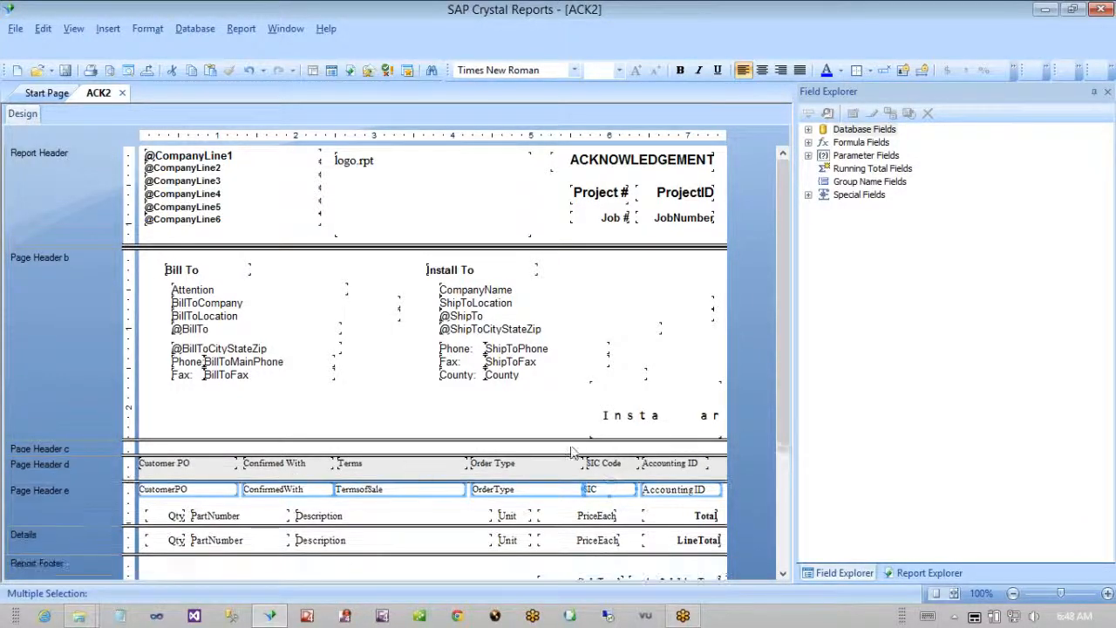
left_click(726, 469)
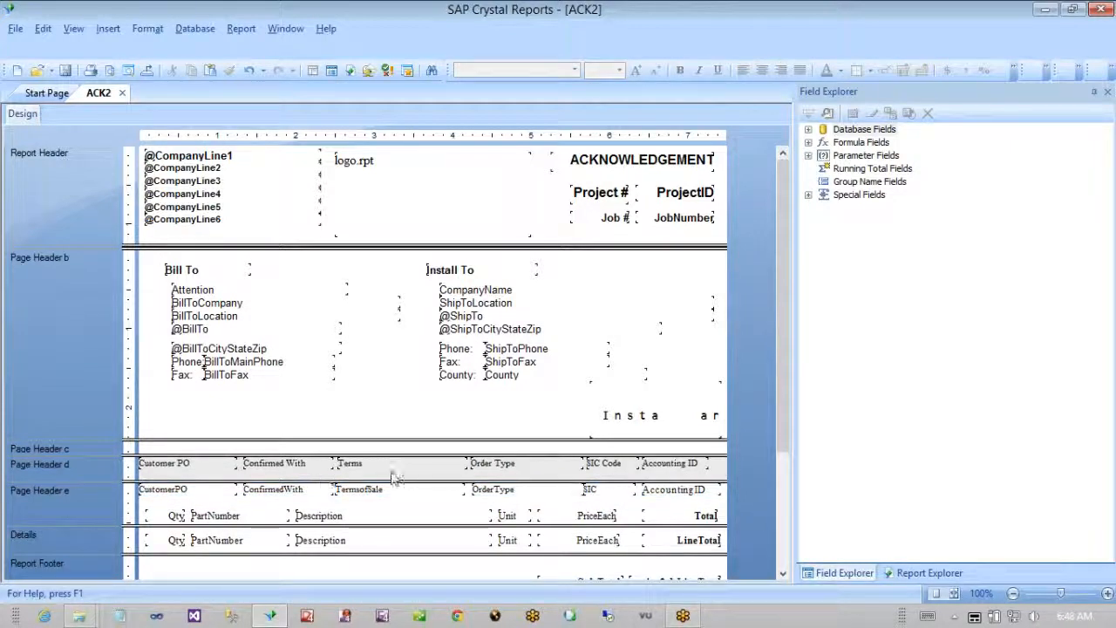
left_click_drag(721, 469, 203, 457)
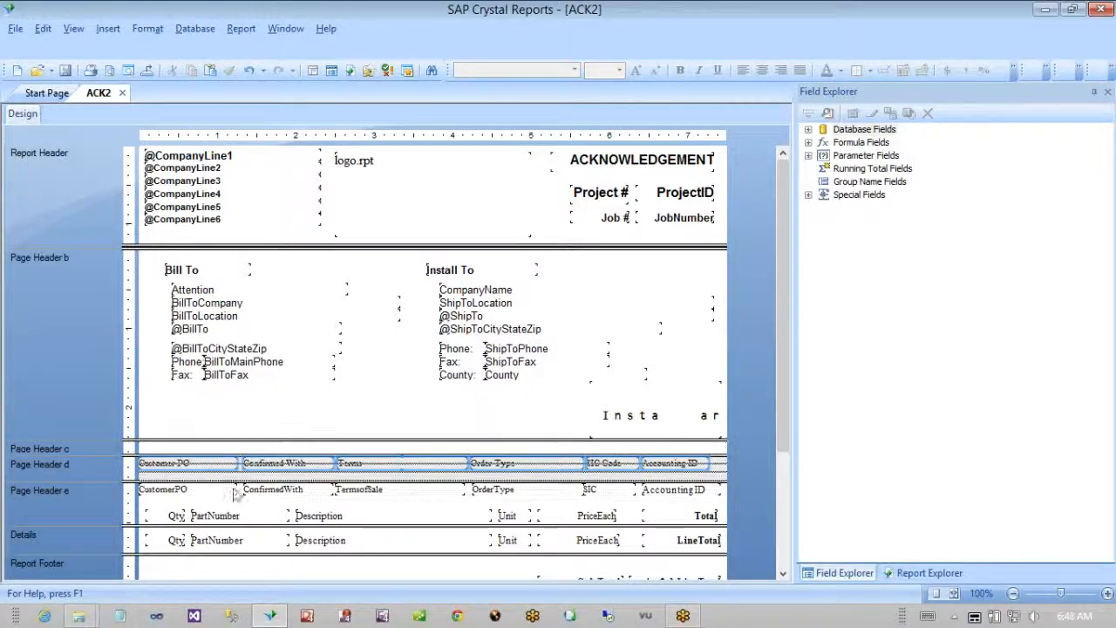
left_click(287, 481)
left_click(214, 462)
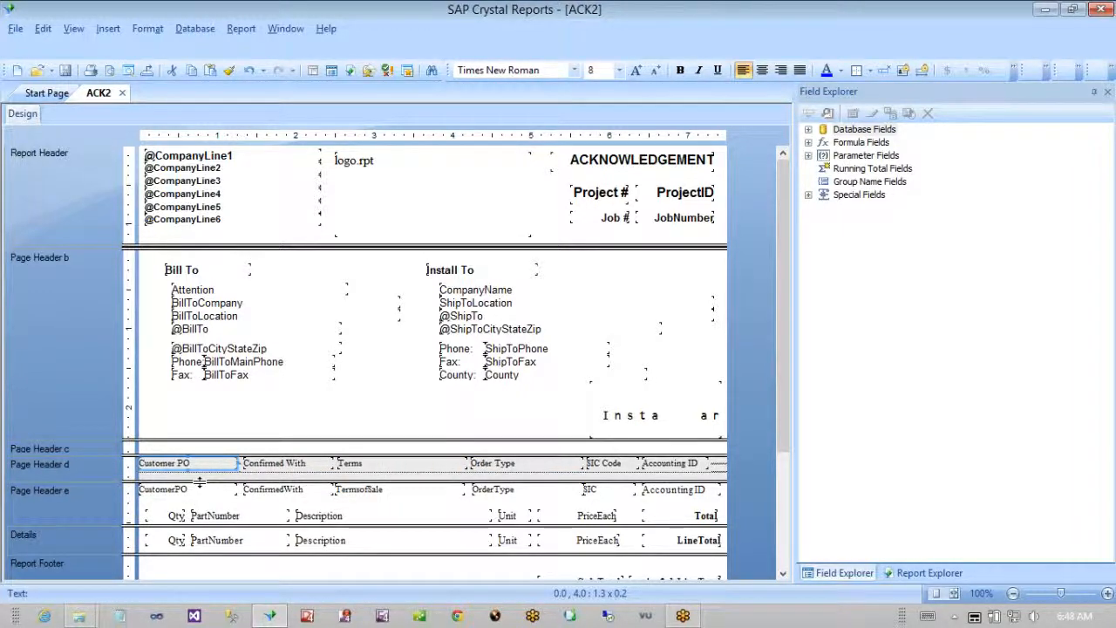
mouse_move(199, 482)
left_mouse_down()
mouse_move(176, 470)
mouse_move(188, 474)
left_mouse_up()
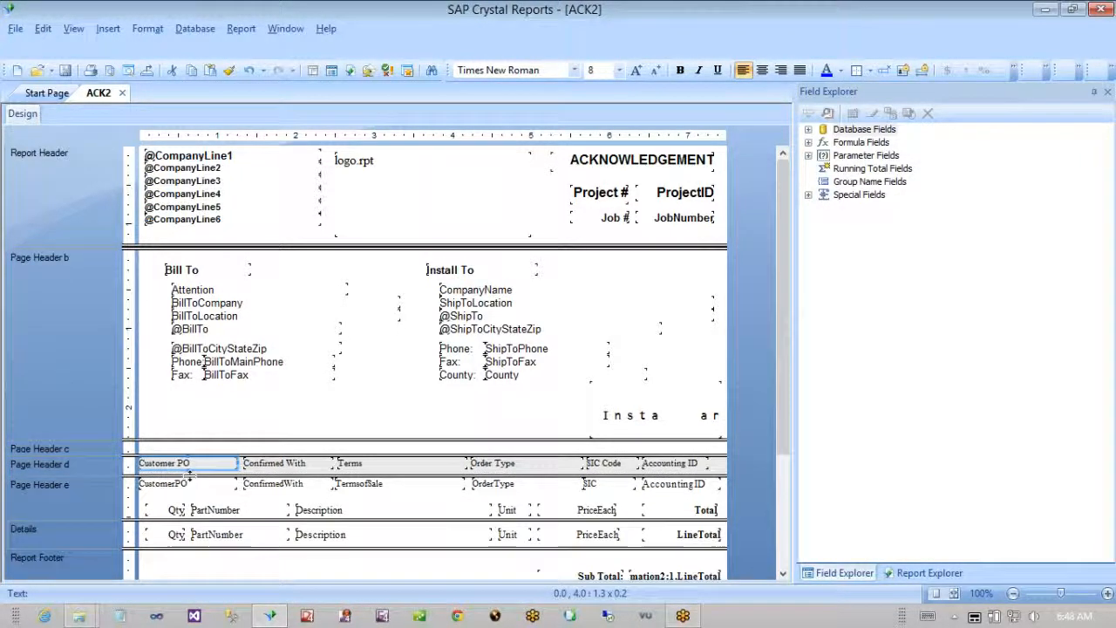
- In the Section Expert, choose the saved dark gray custom color (RGB 92, 92, 92) as Page Header d's background
right_click(59, 463)
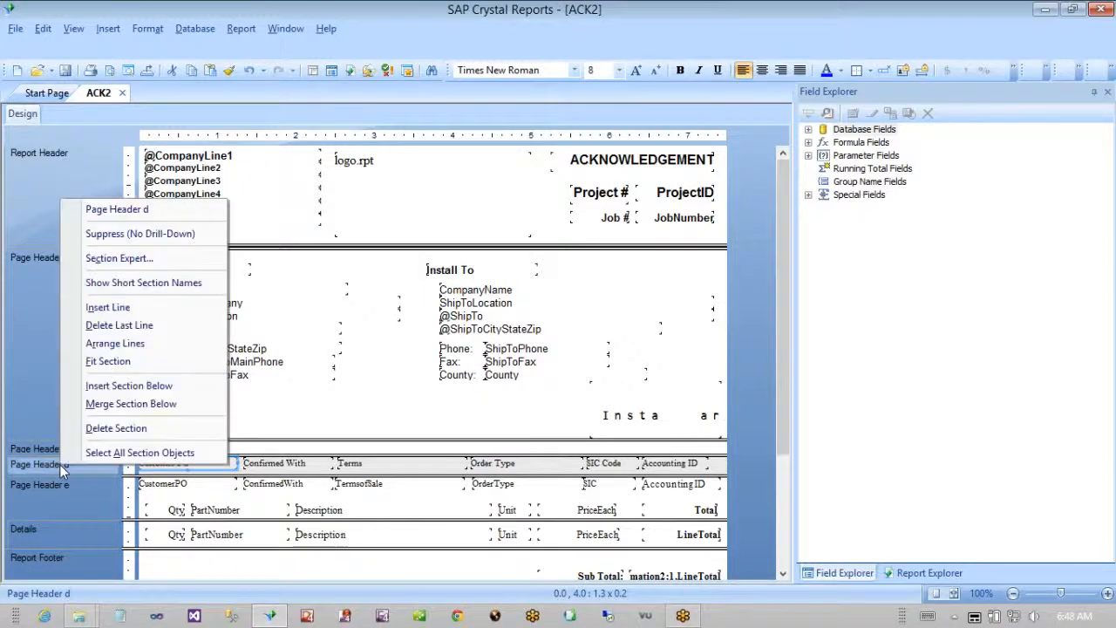
left_click(111, 260)
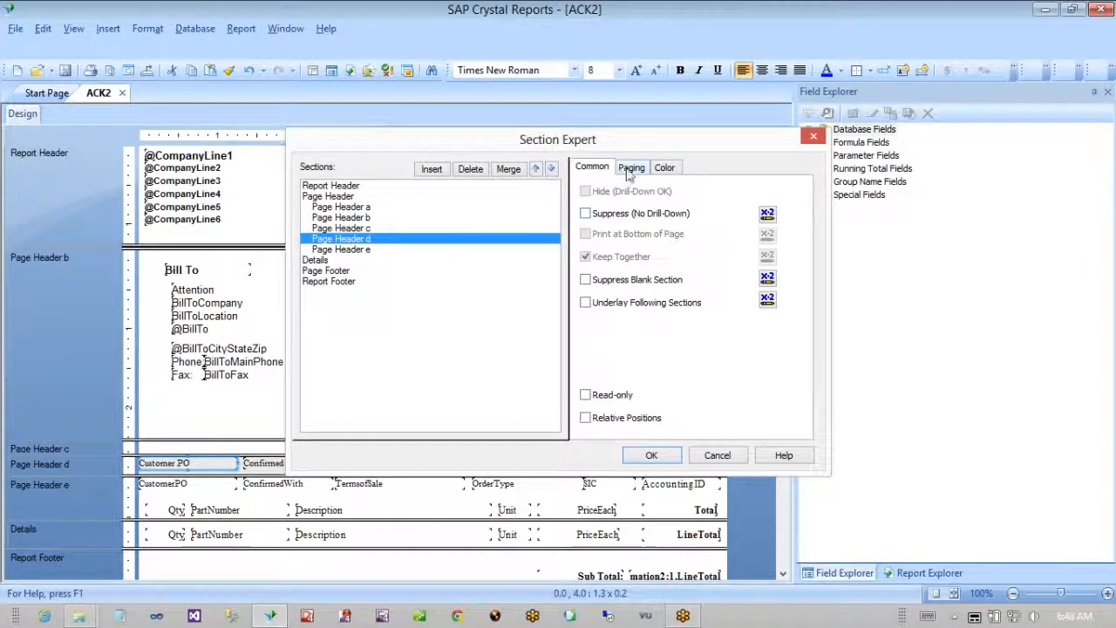
left_click(666, 169)
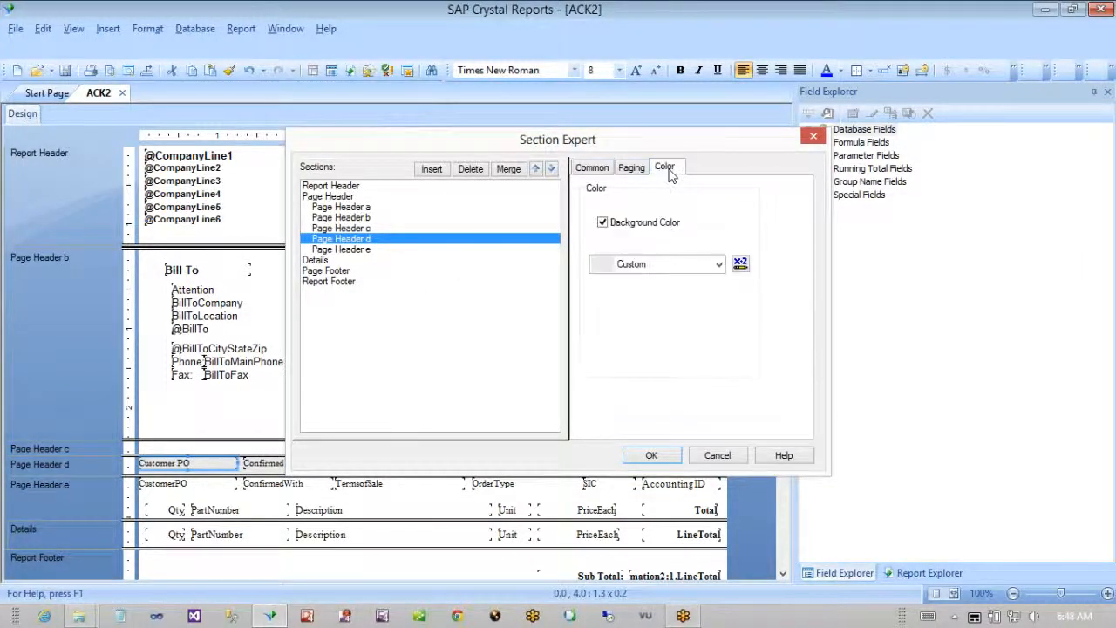
left_click(718, 265)
left_click(650, 285)
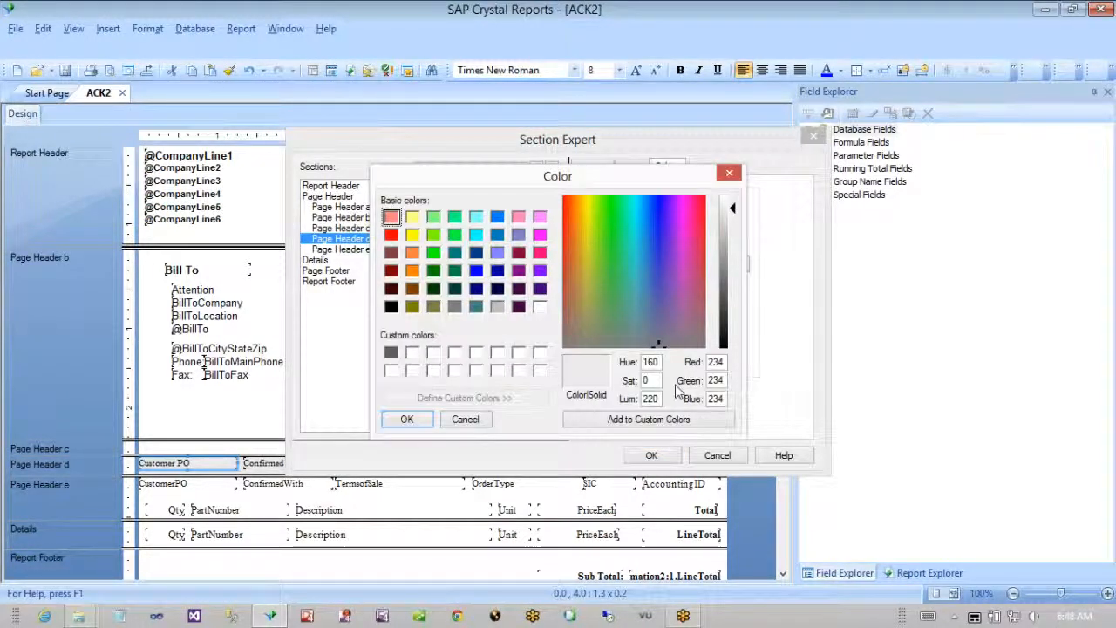
double_click(716, 361)
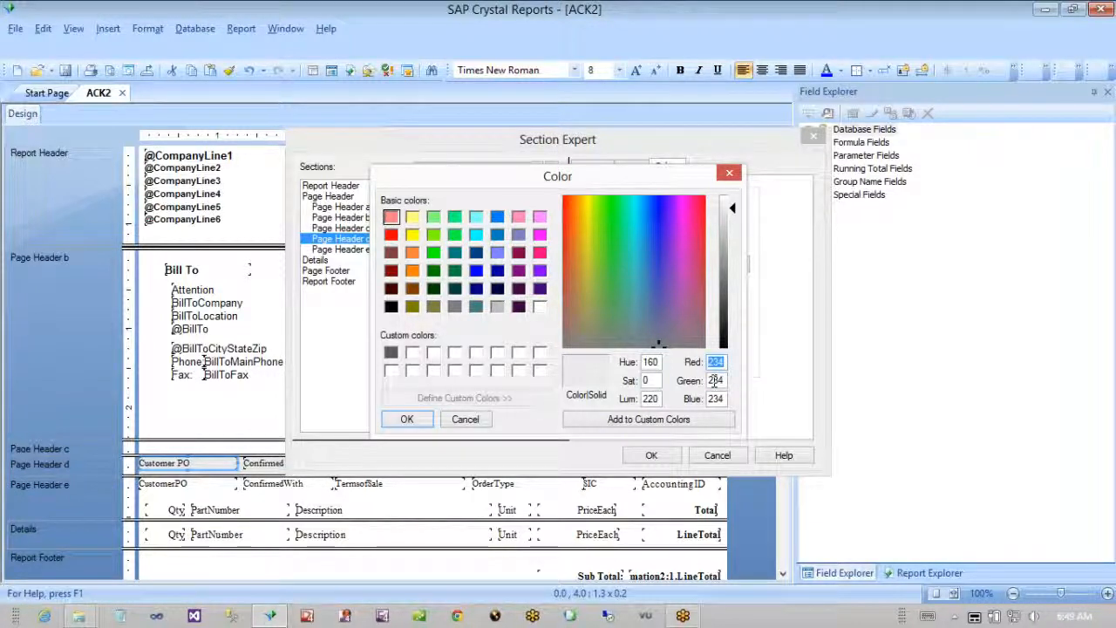
left_click(392, 353)
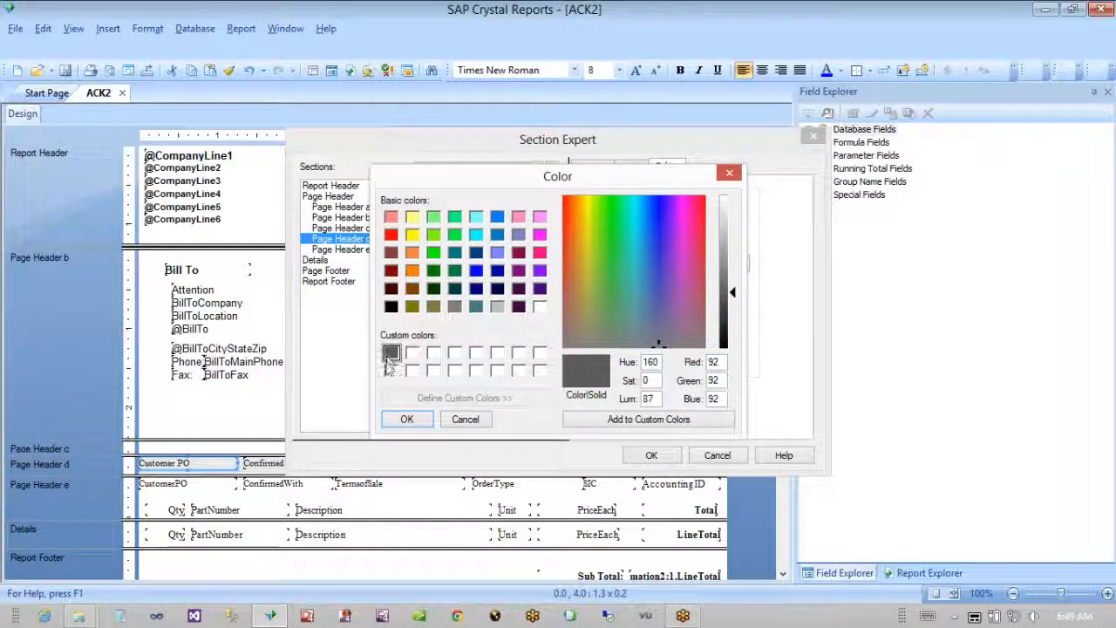
- Try a medium gray background for Page Header d with Red, Green and Blue each set to 128
double_click(713, 362)
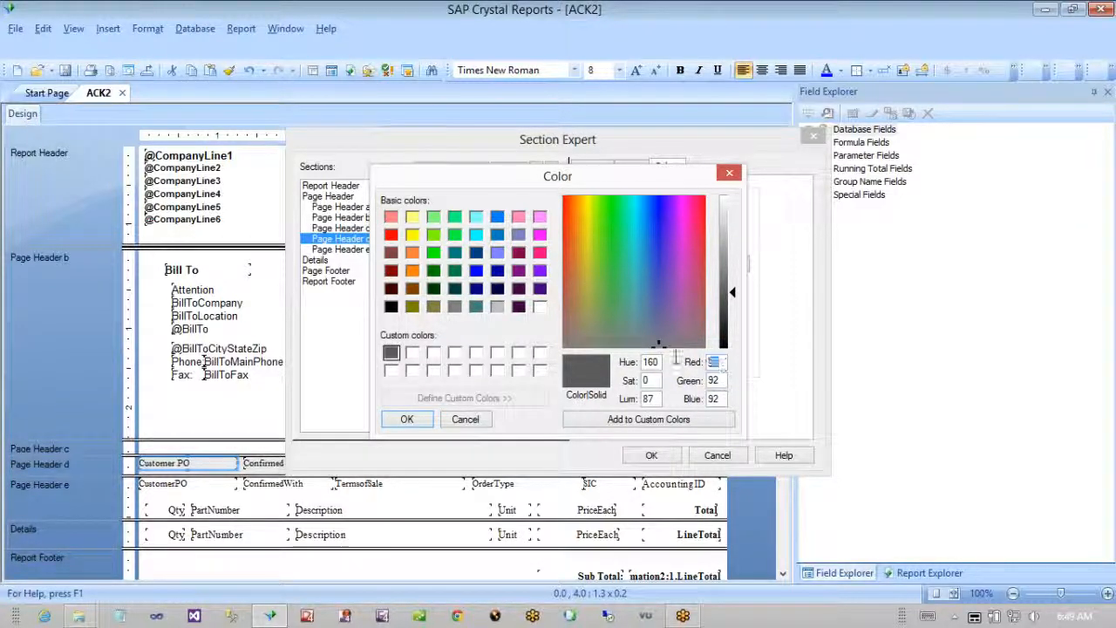
type("128")
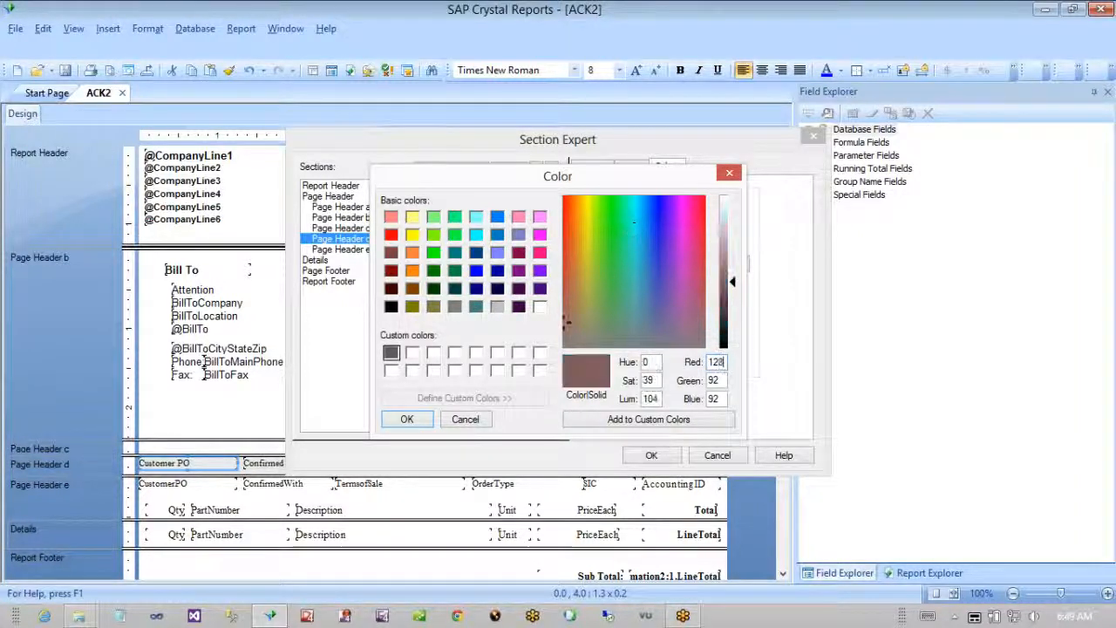
key("Tab")
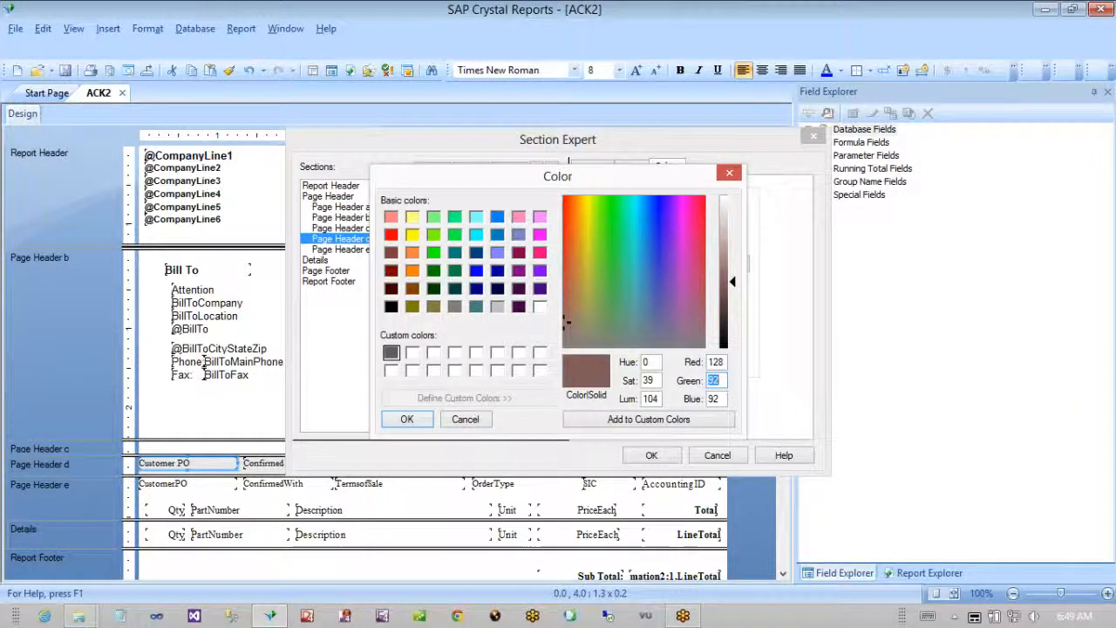
type("128")
key("Tab")
type("128")
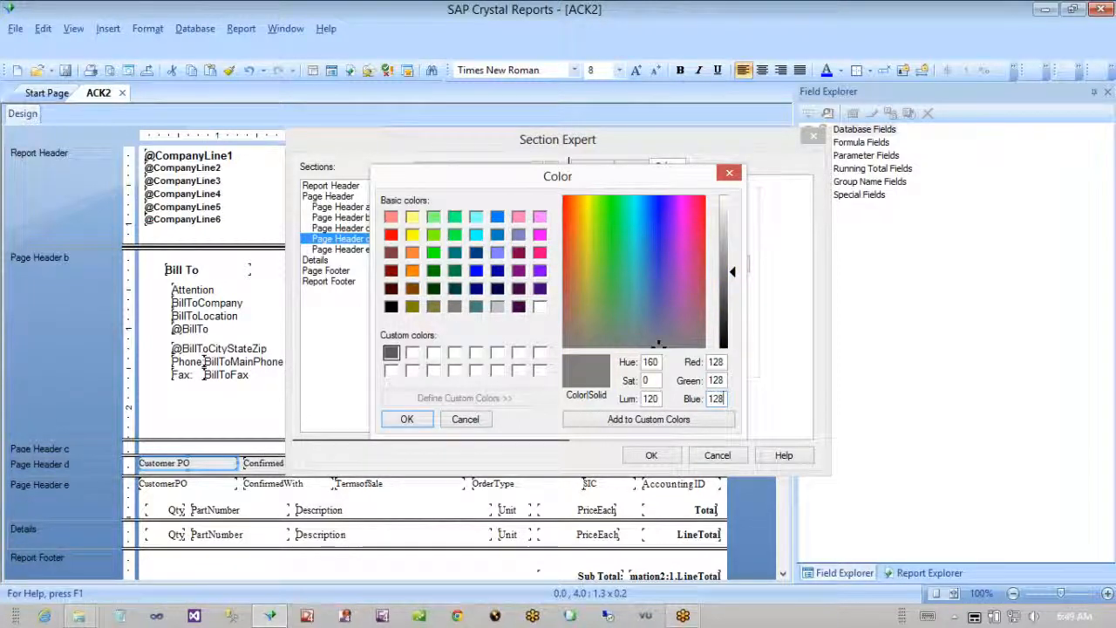
double_click(724, 361)
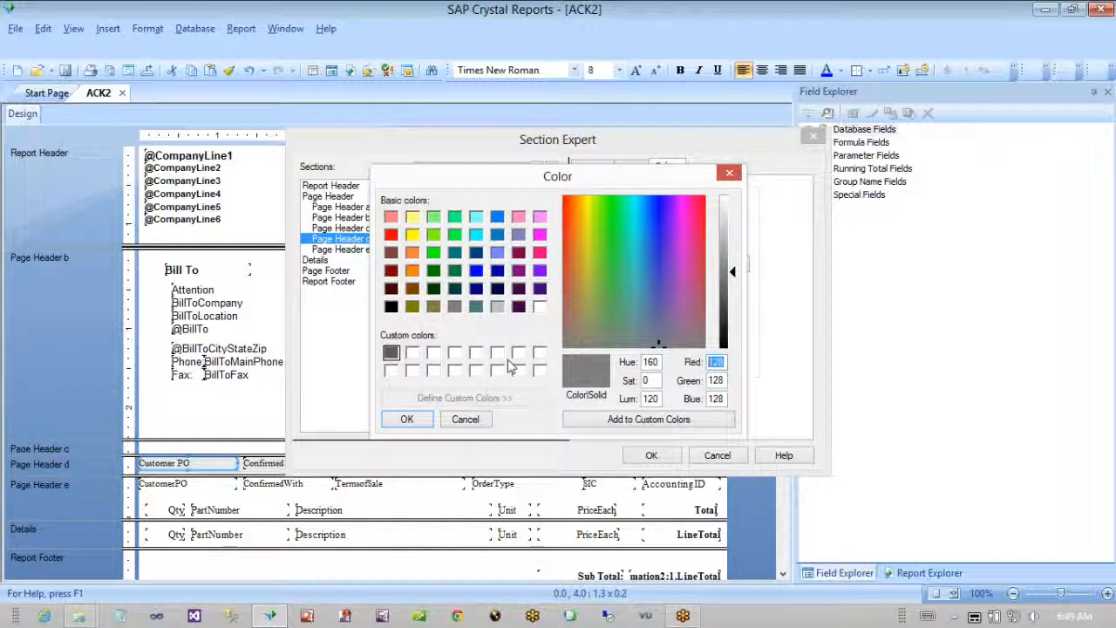
- Return to the saved dark gray custom color (RGB 92, 92, 92) and apply it as Page Header d's background
left_click(392, 352)
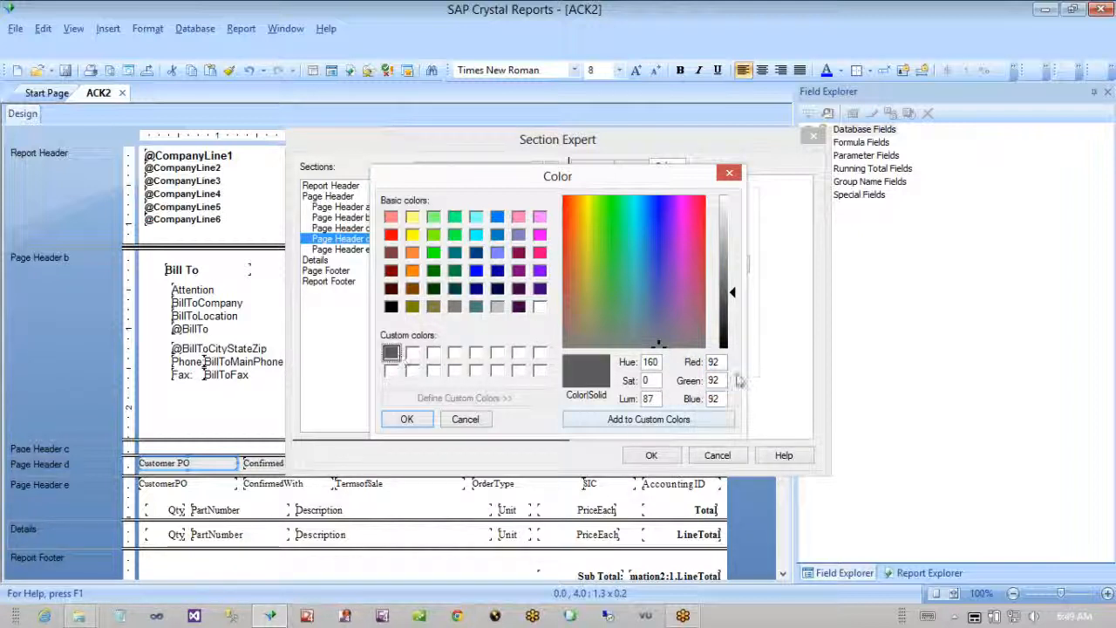
left_click(406, 420)
left_click(651, 455)
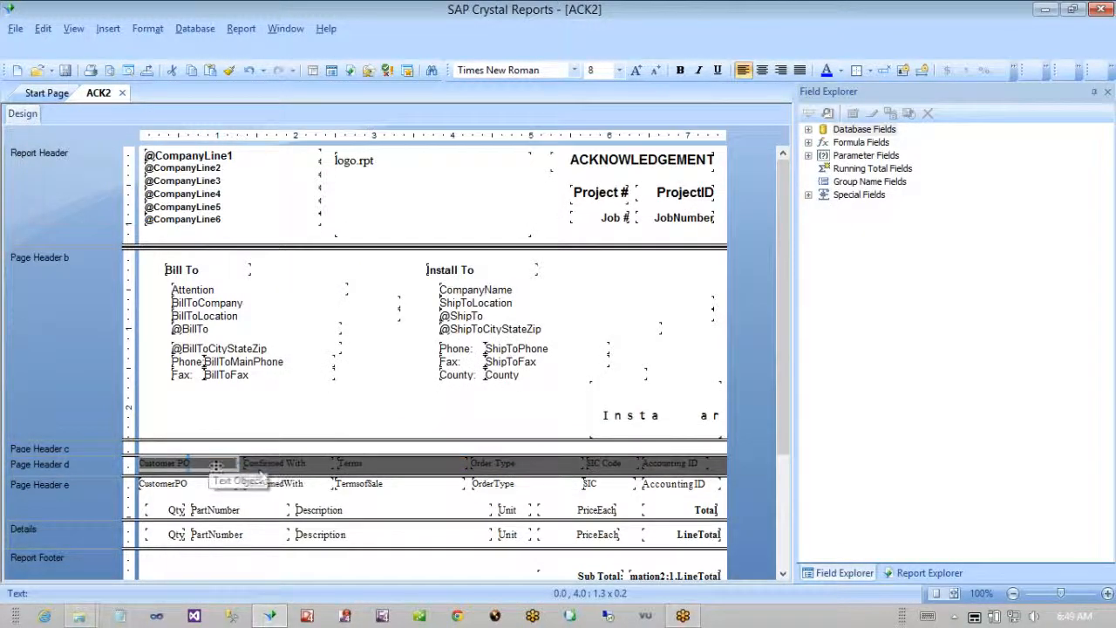
- Set the font color of all six labels in Page Header d, from Customer PO to Accounting ID, to white
left_click(273, 463, "ctrl")
left_click(354, 462, "ctrl")
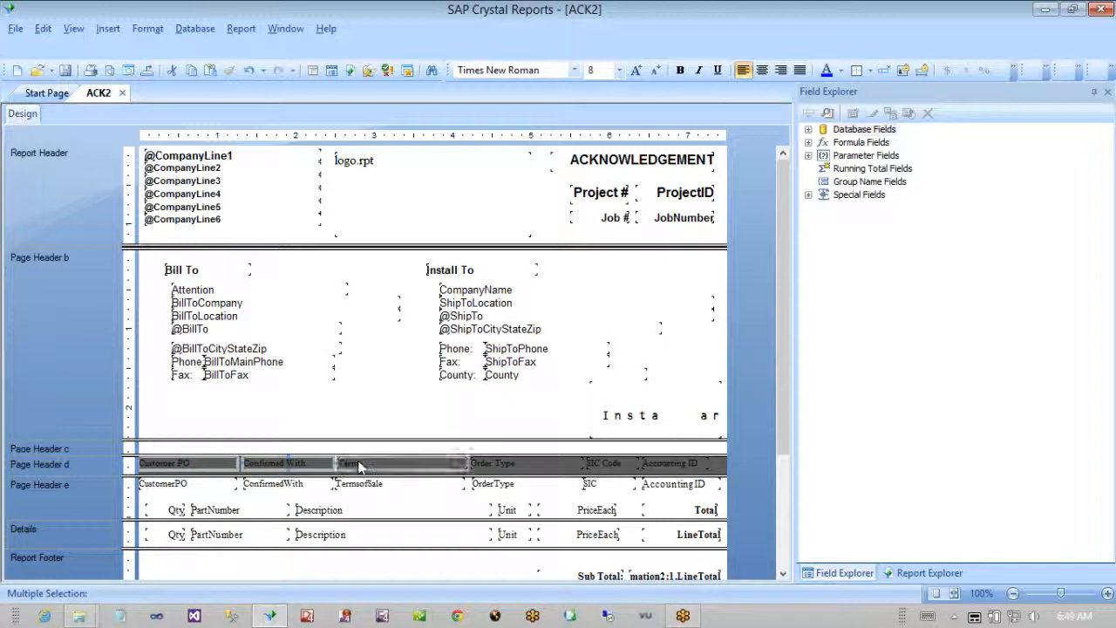
left_click(493, 463, "ctrl")
left_click(604, 463, "ctrl")
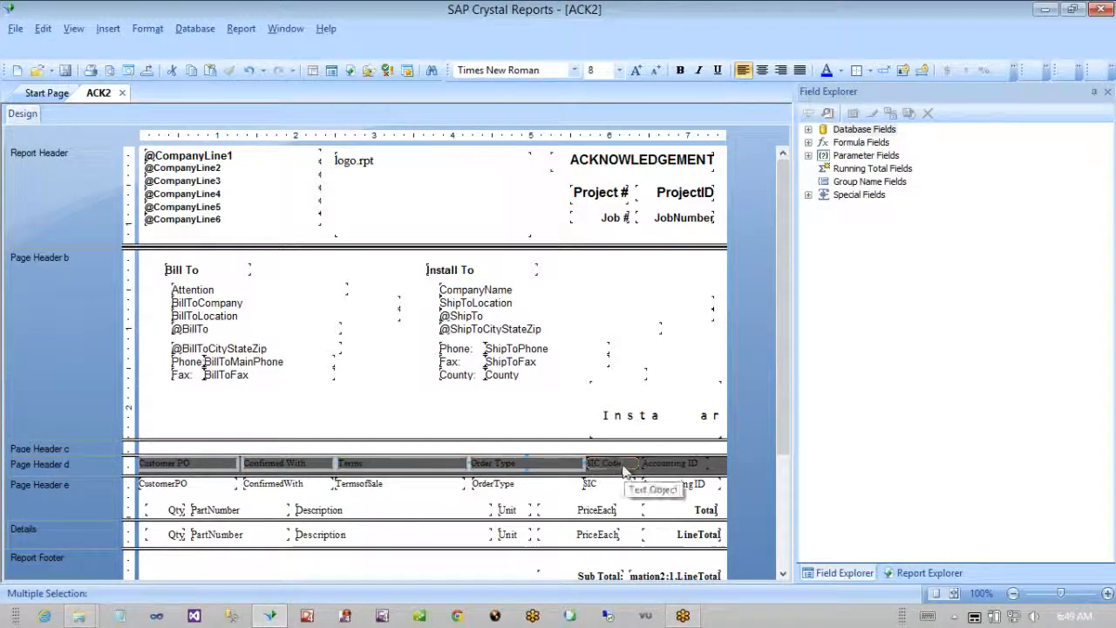
left_click(676, 463, "ctrl")
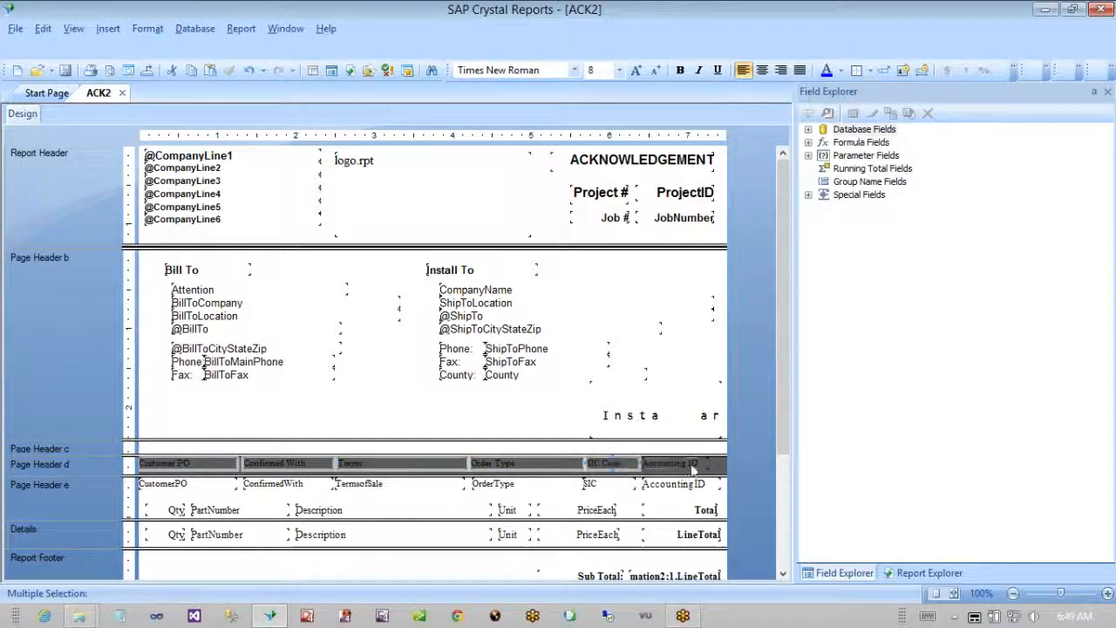
left_click(838, 71)
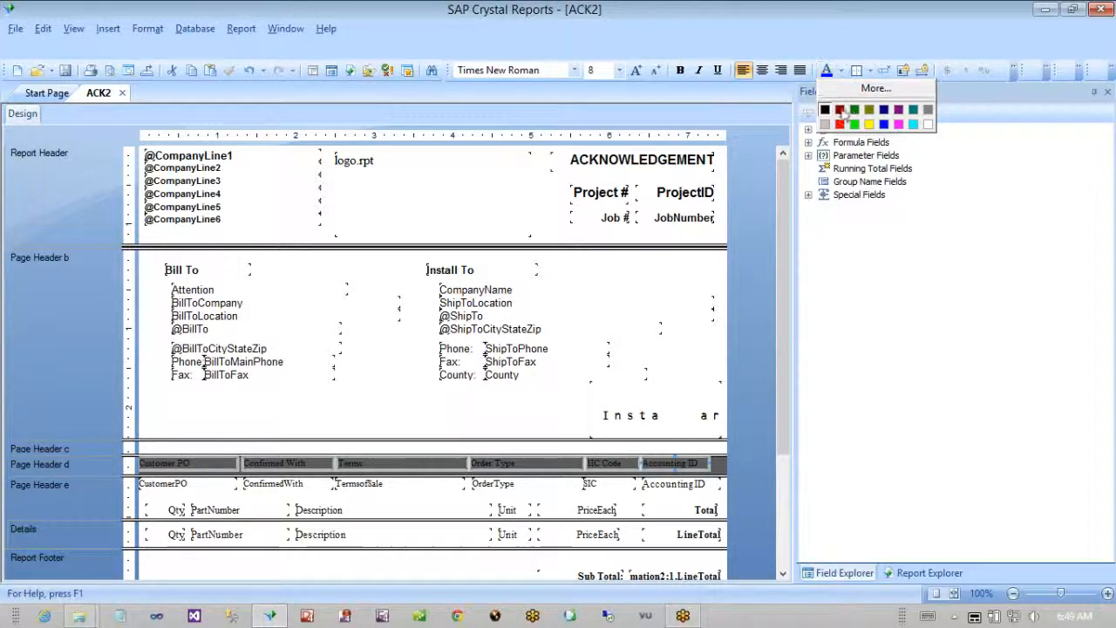
left_click(930, 125)
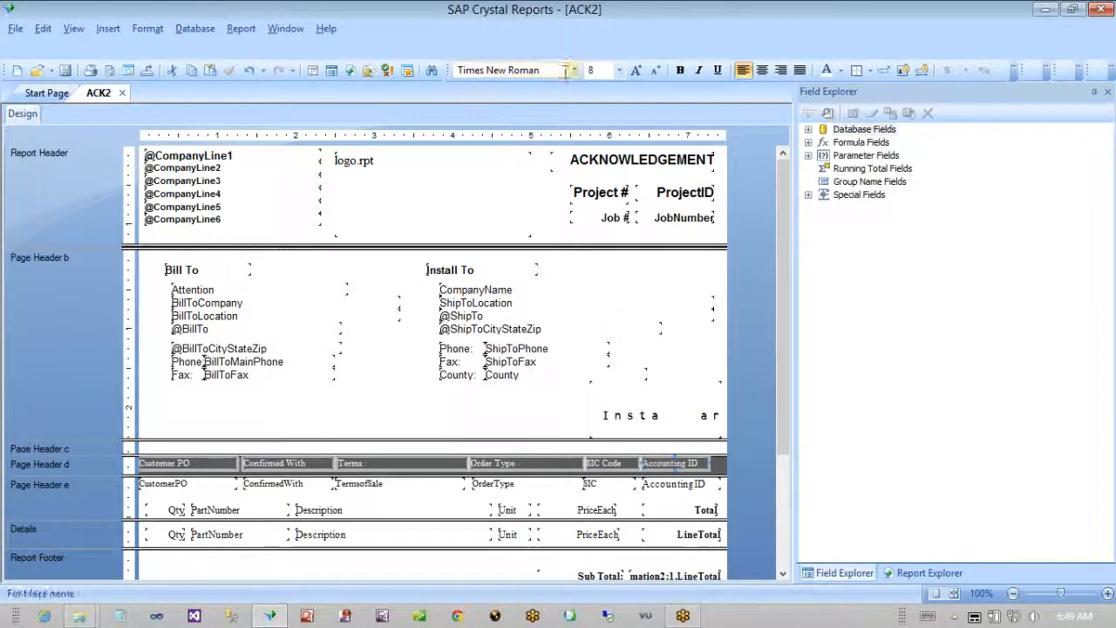
- Set the font of the selected Page Header d labels to Century Gothic
left_click(523, 72)
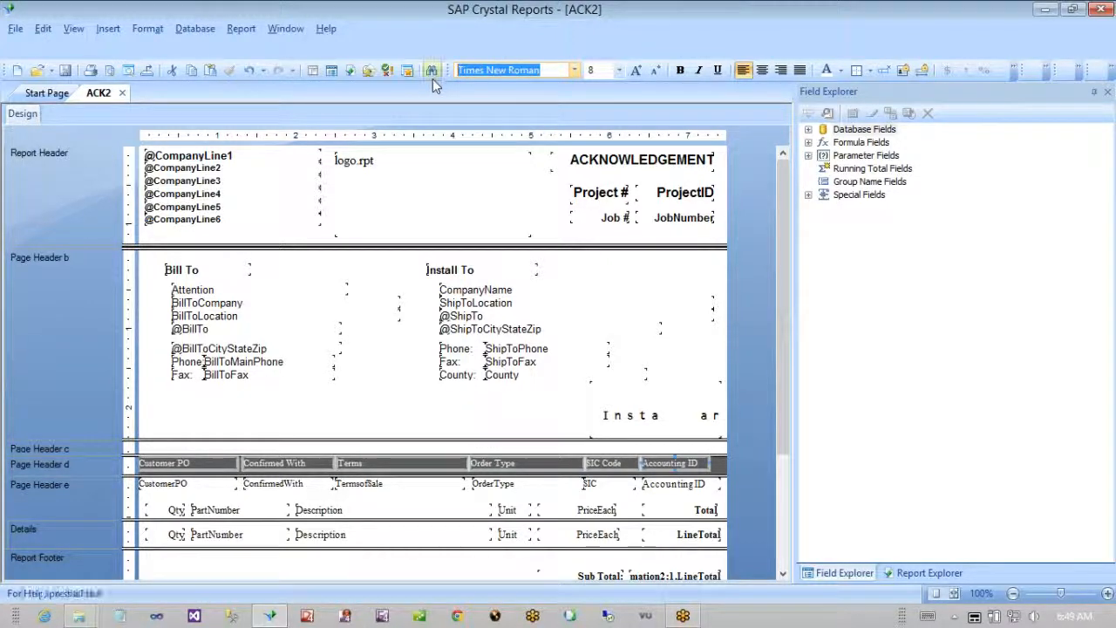
type("Cen")
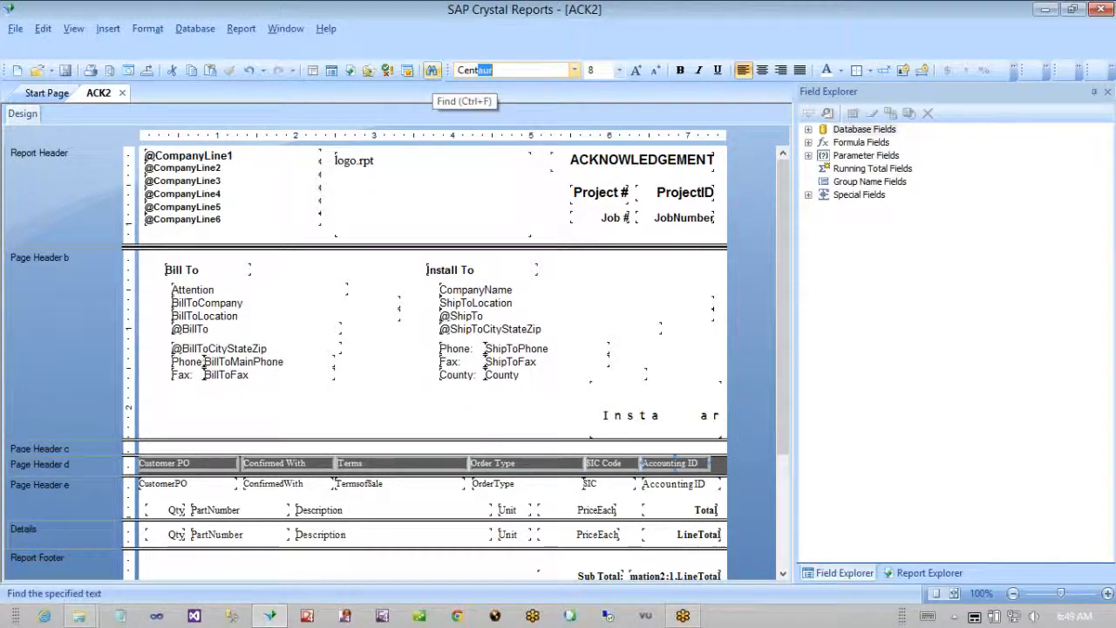
type("tury Gothic")
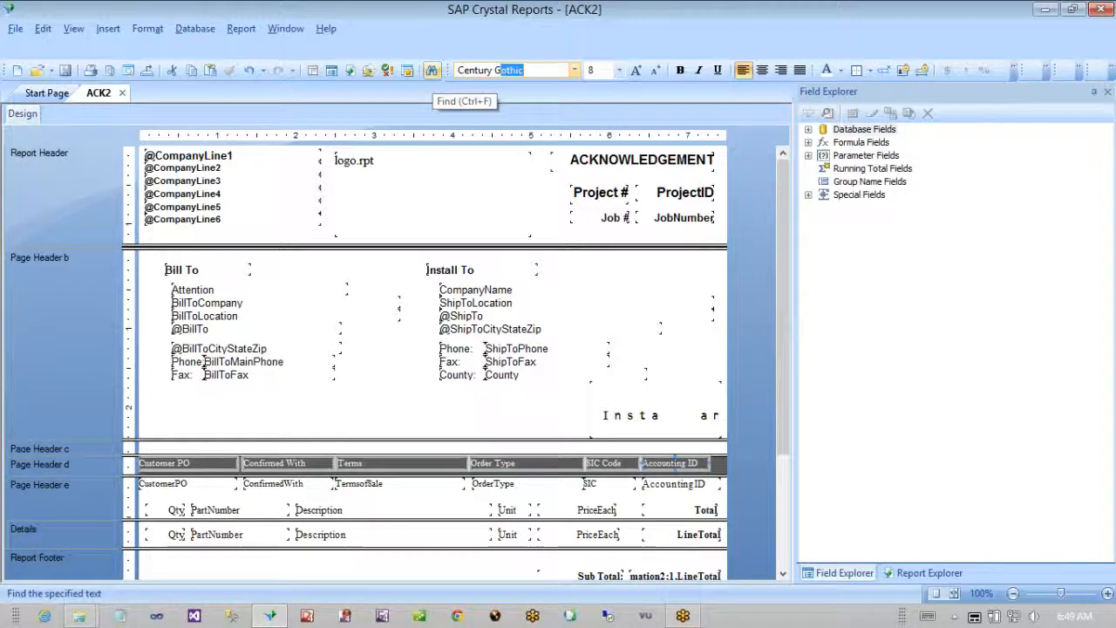
key("Return")
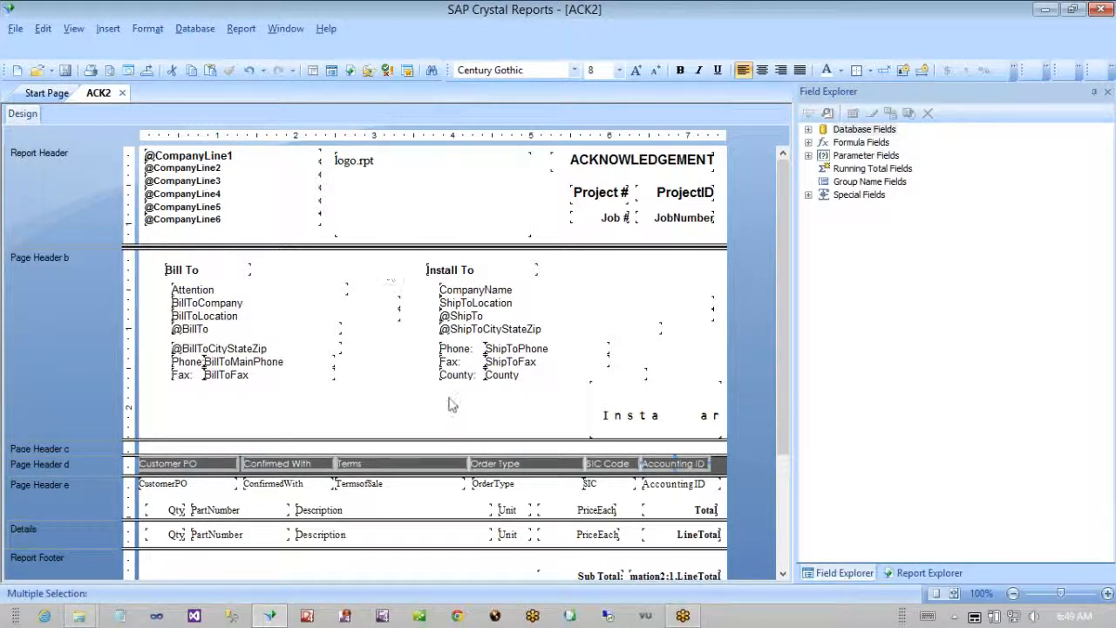
- Shrink the empty Page Header c section to a thin strip above the dark label band
left_click(615, 415, "ctrl")
left_click(452, 450)
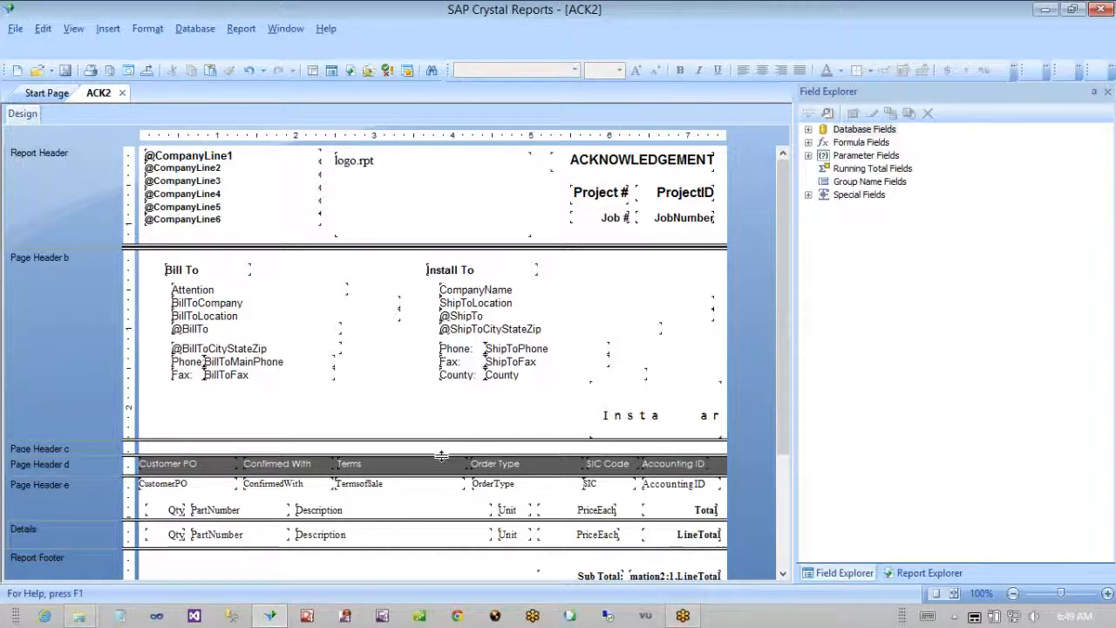
left_click_drag(441, 454, 441, 442)
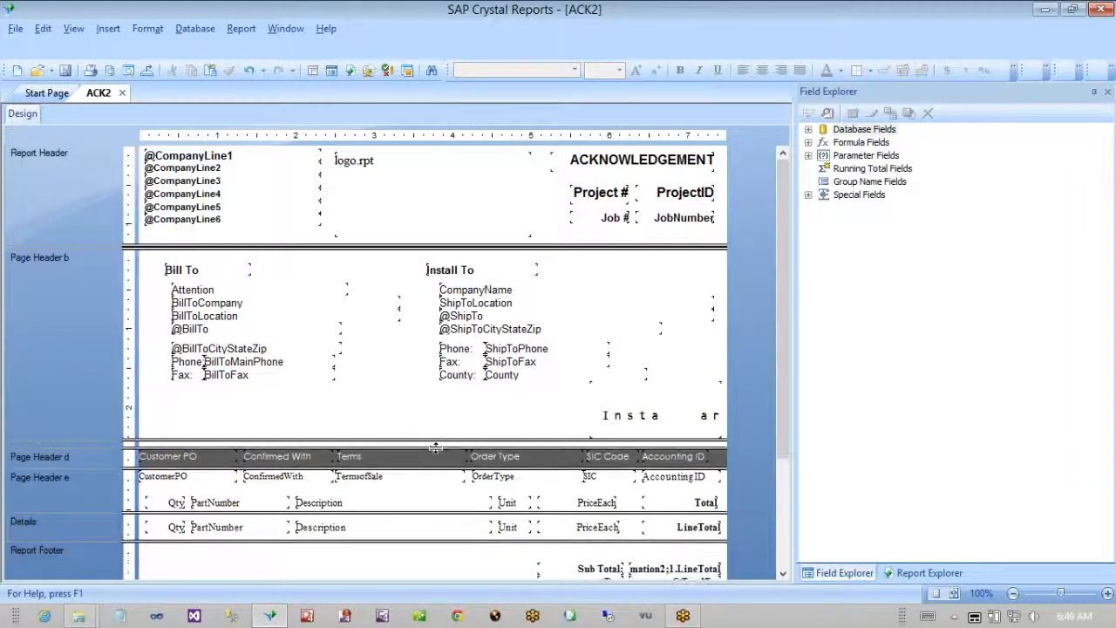
- Replace the Customer PO label's text in Page Header d with the uppercase CUSTOMER PO
left_click(174, 457)
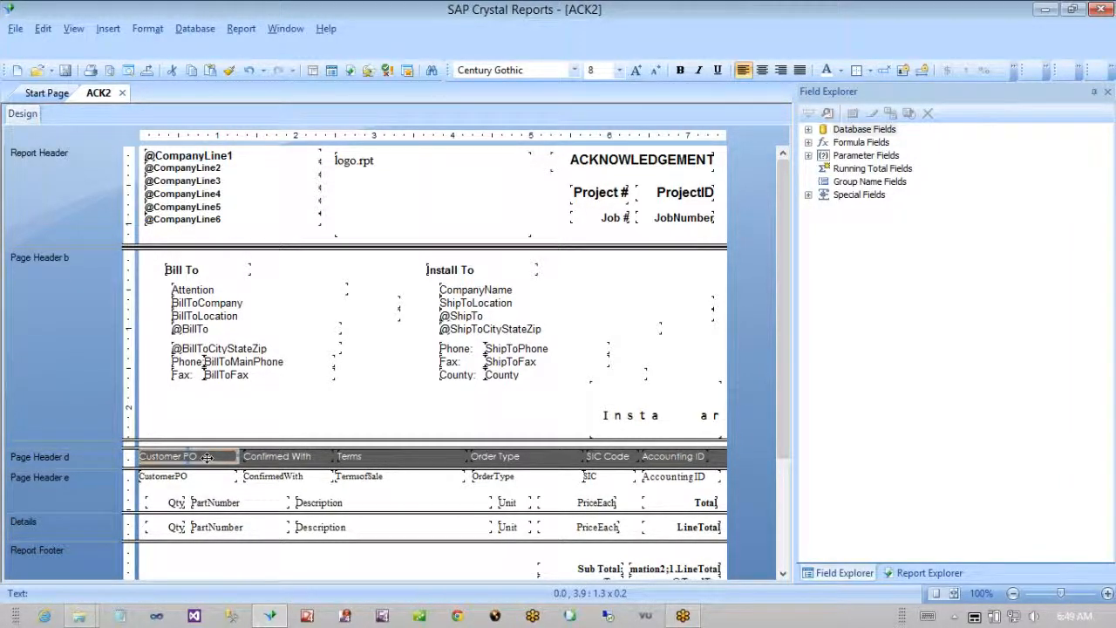
double_click(169, 458)
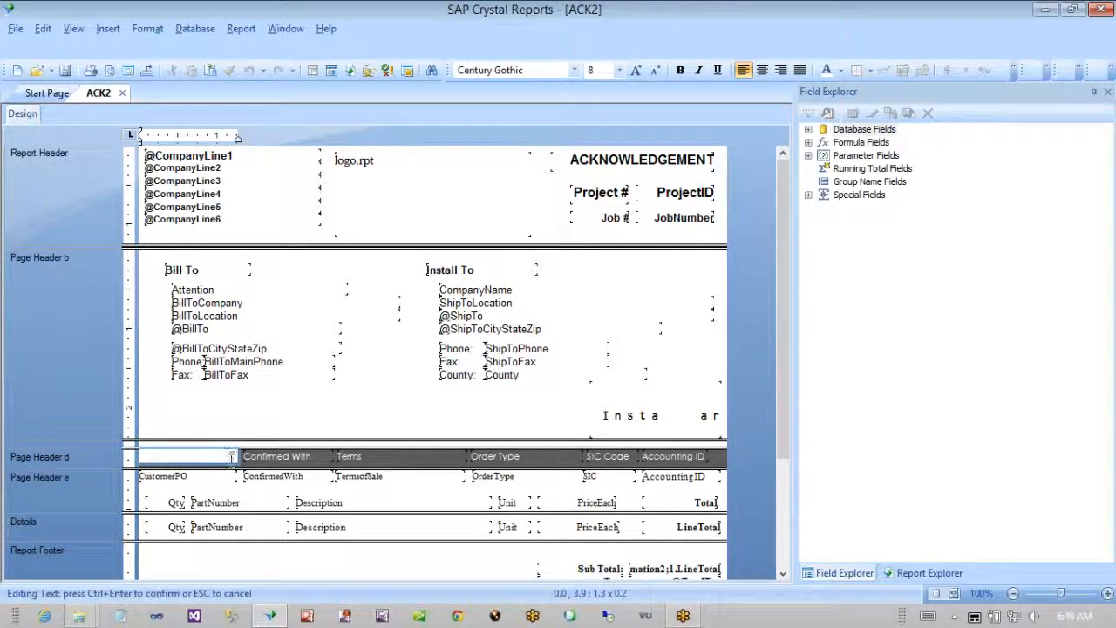
key("ctrl+a")
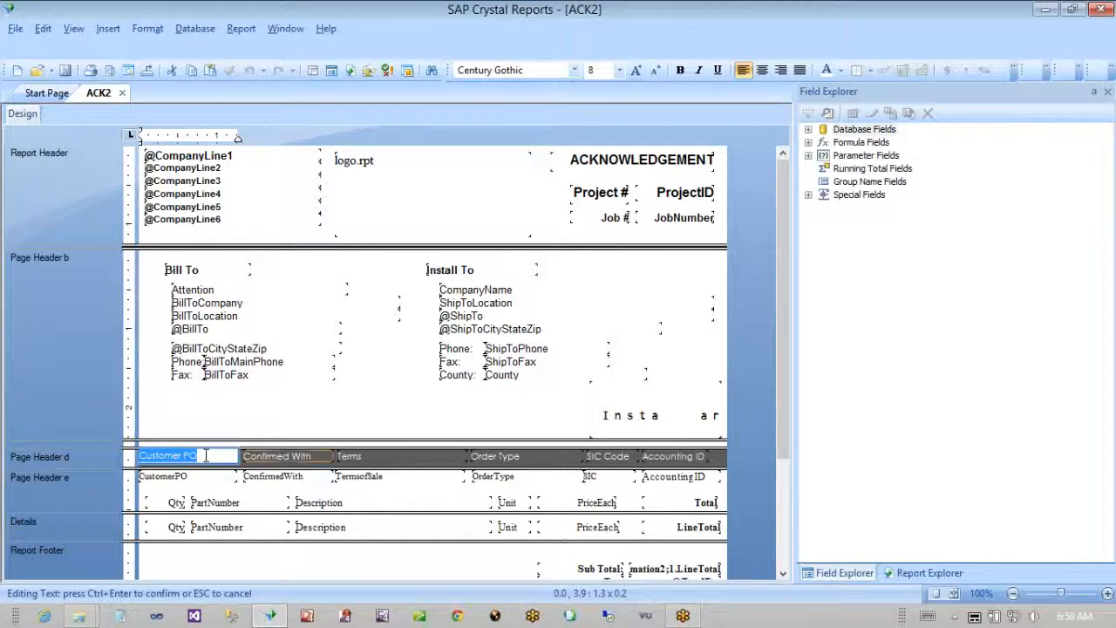
key("BackSpace")
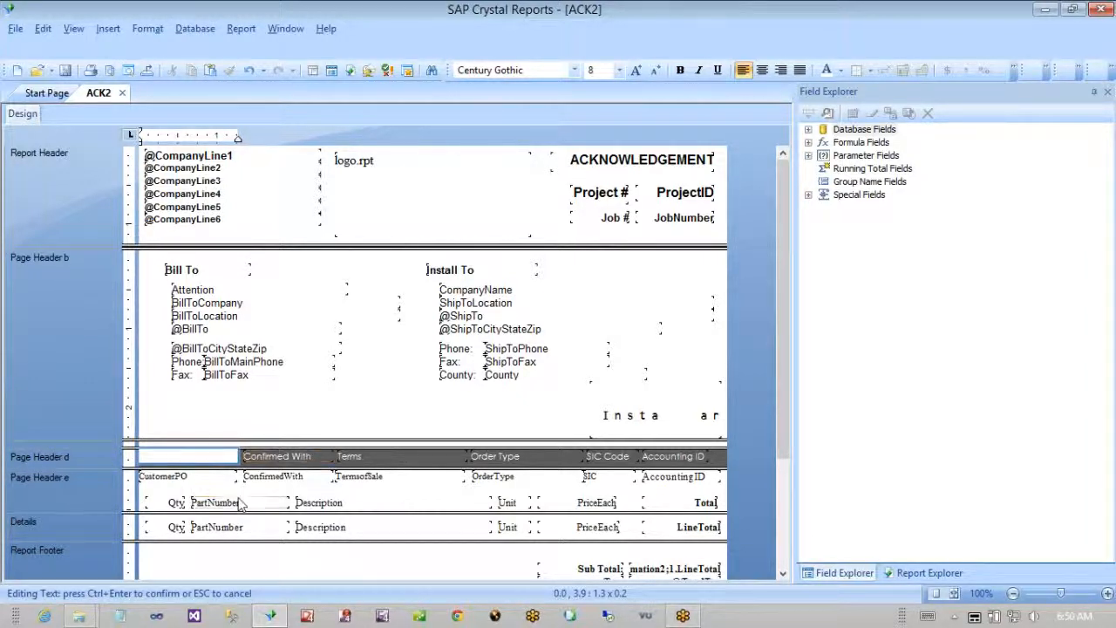
key("Escape")
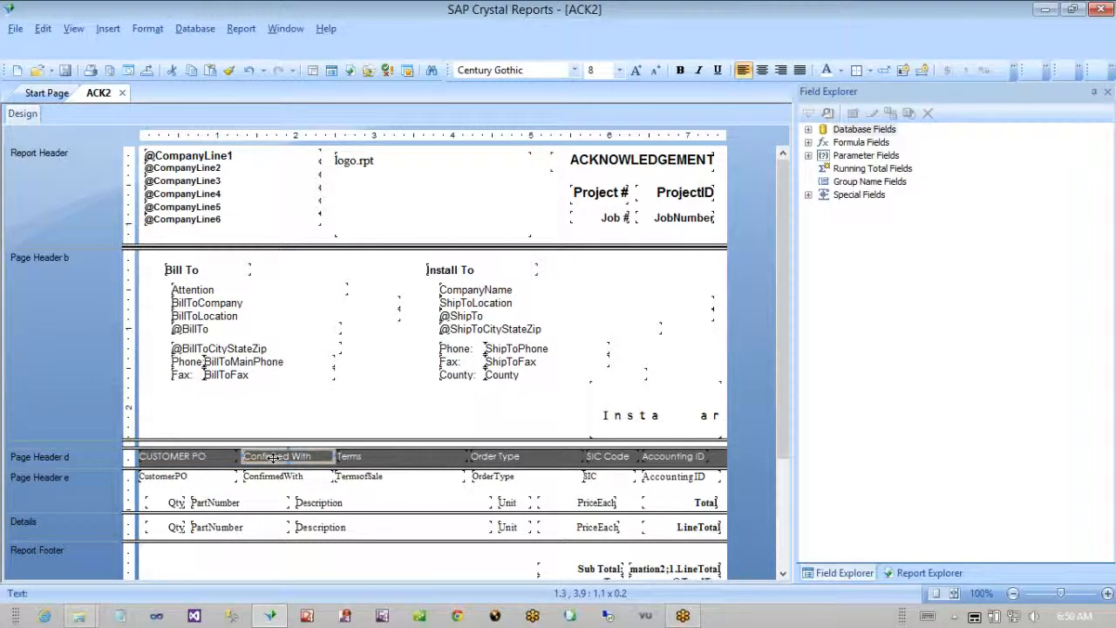
- Replace the Confirmed With label's text in Page Header d with the uppercase CONFIRMED WITH
double_click(287, 459)
key("ctrl+a")
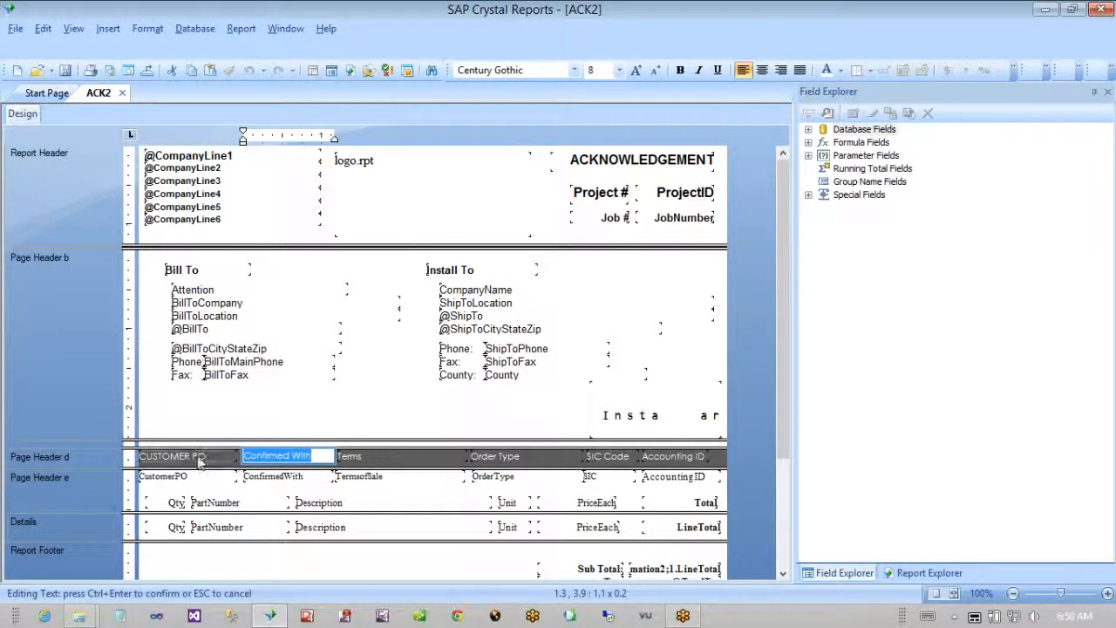
key("BackSpace")
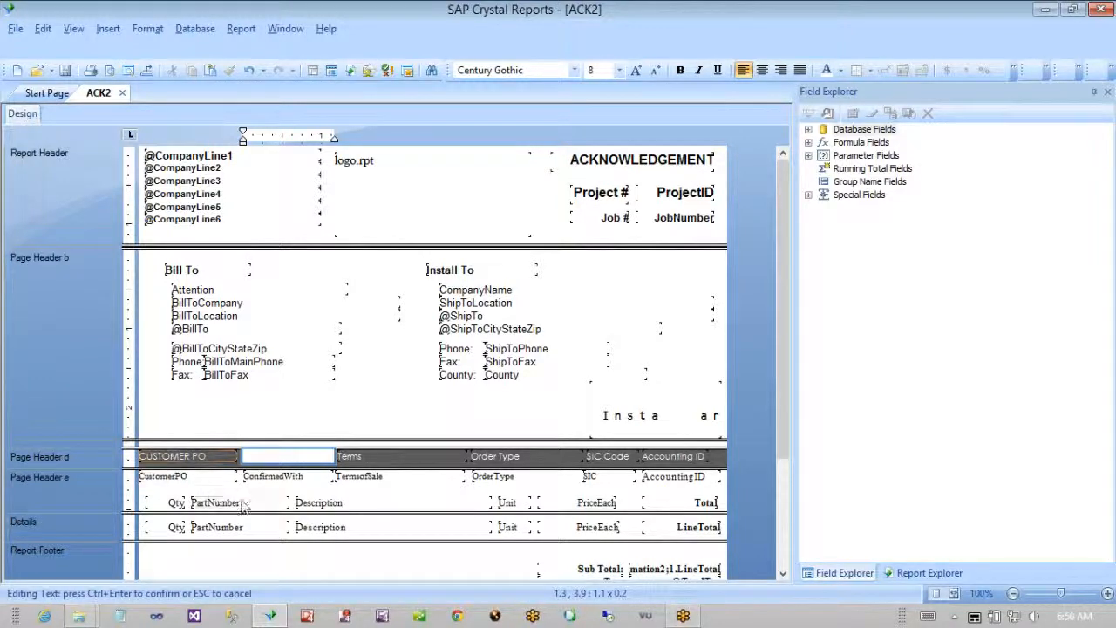
left_click(360, 475)
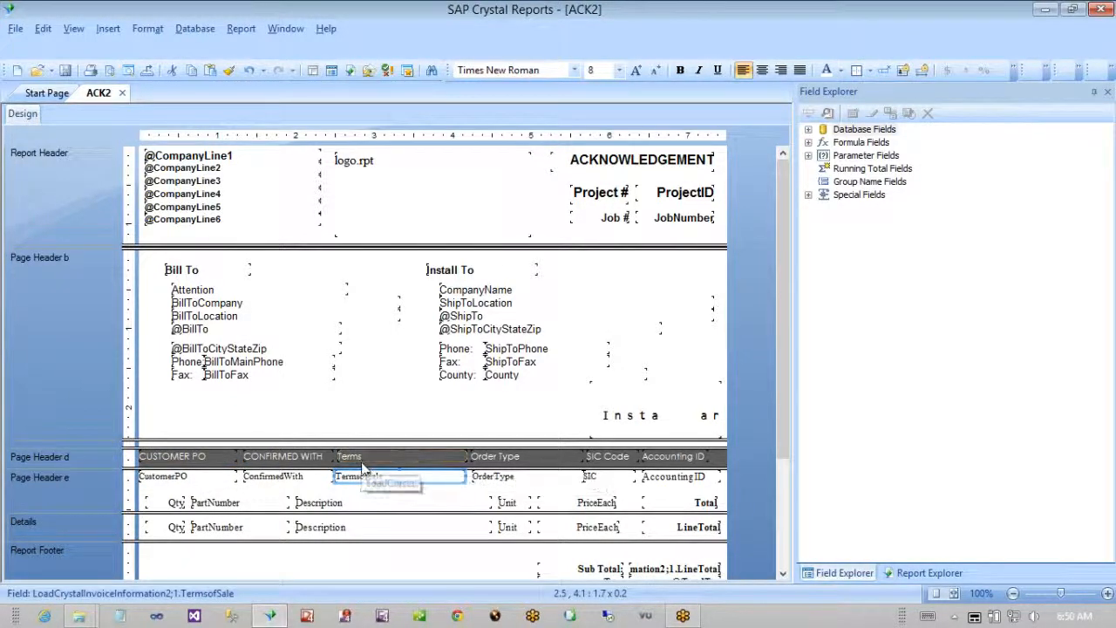
- Replace the Terms label's text in Page Header d with the uppercase TERMS
left_click(362, 456)
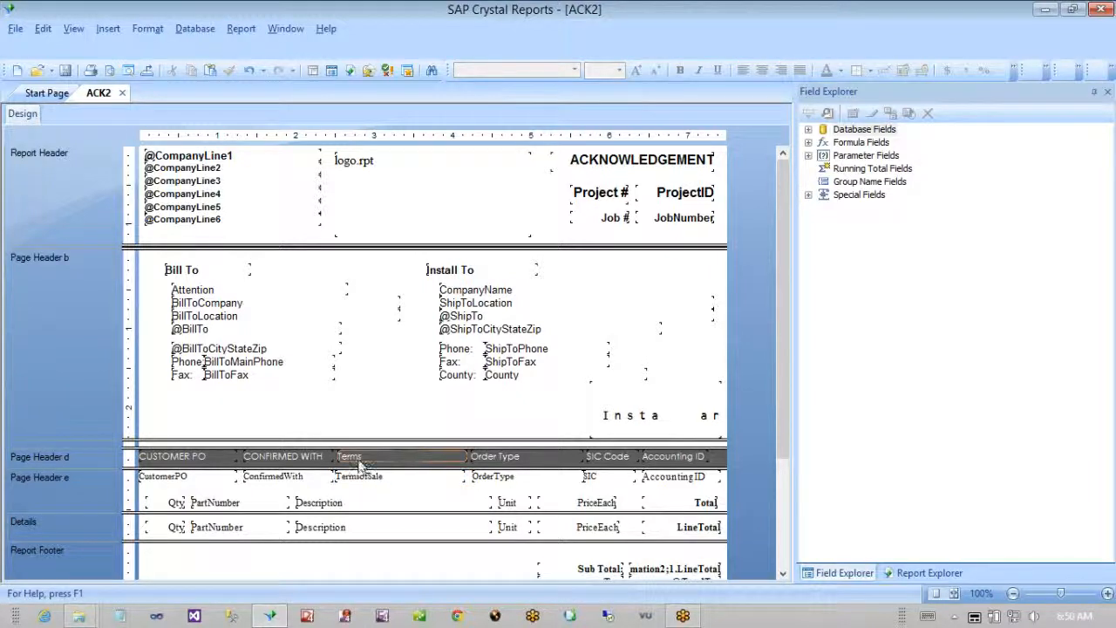
left_click(363, 456)
left_click_drag(427, 456, 331, 462)
type("TE")
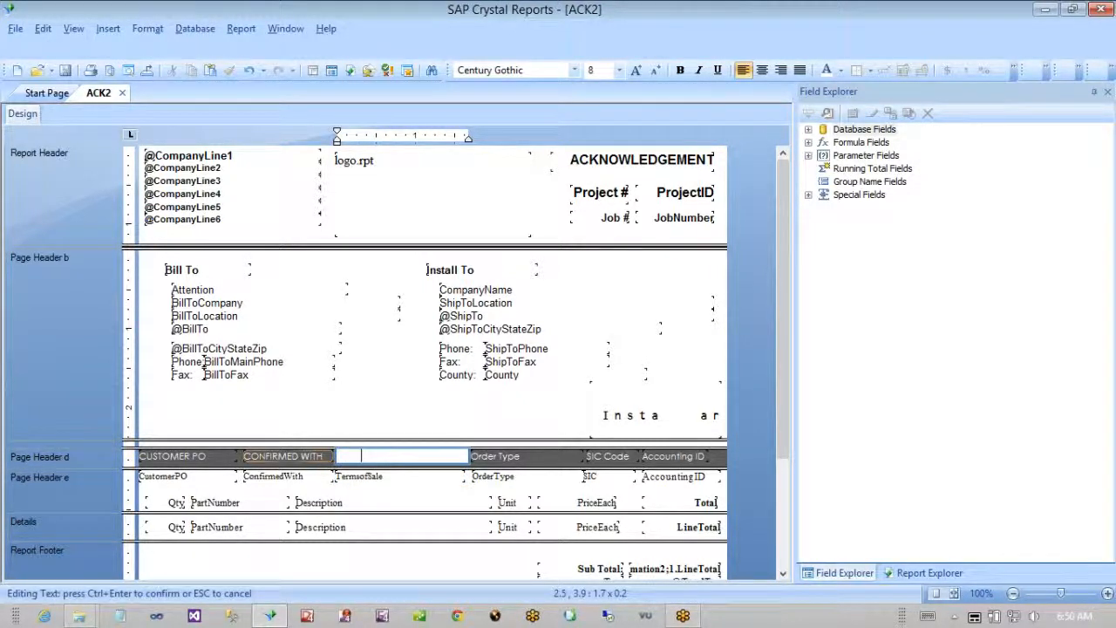
type("RMS")
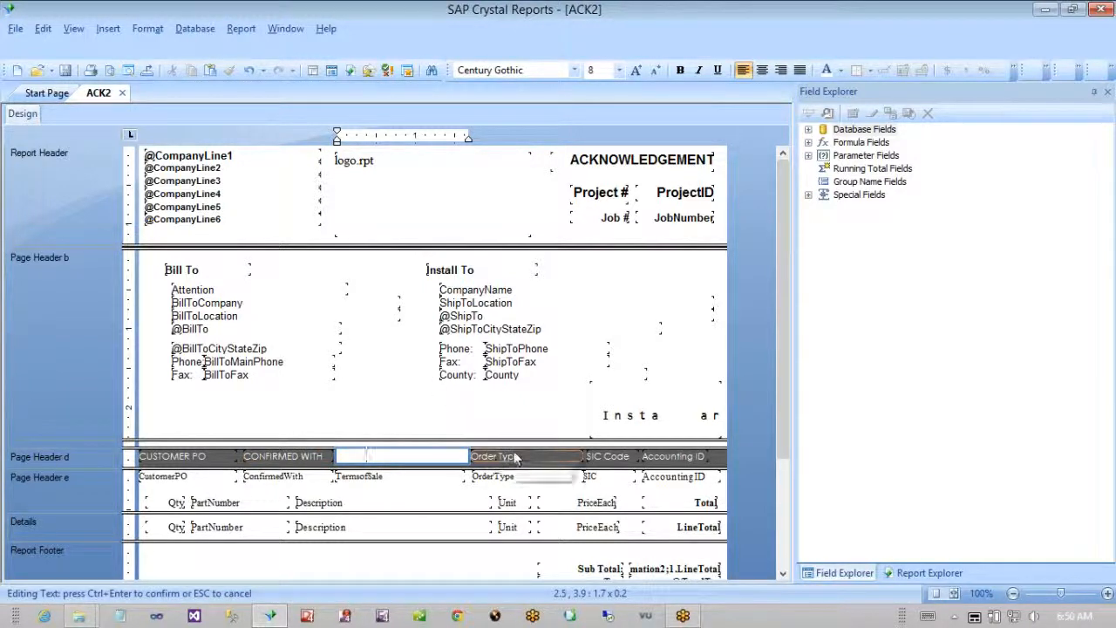
- Replace the Order Type label's text in Page Header d with the uppercase ORDER TYPE
double_click(514, 455)
left_click_drag(562, 454, 453, 469)
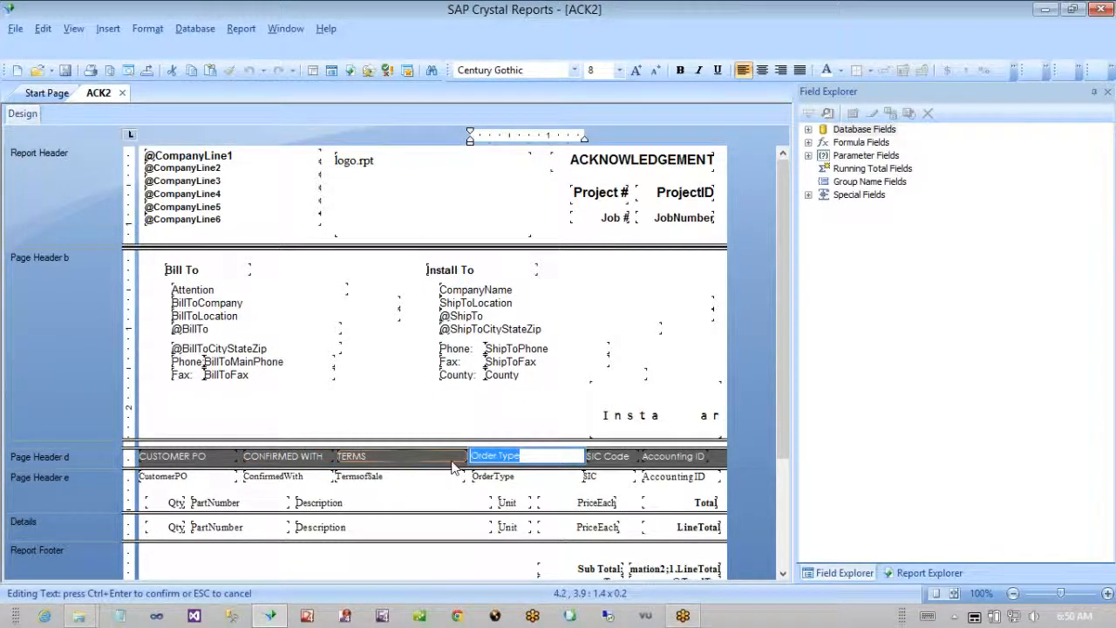
type("OR")
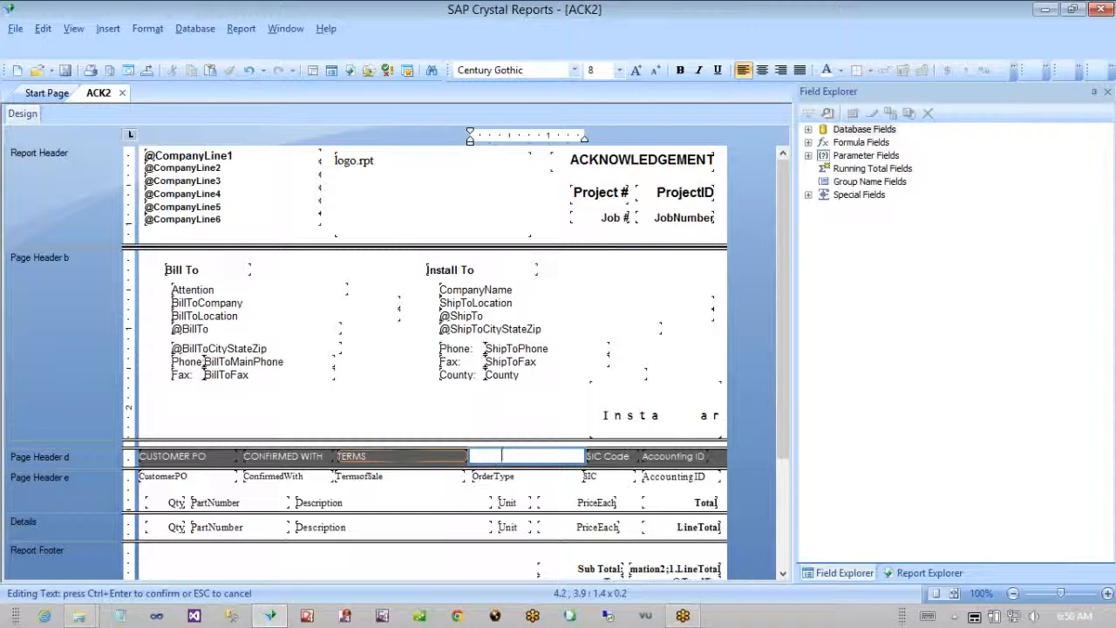
type("DER TYPE")
left_click(601, 456)
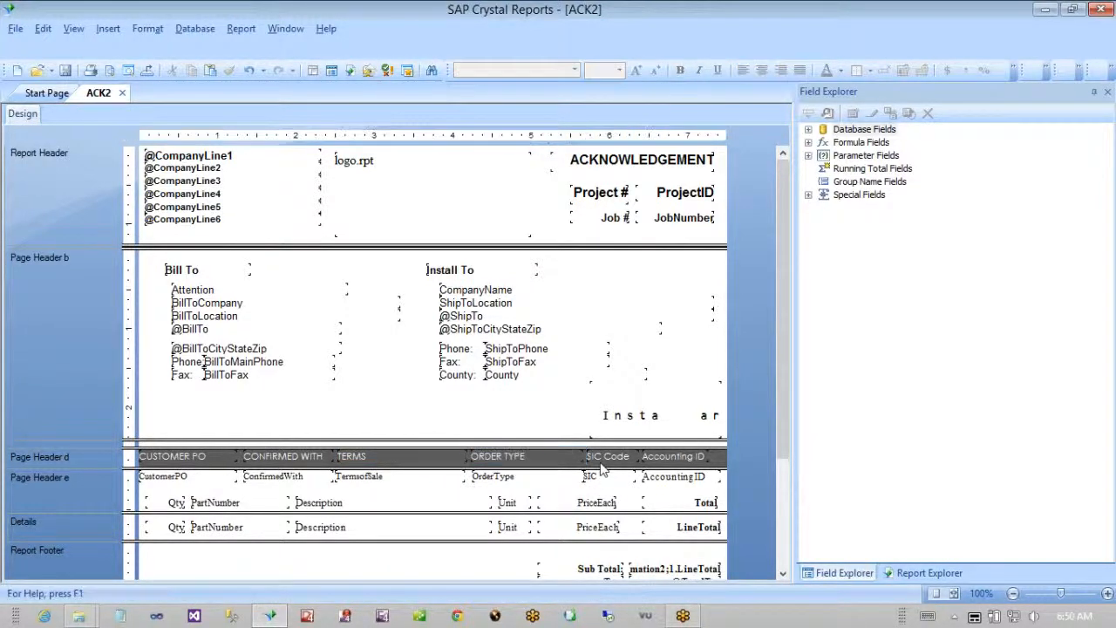
- Check the Suppress option for the SIC and Accounting ID labels and fields, and delete all four objects from Page Headers d and e
double_click(601, 457)
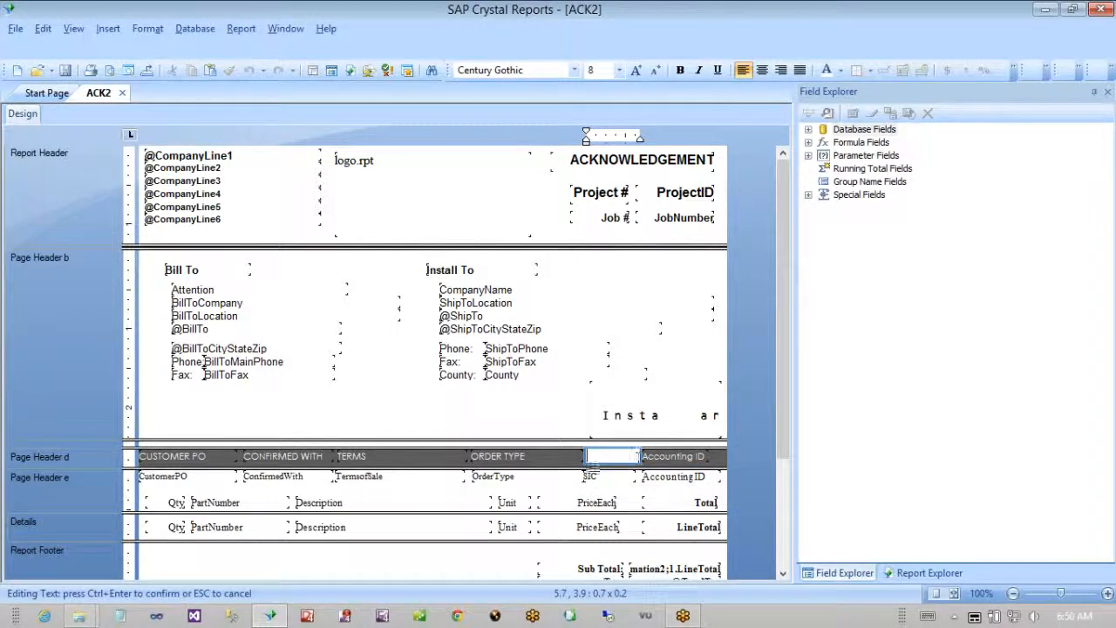
left_click(610, 475)
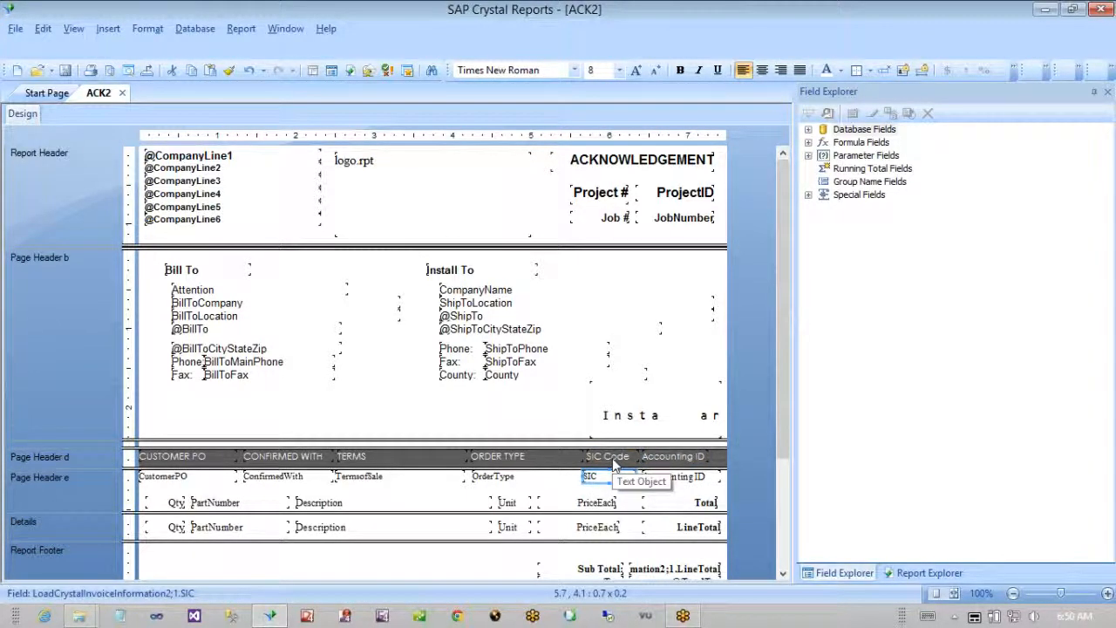
left_click(611, 456, "ctrl")
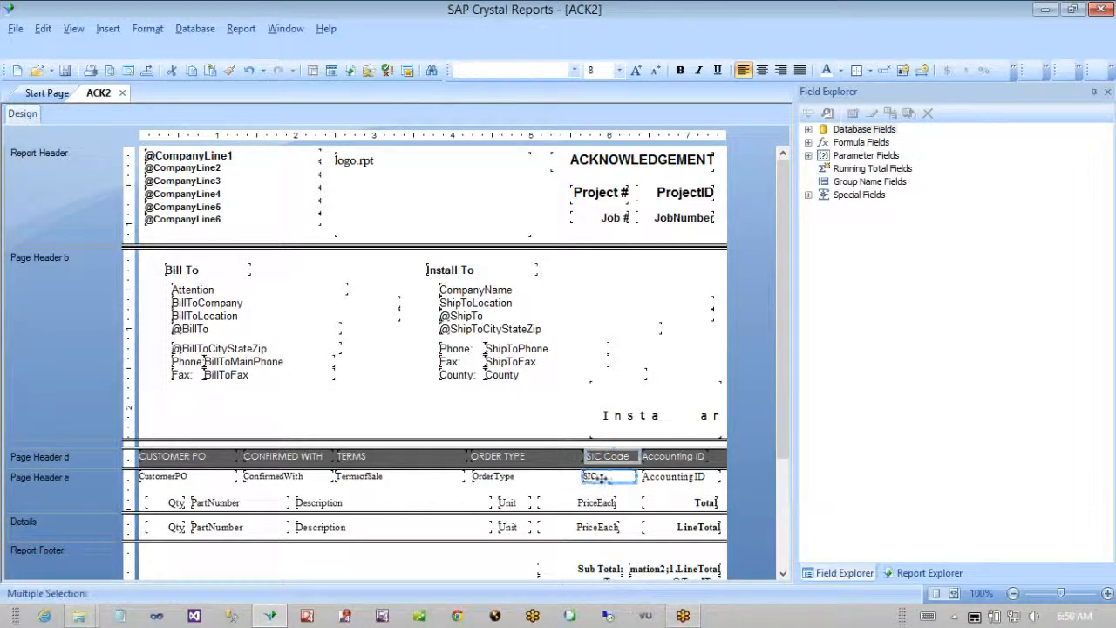
left_click(663, 474, "ctrl")
left_click(657, 457, "ctrl")
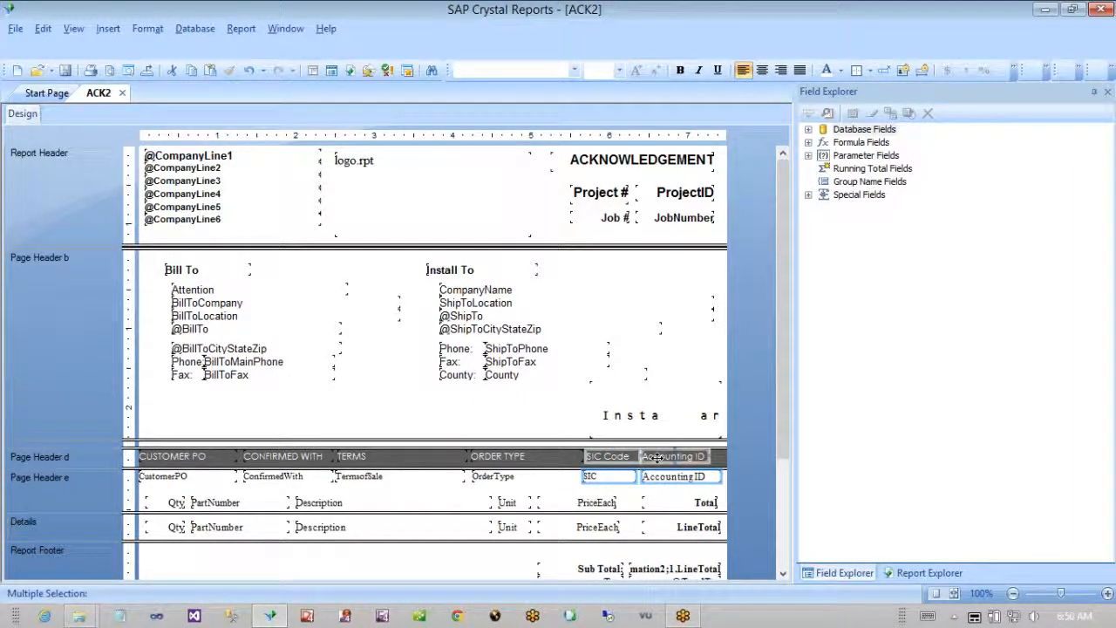
right_click(656, 457)
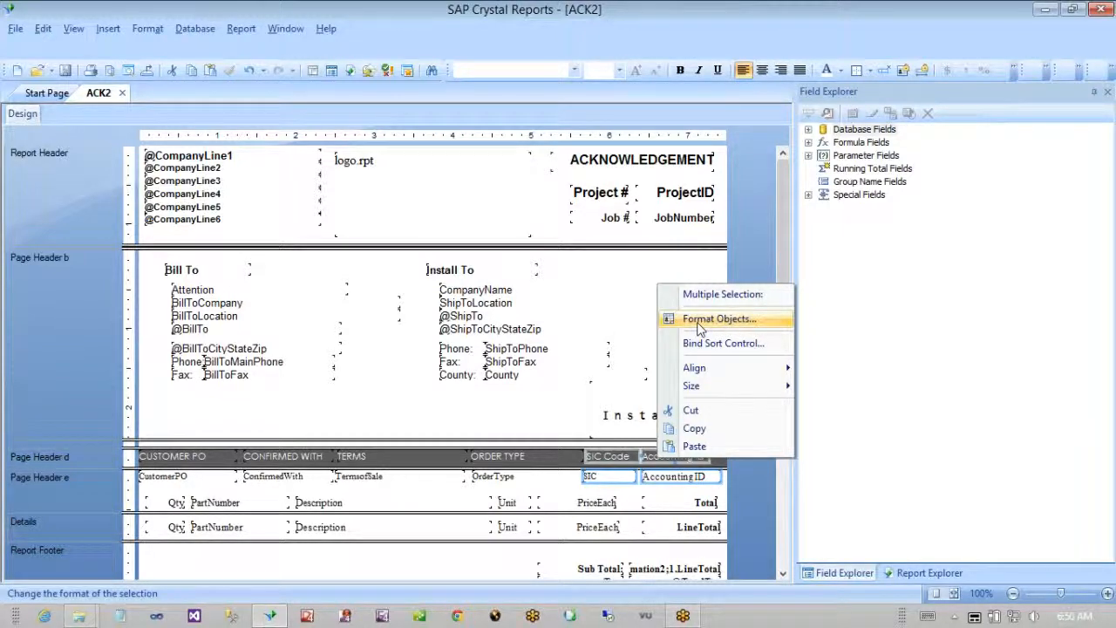
left_click(700, 319)
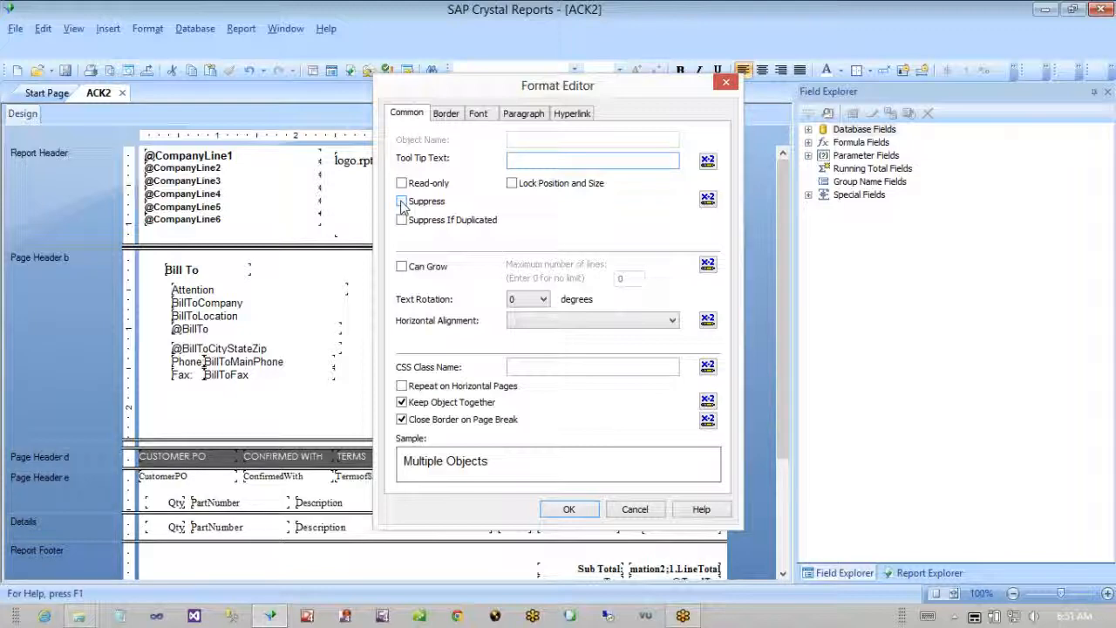
left_click(635, 509)
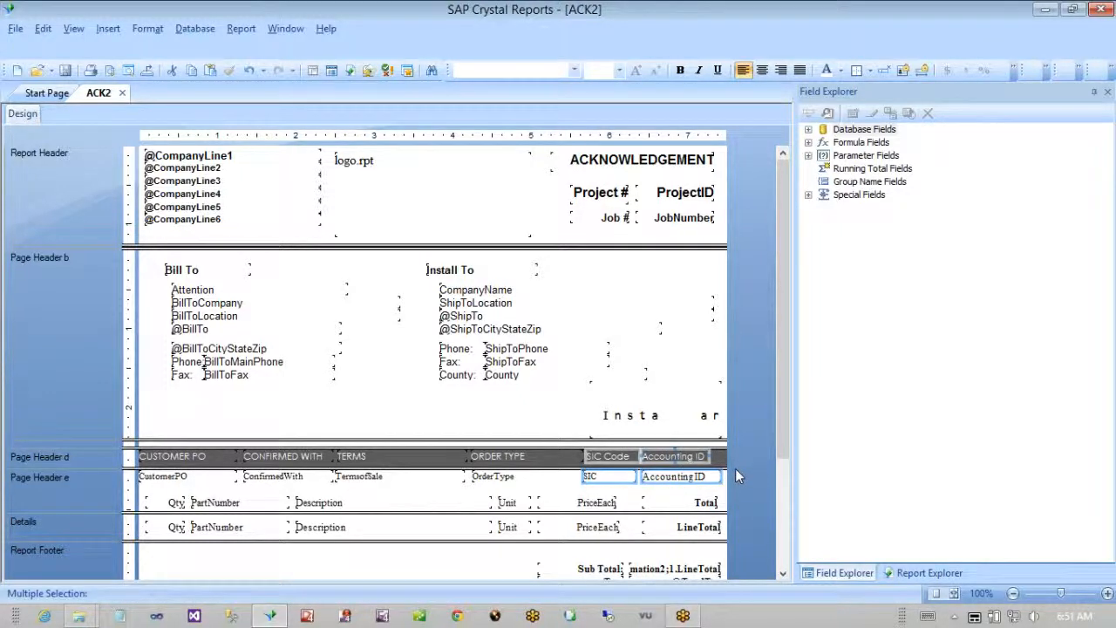
key("Delete")
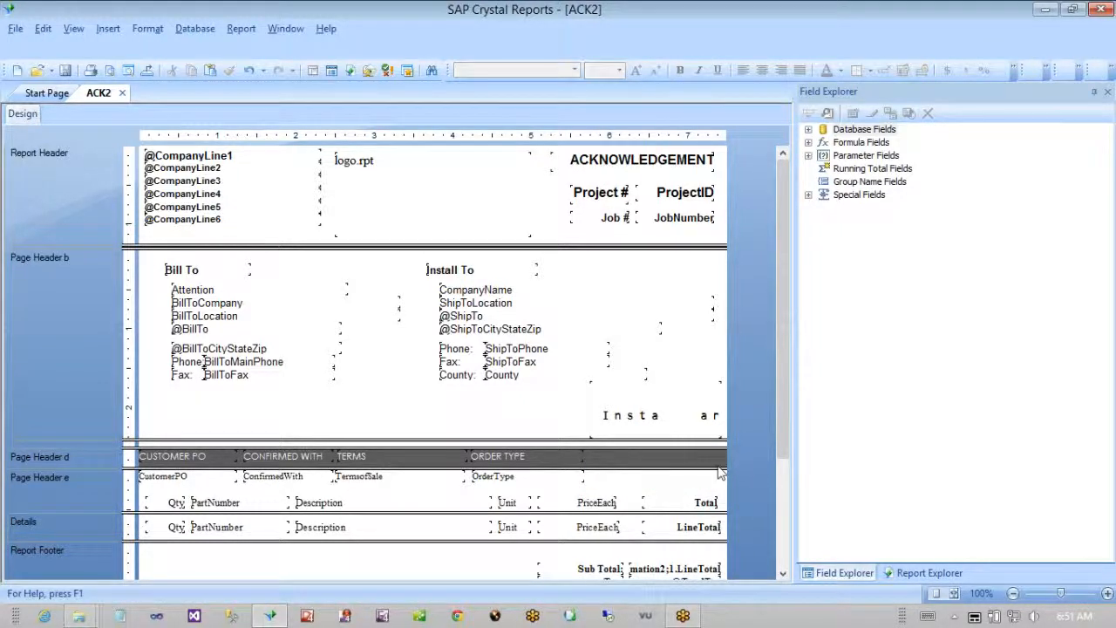
- Widen the ORDER TYPE label and the OrderType field below it together, extending their right edges slightly
left_click(565, 460)
left_click(535, 482, "ctrl")
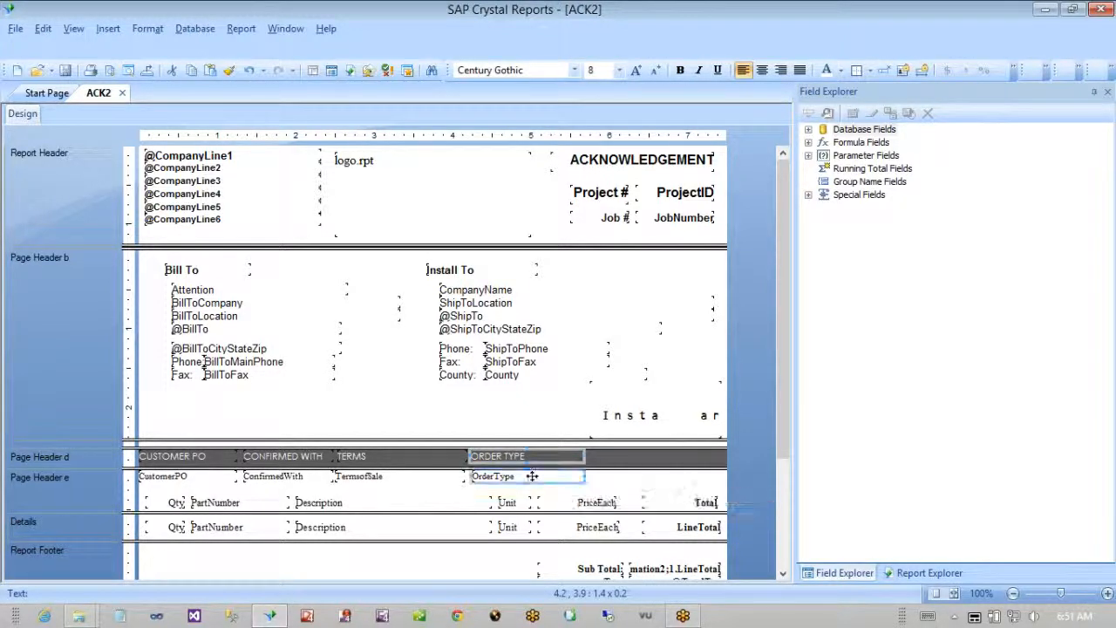
key("shift+Right")
key("shift+Right")
key("shift+Right")
key("shift+Right")
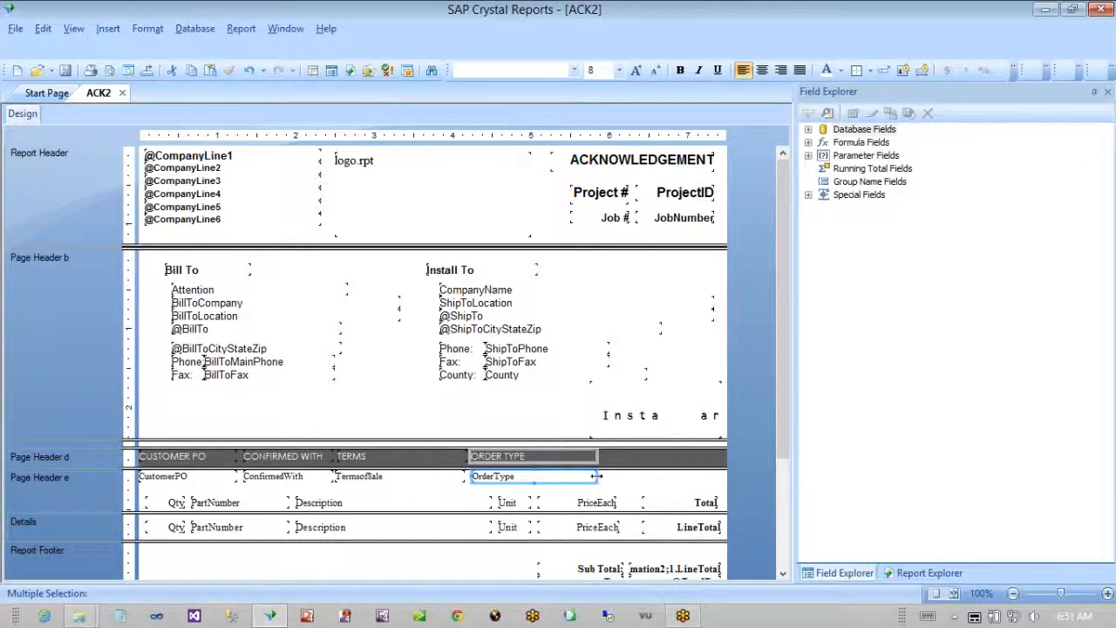
- Move the ORDER TYPE label and the OrderType field together to the right end of Page Headers d and e
key("Right")
key("Right")
key("Right")
key("Right")
key("Right")
key("Right")
key("Right")
key("Right")
key("Right")
key("Right")
key("Right")
key("Right")
key("Right")
key("Right")
key("Right")
key("Right")
key("Right")
key("Right")
key("Right")
key("Right")
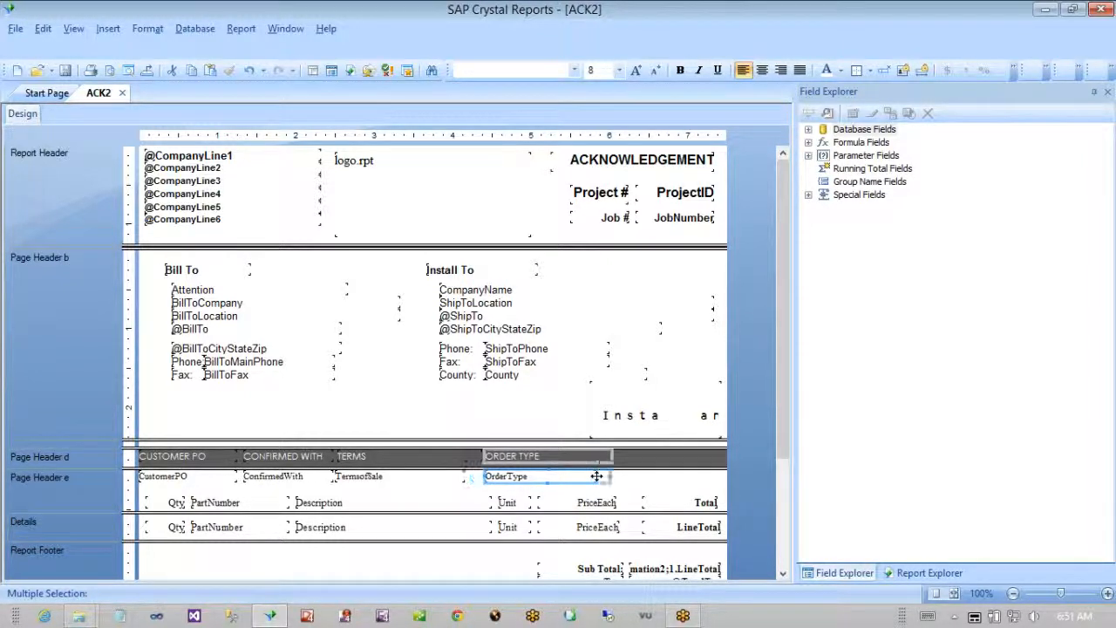
key("Right")
key("Right")
key("Right")
key("Right")
key("Right")
key("Right")
key("Right")
key("Right")
key("Right")
key("Right")
key("Right")
key("Right")
key("Right")
key("Right")
key("Right")
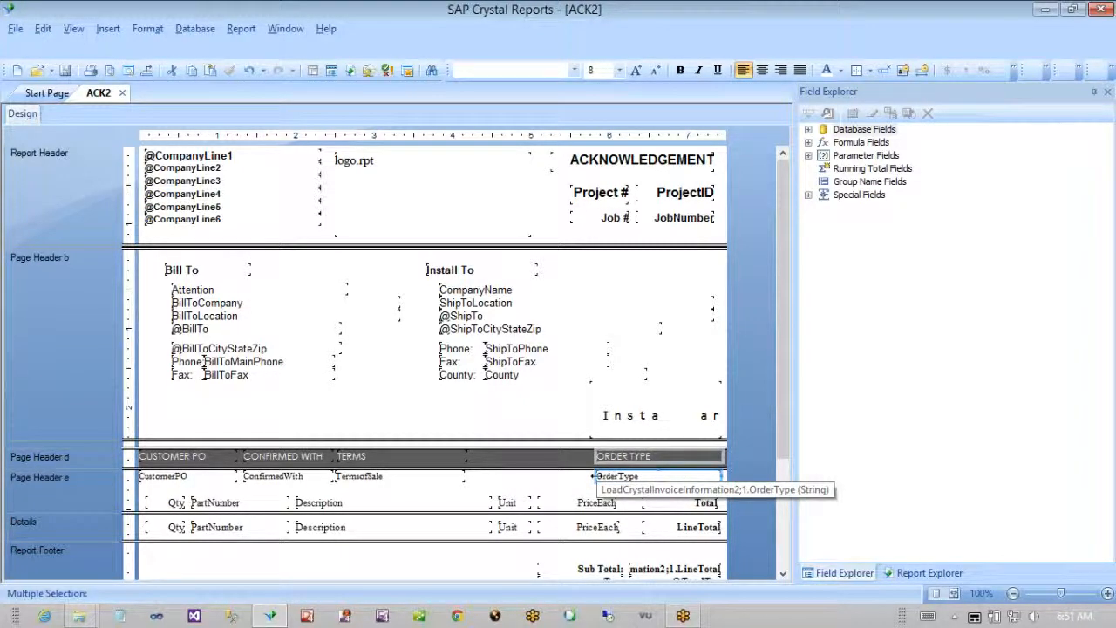
- Make the ORDER TYPE label and the OrderType field the same width and align their left edges
right_click(673, 453)
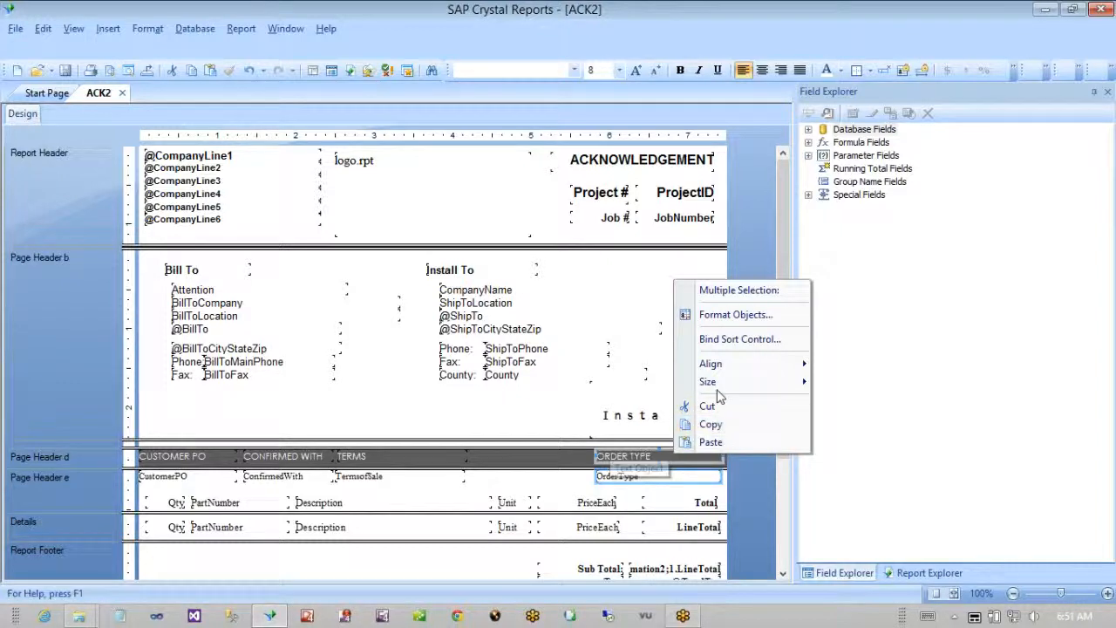
mouse_move(718, 382)
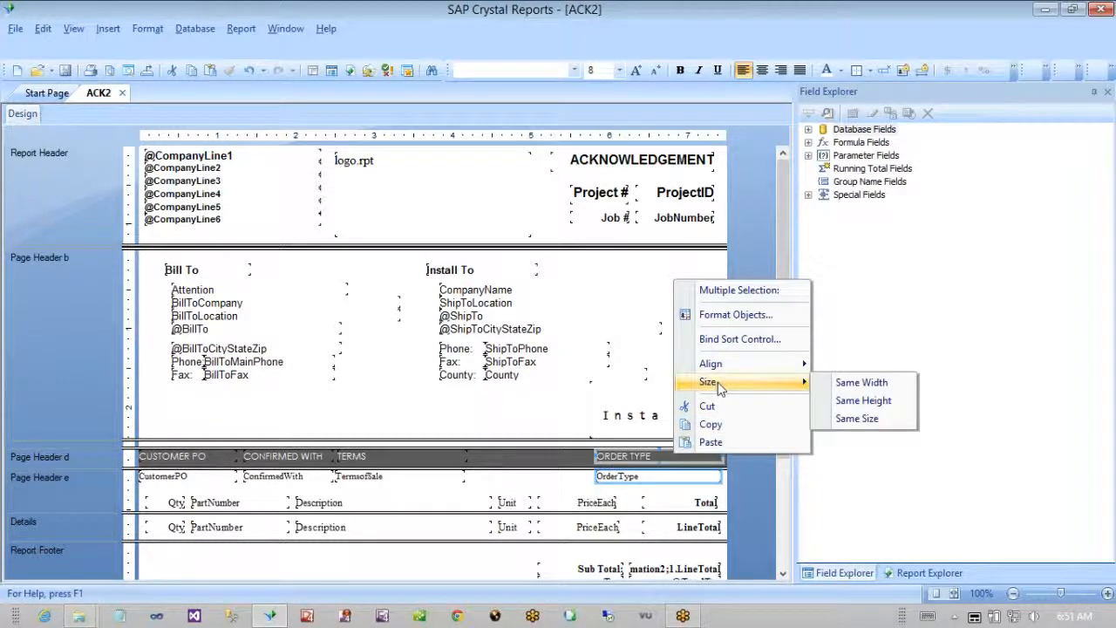
left_click(861, 384)
right_click(629, 453)
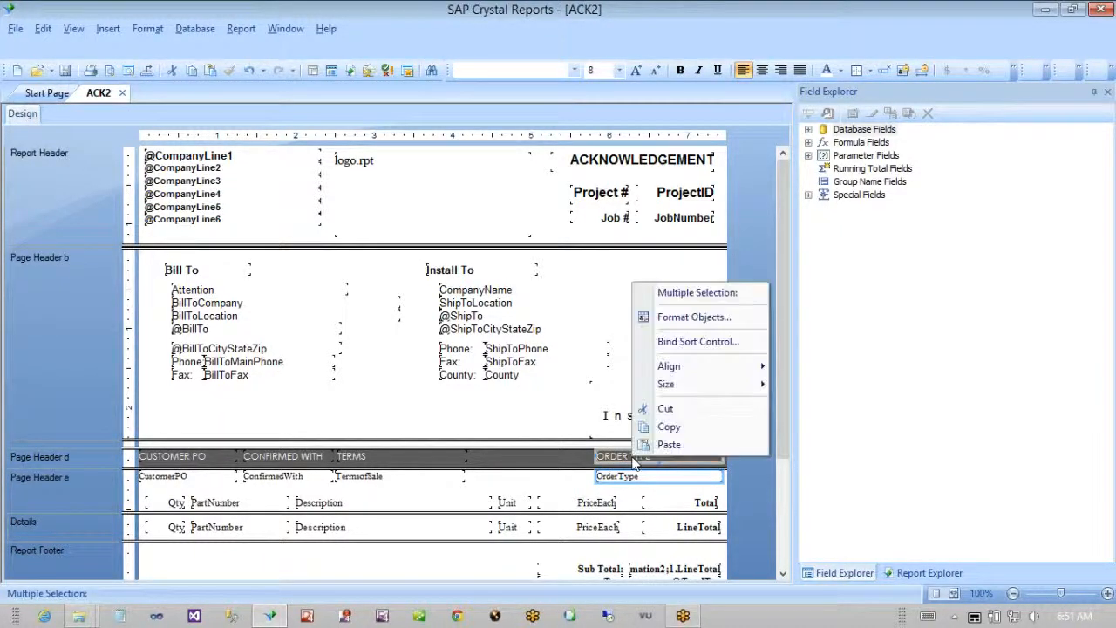
mouse_move(695, 370)
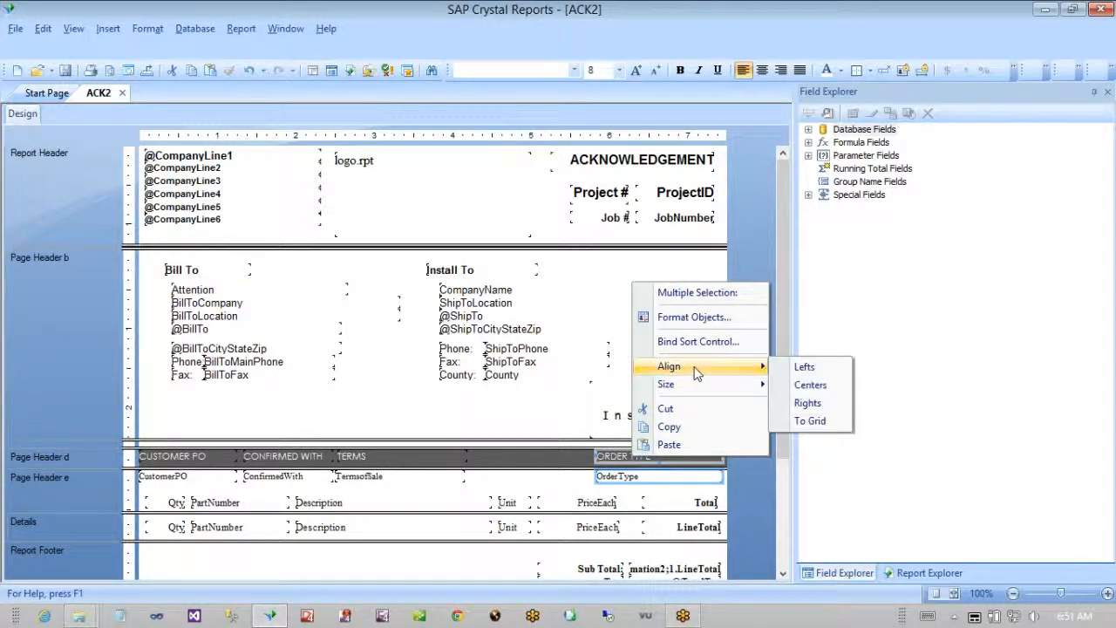
left_click(802, 370)
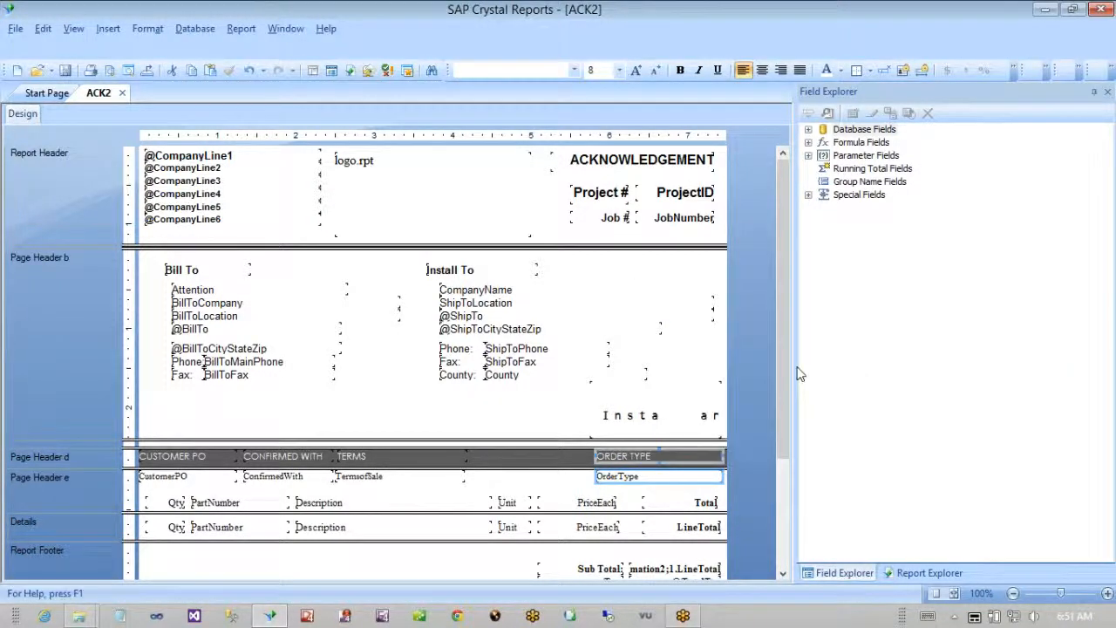
- Shift the TERMS label and TermsofSale field right and widen both to end just before the ORDER TYPE column
left_click(417, 459)
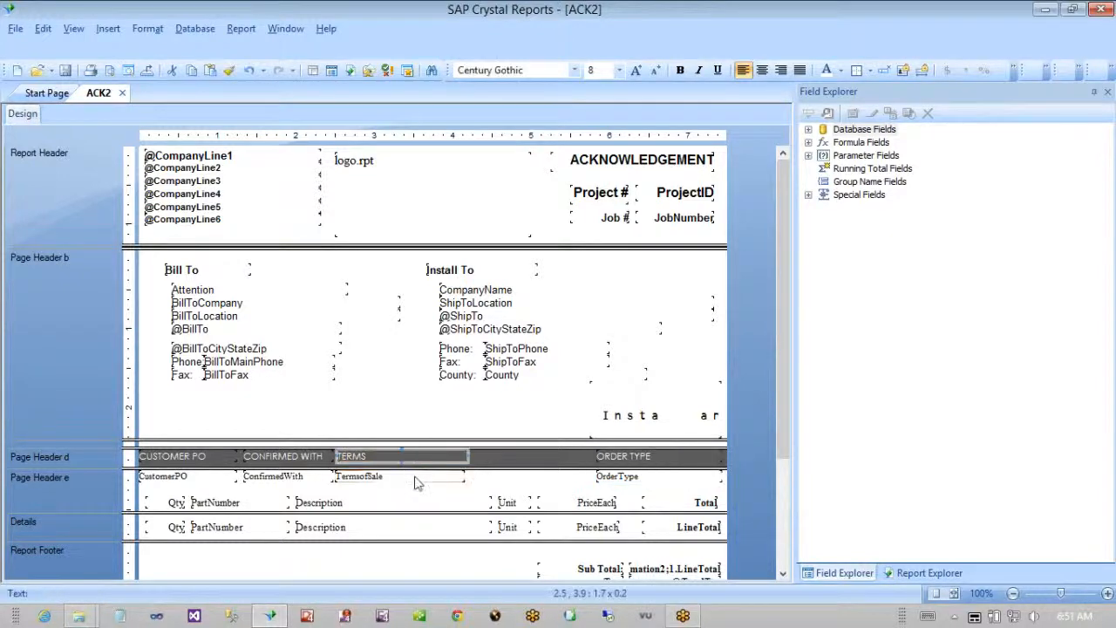
left_click(409, 476, "ctrl")
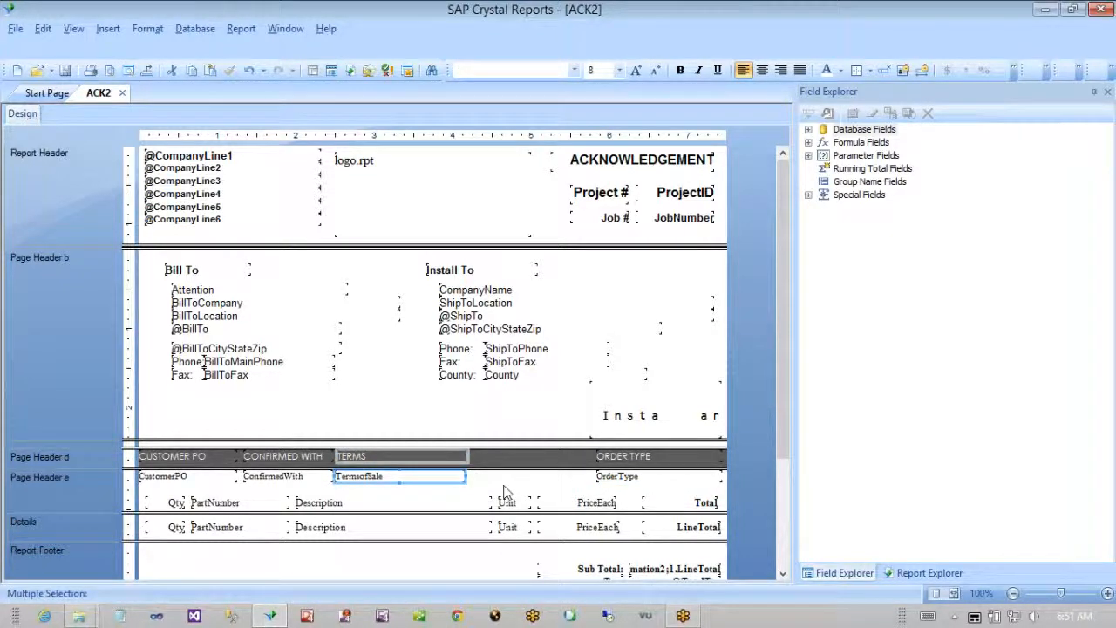
key("Right")
key("Right")
key("Right")
key("Right")
key("Right")
key("Right")
key("Right")
key("Right")
key("Right")
key("Right")
key("Right")
key("Right")
key("Right")
key("Right")
key("Right")
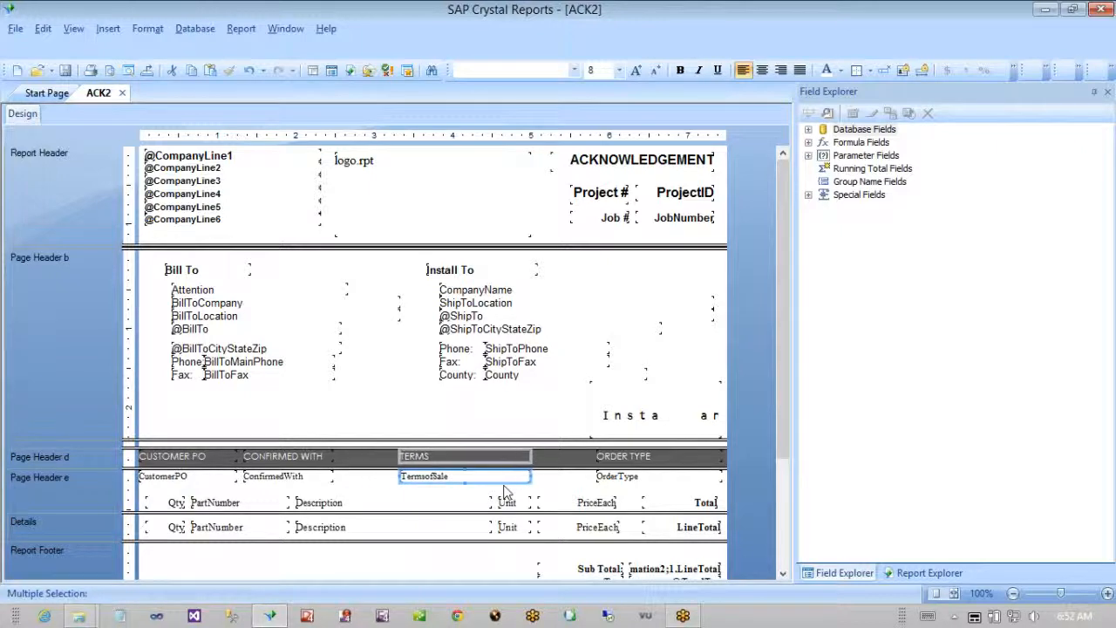
key("Right")
key("Right")
key("Right")
key("Right")
key("Right")
key("Right")
key("Right")
key("Right")
key("Right")
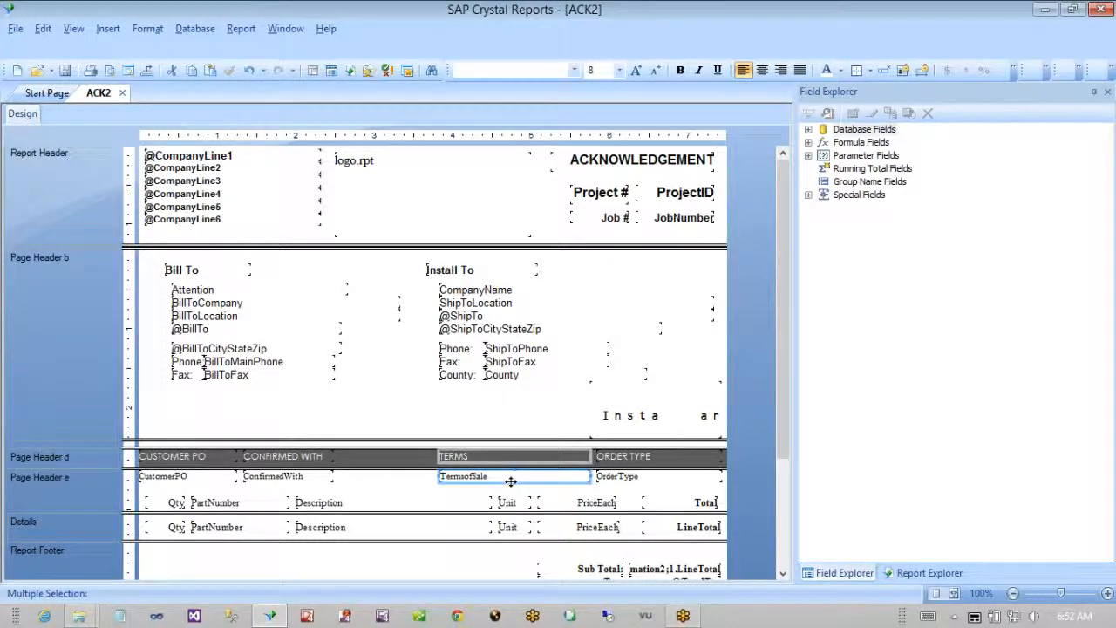
- Make the TERMS label and the TermsofSale field the same width and align their left edges
right_click(470, 462)
mouse_move(544, 365)
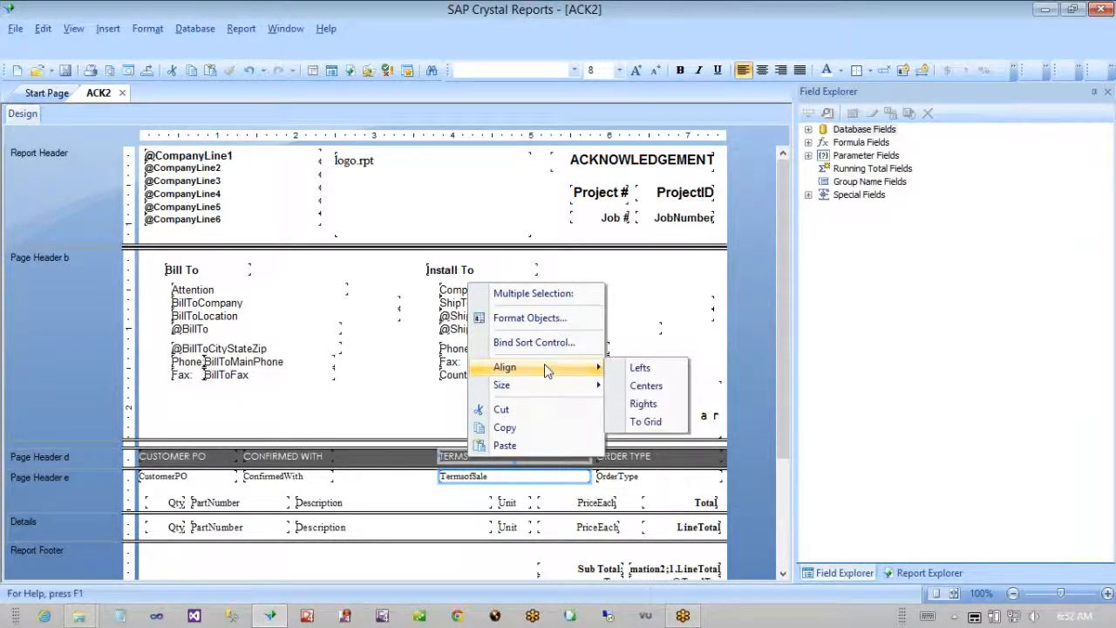
mouse_move(539, 387)
left_click(653, 387)
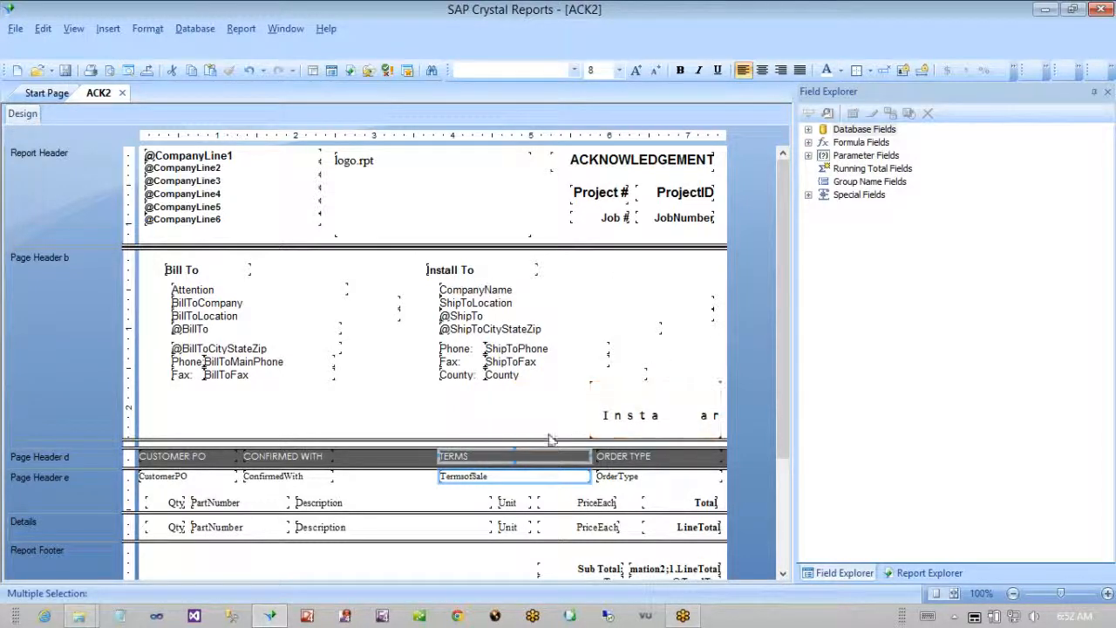
right_click(551, 455)
mouse_move(621, 372)
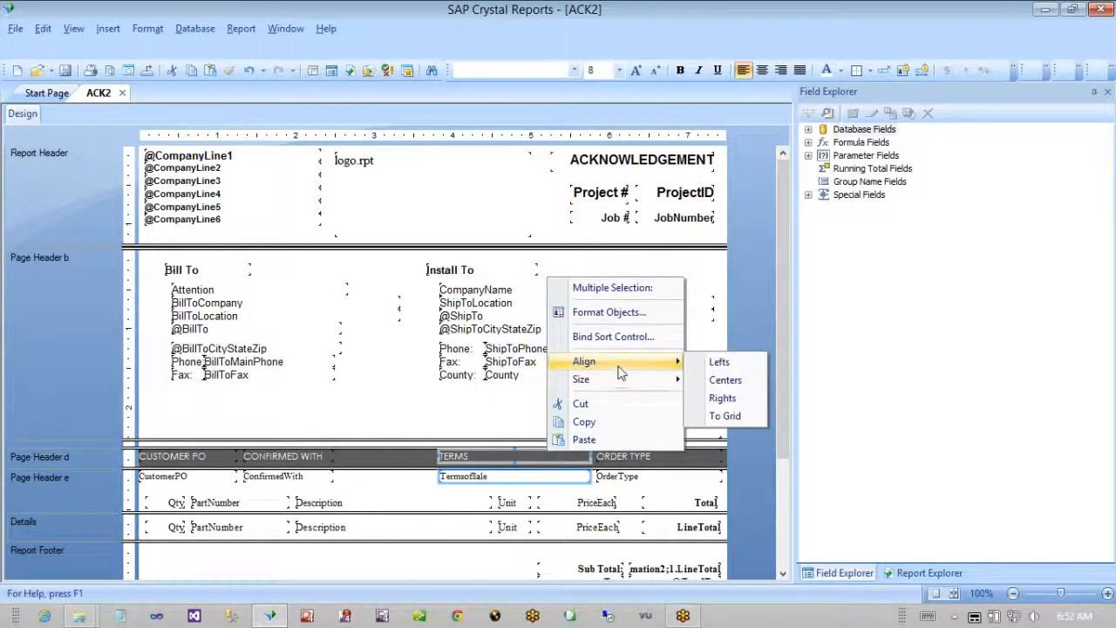
left_click(718, 362)
- Shift the CONFIRMED WITH label and ConfirmedWith field right and widen both to end just before the TERMS column
left_click(280, 456)
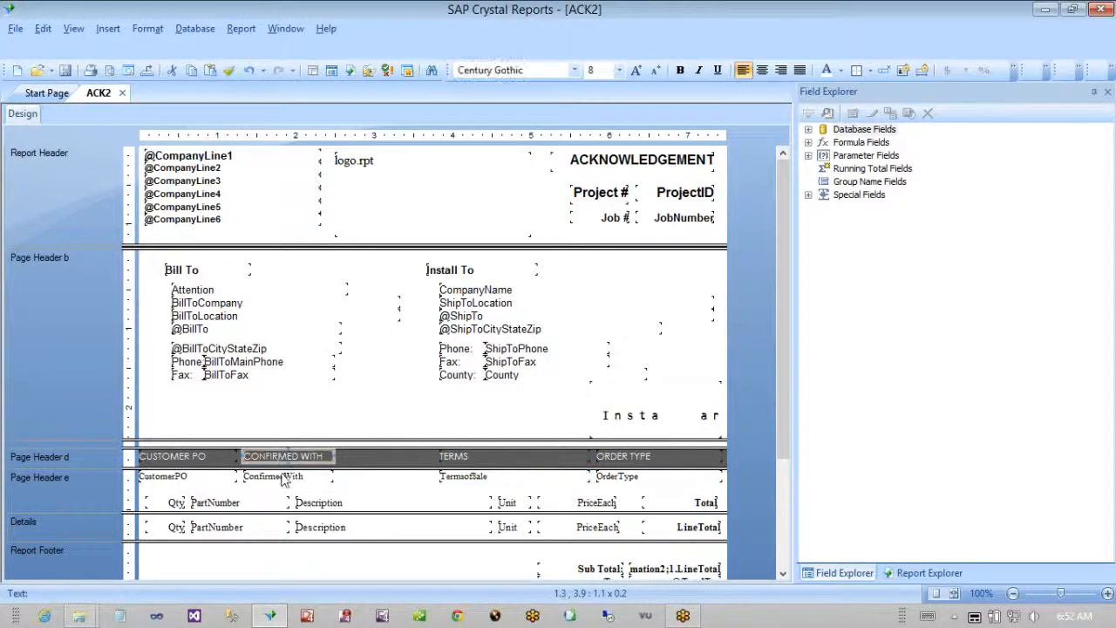
left_click(281, 476, "ctrl")
key("Right")
key("Right")
key("Right")
key("Right")
key("Right")
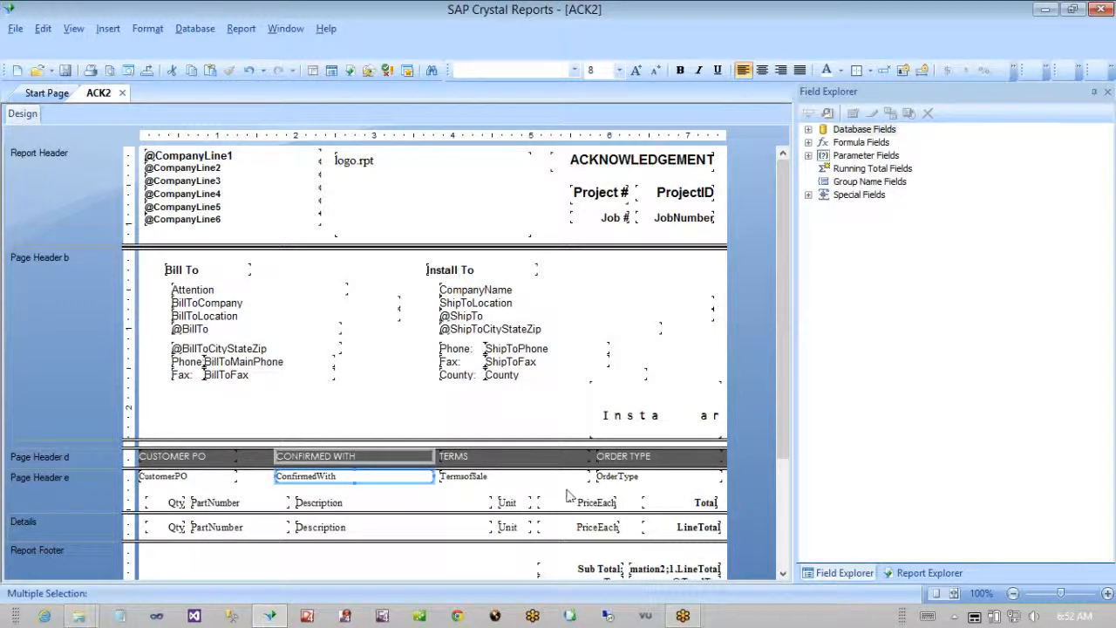
- Make the CONFIRMED WITH label and the ConfirmedWith field the same width and align their left edges
right_click(378, 466)
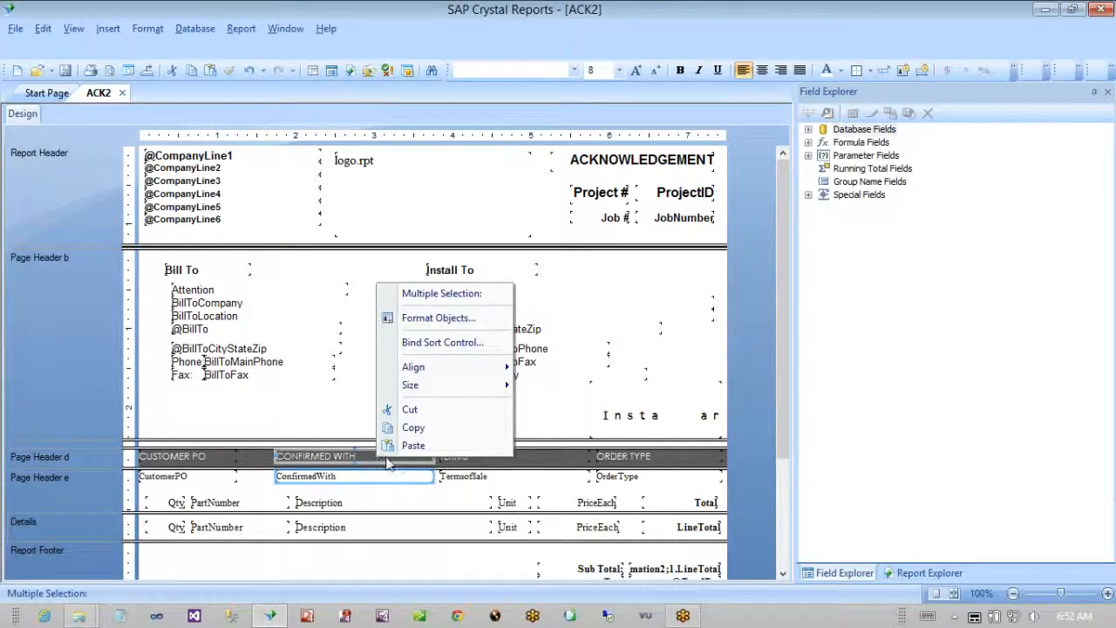
mouse_move(453, 386)
left_click(549, 386)
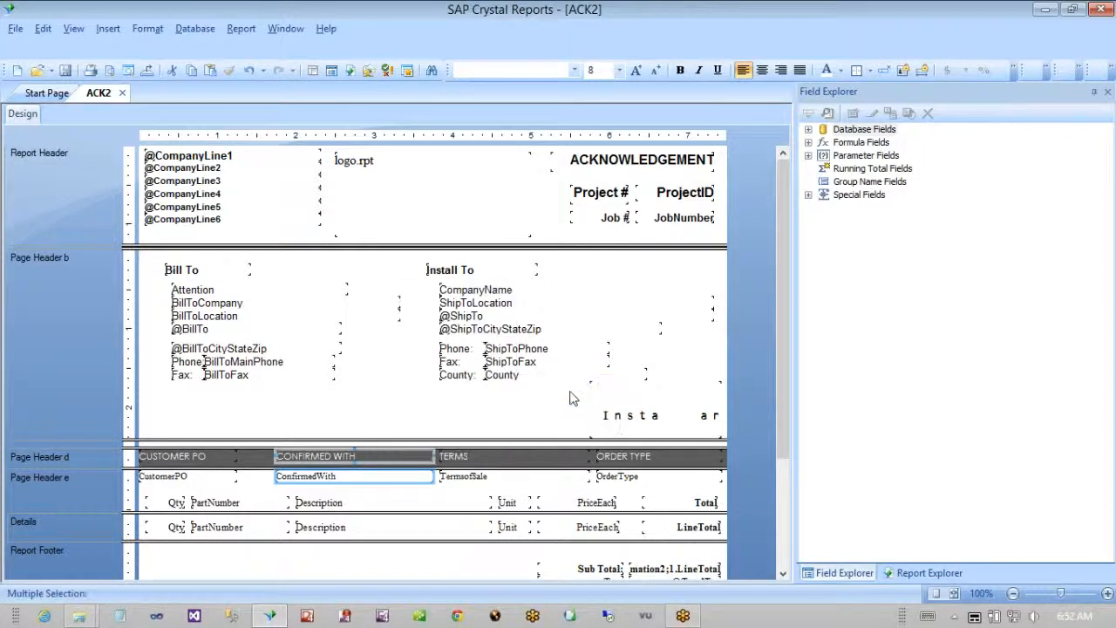
right_click(367, 456)
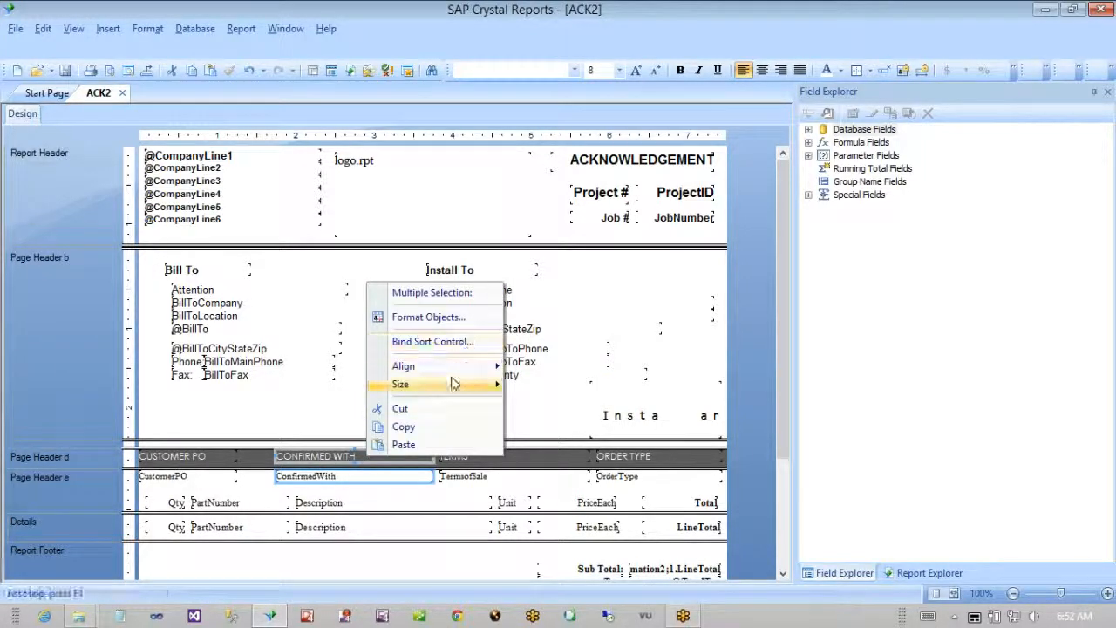
mouse_move(460, 366)
left_click(549, 367)
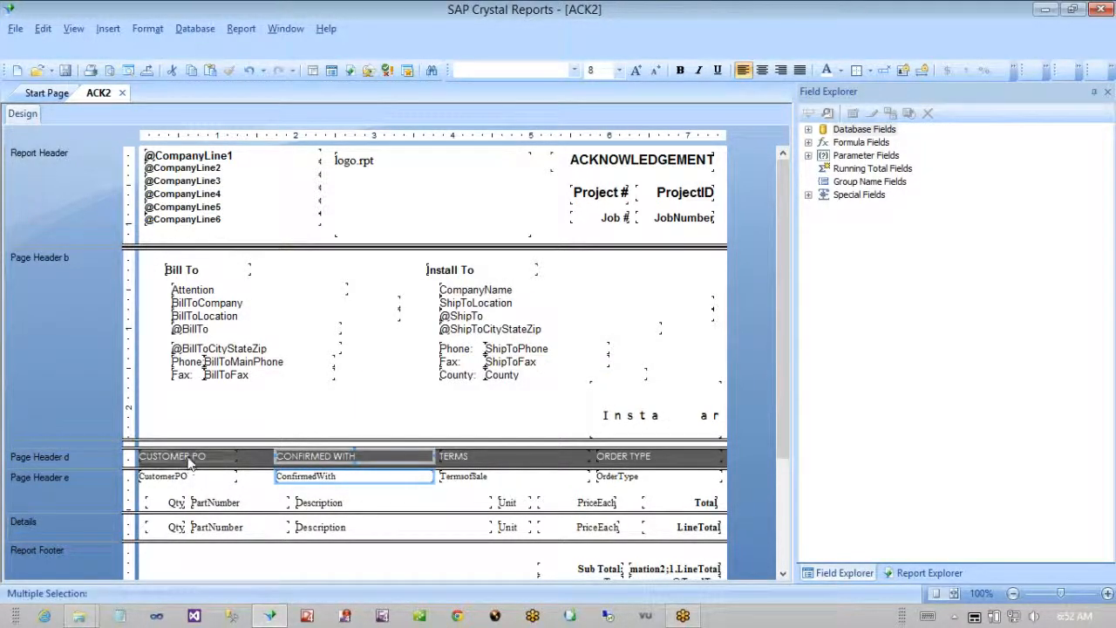
- Widen the CUSTOMER PO label and CustomerPO field up to the CONFIRMED WITH column, matching their widths and aligning their left edges
left_click(185, 478)
left_click(478, 500, "ctrl")
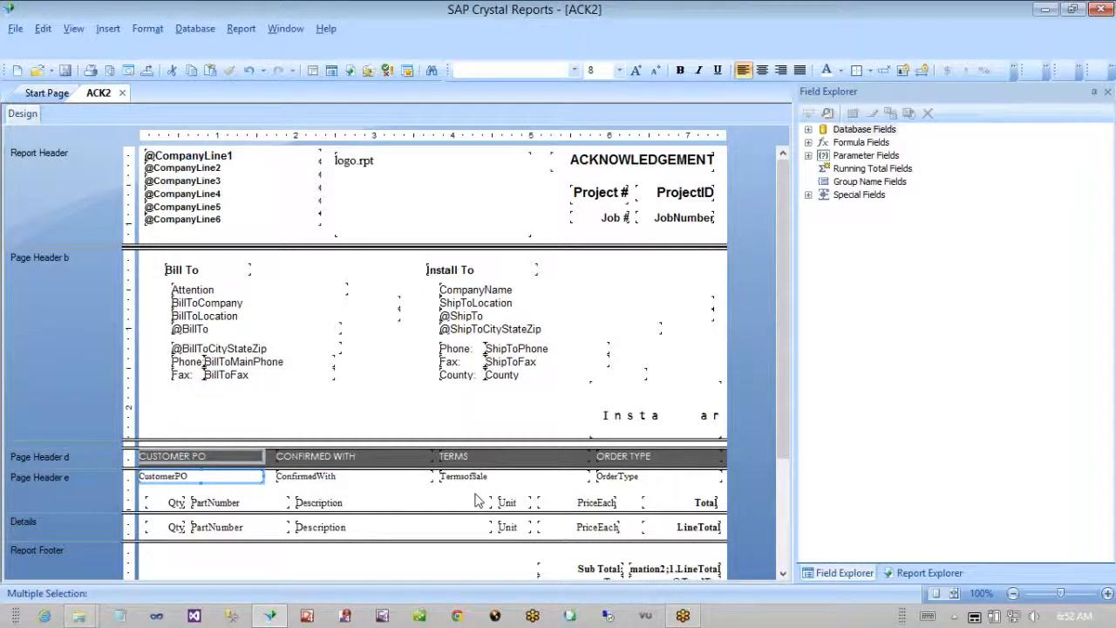
right_click(211, 460)
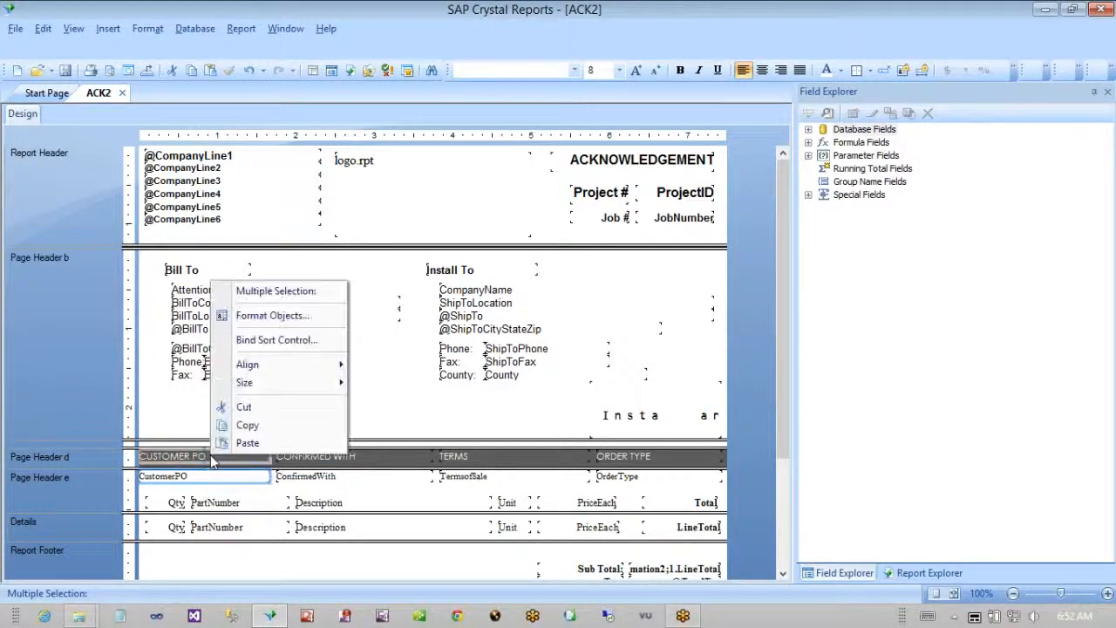
mouse_move(266, 383)
left_click(426, 389)
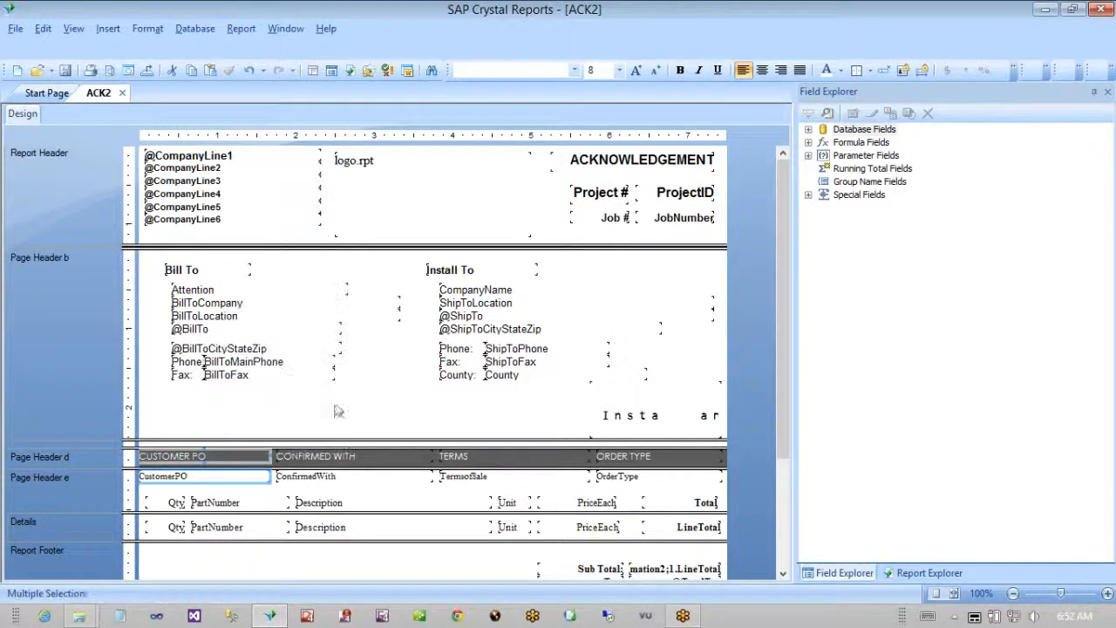
right_click(249, 454)
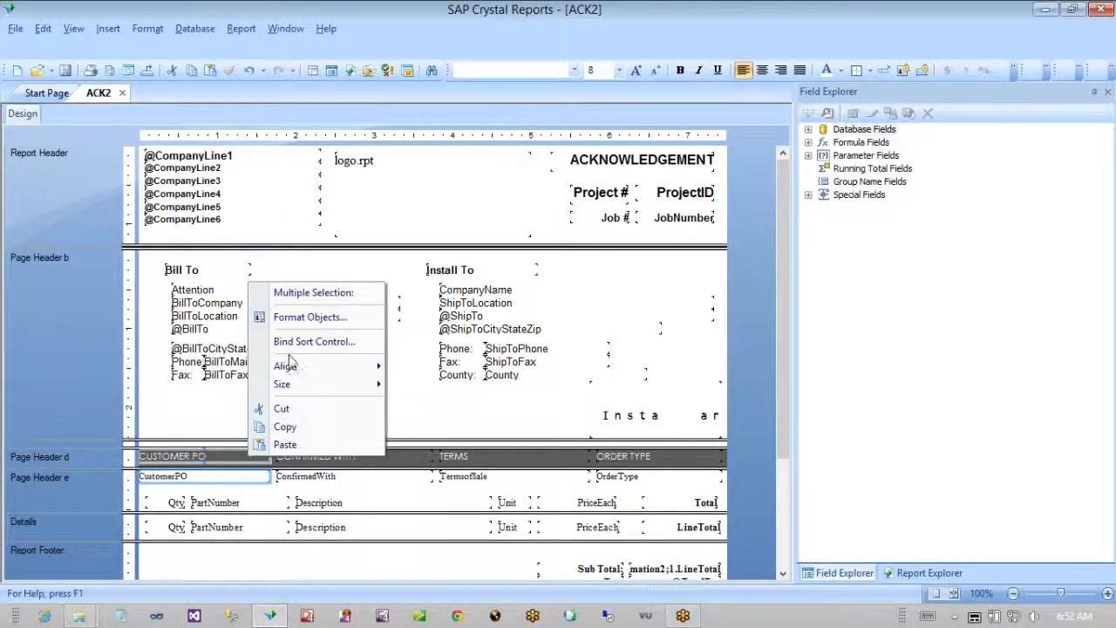
mouse_move(288, 371)
left_click(422, 367)
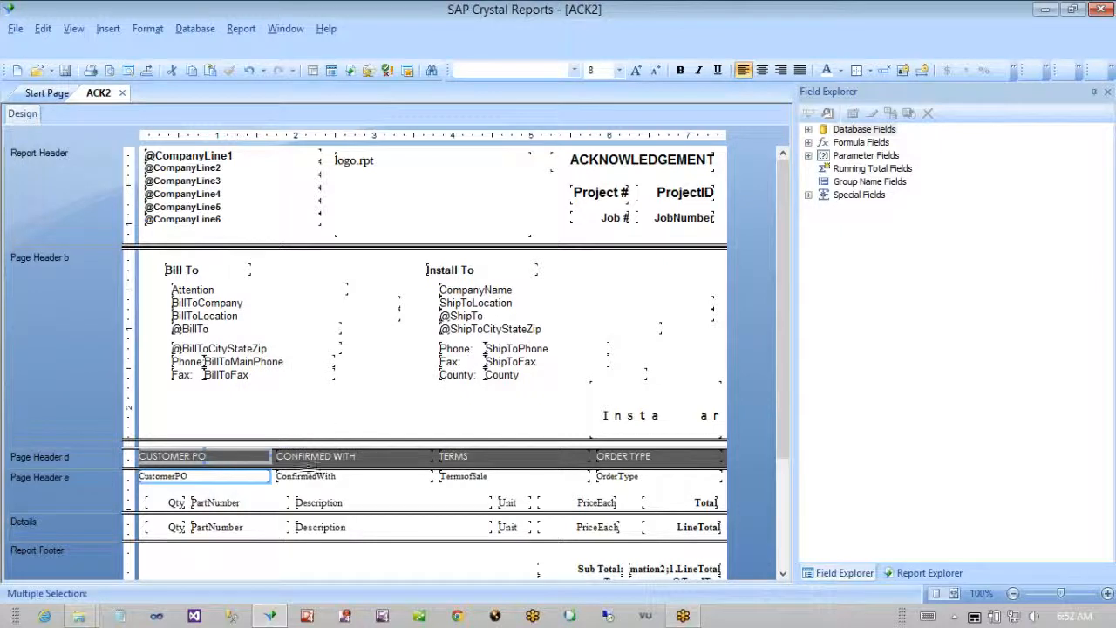
left_click(312, 488)
- Set the font of the CustomerPO, ConfirmedWith, TermsofSale and OrderType fields in Page Header e to Century Gothic
left_click(218, 475)
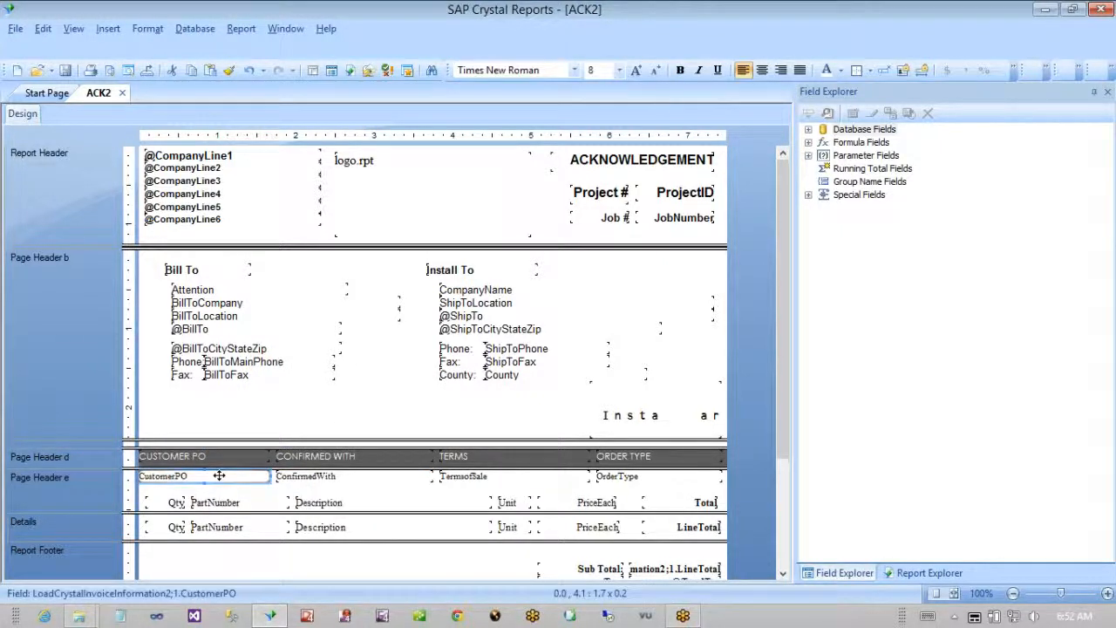
left_click(296, 477, "ctrl")
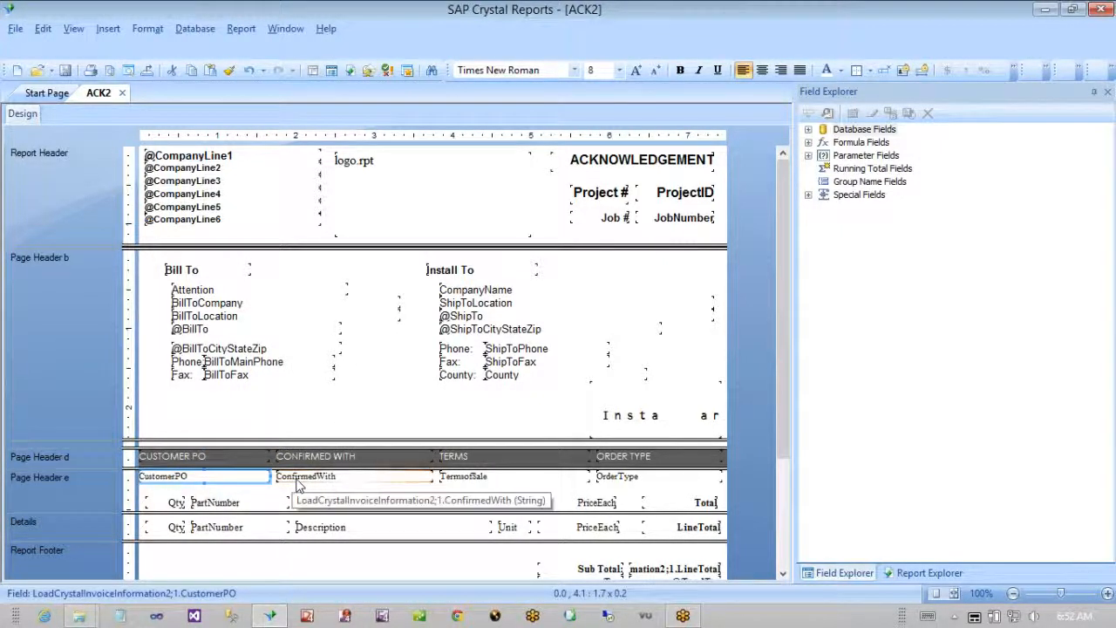
left_click(455, 481, "ctrl")
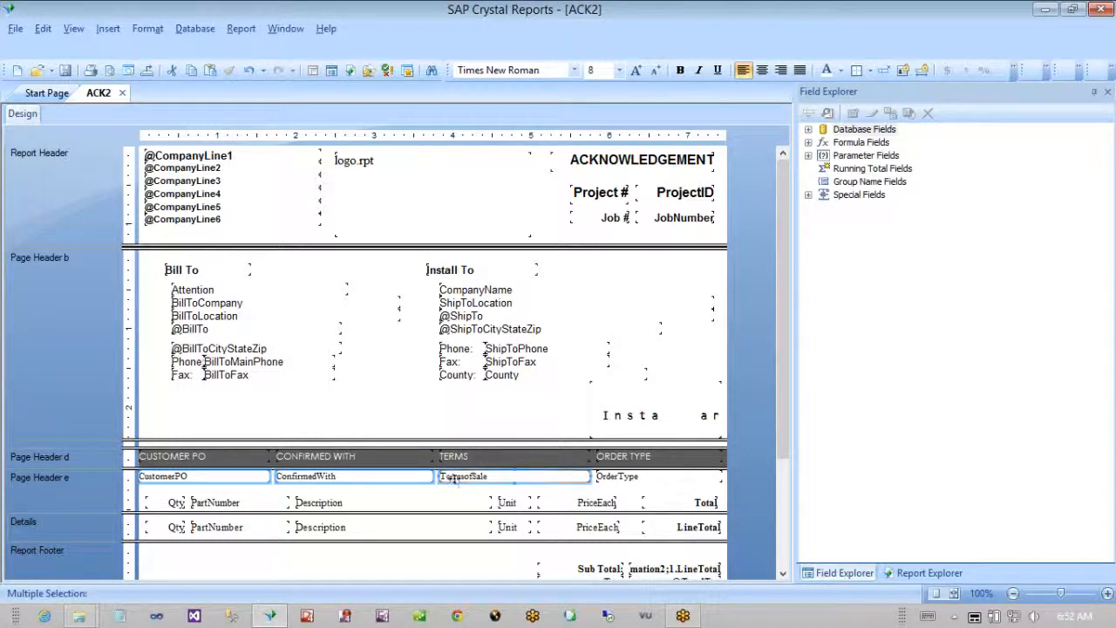
left_click(636, 481, "ctrl")
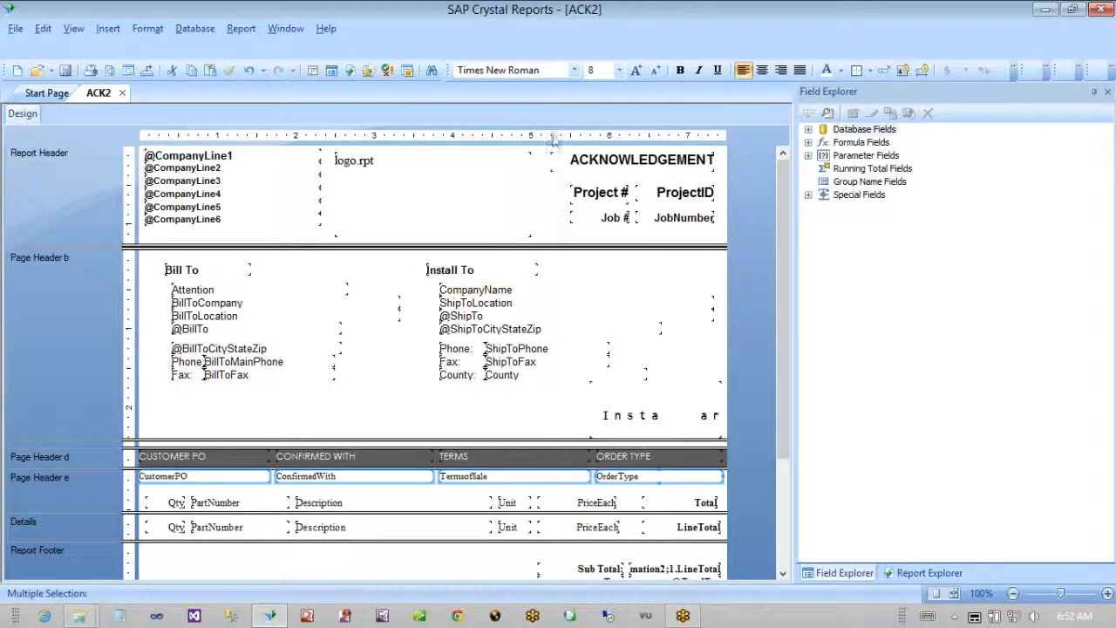
left_click(554, 71)
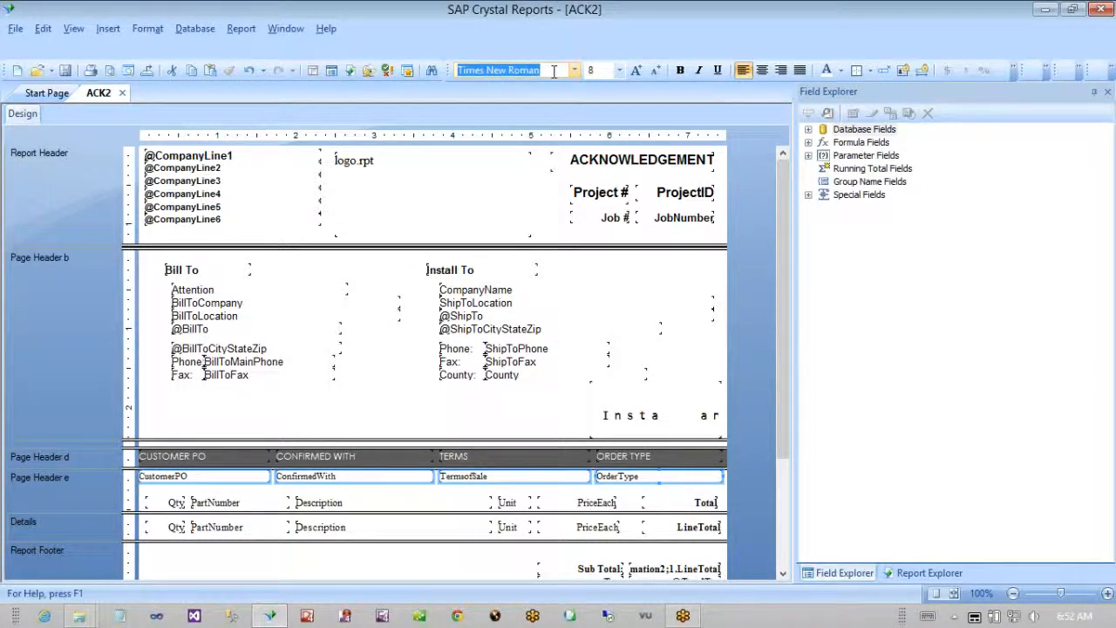
type("Century Gothic")
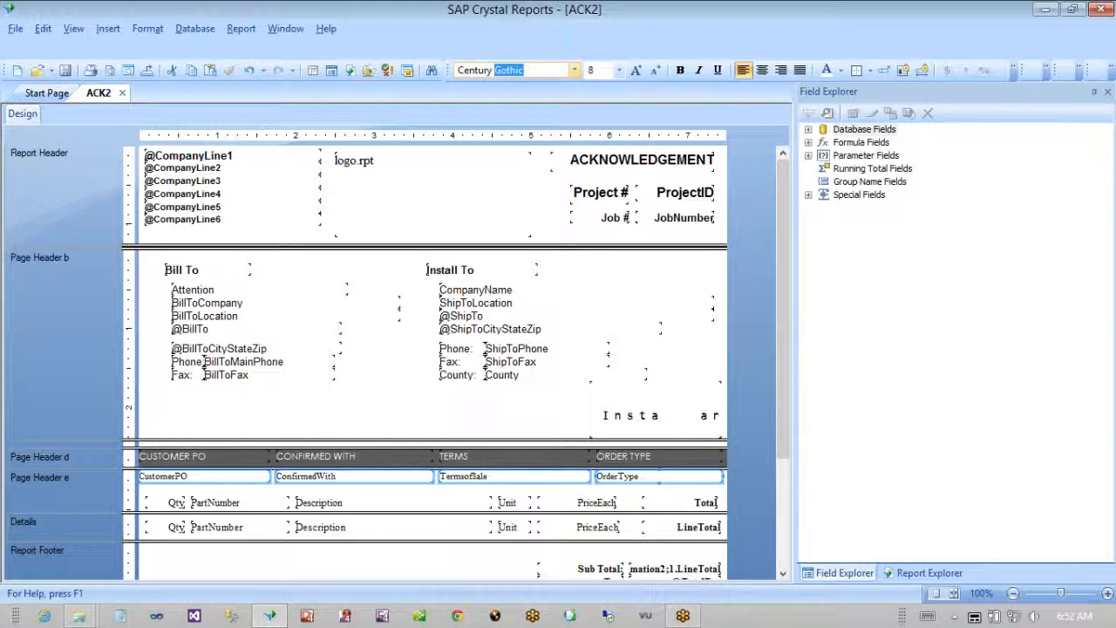
key("Return")
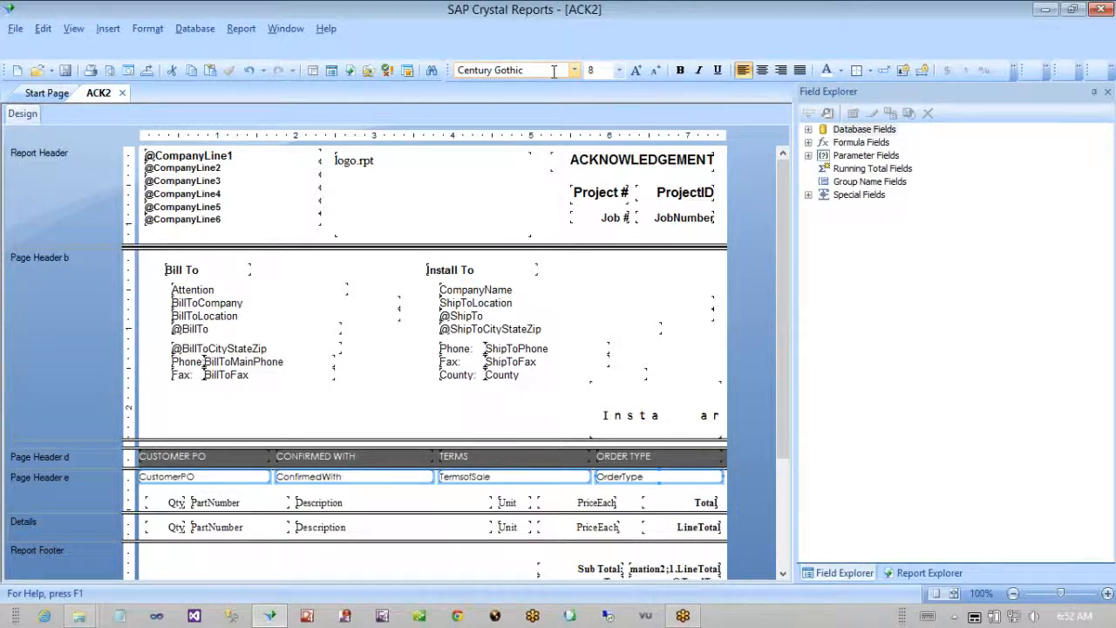
left_click(271, 491)
- Align the tops of the CustomerPO, ConfirmedWith, TermsofSale and OrderType fields in Page Header e
mouse_move(223, 491)
left_mouse_down()
mouse_move(474, 515)
mouse_move(221, 481)
left_mouse_up()
left_click(288, 480, "ctrl")
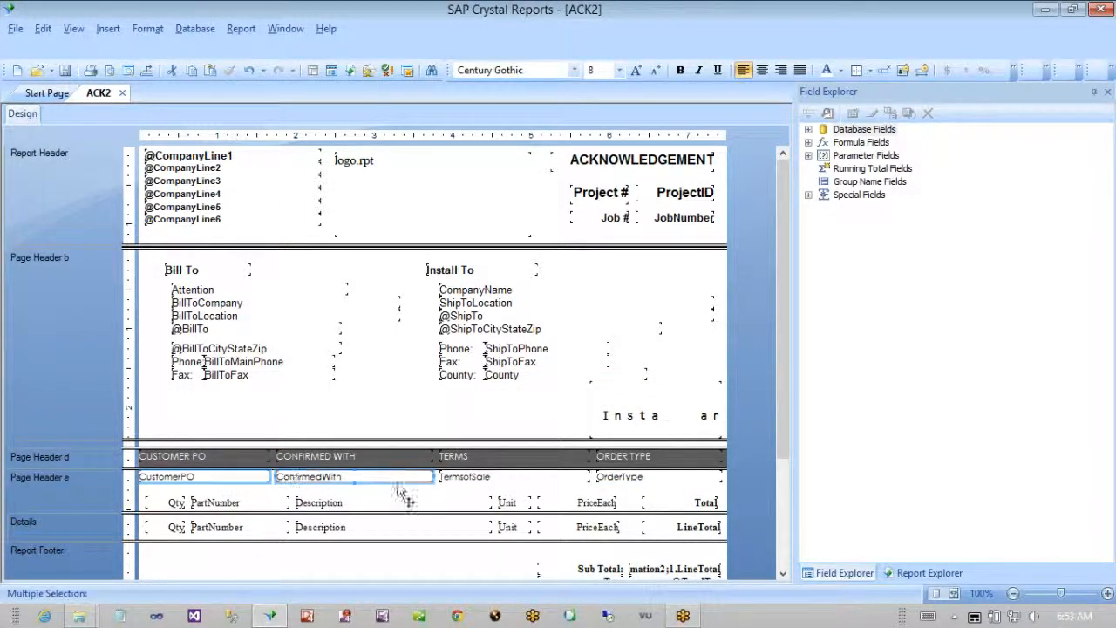
left_click(456, 478, "ctrl")
left_click(613, 477, "ctrl")
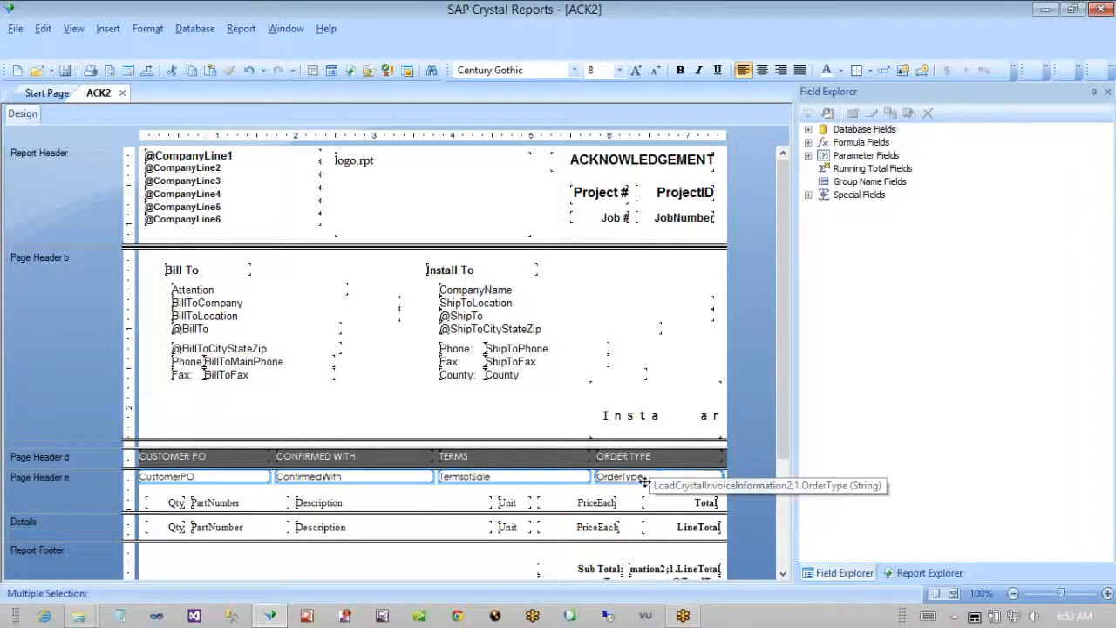
right_click(225, 478)
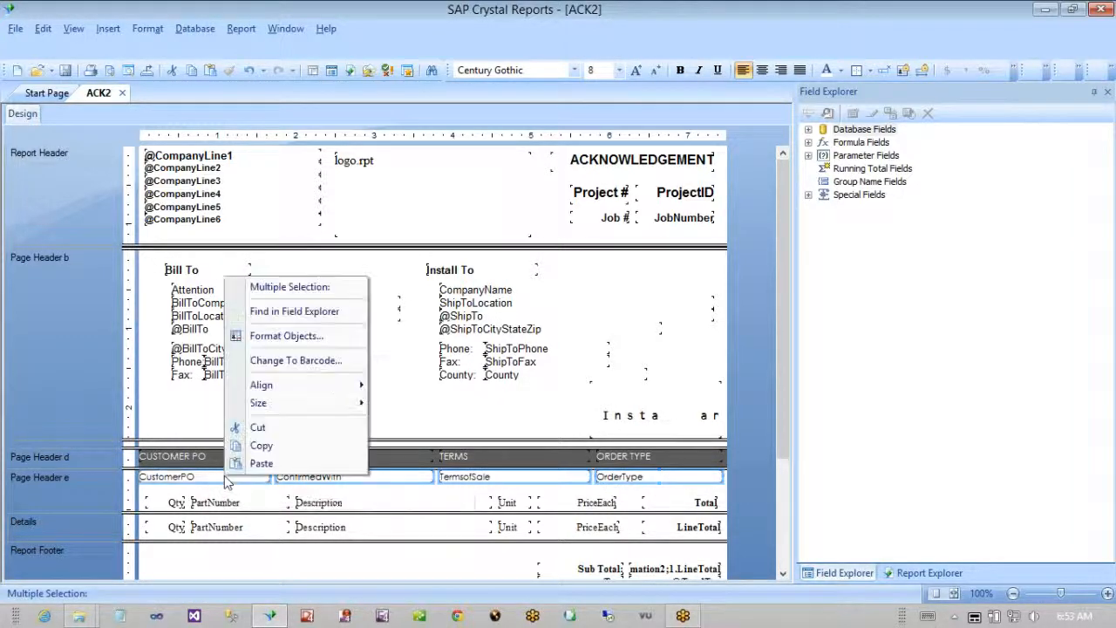
mouse_move(261, 384)
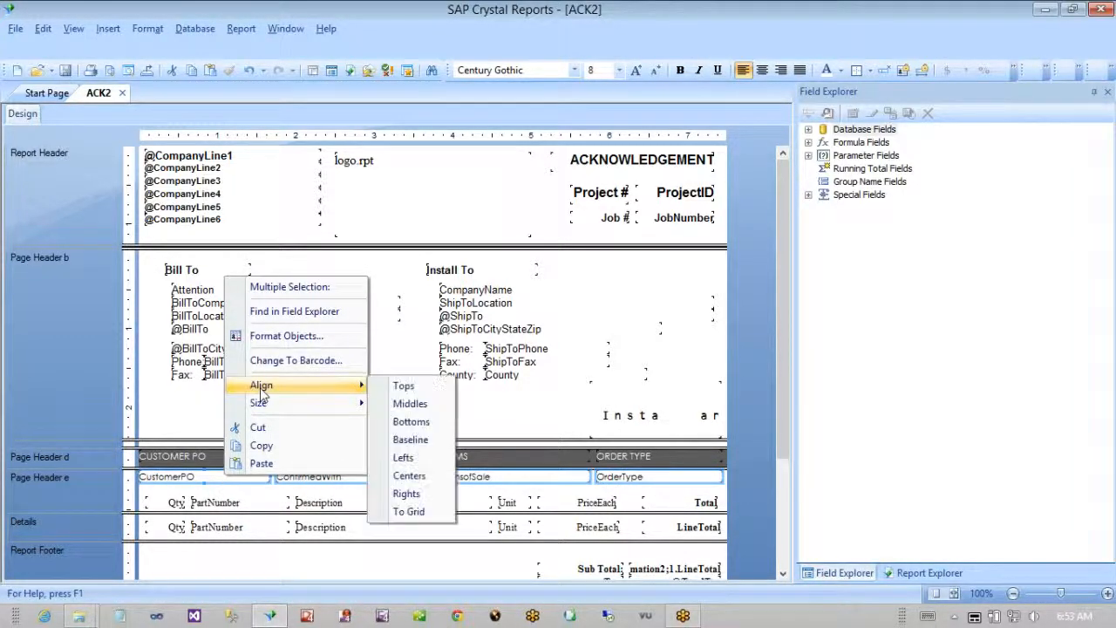
left_click(405, 386)
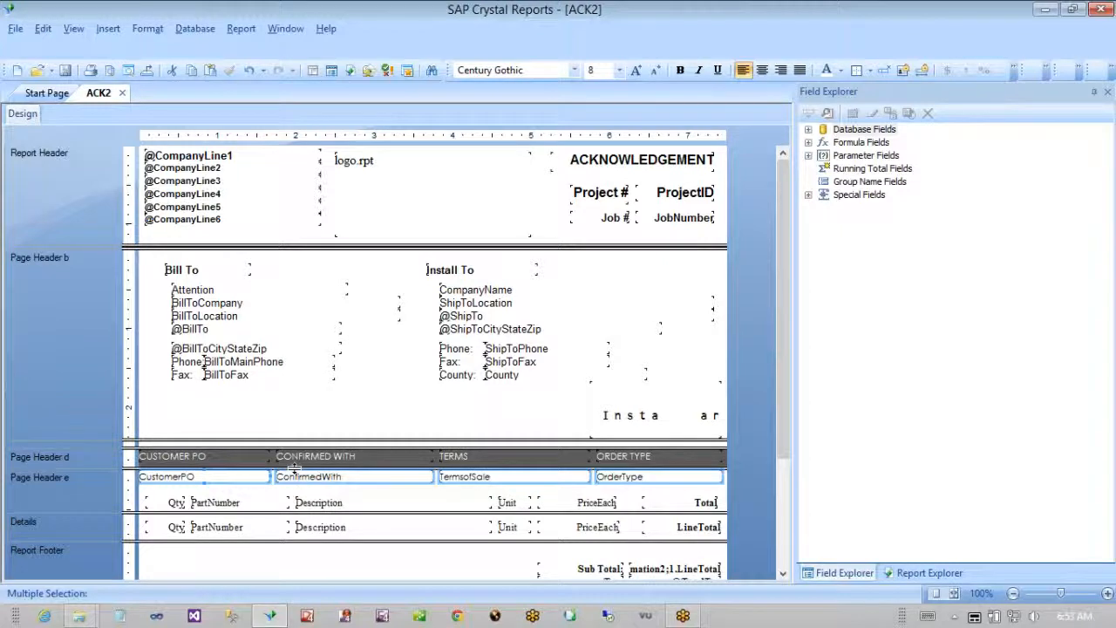
- Make Page Header d slightly taller and nudge its four column labels down to centre them vertically in the dark band
left_click_drag(293, 469, 295, 477)
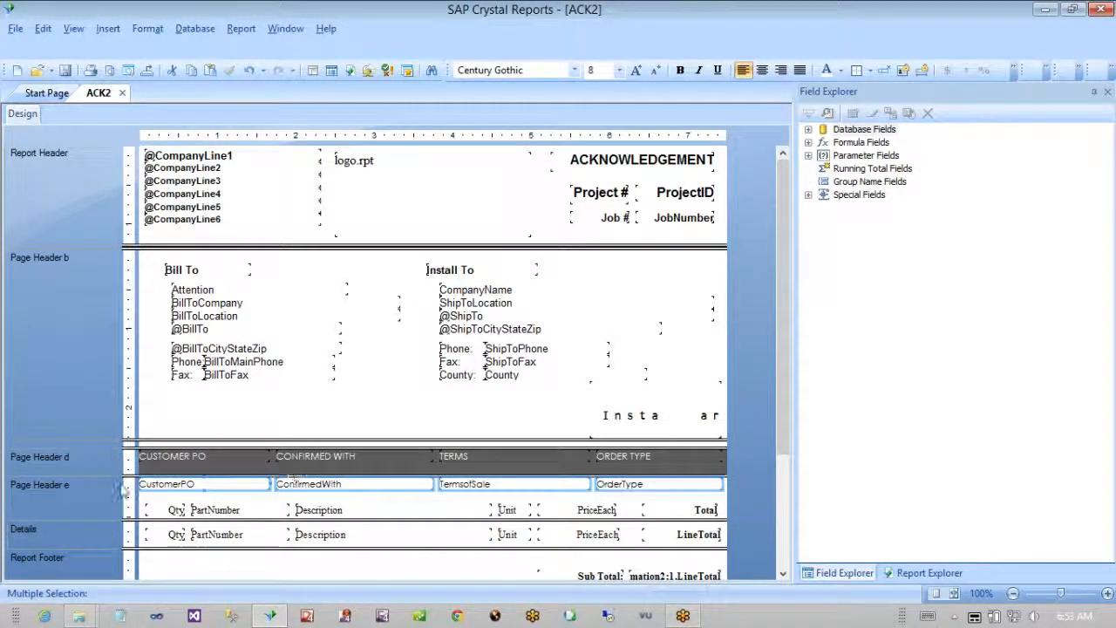
left_click(170, 467)
left_click(397, 464, "ctrl")
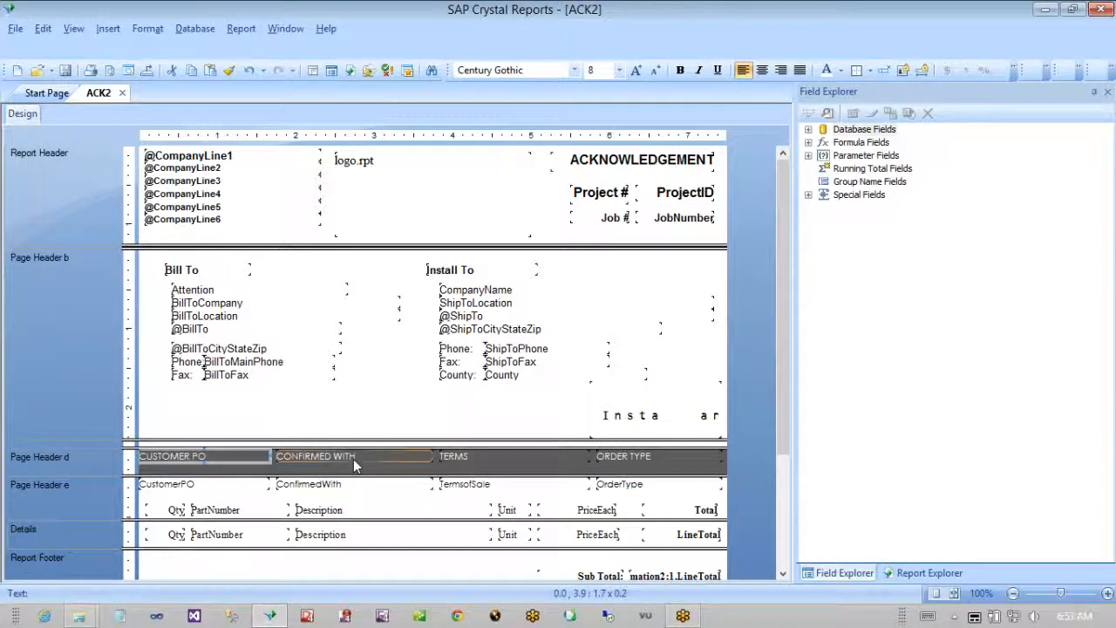
left_click(520, 457, "ctrl")
left_click(610, 456, "ctrl")
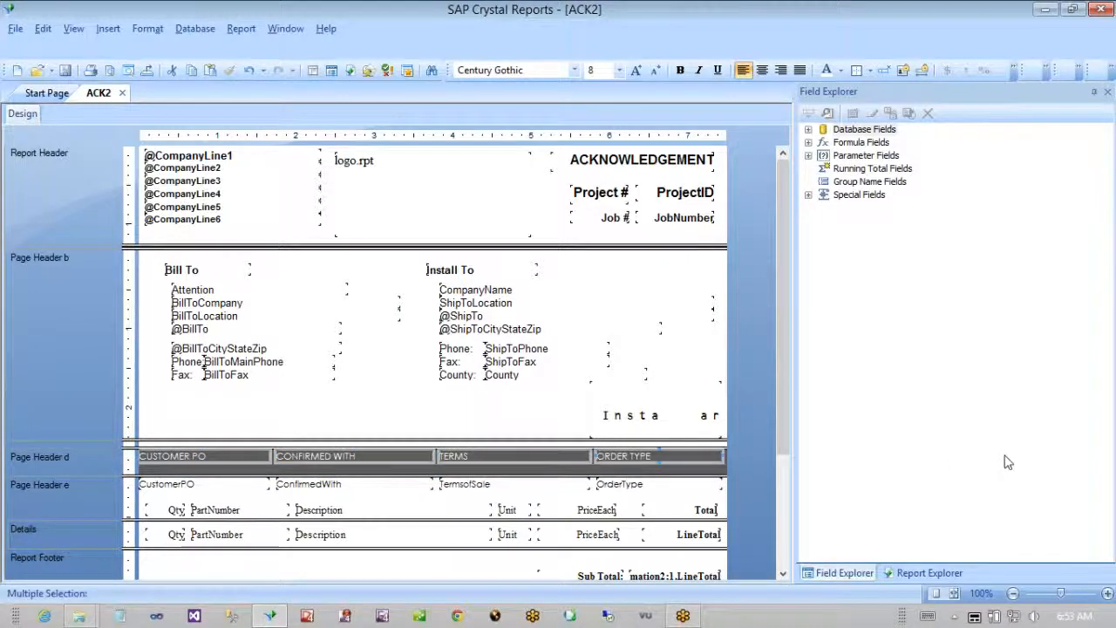
key("Down")
key("Down")
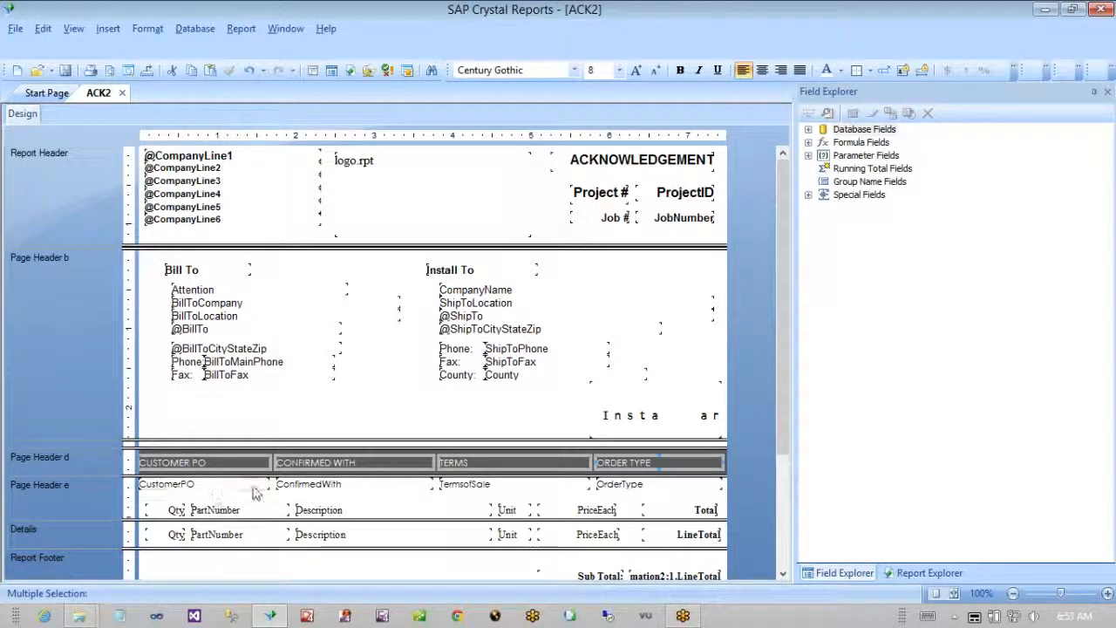
- Nudge the CustomerPO, ConfirmedWith, TermsofSale and OrderType fields down one grid step in Page Header e
left_click(175, 488)
left_click(340, 486, "ctrl")
left_click(466, 486, "ctrl")
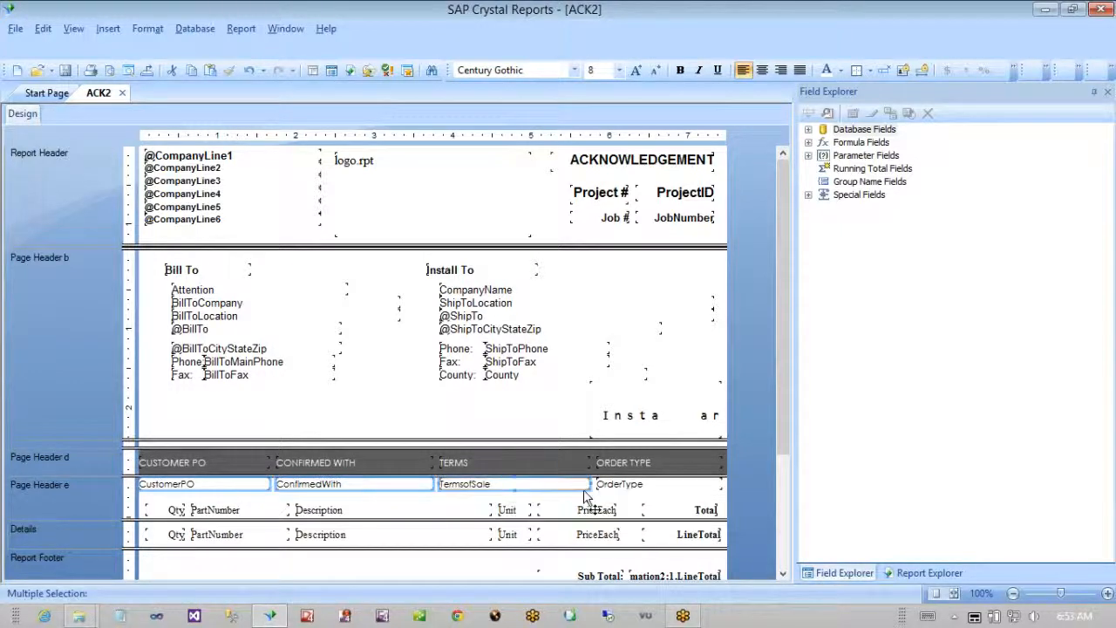
left_click(619, 486, "ctrl")
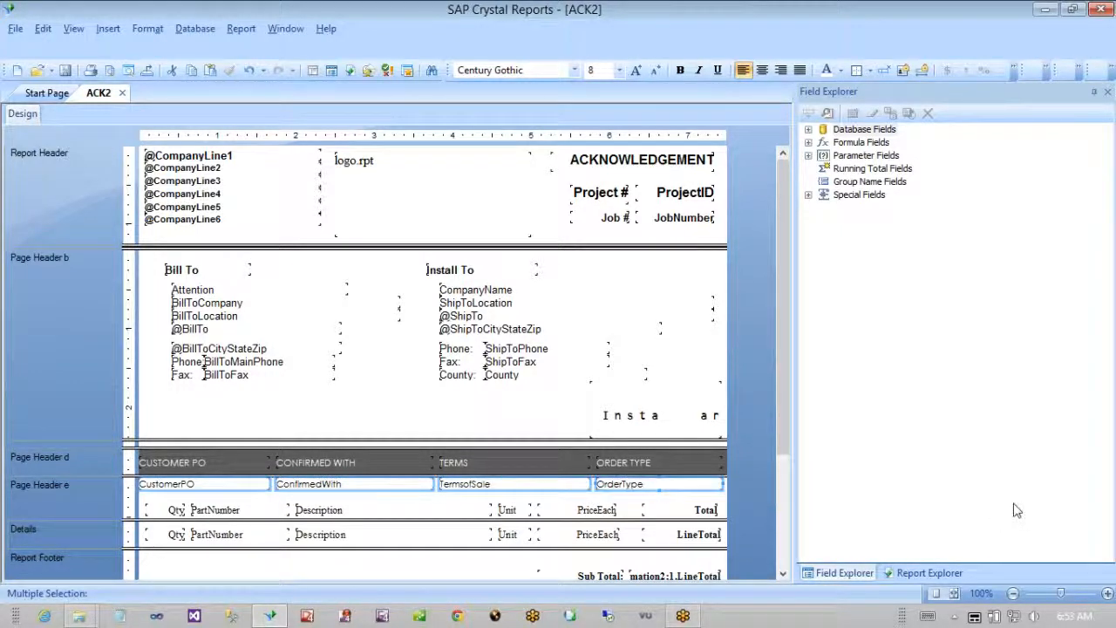
key("Down")
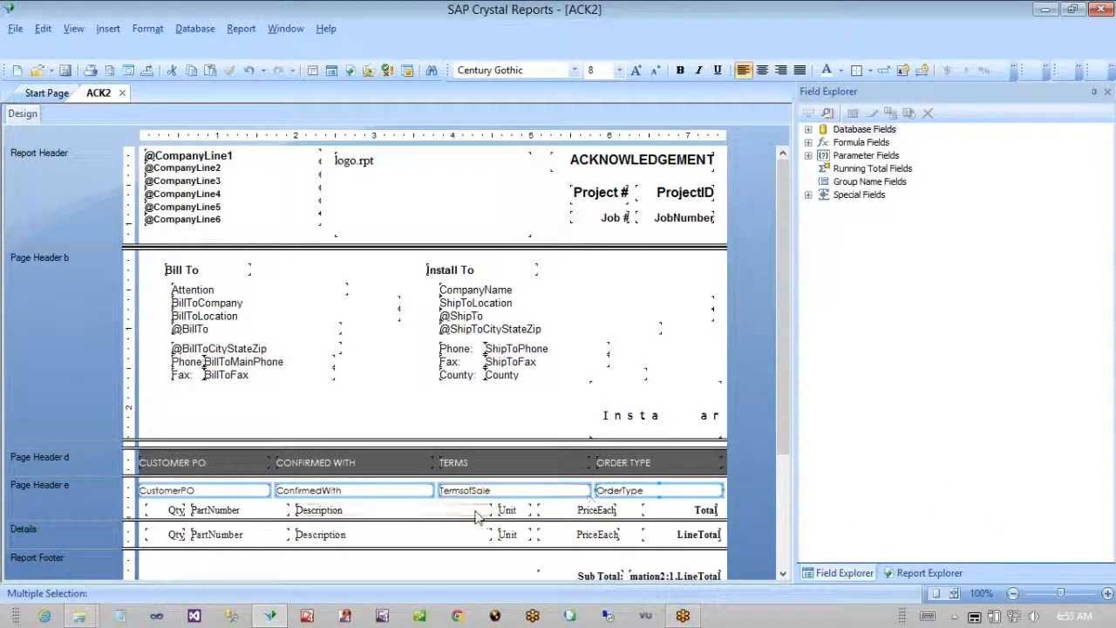
- Make Page Header e slightly taller and nudge its Qty through Total column headings down one grid step
left_click_drag(466, 520, 466, 529)
left_click(169, 523)
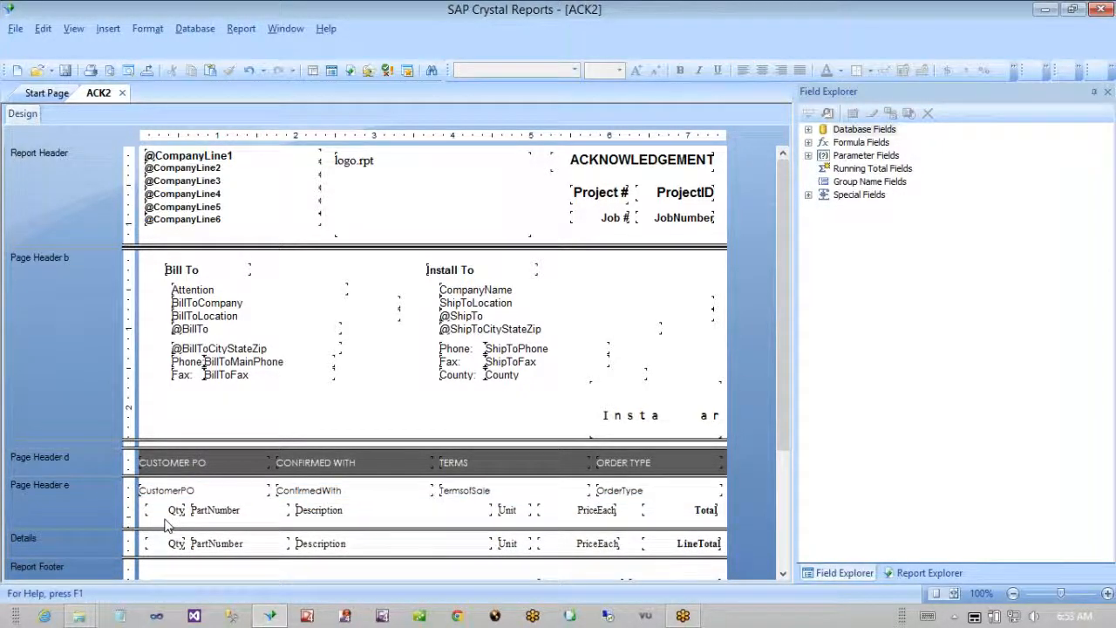
left_click_drag(150, 525, 670, 515)
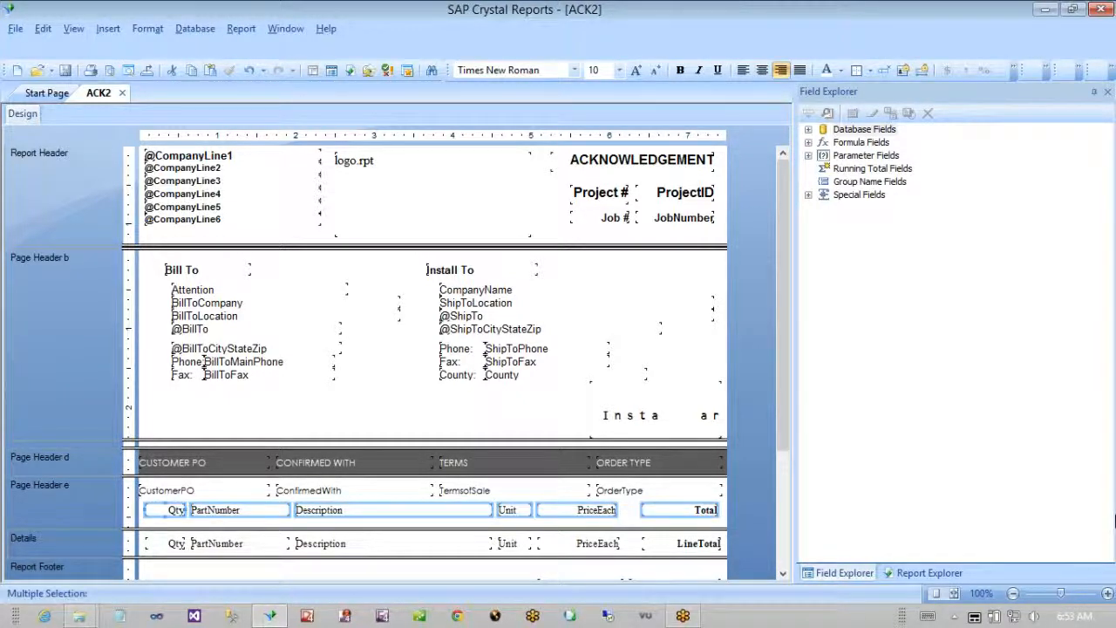
key("Down")
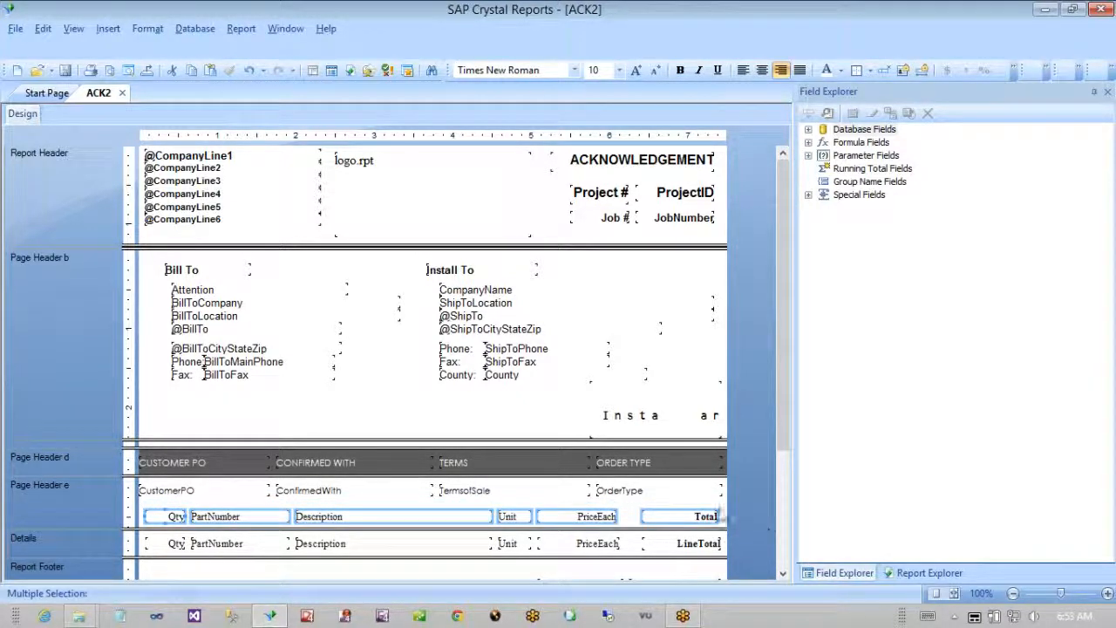
- Set the Qty, PartNumber, Description, Unit, PriceEach and Total headings in Page Header e to Century Gothic, size 8
left_click(550, 70)
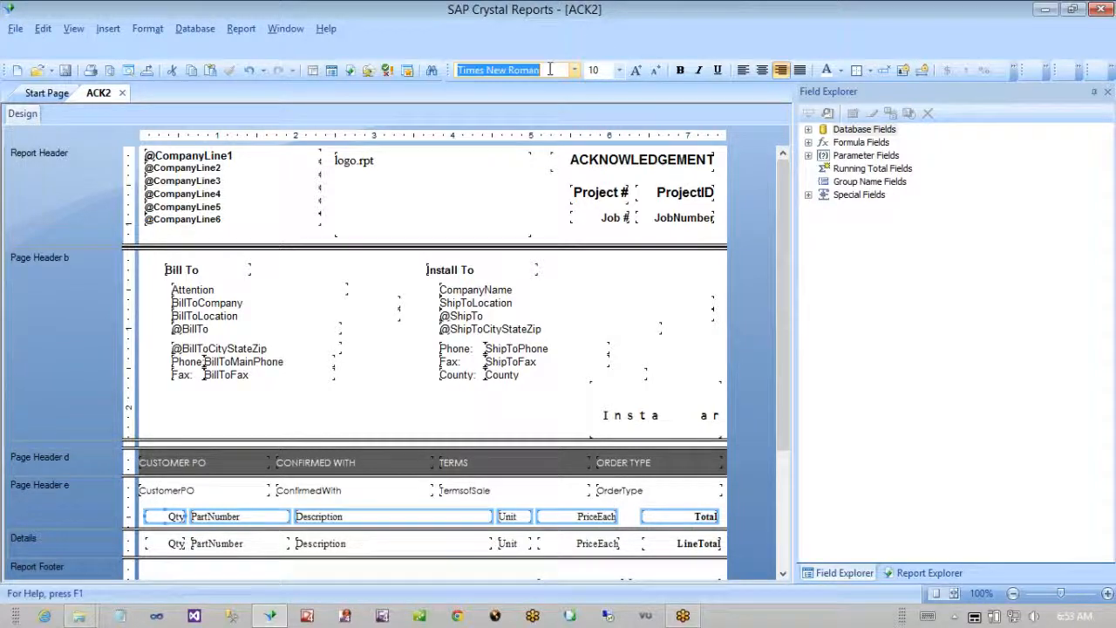
type("Century Gothic")
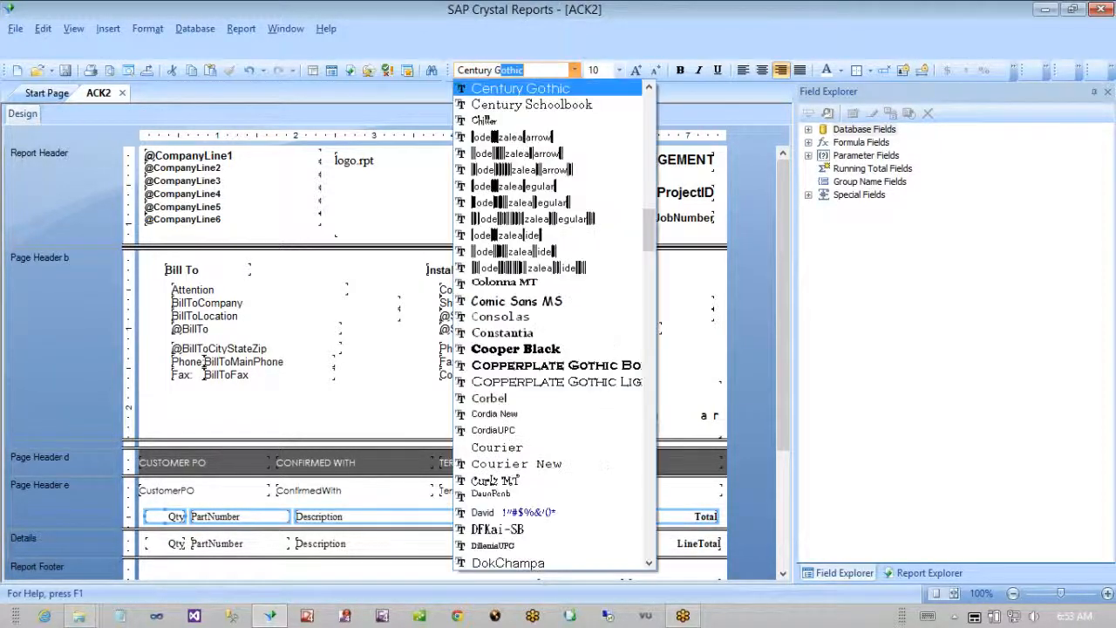
key("Return")
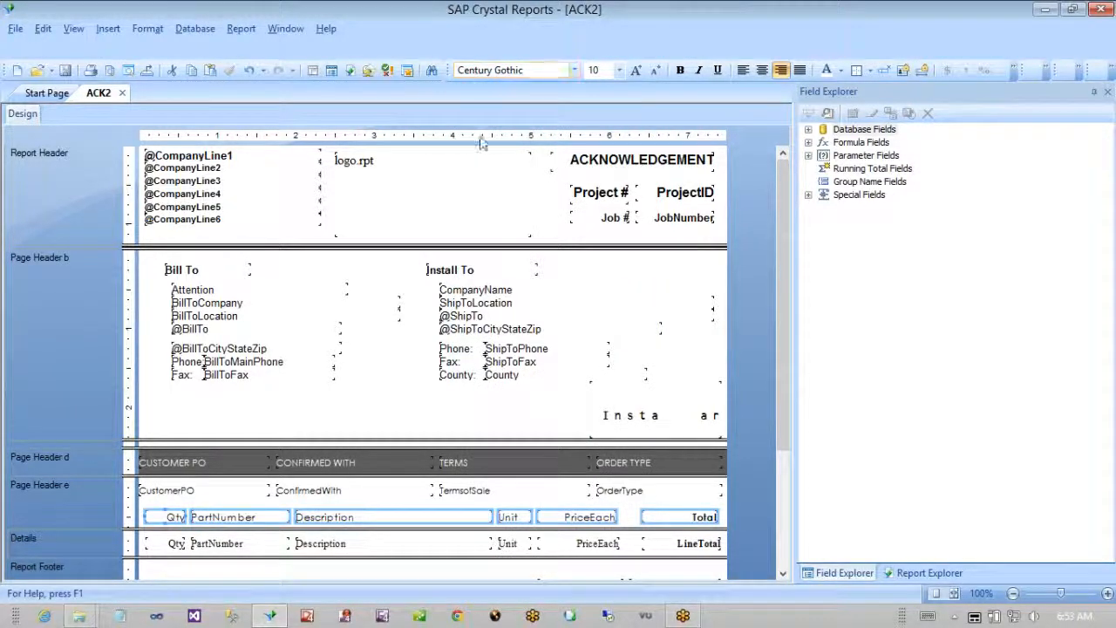
left_click(617, 77)
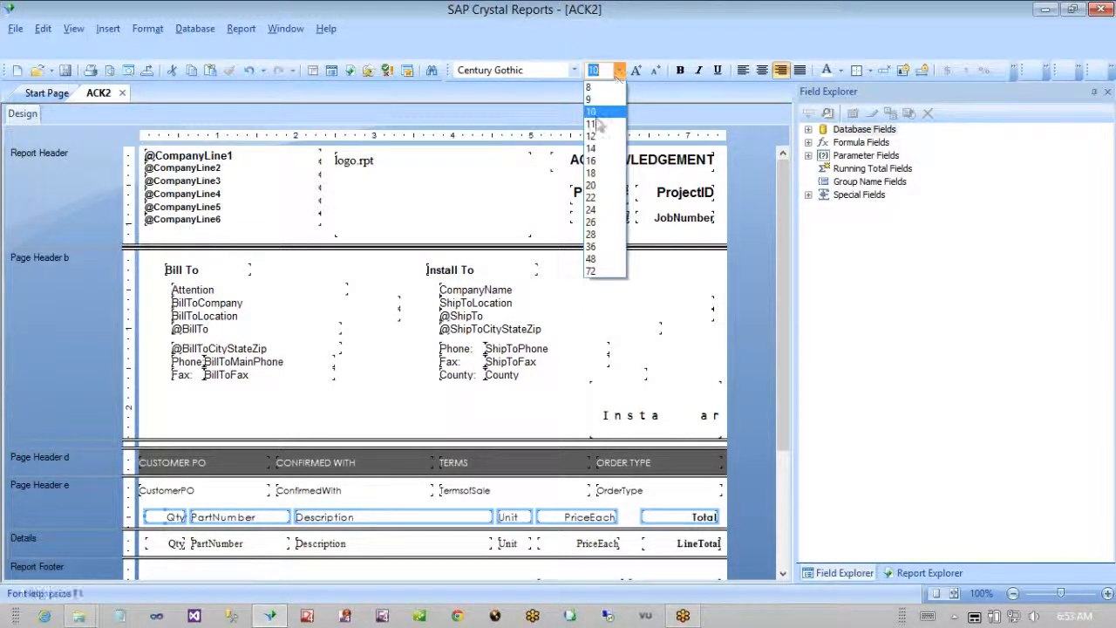
left_click(598, 90)
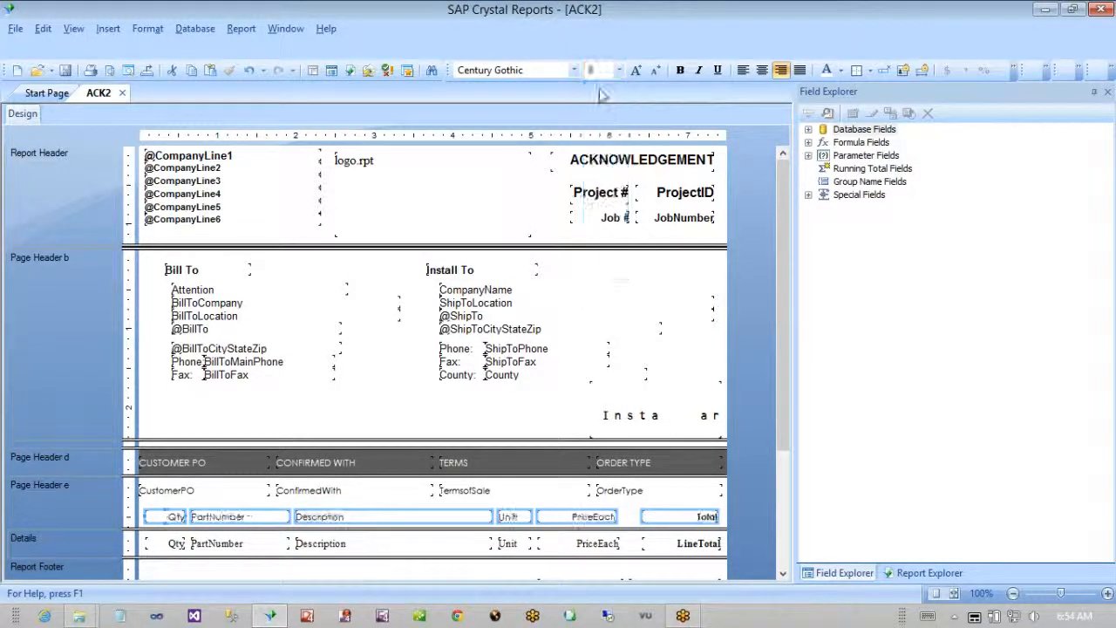
- Set all the fields in the Details section, Qty through LineTotal, to Century Gothic, size 8
left_click(155, 539)
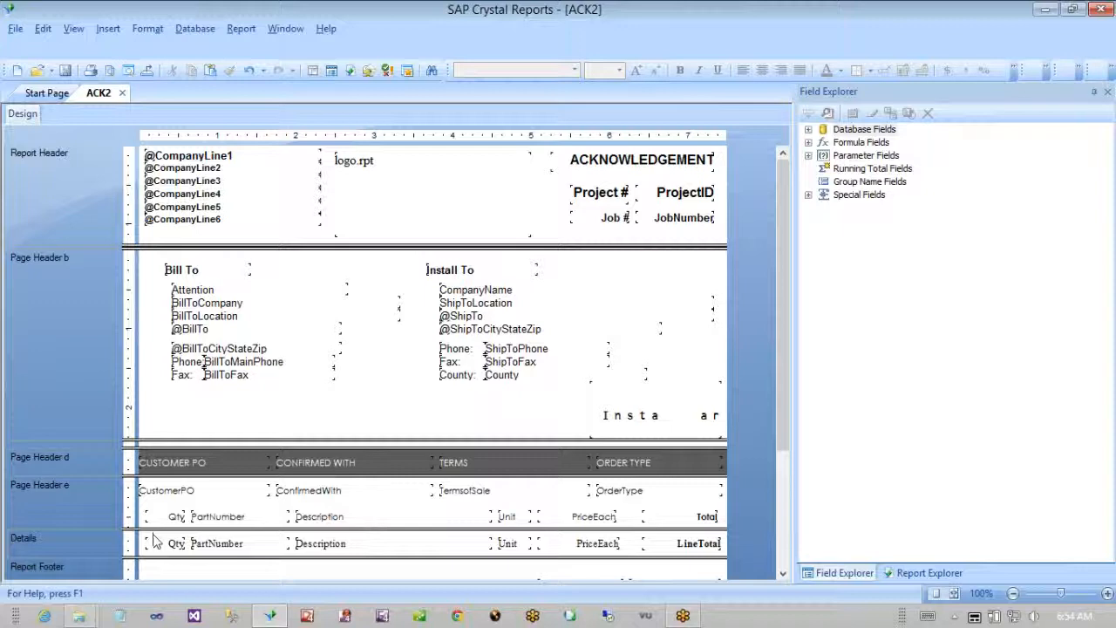
left_click_drag(154, 539, 737, 551)
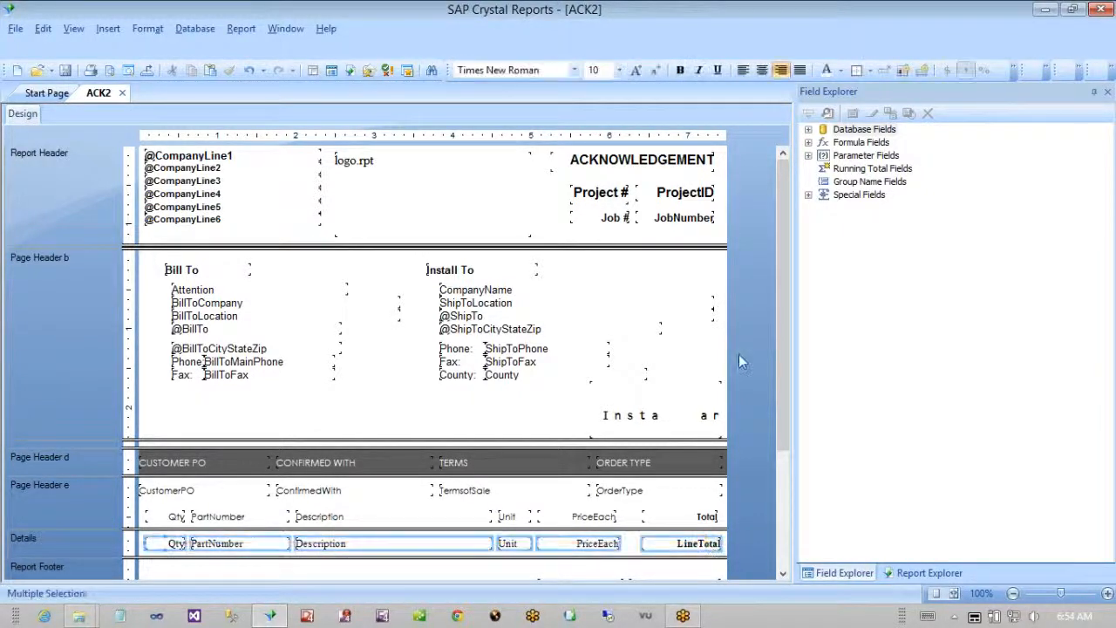
left_click(547, 67)
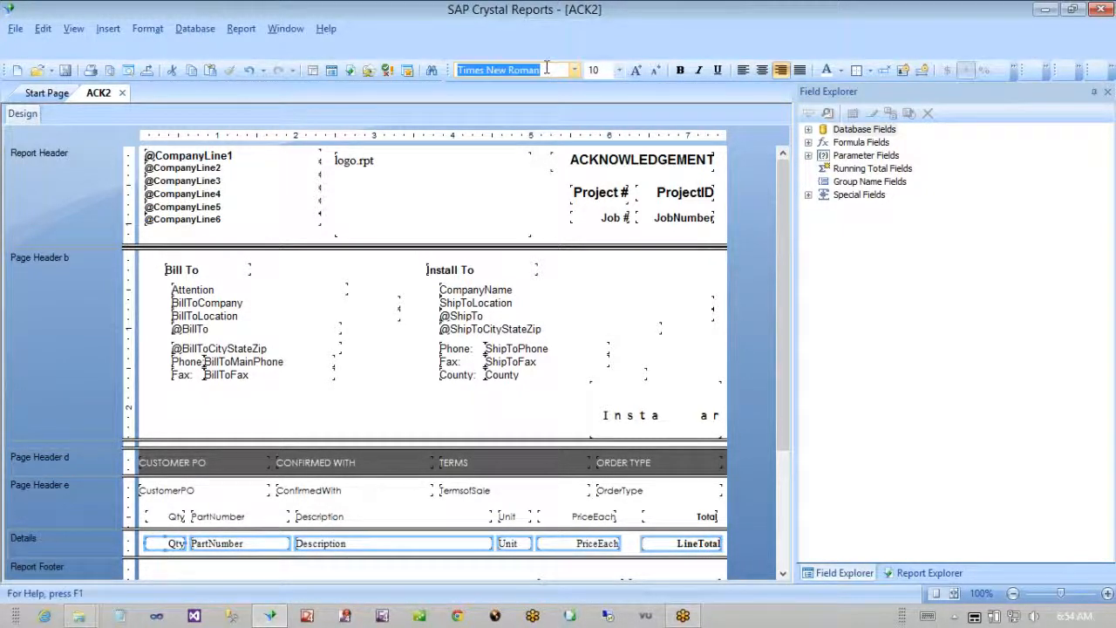
type("Century Gothic")
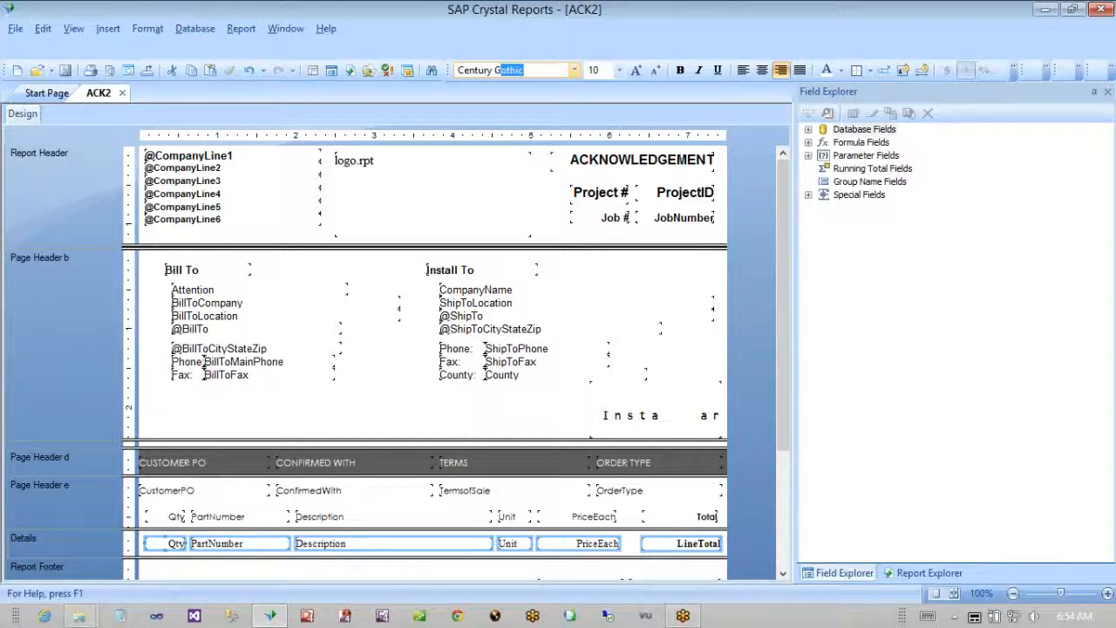
key("Return")
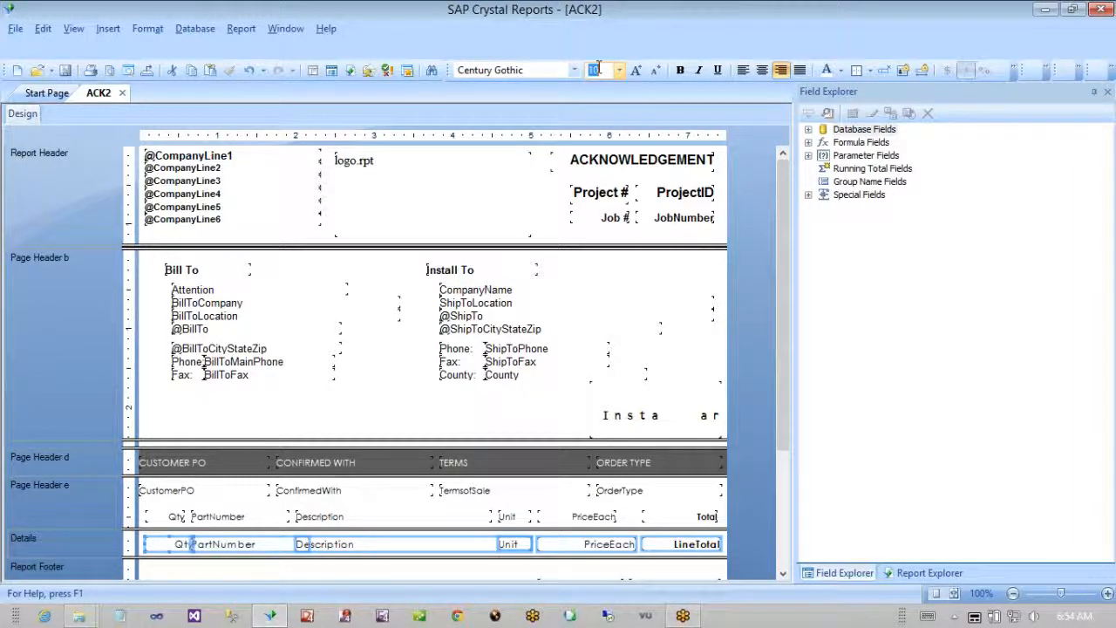
type("8")
key("Return")
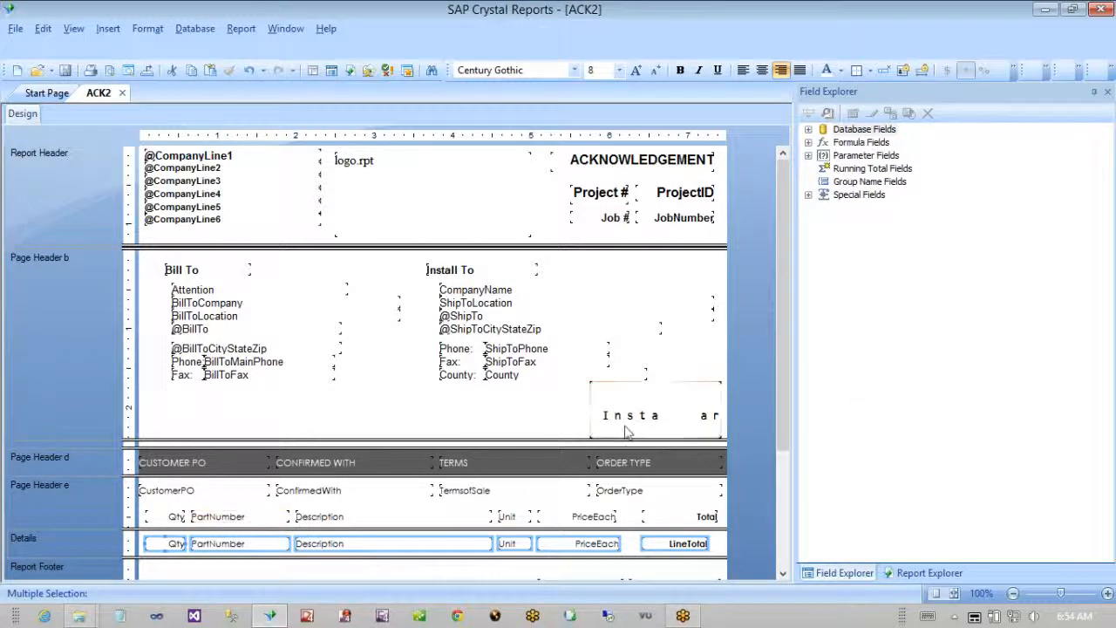
- Insert a box about 7.5 by 1.5 inches around Page Header d, Page Header e and Details, ending at the Report Footer's upper edge
left_click_drag(783, 386, 782, 449)
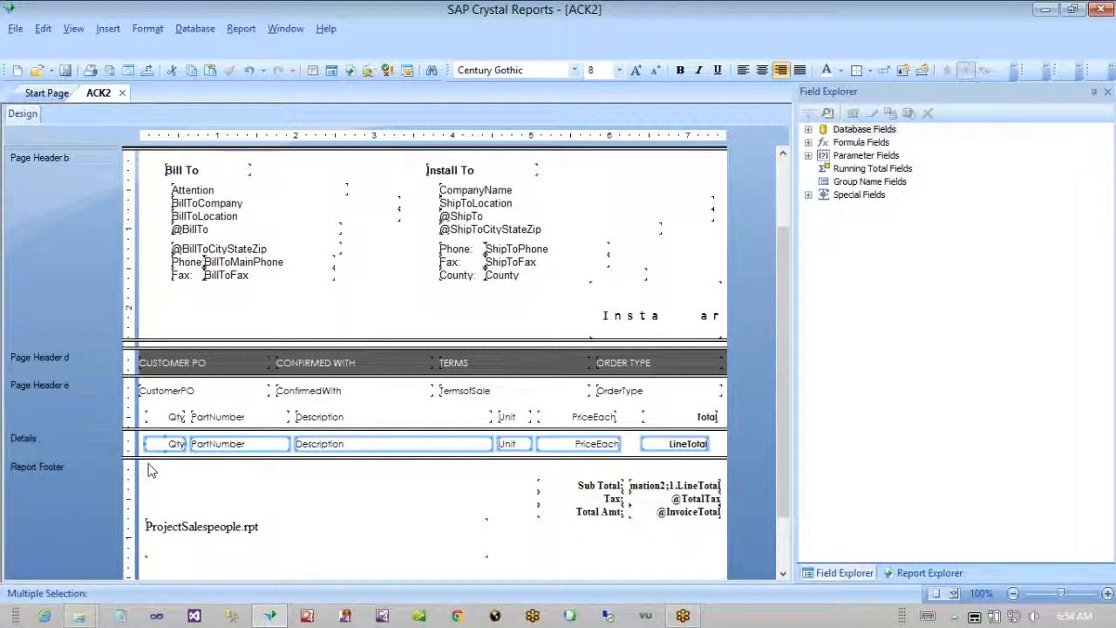
left_click(109, 30)
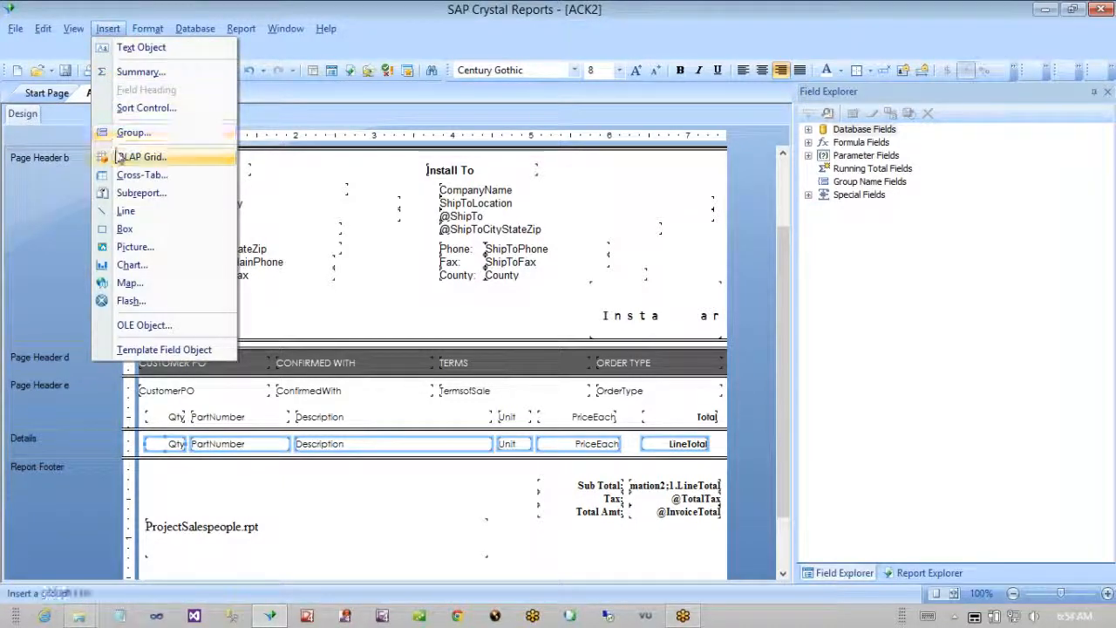
left_click(127, 229)
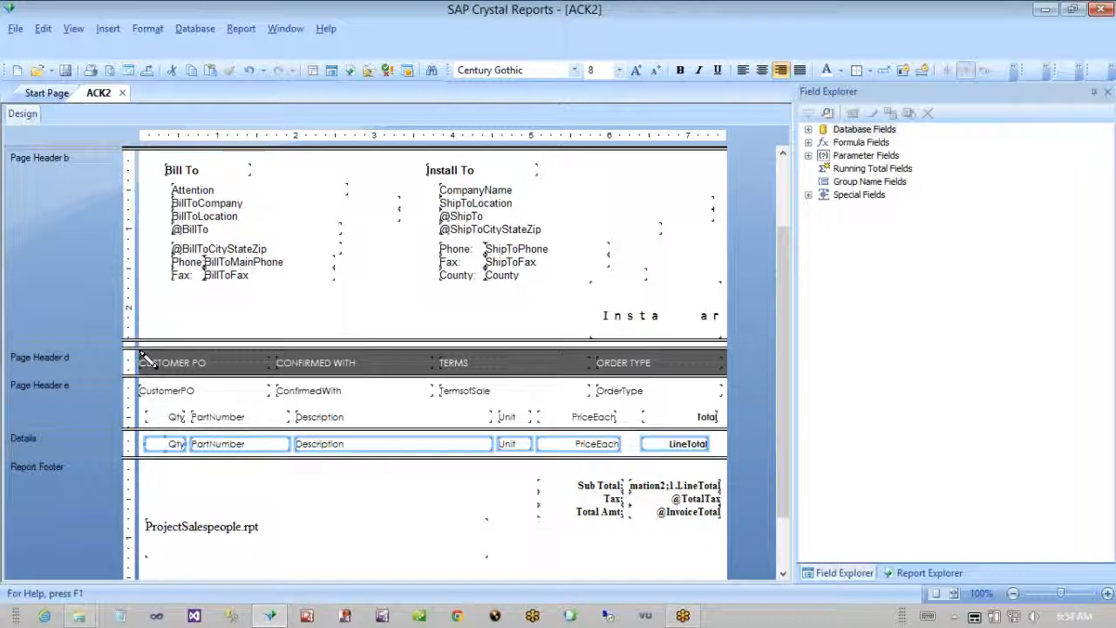
left_click_drag(140, 379, 737, 472)
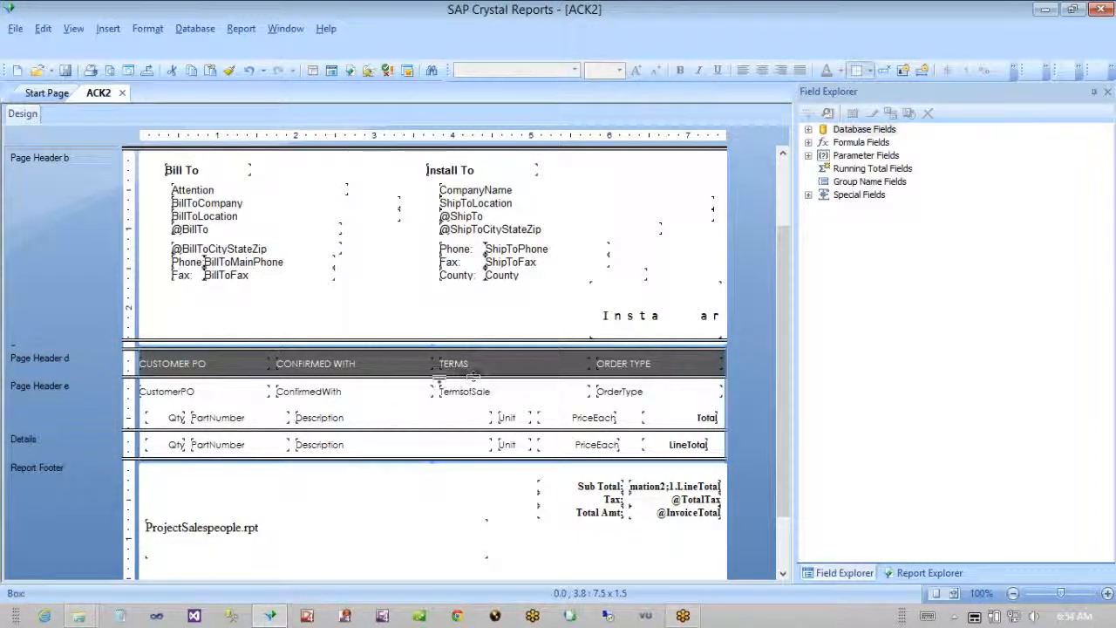
- Shift the CUSTOMER PO label and CustomerPO field right one grid step and narrow both to end before the CONFIRMED WITH column
left_click(170, 393)
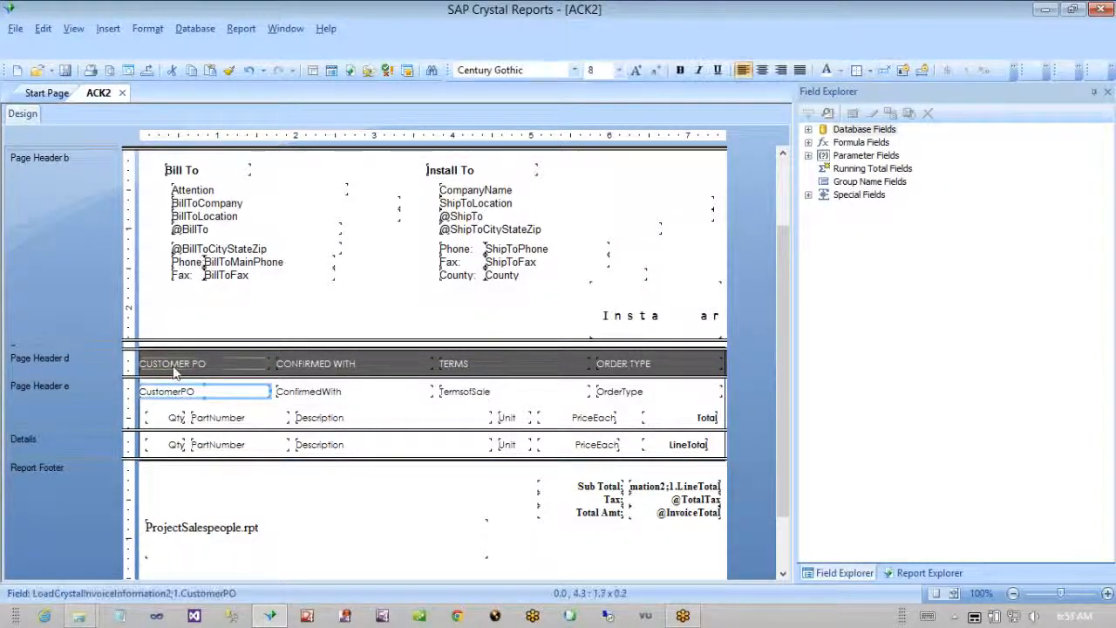
left_click(174, 370, "ctrl")
key("Right")
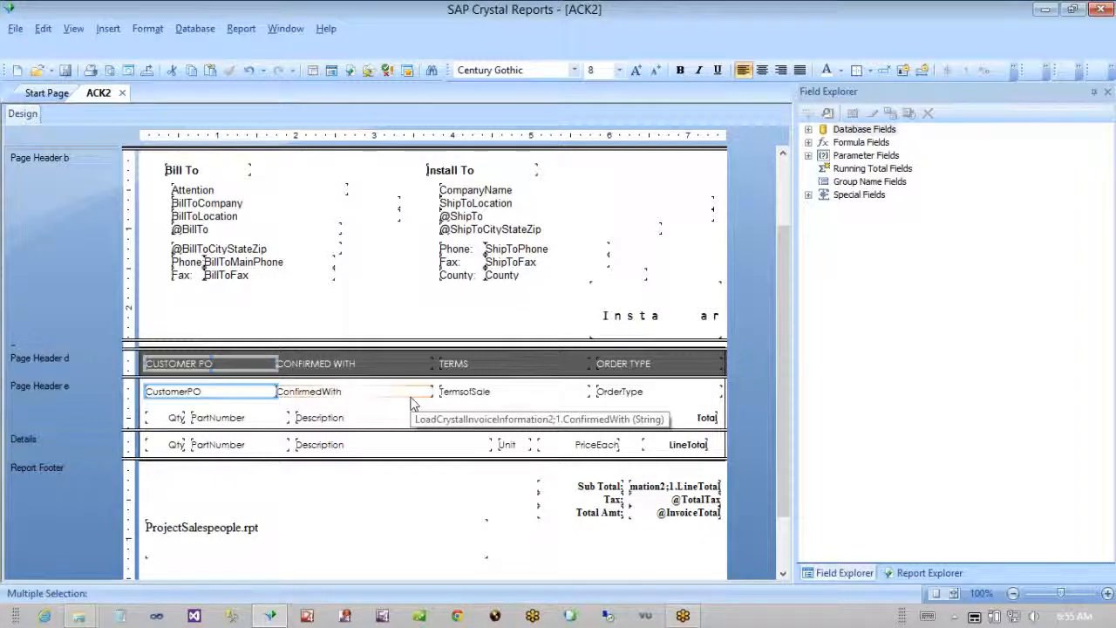
key("shift+Left")
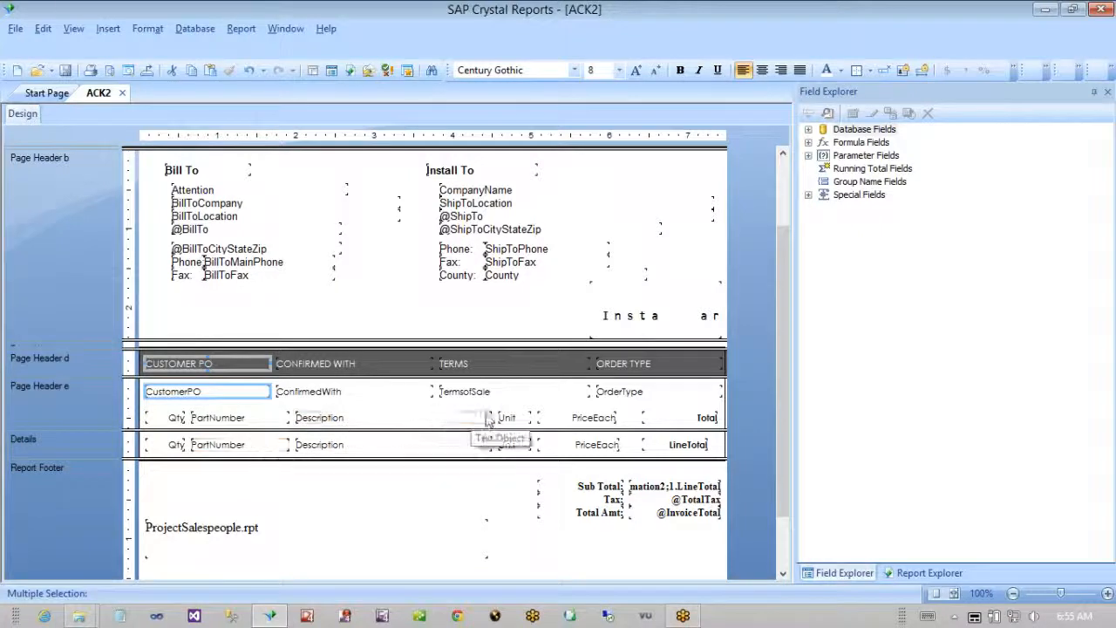
- Make the Total heading and the LineTotal field the same width and align their right edges
left_click(593, 417)
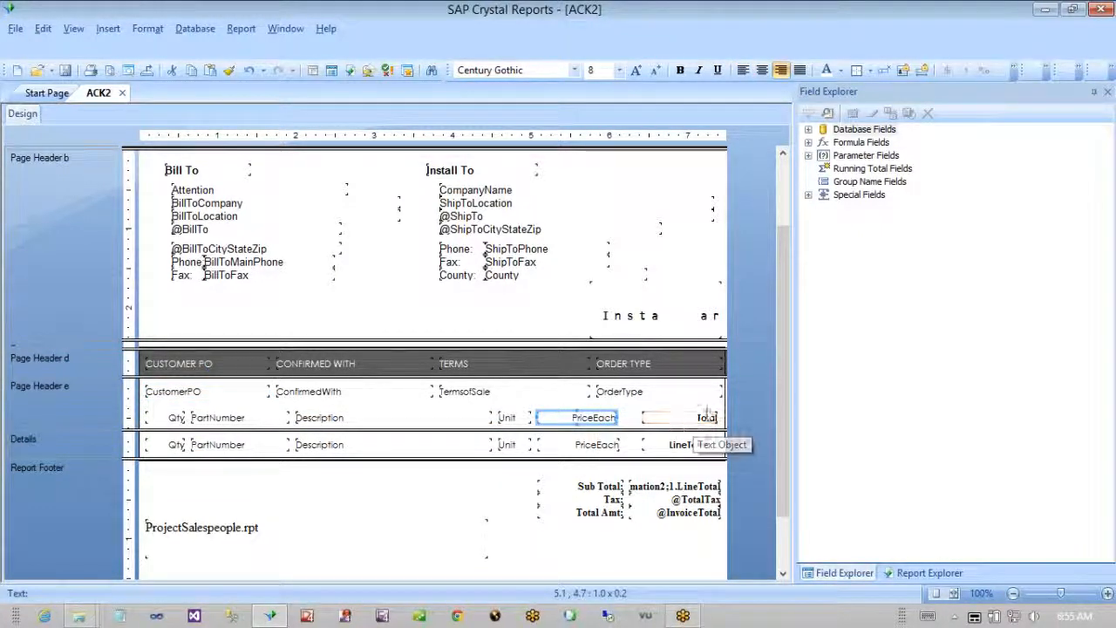
left_click(703, 419)
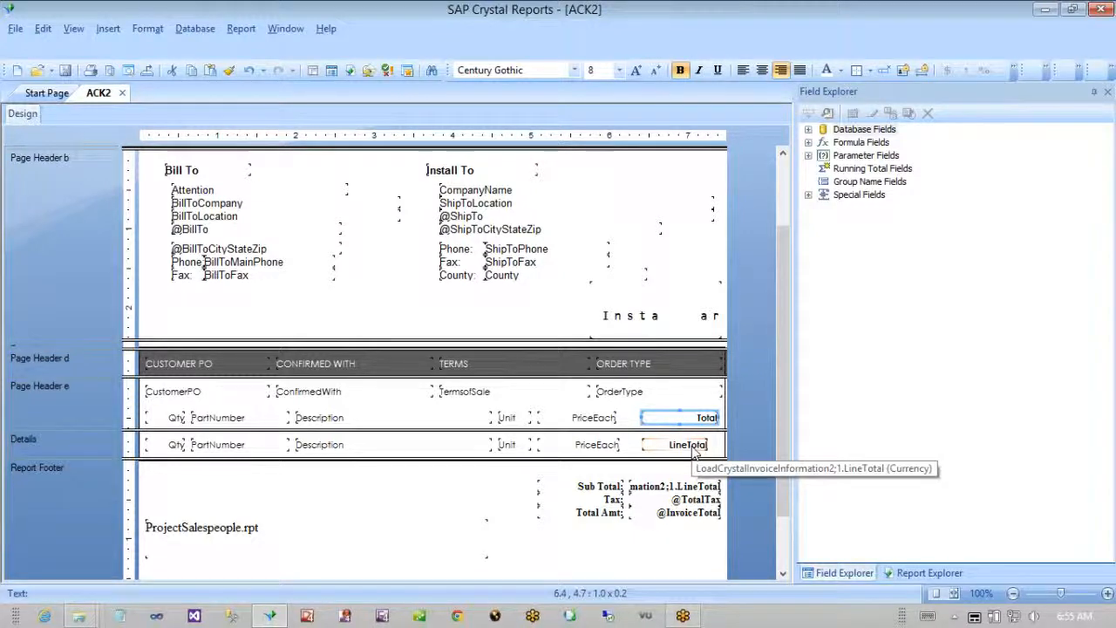
left_click(694, 447, "ctrl")
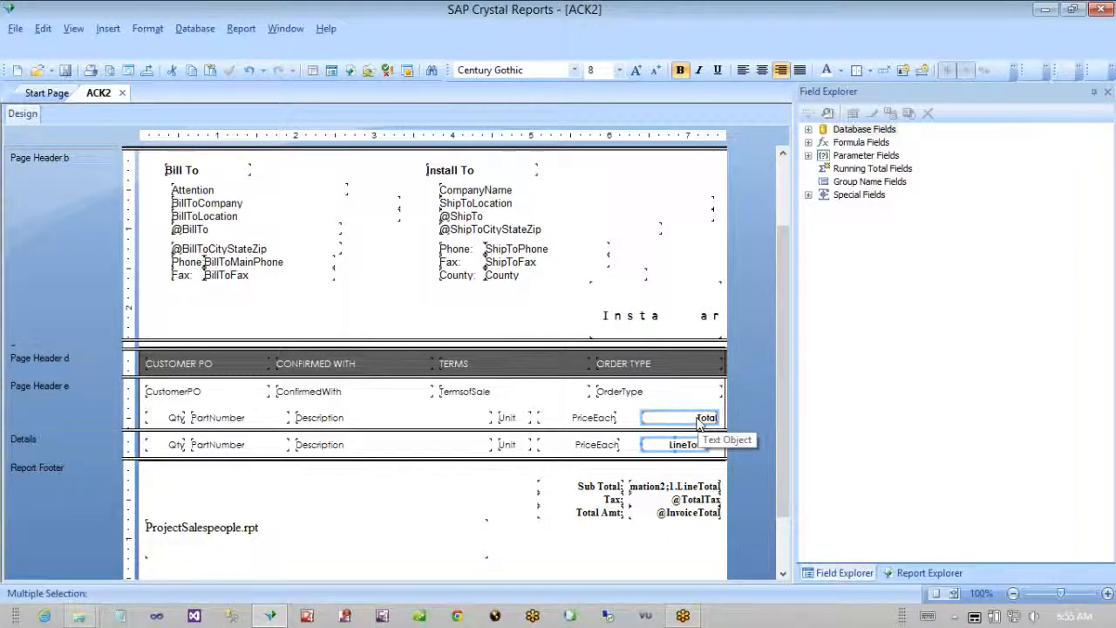
right_click(699, 422)
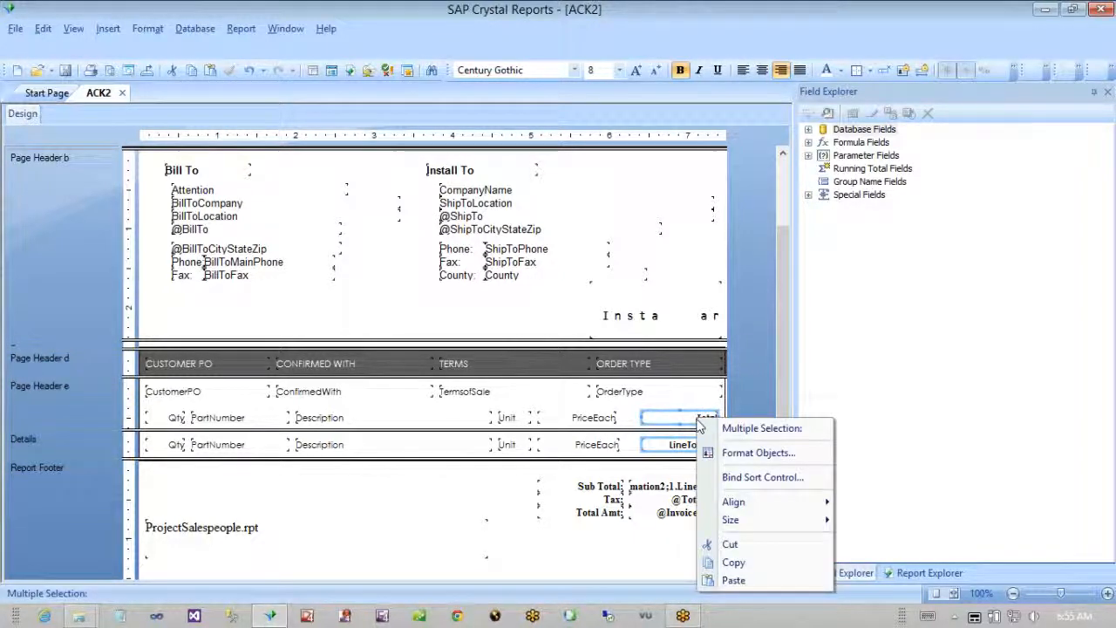
mouse_move(764, 520)
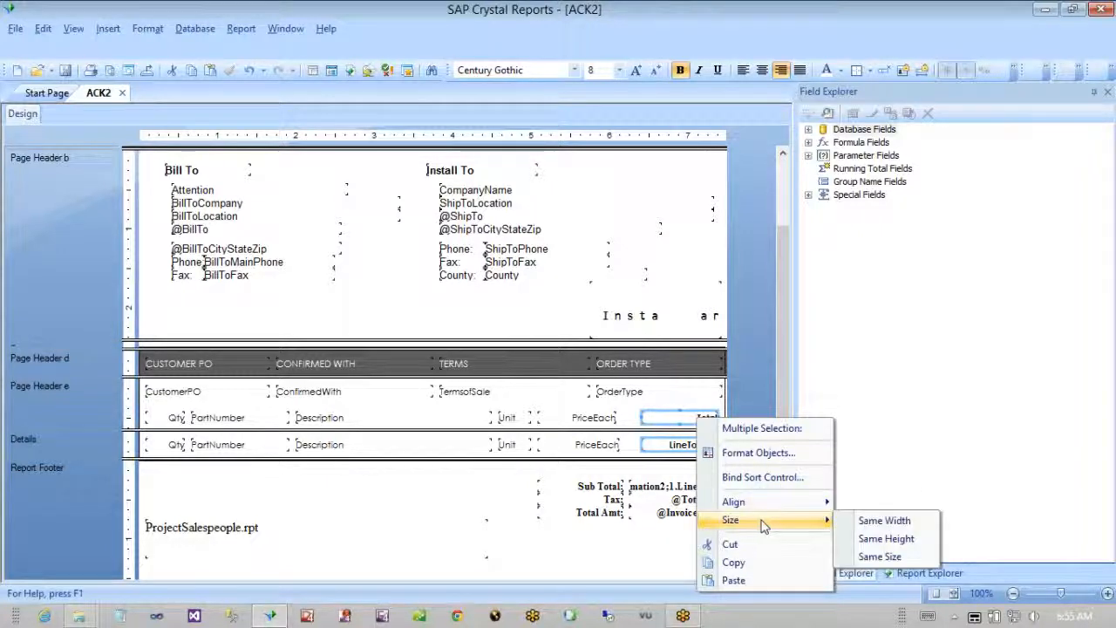
left_click(854, 525)
right_click(686, 422)
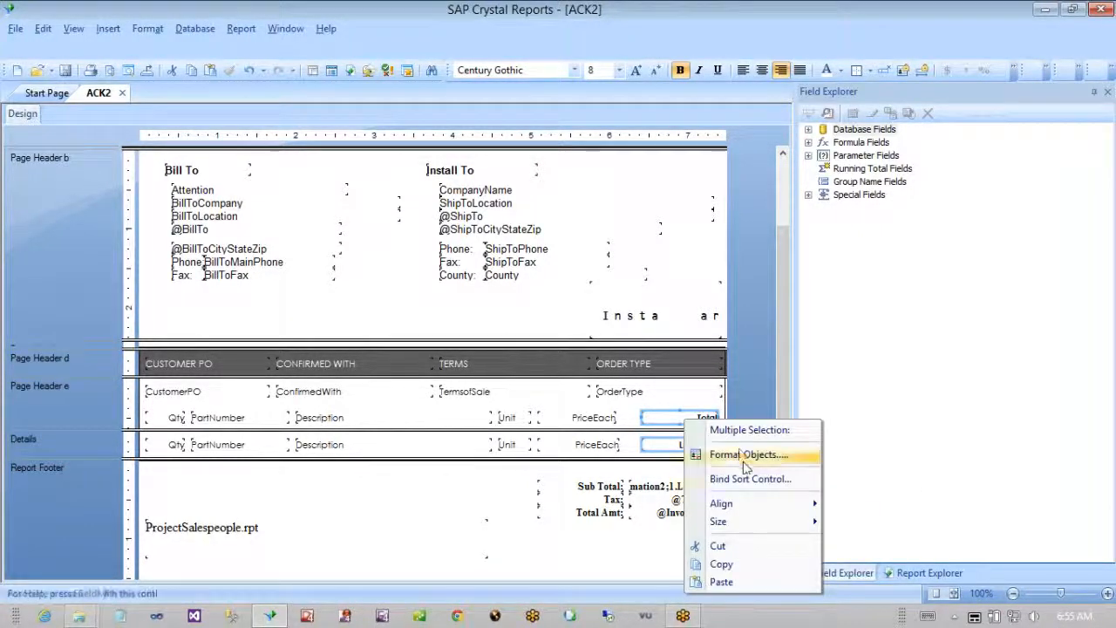
mouse_move(741, 500)
left_click(866, 541)
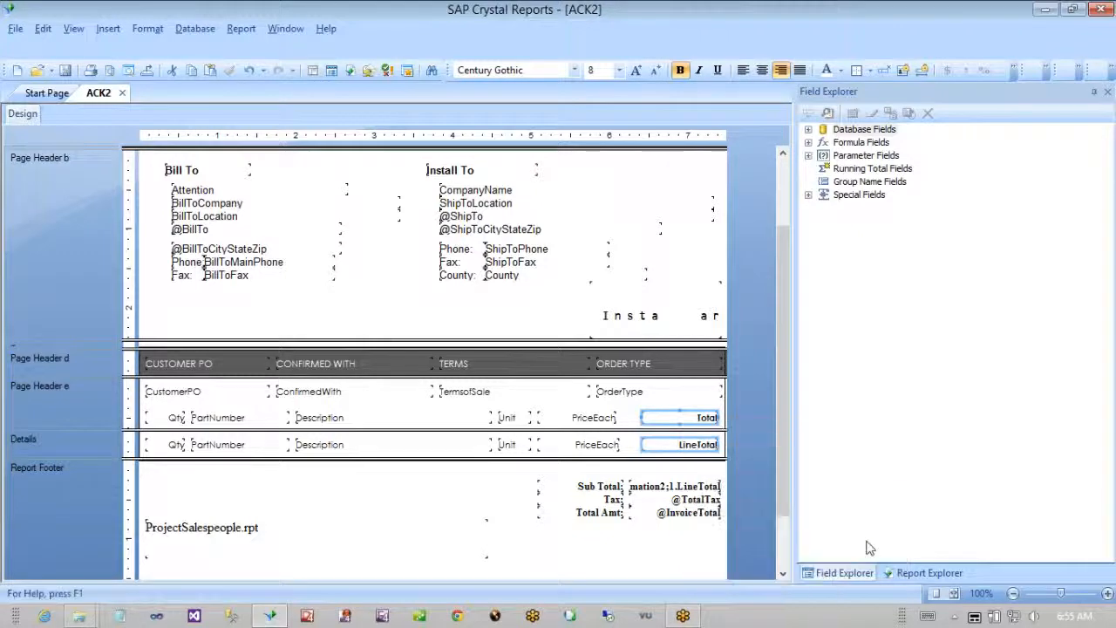
- Shift the PriceEach heading and field right three grid steps, then give them the same width and align their right edges
left_click(593, 418)
left_click(596, 445, "ctrl")
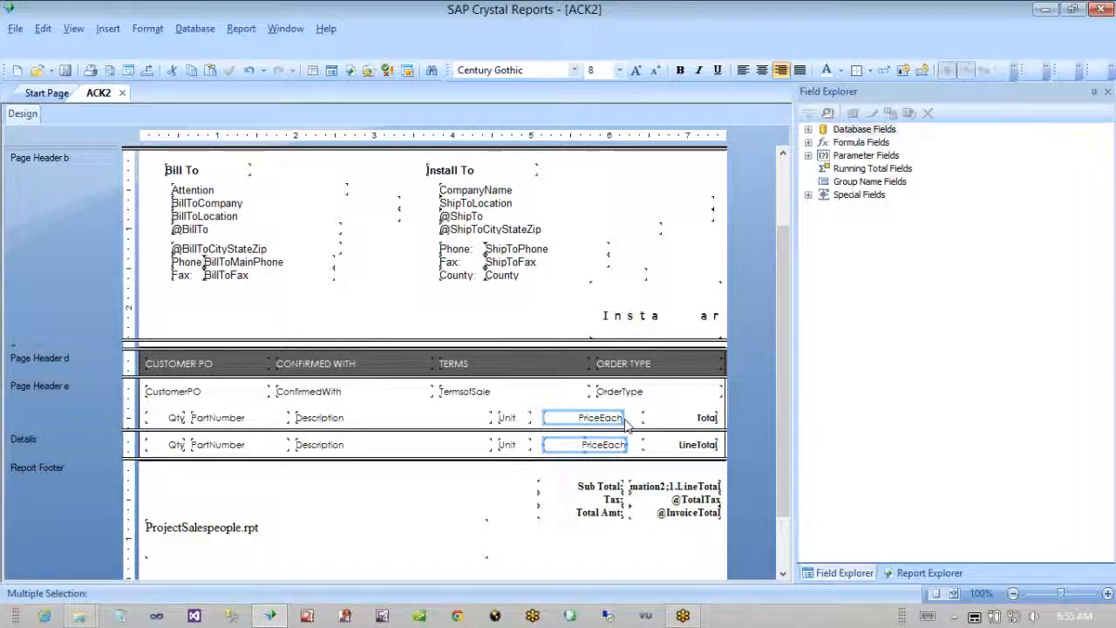
key("Right")
key("Right")
key("Right")
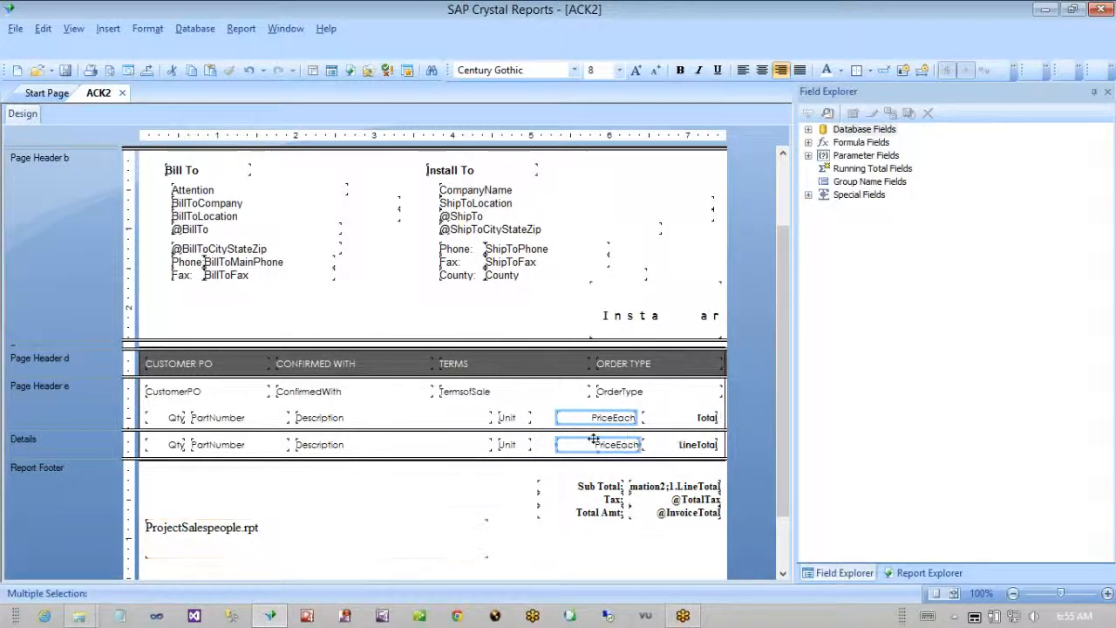
right_click(588, 421)
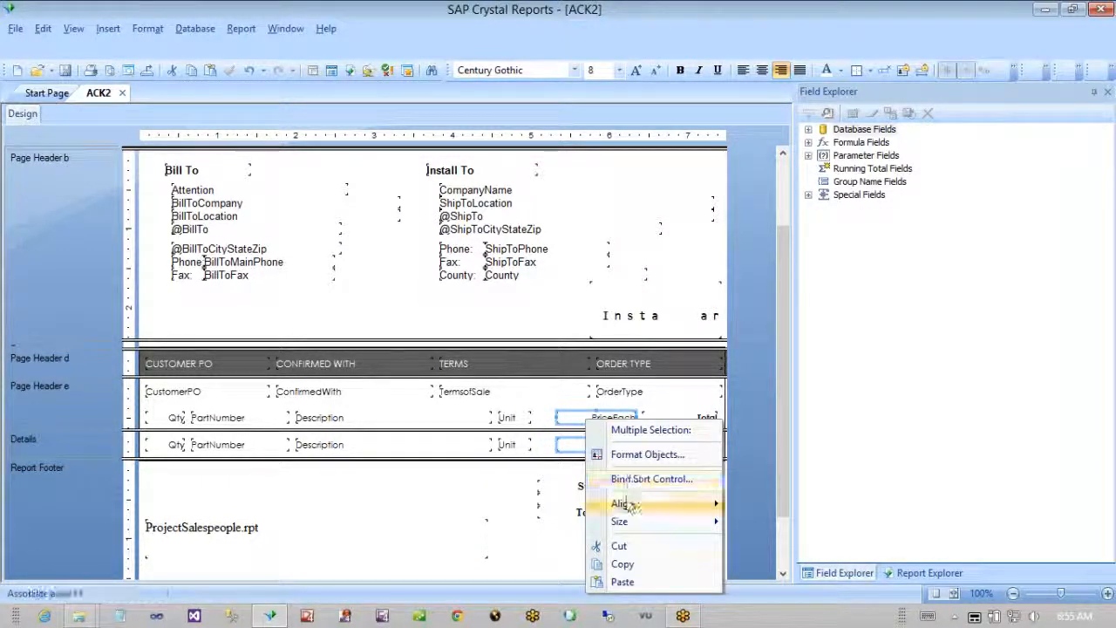
mouse_move(627, 521)
left_click(764, 523)
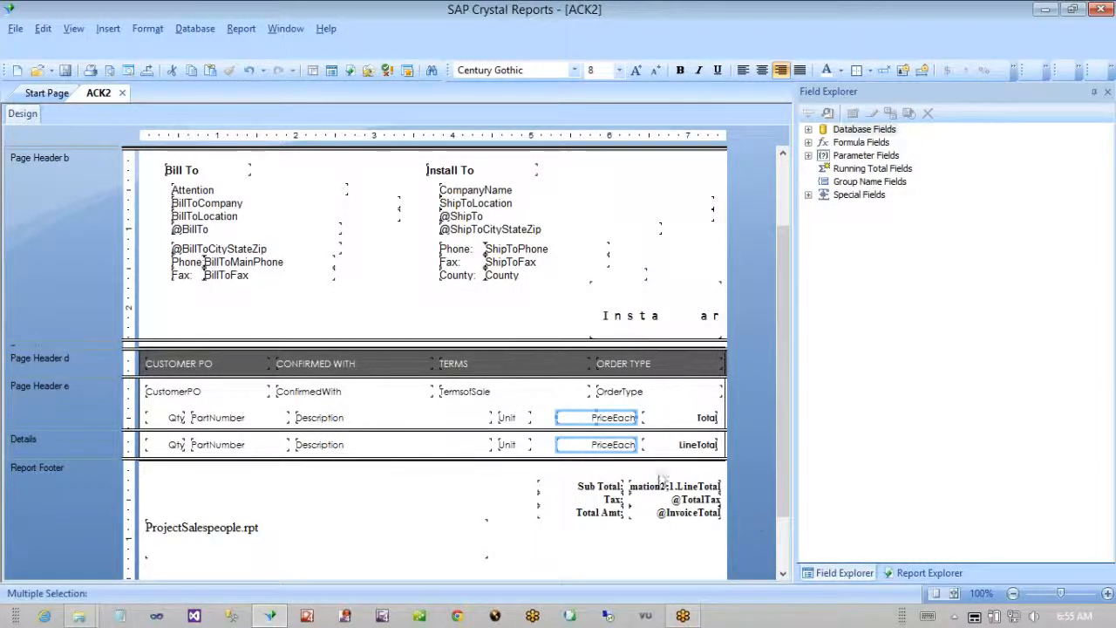
right_click(600, 419)
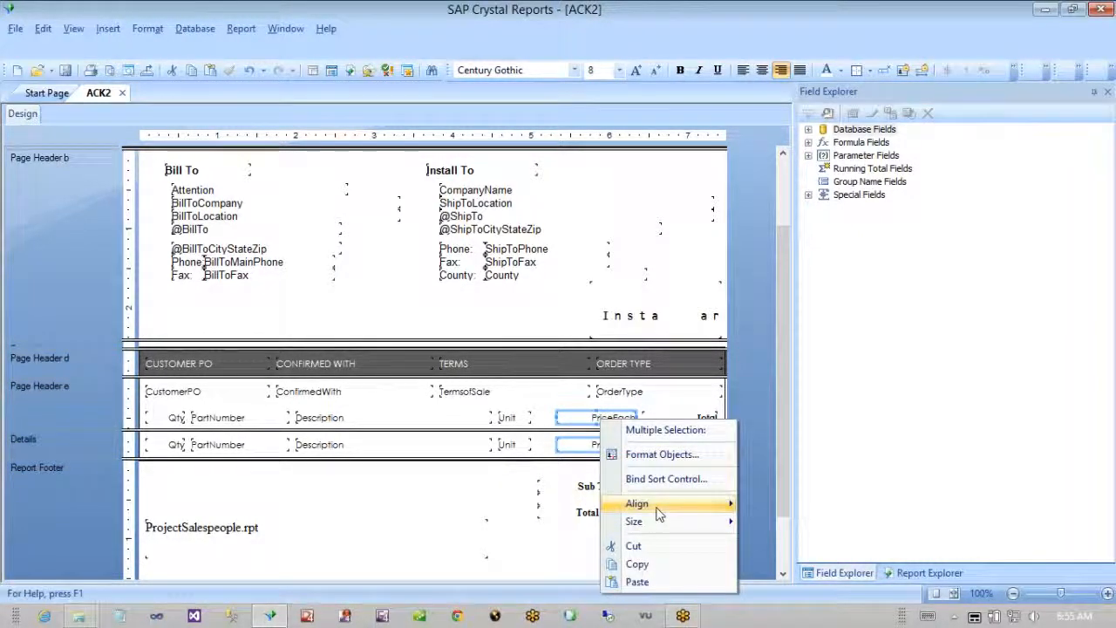
mouse_move(688, 505)
left_click(788, 541)
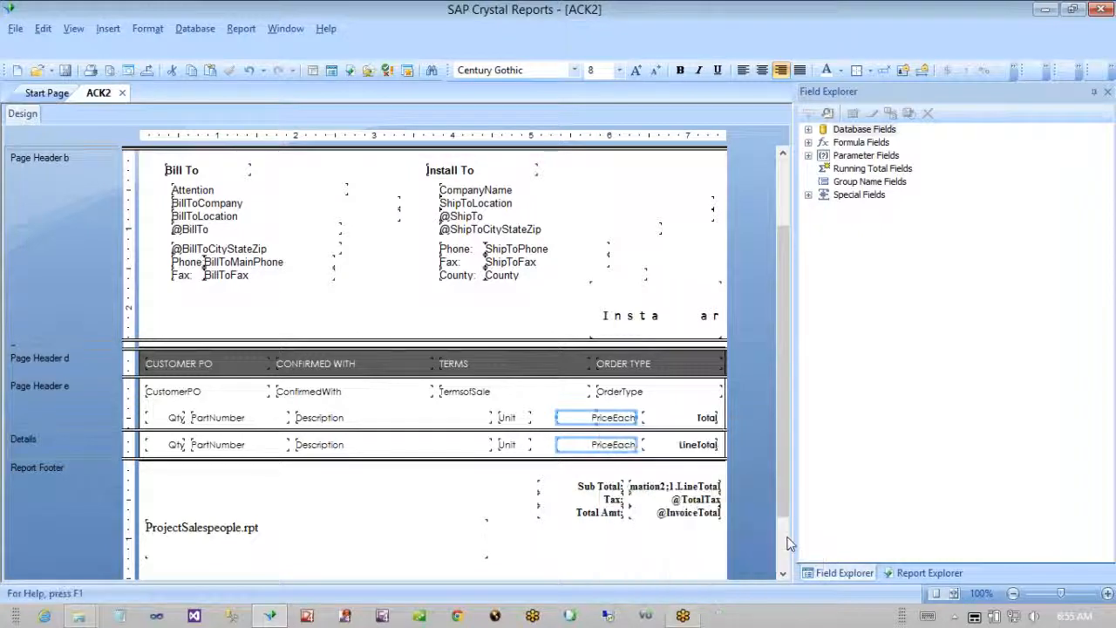
- Shift the Unit heading and the Unit field in Details right three grid steps, towards the PriceEach column
left_click(510, 419)
left_click(508, 444, "ctrl")
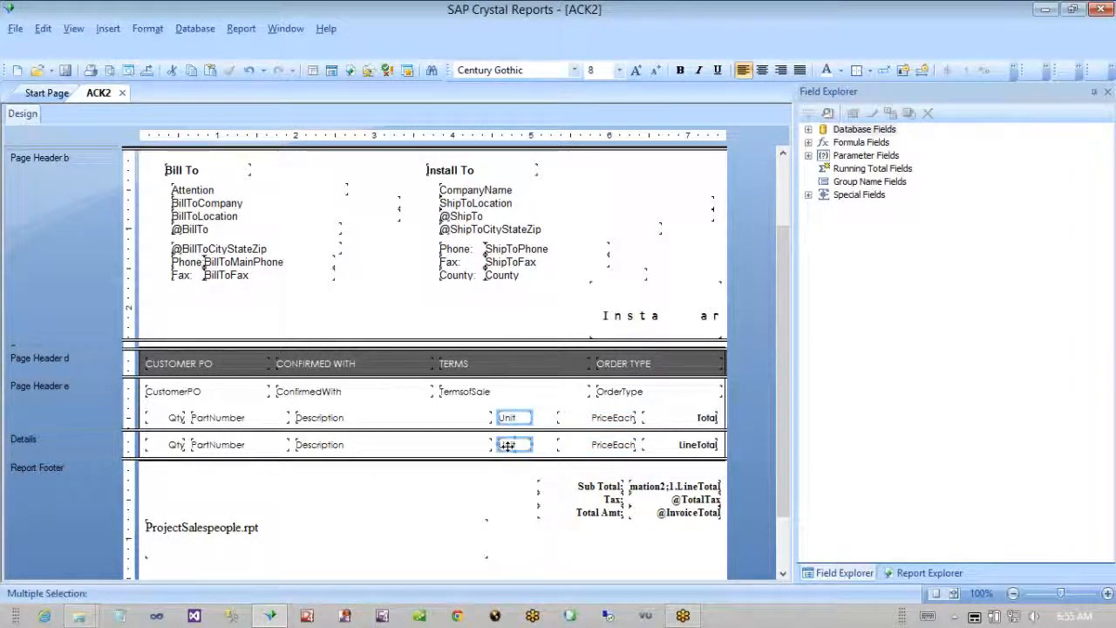
key("Right")
key("Right")
key("Right")
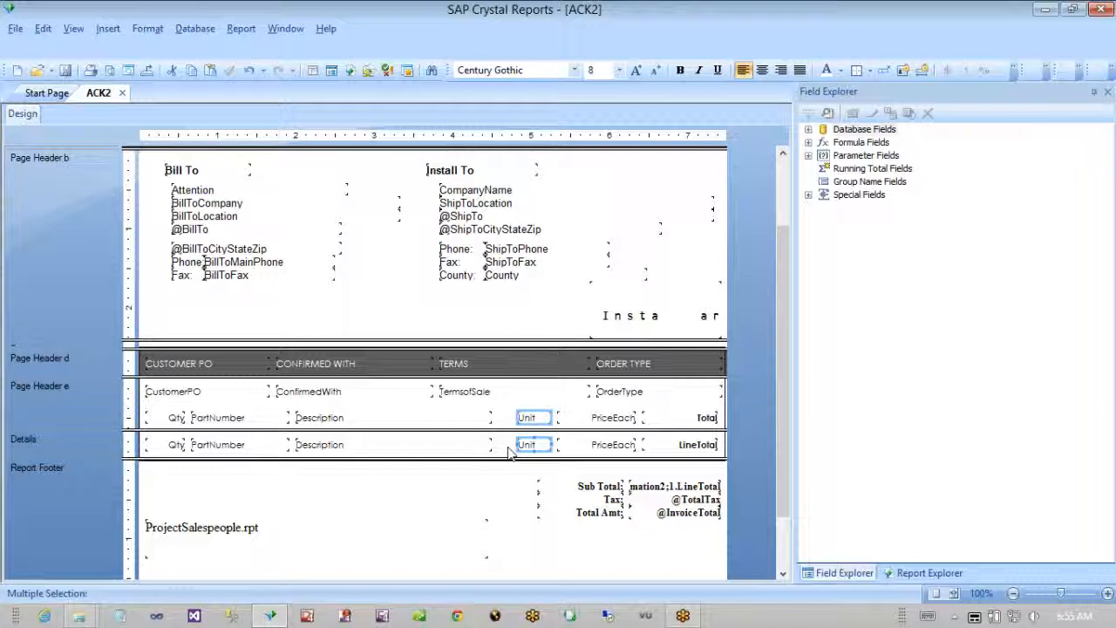
- Shift the Description heading and field right three grid steps to end beside Unit, and narrow both by two steps at their left edge
left_click(403, 419)
left_click(406, 443, "ctrl")
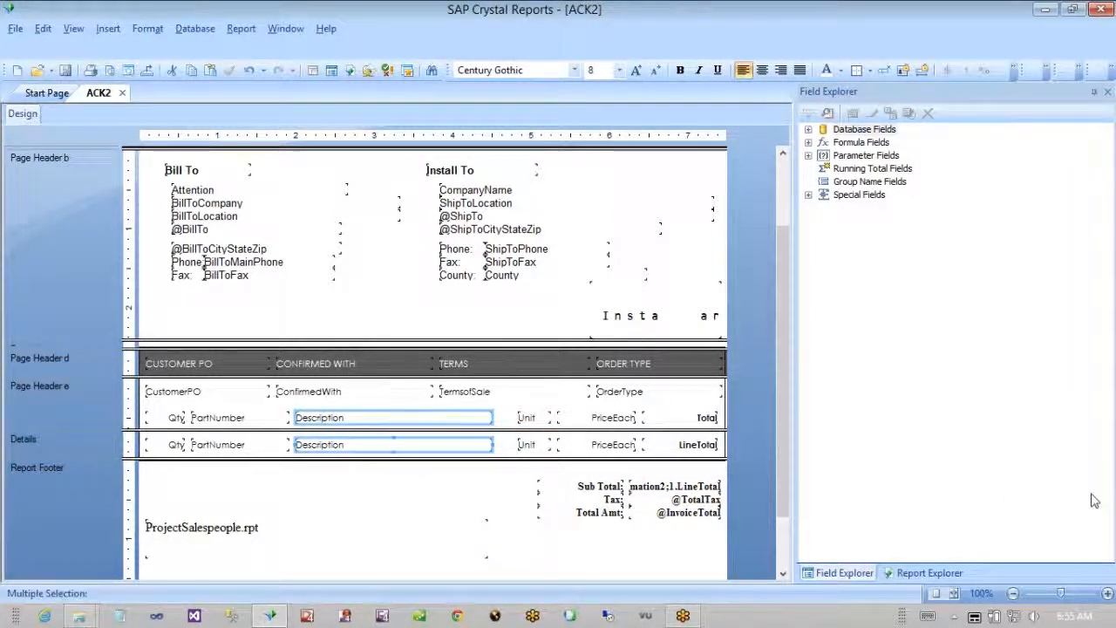
key("Right")
key("Right")
key("Right")
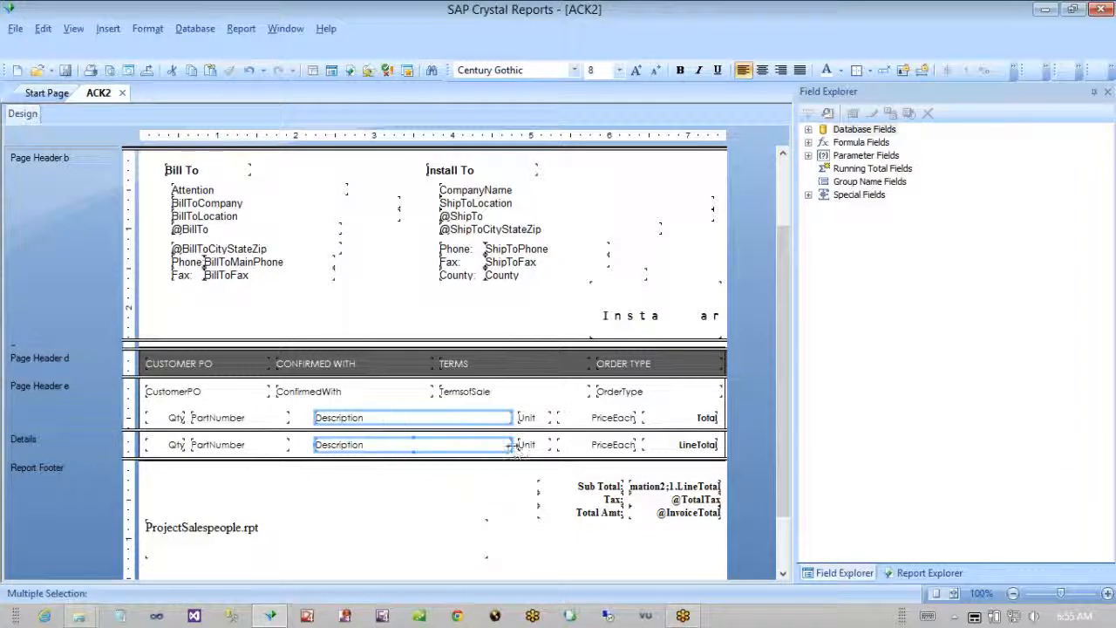
left_click_drag(509, 445, 498, 444)
key("Right")
key("Right")
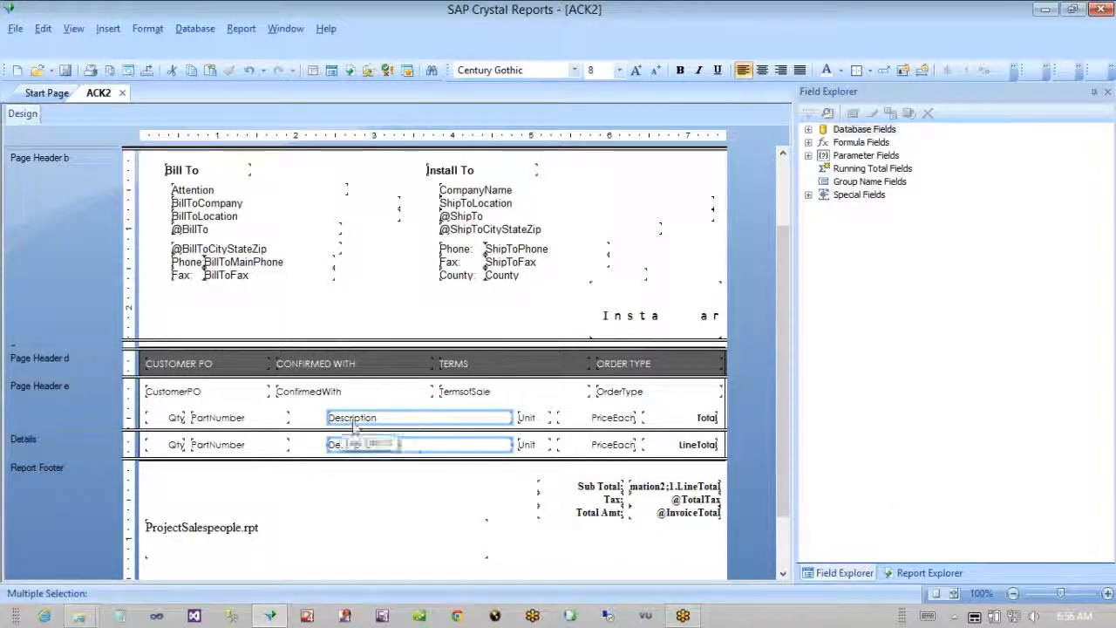
- Make the Description heading and field the same width and align their left edges
right_click(399, 420)
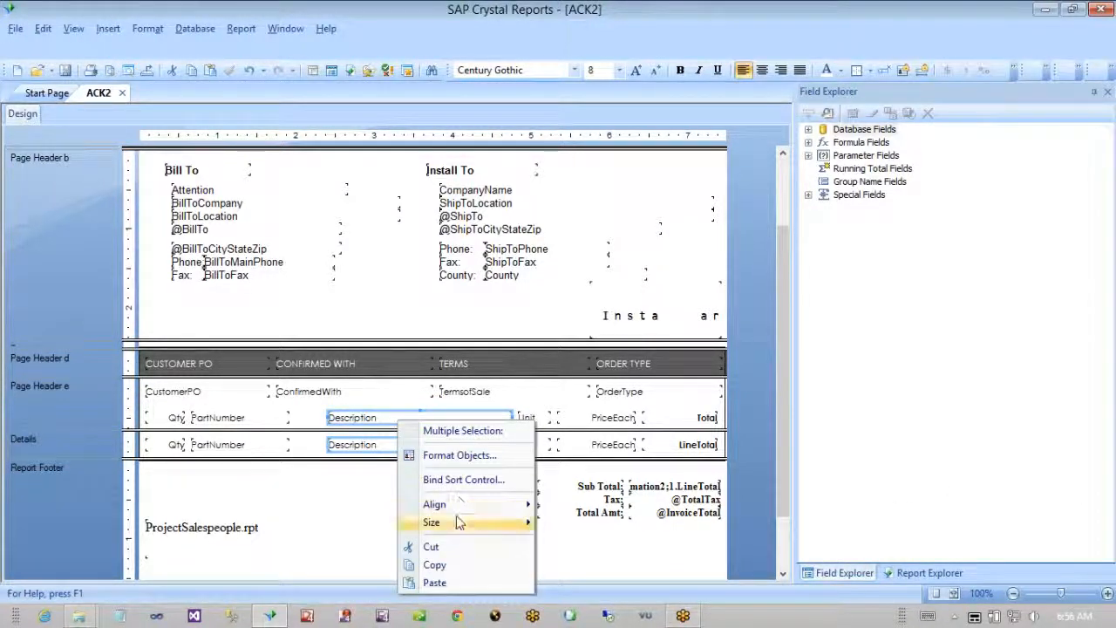
mouse_move(453, 522)
left_click(578, 523)
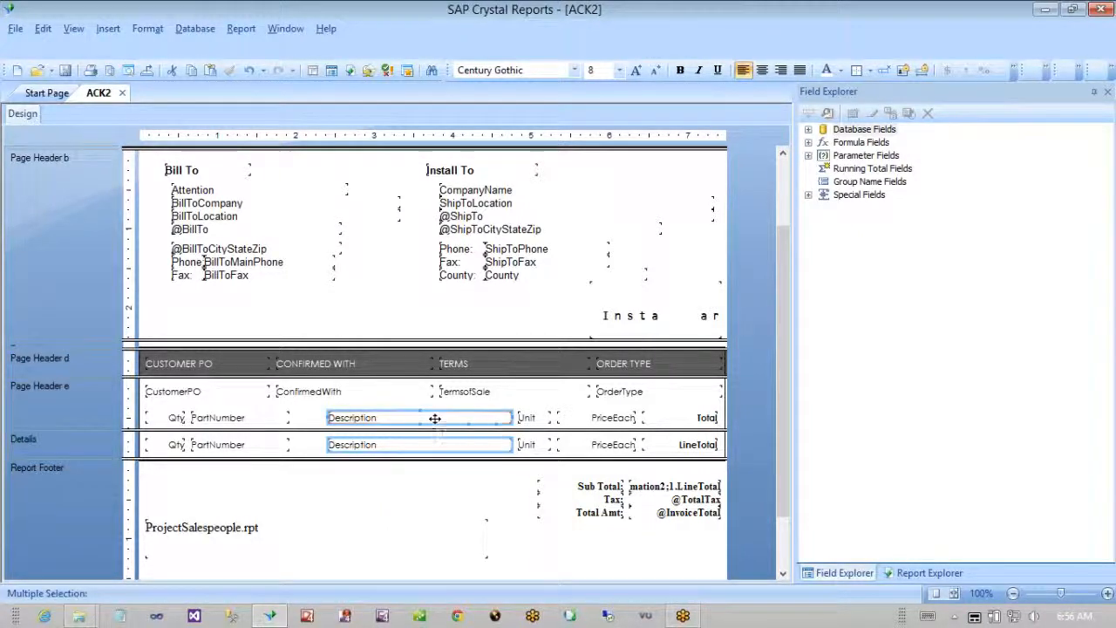
right_click(434, 422)
mouse_move(488, 506)
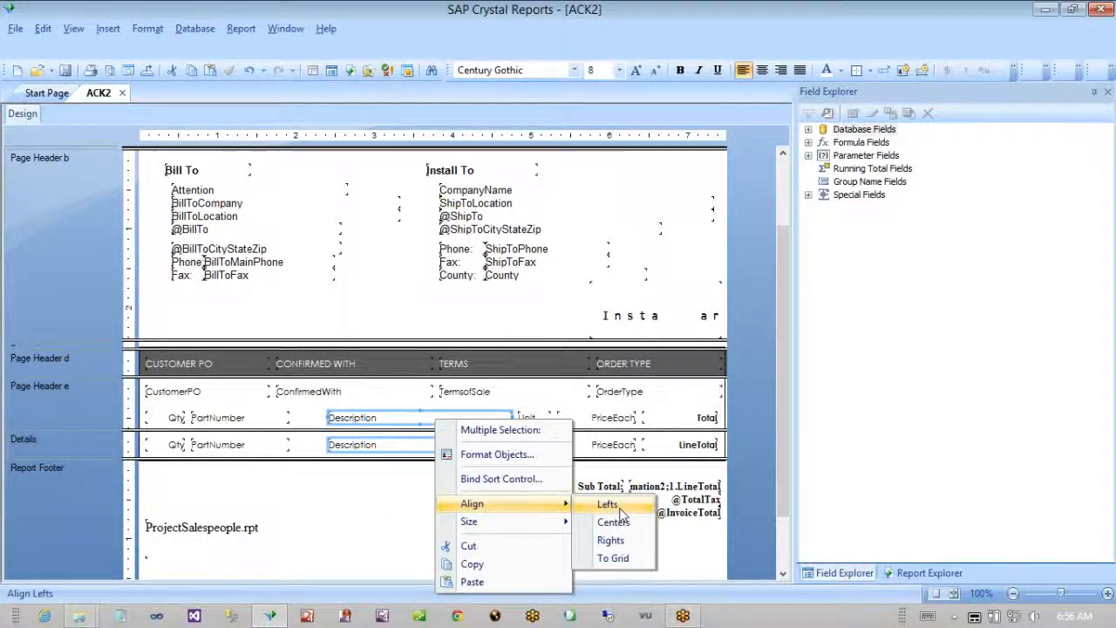
left_click(609, 505)
- Shift the PartNumber heading and field right four grid steps and widen both by one step to end beside Description
left_click(270, 417)
left_click(255, 447, "ctrl")
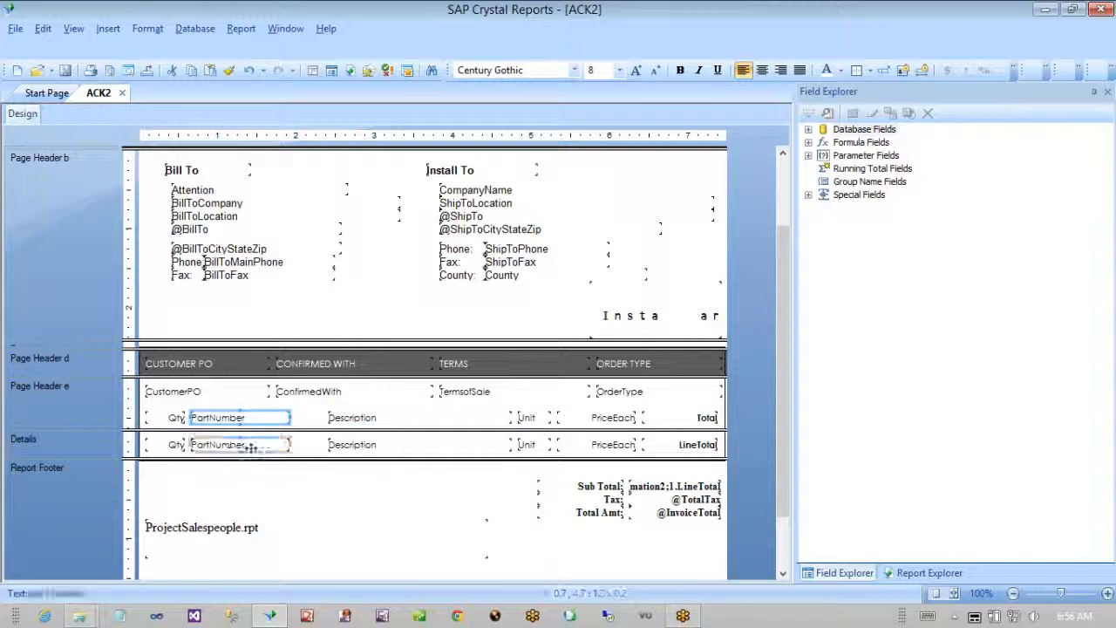
key("Right")
key("Right")
key("Right")
key("Right")
key("Right")
key("Right")
key("Right")
key("Right")
key("Right")
key("Right")
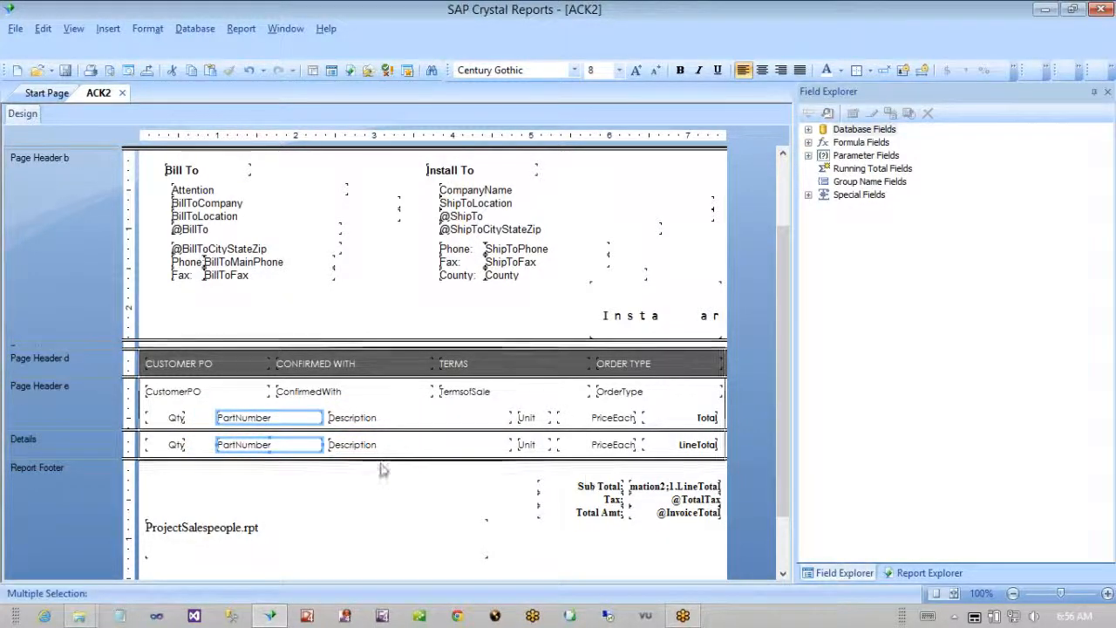
- Make the PartNumber heading and field the same width and align their left edges
right_click(299, 419)
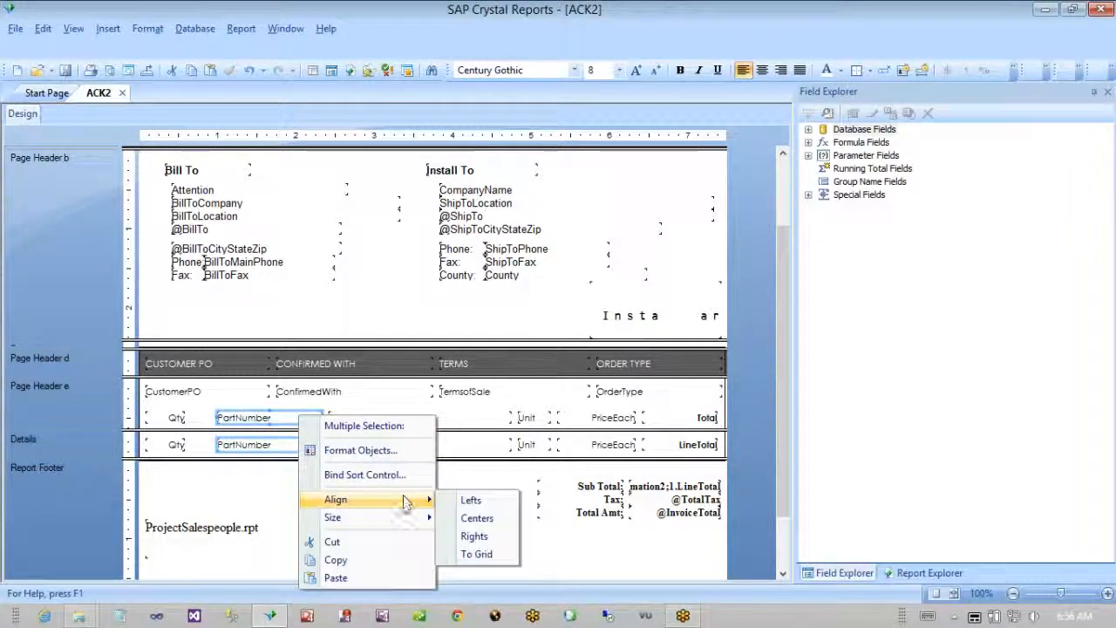
mouse_move(394, 520)
left_click(463, 521)
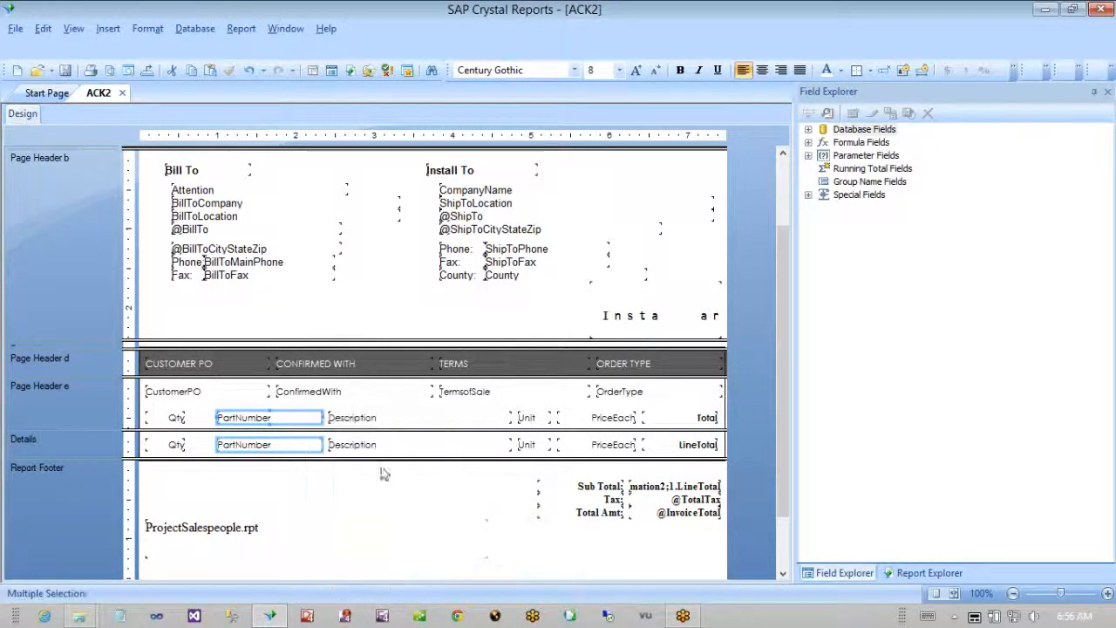
right_click(304, 419)
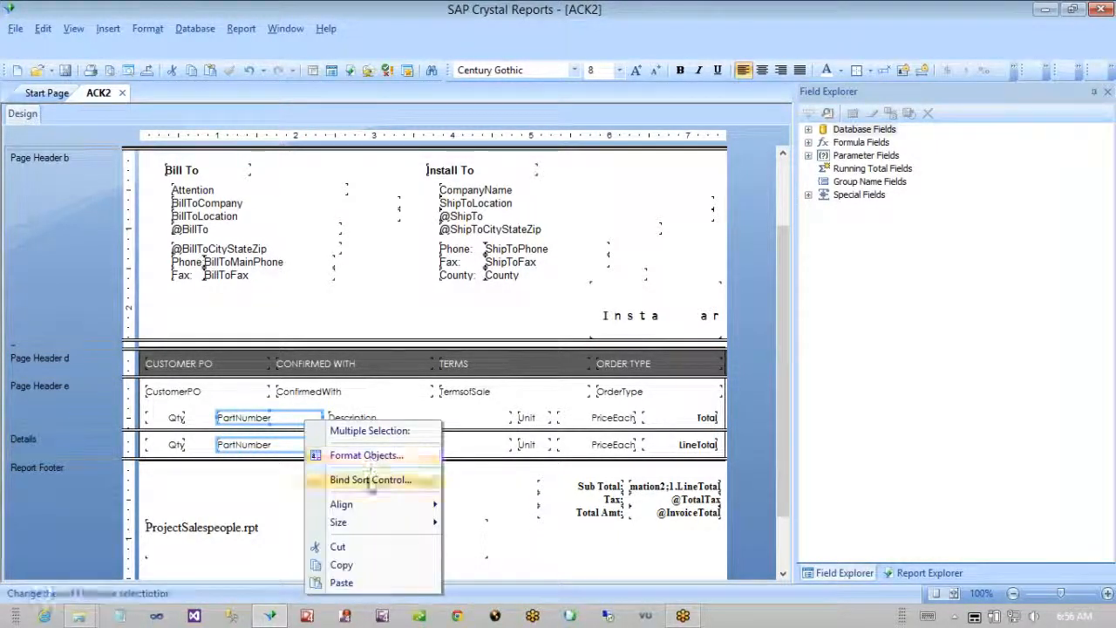
mouse_move(392, 504)
left_click(475, 504)
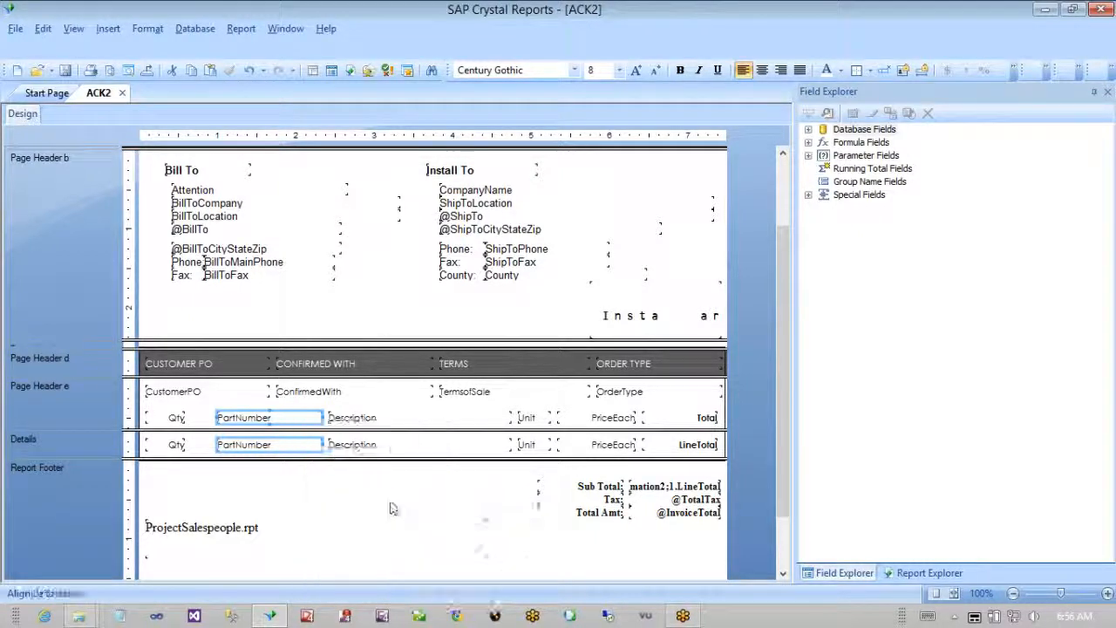
- Shift the Qty heading and field right three grid steps and widen both by one step to end beside PartNumber
left_click(175, 418)
left_click(175, 445, "ctrl")
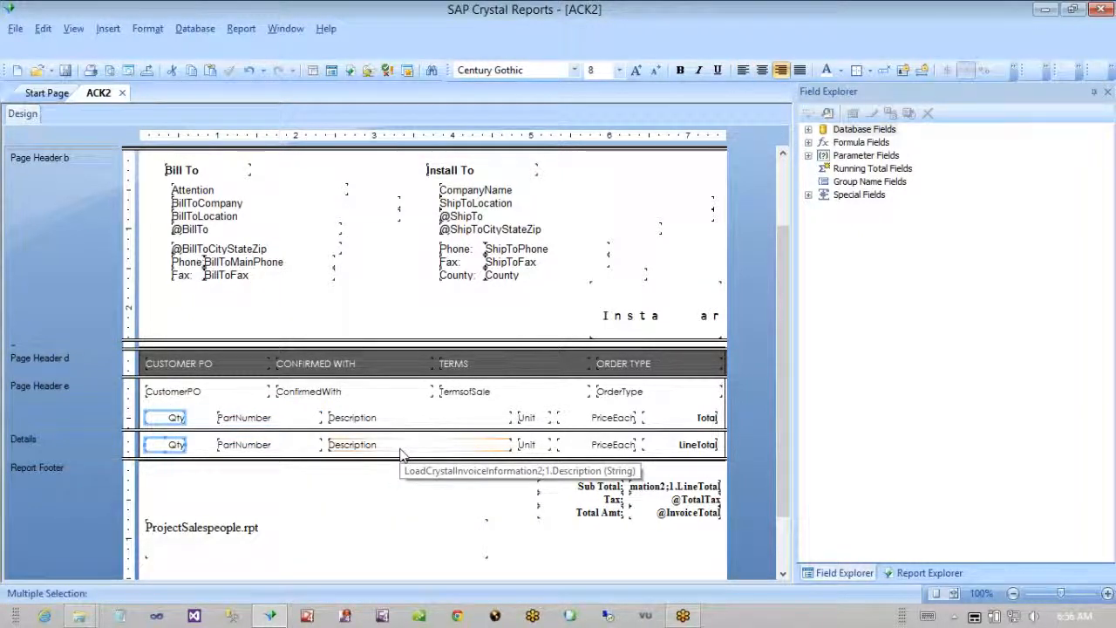
key("Right")
key("Right")
key("Right")
key("Right")
key("Right")
key("Right")
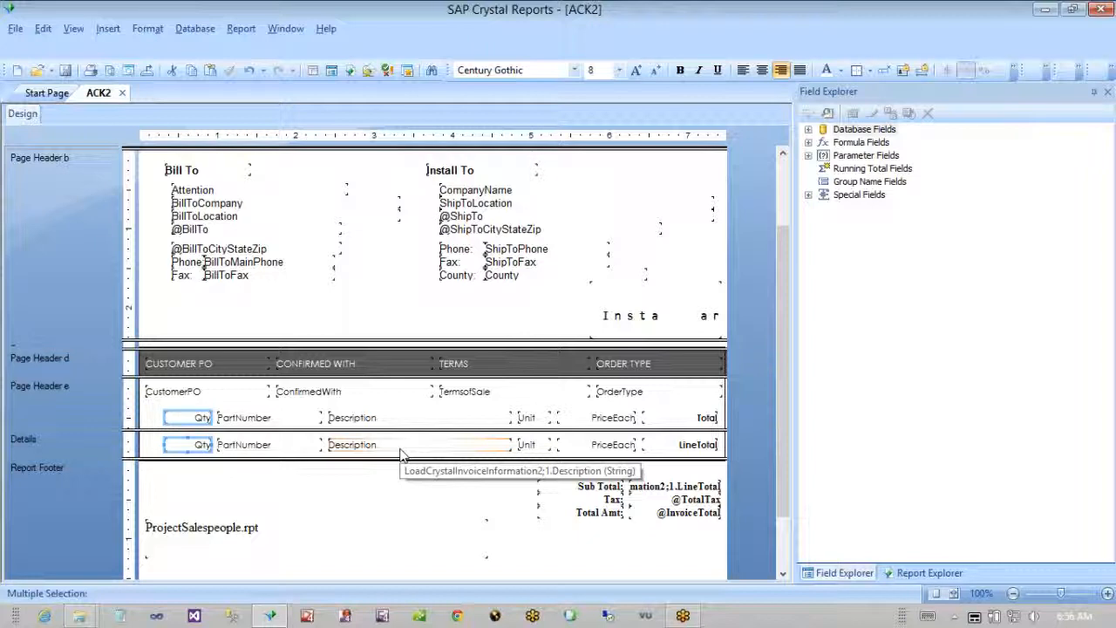
- Narrow the Description heading and field one grid step at their left edge, and shift the PartNumber heading and field right one step
left_click(410, 418)
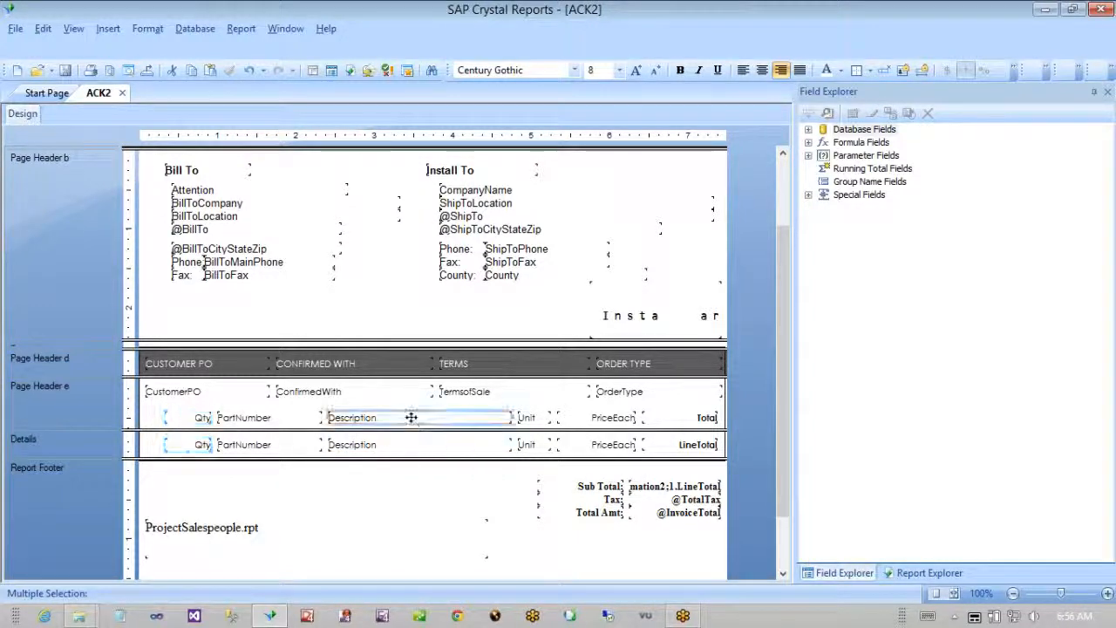
left_click(408, 445, "ctrl")
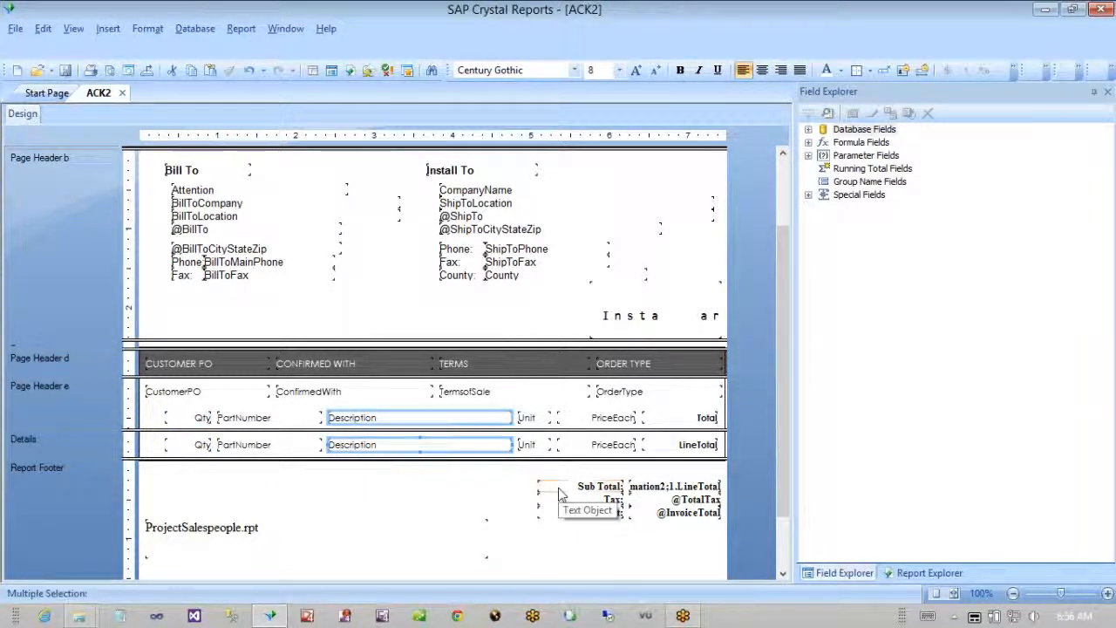
key("Right")
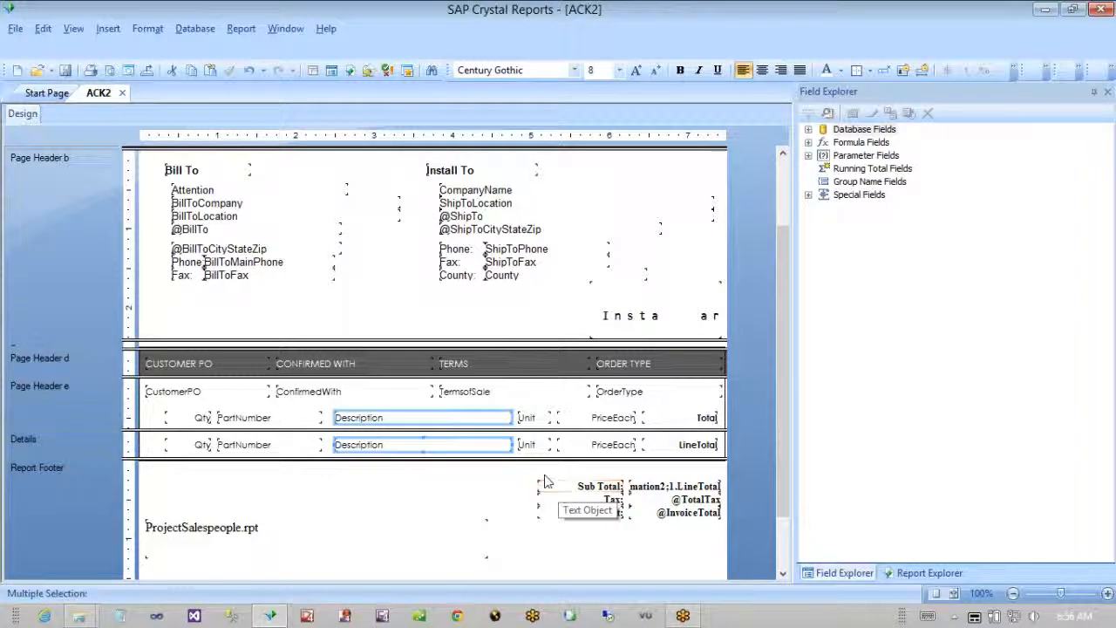
left_click(287, 419)
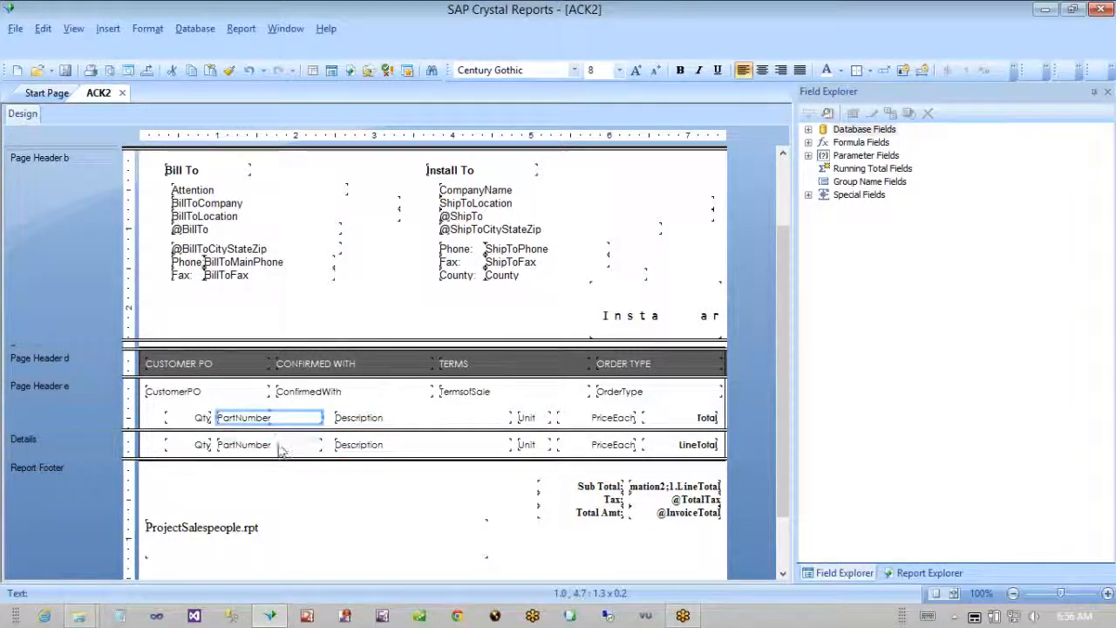
left_click(279, 445, "ctrl")
key("Right")
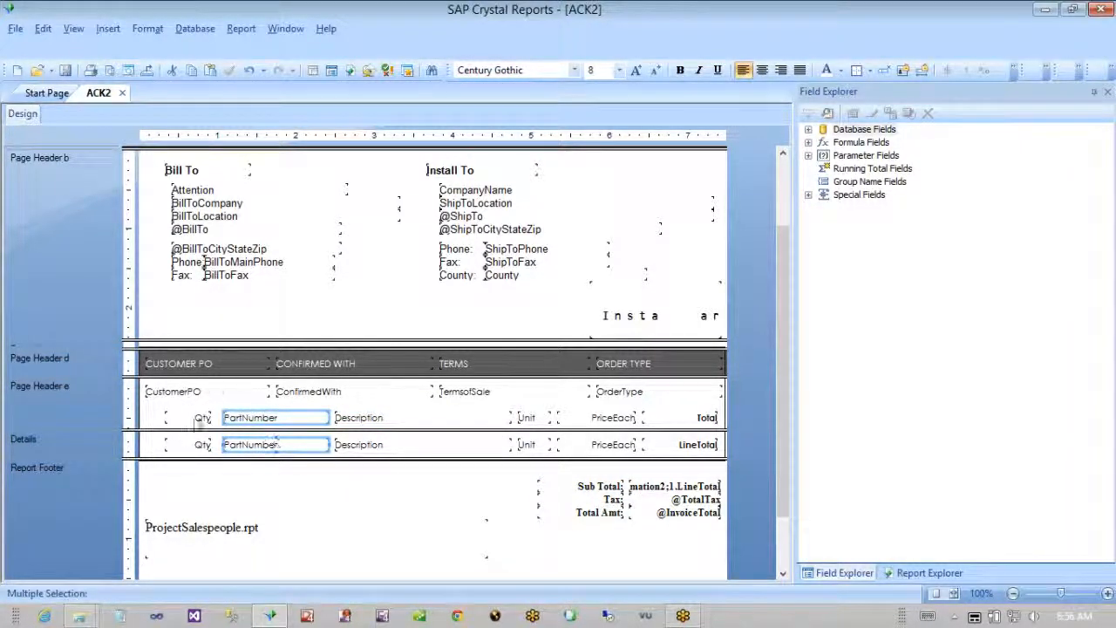
- Shift the Qty heading and field right one grid step to sit beside PartNumber
left_click(197, 417)
left_click(190, 443, "ctrl")
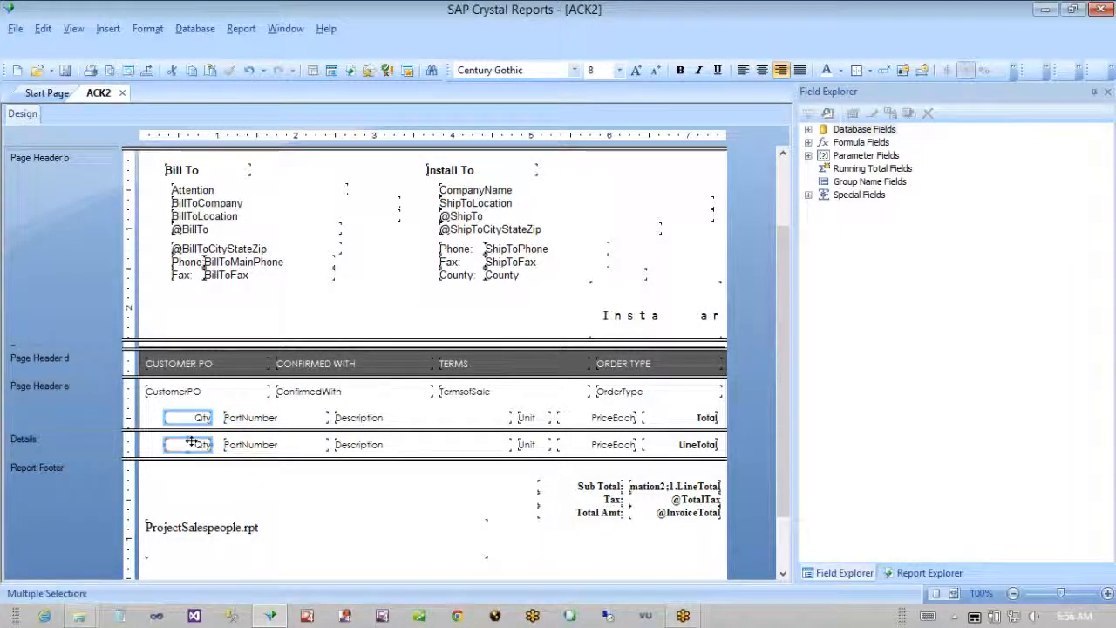
key("Right")
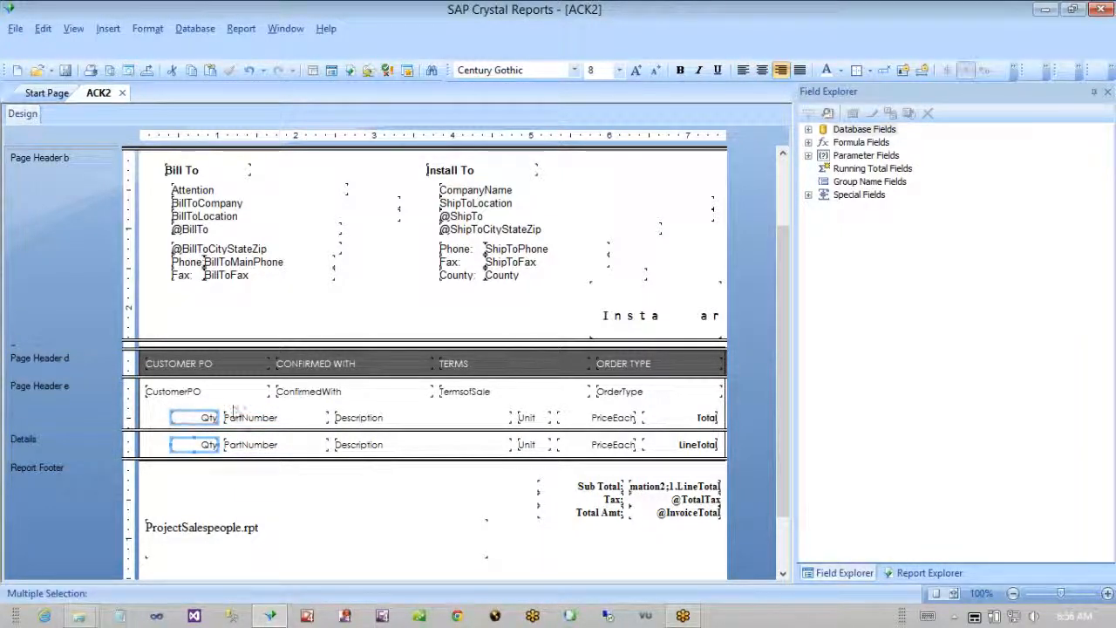
left_click(323, 410)
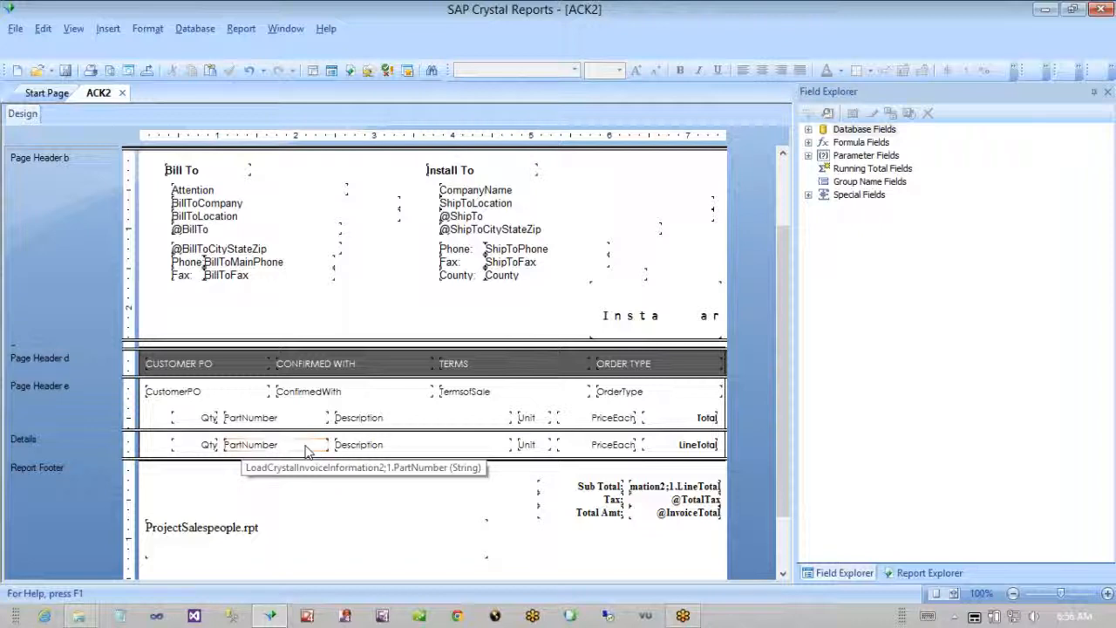
- Customize the number format of the Qty field in the Details section to show no decimal places
right_click(208, 447)
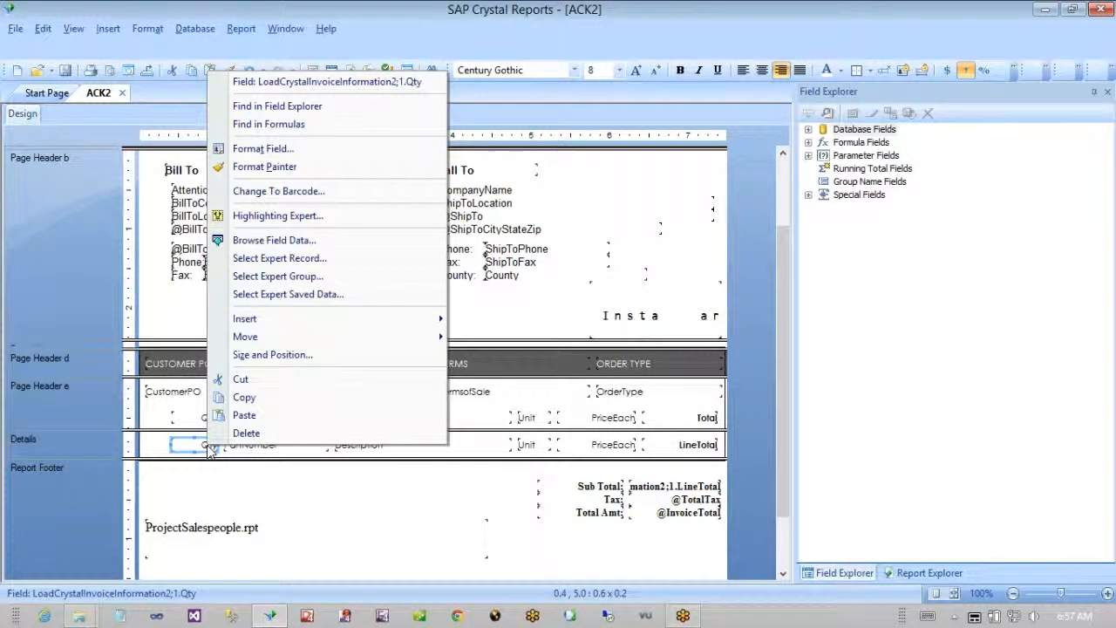
left_click(231, 522)
right_click(197, 449)
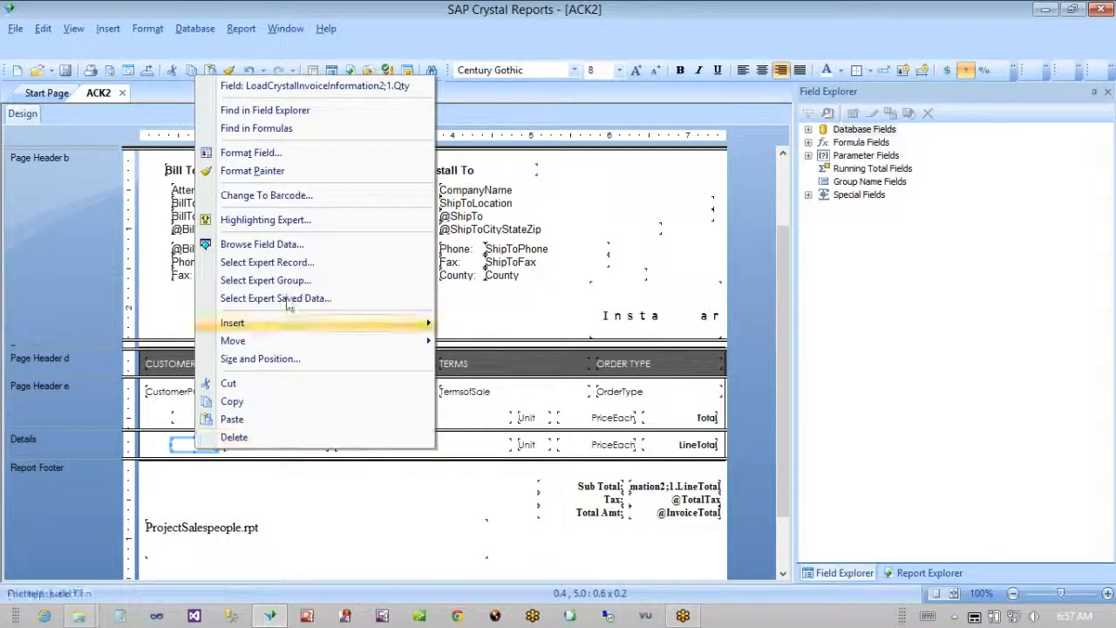
left_click(292, 163)
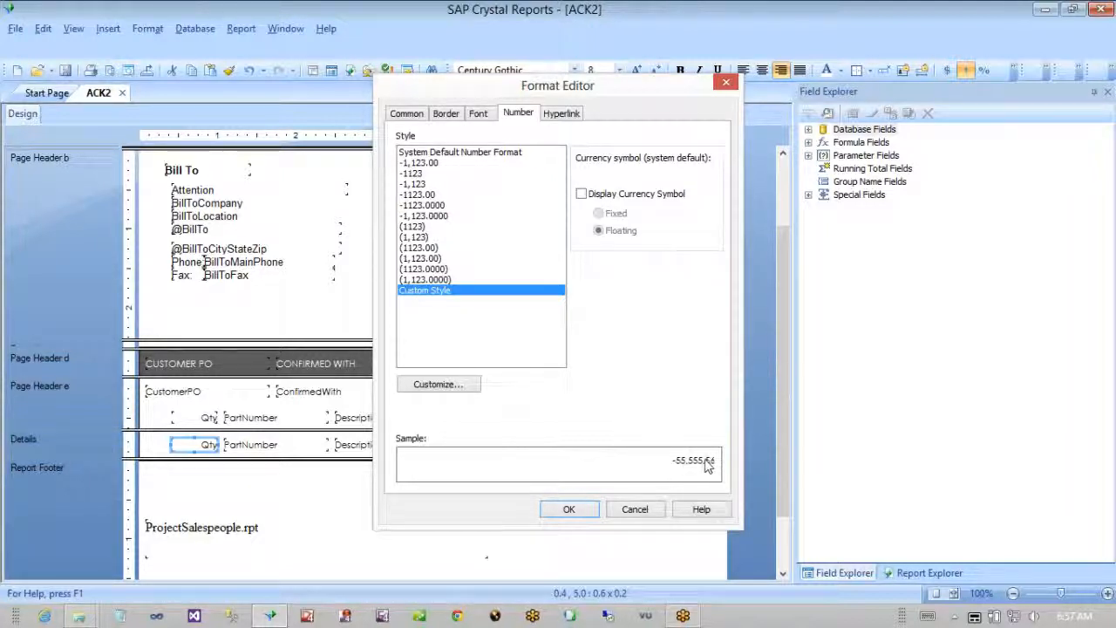
left_click(454, 385)
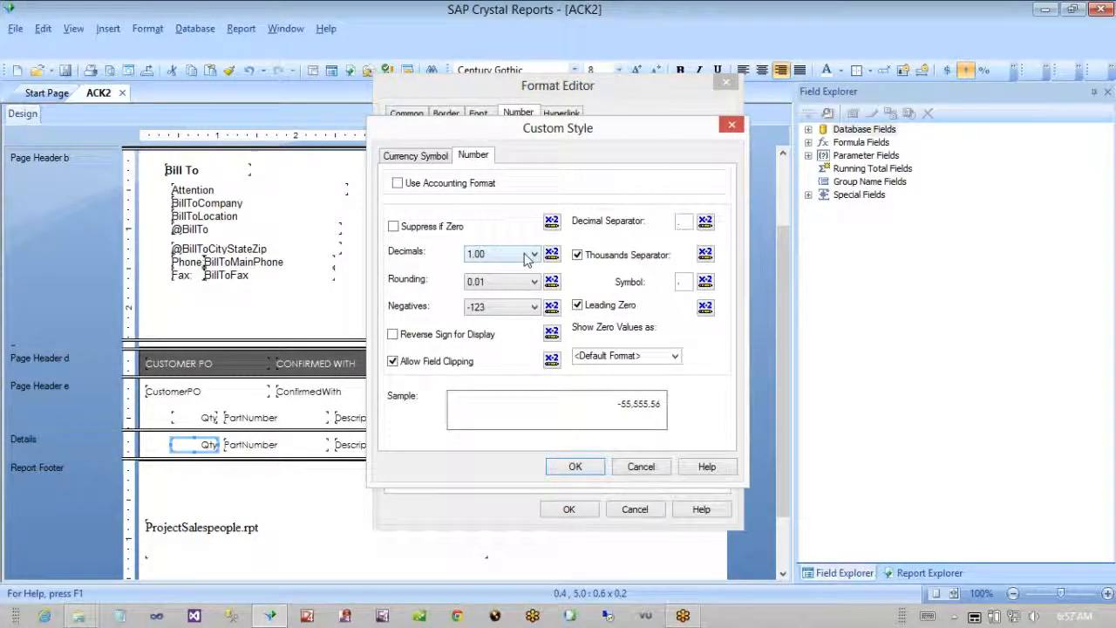
left_click(532, 253)
left_click(493, 268)
left_click(580, 467)
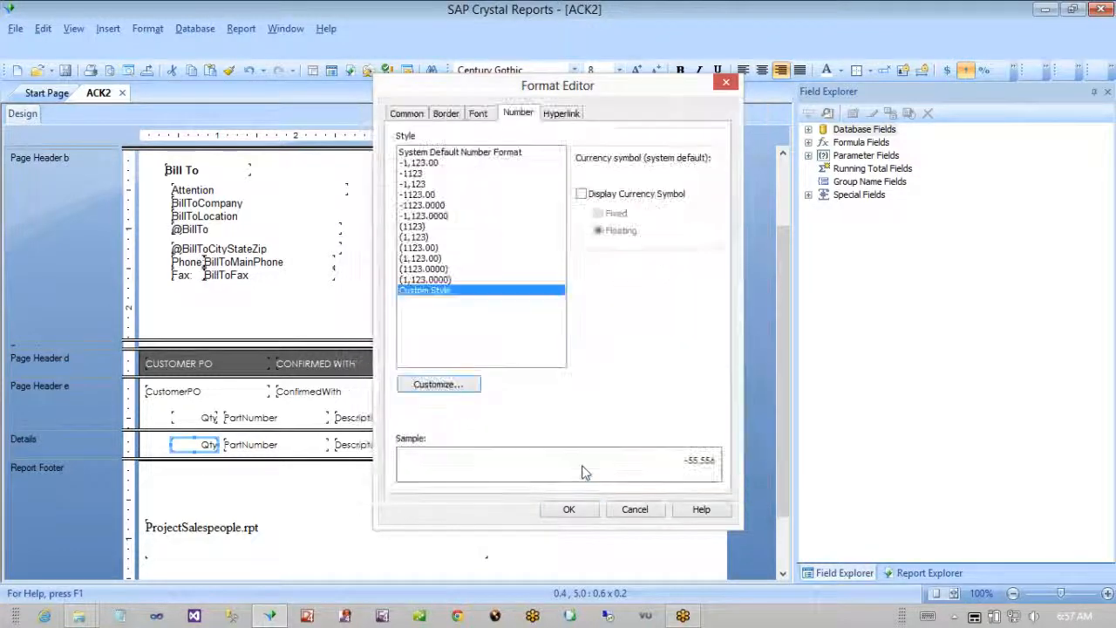
left_click(568, 509)
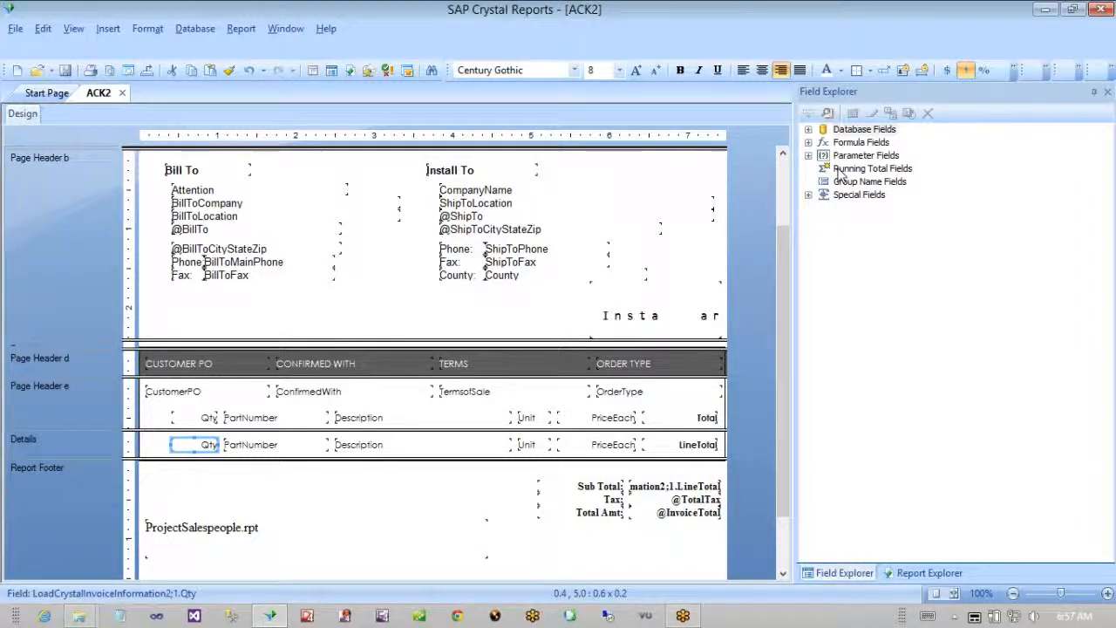
- Start a new running total field named LINE and browse the report fields for the one to summarize
right_click(840, 172)
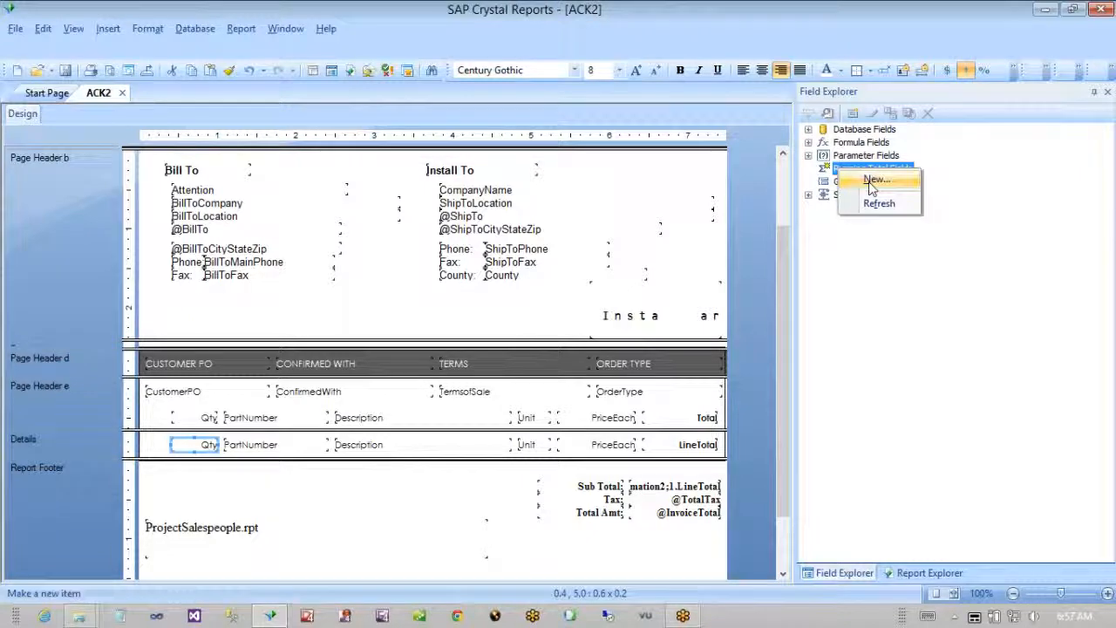
left_click(875, 181)
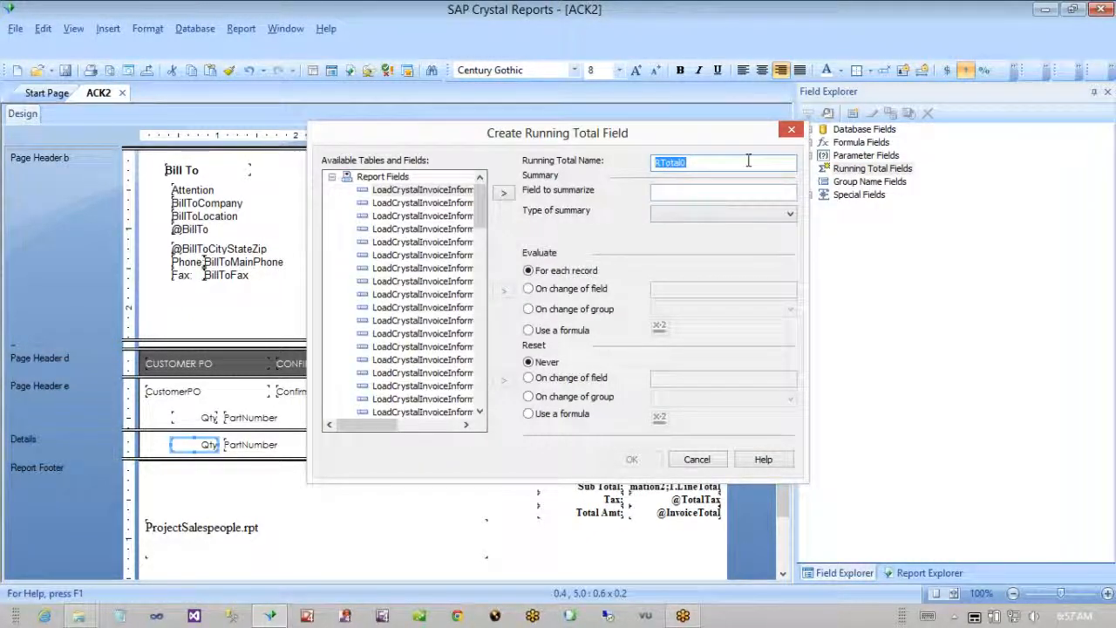
type("tHIS")
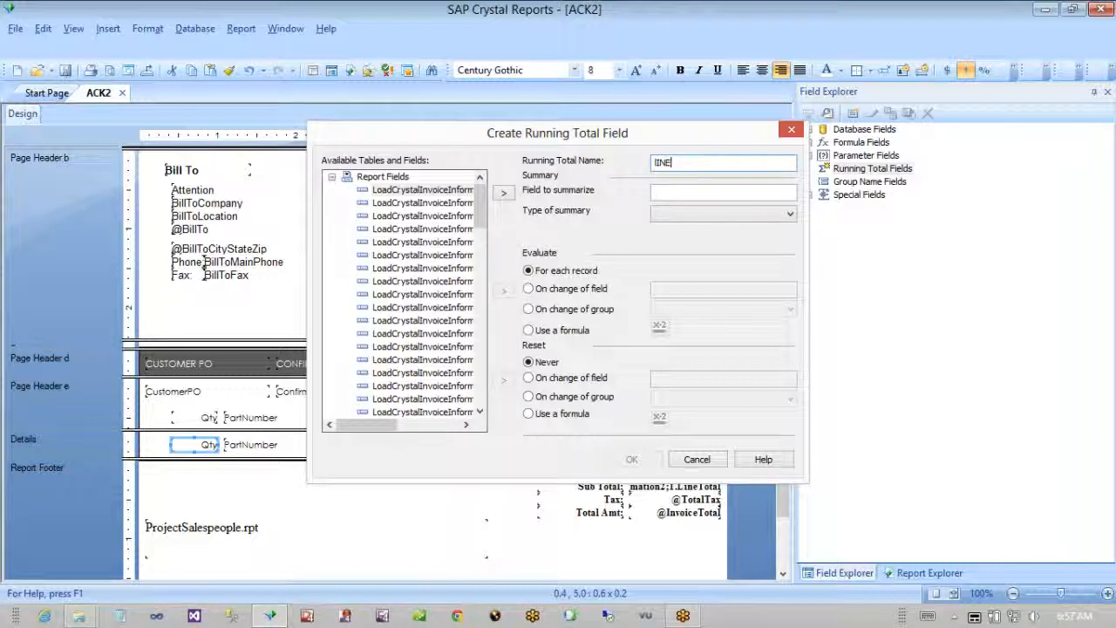
key("BackSpace")
key("BackSpace")
key("BackSpace")
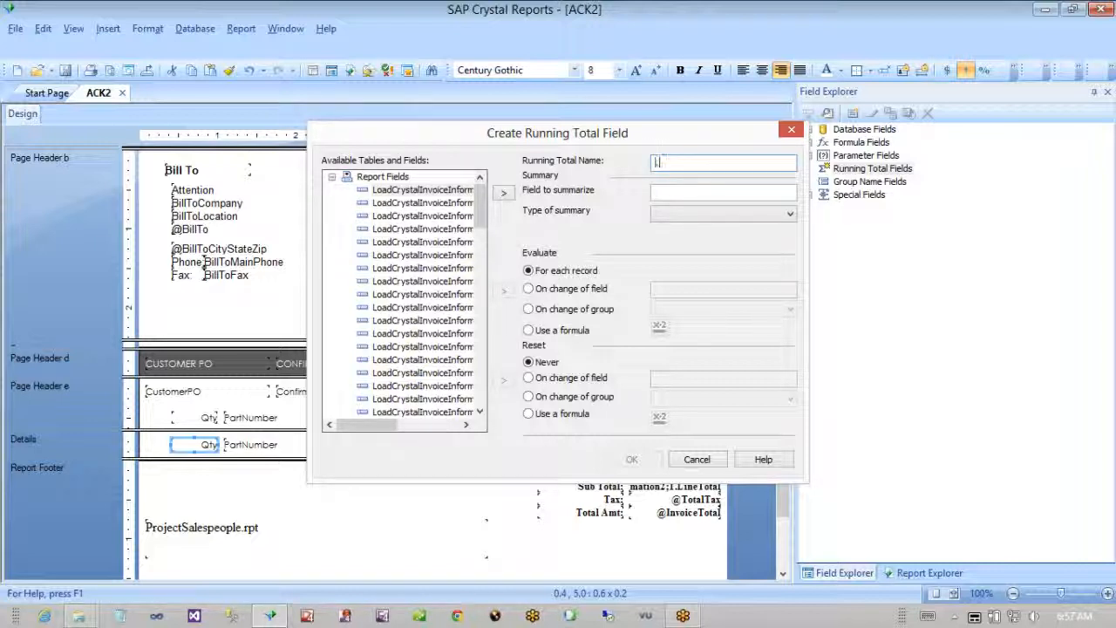
type("Lin")
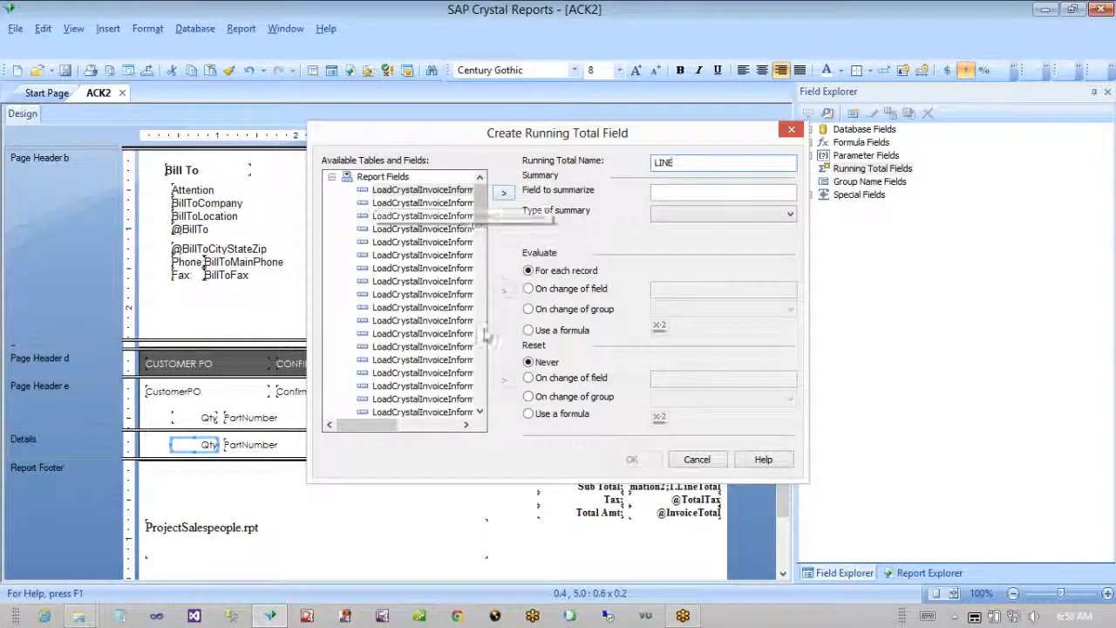
left_click_drag(373, 425, 439, 427)
left_click_drag(479, 217, 478, 265)
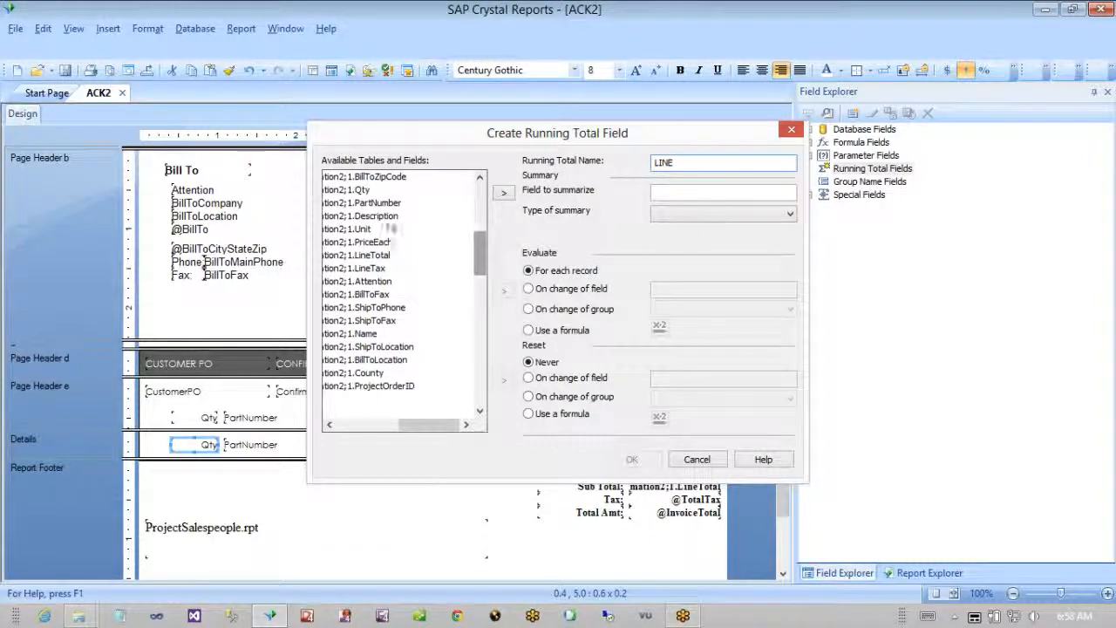
- Set the LINE running total to count the PartNumber field for each record with no reset, and create it
left_click(374, 203)
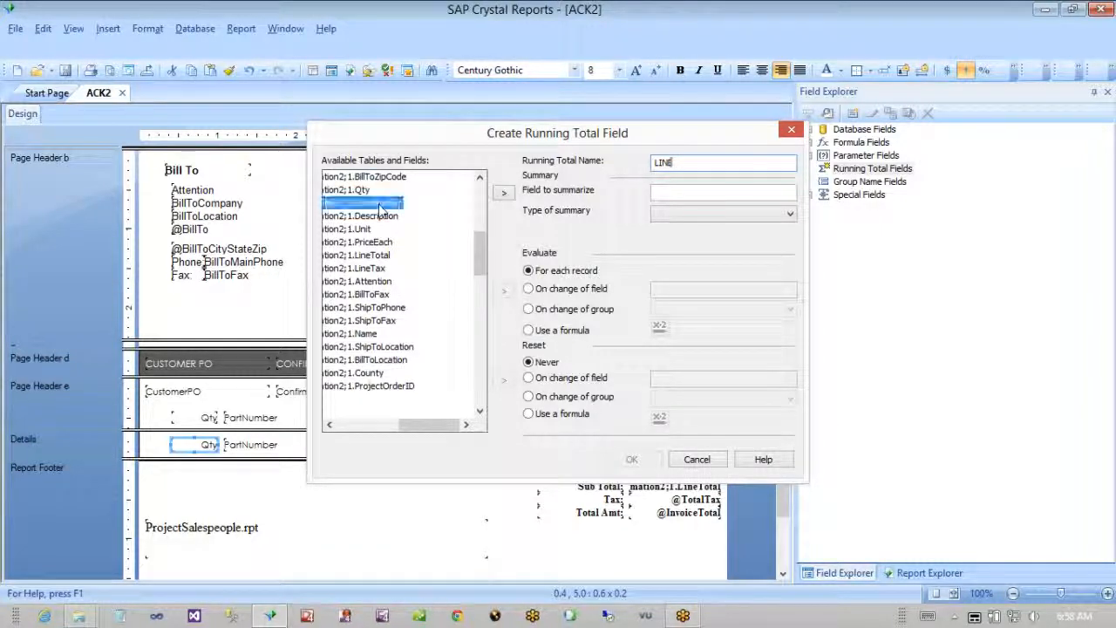
left_click(506, 194)
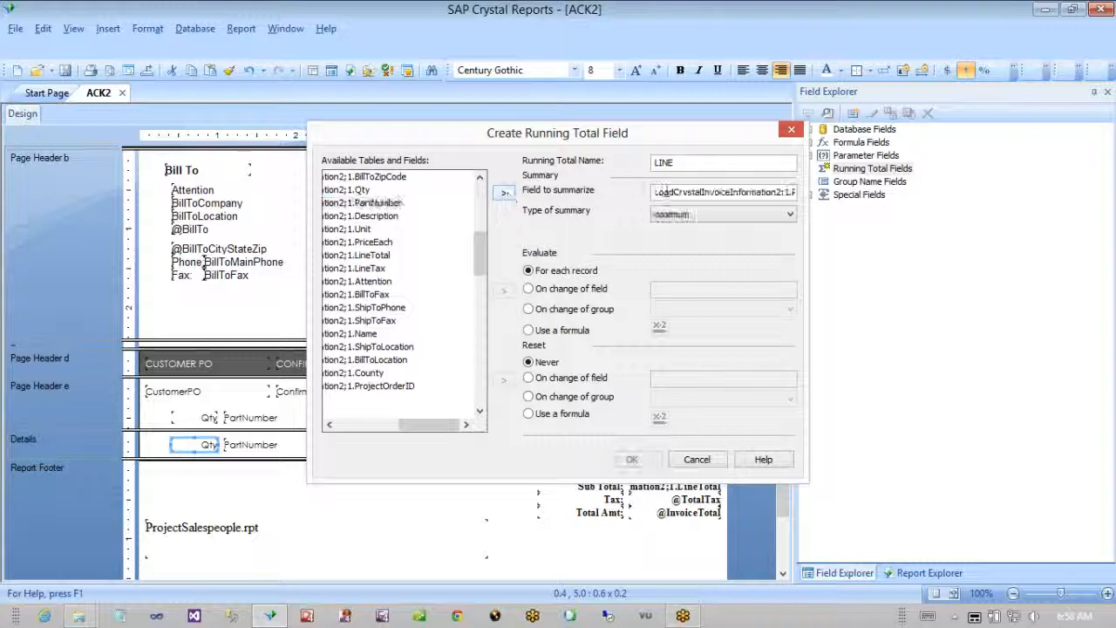
left_click(686, 220)
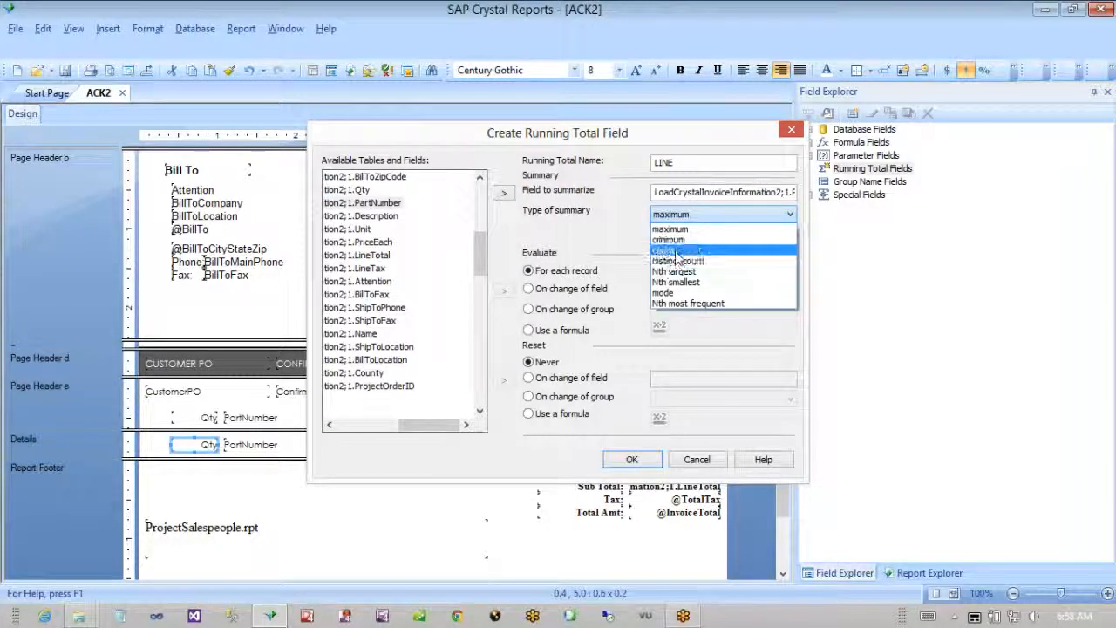
left_click(678, 258)
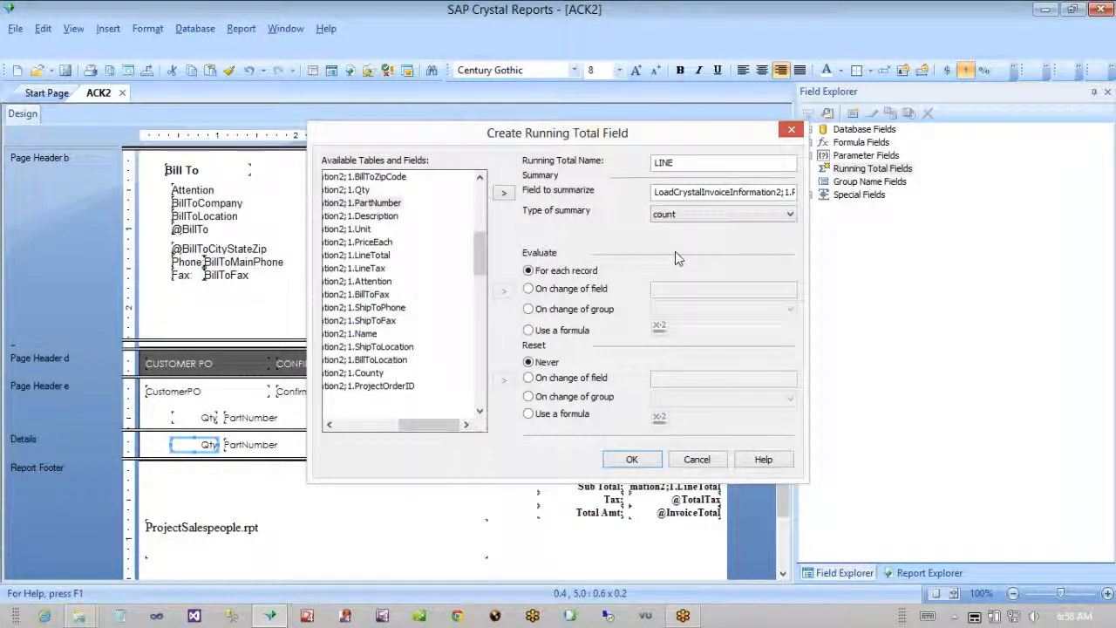
left_click(631, 460)
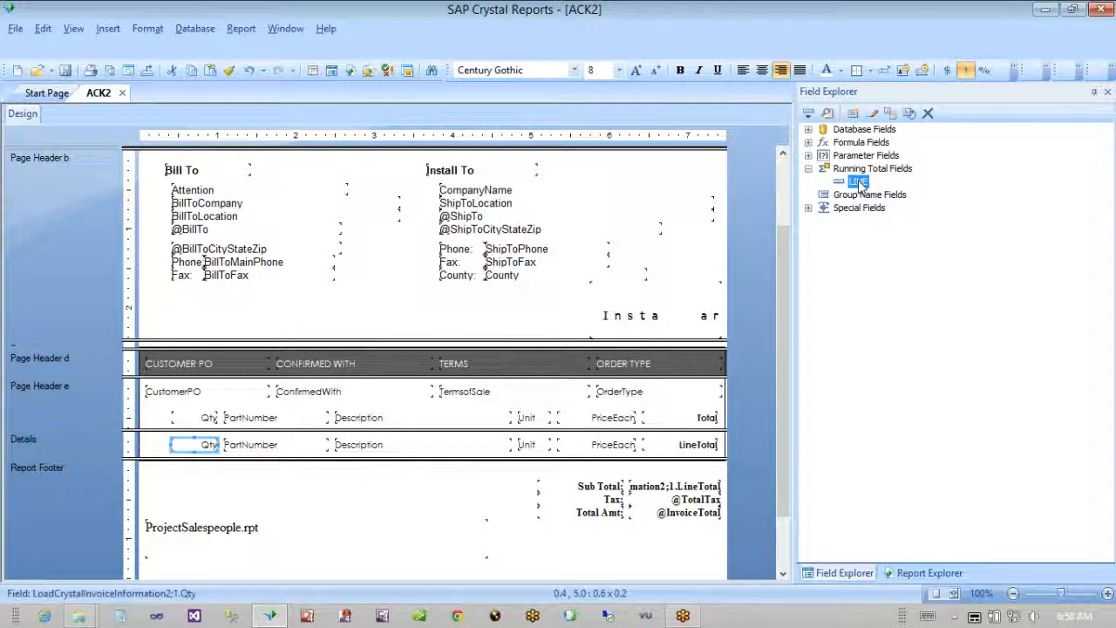
- Place the LINE running total before Qty in the Details section and format it as Century Gothic, size 8
left_click_drag(859, 183, 151, 445)
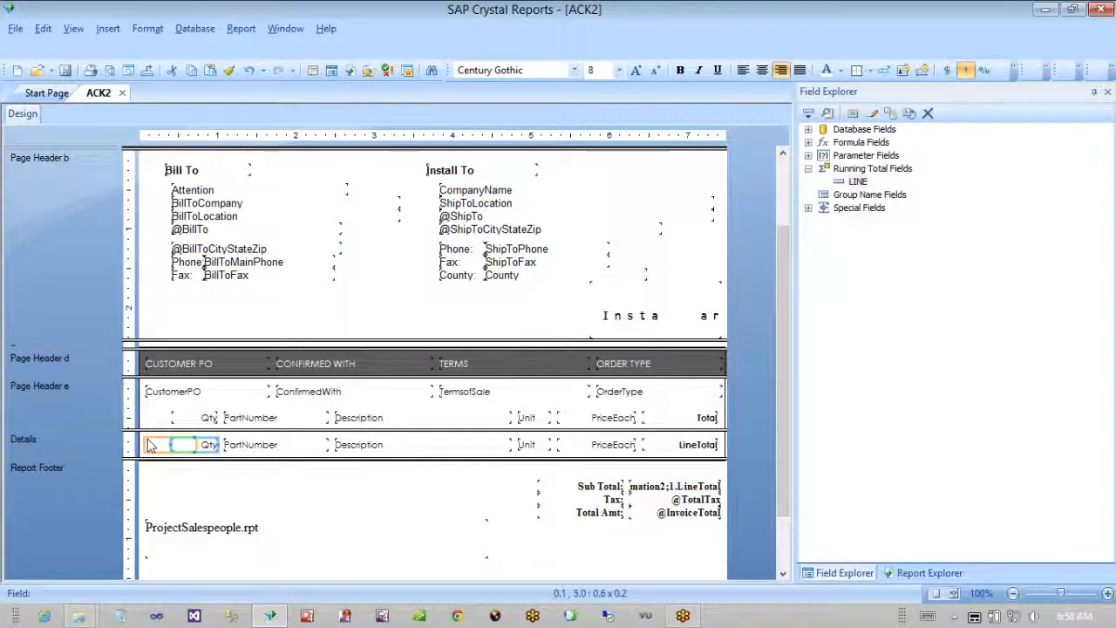
left_click_drag(150, 446, 147, 440)
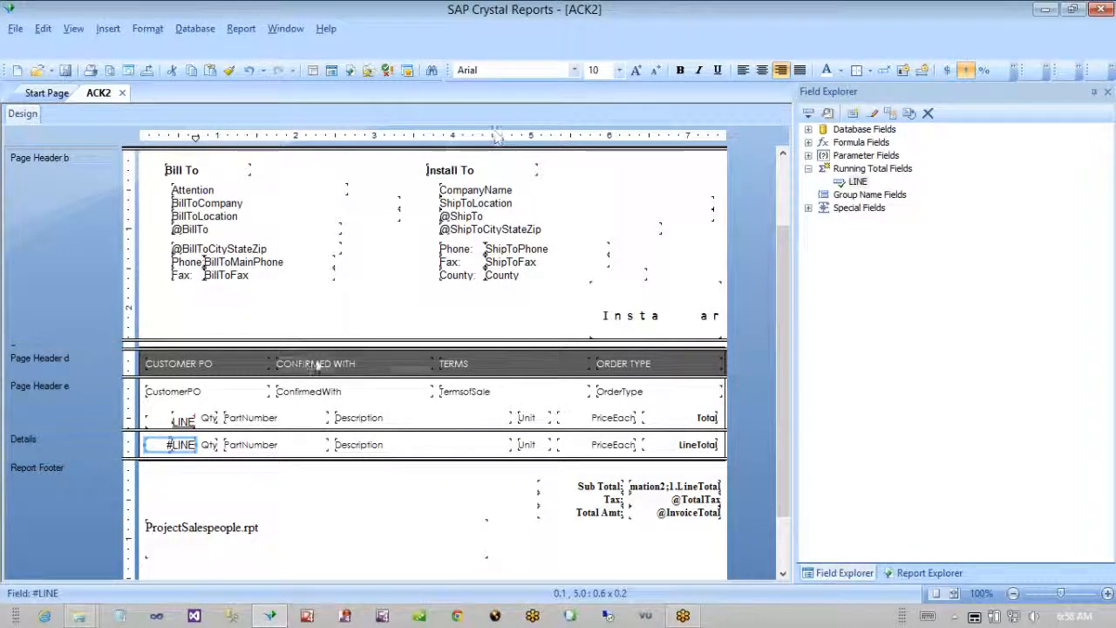
left_click(502, 69)
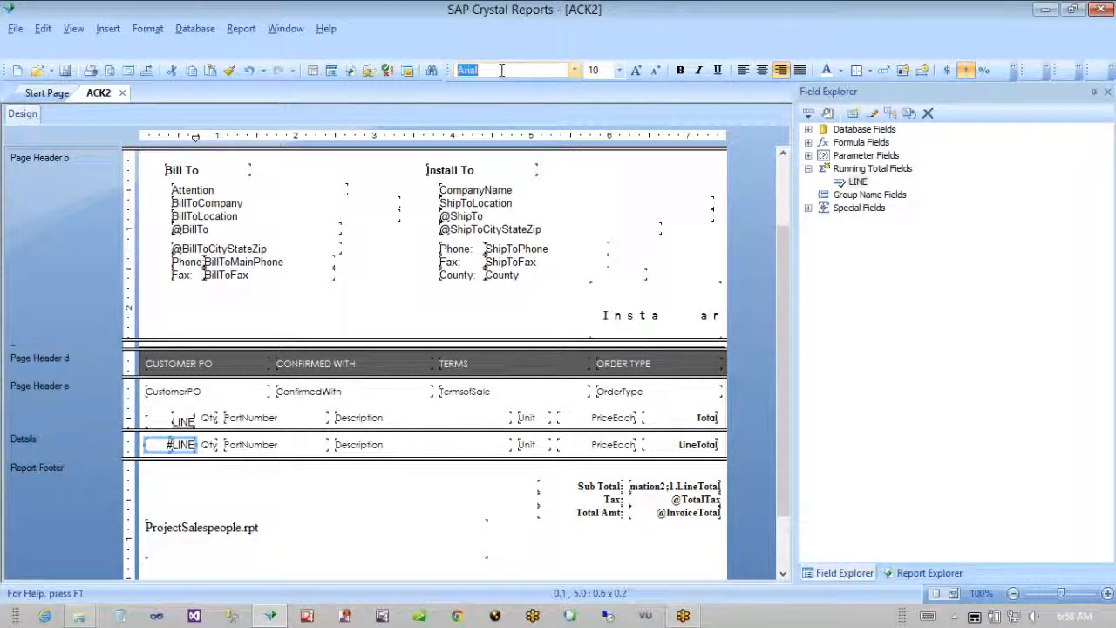
type("Century Gothic")
key("Return")
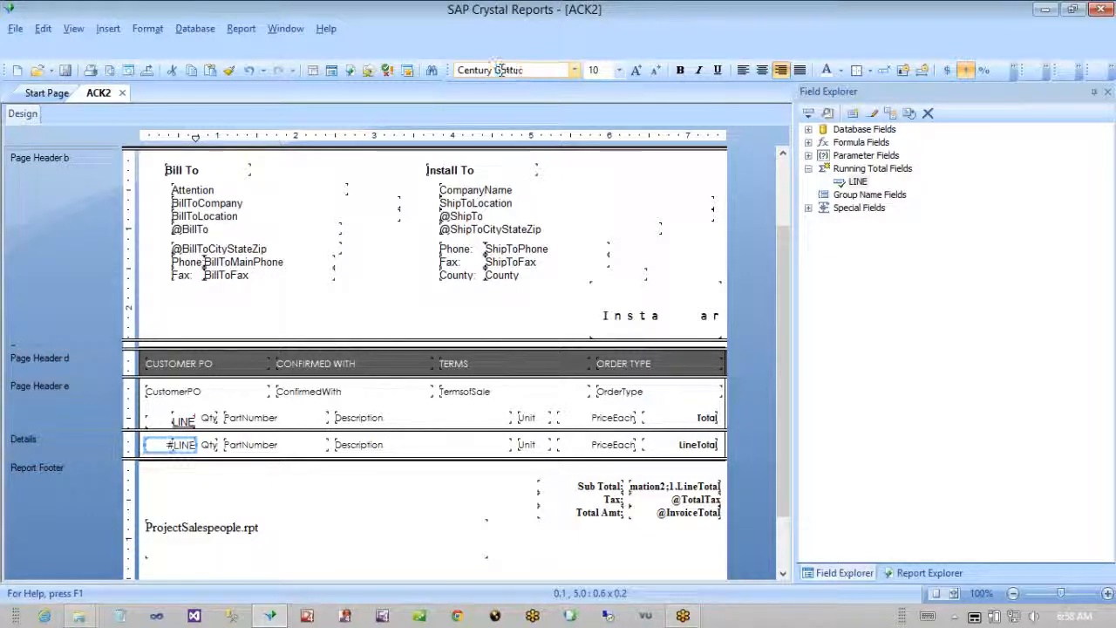
left_click(597, 71)
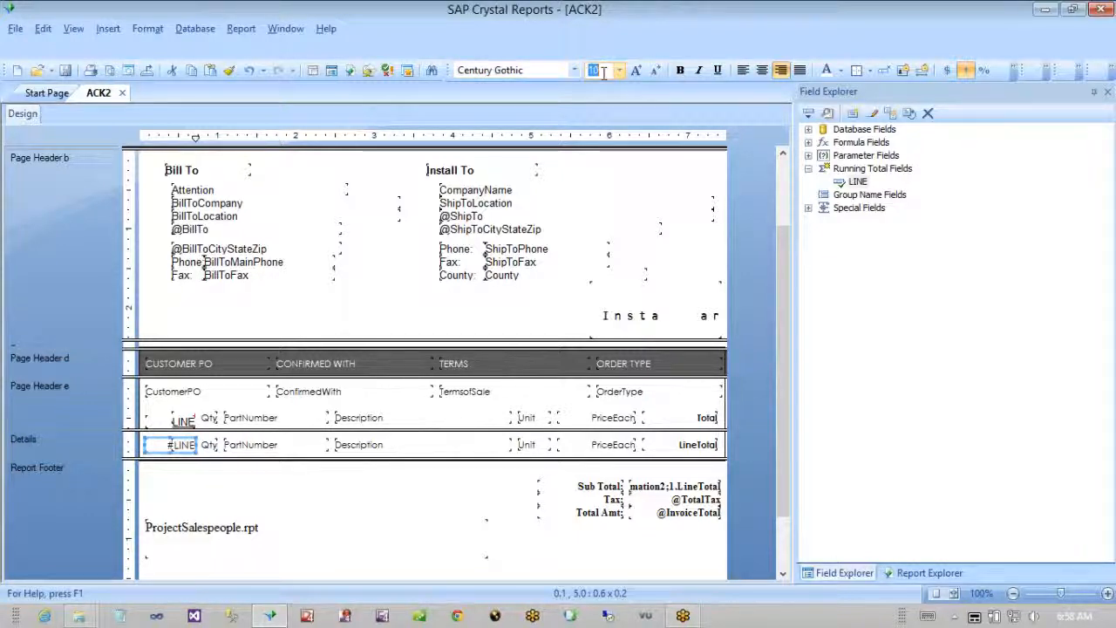
type("8")
key("Return")
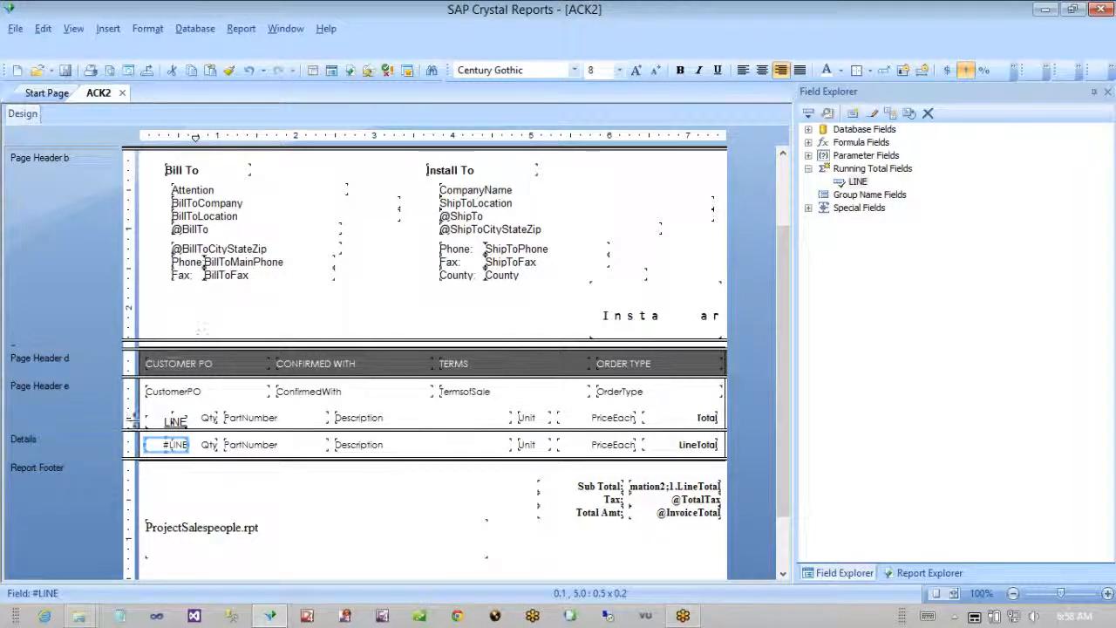
- Try restyling the underlined LINE heading in Page Header e with Century Gothic, and remove the heading
left_click(161, 420)
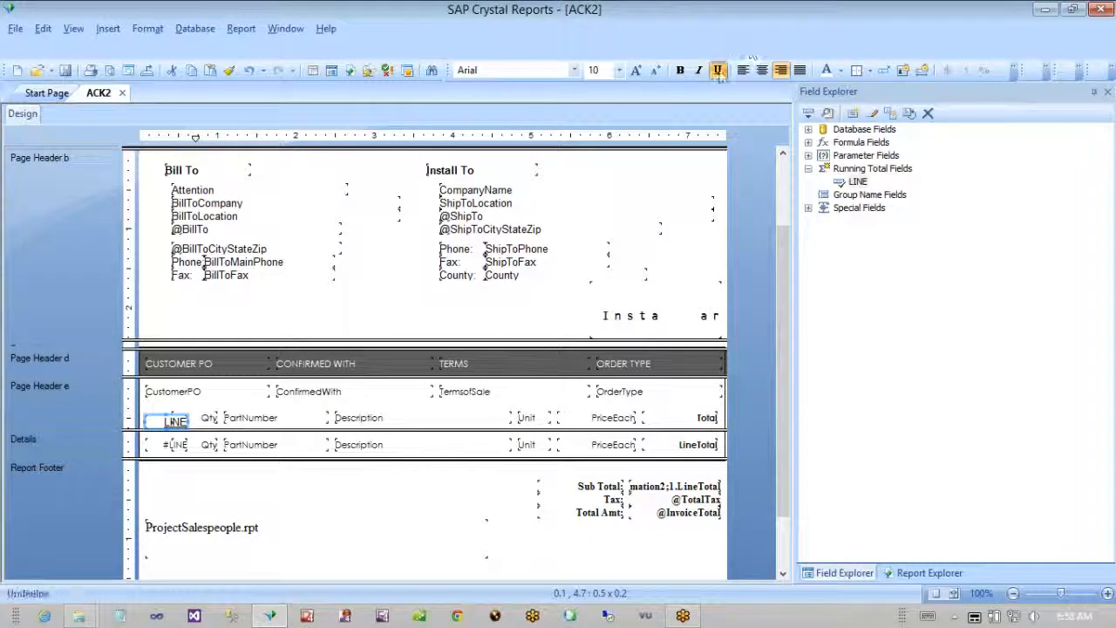
left_click(530, 70)
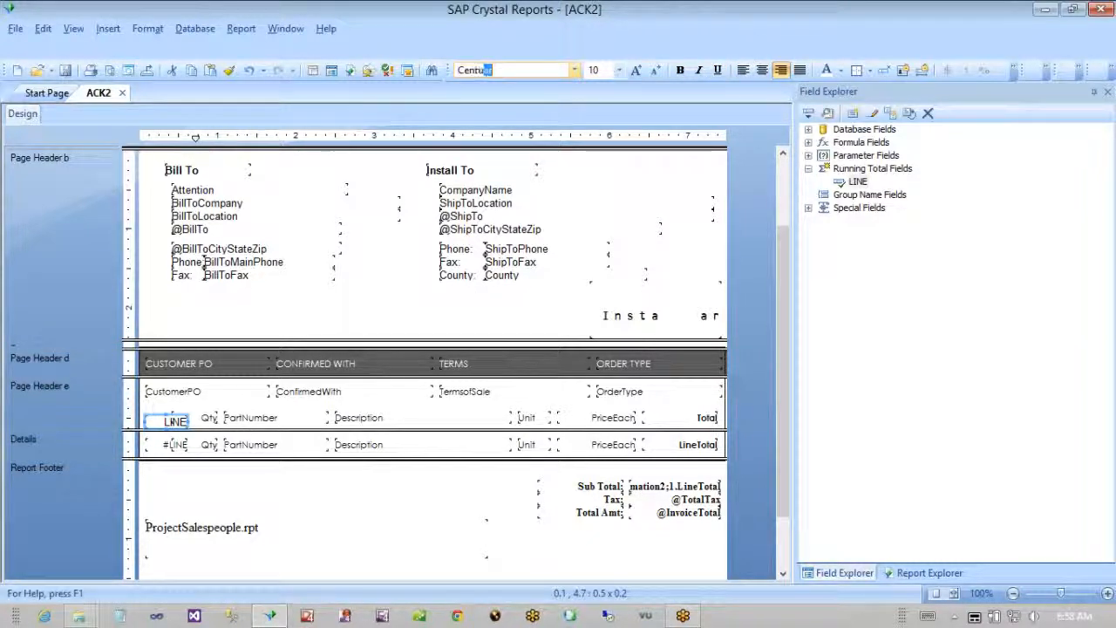
type("Century GoO")
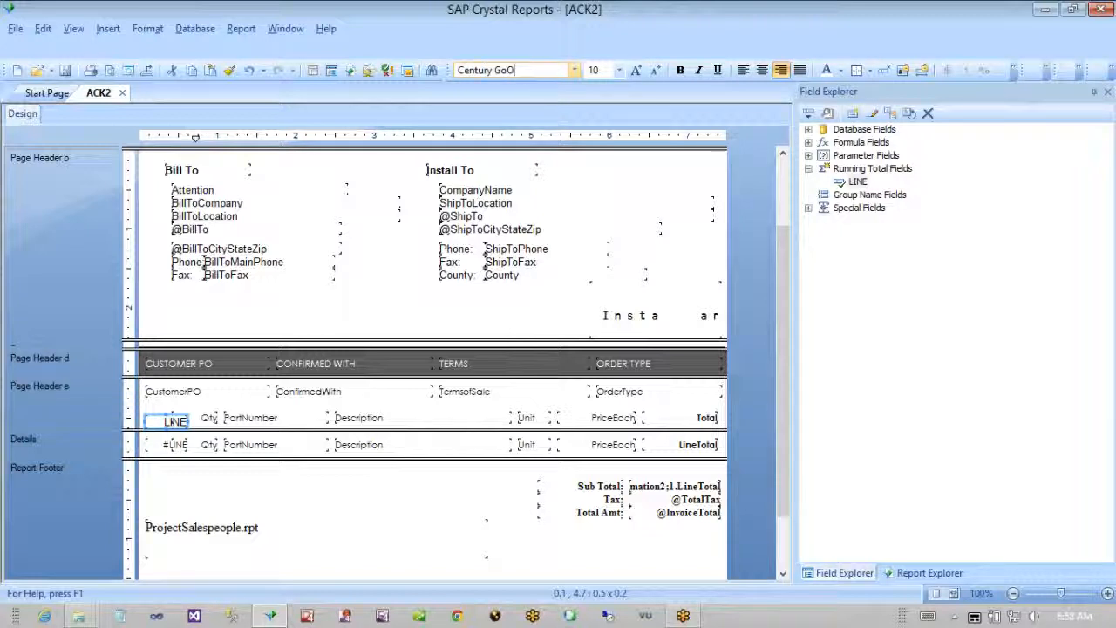
key("Return")
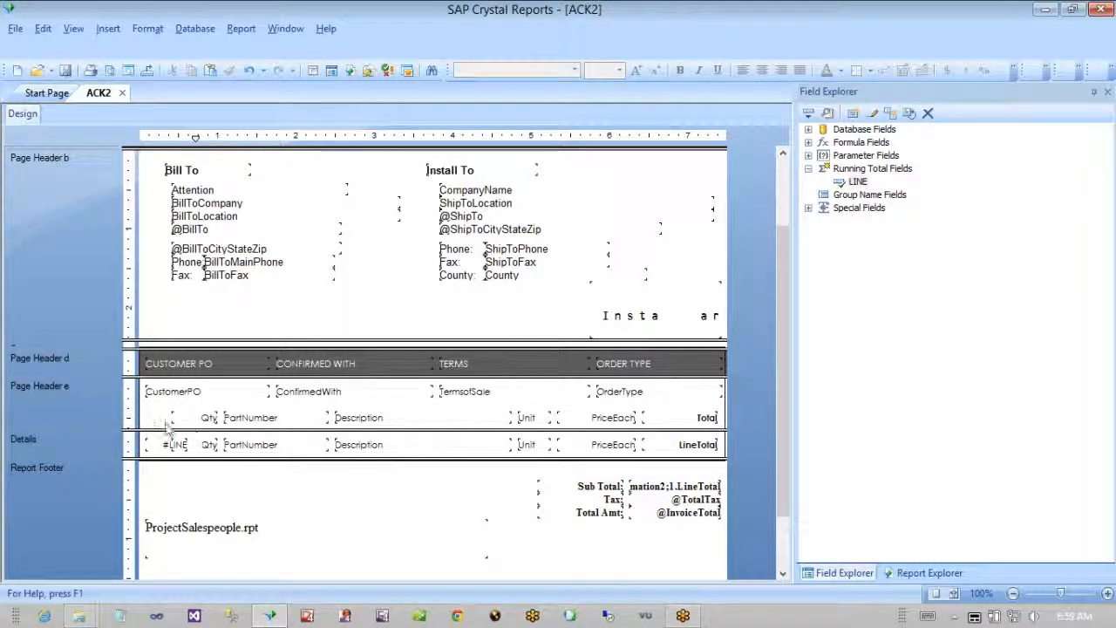
- Insert a text object about 1.6 wide reading LINE in Page Header e, above the LINE running total
left_click(174, 445)
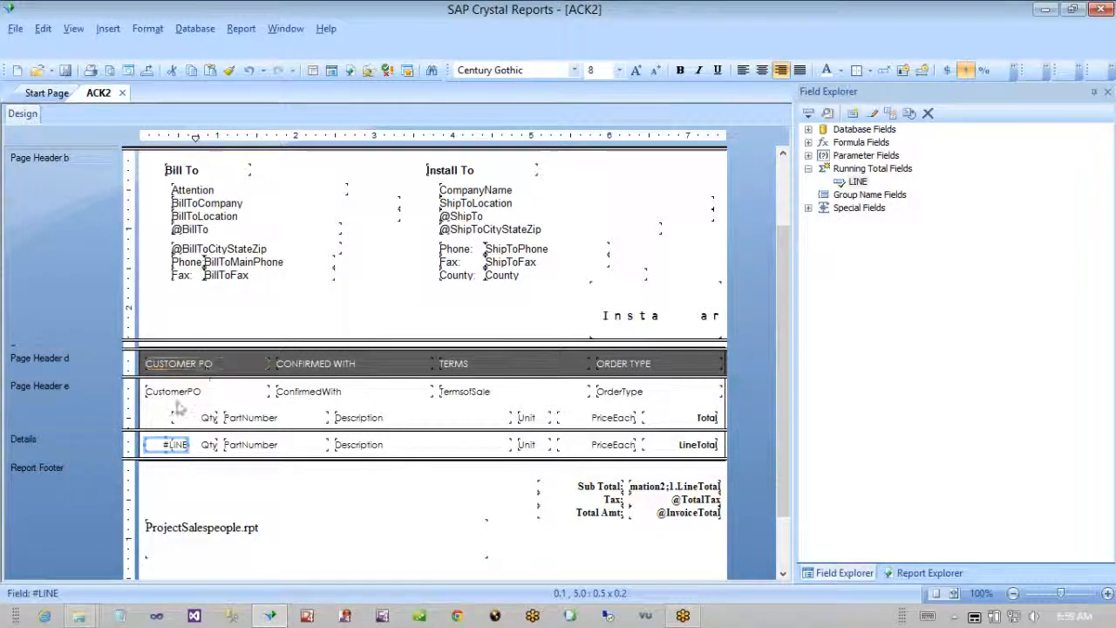
right_click(151, 178)
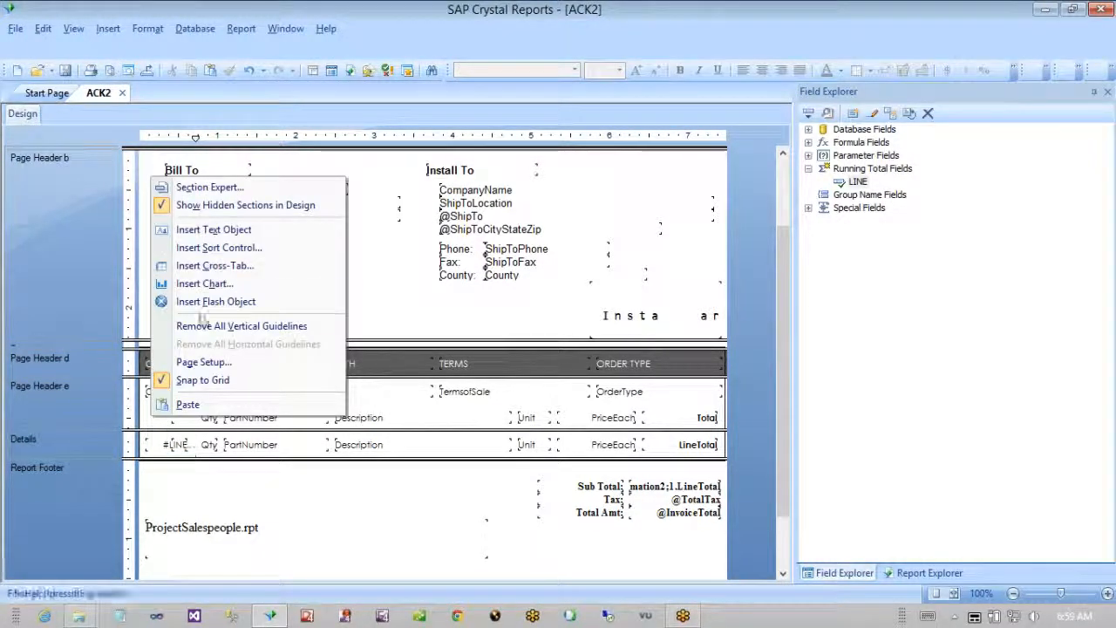
left_click(200, 231)
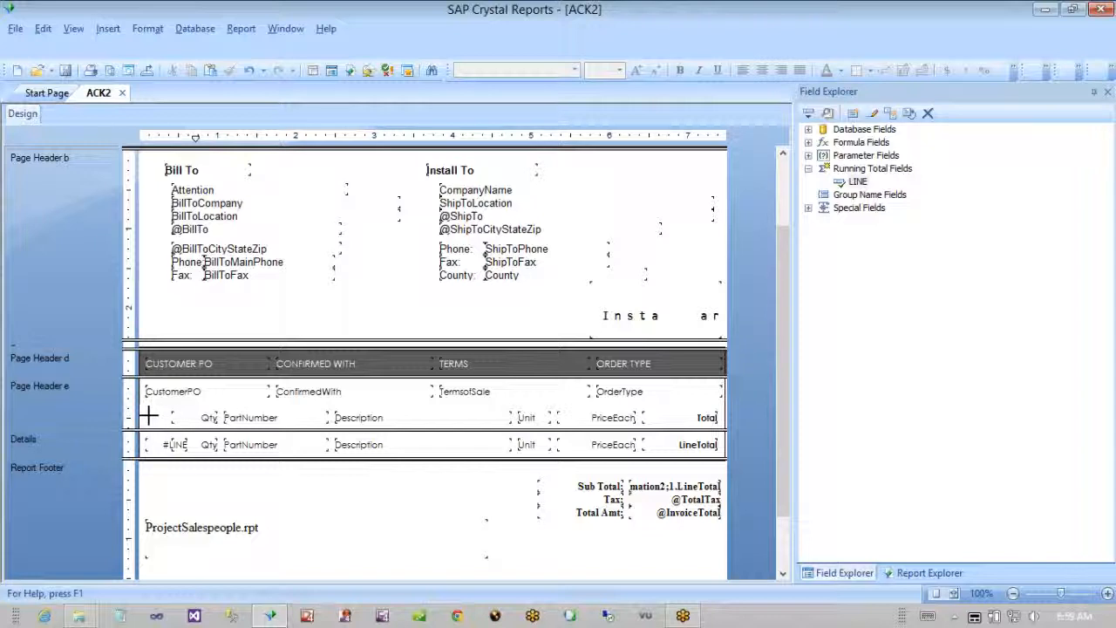
mouse_move(145, 411)
left_mouse_down()
mouse_move(157, 424)
mouse_move(270, 425)
left_mouse_up()
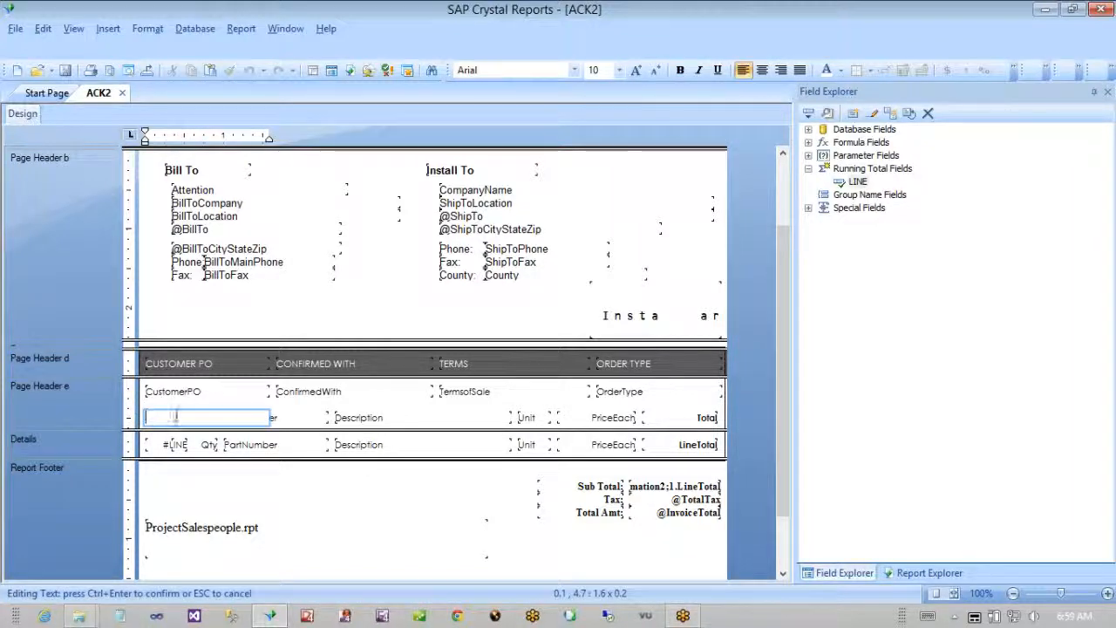
type("LINE")
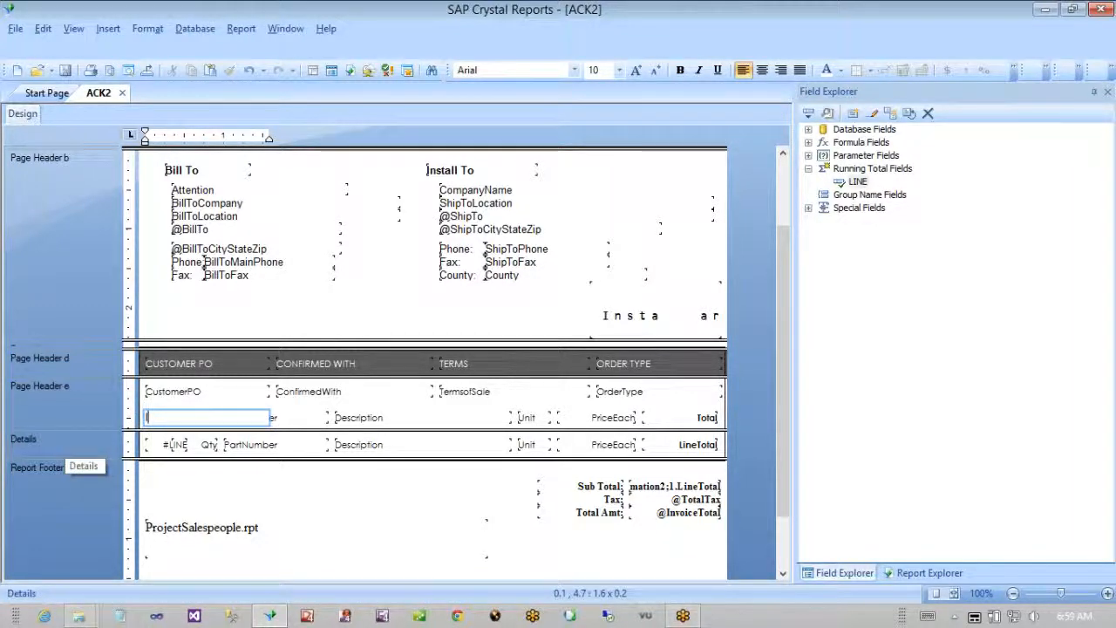
left_click(157, 404)
left_click(163, 420)
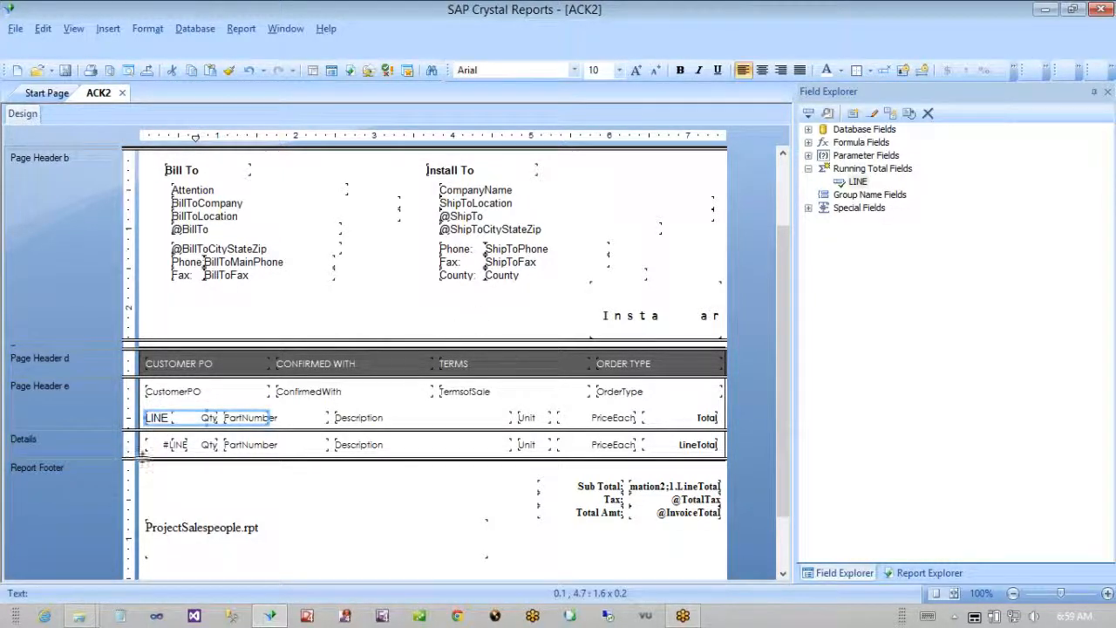
- Format the new LINE heading in Page Header e as Century Gothic, size 8
left_click(488, 70)
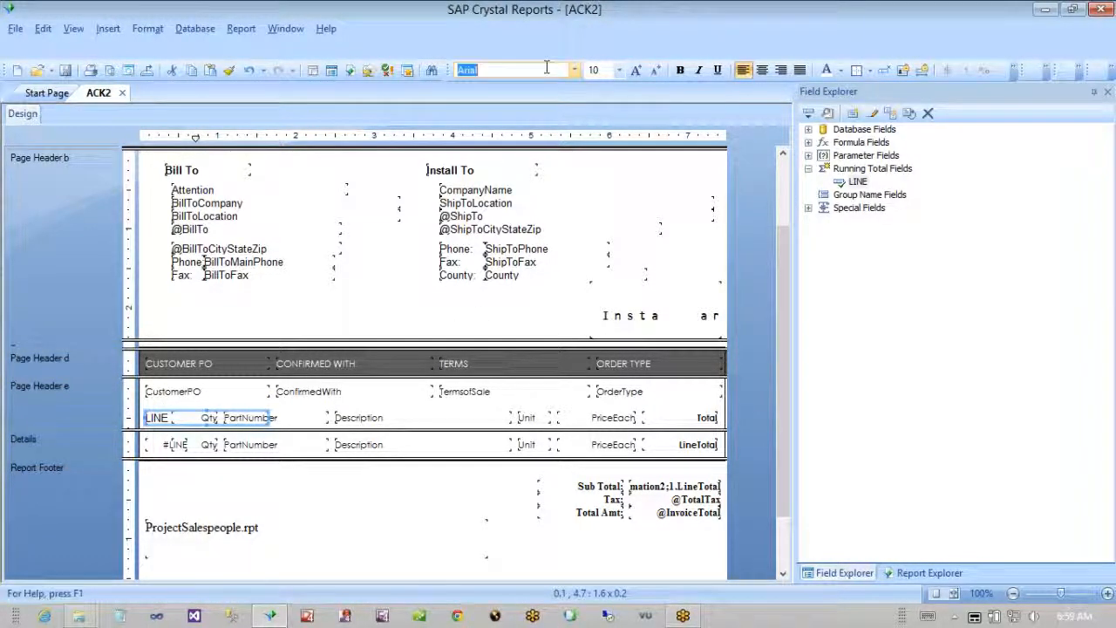
type("Century Gothic")
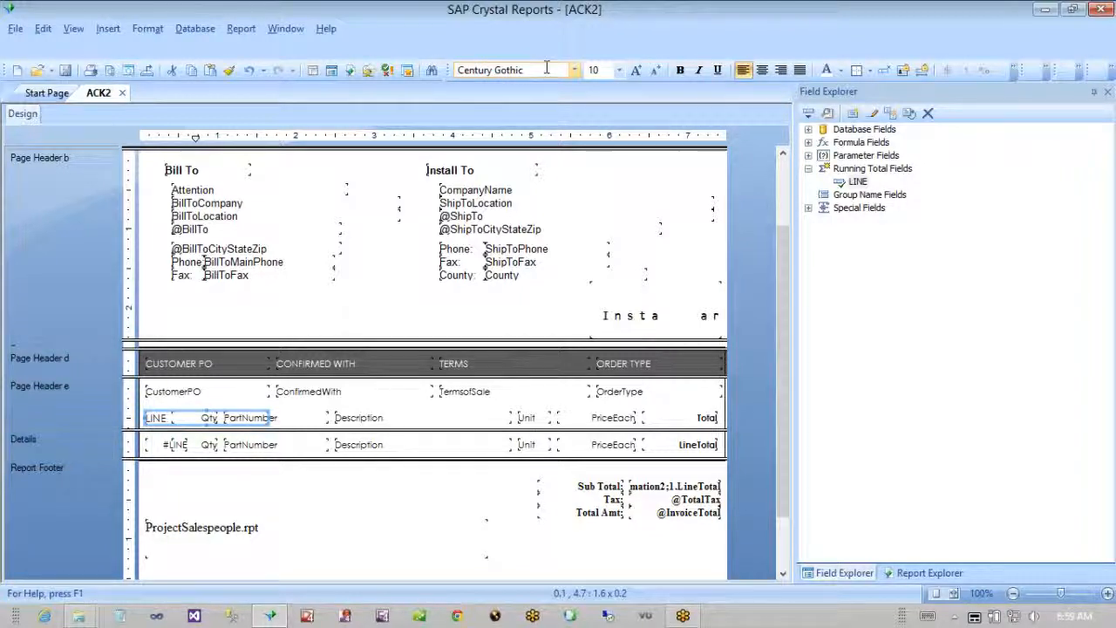
left_click(595, 69)
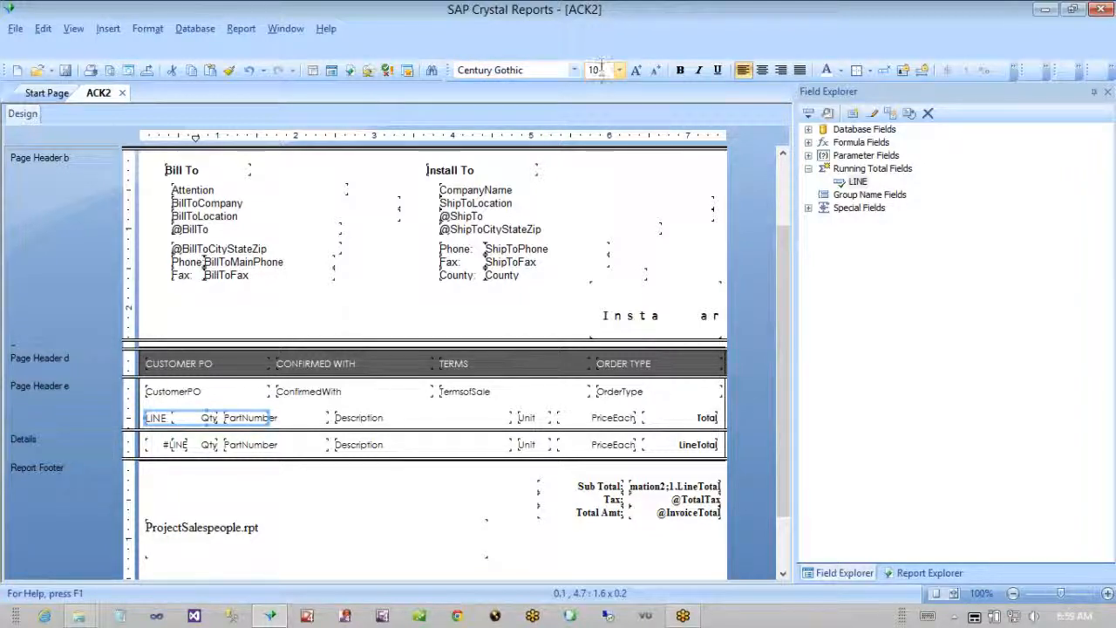
double_click(600, 70)
type("8")
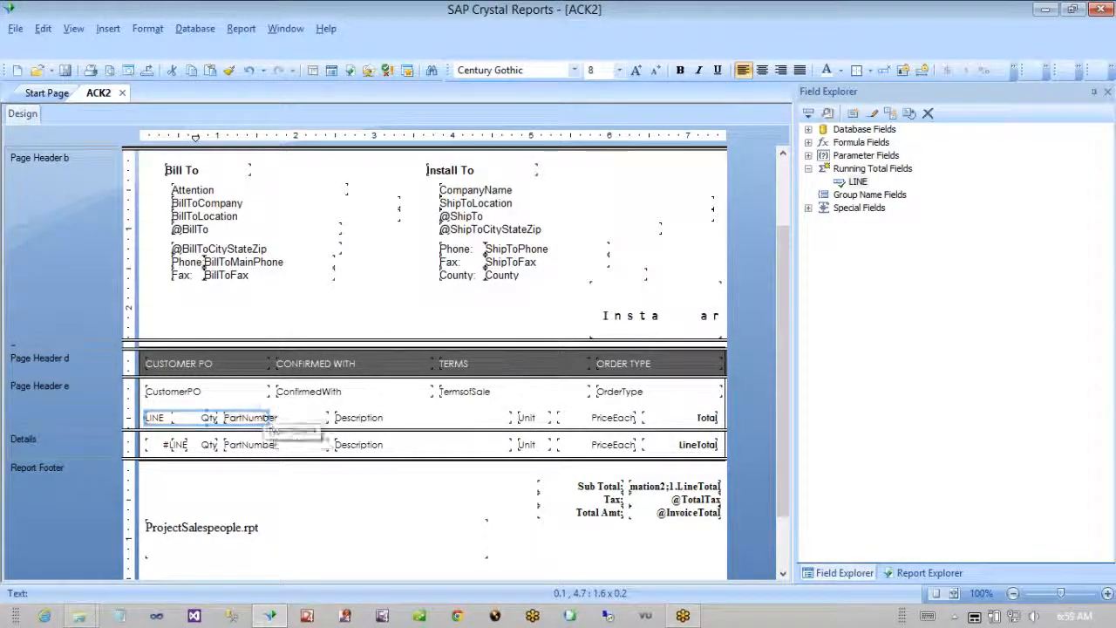
- Narrow the LINE heading and the LINE running total in Details to a width of about 0.3 each
left_click_drag(271, 419, 172, 424)
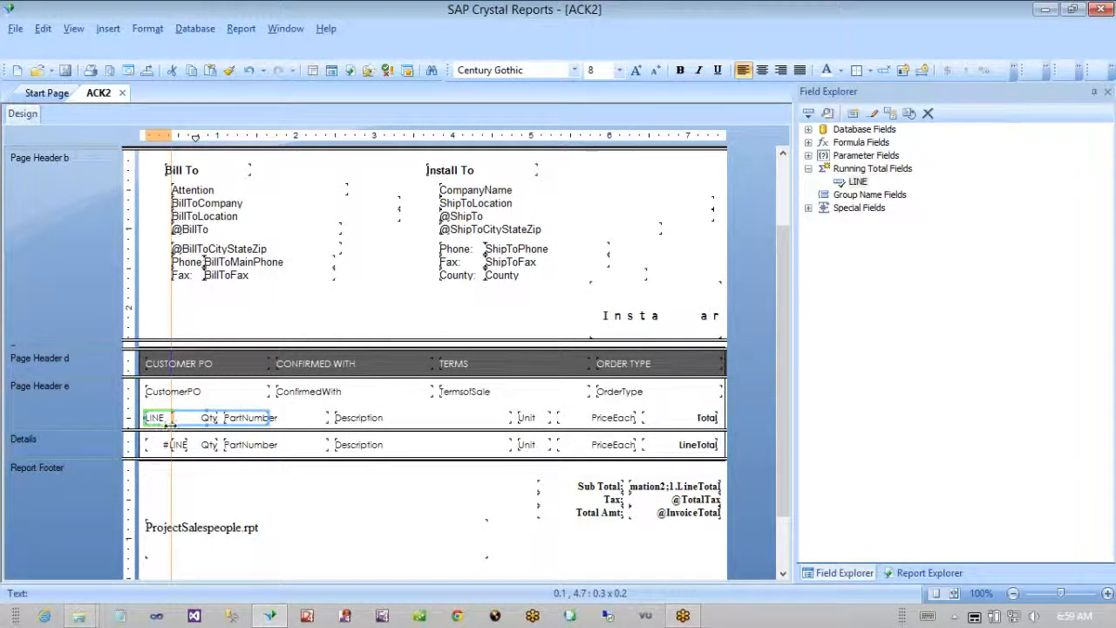
left_click(163, 445)
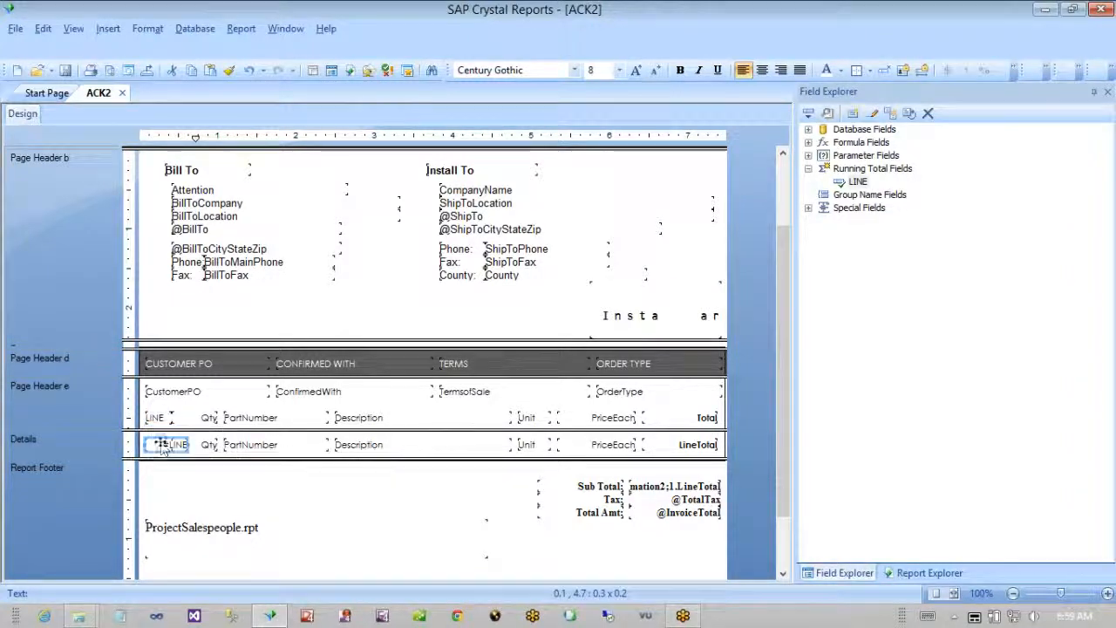
left_click(182, 445)
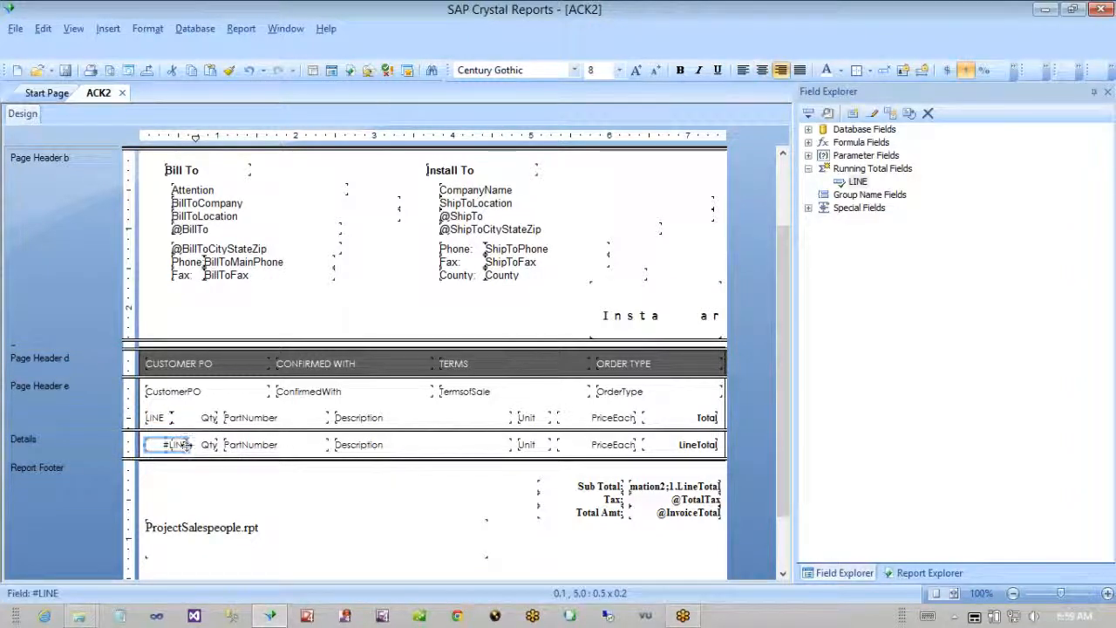
left_click_drag(186, 445, 172, 447)
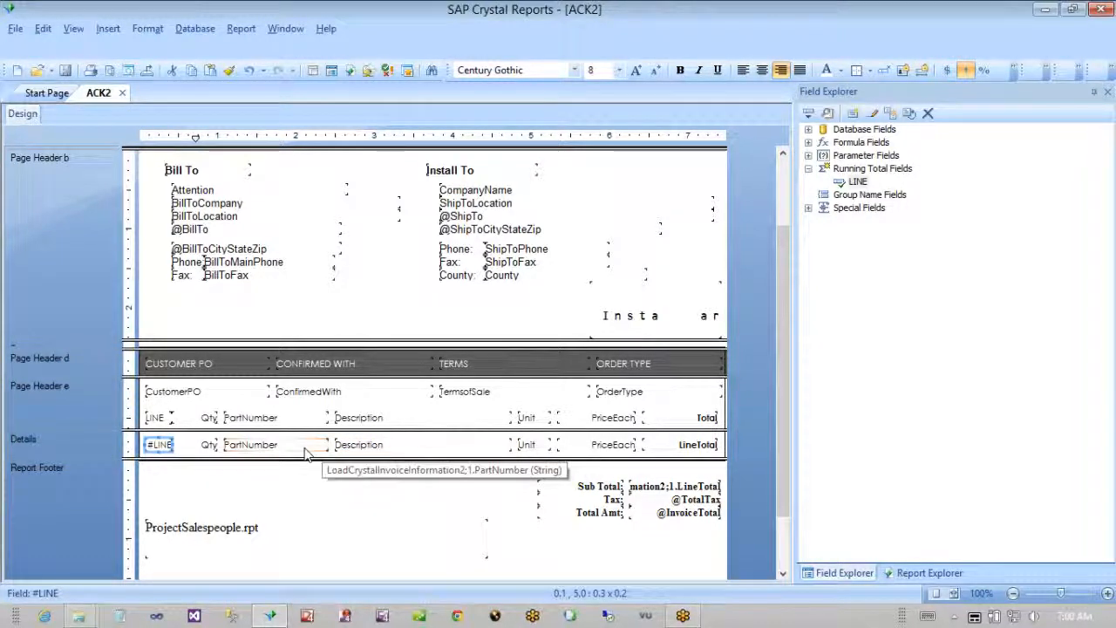
- Justify the text of the PartNumber and Description fields in the Details section together
left_click(309, 445)
left_click(357, 445, "ctrl")
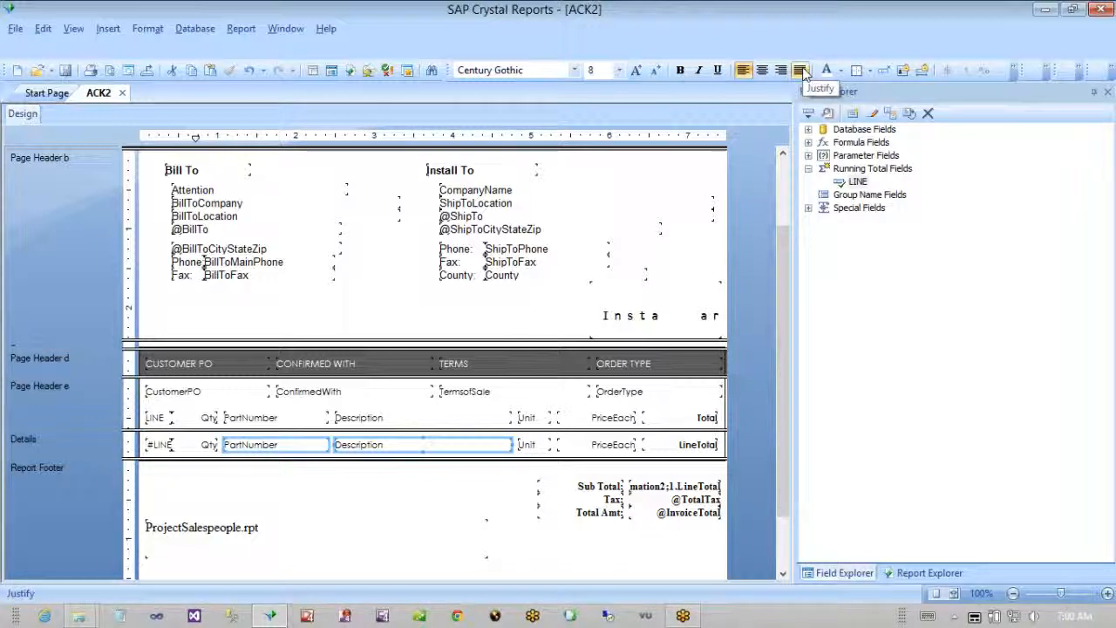
left_click(801, 71)
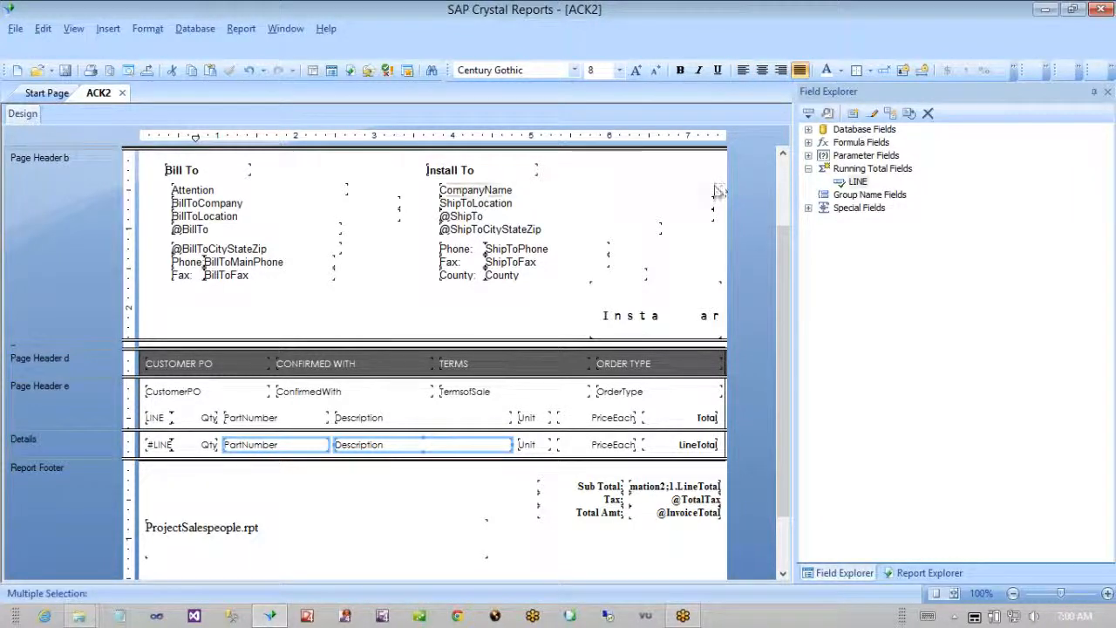
left_click(427, 473)
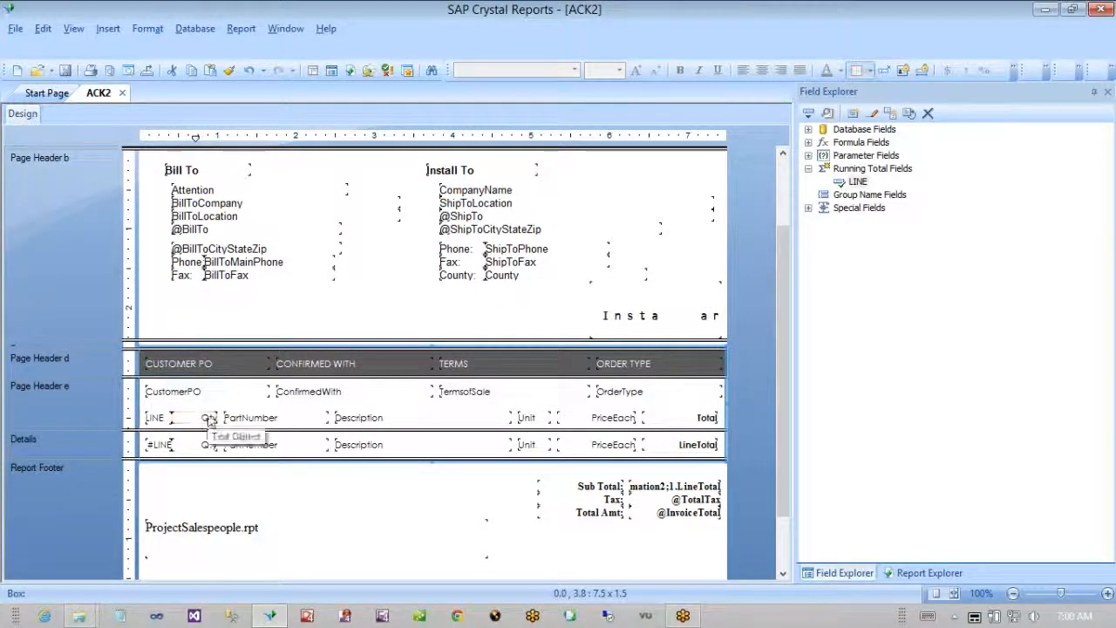
- Change the Qty column heading in Page Header e to QTY
double_click(210, 420)
double_click(210, 419)
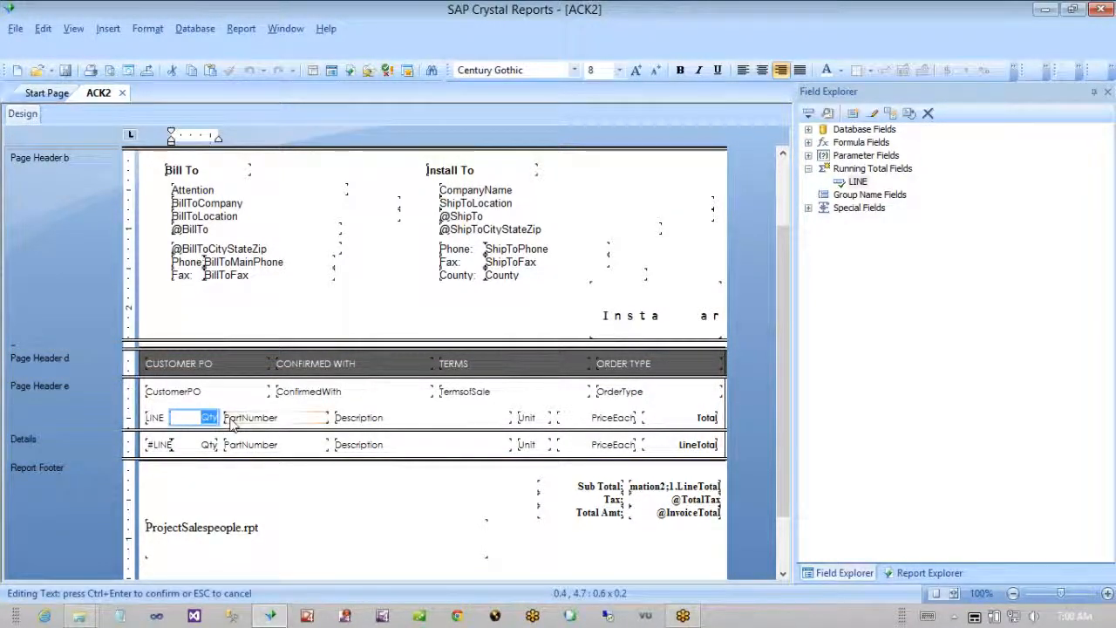
type("QTY")
- Change the PartNumber column heading in Page Header e to PART #
left_click(262, 417)
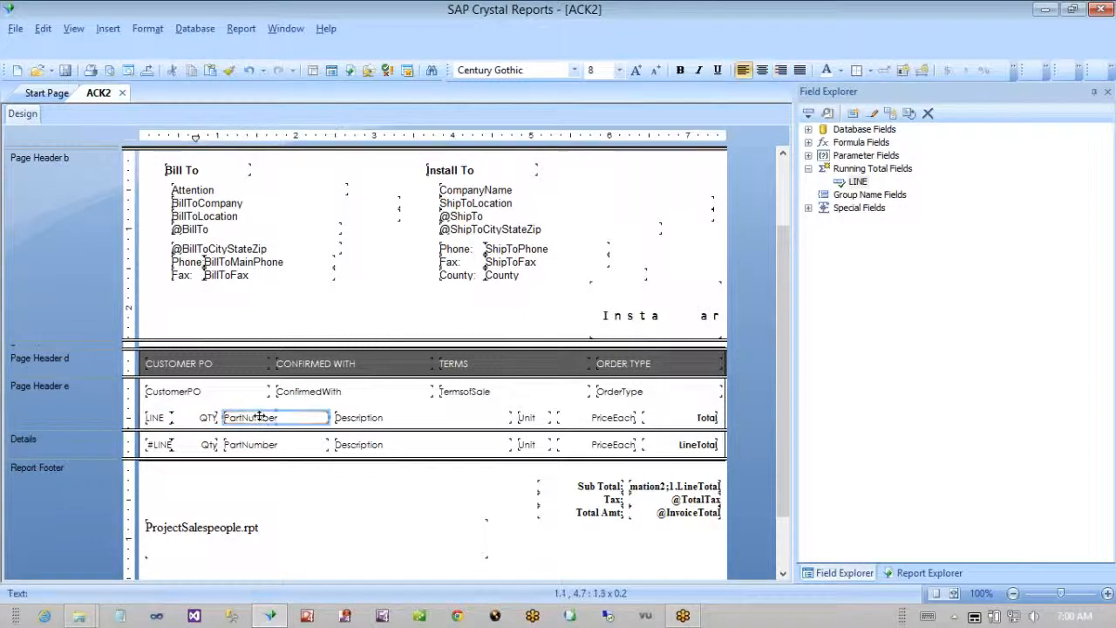
left_click(261, 417)
left_click_drag(286, 416, 225, 420)
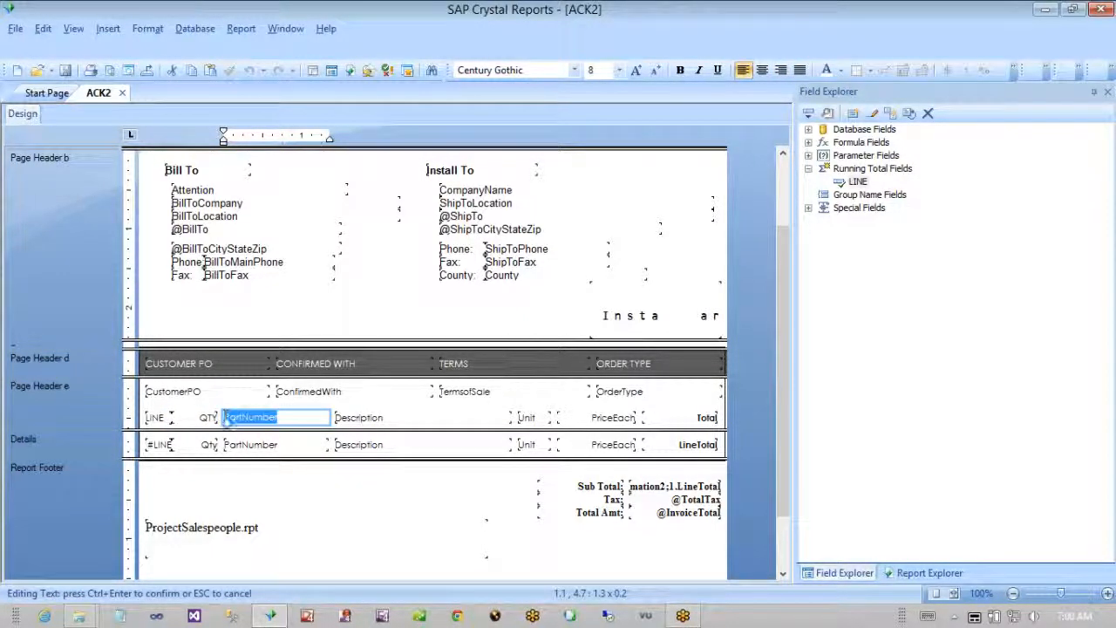
type("PART #")
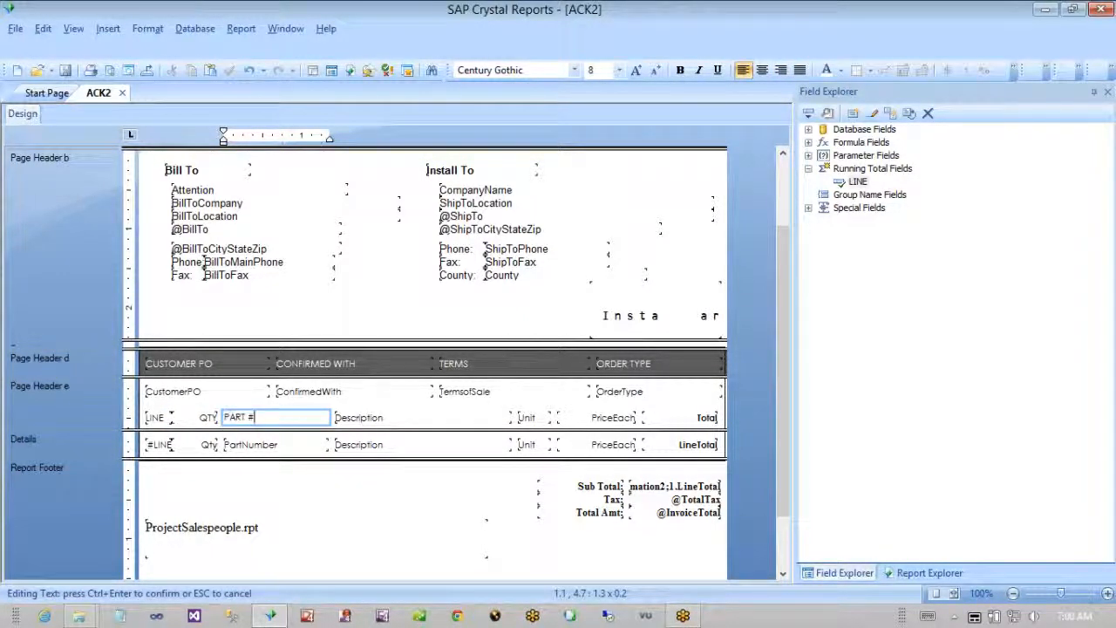
- Change the Description column heading in Page Header e to DESCRIPTION in capitals
left_click(384, 418)
left_click(387, 418)
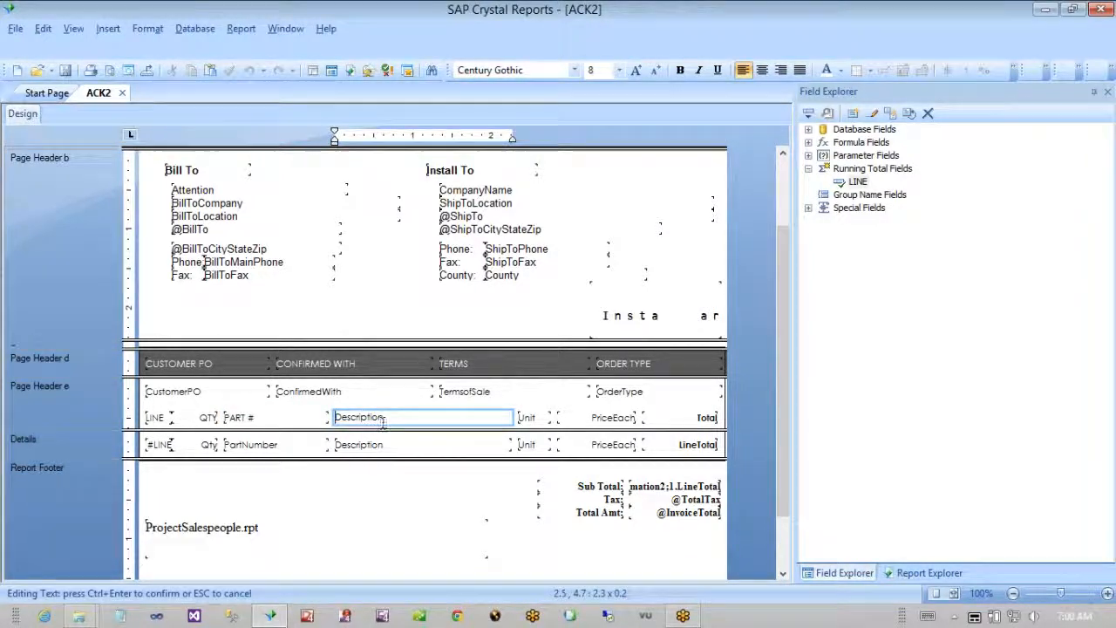
left_click_drag(387, 418, 314, 420)
type("DESC")
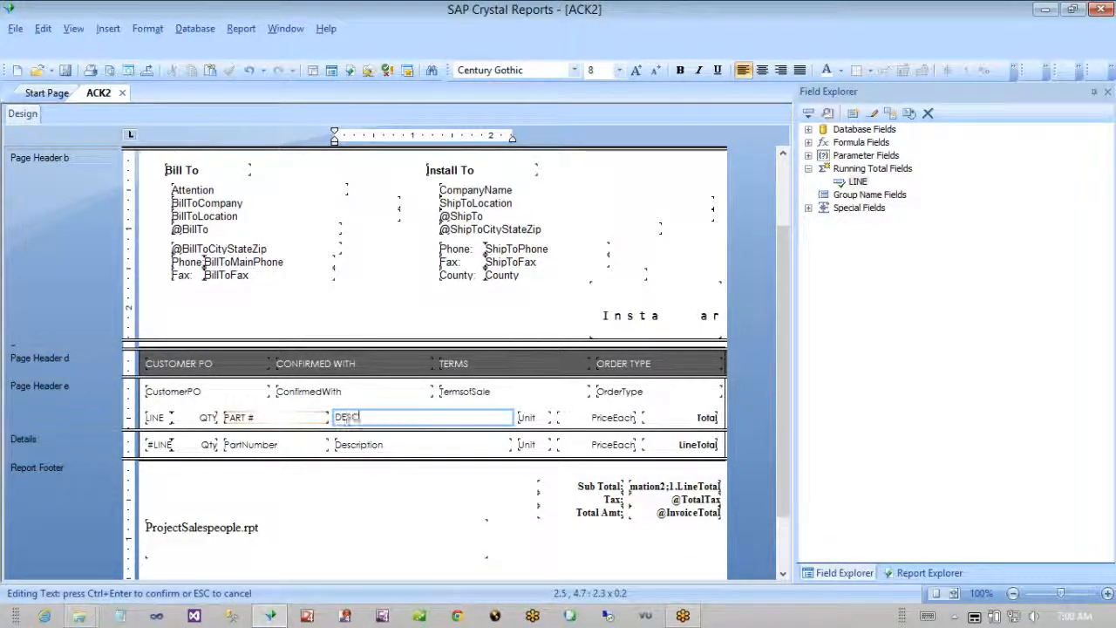
type("RIPTION")
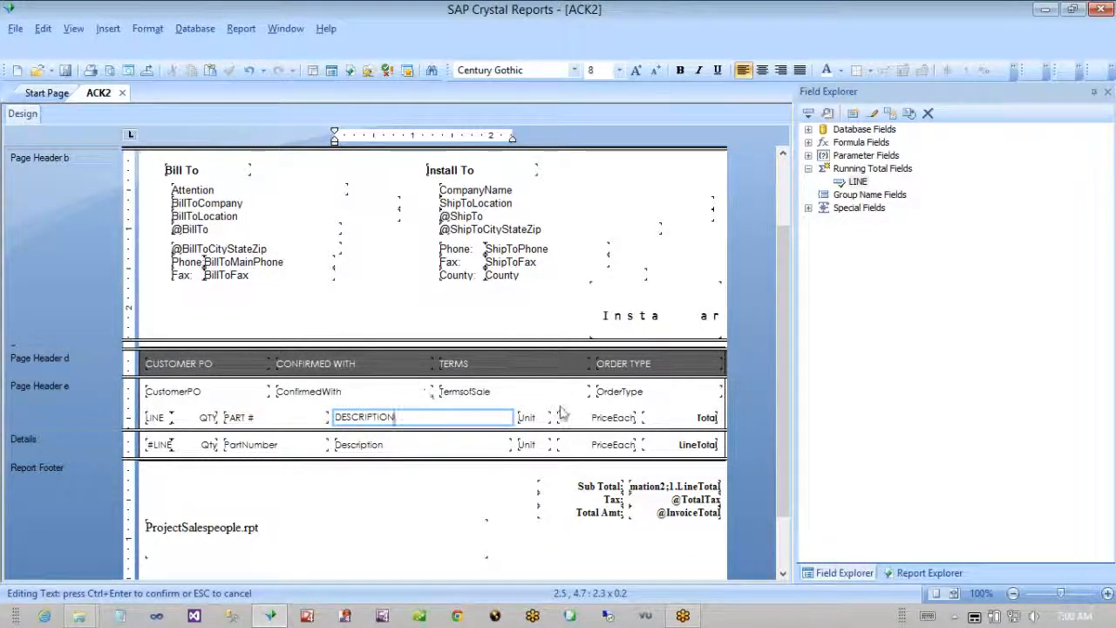
- Change the Unit column heading in Page Header e to UNIT in capitals
left_click(526, 418)
left_click(528, 418)
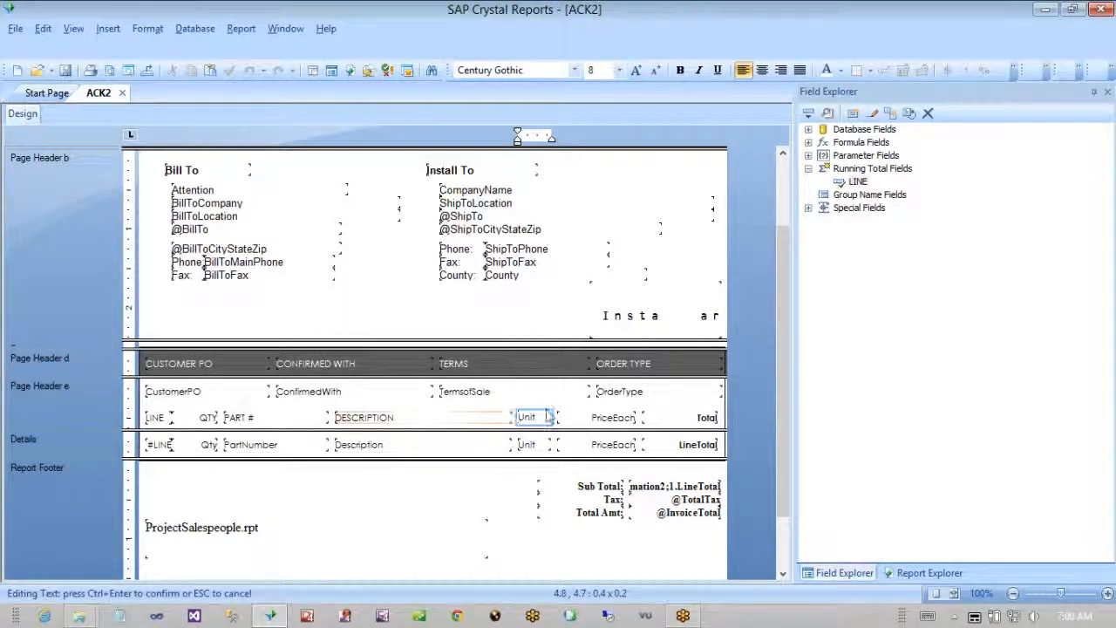
double_click(526, 417)
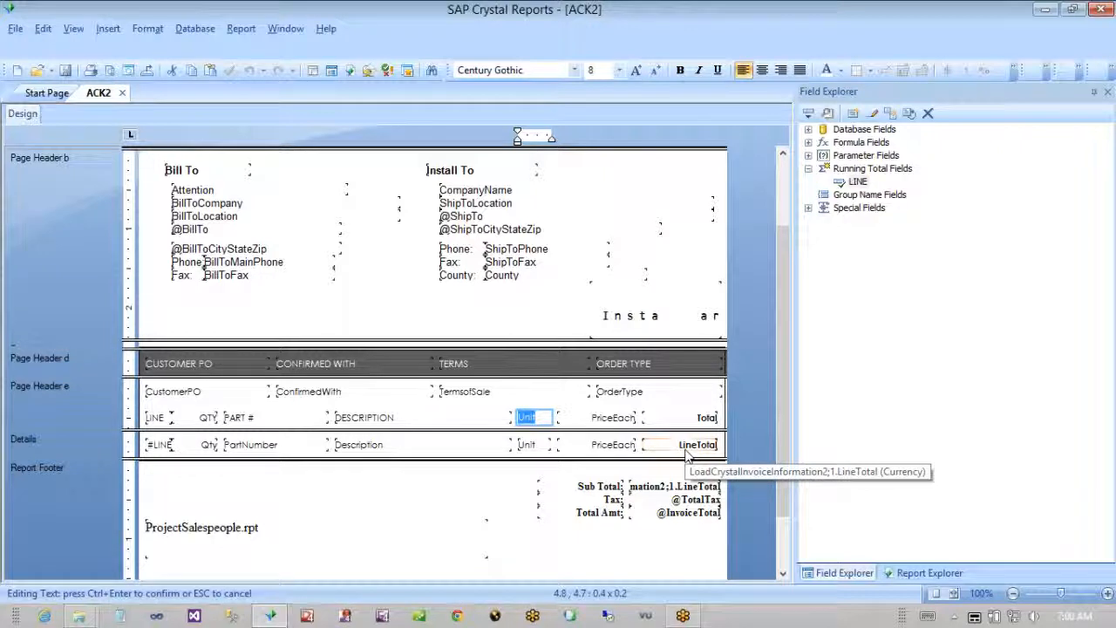
type("UNIT")
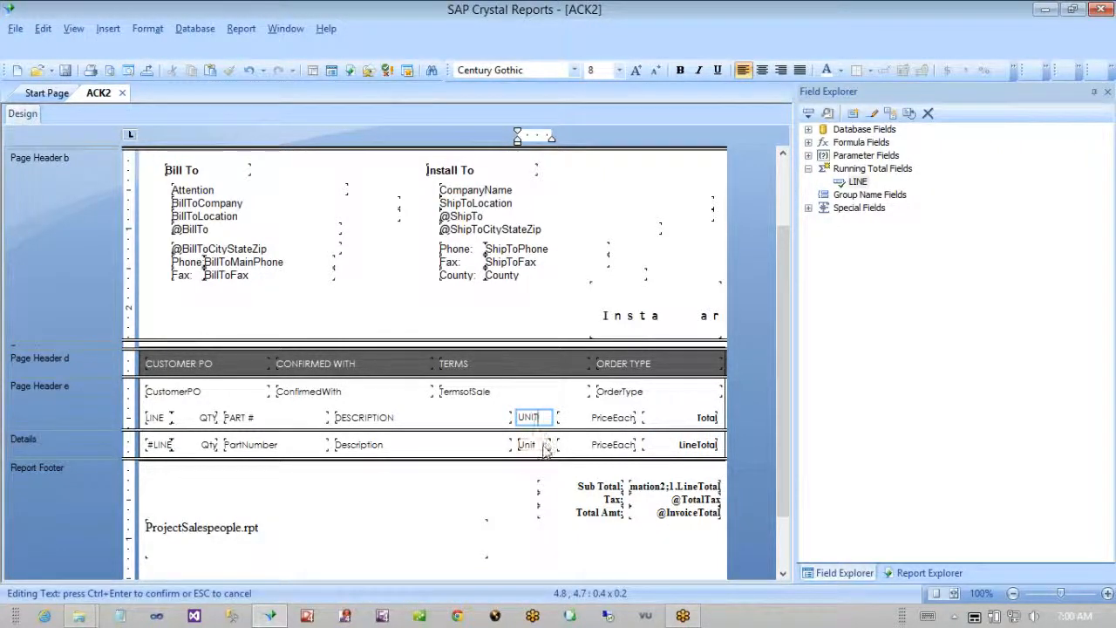
- Change the PriceEach column heading in Page Header e to PRICE EACH
left_click(606, 419)
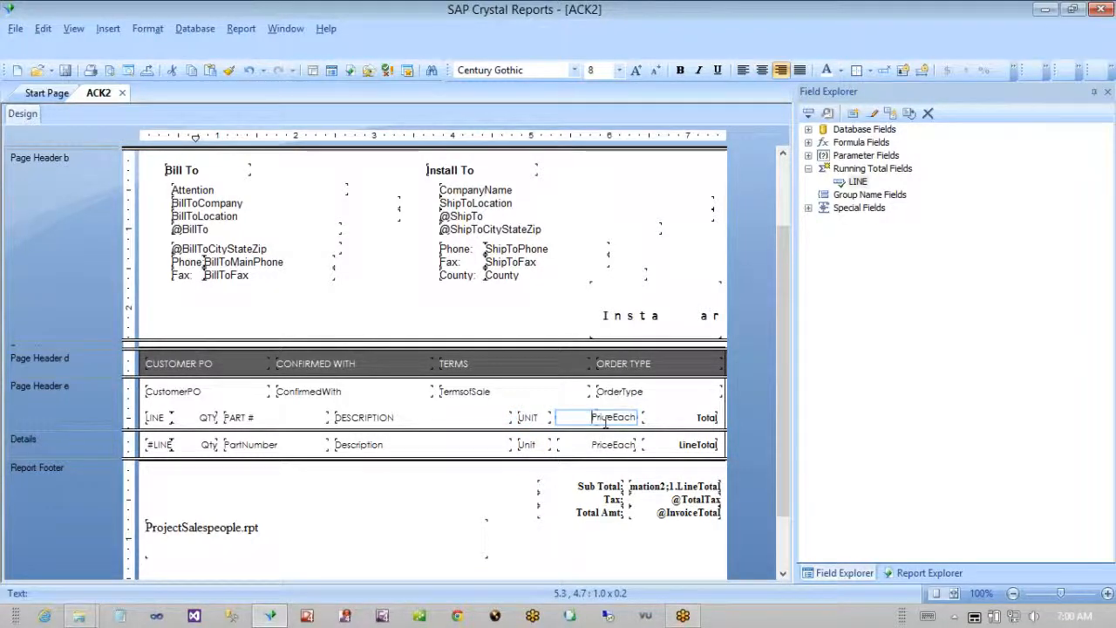
left_click(606, 421)
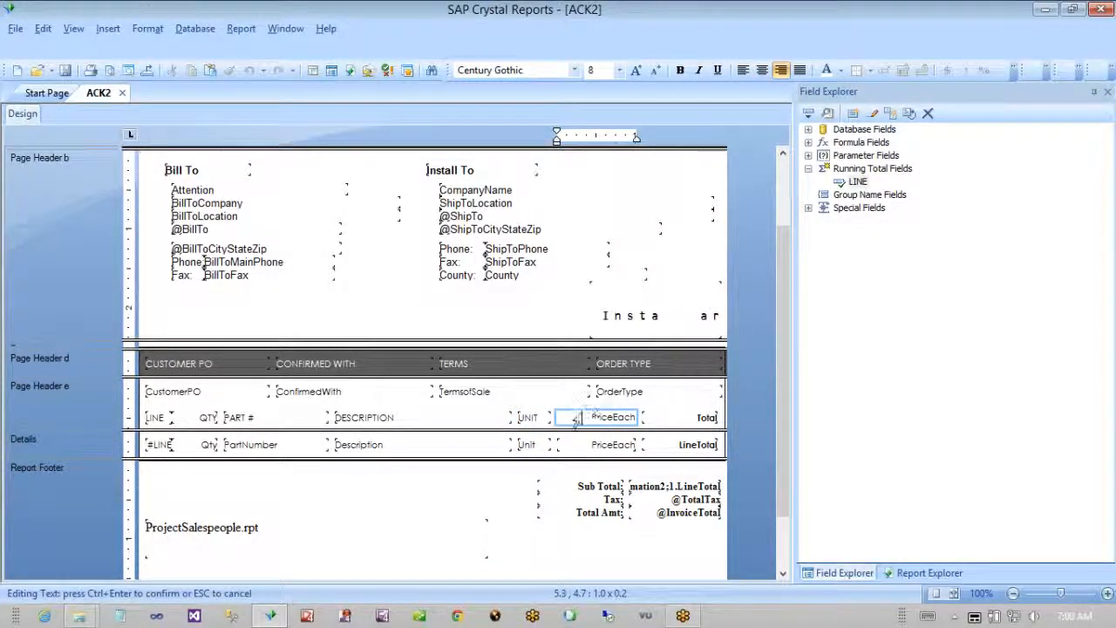
left_click_drag(587, 419, 642, 417)
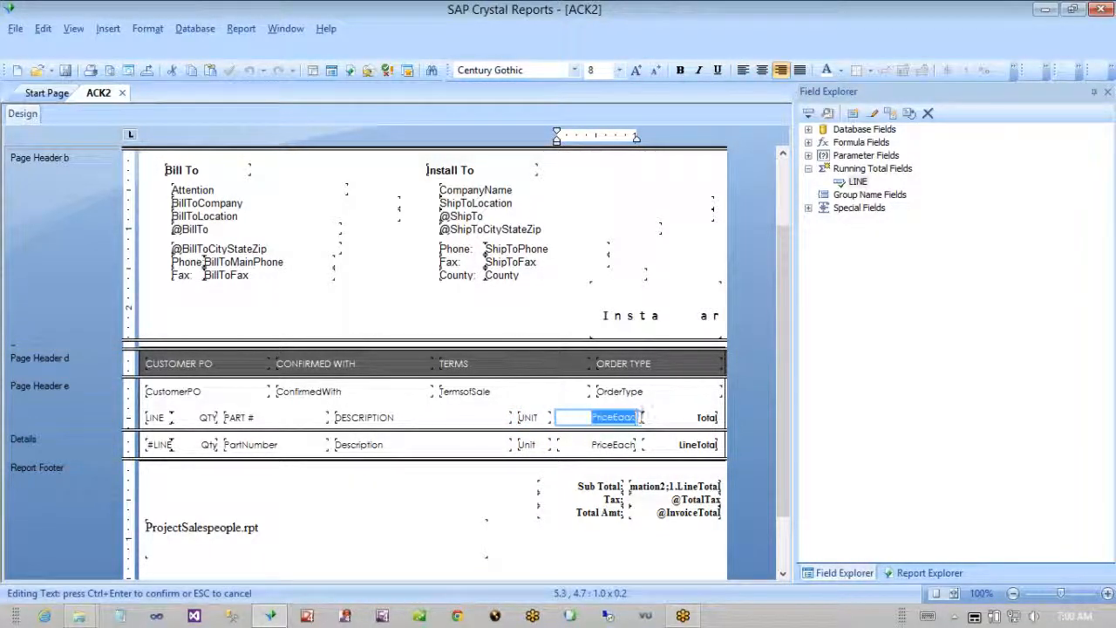
type("PRICE EACH")
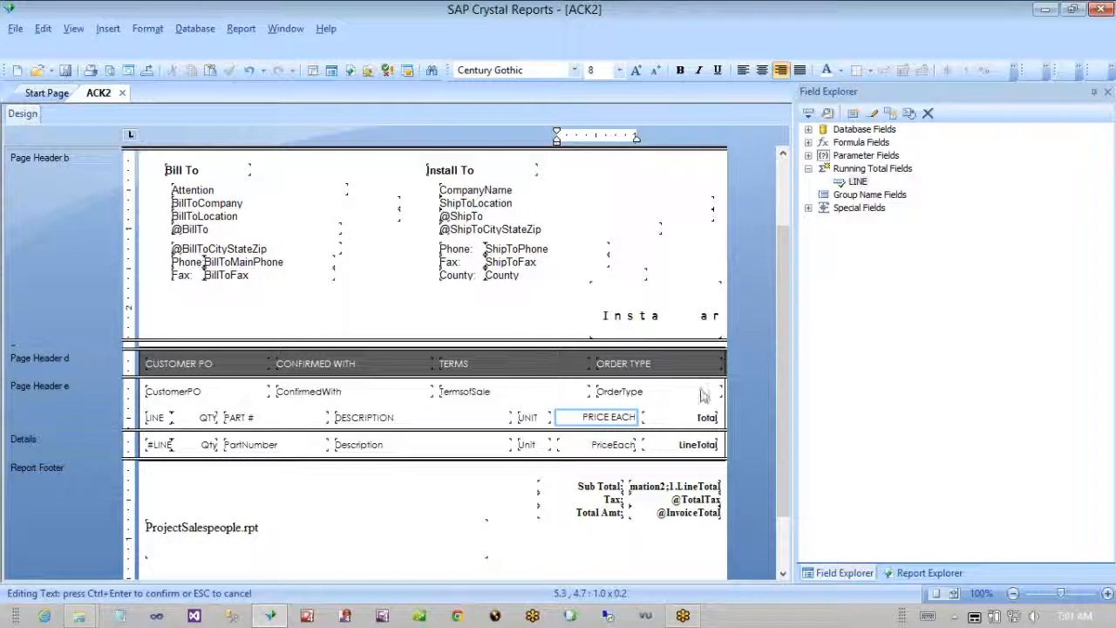
- Change the Total column heading in Page Header e to TOTAL in capitals
double_click(689, 420)
double_click(686, 421)
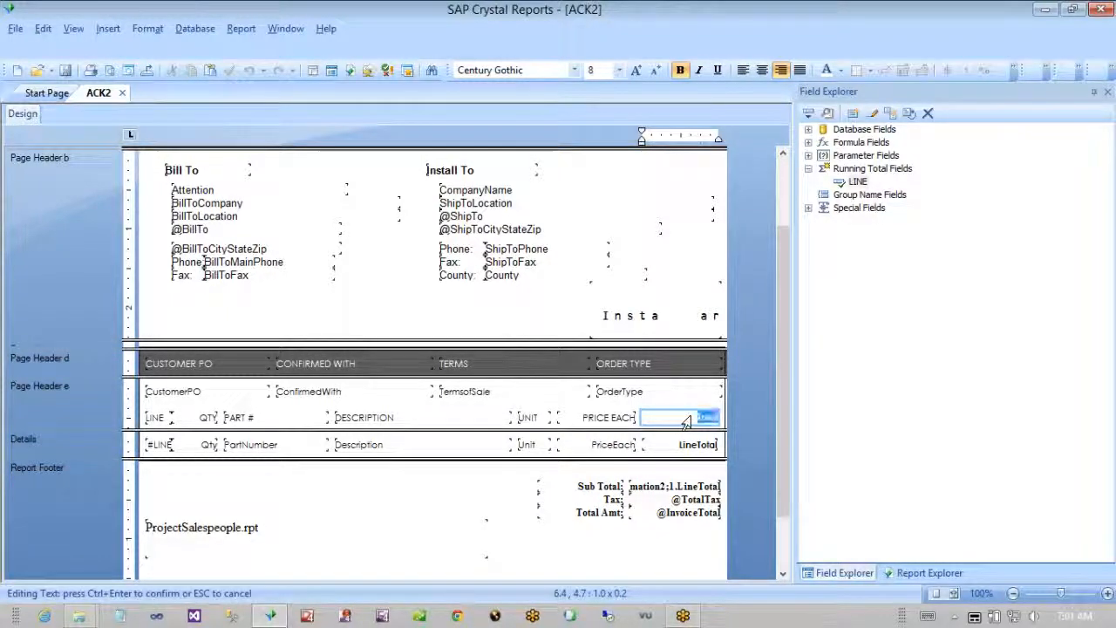
left_click_drag(686, 421, 712, 419)
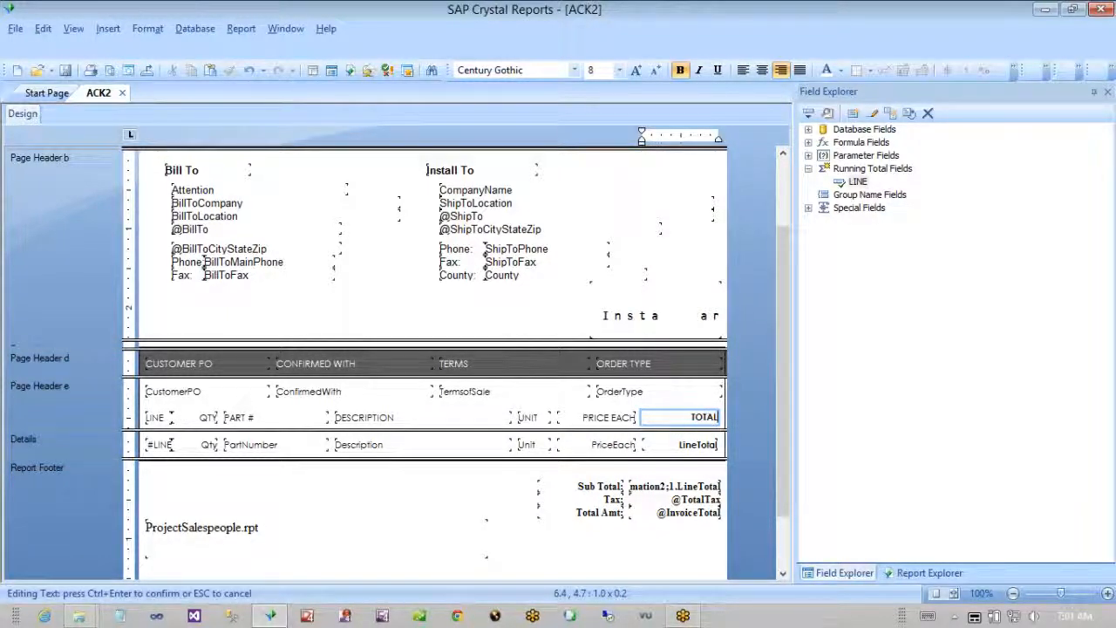
left_click(510, 472)
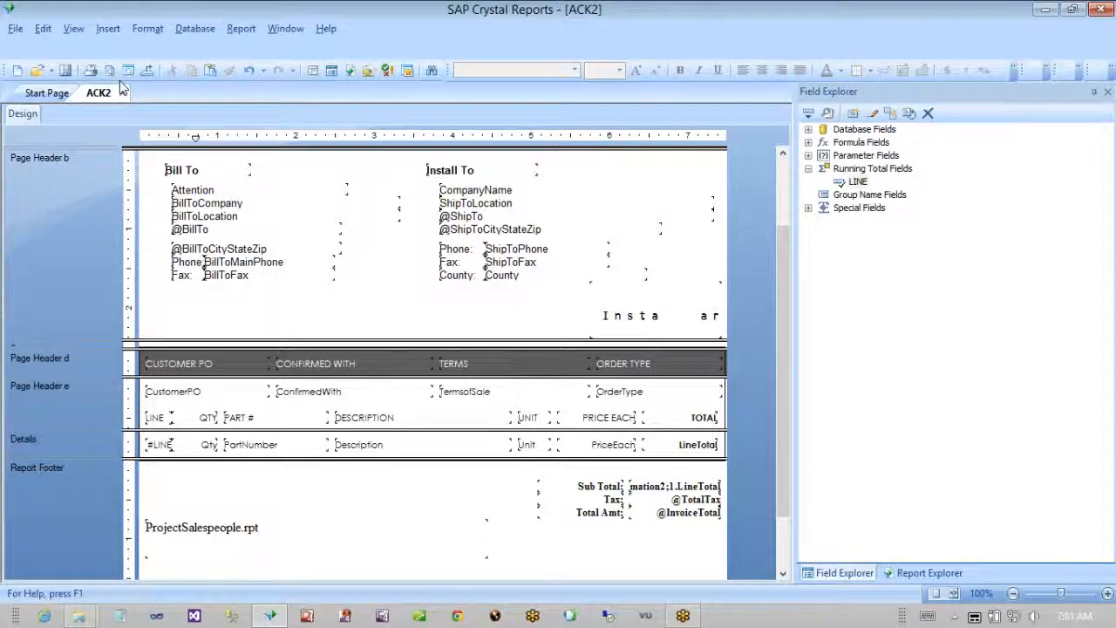
- Draw a full-width horizontal line about 7.5 long in Page Header e, midway between the CustomerPO field row and the column headings
left_click(108, 28)
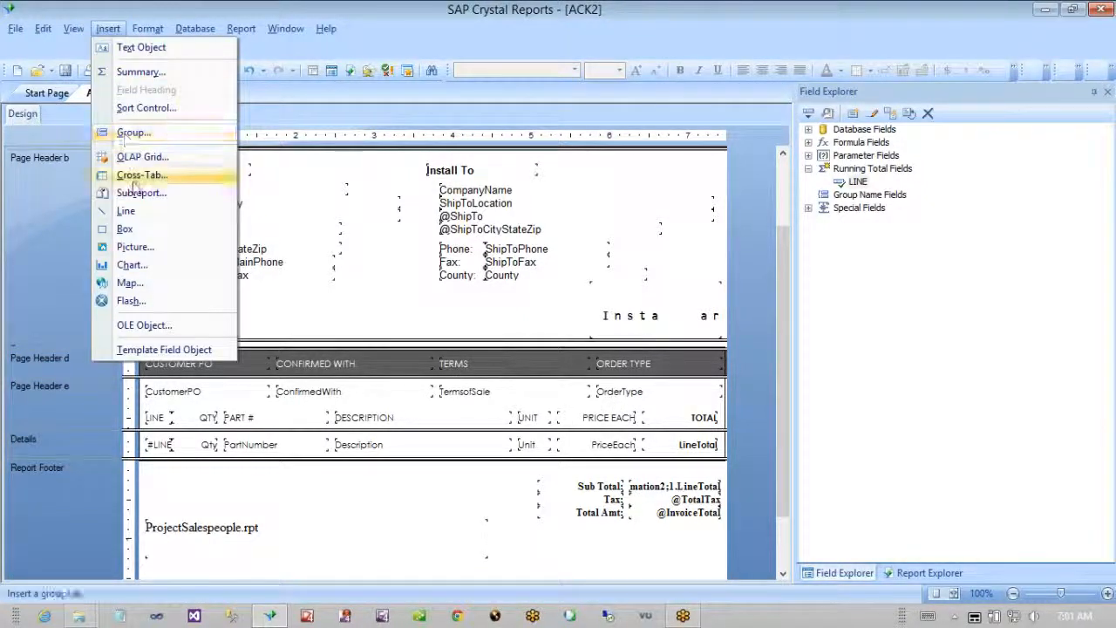
left_click(129, 211)
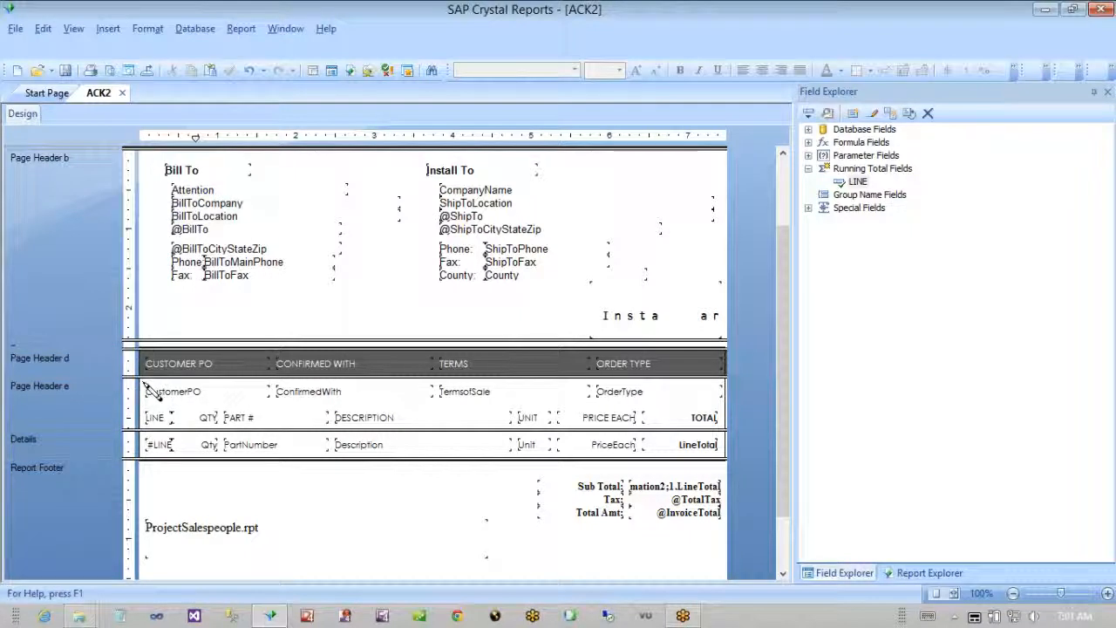
mouse_move(145, 399)
left_mouse_down()
mouse_move(223, 411)
mouse_move(741, 418)
mouse_move(732, 422)
left_mouse_up()
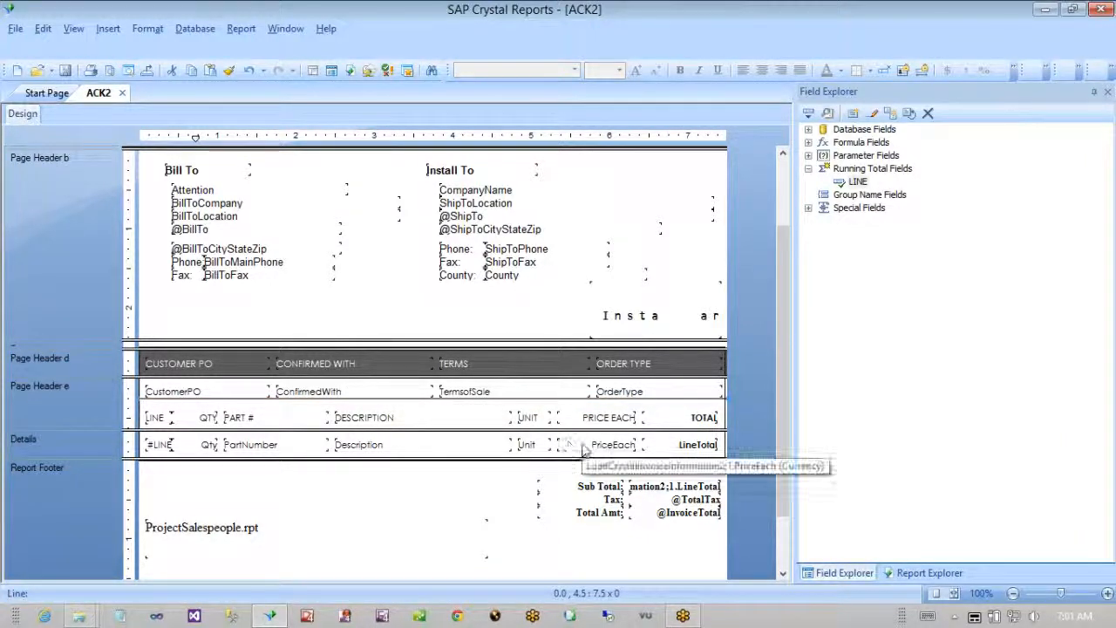
key("Down")
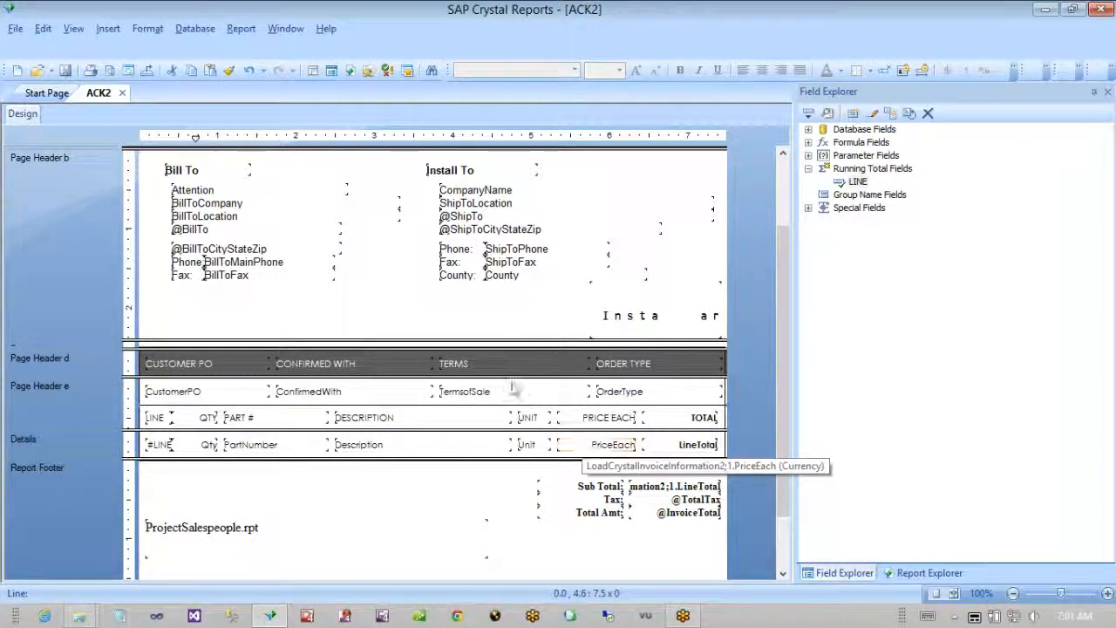
left_click(729, 422)
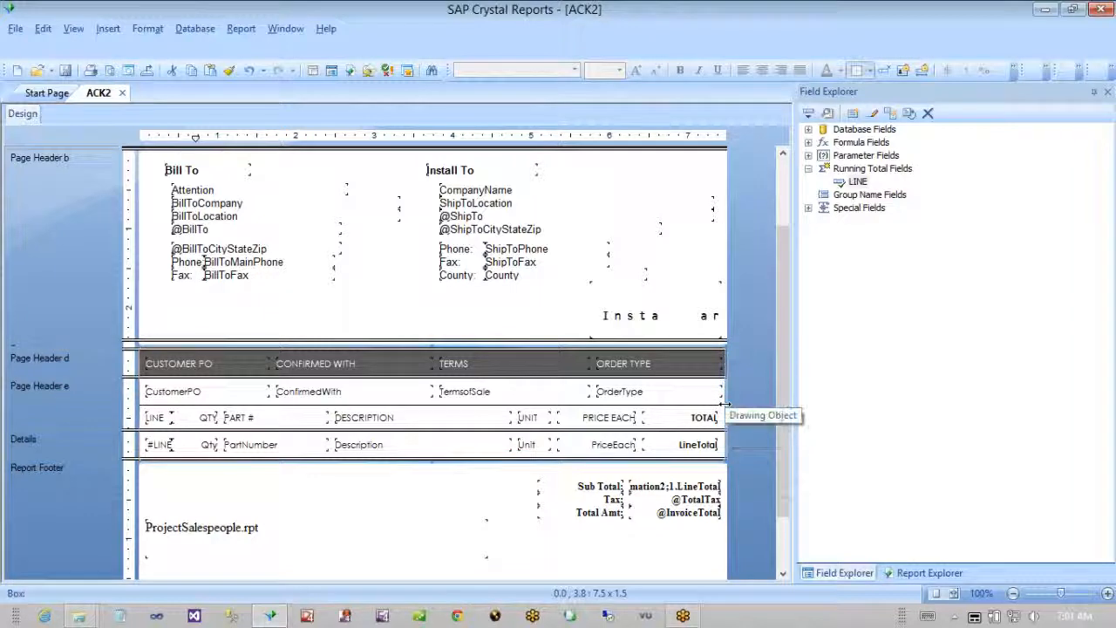
left_click_drag(727, 406, 730, 408)
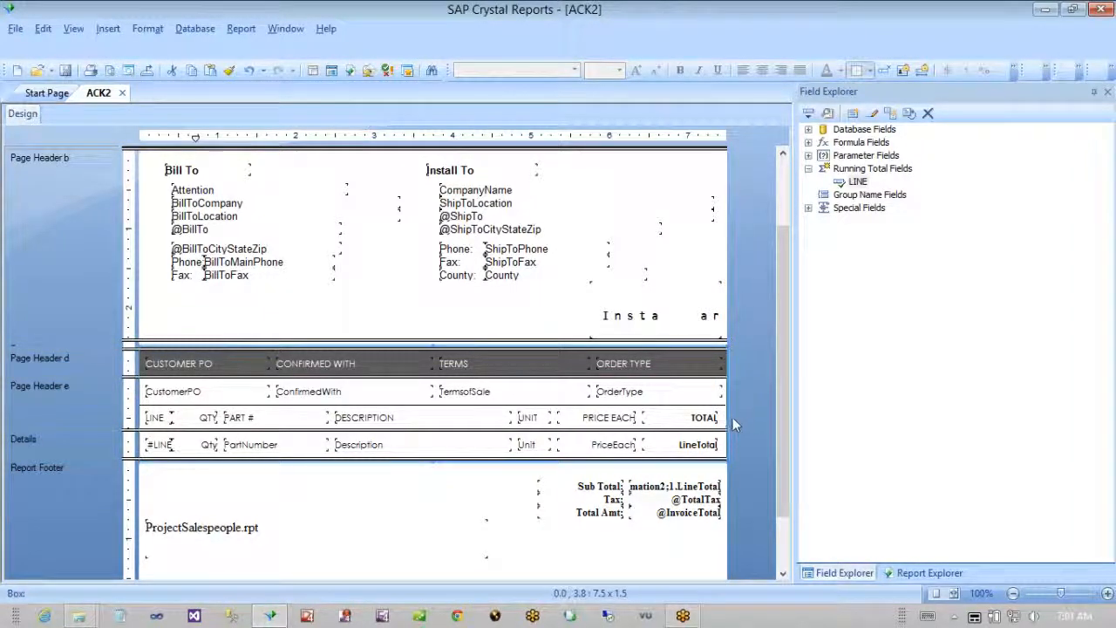
left_click(742, 417)
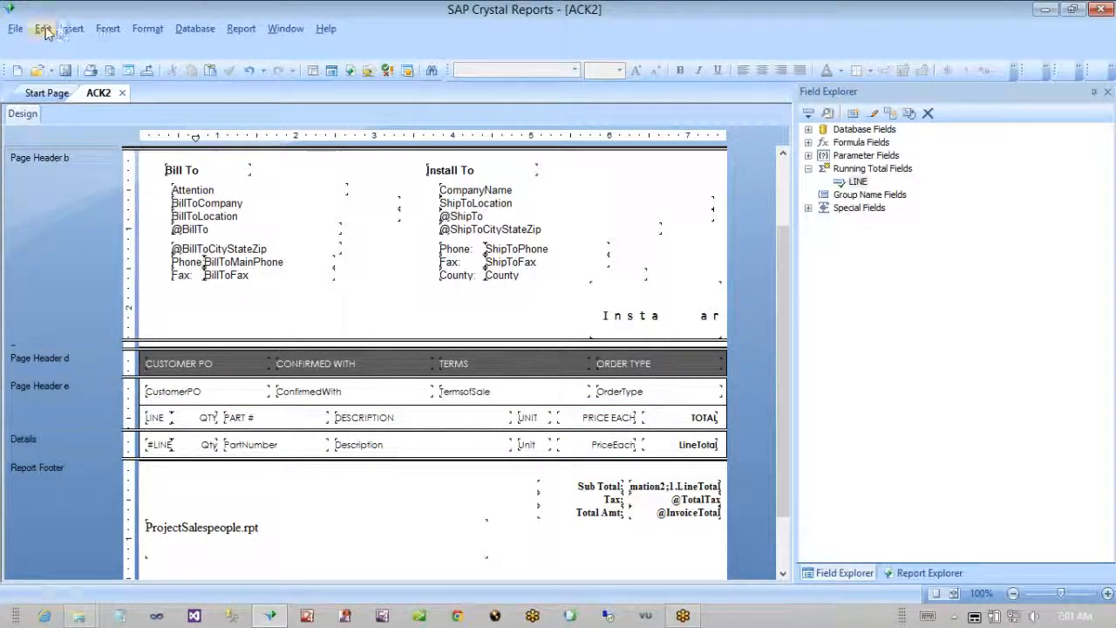
- Draw a vertical line about 0.7 long between the LINE and QTY columns, from the horizontal line down through the Details section
left_click(108, 28)
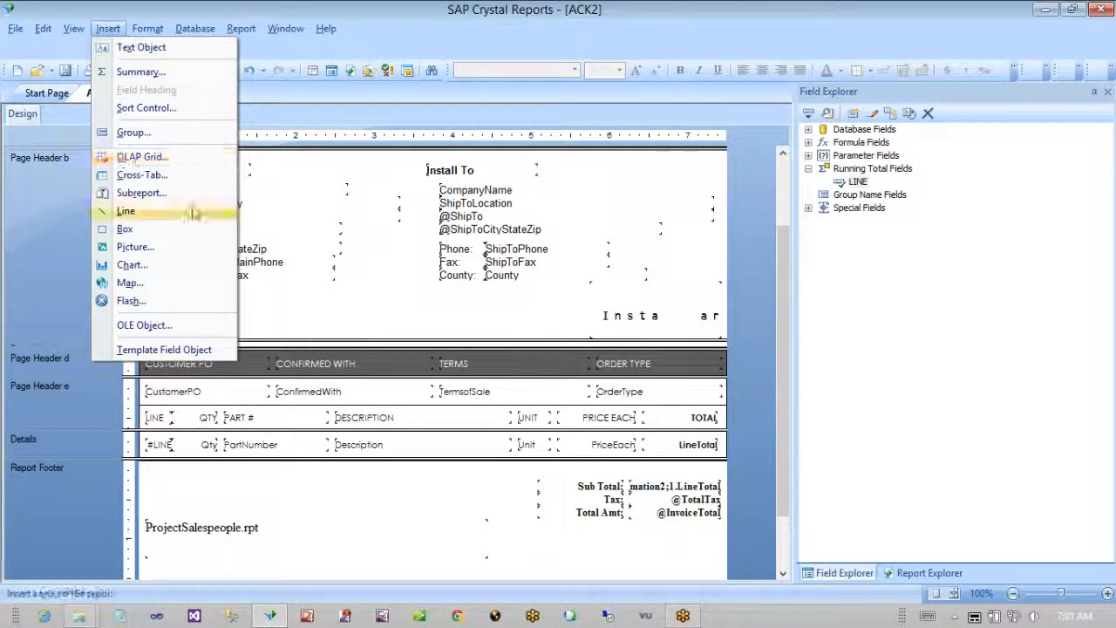
left_click(127, 211)
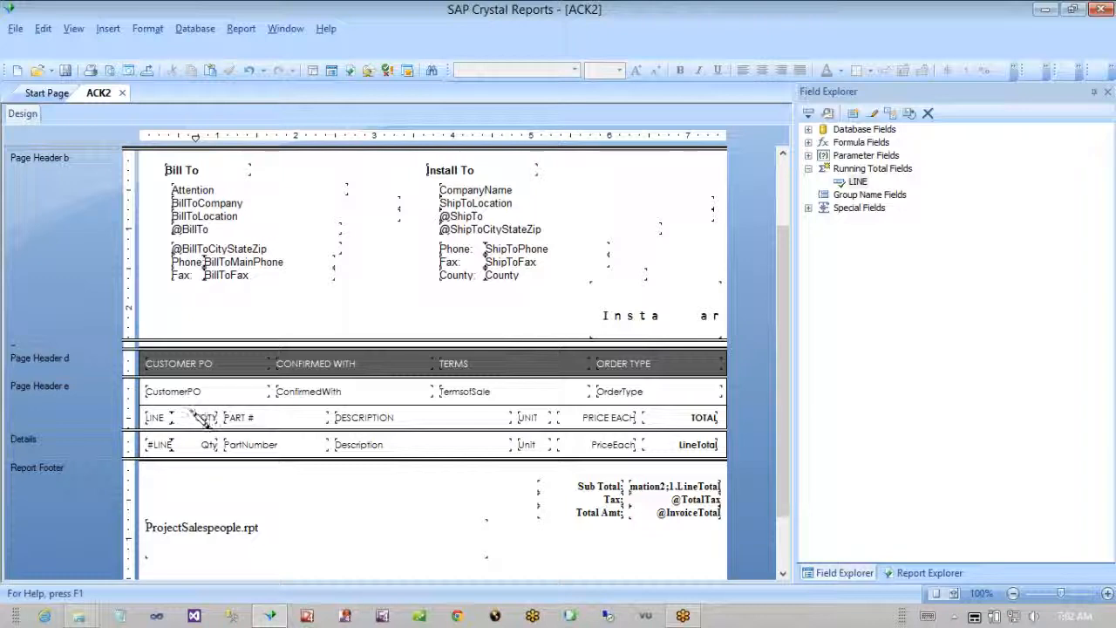
left_click_drag(185, 407, 200, 471)
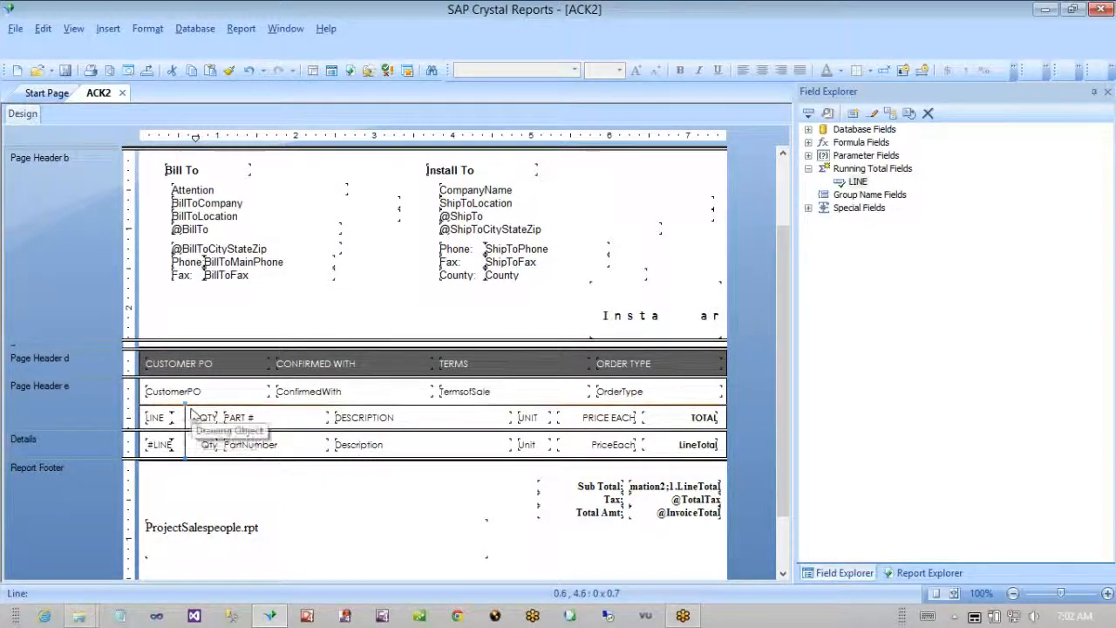
mouse_move(183, 402)
left_mouse_down()
mouse_move(185, 417)
mouse_move(185, 402)
left_mouse_up()
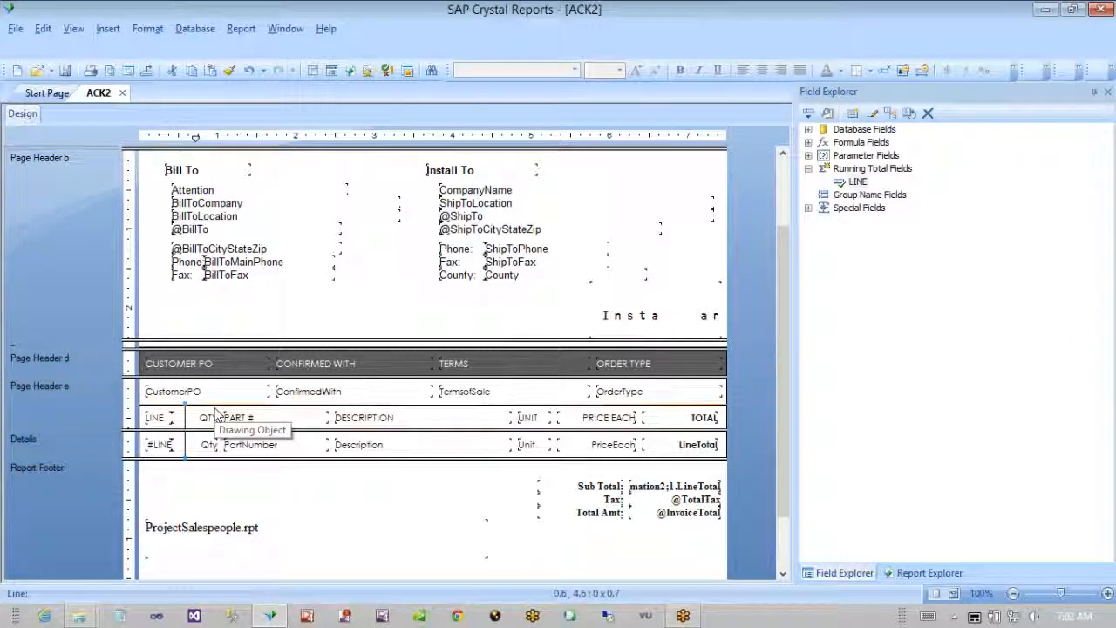
- Format the horizontal line above the column headings with Hairline width and Gray color
key("Tab")
right_click(217, 416)
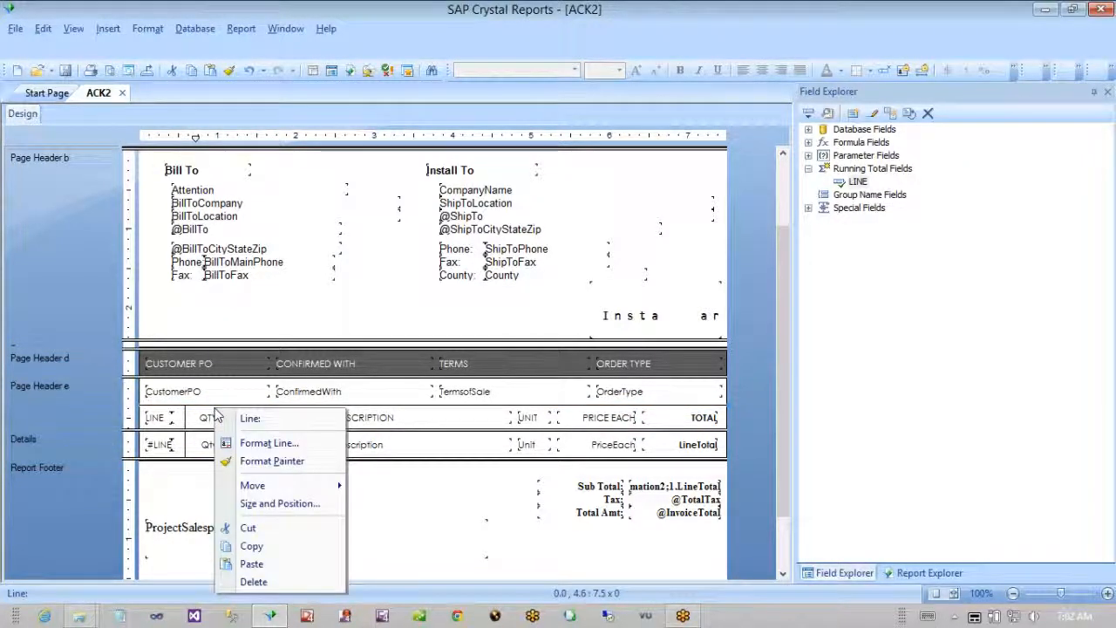
left_click(258, 443)
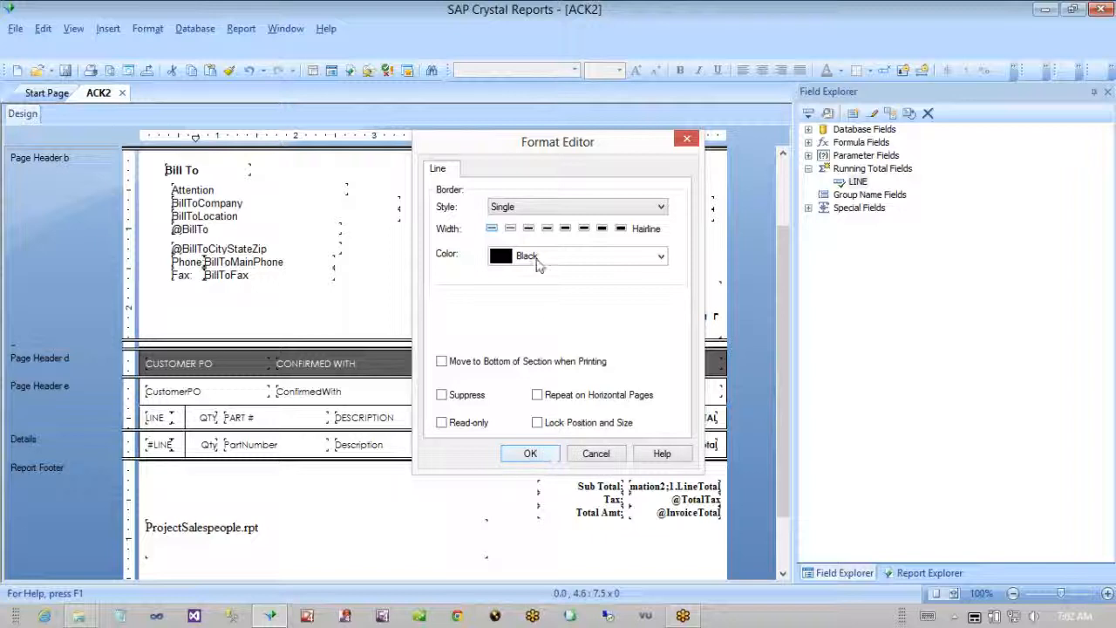
left_click(658, 257)
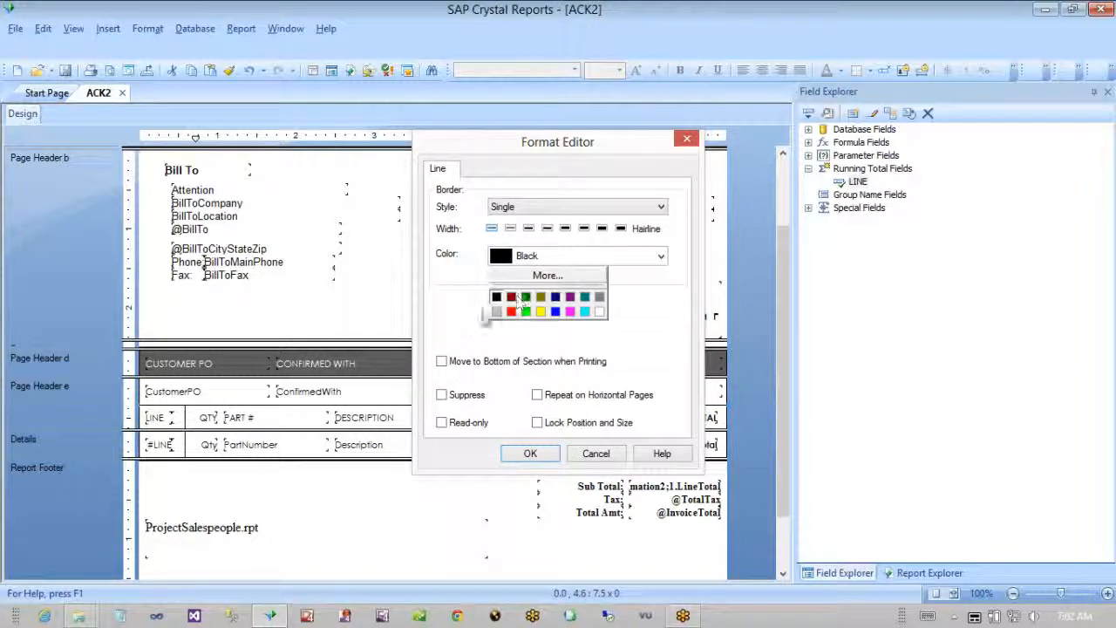
left_click(600, 297)
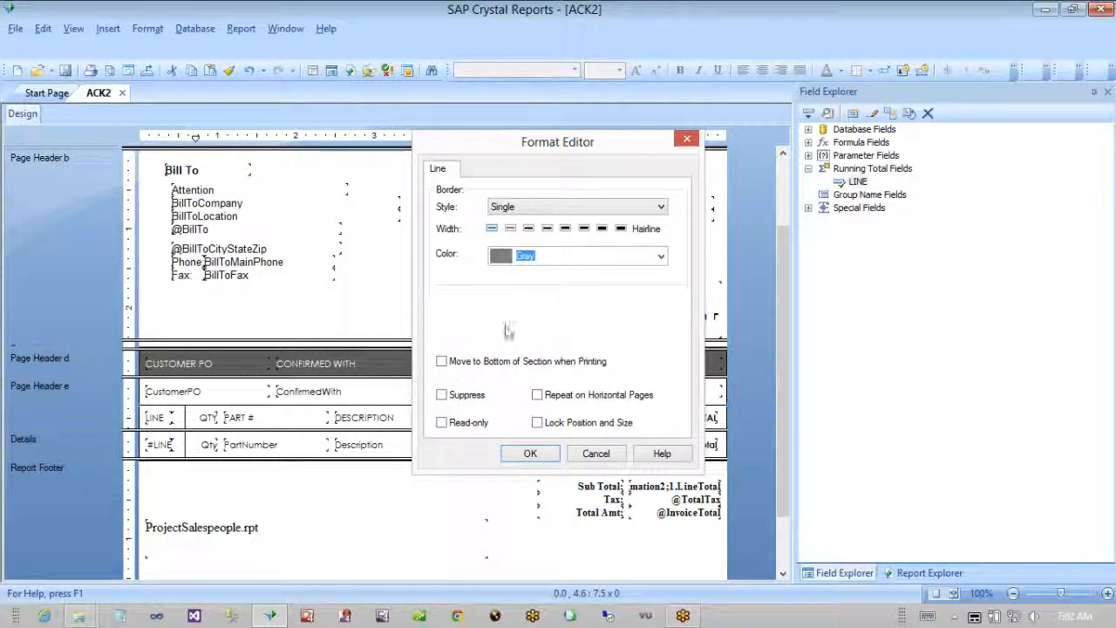
left_click(531, 454)
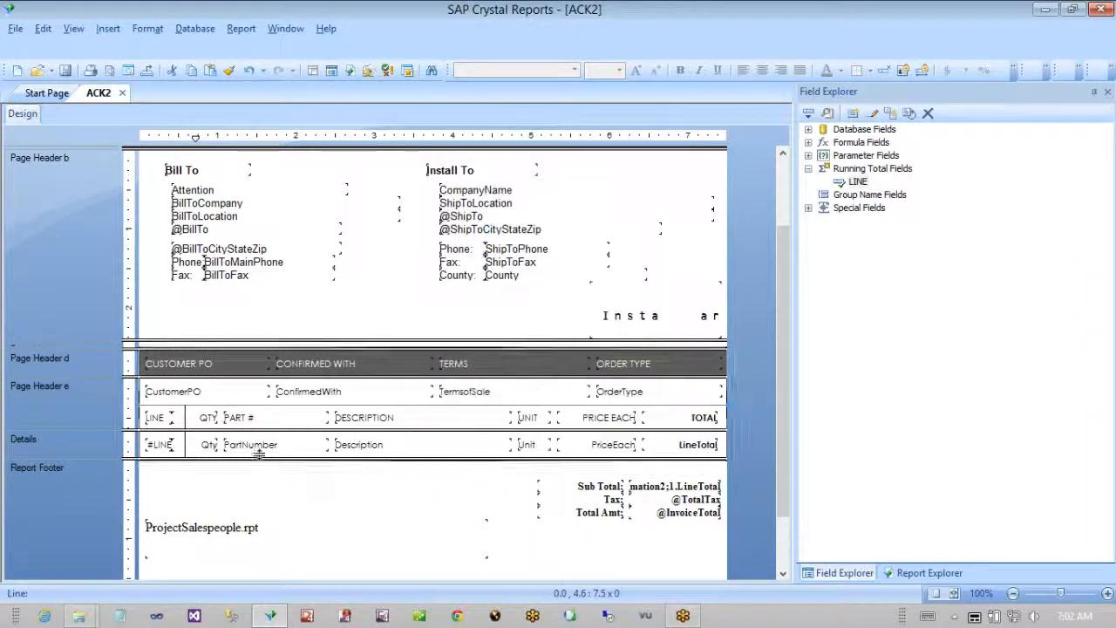
- Format the vertical line between the LINE and QTY columns with Hairline width and Gray color
right_click(185, 436)
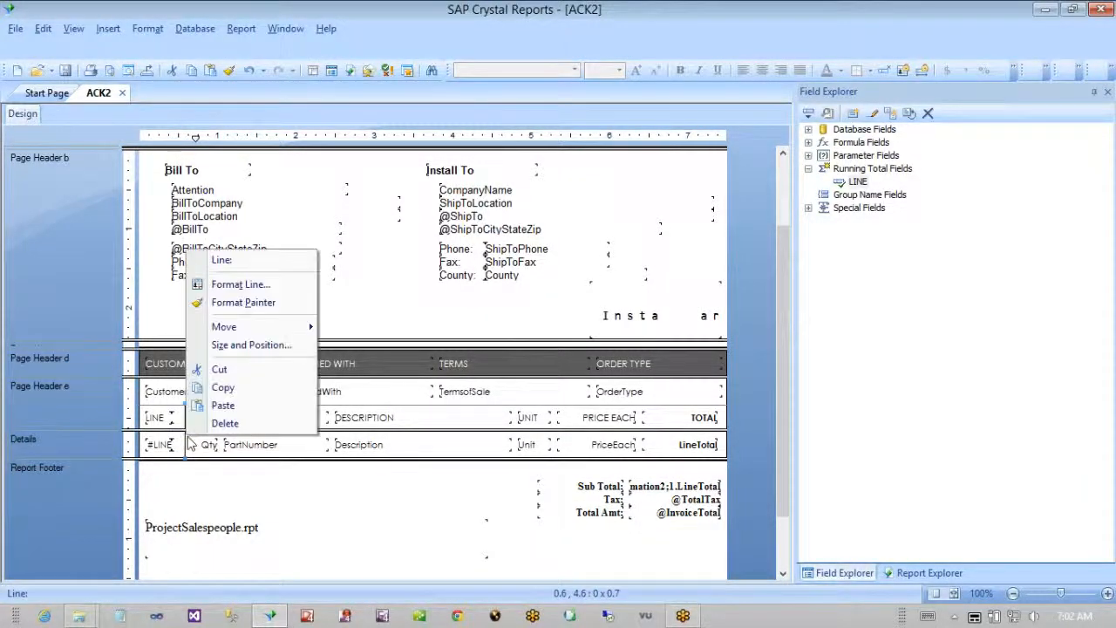
left_click(251, 285)
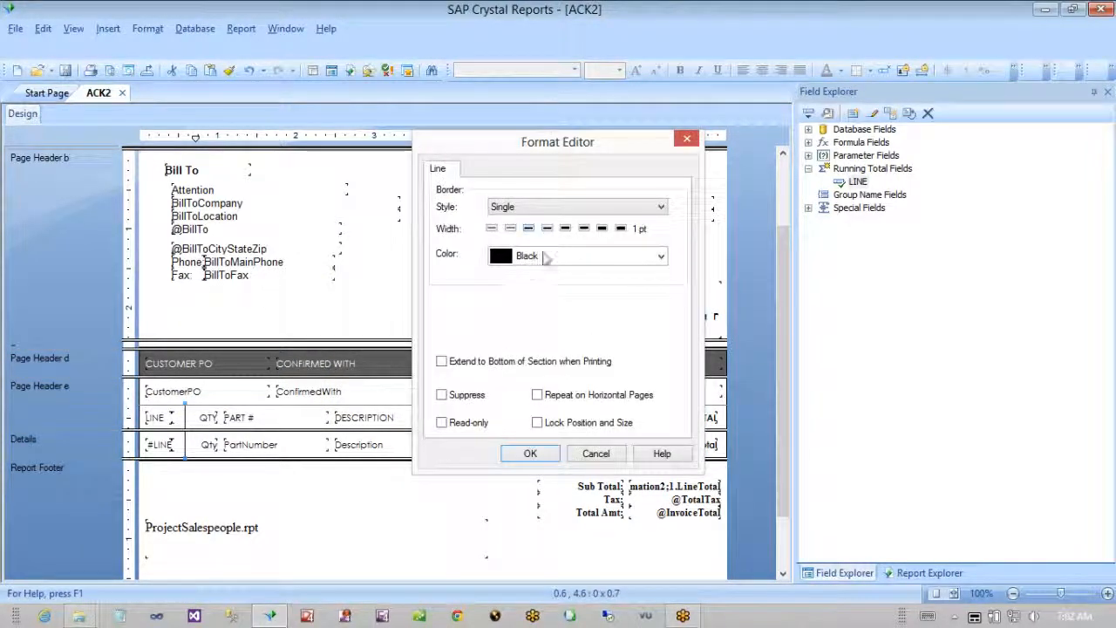
left_click(661, 256)
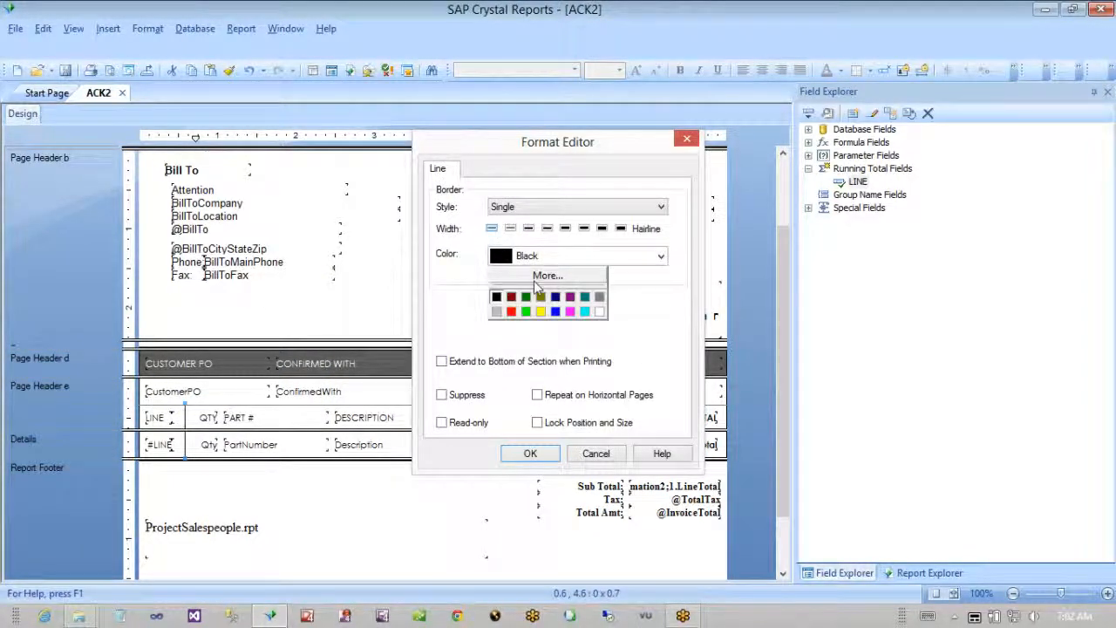
left_click(599, 296)
left_click(537, 458)
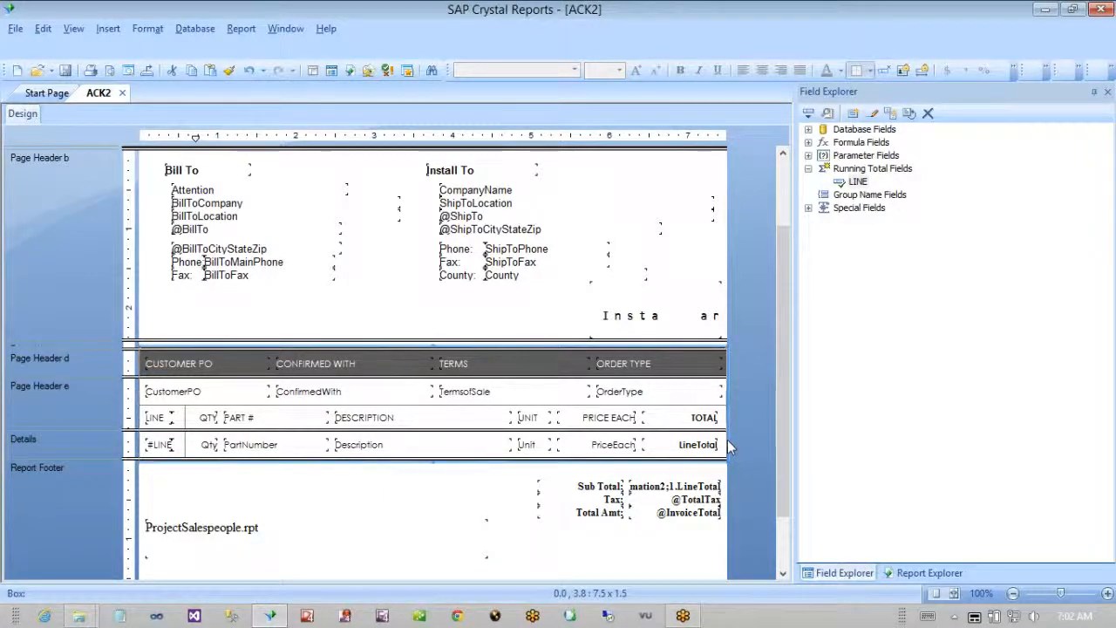
- Change the border color of the box around the item table to the saved custom dark gray (RGB 92, 92, 92)
right_click(728, 443)
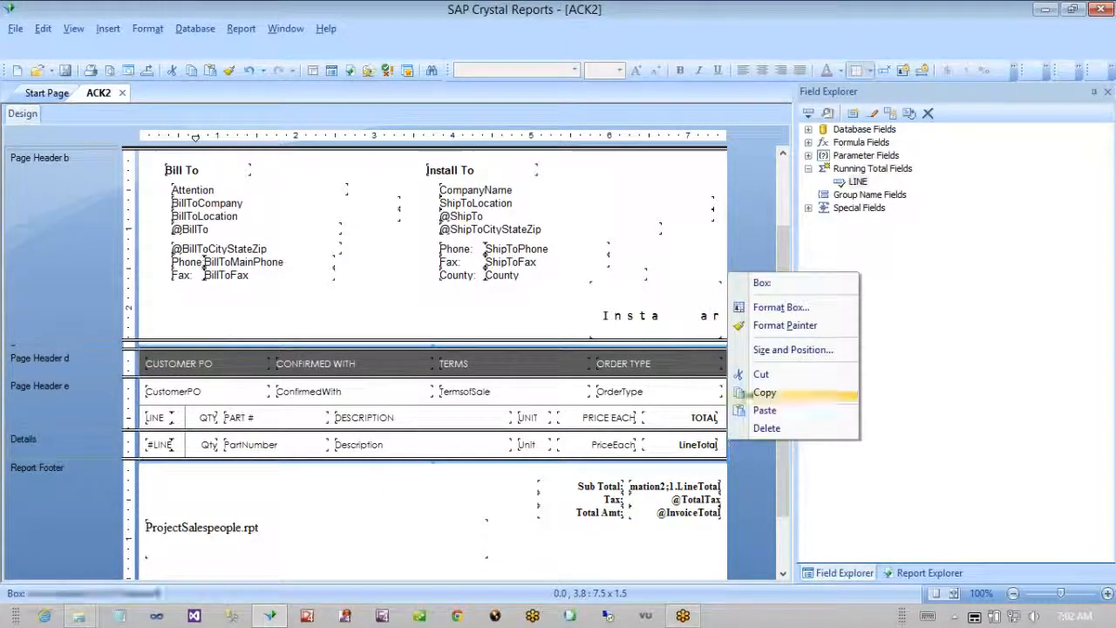
left_click(780, 307)
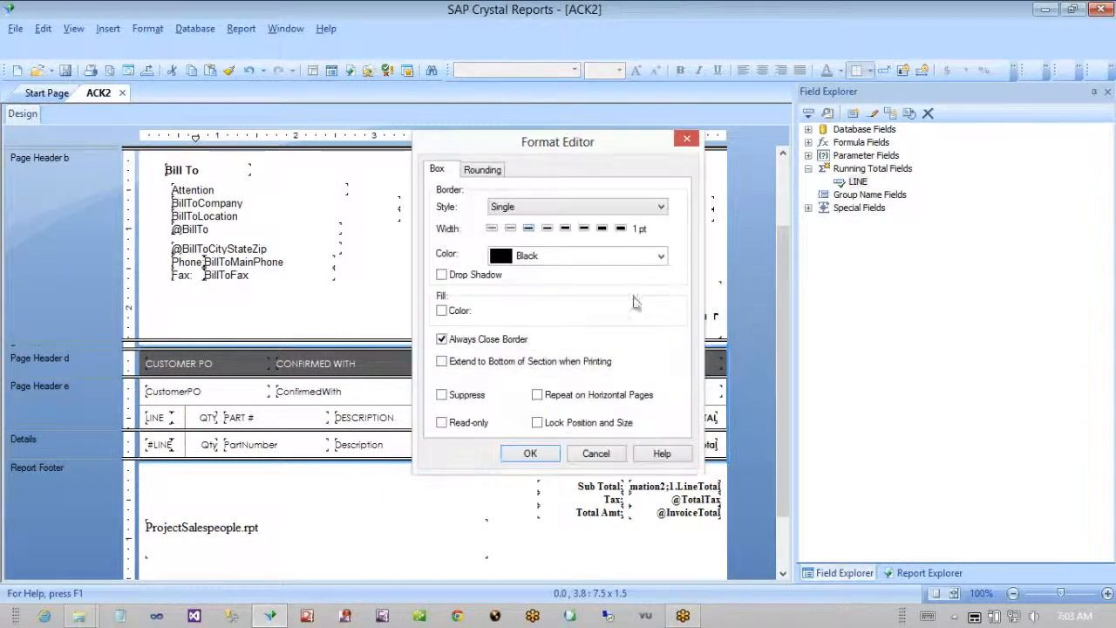
left_click(660, 257)
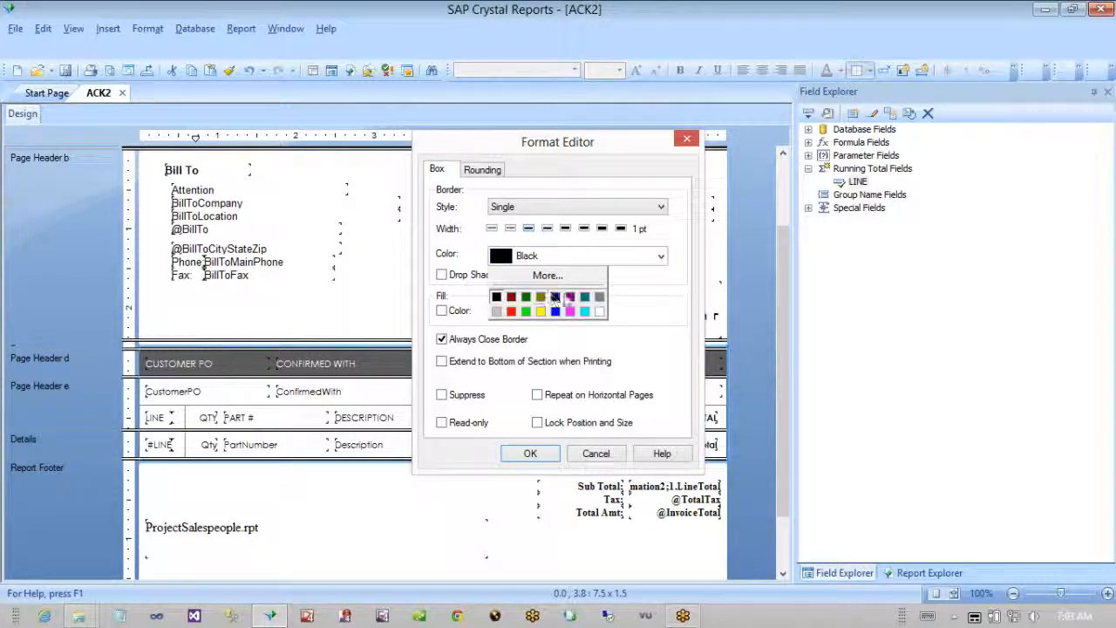
left_click(534, 275)
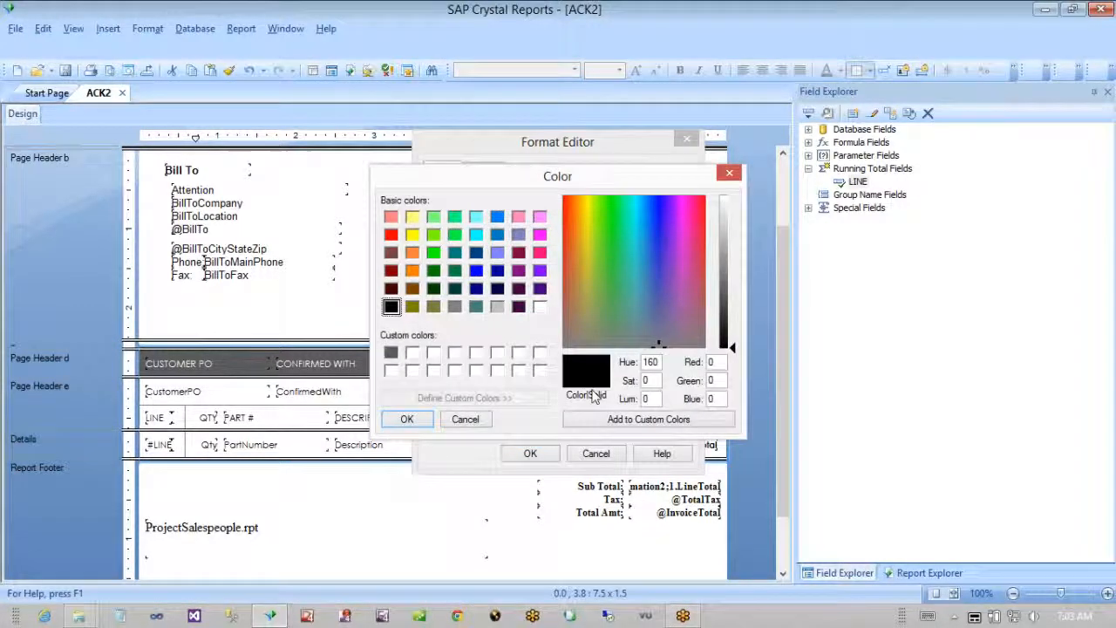
left_click(390, 352)
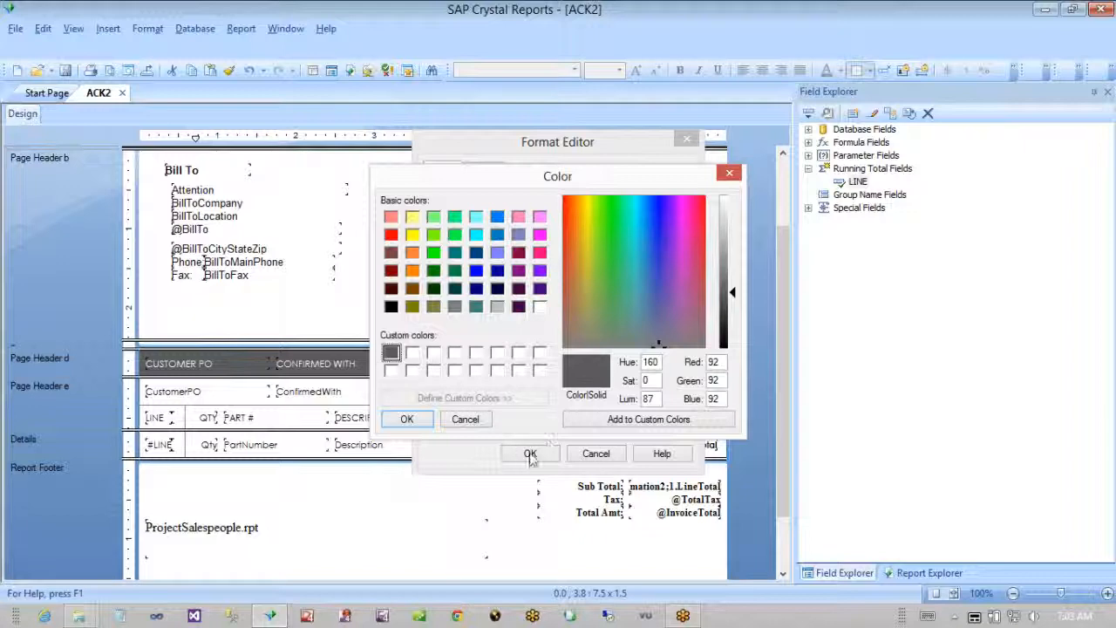
left_click(406, 419)
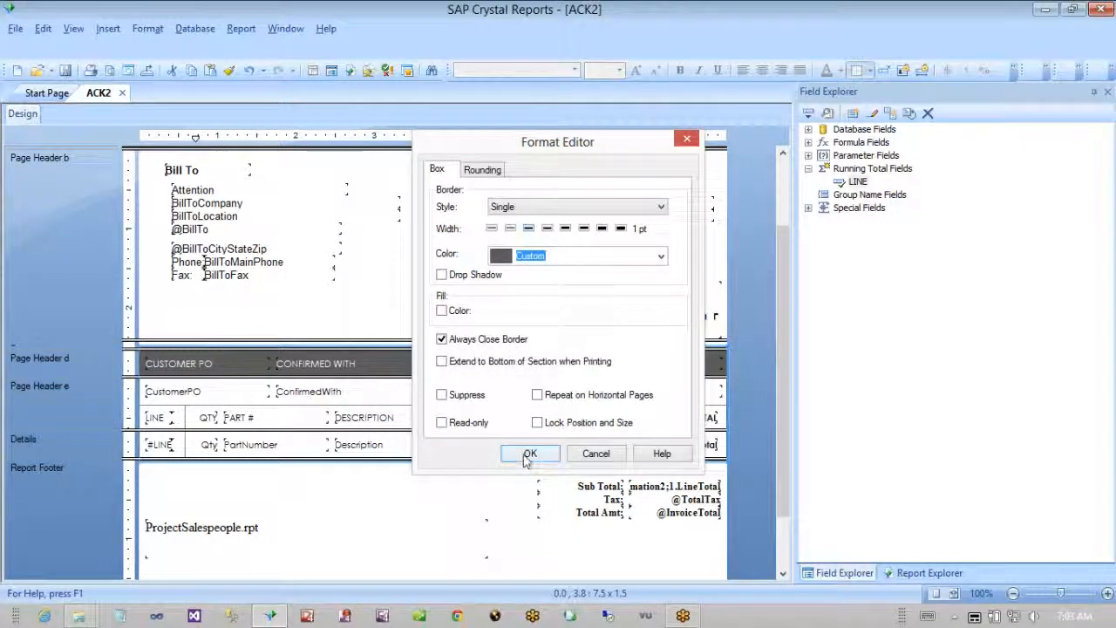
left_click(529, 456)
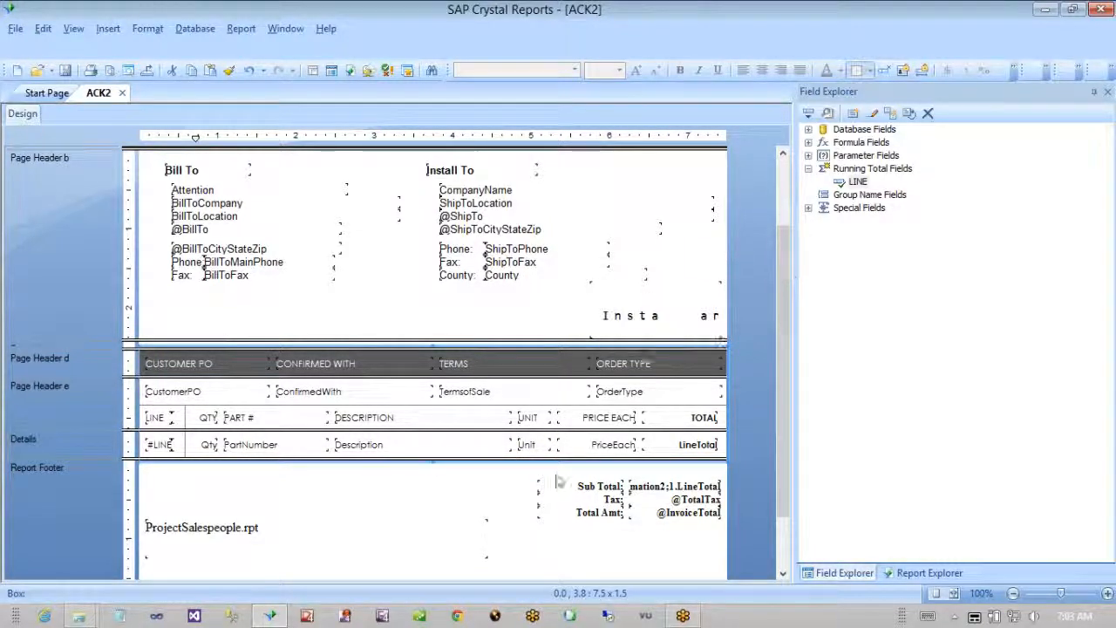
- Set the font of the Sub Total, Tax and Total Amt labels and their value fields in the Report Footer to Arial
left_click_drag(537, 480, 706, 539)
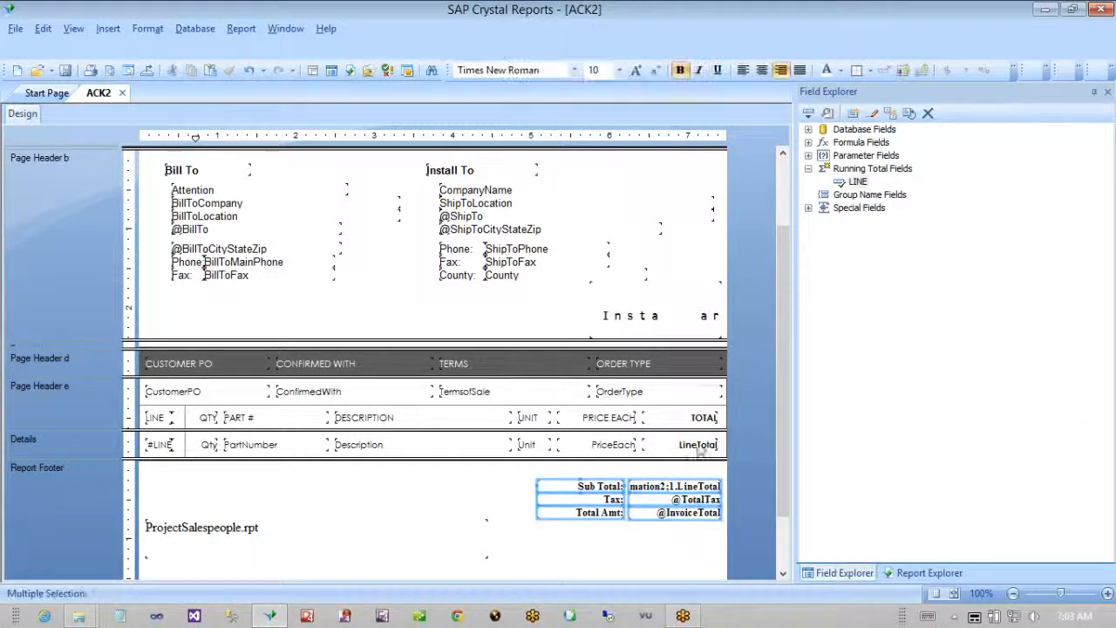
left_click(471, 70)
type("Ar")
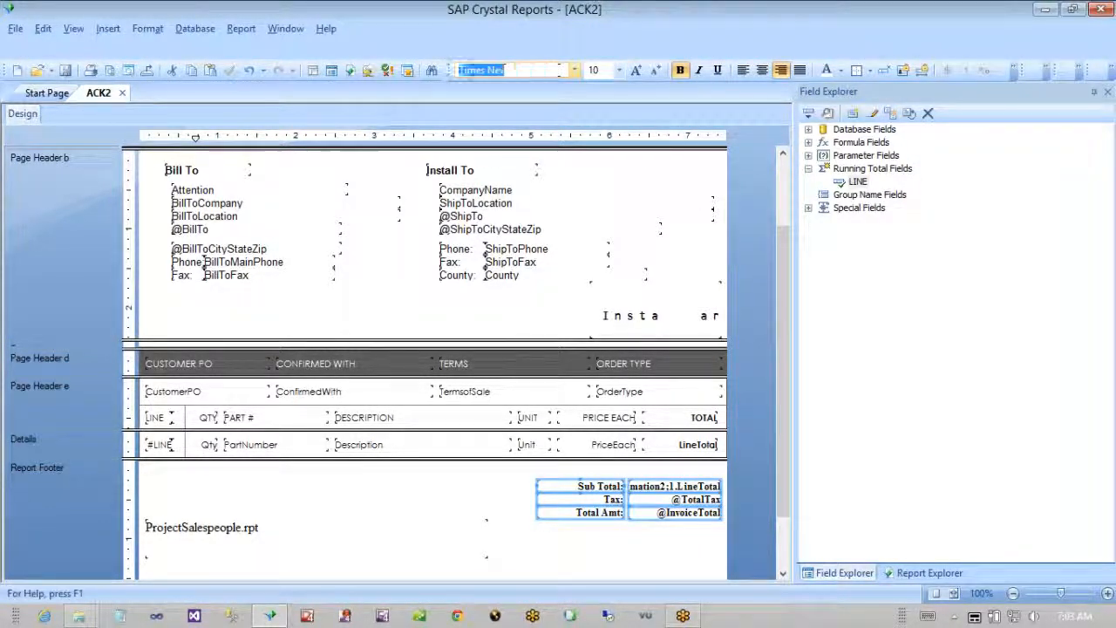
type("i")
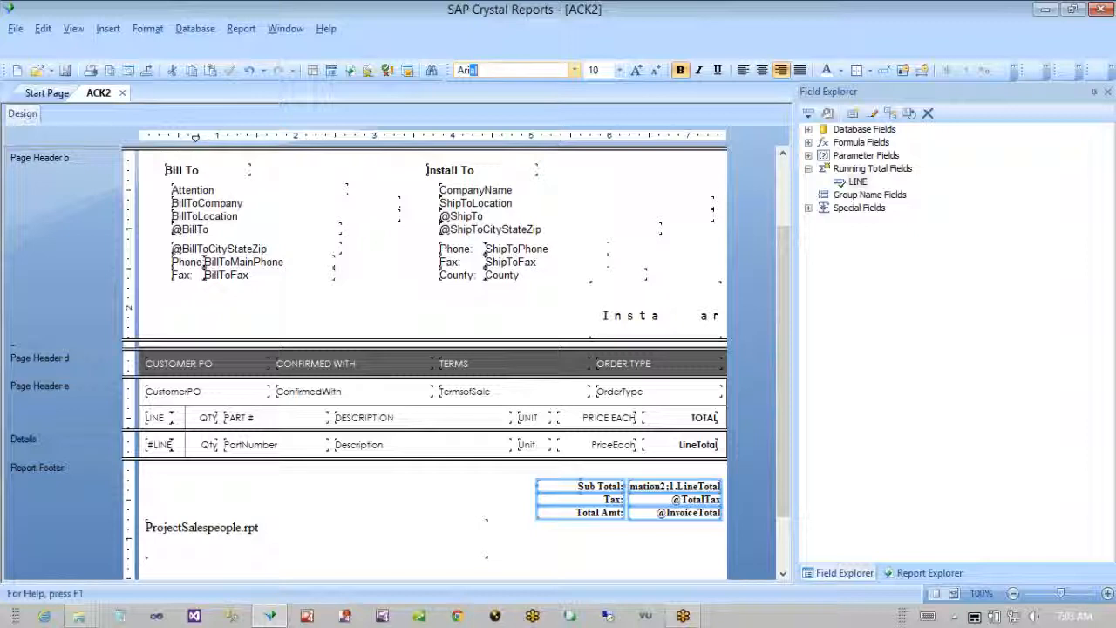
type("al")
key("Return")
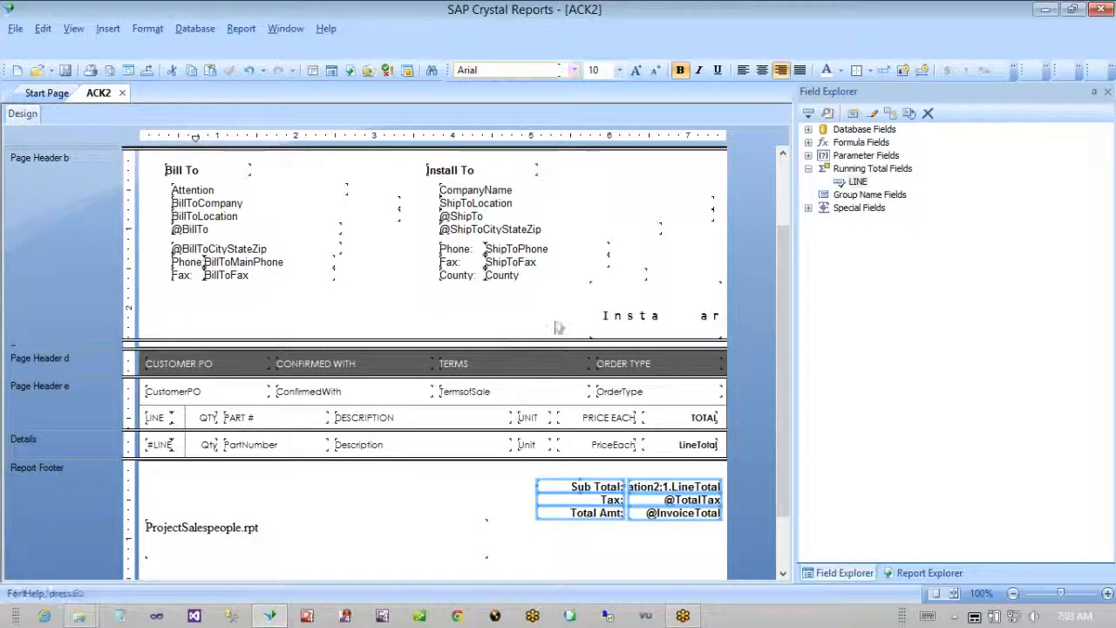
- Space out the Report Footer totals by moving the Tax and Total Amt rows down to leave equal gaps between the three rows
left_click(591, 540)
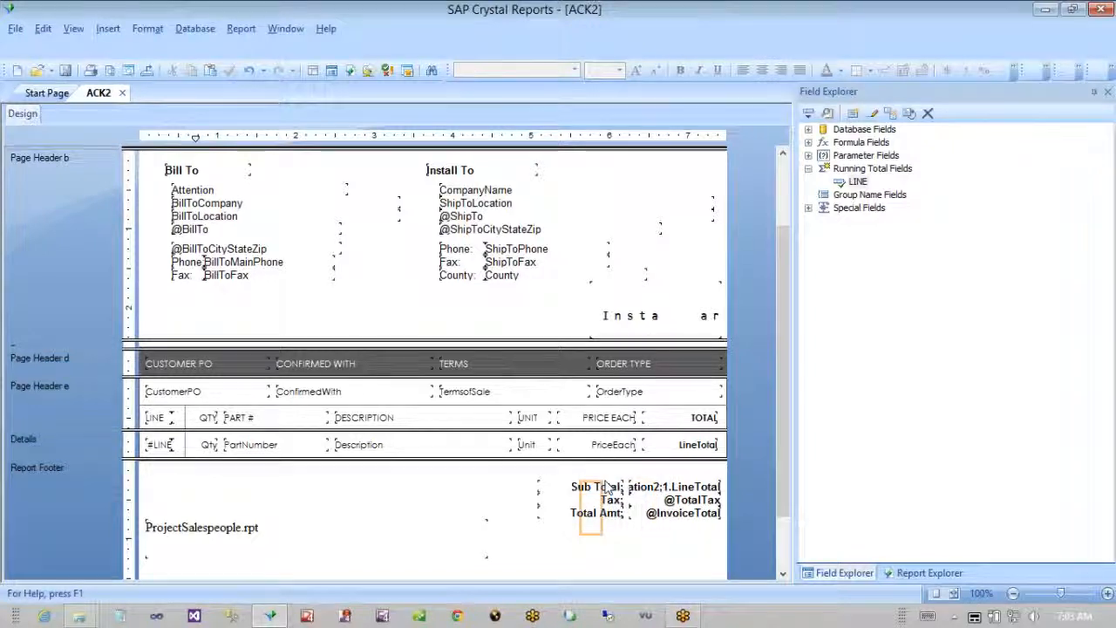
left_click_drag(579, 537, 665, 507)
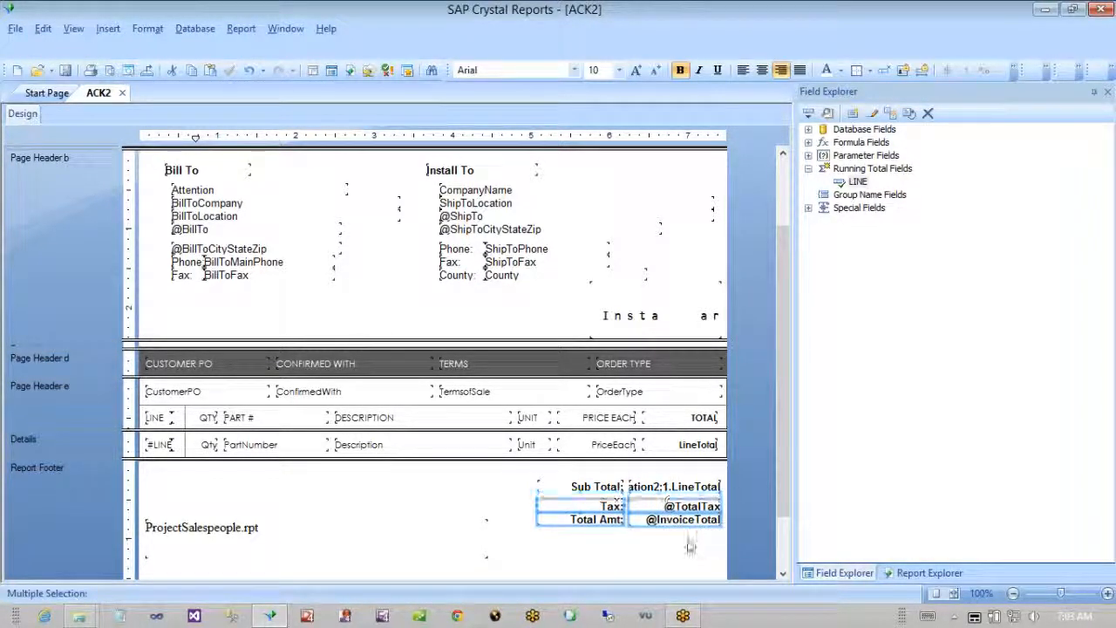
left_click(693, 545)
left_click_drag(672, 547, 623, 522)
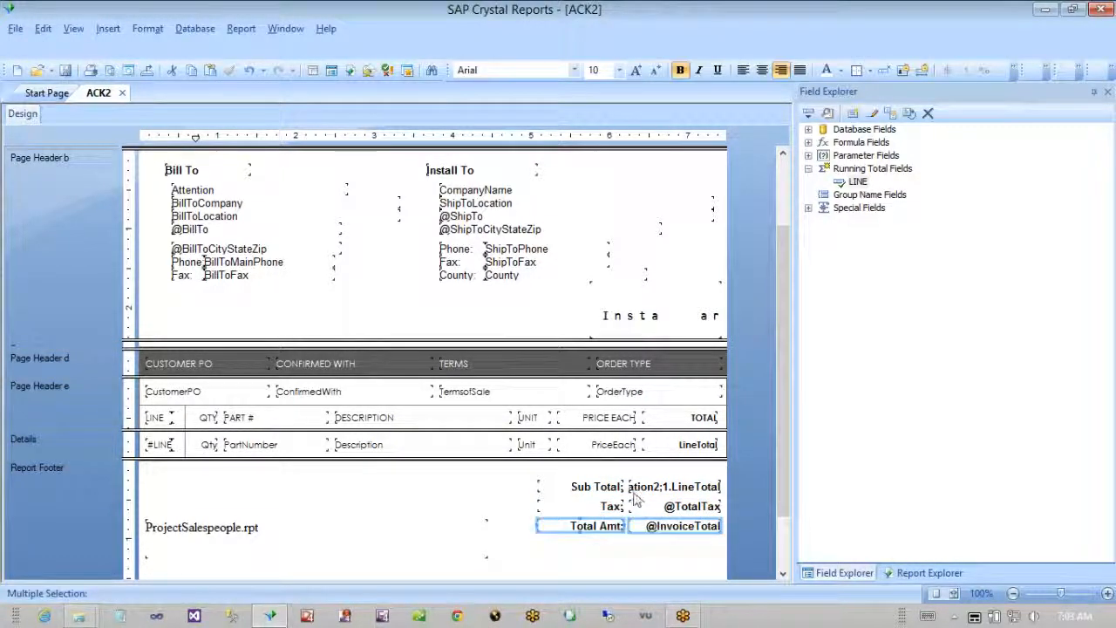
left_click(671, 551)
left_click_drag(706, 560, 671, 486)
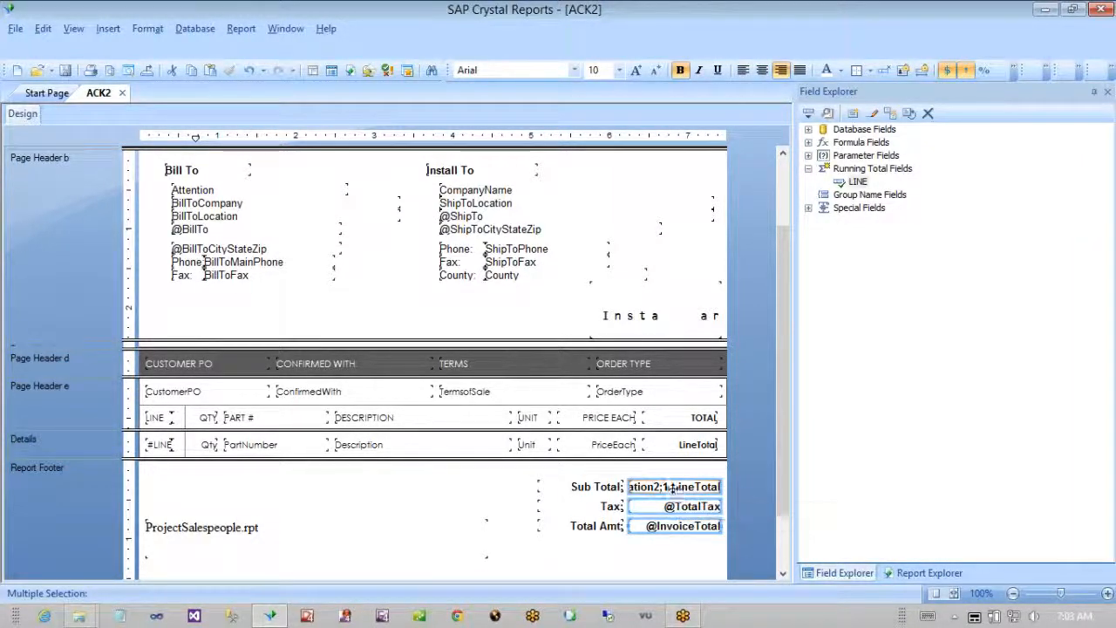
right_click(673, 489)
mouse_move(767, 398)
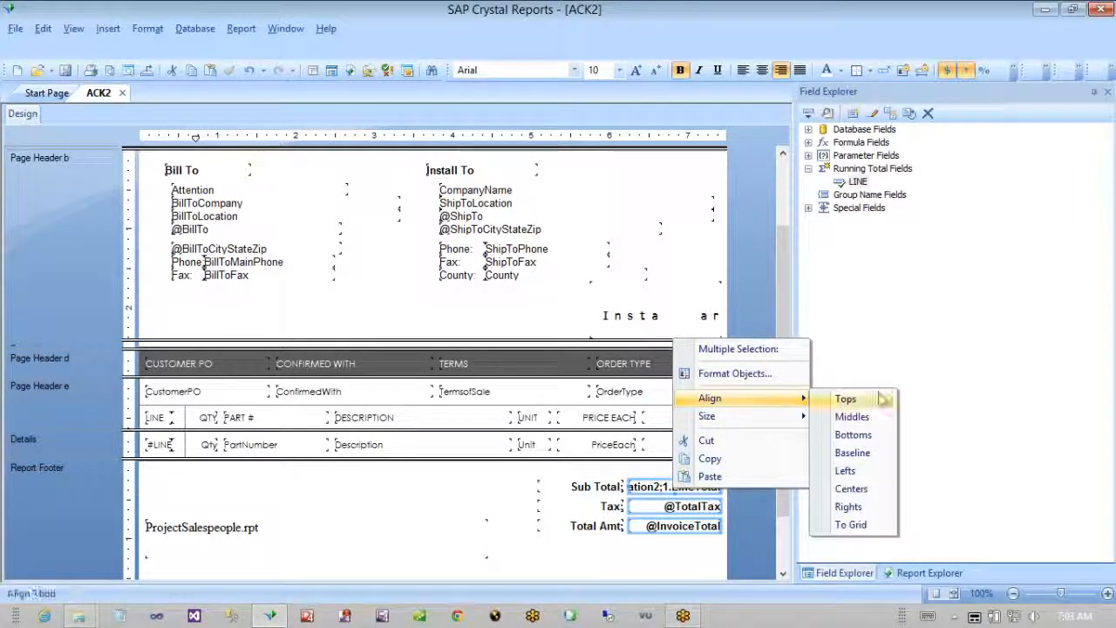
left_click(848, 507)
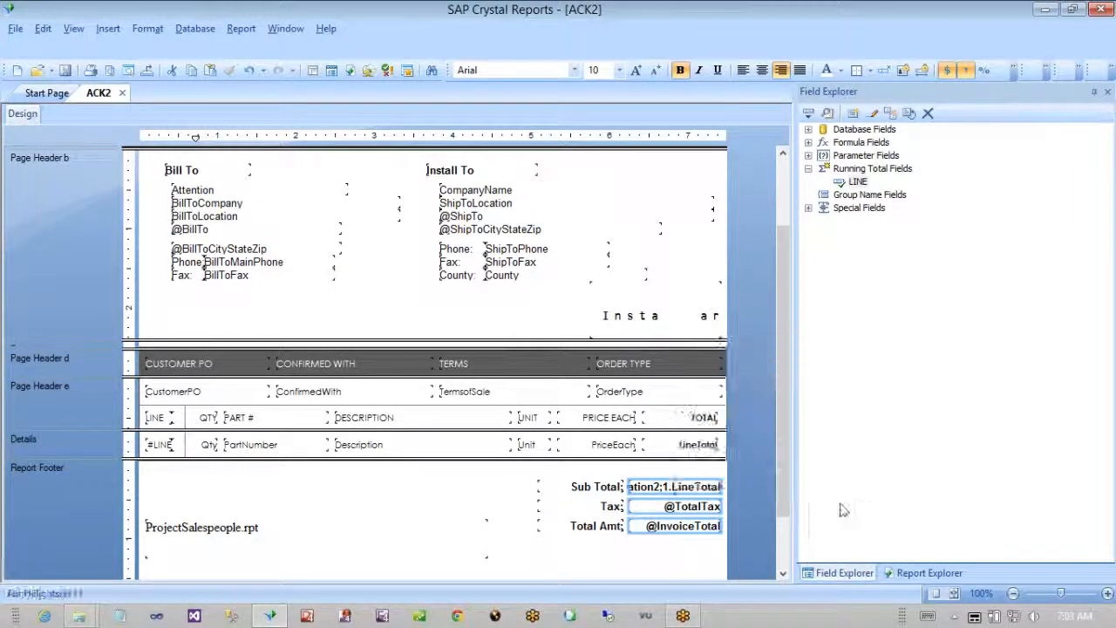
- Nudge the whole block of totals labels and fields up slightly within the Report Footer
left_click(516, 479)
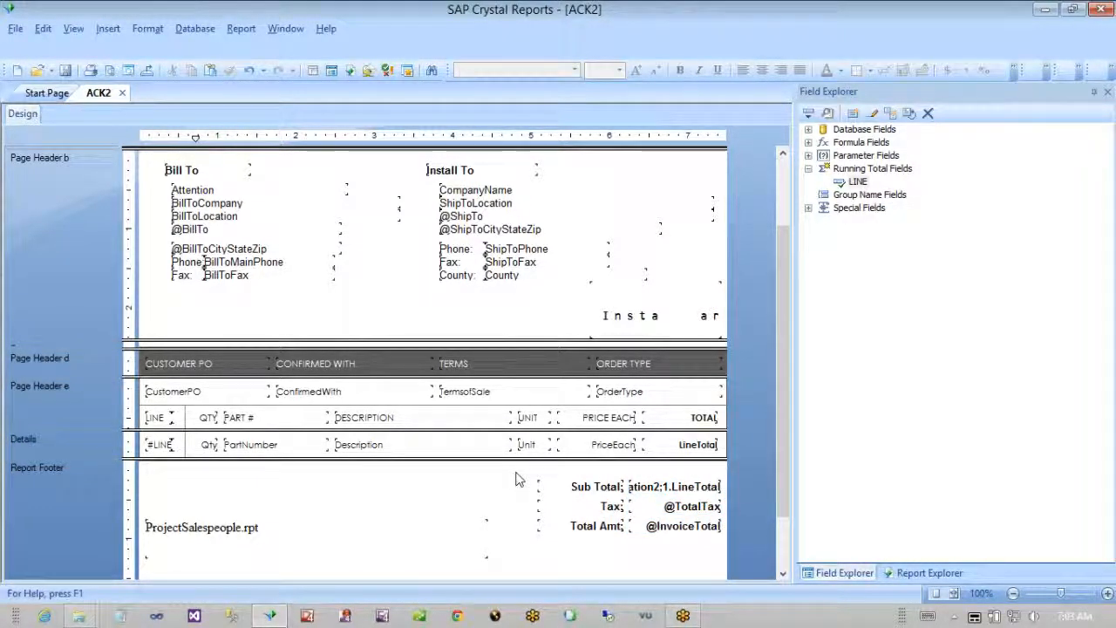
left_click_drag(517, 479, 723, 549)
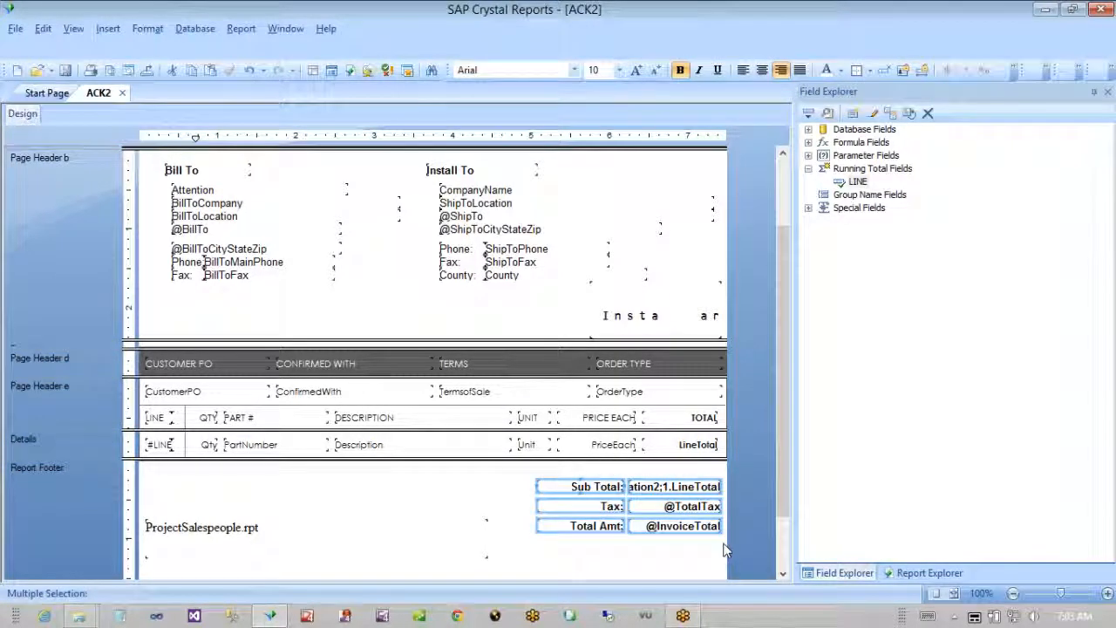
key("Up")
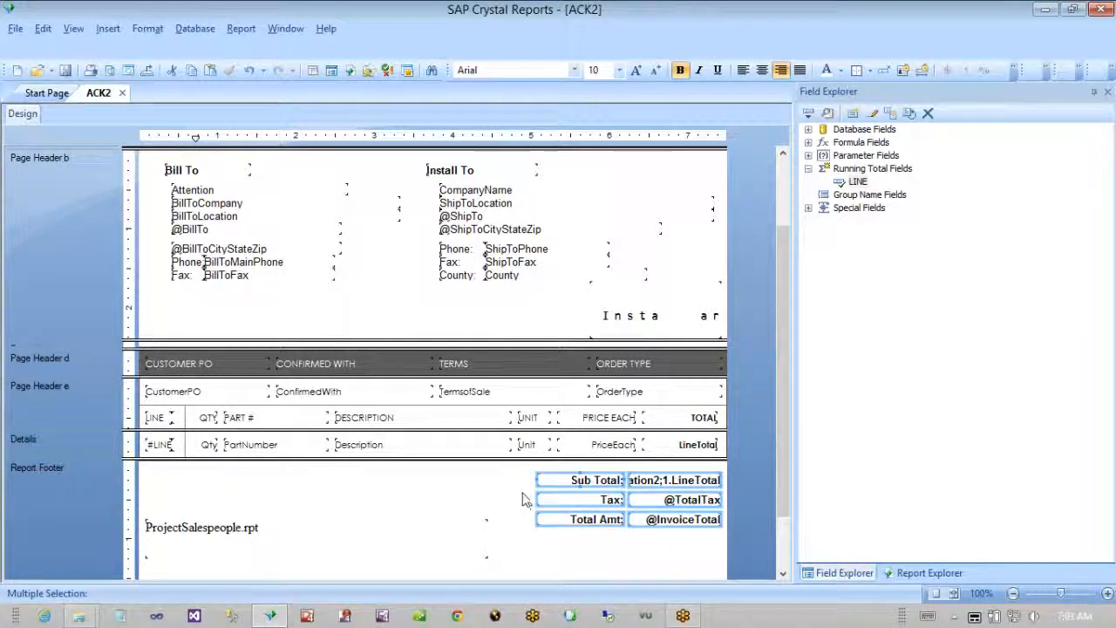
left_click(420, 490)
- Move the ProjectSalespeople.rpt subreport up in the Report Footer so it sits beside the totals block
scroll(417, 491, "down", 3)
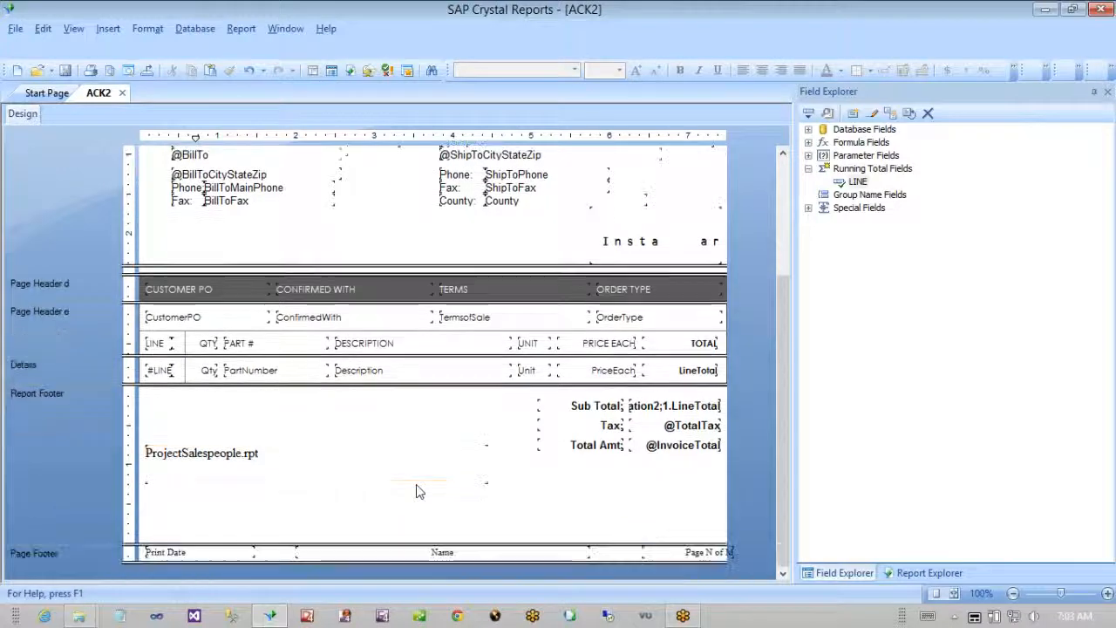
left_click(288, 451)
left_click_drag(288, 451, 240, 465)
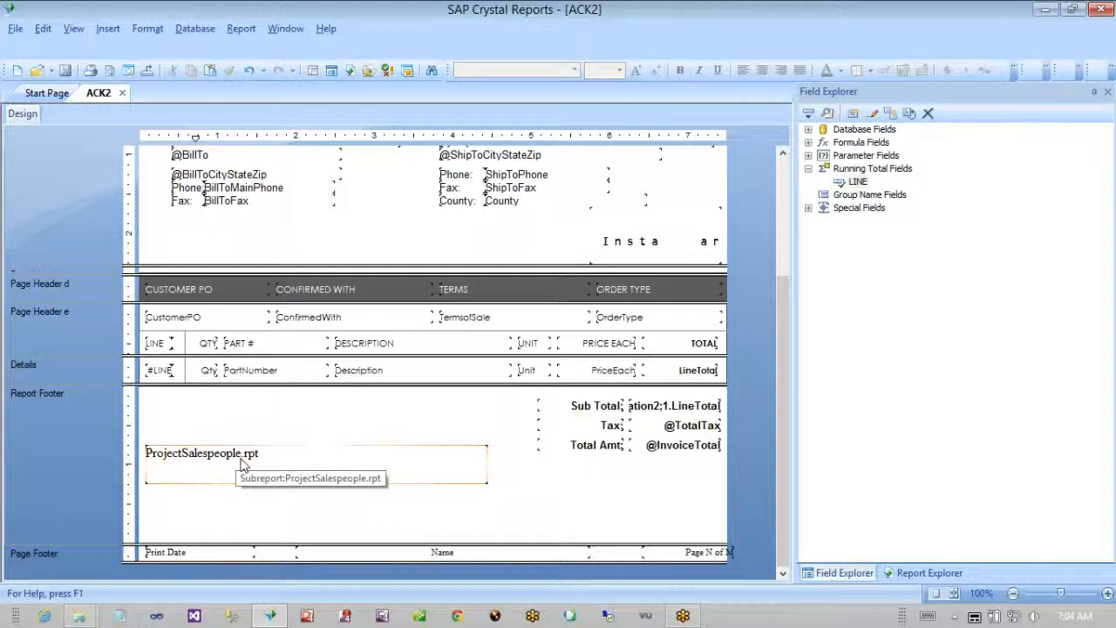
left_click(243, 464)
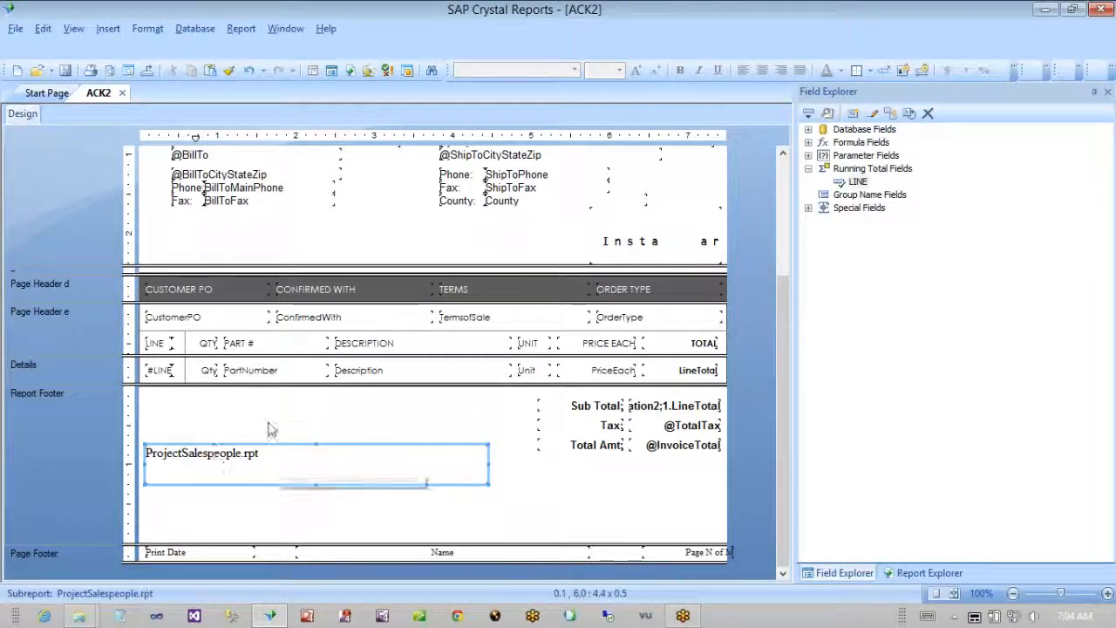
scroll(279, 410, "up", 5)
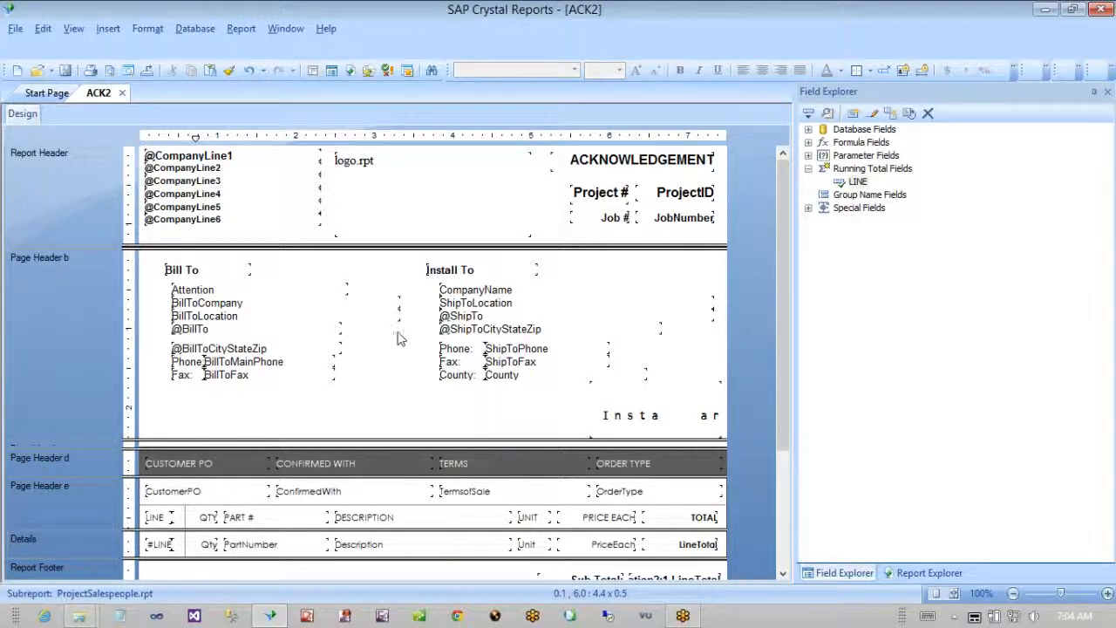
scroll(415, 360, "down", 3)
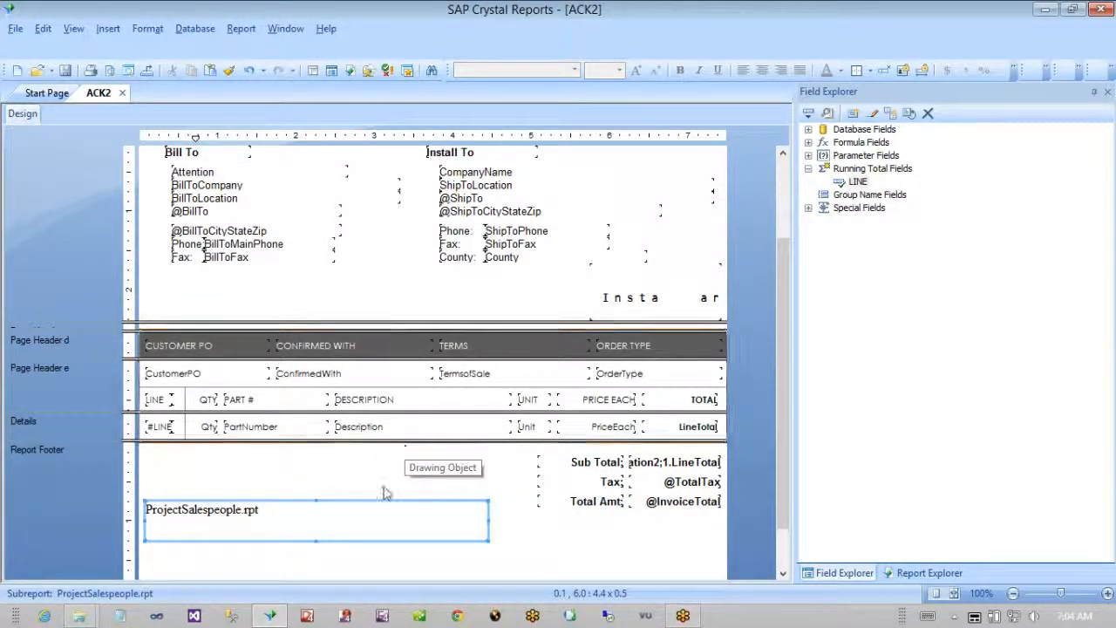
left_click_drag(381, 511, 368, 489)
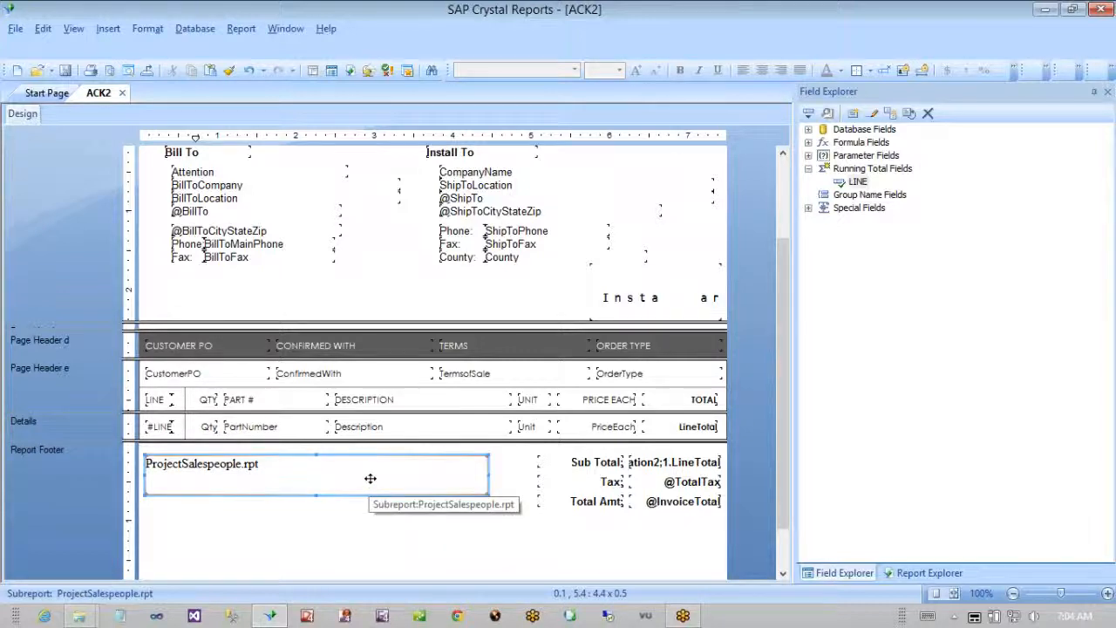
- Suppress the ProjectSalespeople.rpt subreport in its format settings
right_click(371, 478)
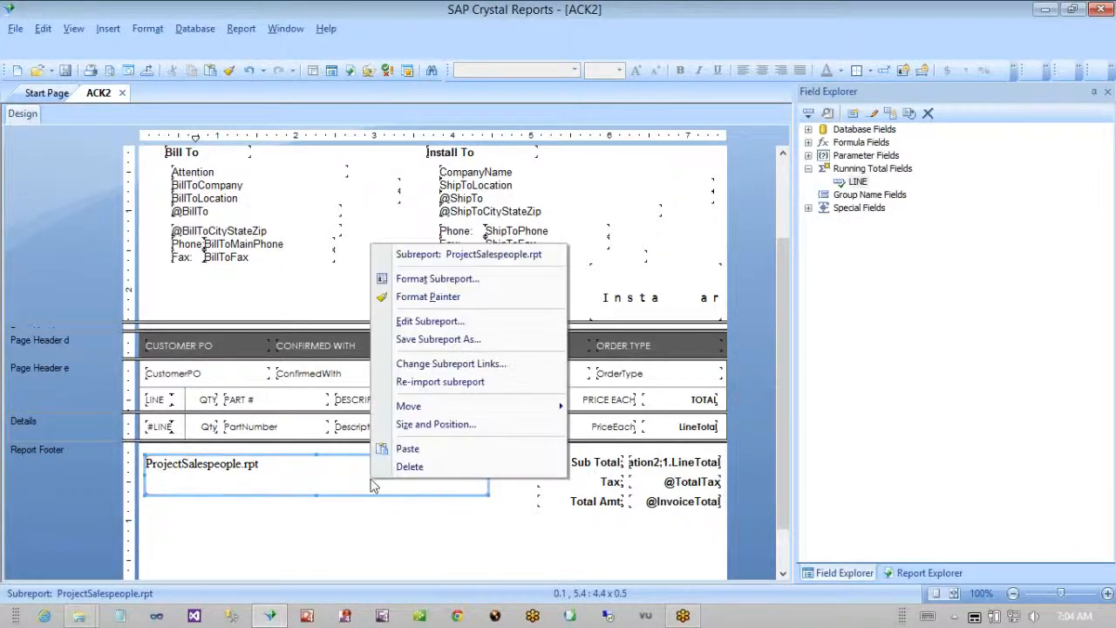
left_click(436, 281)
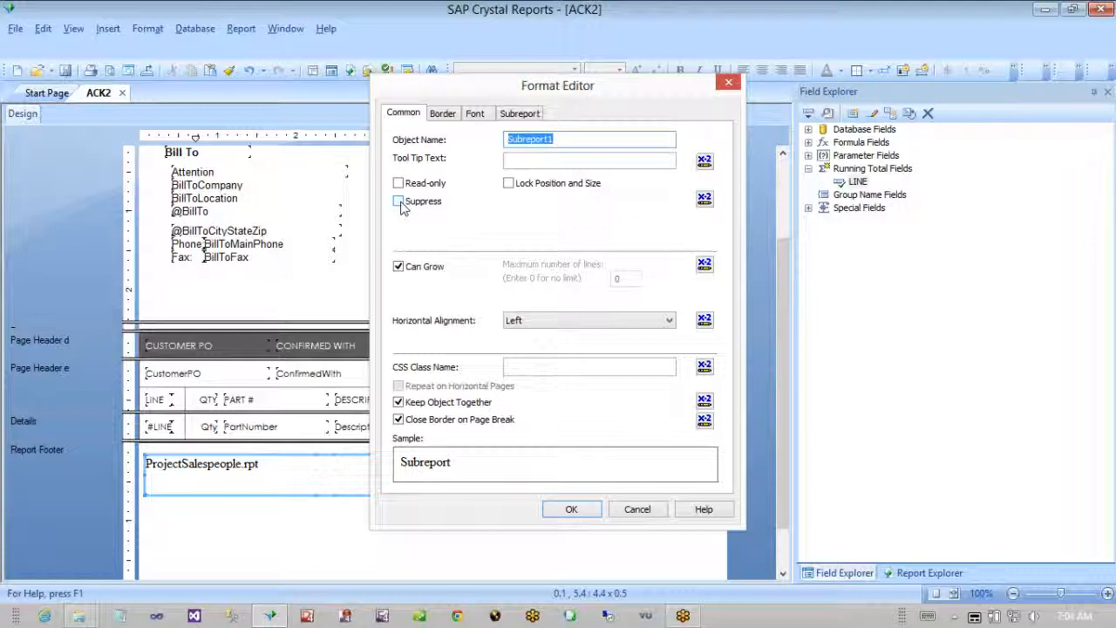
left_click(400, 202)
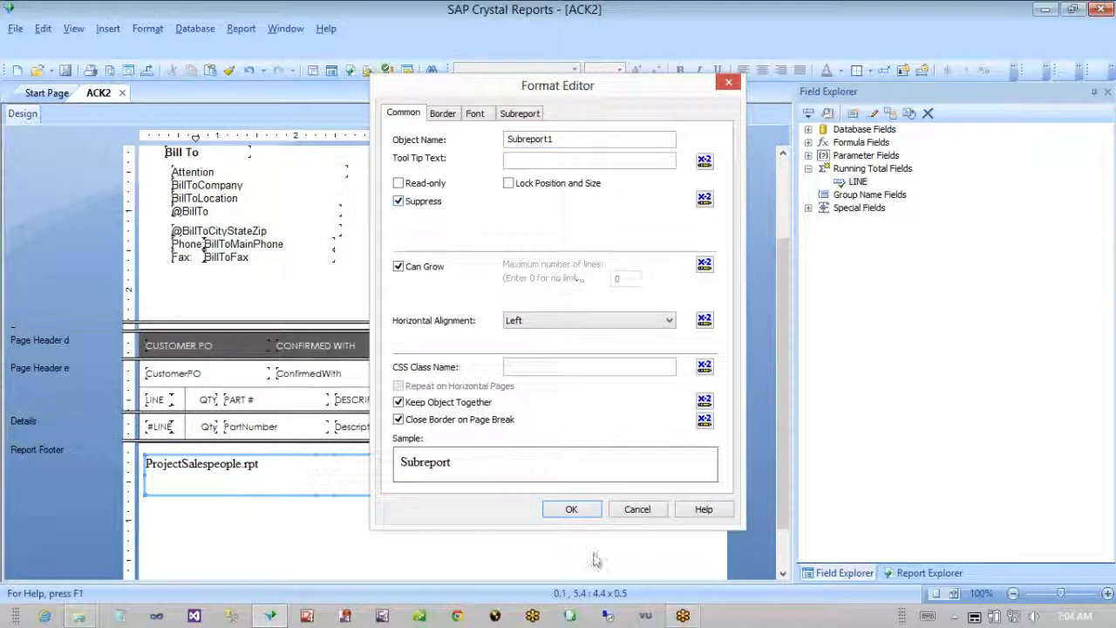
left_click(573, 509)
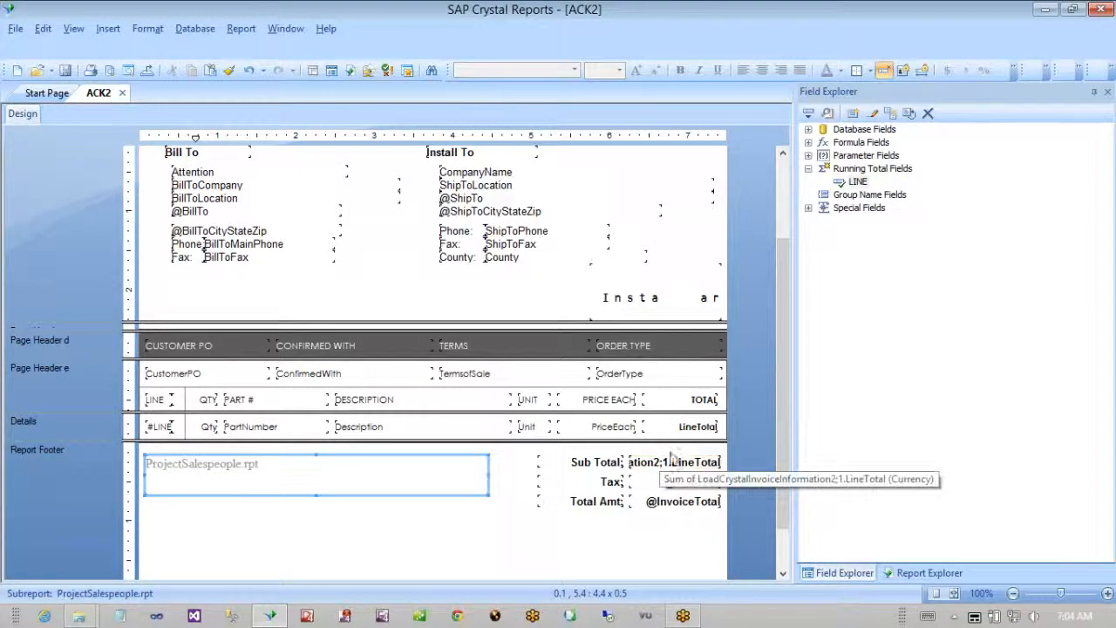
scroll(782, 422, "down", 2)
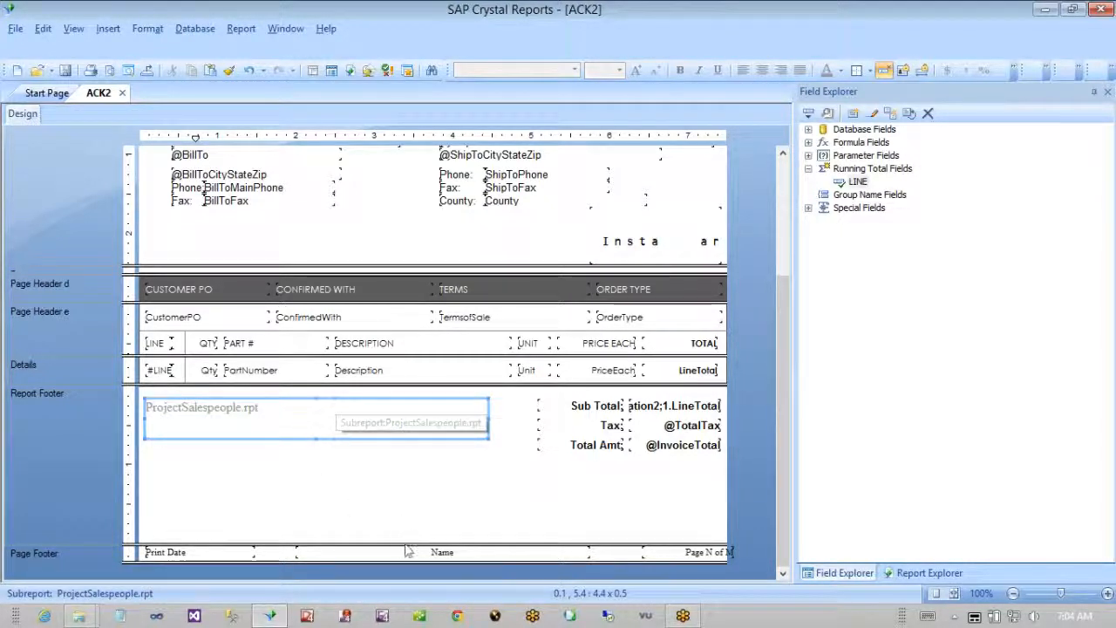
- Shorten the Report Footer section to end just below the totals block and save the ACK2 report
left_click_drag(405, 544, 404, 469)
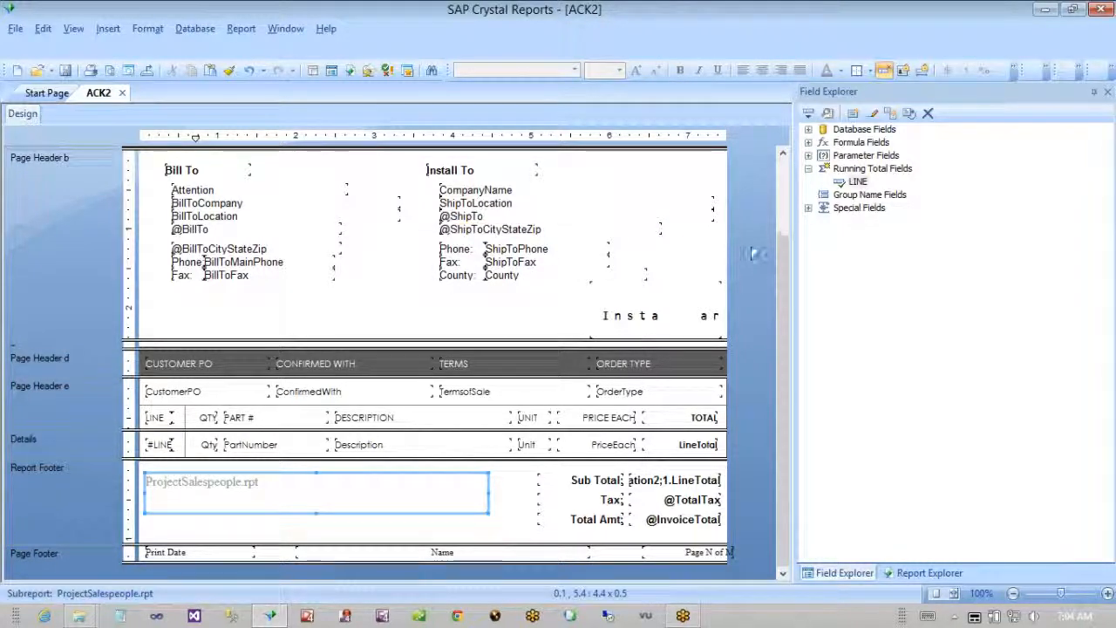
mouse_move(787, 271)
left_mouse_down()
mouse_move(784, 158)
mouse_move(776, 283)
left_mouse_up()
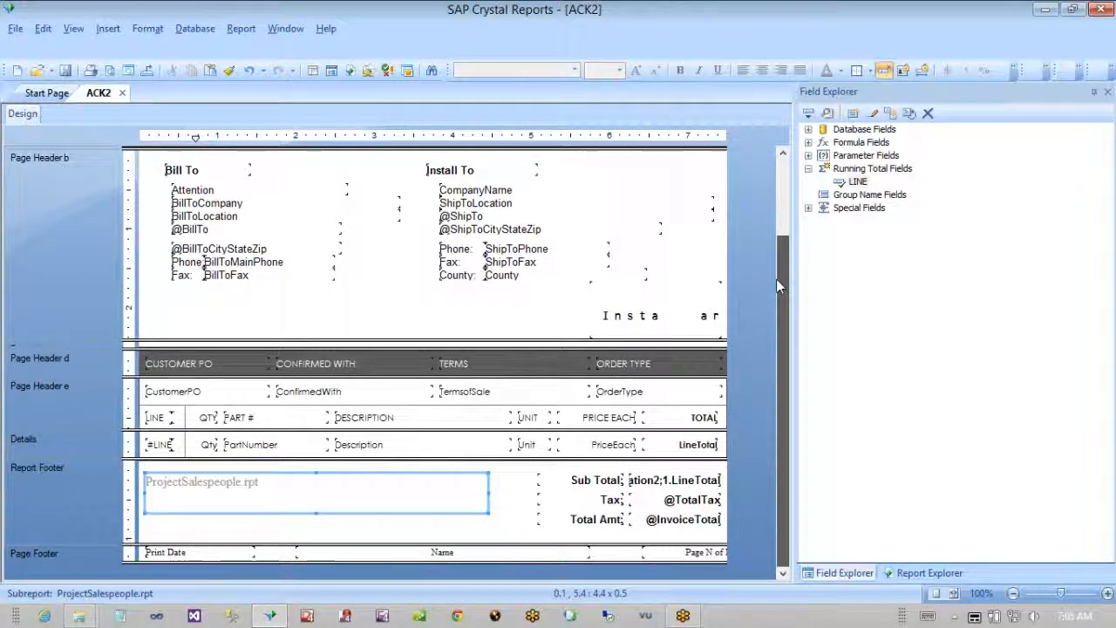
scroll(776, 279, "up", 3)
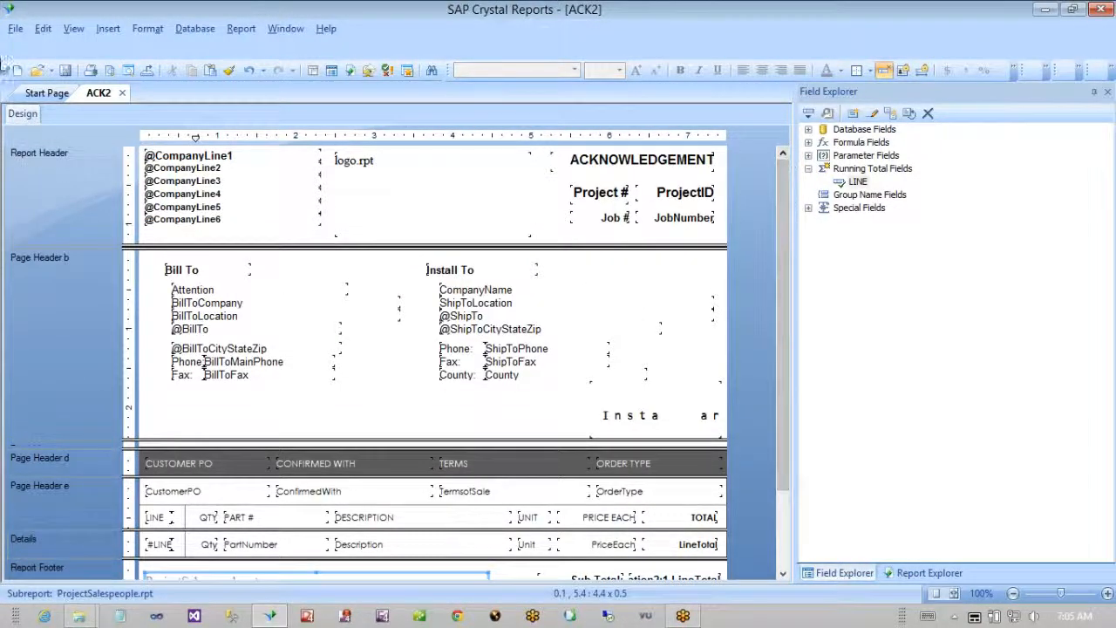
left_click(17, 28)
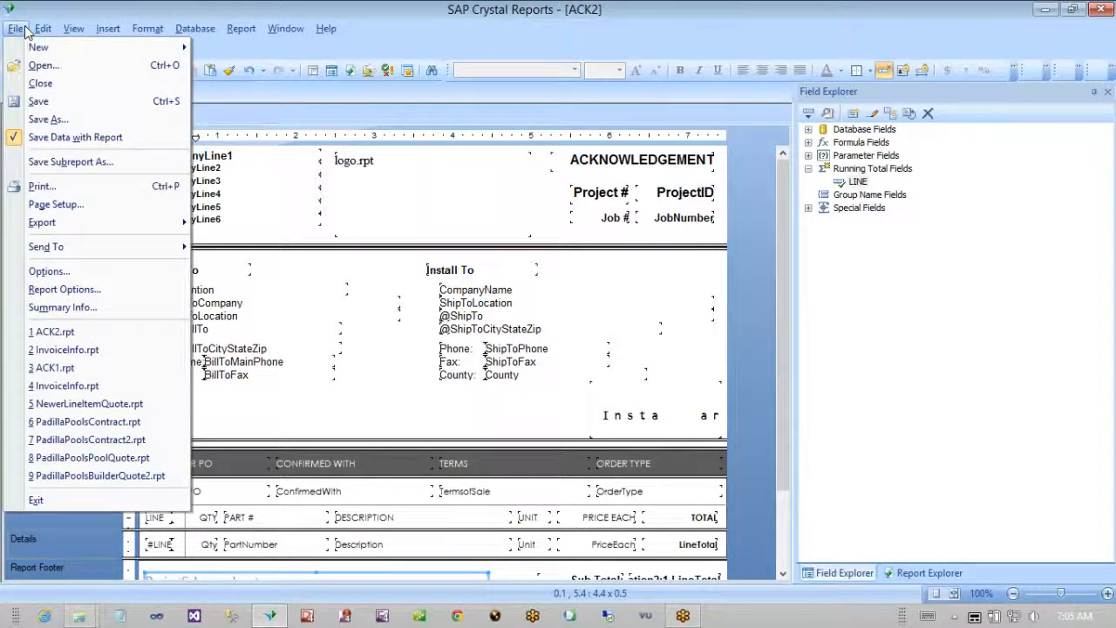
left_click(28, 102)
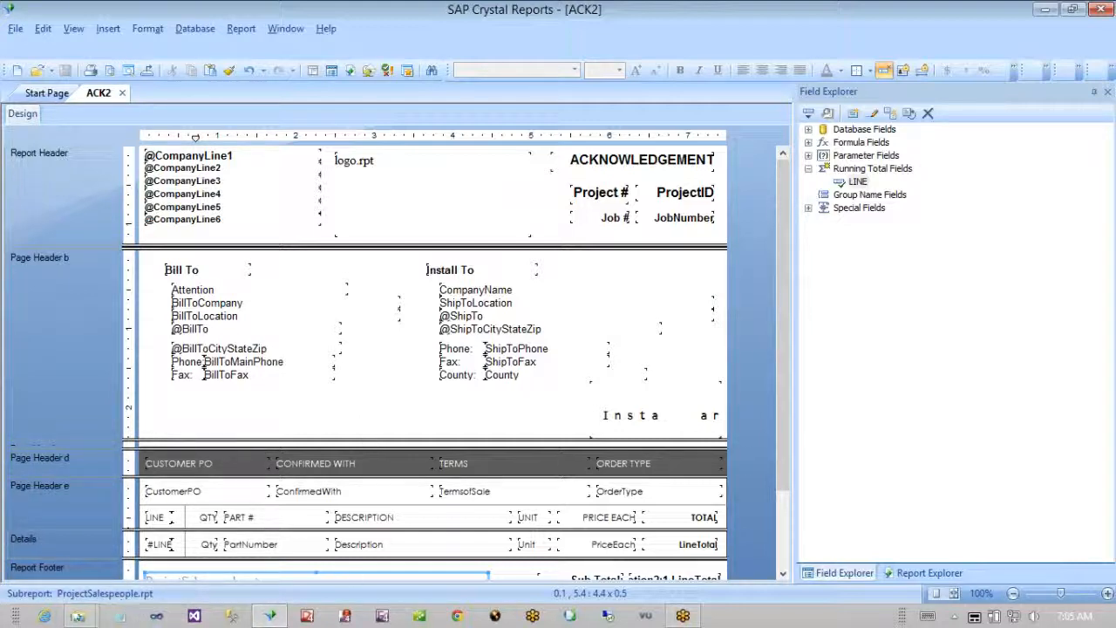
- Switch to the Desktop folder window in File Explorer and copy the ACK2 report file
mouse_move(78, 618)
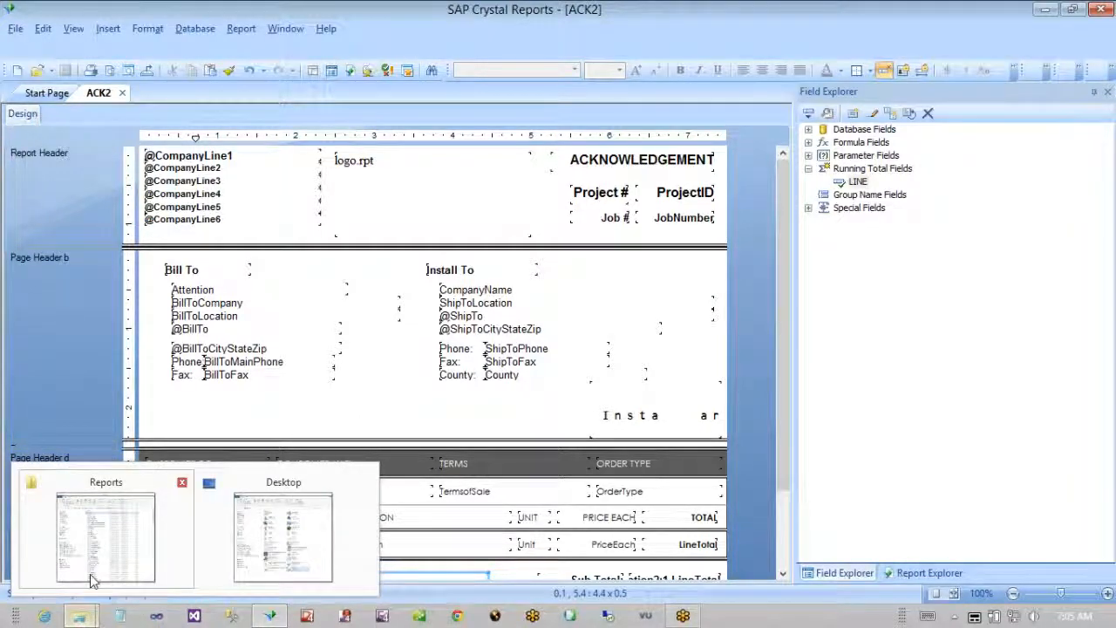
mouse_move(93, 577)
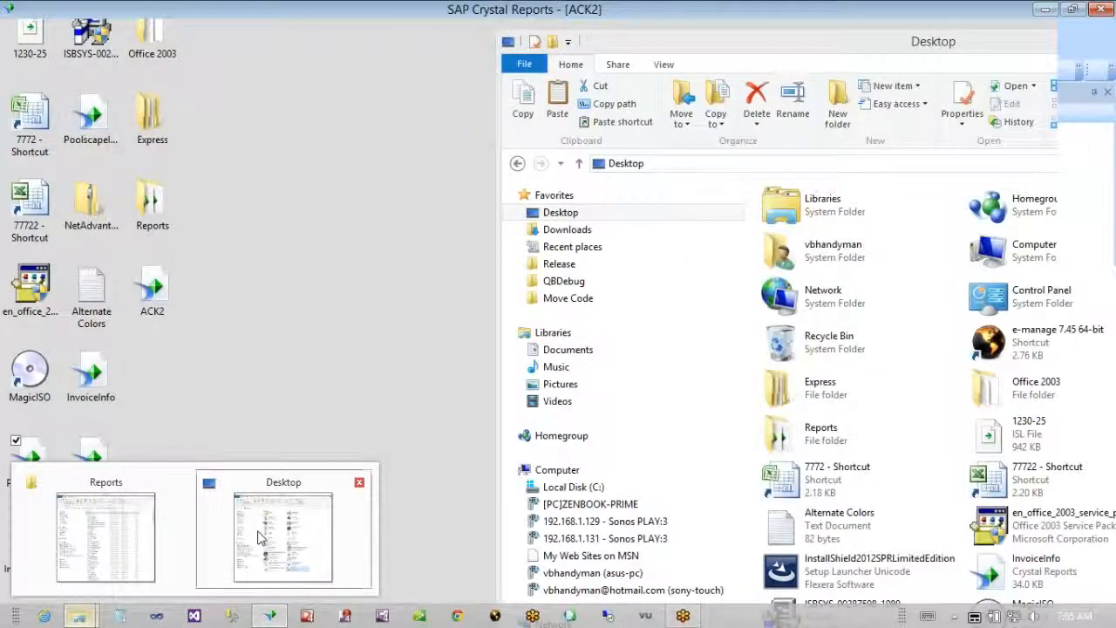
left_click(257, 532)
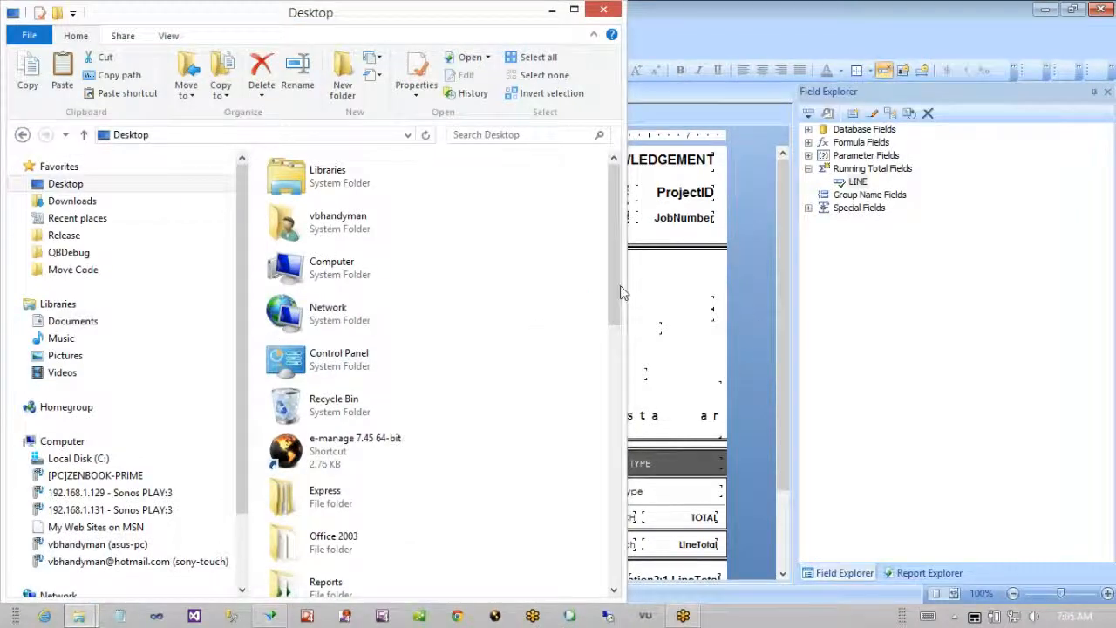
left_click_drag(612, 282, 583, 308)
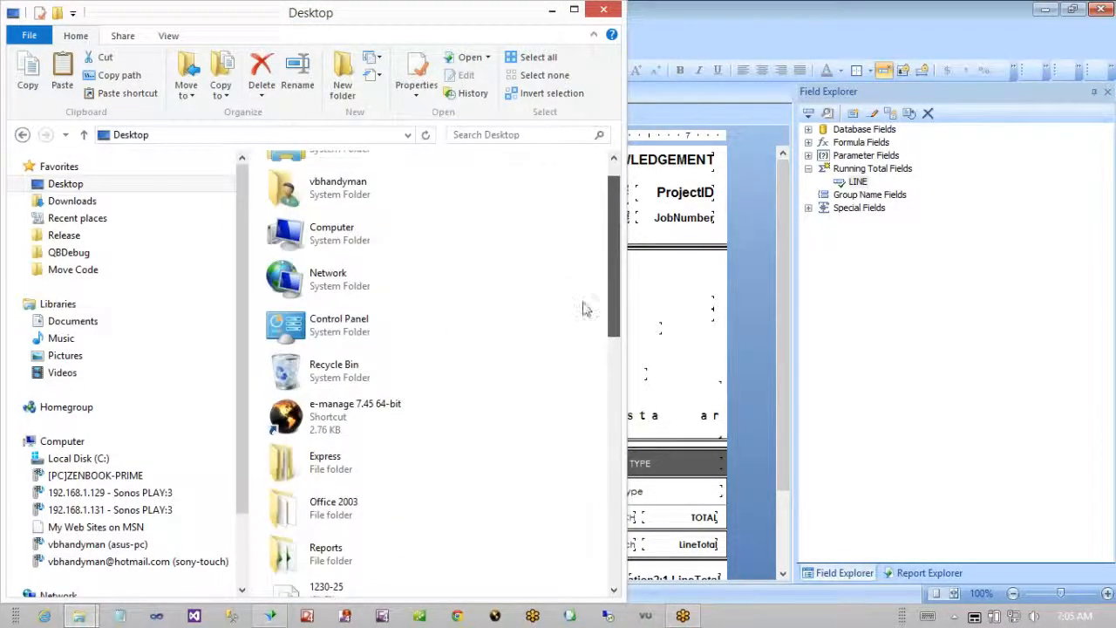
scroll(465, 468, "down", 5)
left_click(461, 469)
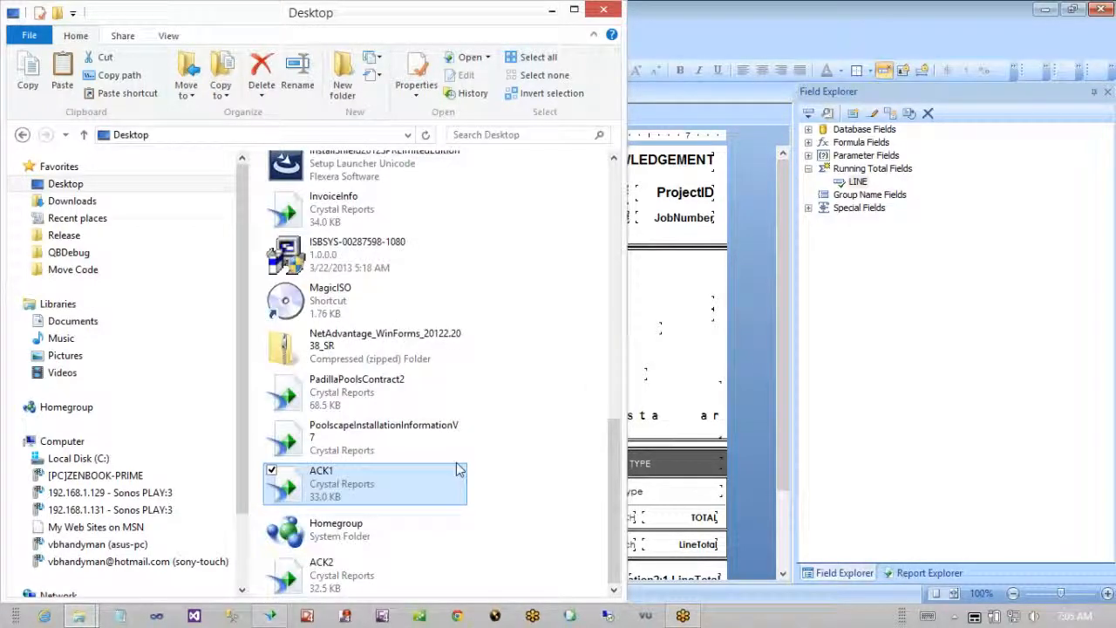
left_click(339, 577)
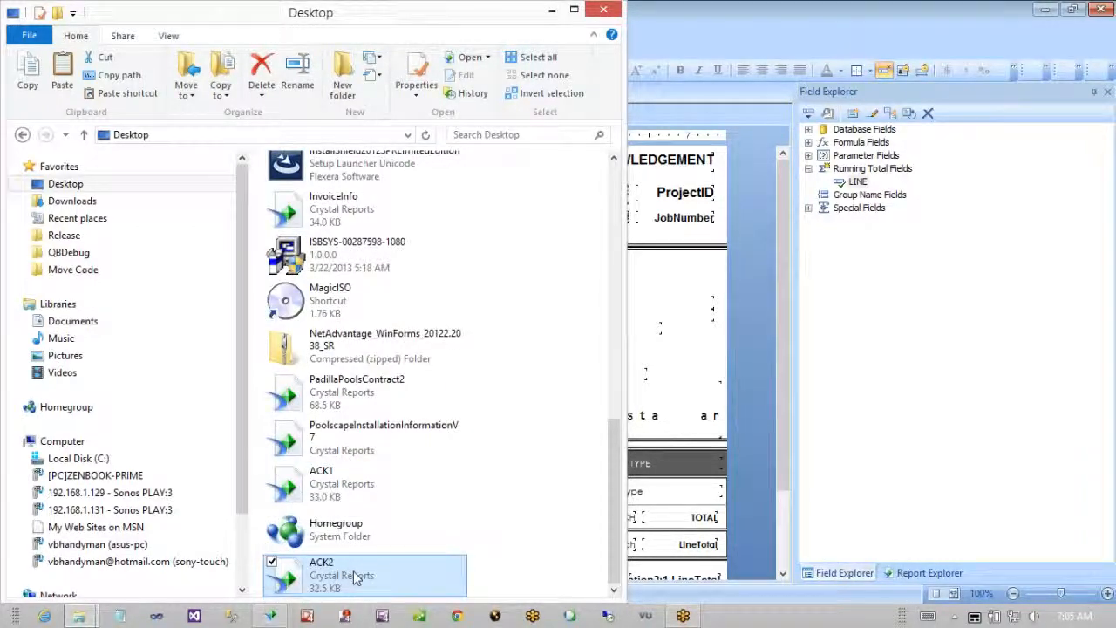
right_click(353, 570)
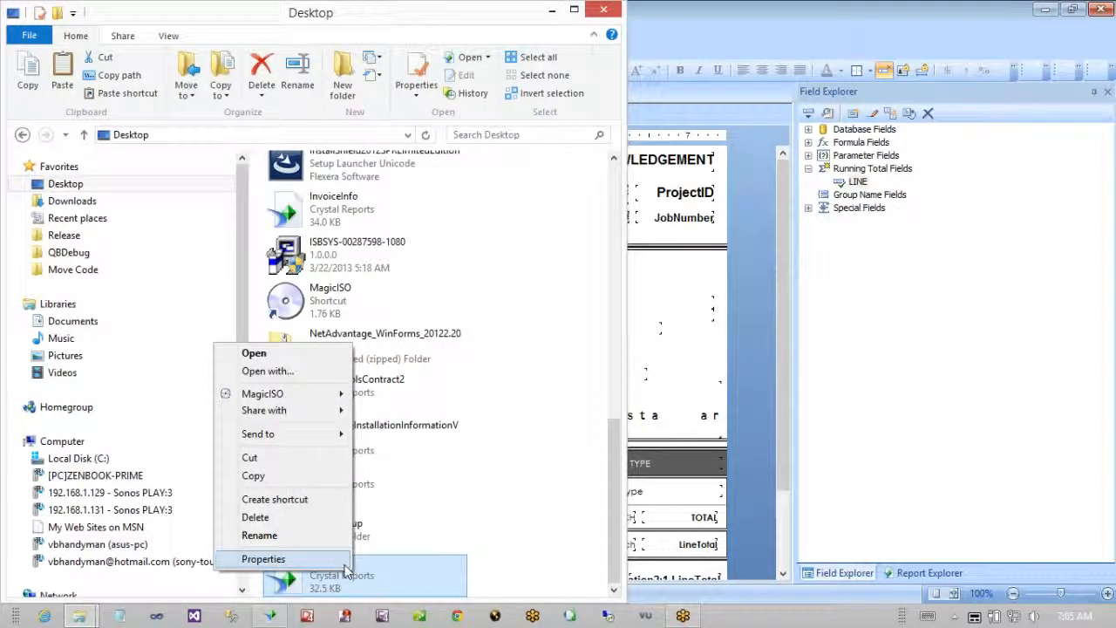
left_click(312, 477)
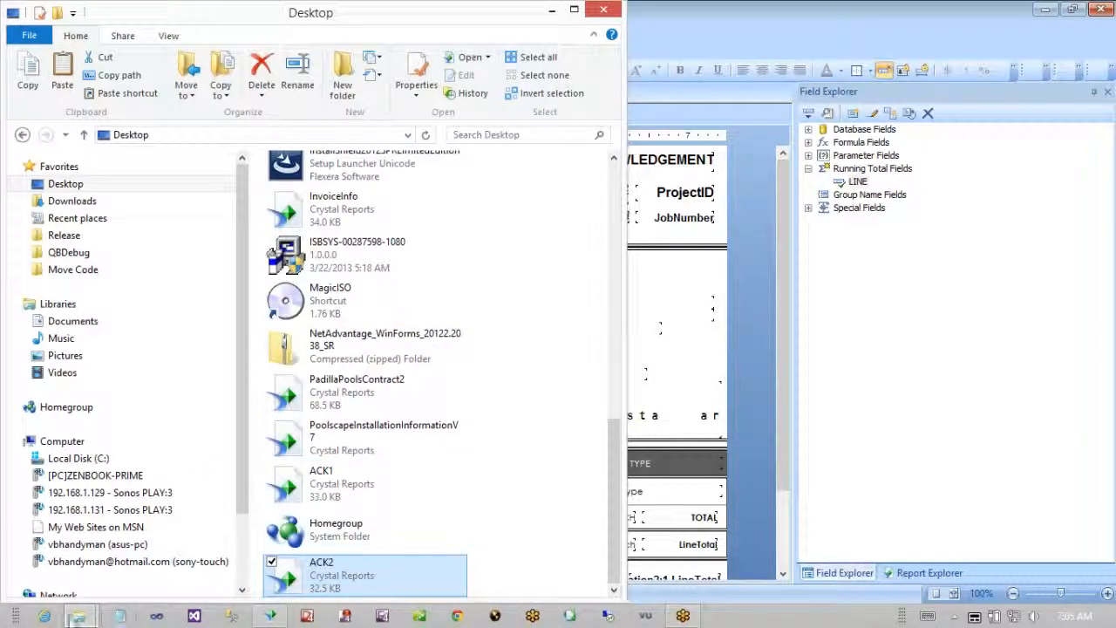
- In the other Explorer window, go to C:, Program Files (x86), Marketplace Software, e-manage Version 7 64-bit for Microsoft .NET 4.5, Reports
left_click(76, 617)
left_click(109, 548)
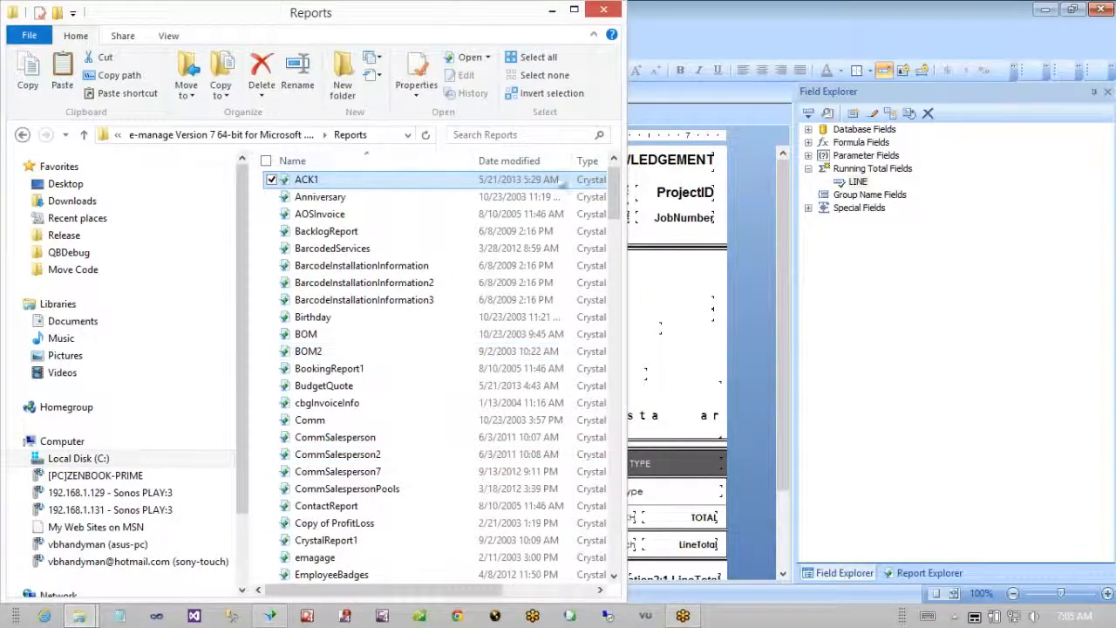
left_click(67, 463)
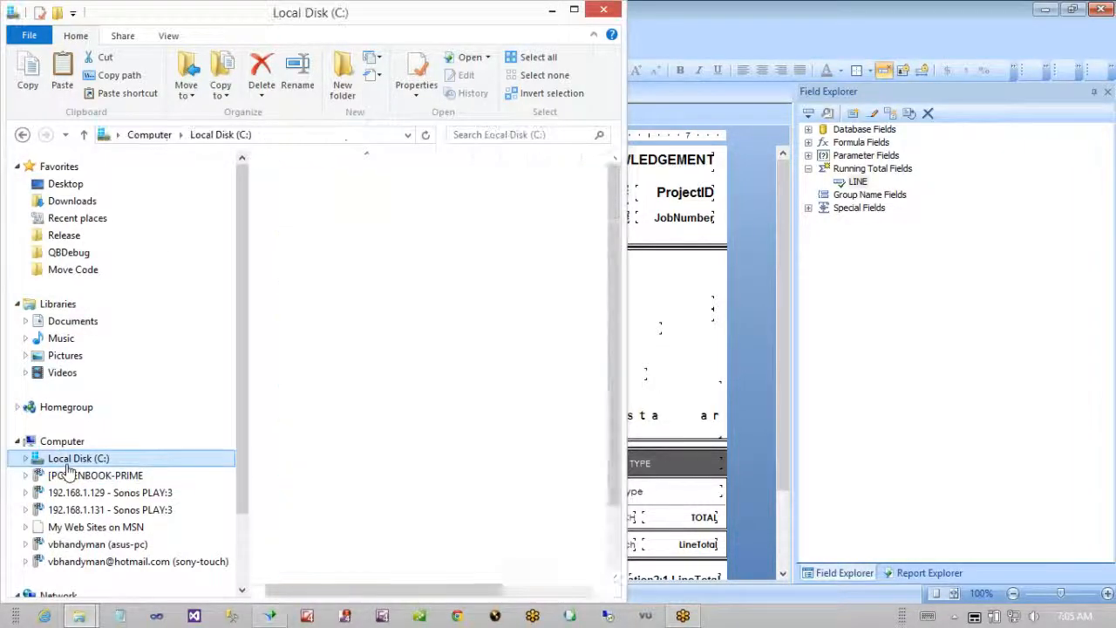
left_click(324, 480)
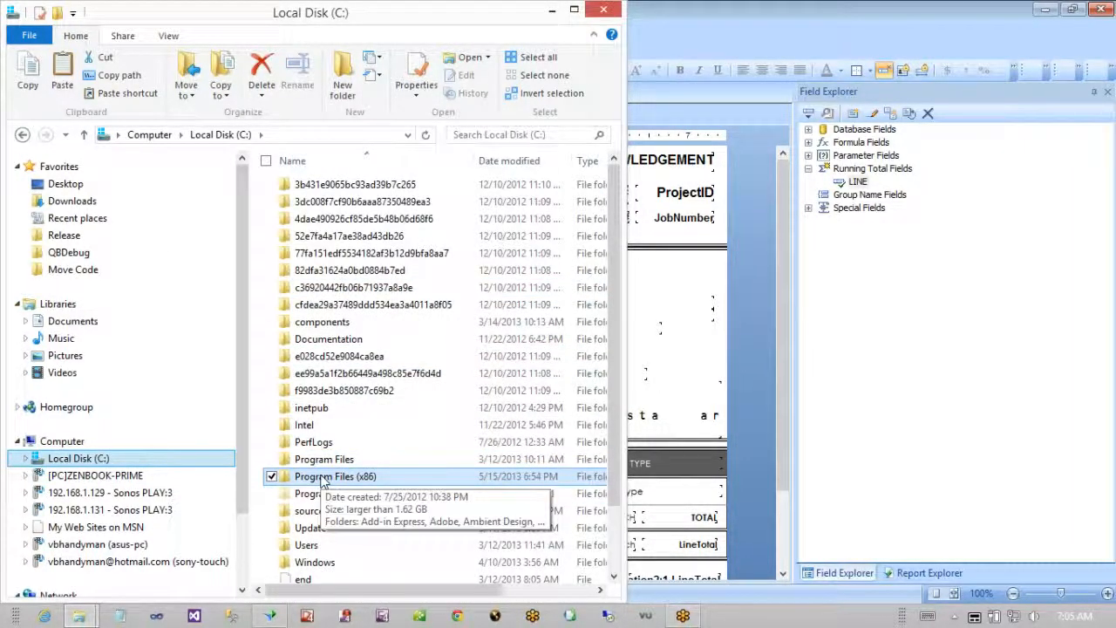
double_click(324, 481)
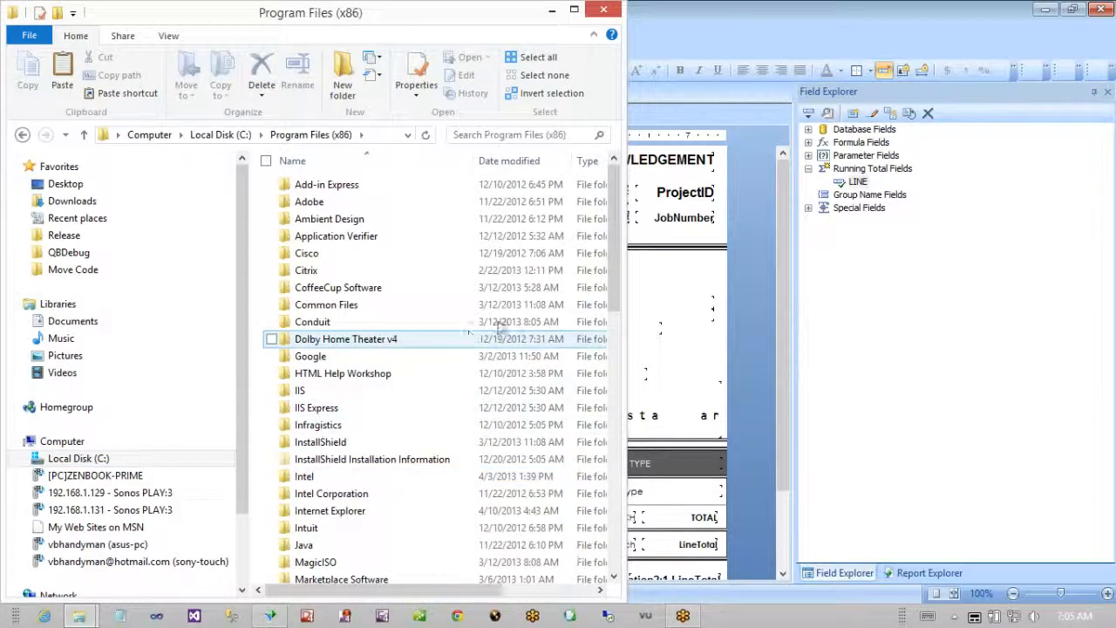
left_click_drag(608, 270, 616, 331)
double_click(363, 417)
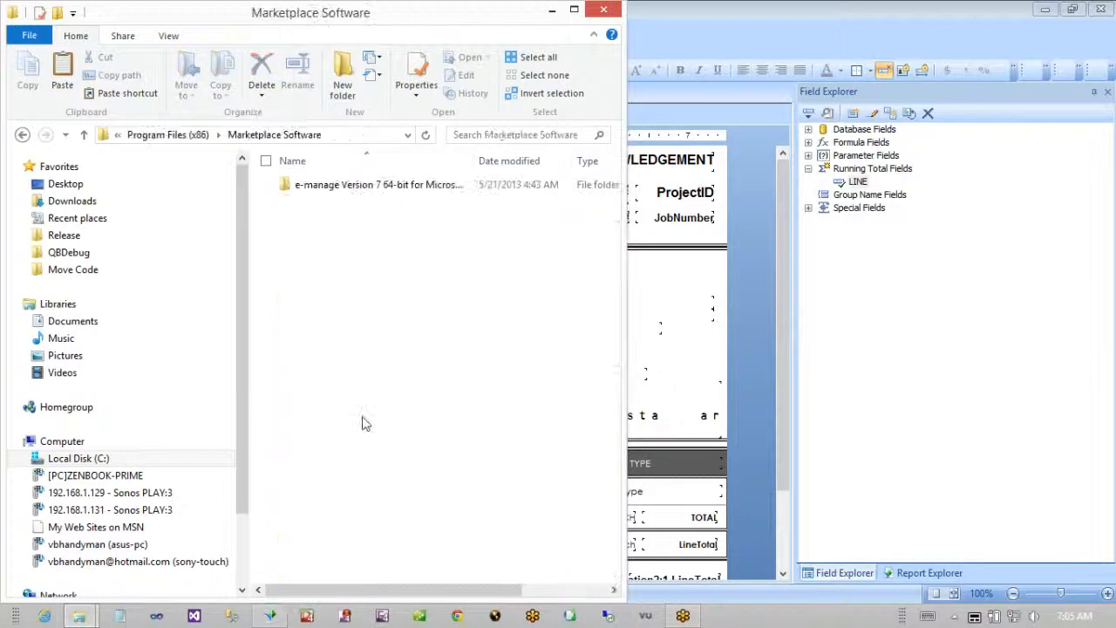
left_click_drag(353, 192, 391, 197)
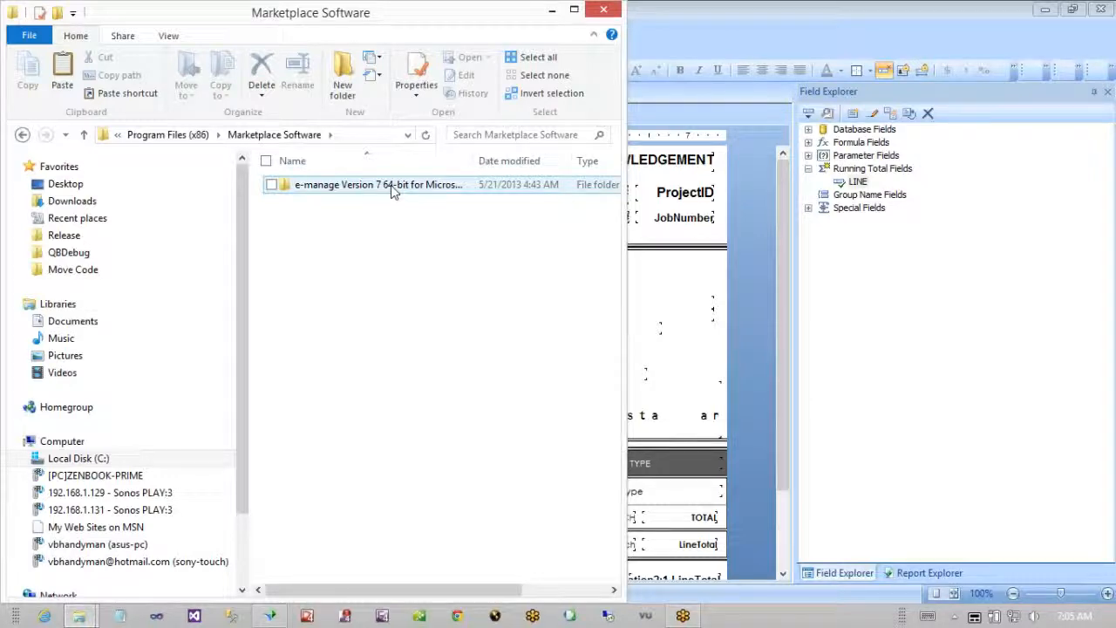
double_click(393, 190)
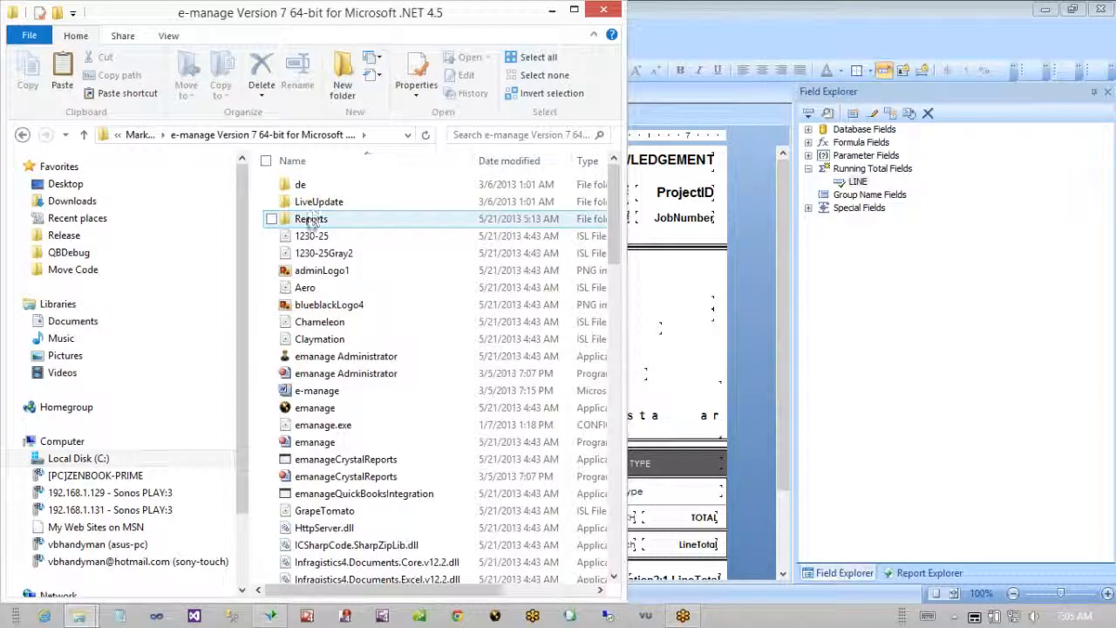
double_click(314, 218)
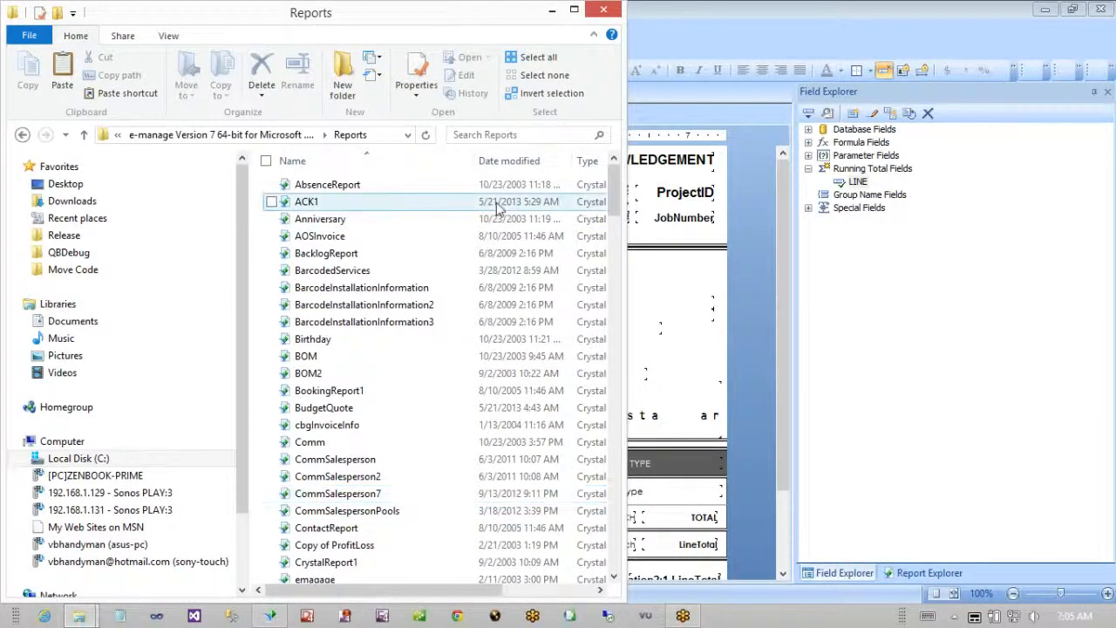
- Widen the Reports folder window and paste the copied ACK2 file there, granting administrator permission for the copy
left_click_drag(626, 236, 907, 251)
right_click(827, 261)
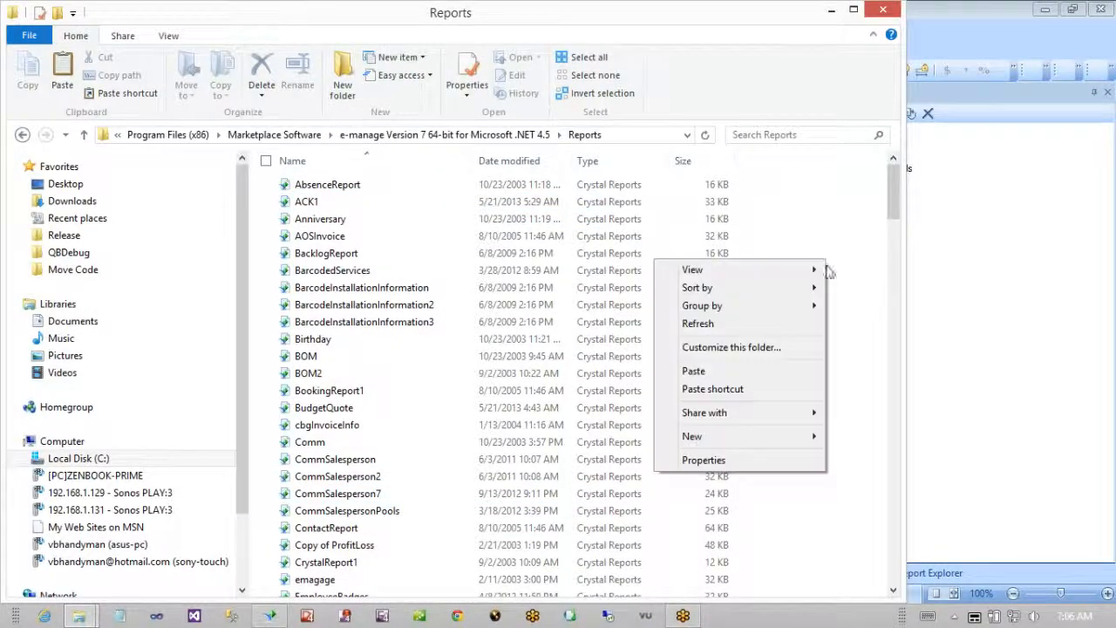
left_click(757, 371)
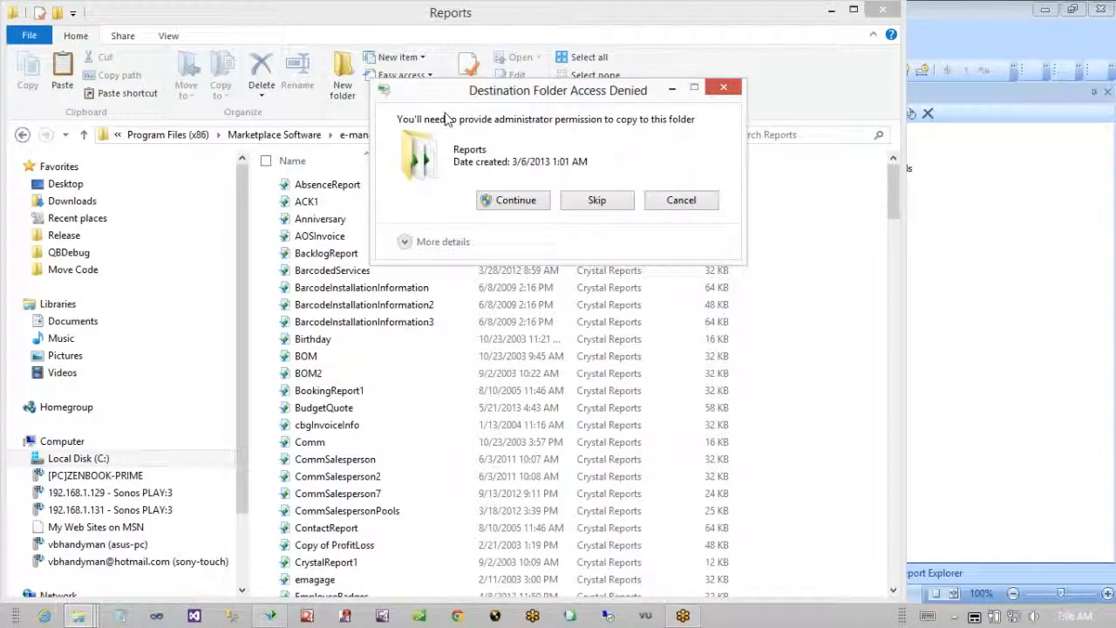
left_click(520, 204)
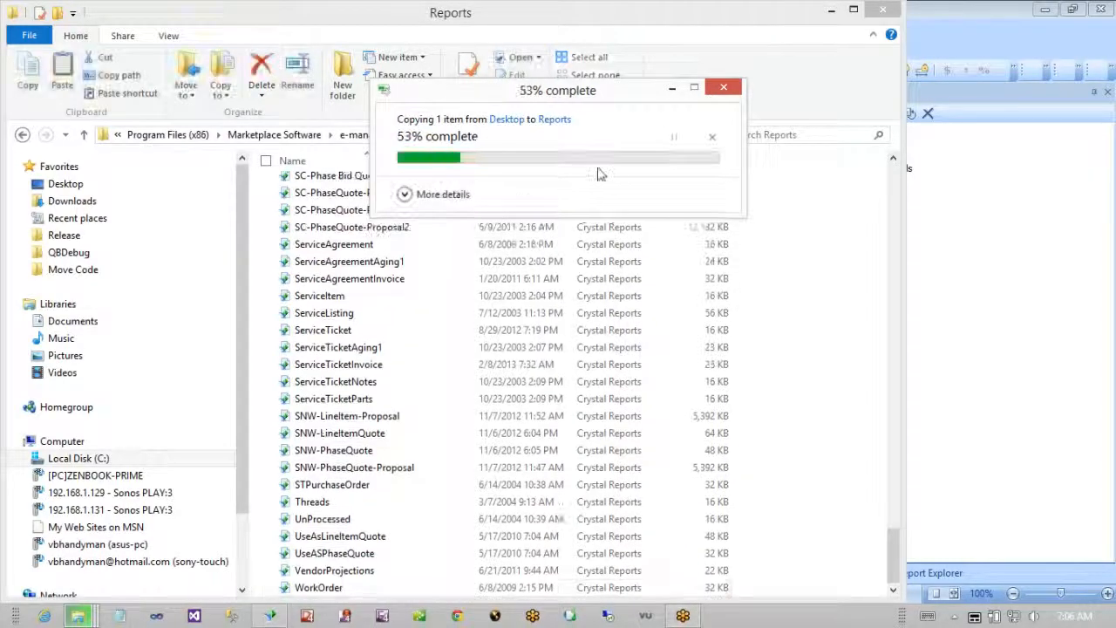
- Minimize both folder windows and Crystal Reports to show the desktop
left_click(837, 10)
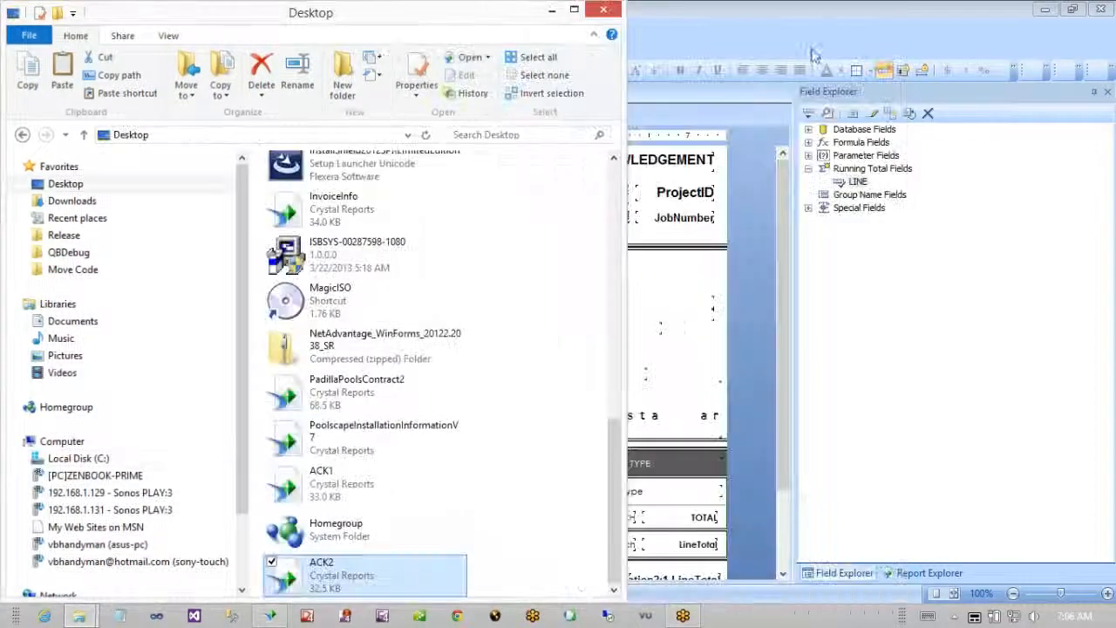
left_click(550, 10)
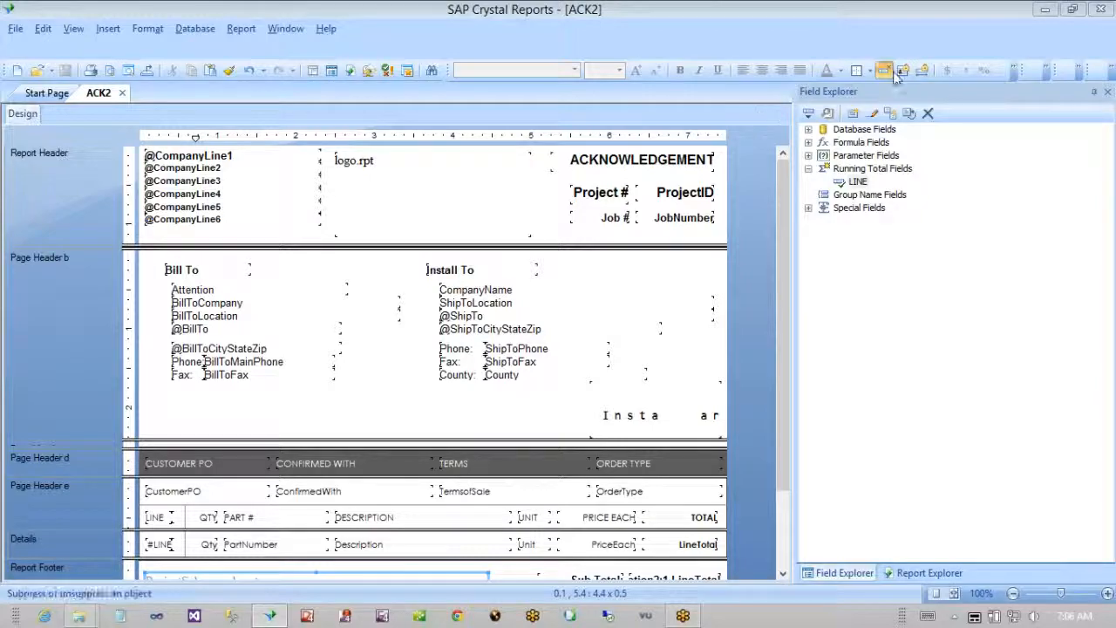
left_click(1046, 10)
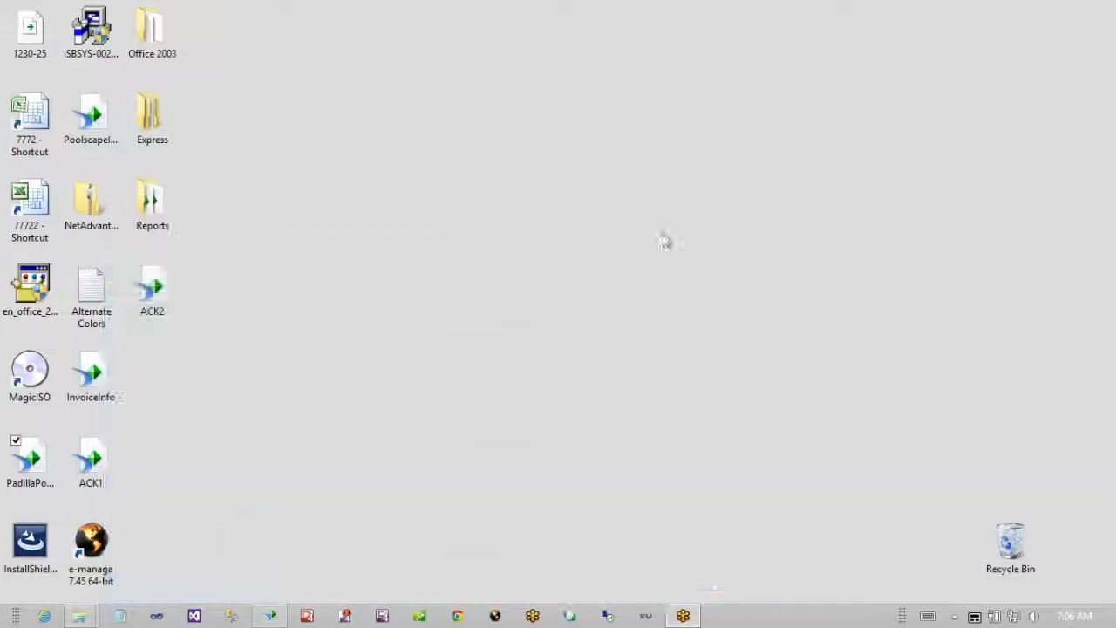
- Switch to e-manage 7.45 and log in to the Marketplace profile with the account password
left_click(495, 615)
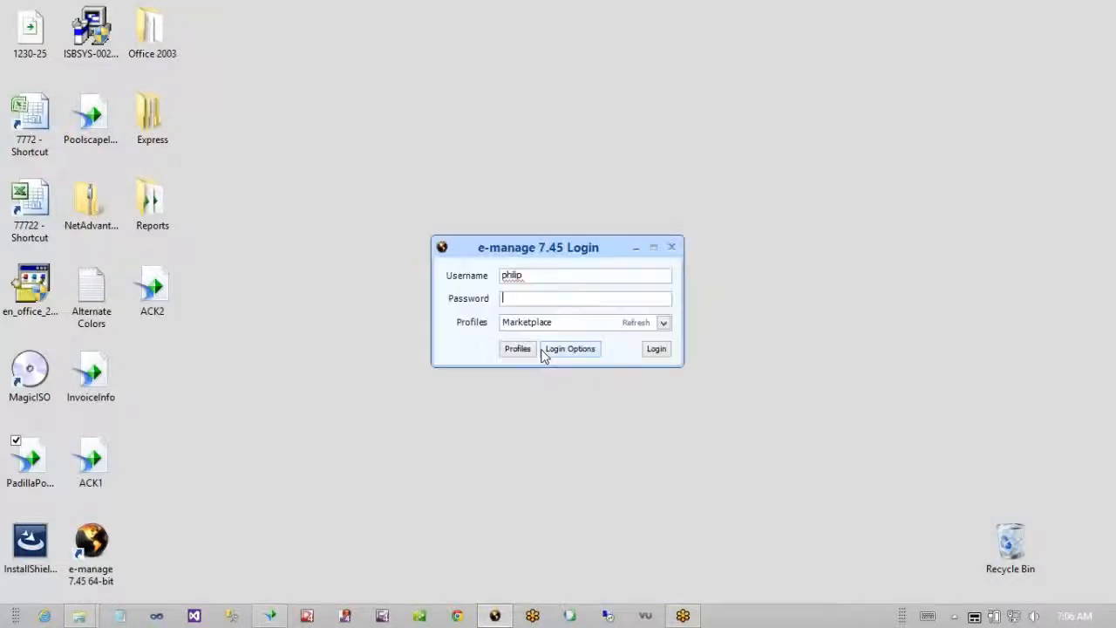
key("Return")
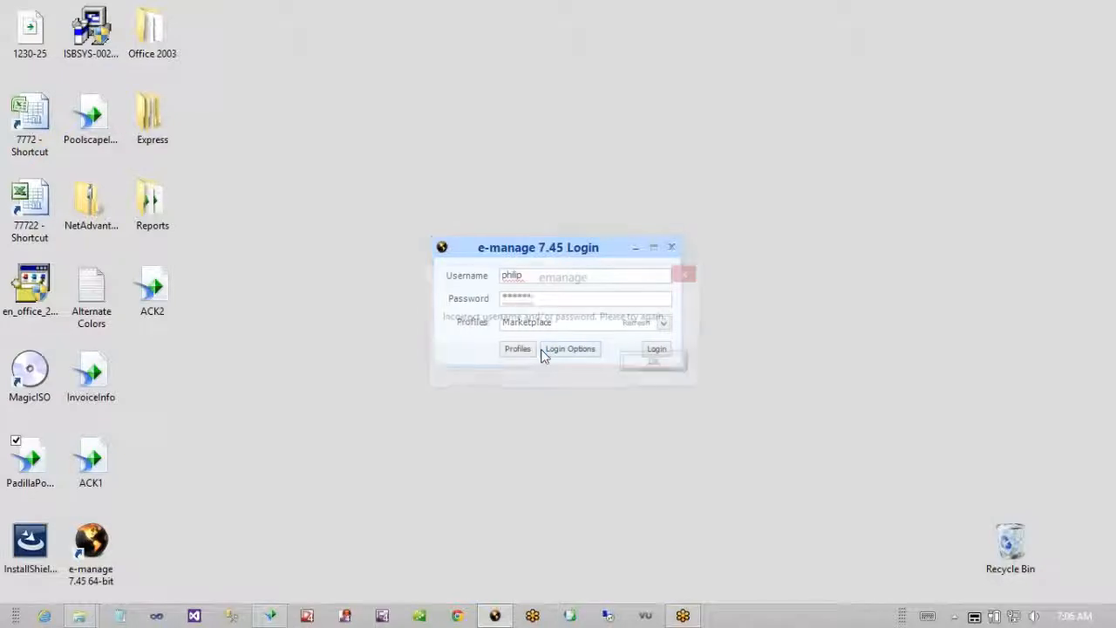
left_click(655, 364)
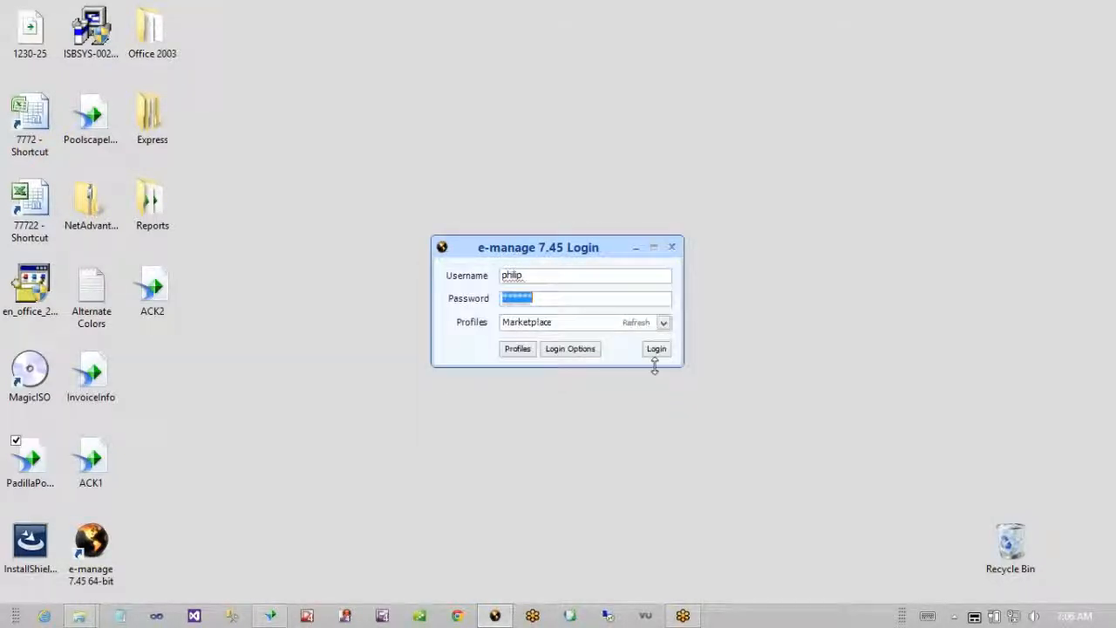
type("******")
key("Return")
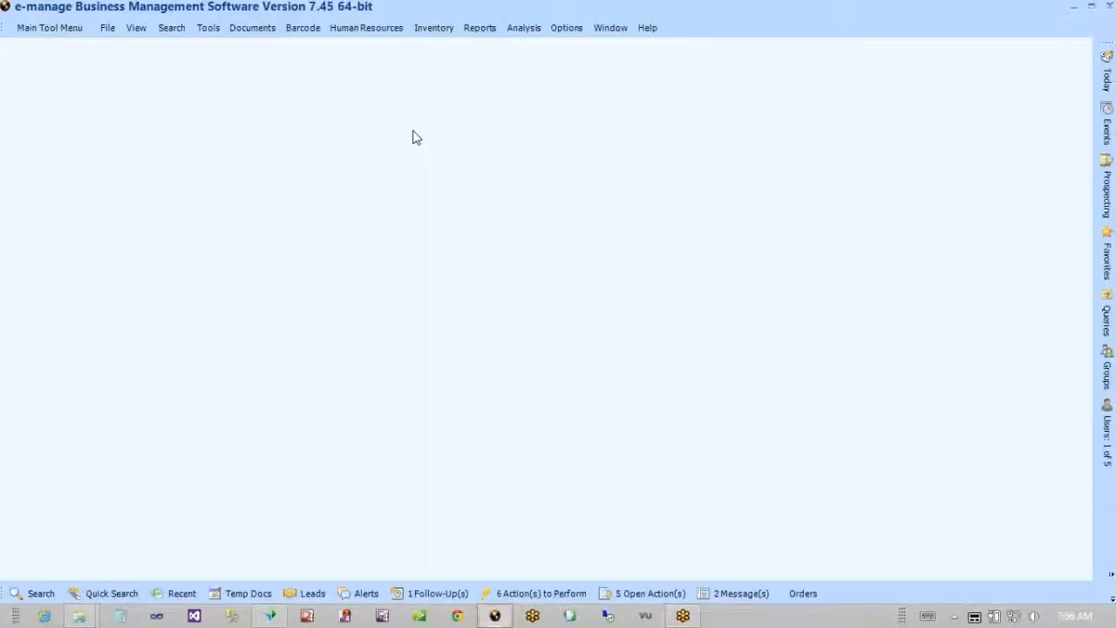
- Open the Crystal Report alternatives configuration and choose InvoiceInfo.rpt as the original report
left_click(209, 28)
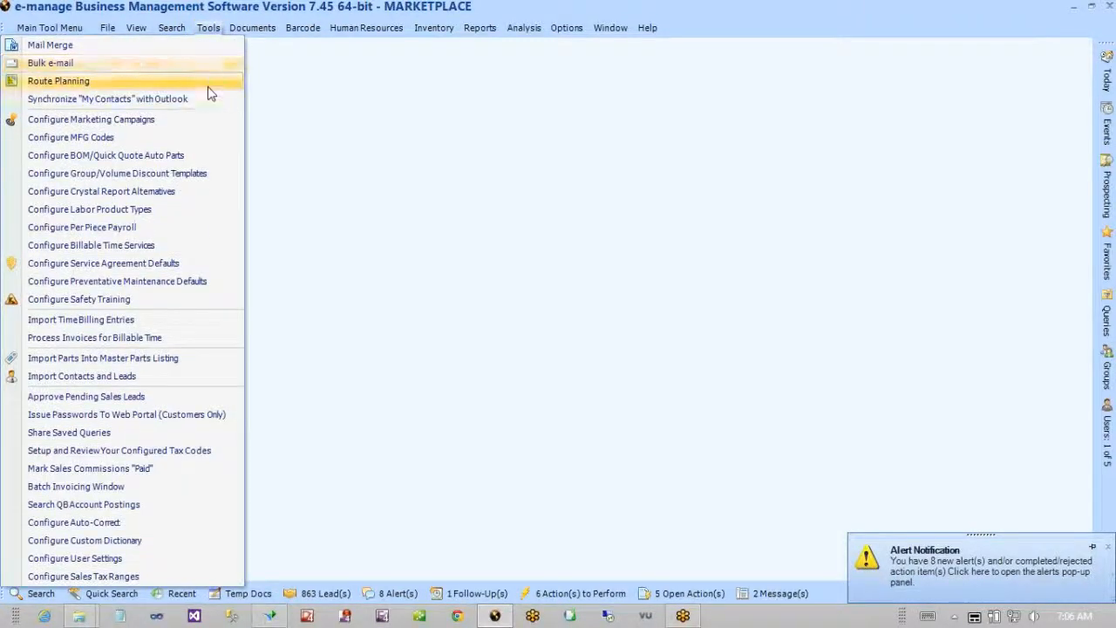
left_click(132, 191)
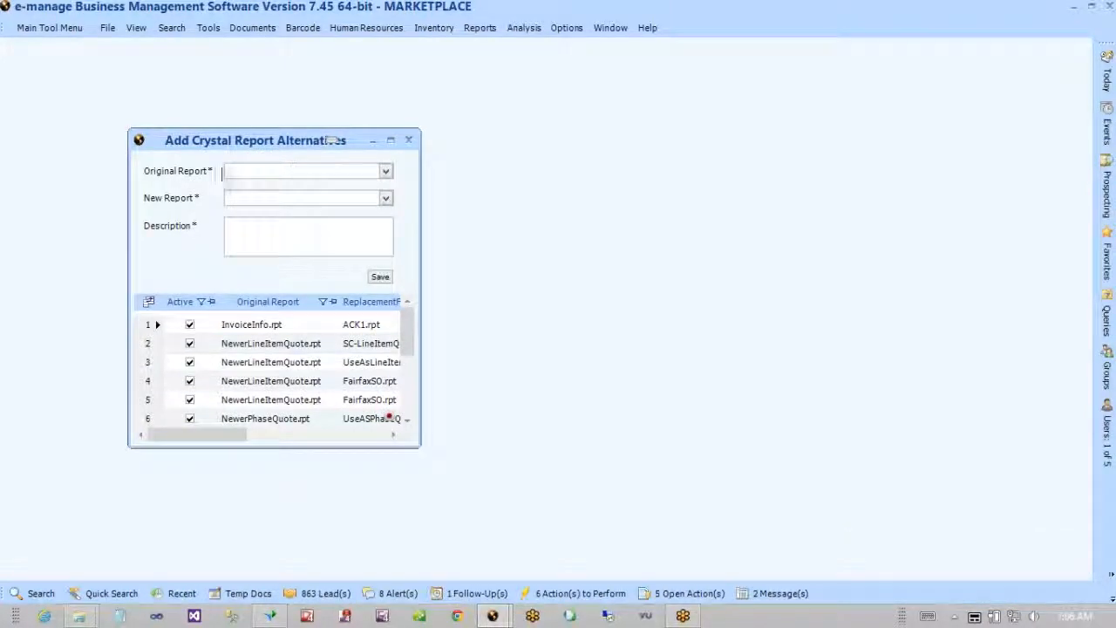
left_click(386, 172)
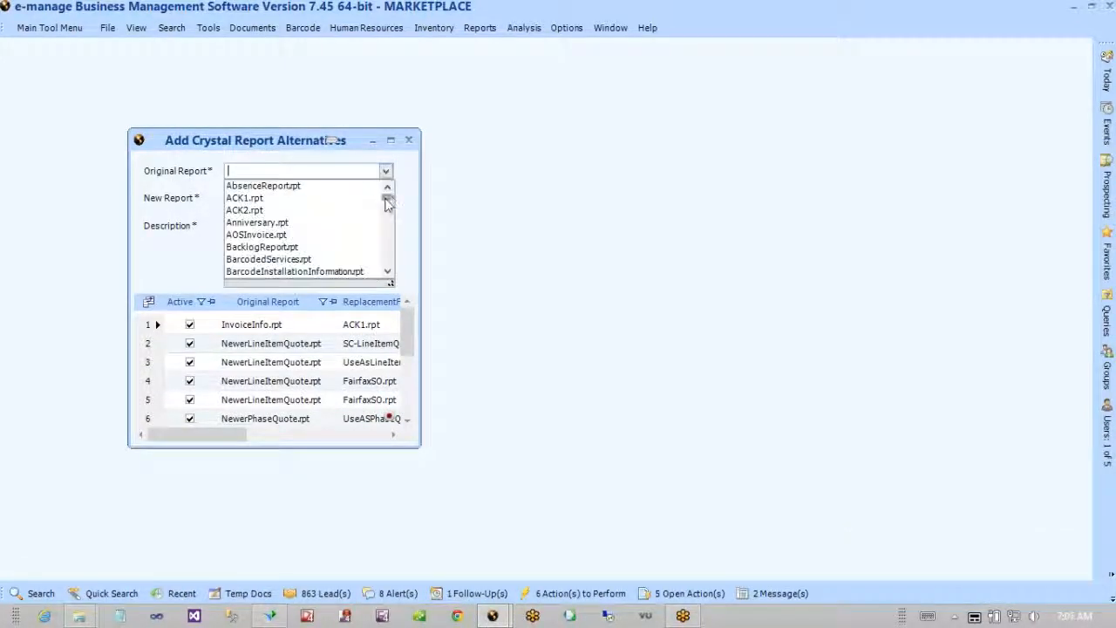
left_click_drag(387, 187, 388, 219)
scroll(387, 220, "up", 2)
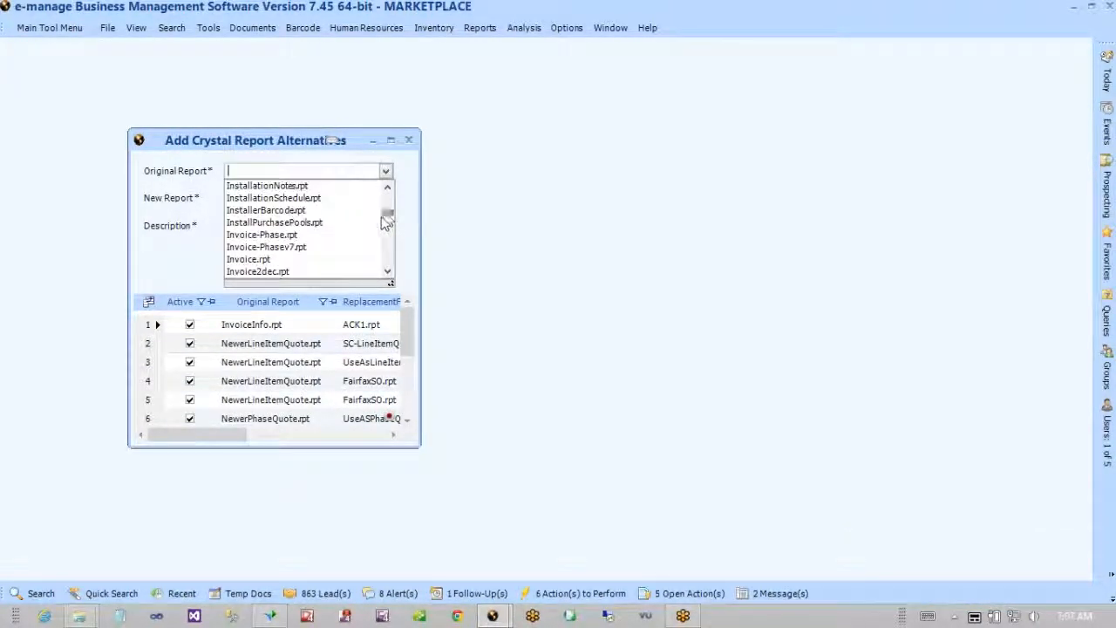
scroll(366, 237, "down", 2)
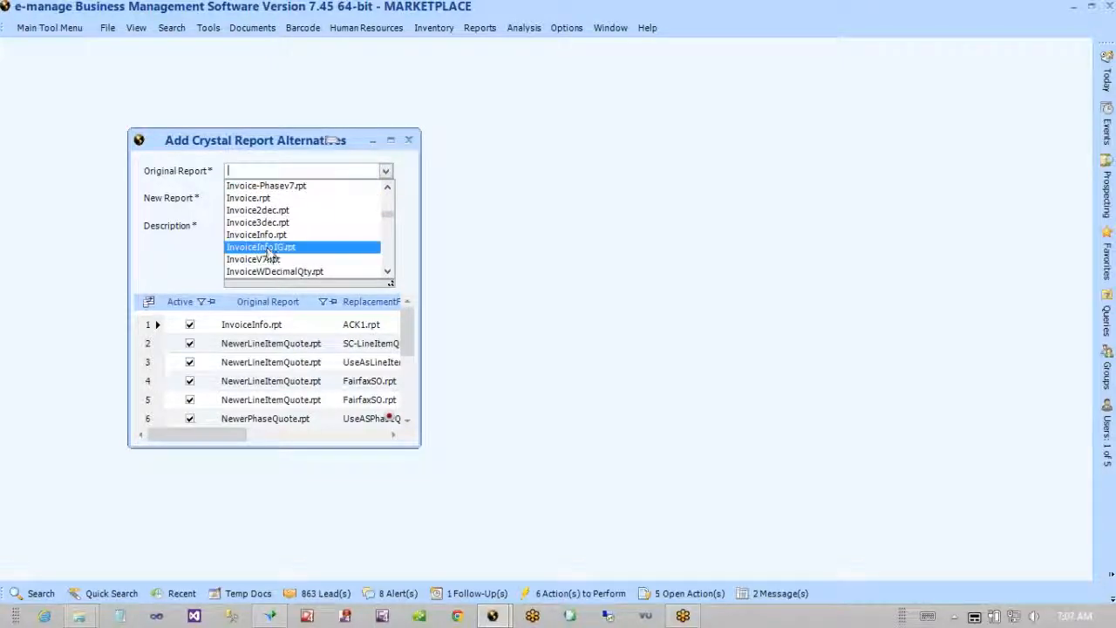
left_click(275, 235)
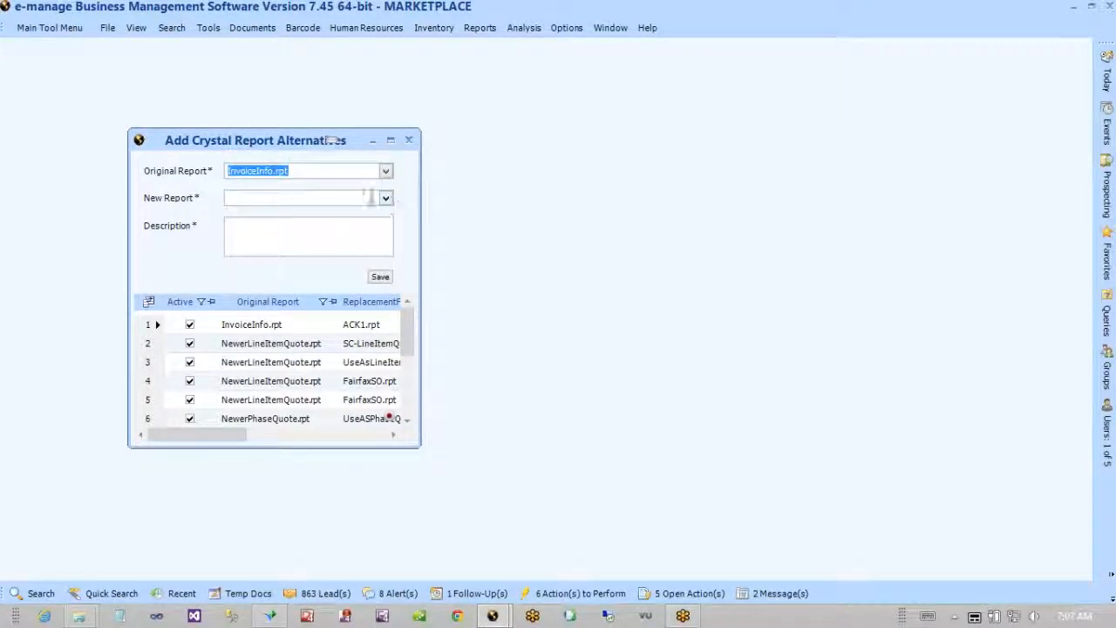
- Set ACK2.rpt as the new report with description "Test of crystal reports during training", save the alternative and close the configuration
left_click(385, 198)
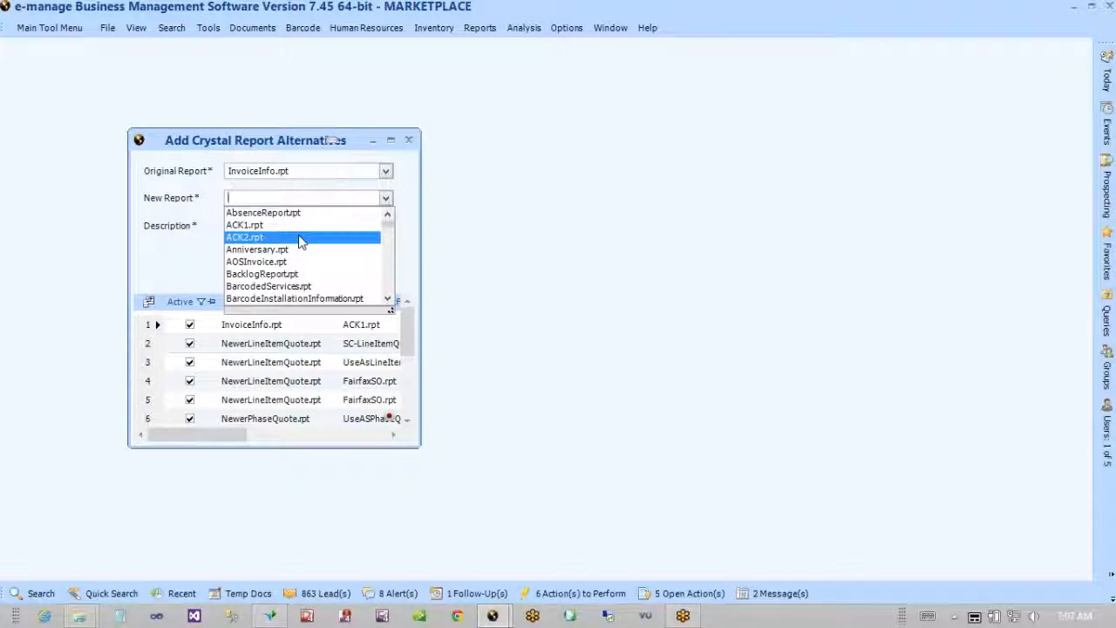
left_click(298, 236)
left_click(282, 235)
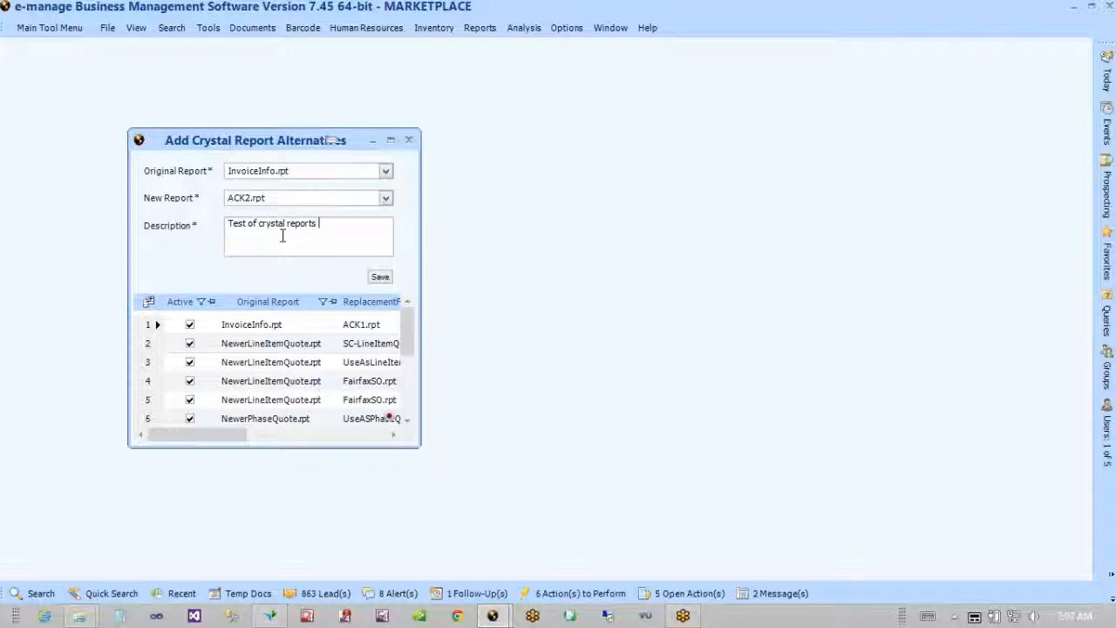
type("Test of crystal reports during training")
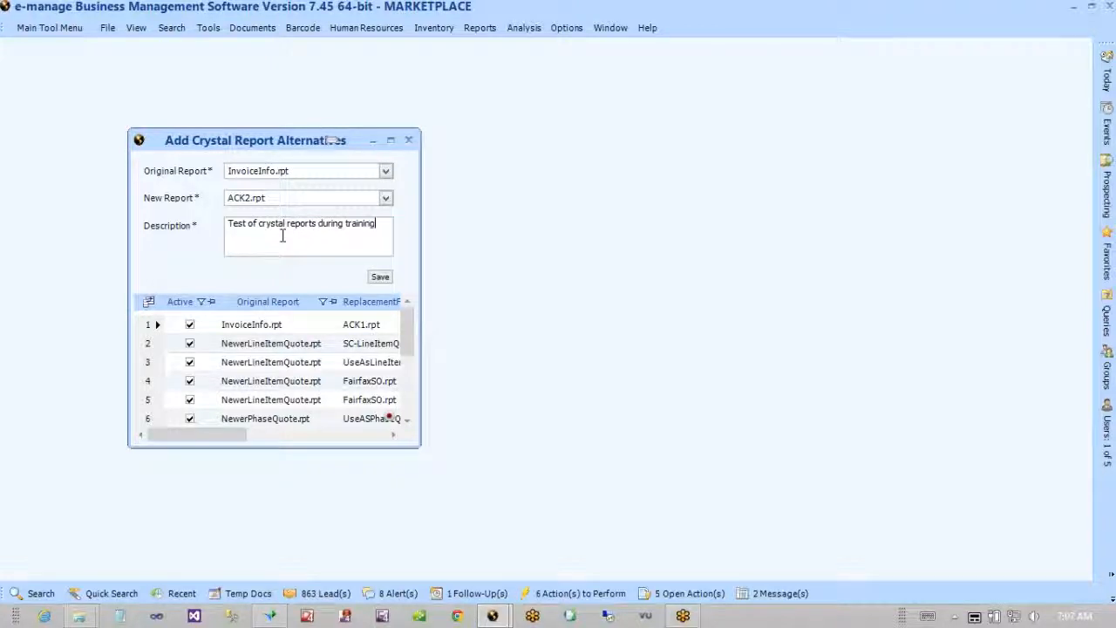
left_click(379, 277)
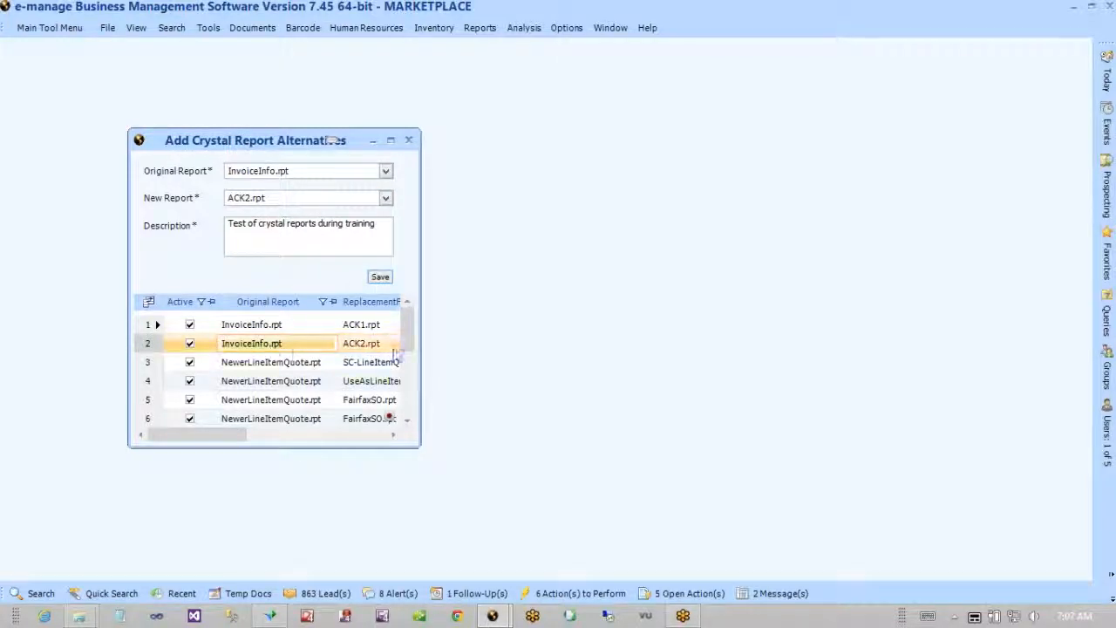
left_click(351, 342)
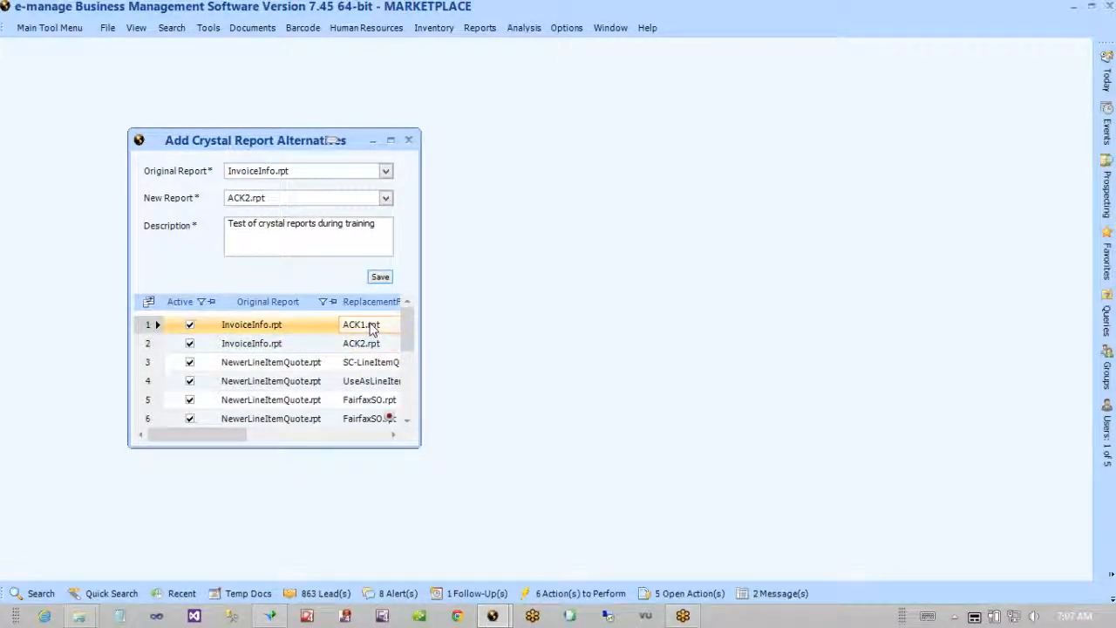
left_click(410, 141)
- From the recent projects, open the Order Entry module for project 605, e-manage 15 users
left_click(170, 594)
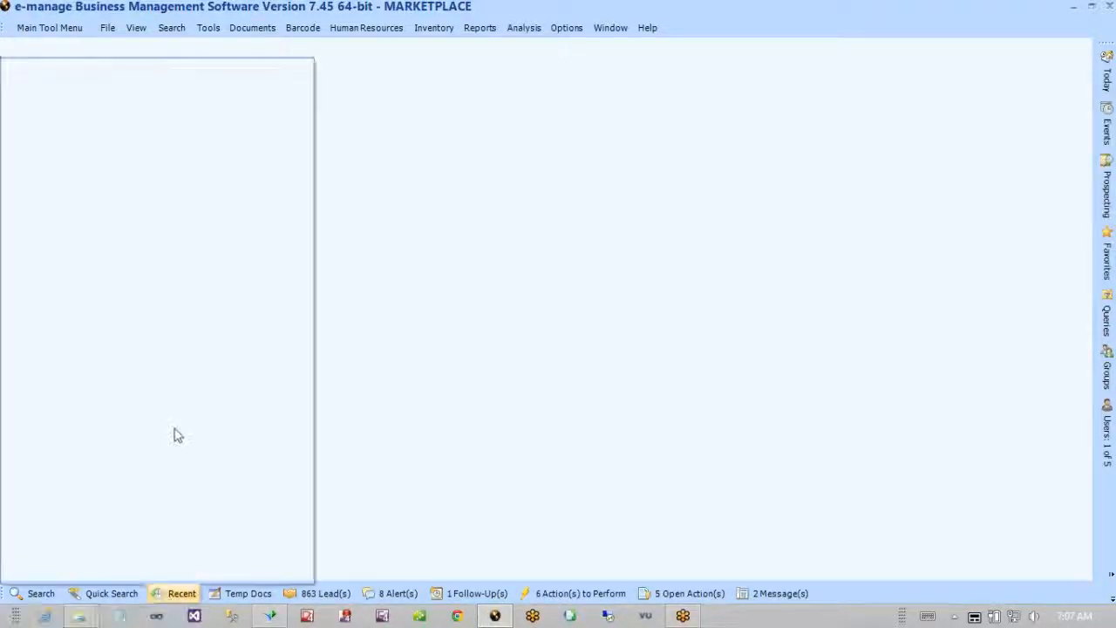
left_click(12, 120)
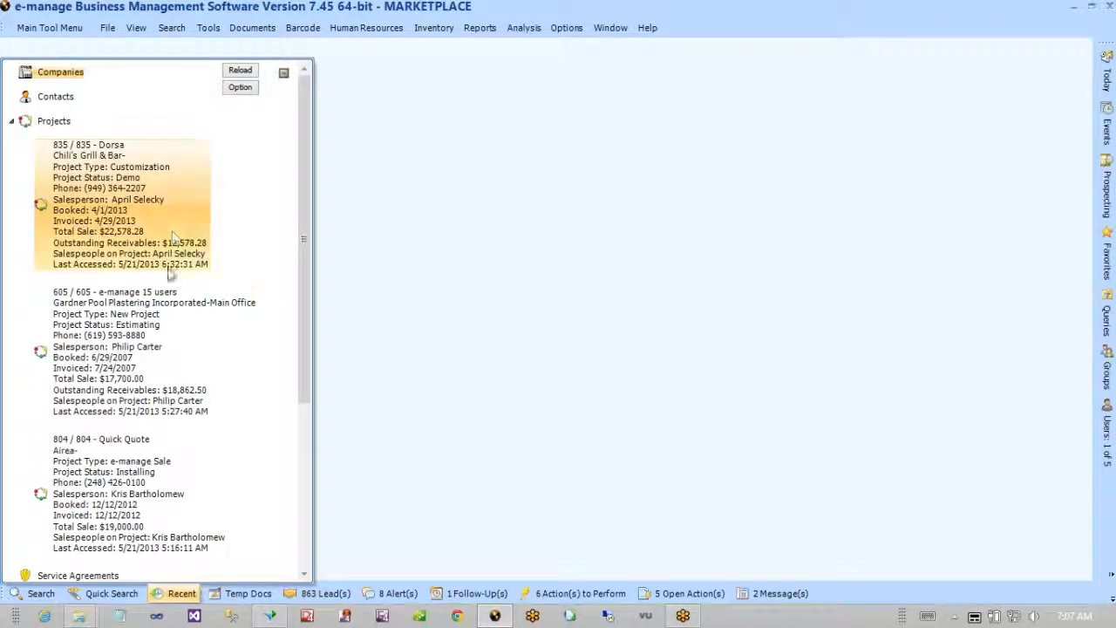
left_click(179, 347)
scroll(180, 349, "down", 1)
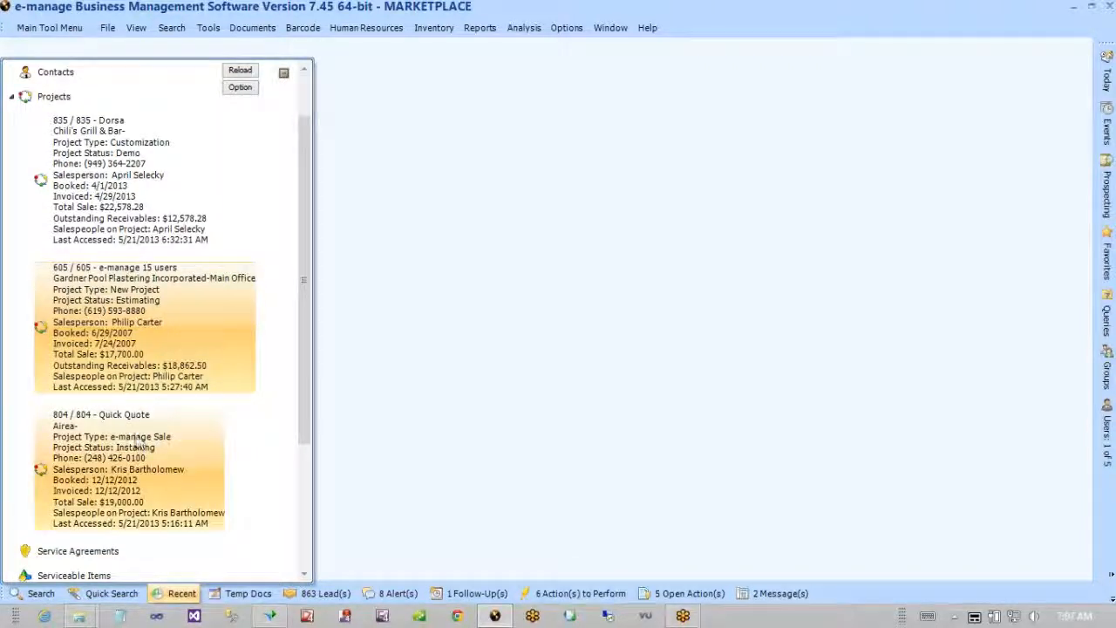
right_click(116, 327)
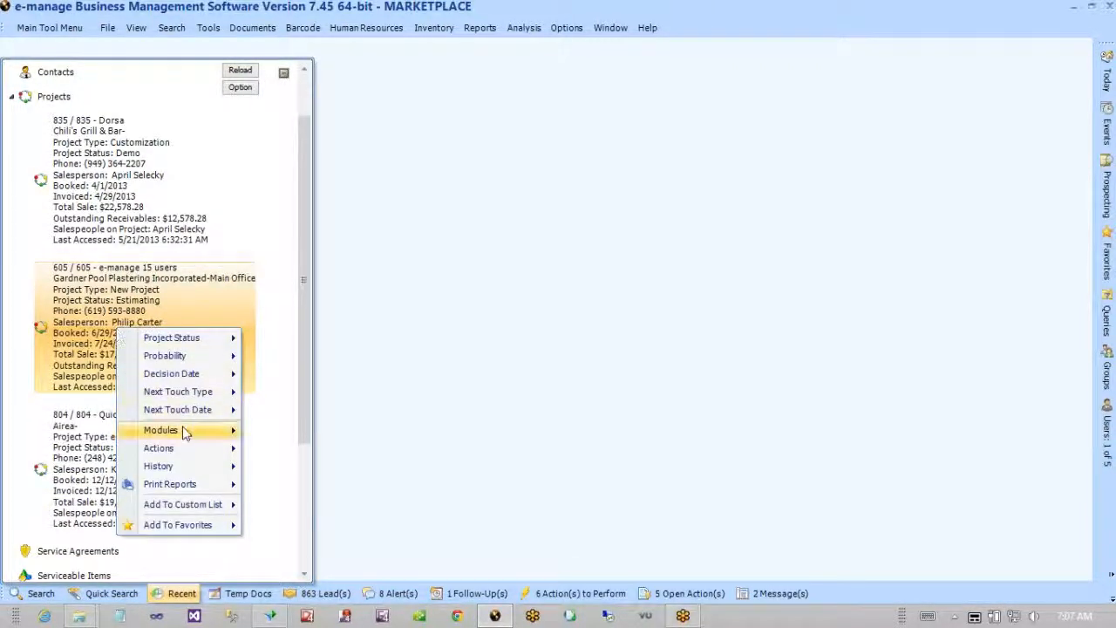
mouse_move(187, 432)
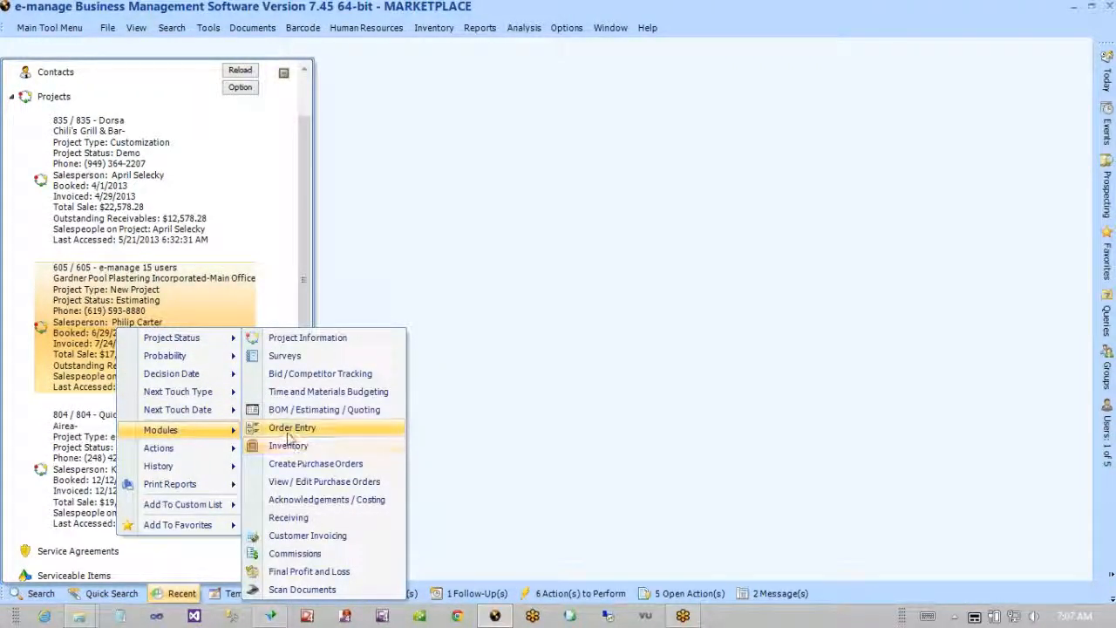
left_click(462, 386)
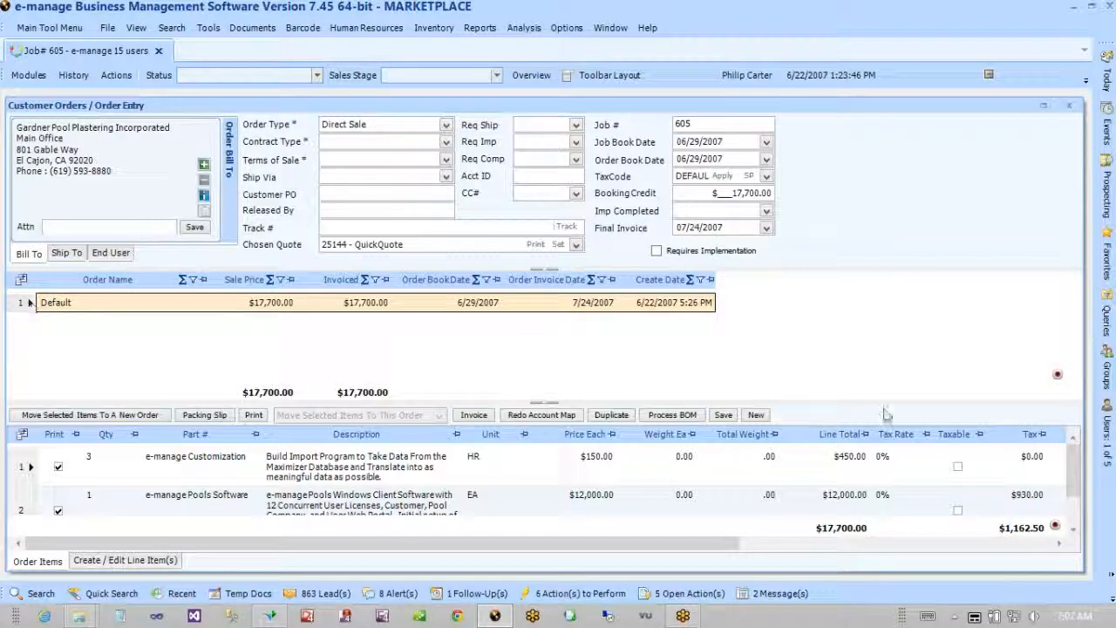
- Print the Default order using the ACK2.rpt alternative and review the previewed acknowledgement from its header down to the totals
left_click(1075, 507)
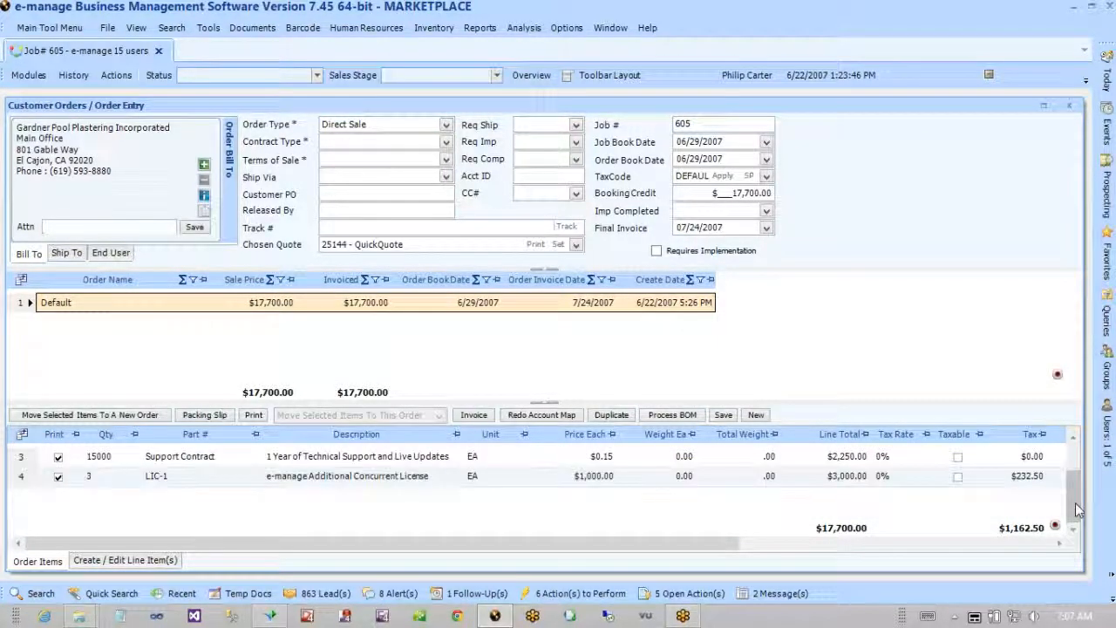
scroll(1075, 502, "up", 3)
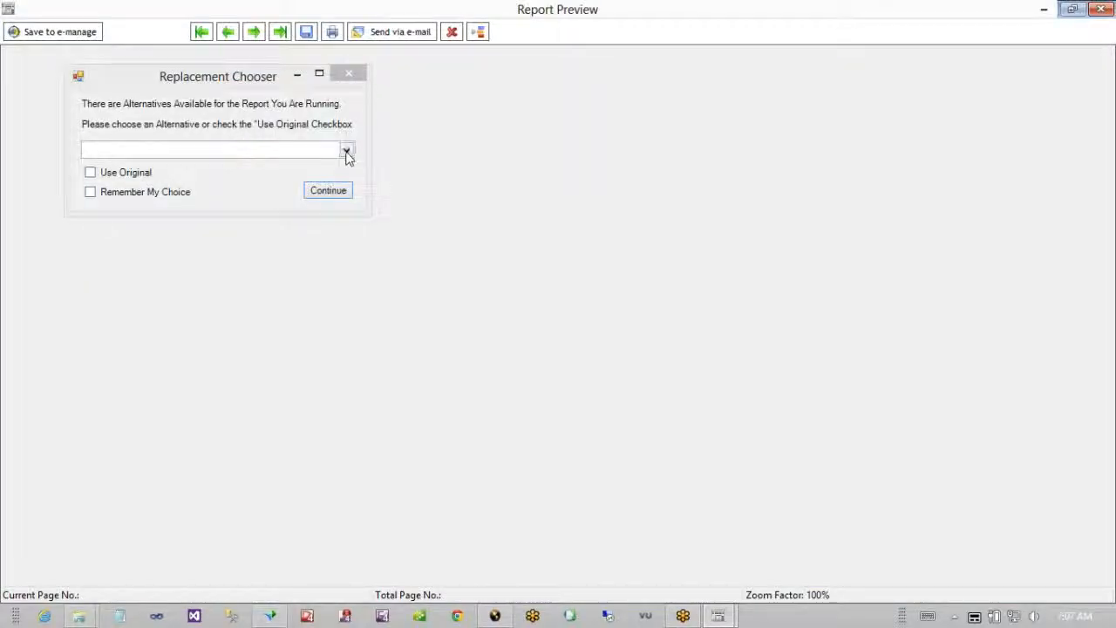
left_click(347, 150)
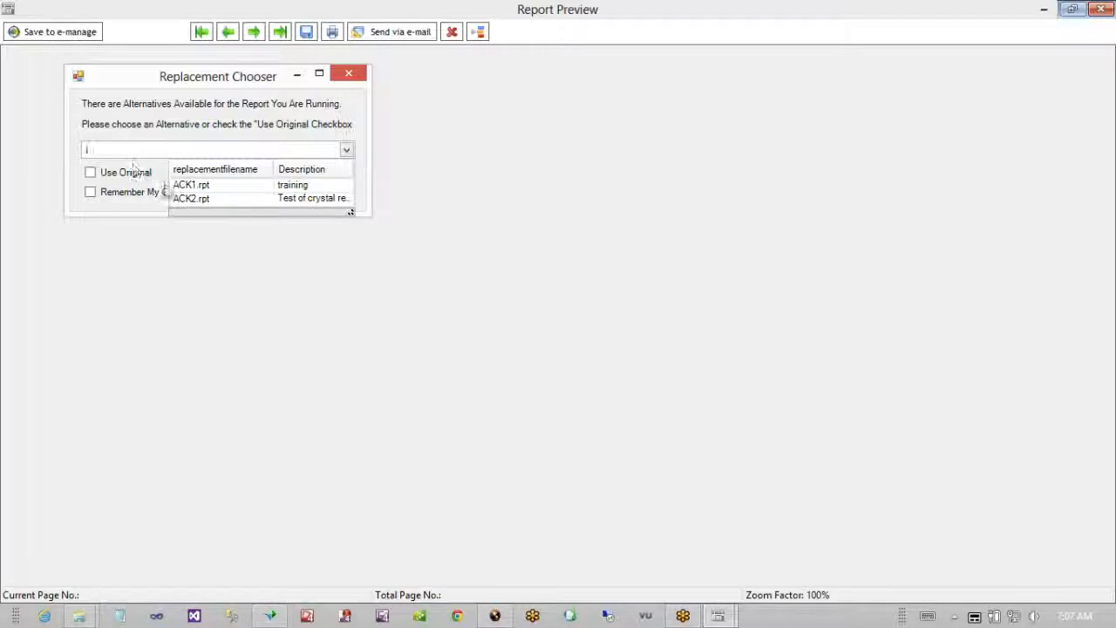
left_click(198, 200)
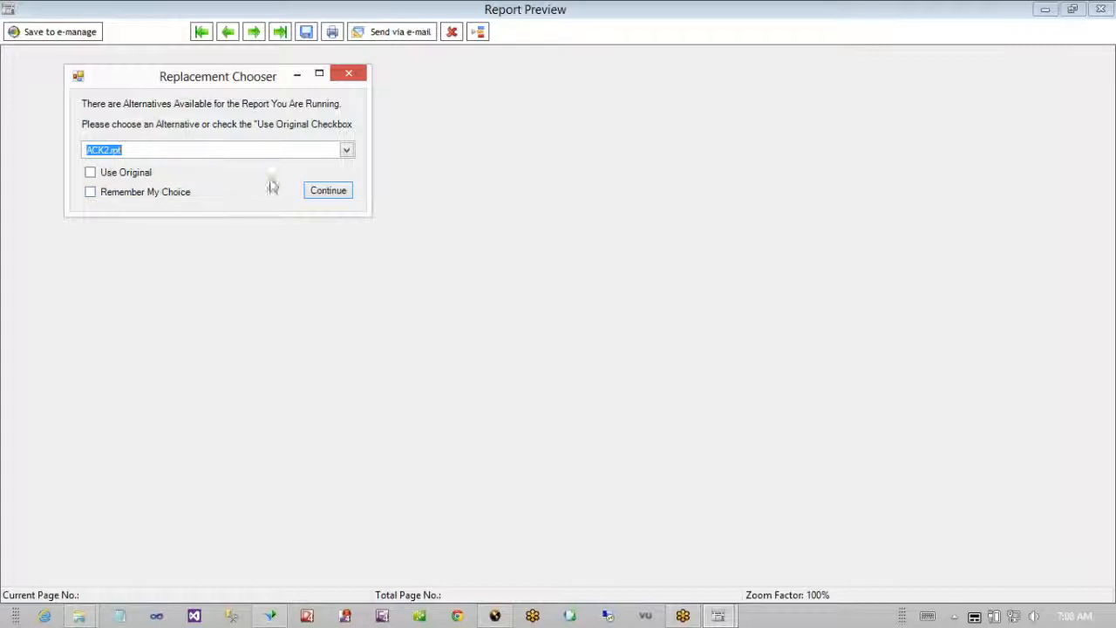
left_click(330, 191)
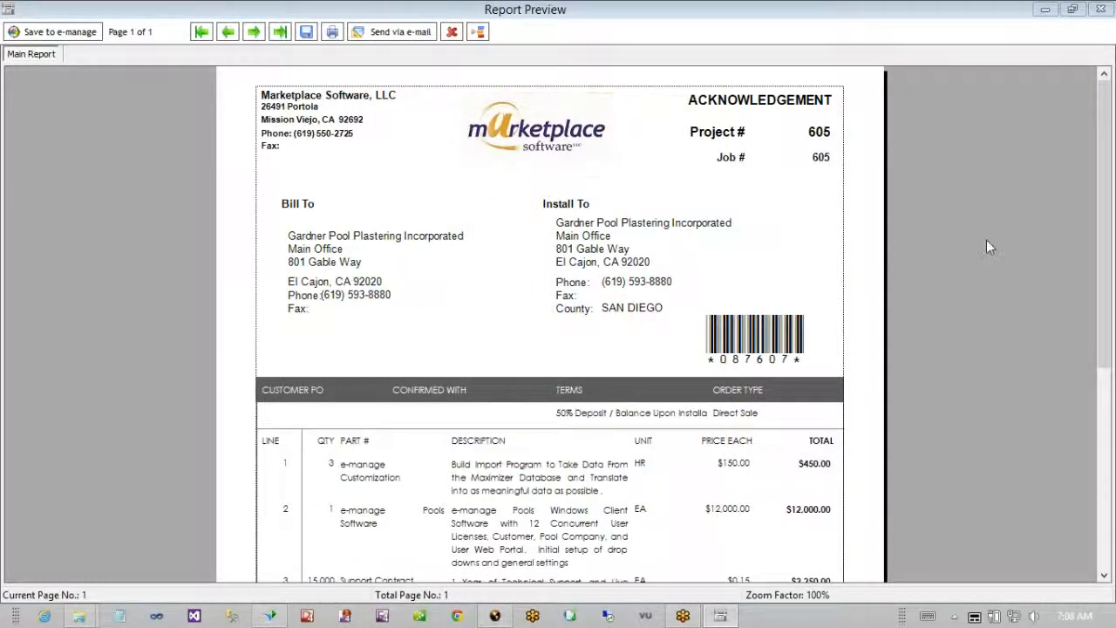
left_click_drag(1107, 333, 1100, 492)
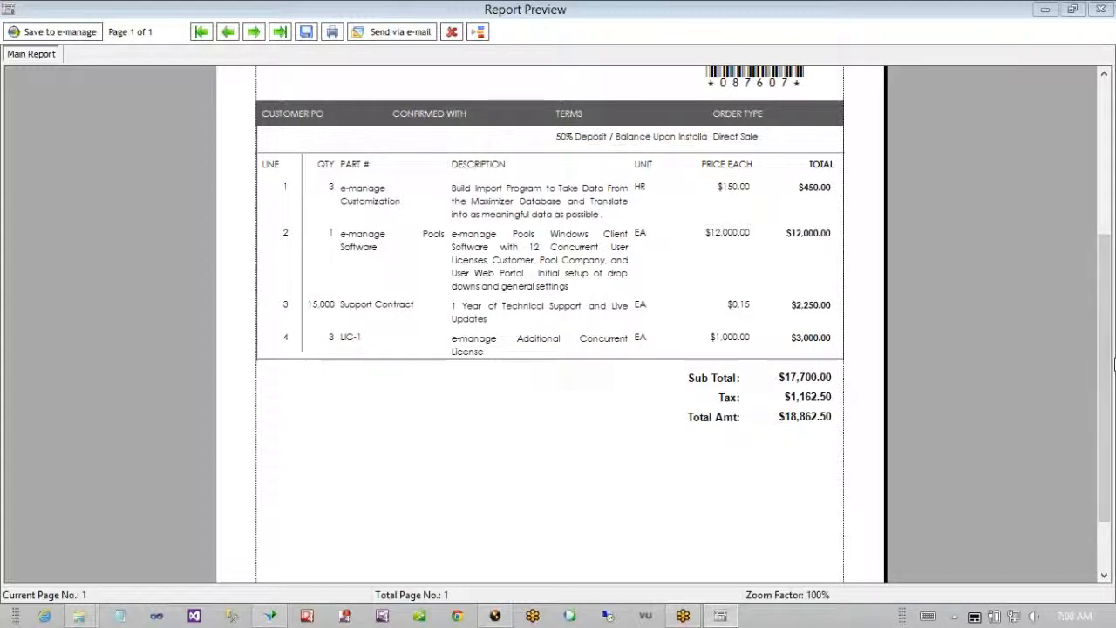
left_click_drag(1105, 352, 1103, 197)
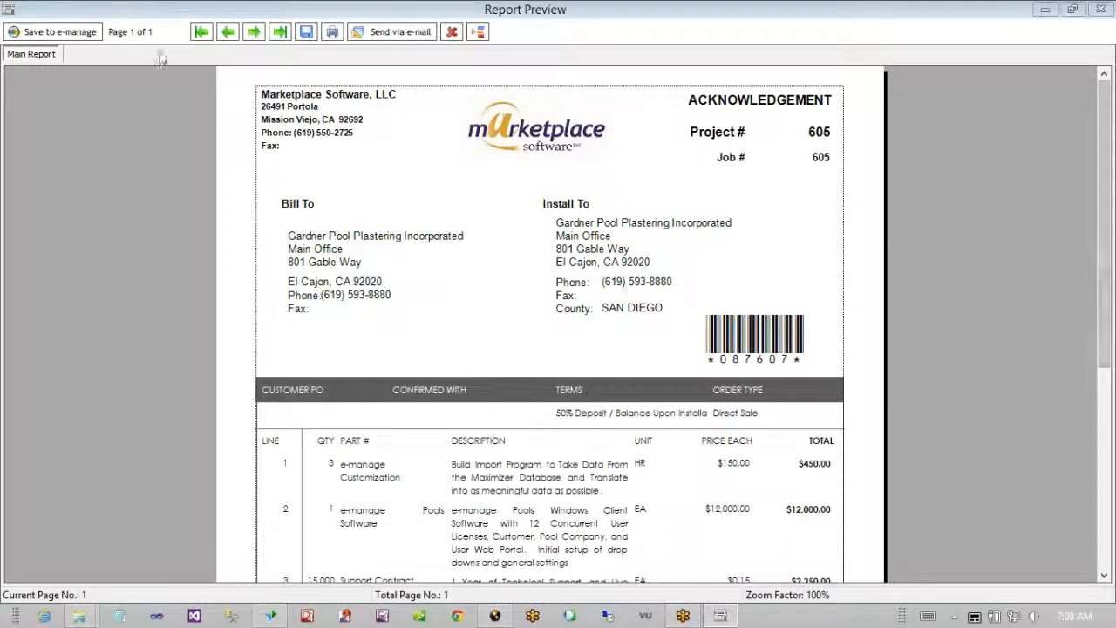
- Export the previewed report to the Desktop as a PDF named "ack 2 as pdf" and dismiss the completion message
left_click(307, 33)
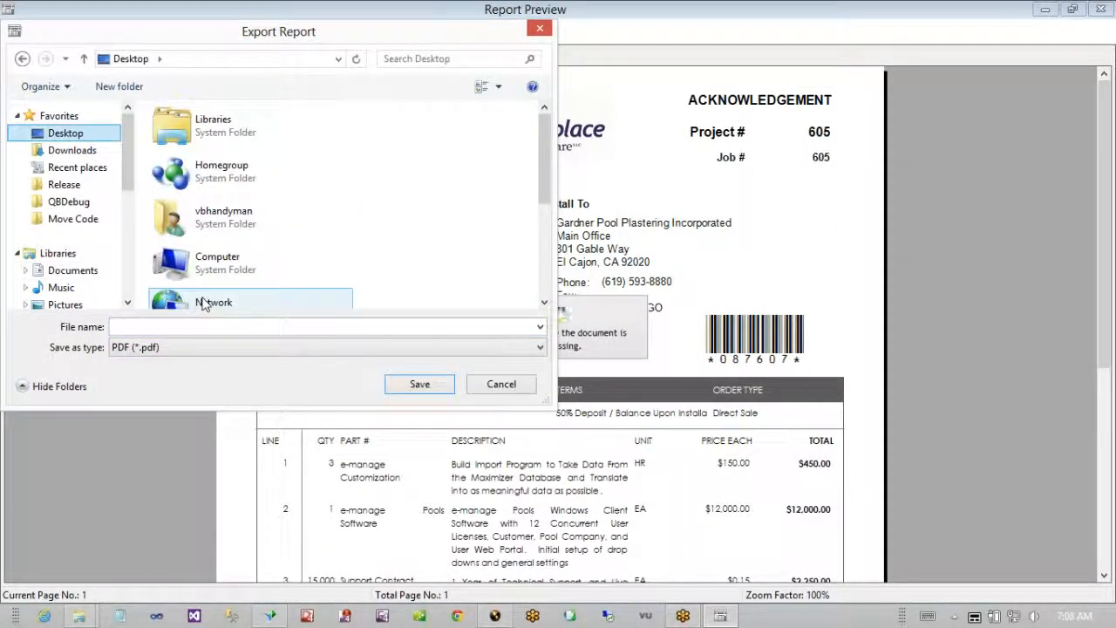
left_click(134, 324)
type("ack 2 as")
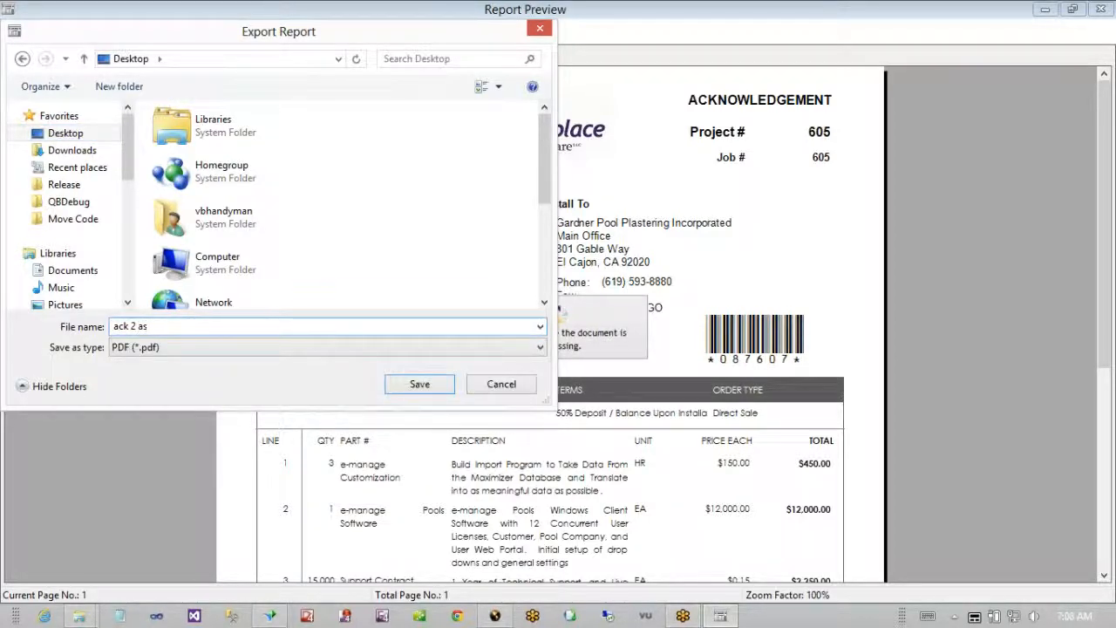
type("f")
key("Return")
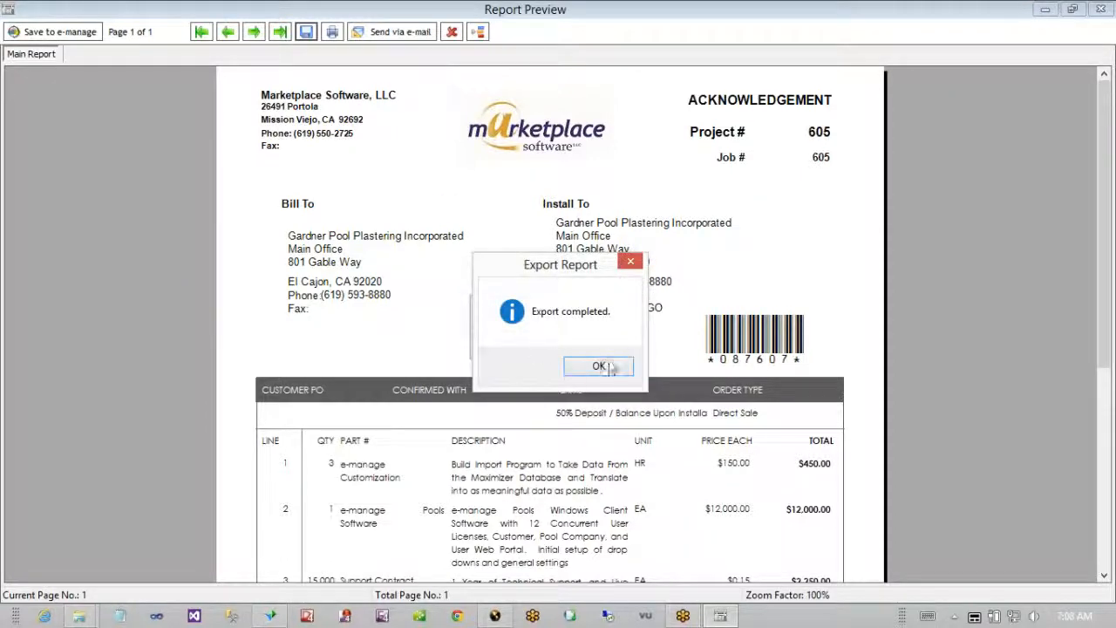
left_click(610, 366)
- Clear the report preview and e-manage off the screen, view the exported "ack 2 as pdf" file, and return to the desktop
left_click(1099, 8)
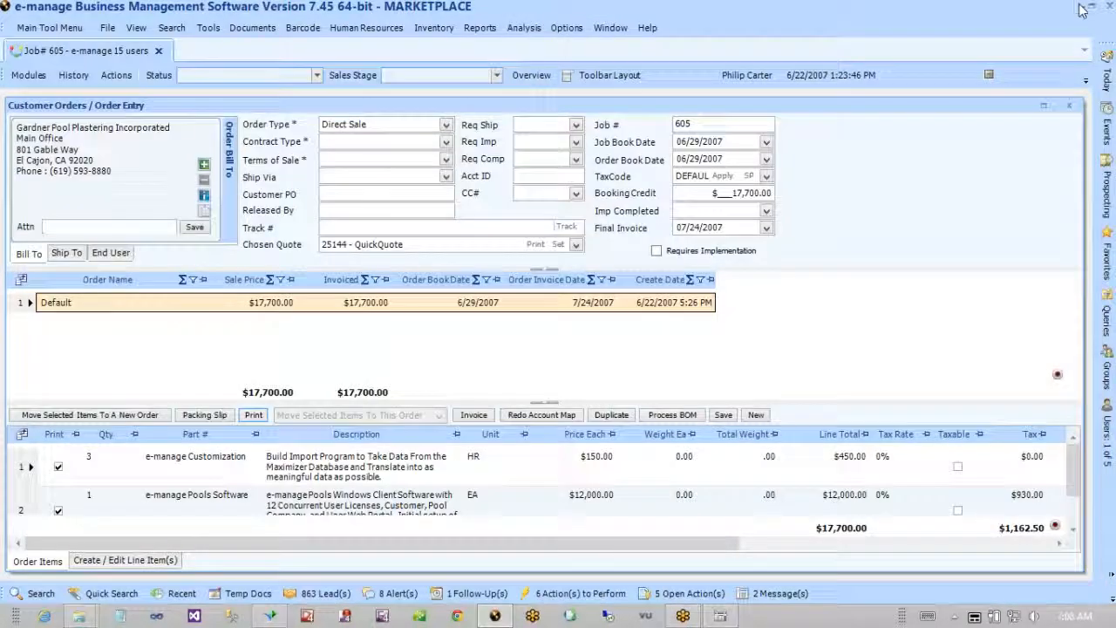
left_click(1089, 7)
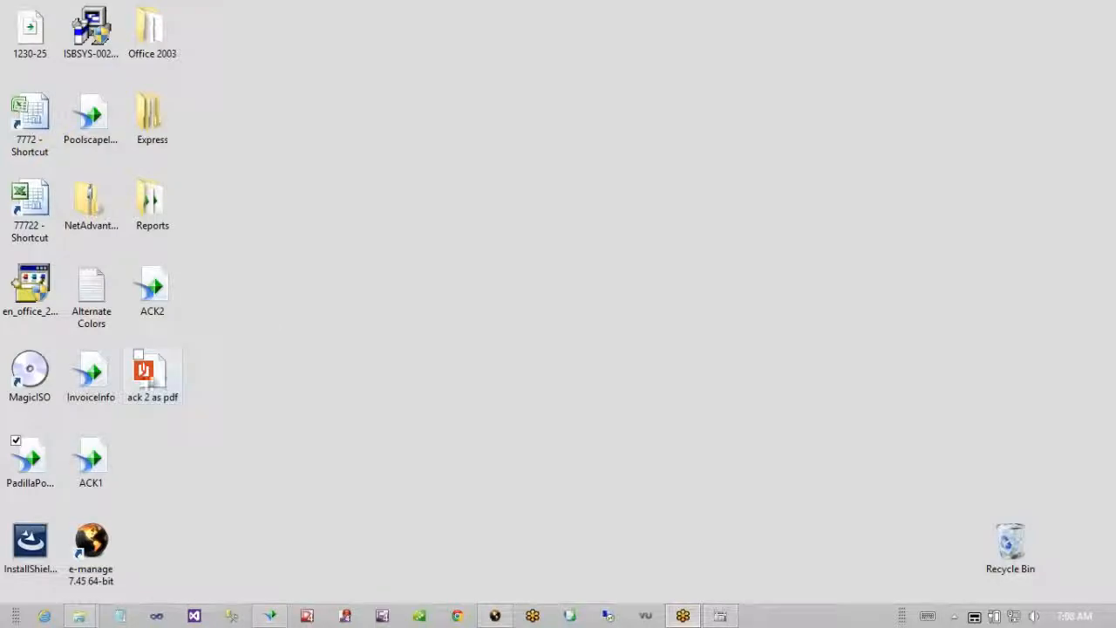
double_click(151, 371)
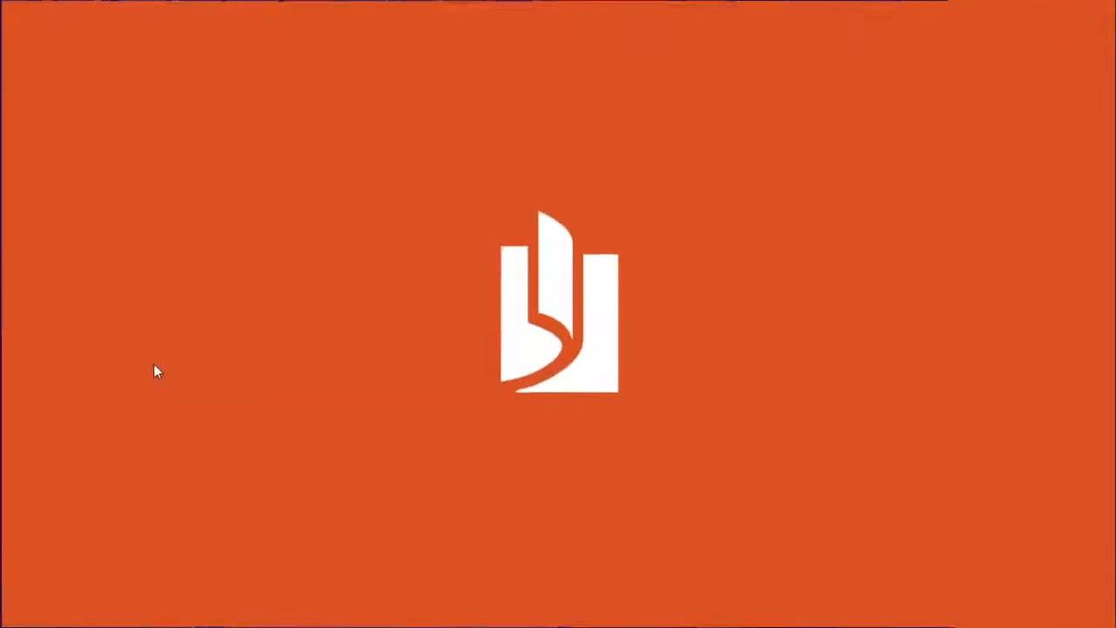
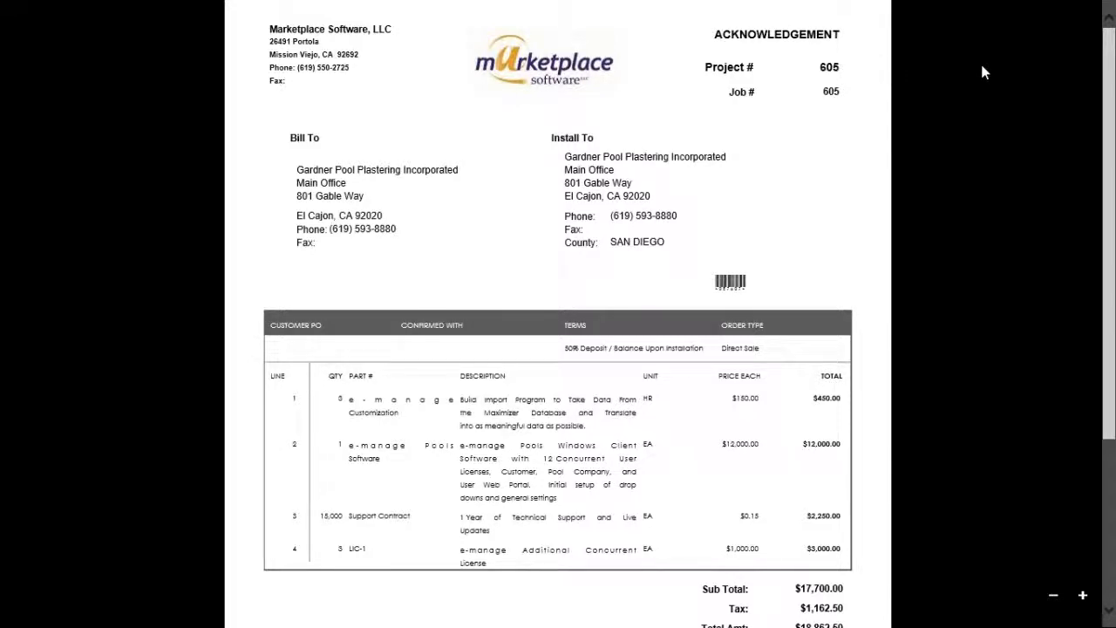
key("super+c")
key("super")
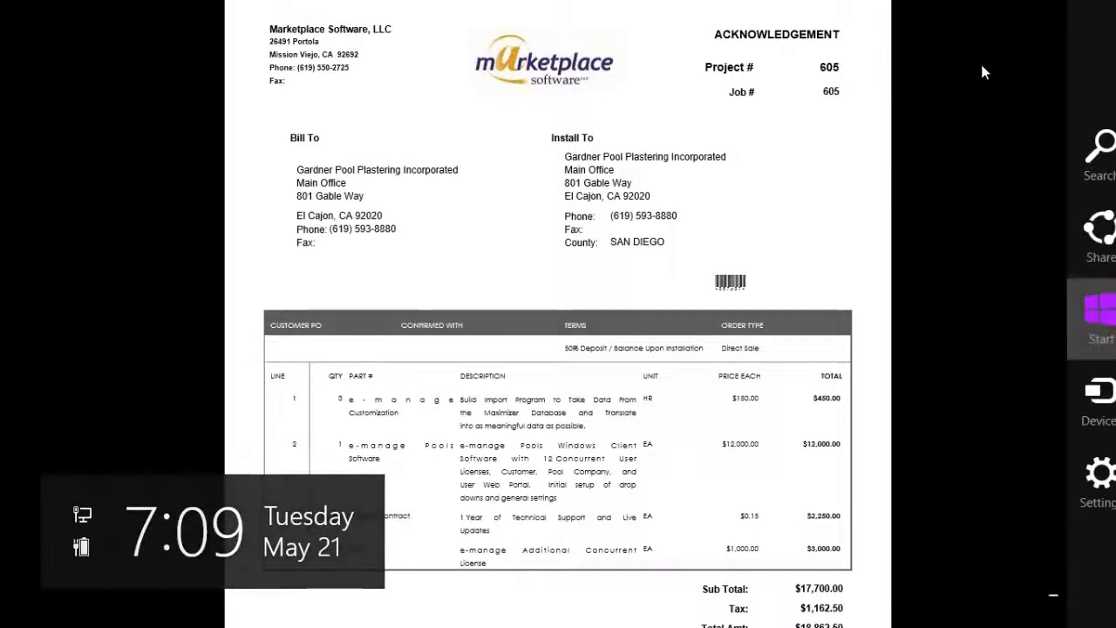
key("super+d")
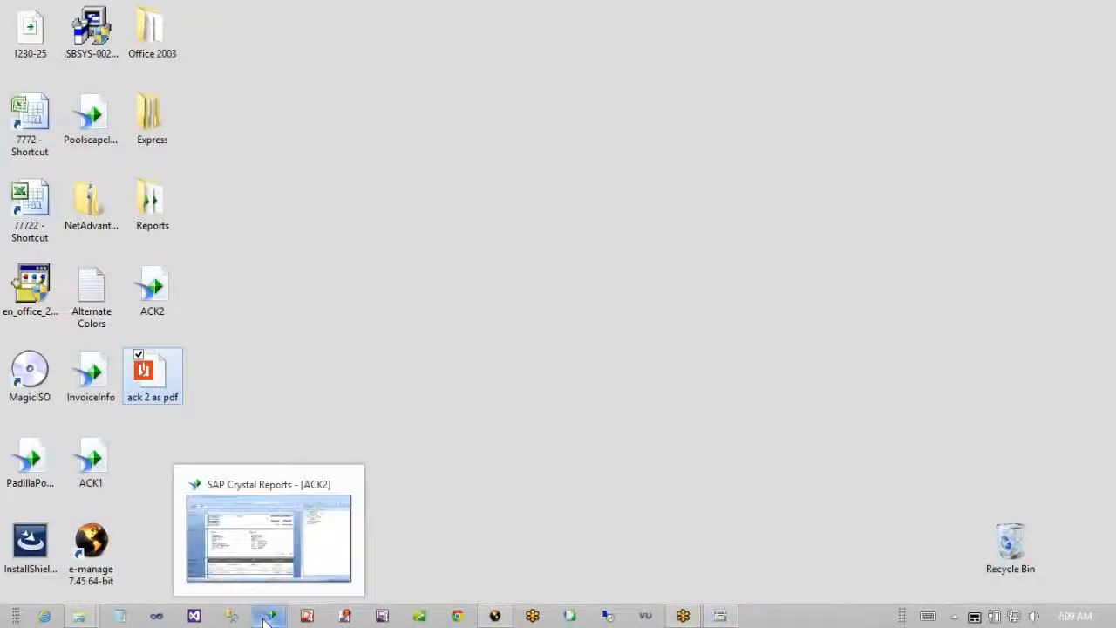
- Back in the ACK2 design in Crystal Reports, copy the vertical line beside the LINE column and place the copy between QTY and PART #
left_click(285, 556)
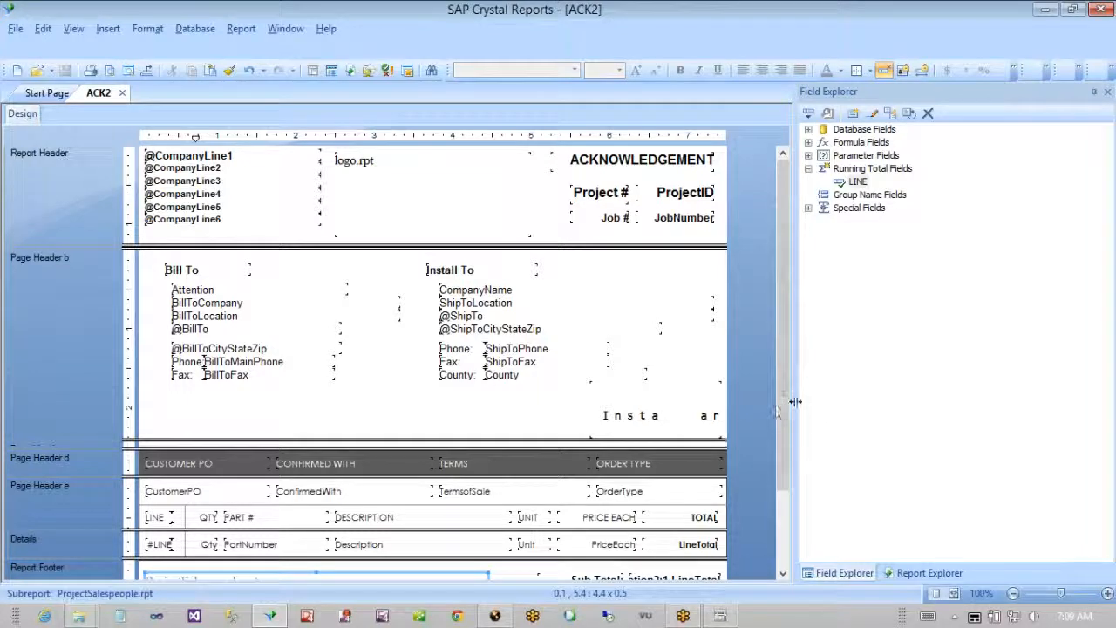
scroll(789, 418, "down", 3)
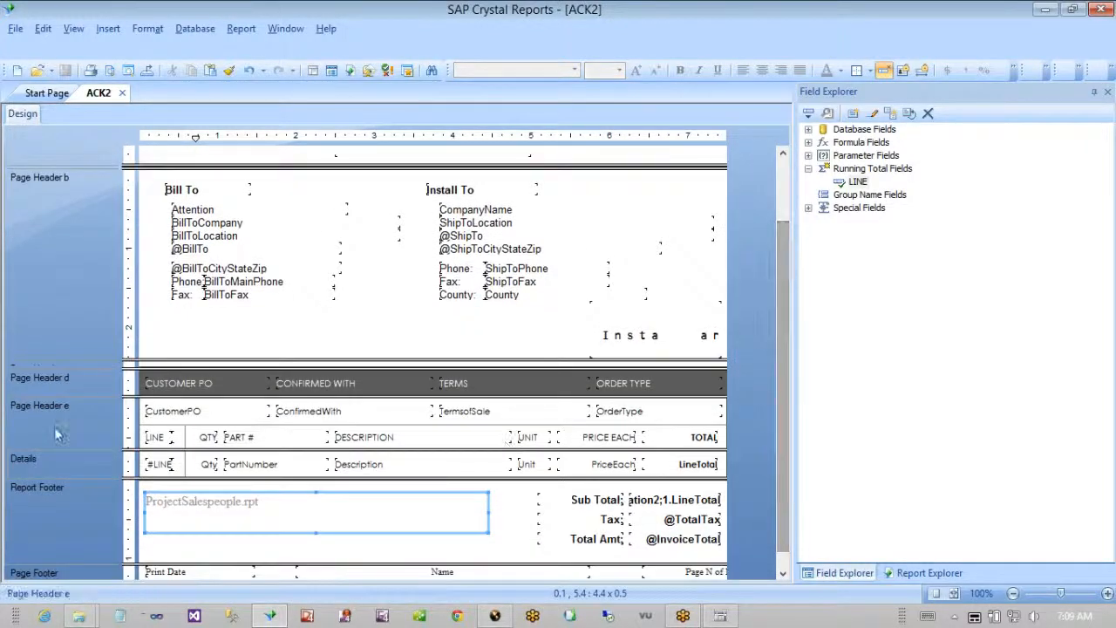
left_click(183, 462)
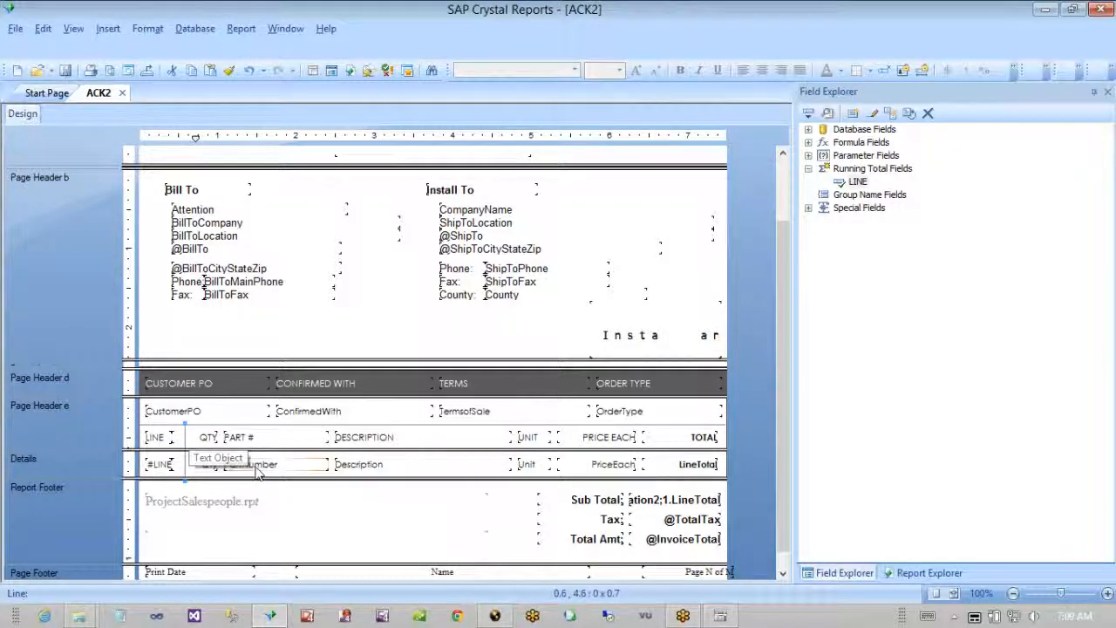
right_click(223, 441)
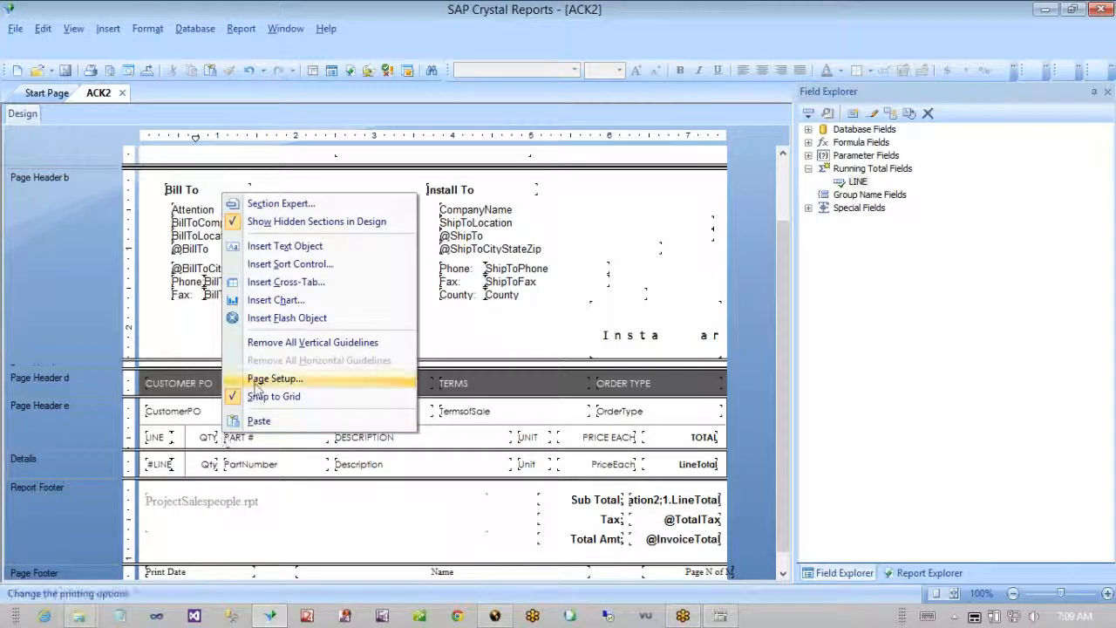
left_click(259, 420)
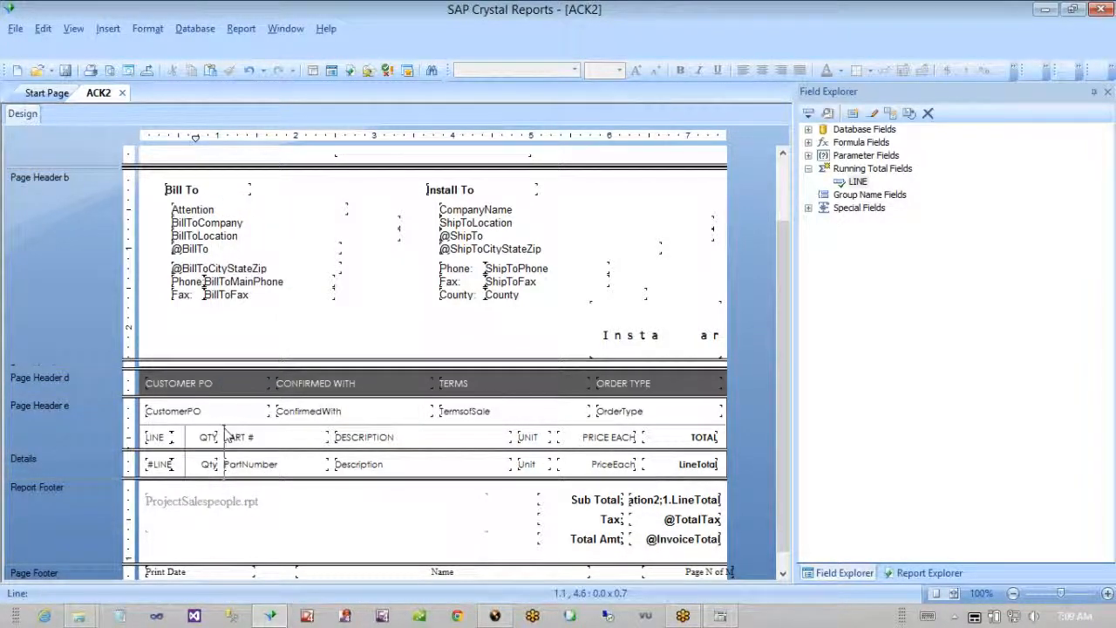
left_click(225, 433)
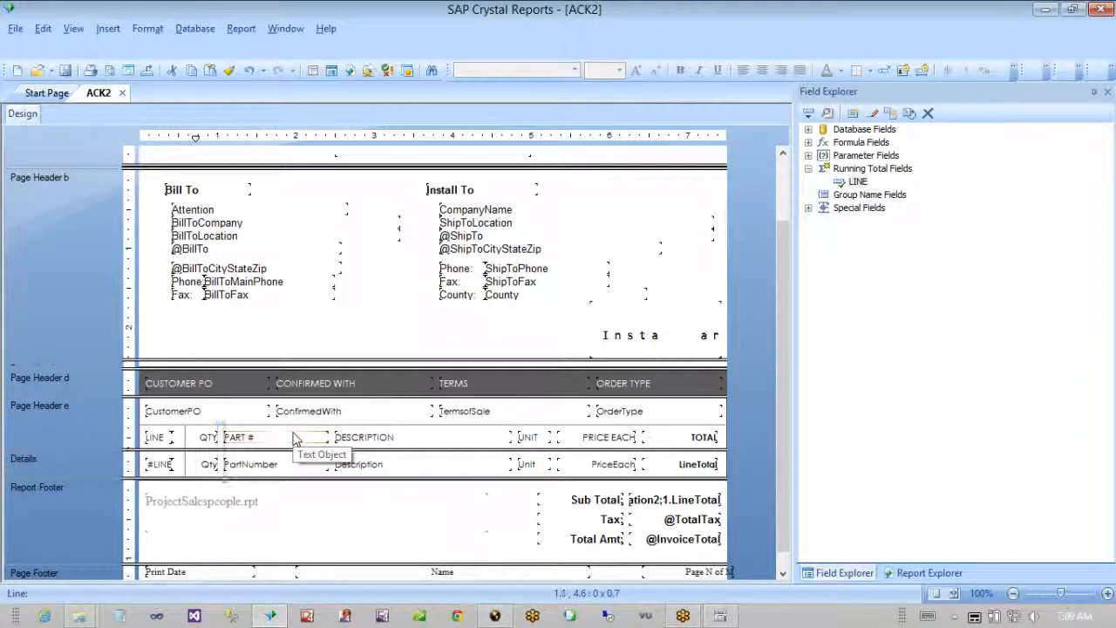
- Move the left edges of the PART # heading and the PartNumber field slightly right, clear of the divider line
left_click(262, 440)
left_click(260, 464, "ctrl")
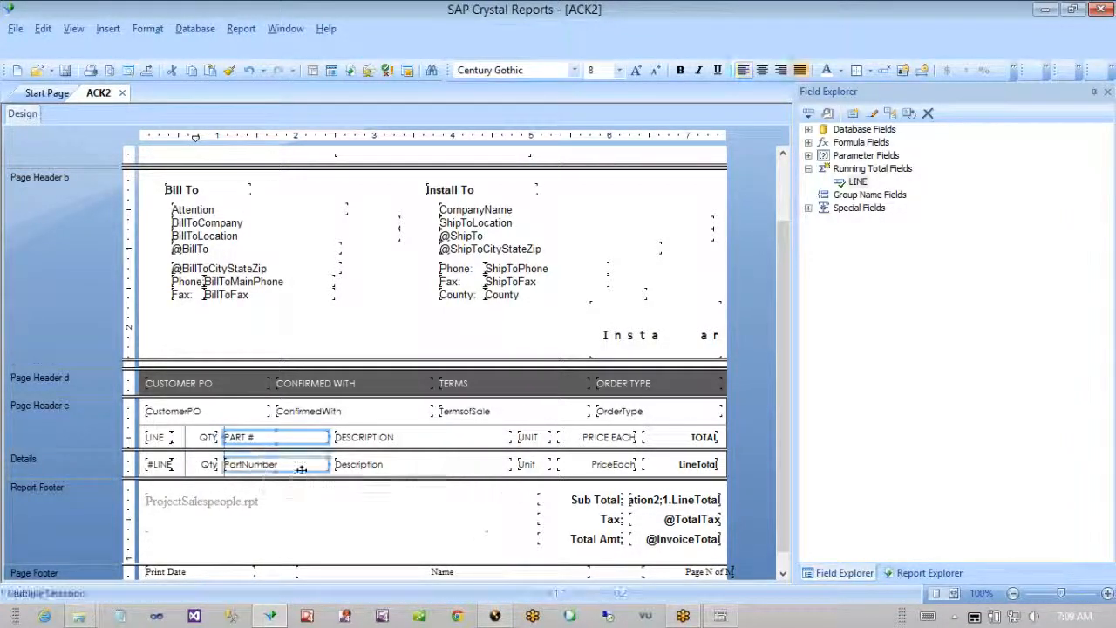
key("Right")
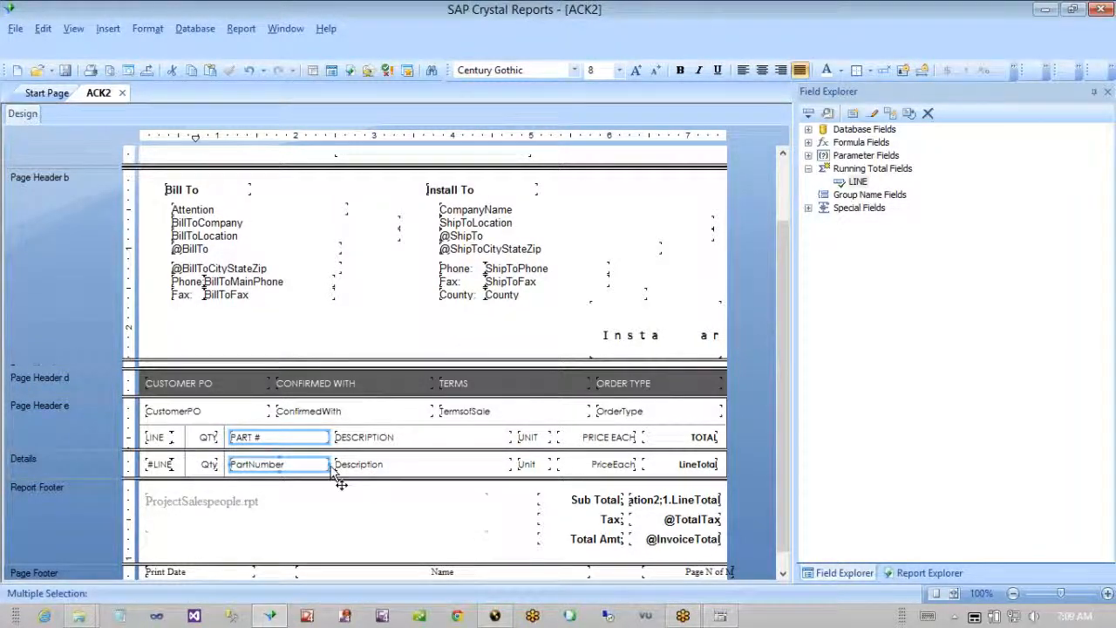
- Paste a vertical divider line between PART # and DESCRIPTION and shift the DESCRIPTION heading and Description field slightly right of it
right_click(339, 471)
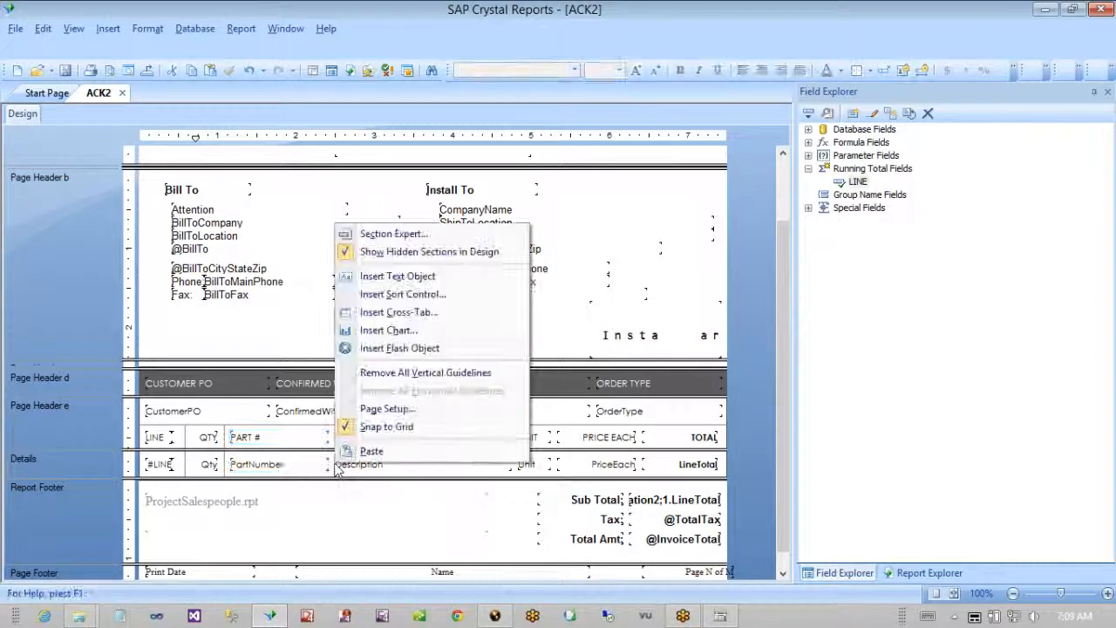
left_click(332, 444)
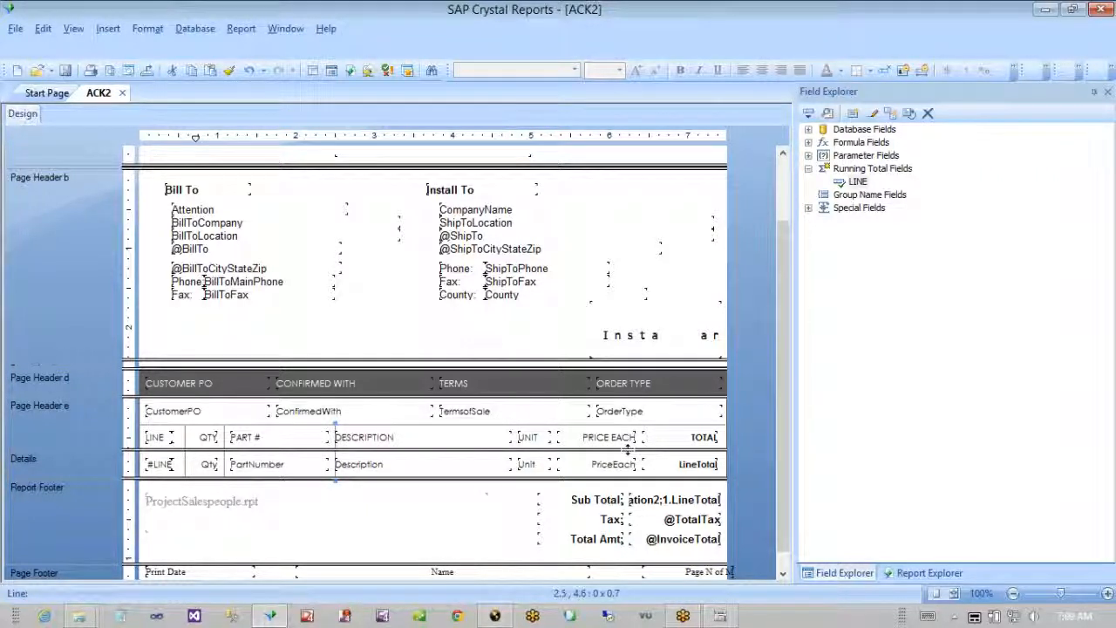
left_click(445, 439)
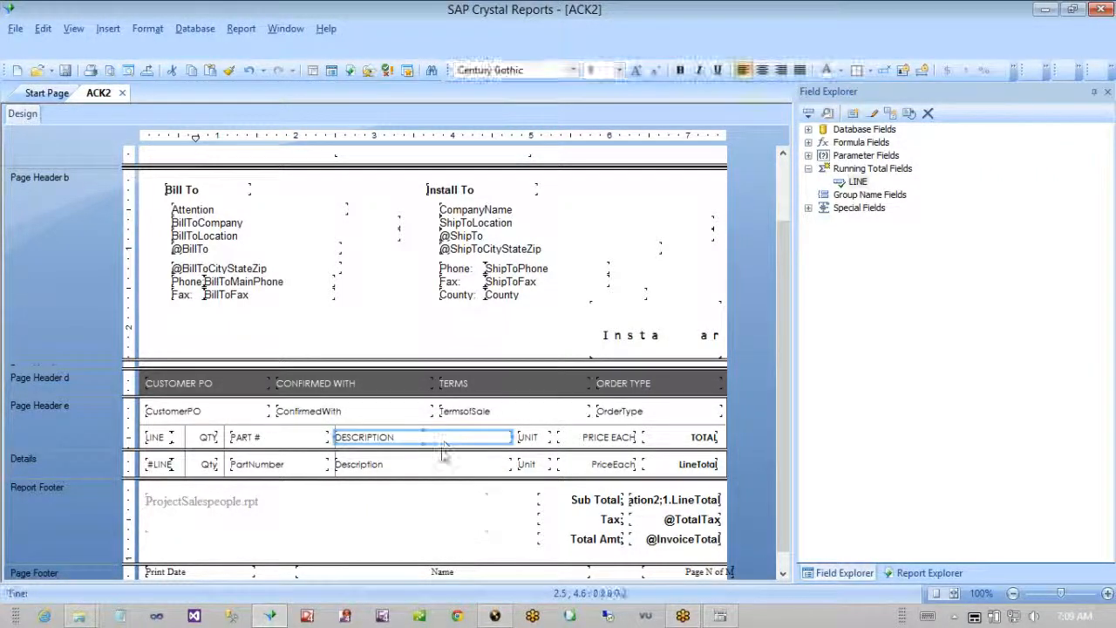
left_click(439, 464, "ctrl")
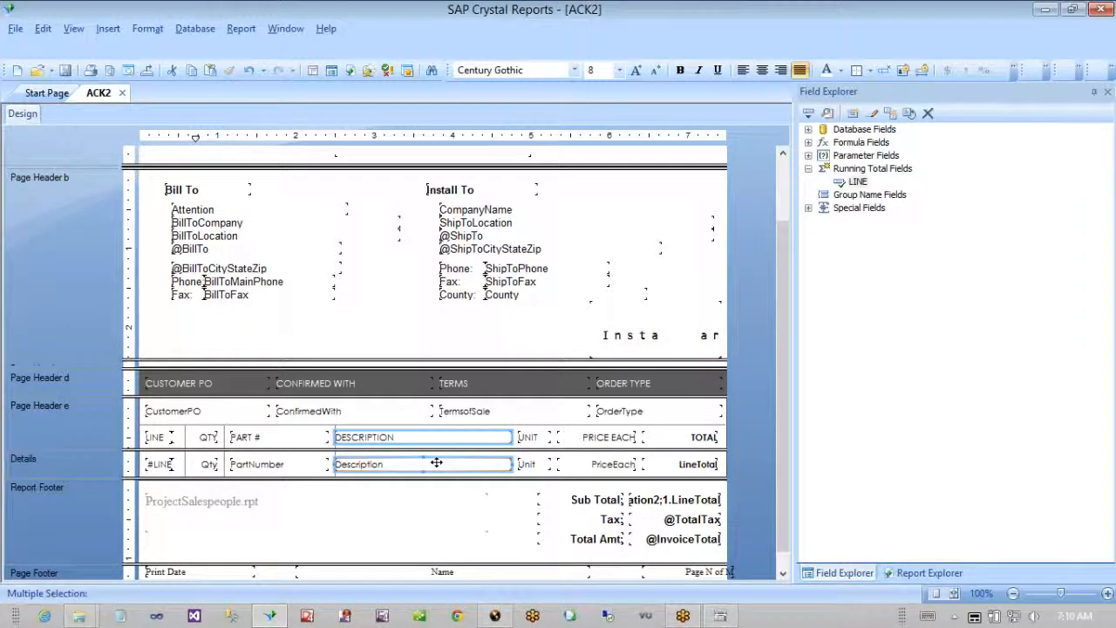
left_click_drag(439, 464, 436, 462)
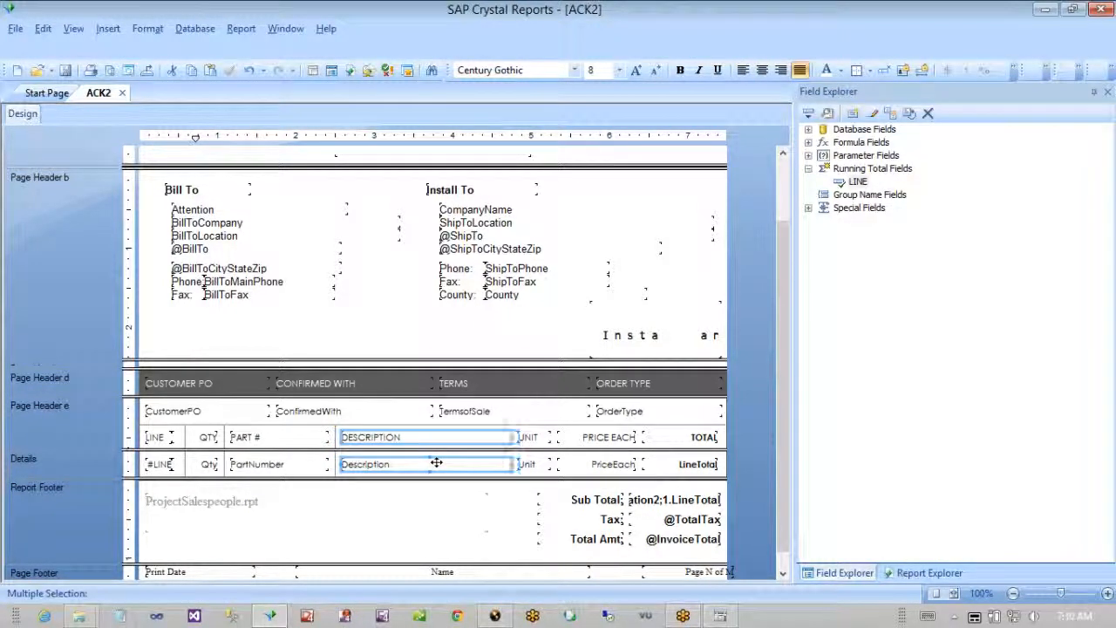
- Paste a vertical divider line between DESCRIPTION and UNIT and shift the UNIT heading and Unit field slightly right of it
right_click(518, 445)
left_click(523, 426)
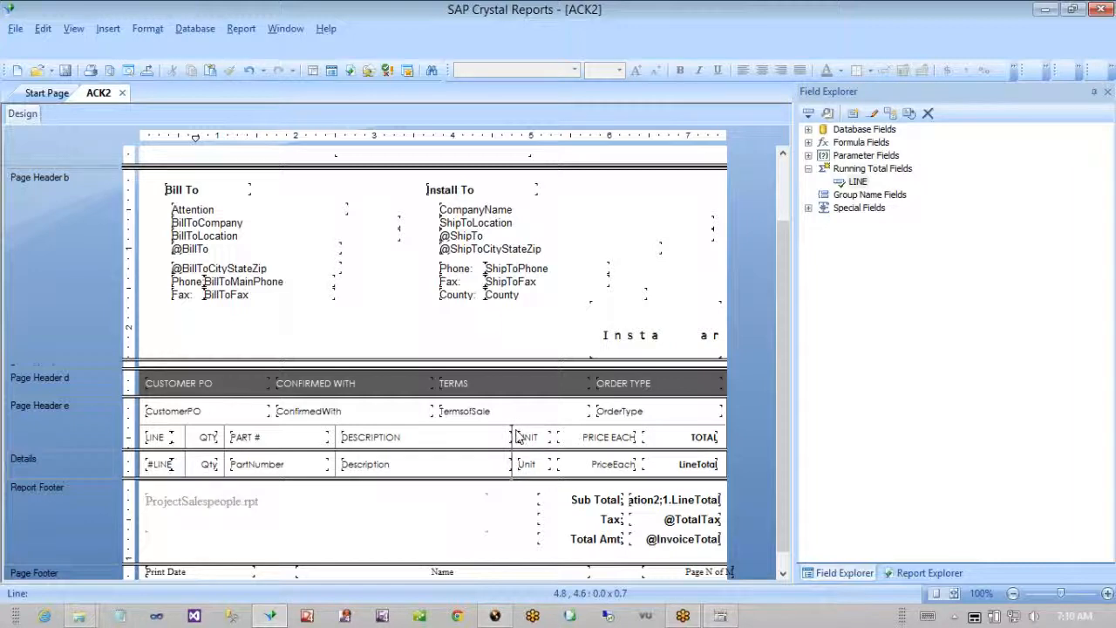
left_click(519, 436)
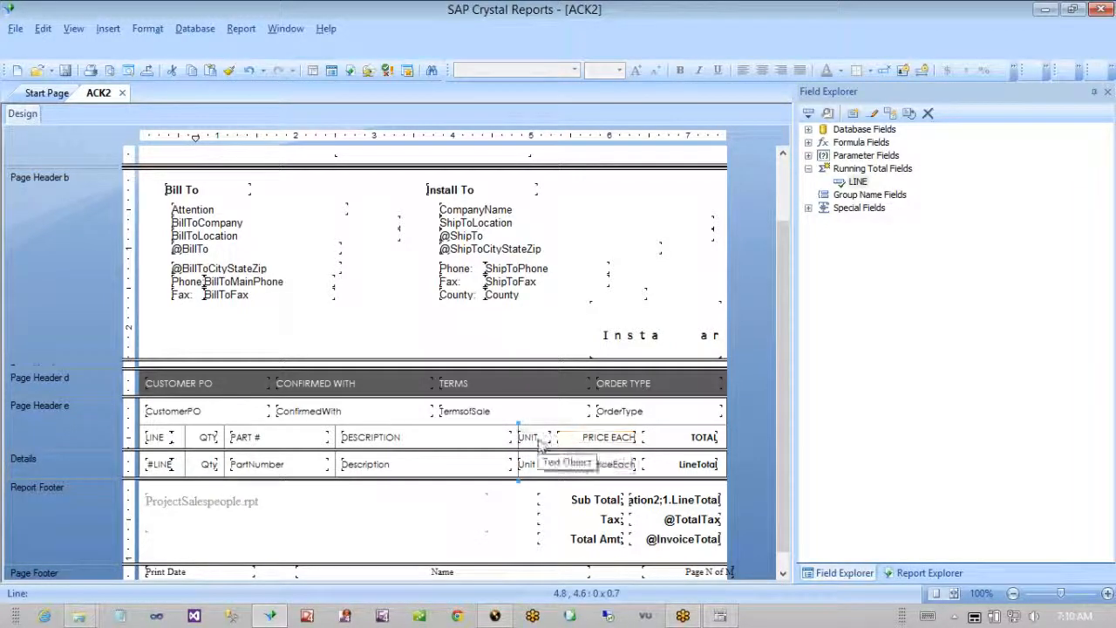
left_click(528, 437)
left_click(529, 463, "ctrl")
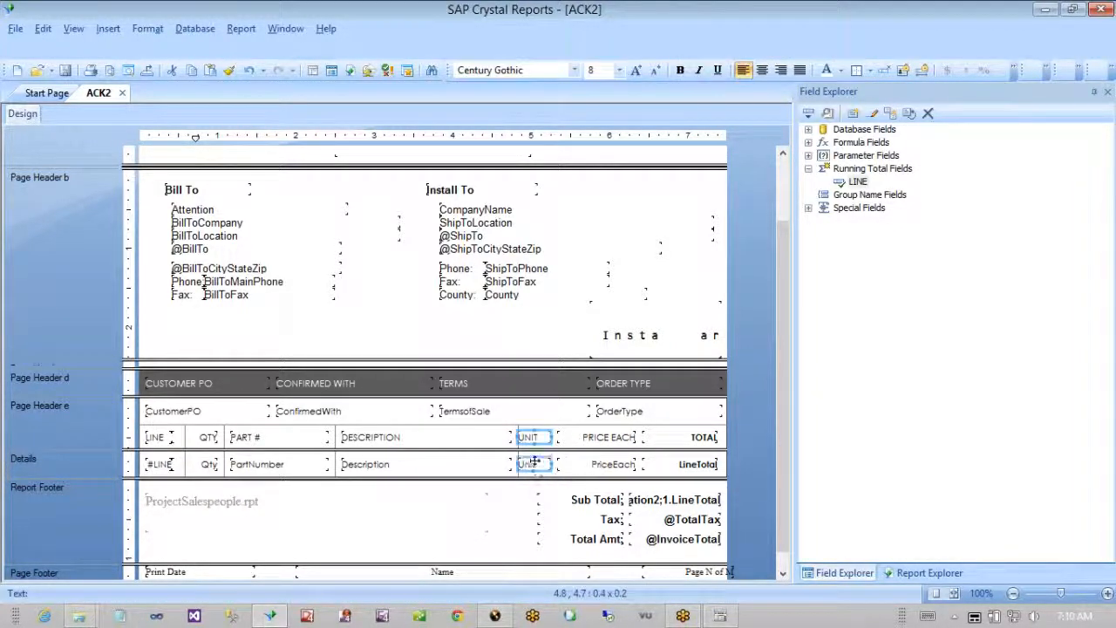
key("Right")
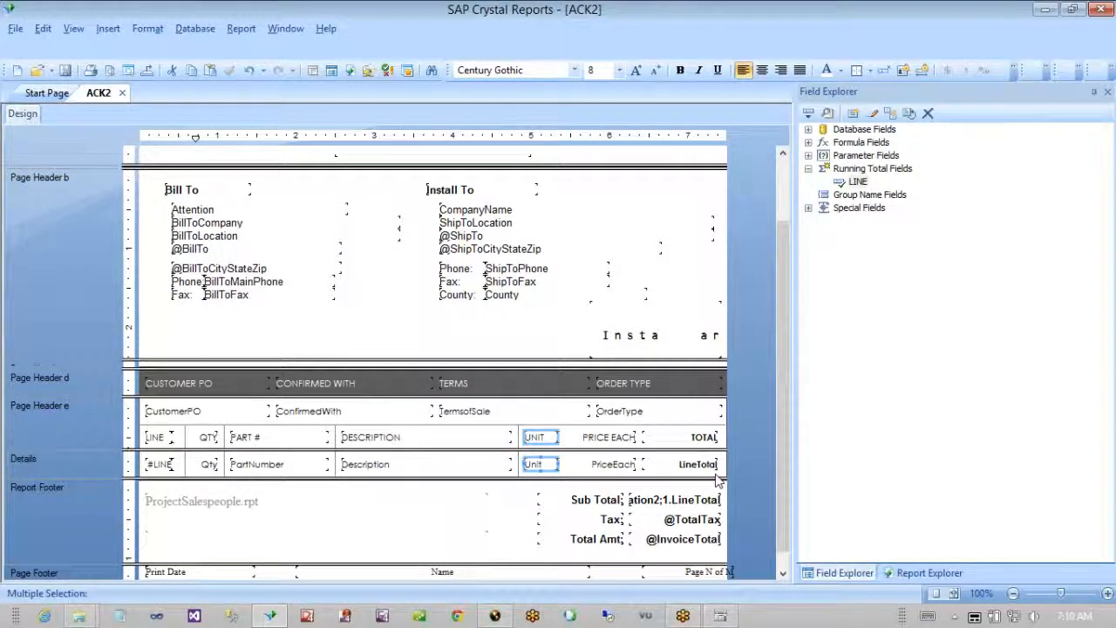
- Pull in the left edges of the PRICE EACH heading and PriceEach field and paste a vertical divider line between UNIT and PRICE EACH
left_click(572, 436)
left_click(572, 463, "ctrl")
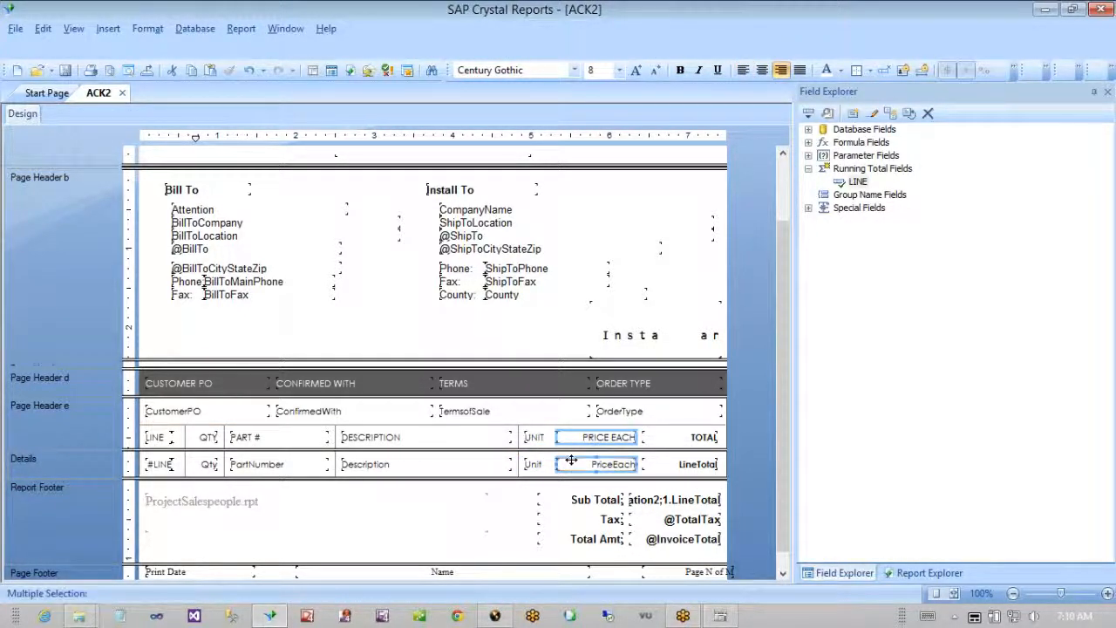
key("Right")
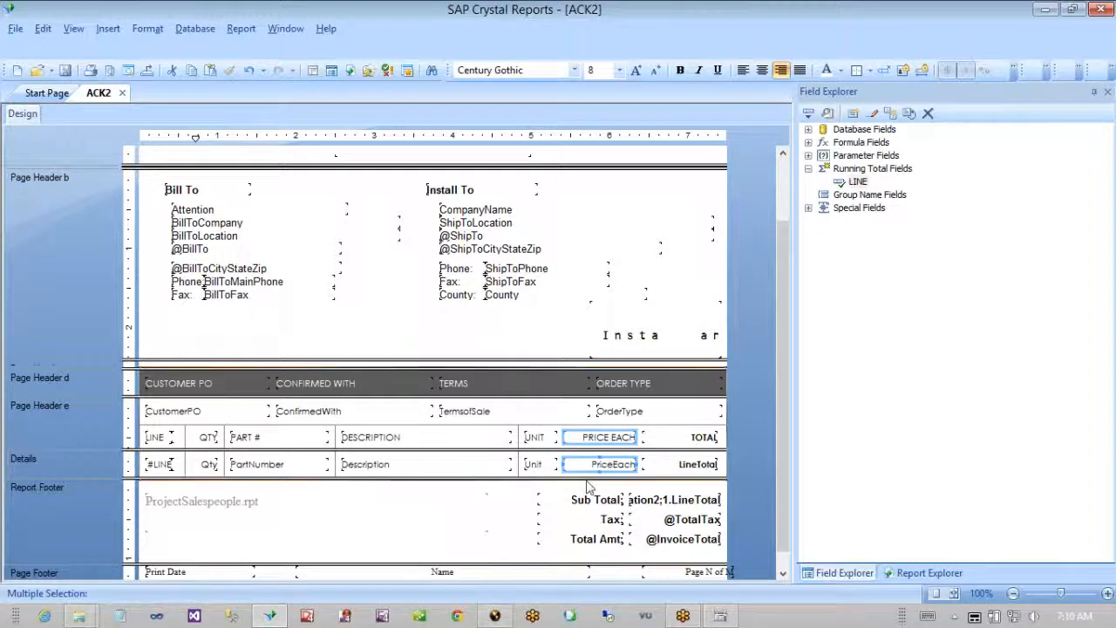
right_click(584, 477)
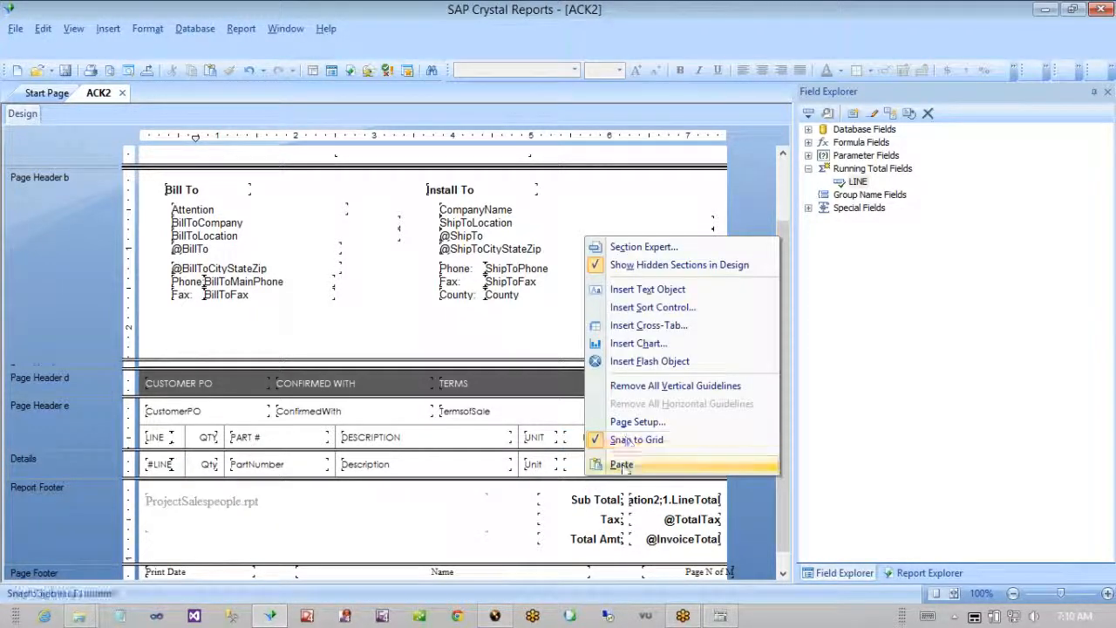
left_click(622, 464)
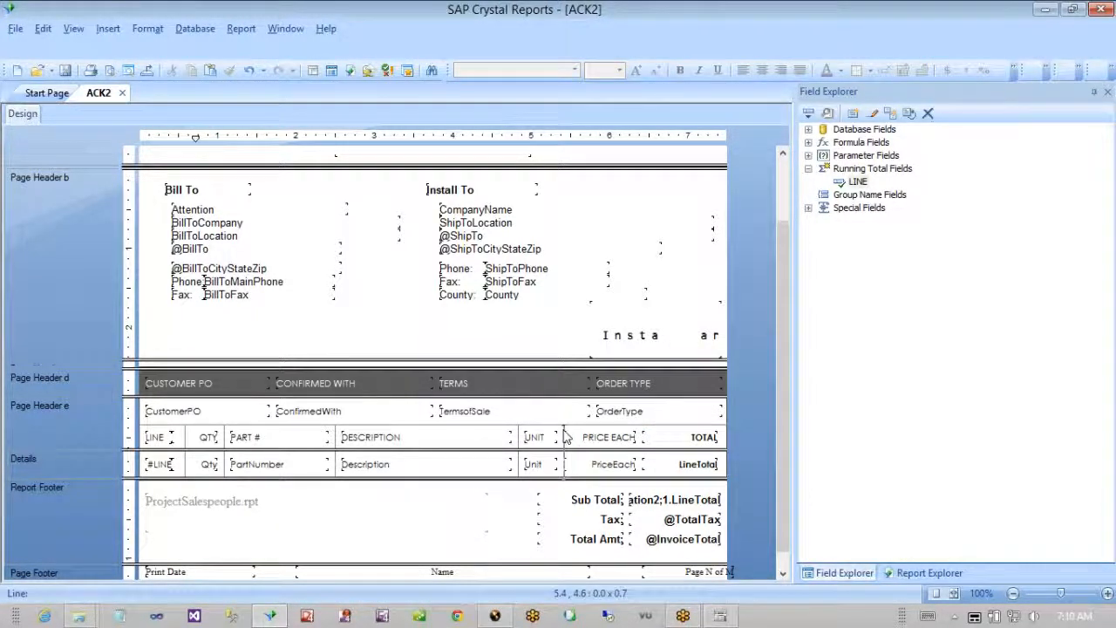
left_click(564, 428)
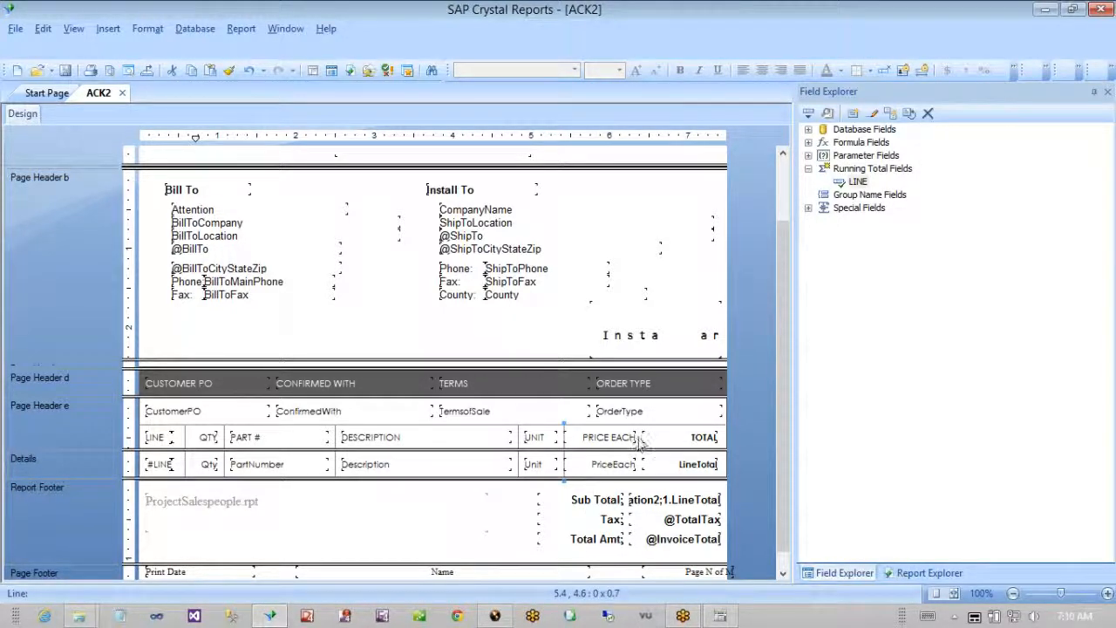
- Paste a vertical divider line between the PRICE EACH and TOTAL columns, spanning Page Header e and Details
right_click(640, 441)
left_click(646, 426)
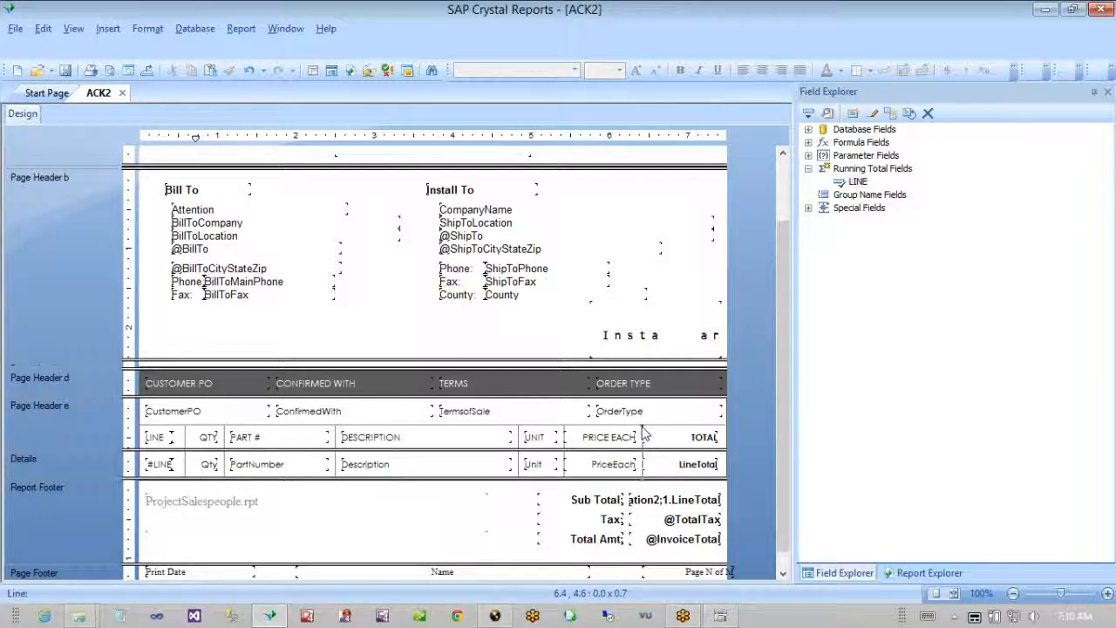
left_click(646, 433)
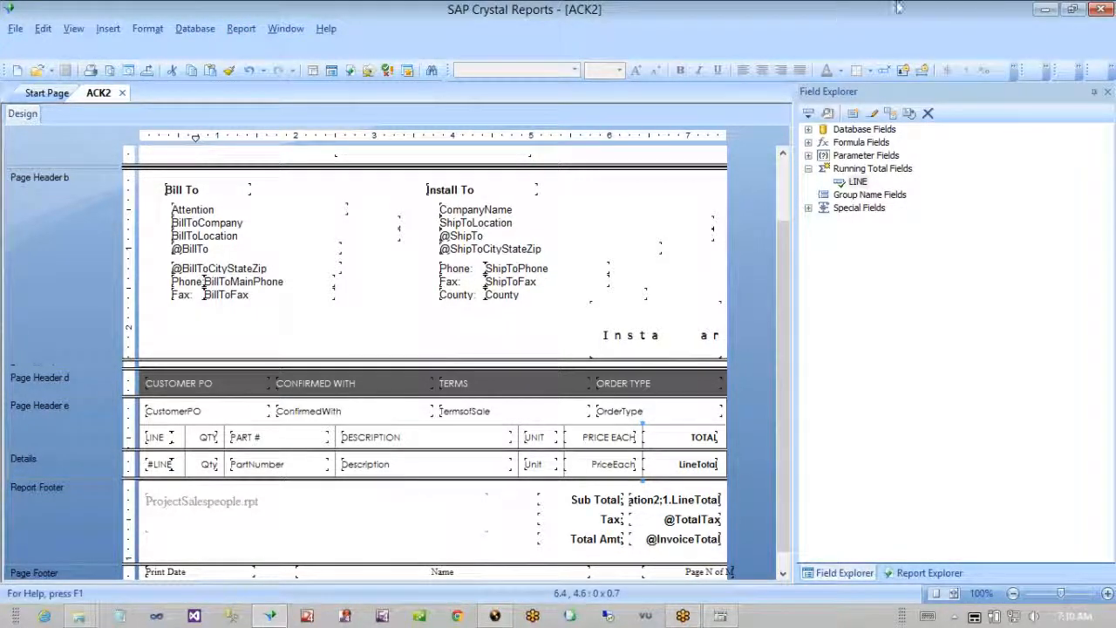
- Copy the ACK2 report from the desktop into the e-manage Reports folder, replacing the existing ACK2.rpt there
left_click(1045, 9)
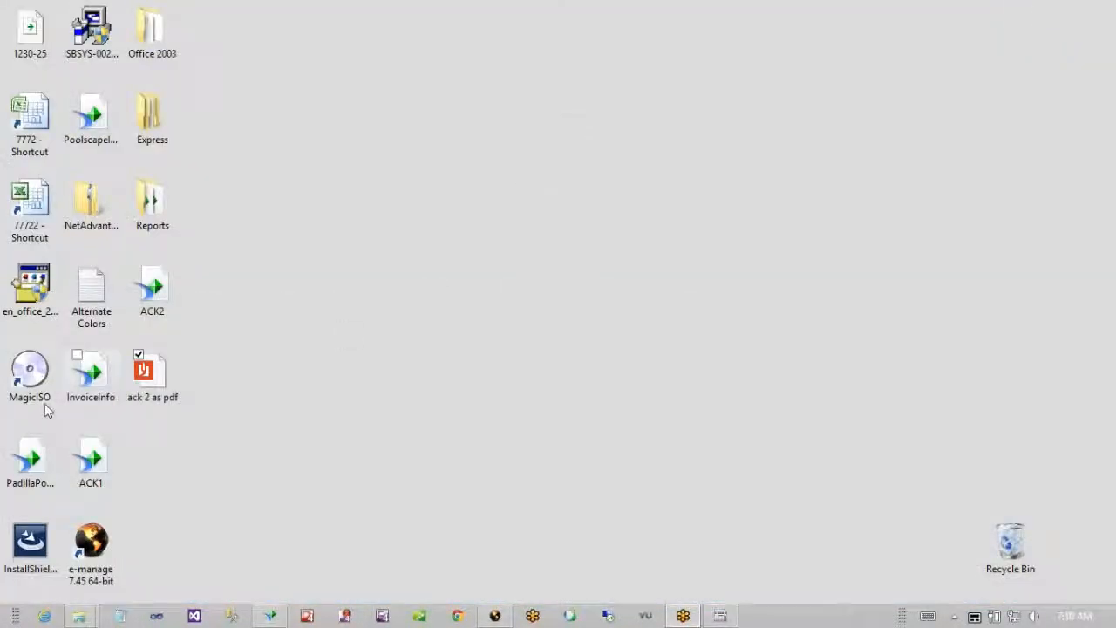
right_click(163, 301)
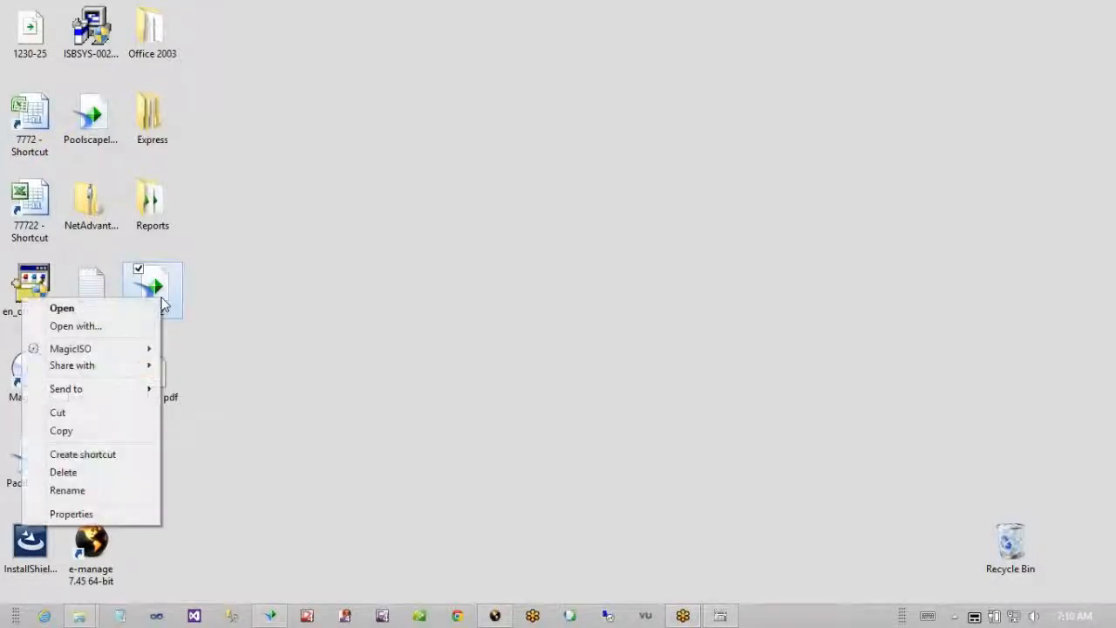
left_click(77, 428)
mouse_move(79, 616)
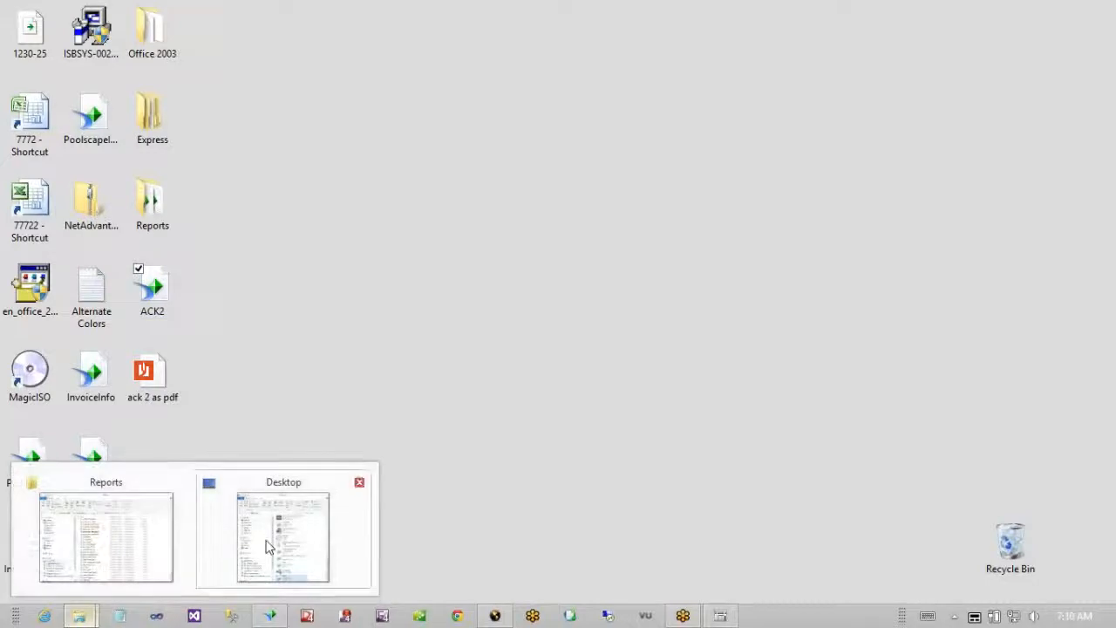
left_click(166, 550)
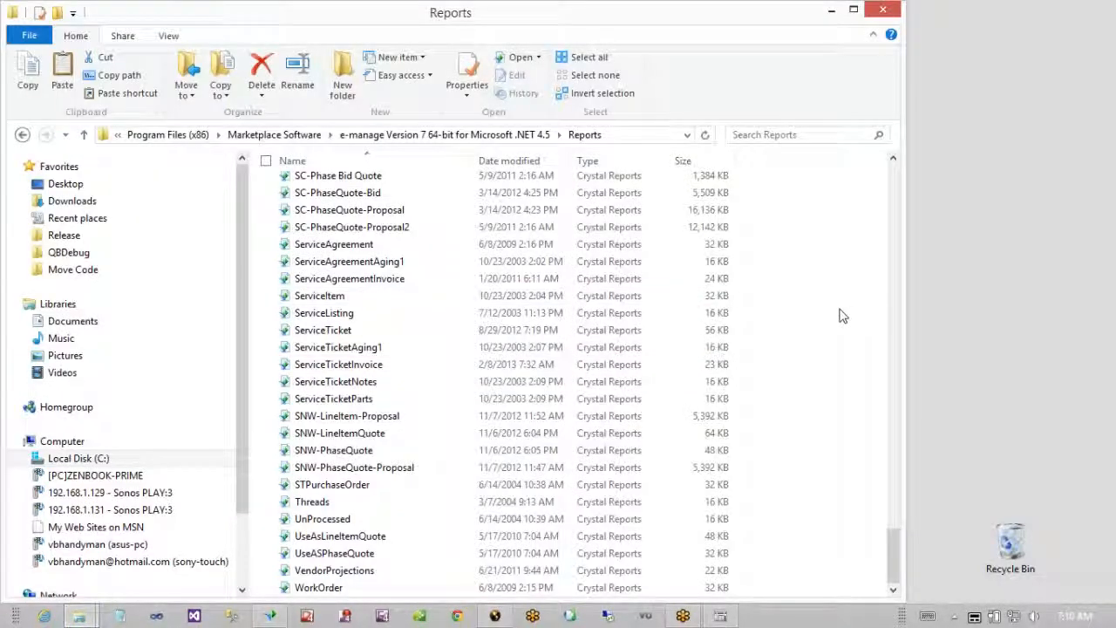
right_click(668, 309)
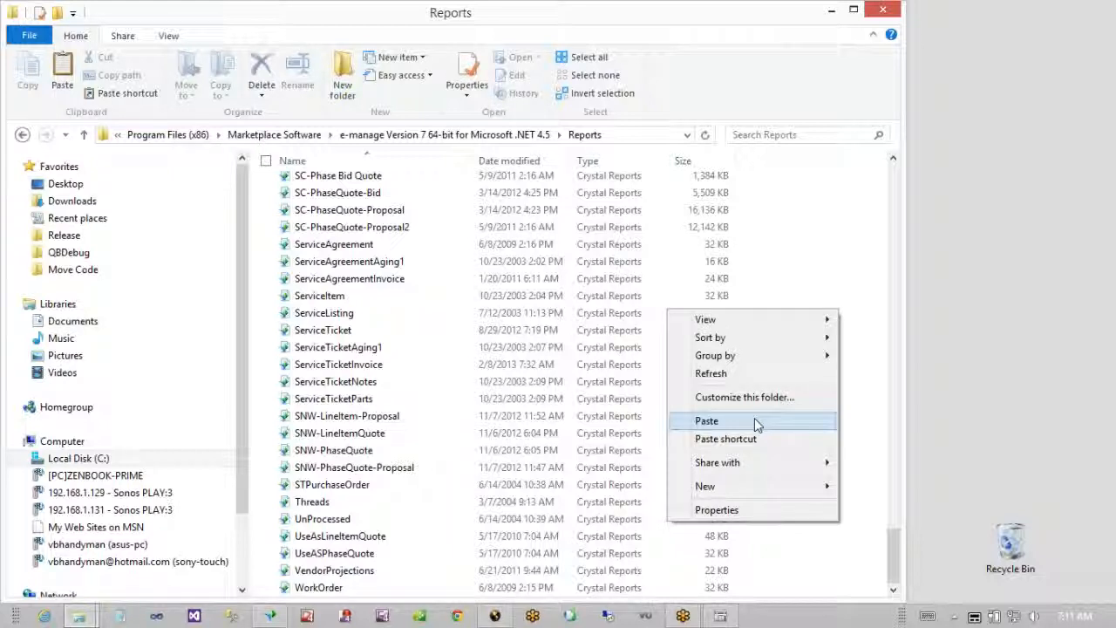
left_click(755, 419)
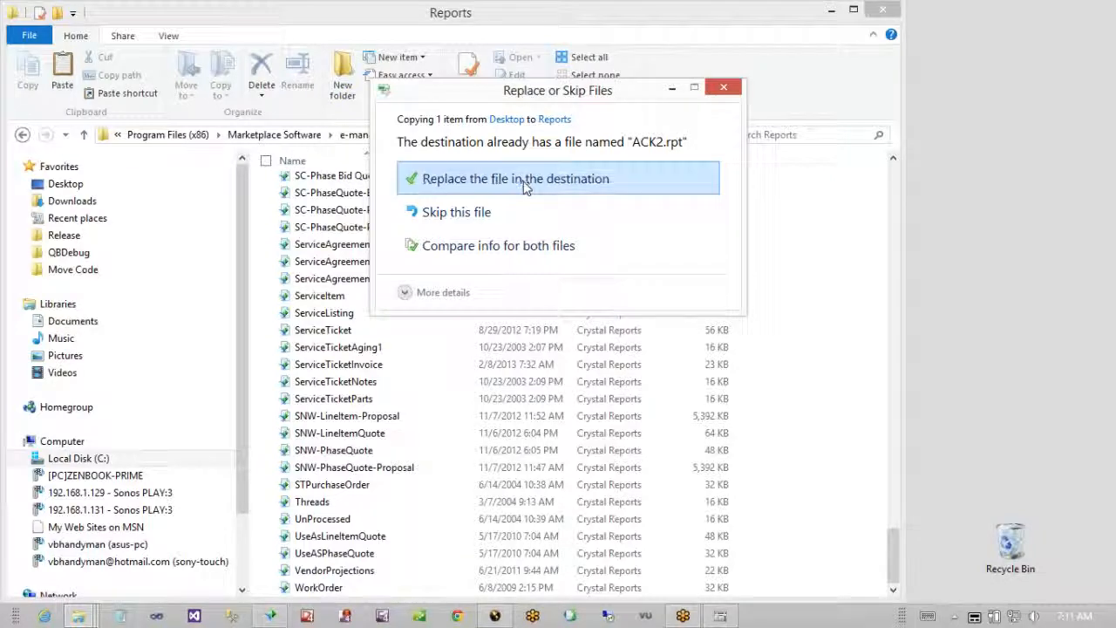
left_click(526, 187)
left_click(530, 202)
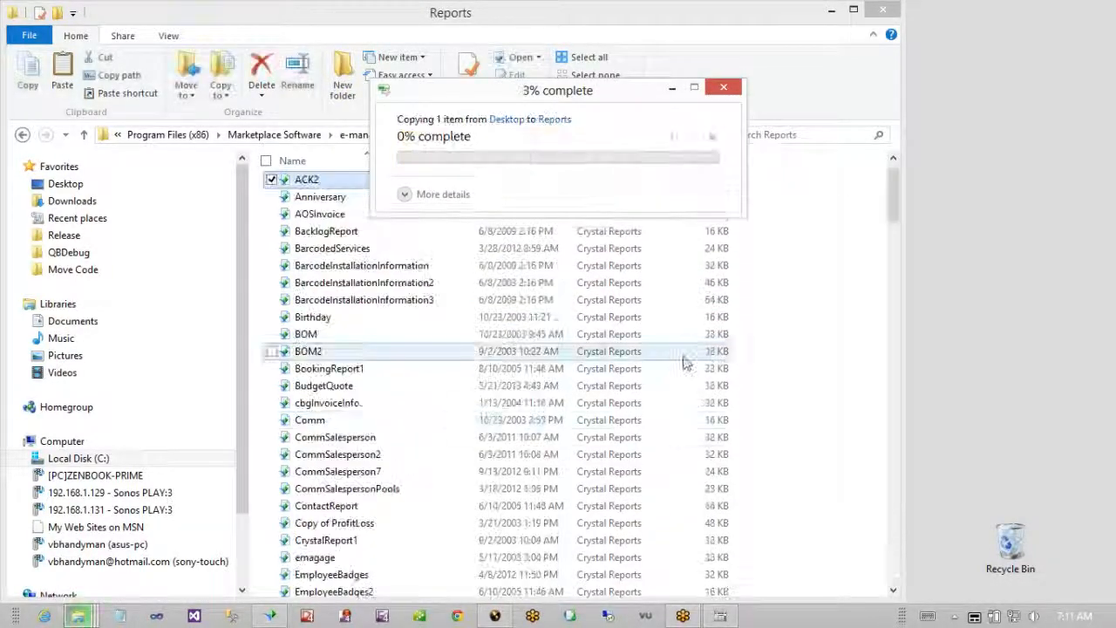
- Switch to e-manage and open the Order Entry module for the recent project 835, Dorsa
mouse_move(494, 616)
left_click(510, 523)
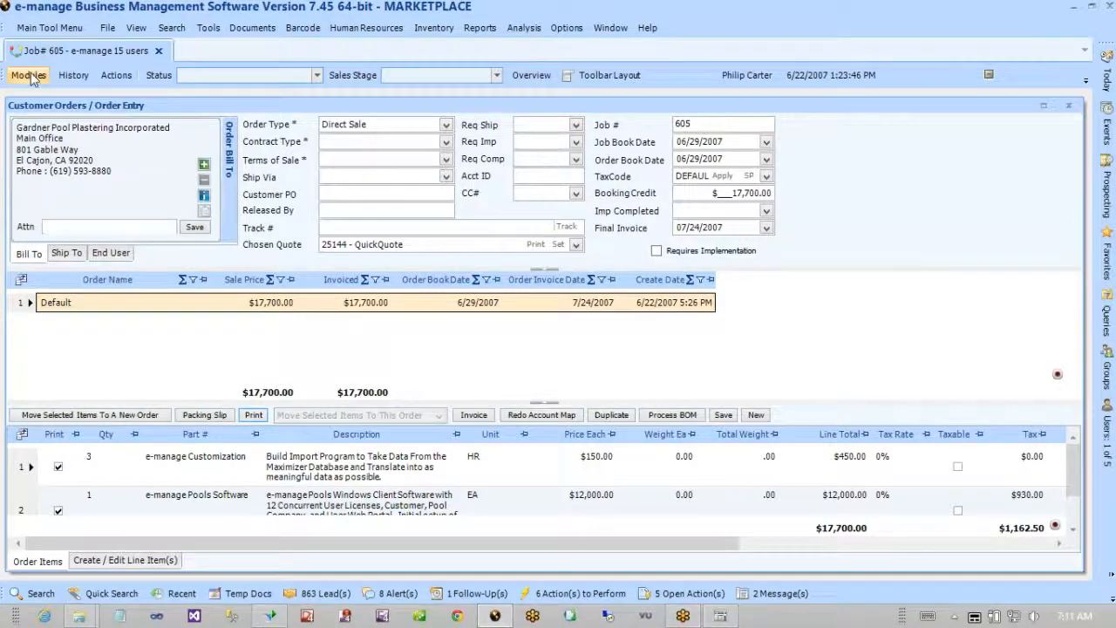
left_click(181, 595)
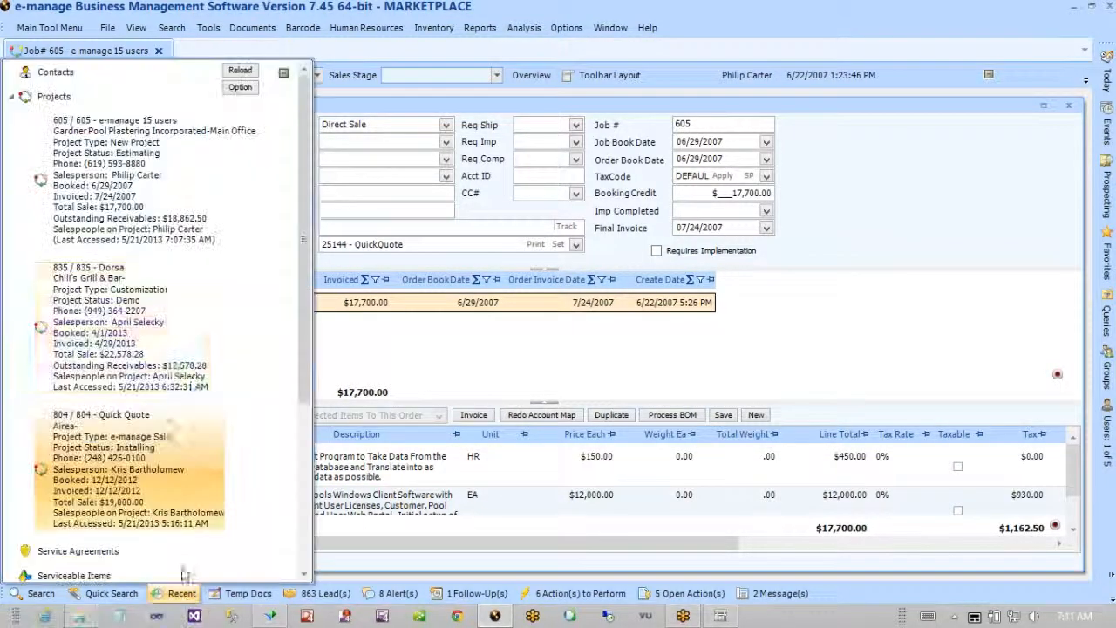
right_click(87, 307)
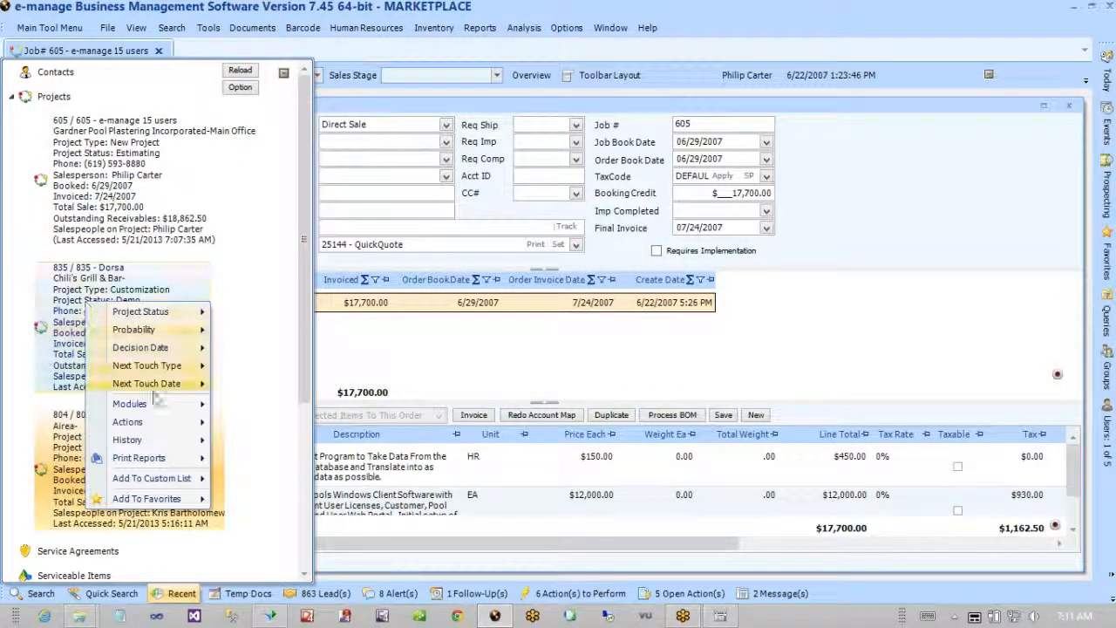
mouse_move(154, 402)
left_click(262, 427)
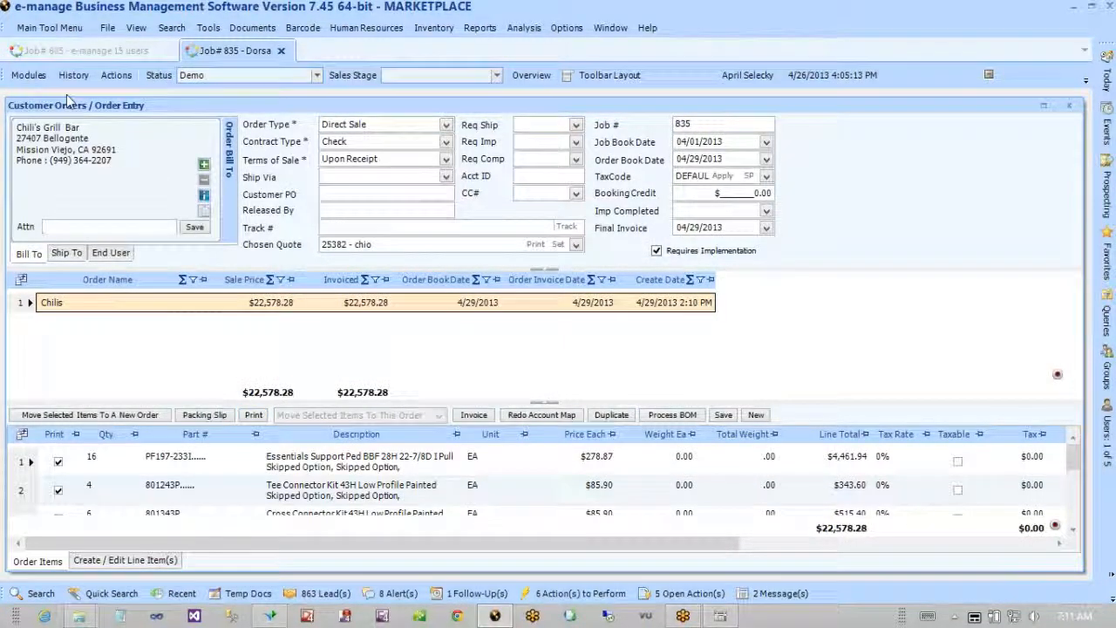
- Print the Chilis order from Order Entry using the ACK2.rpt replacement report
left_click(29, 75)
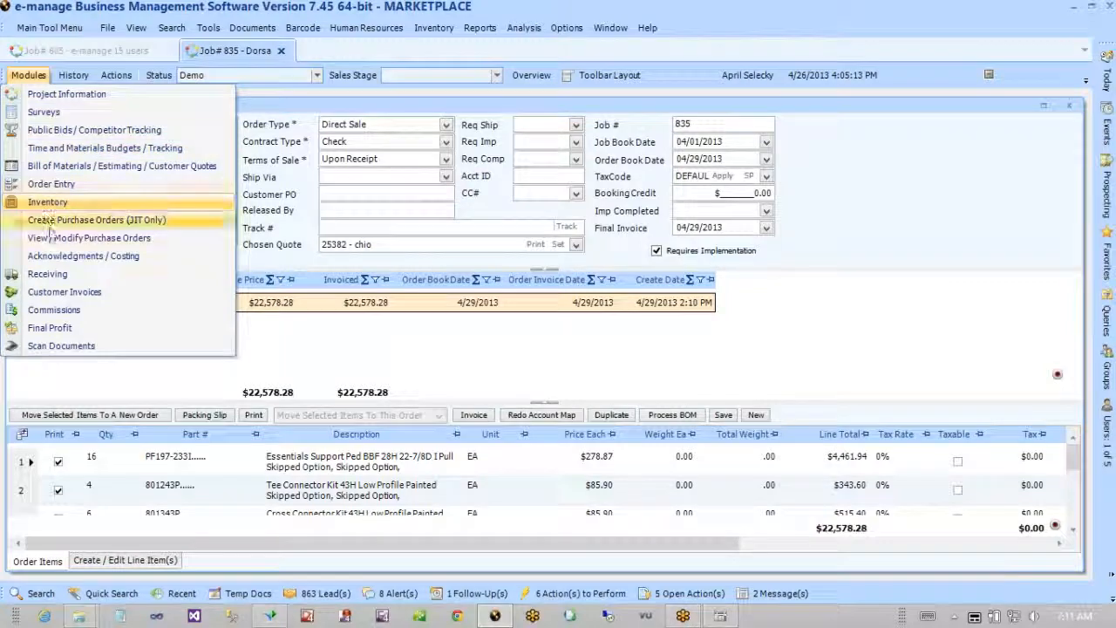
left_click(50, 184)
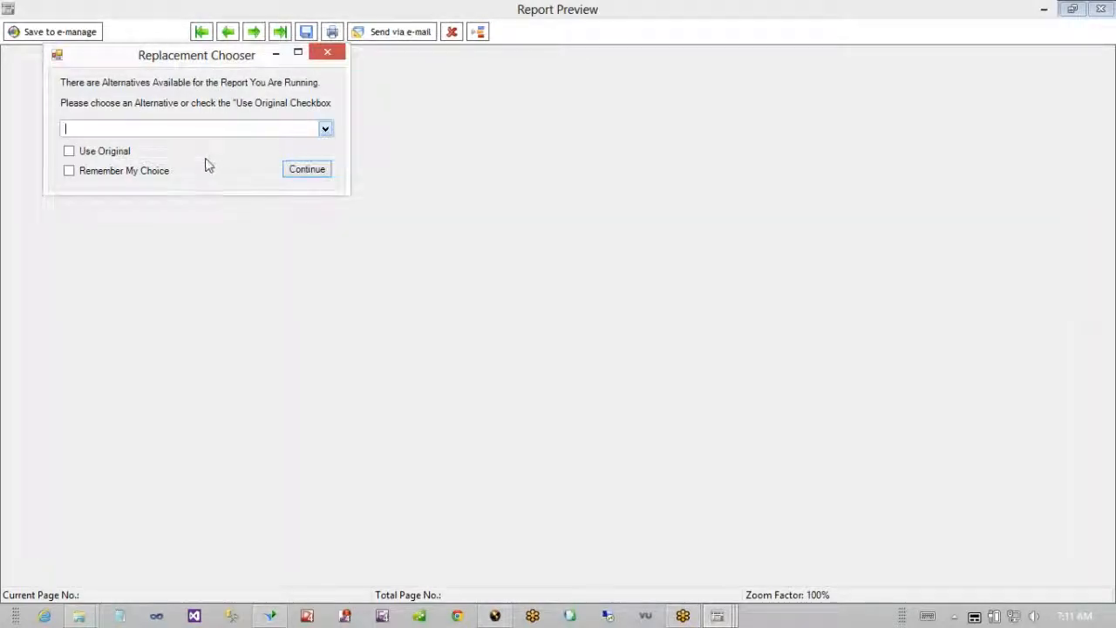
left_click(324, 129)
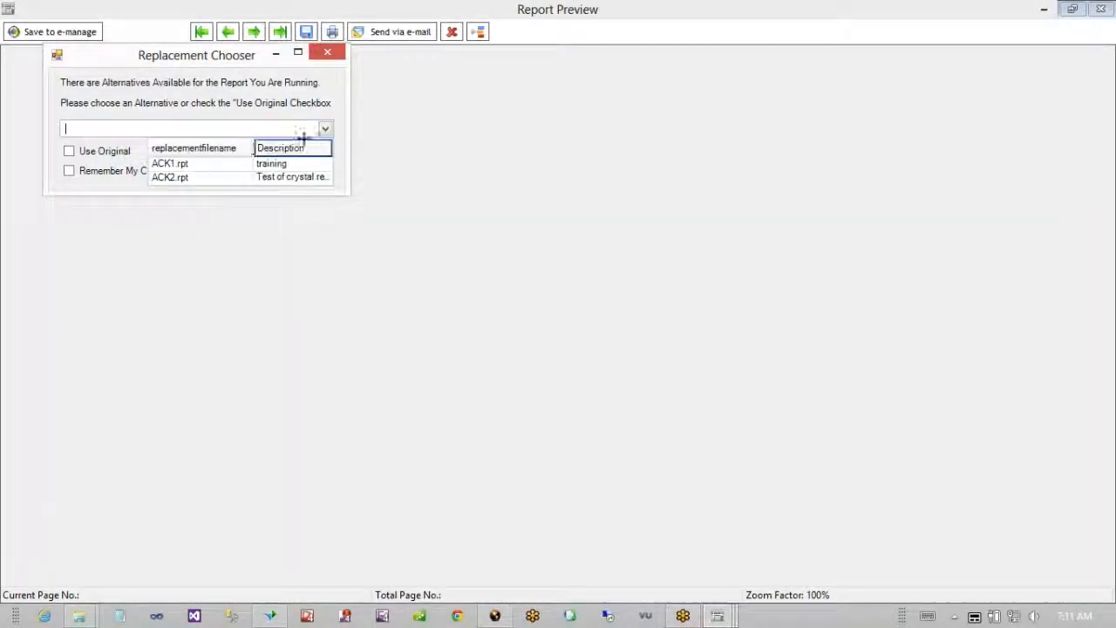
left_click(193, 176)
left_click(304, 171)
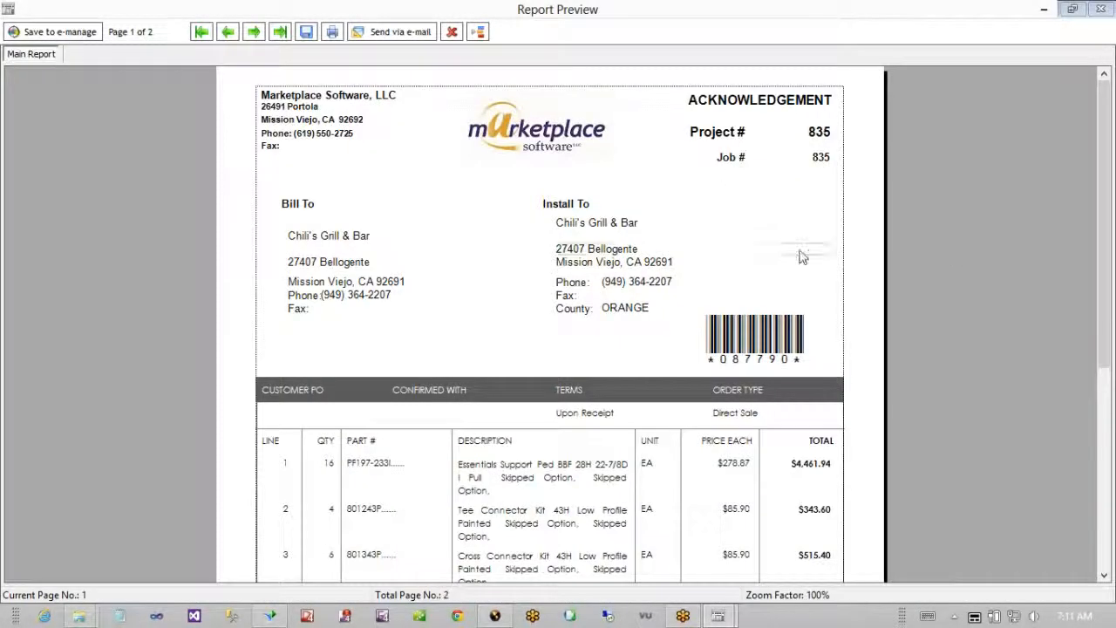
- Check the column divider lines through the acknowledgement's line items and close the report preview
left_click_drag(1101, 288, 1104, 488)
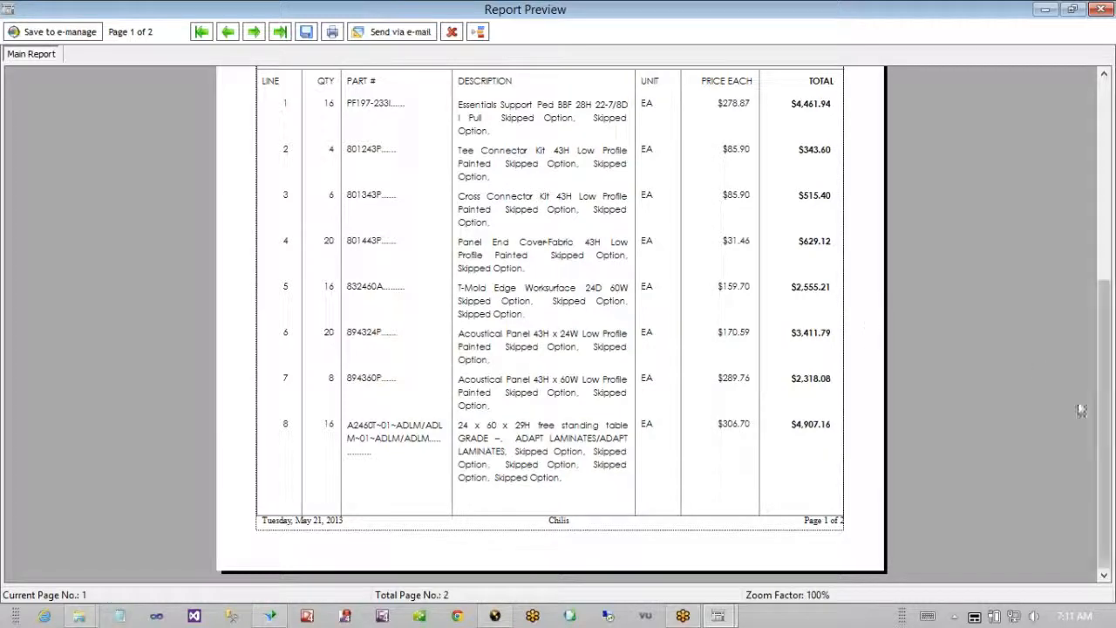
left_click_drag(1106, 436, 1105, 327)
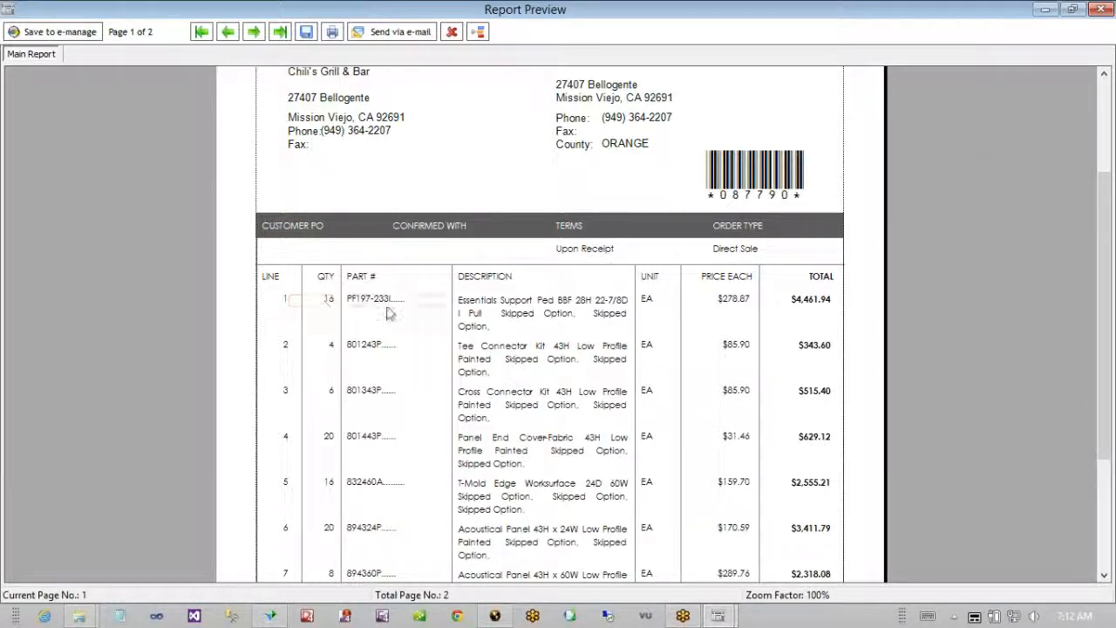
left_click(1089, 9)
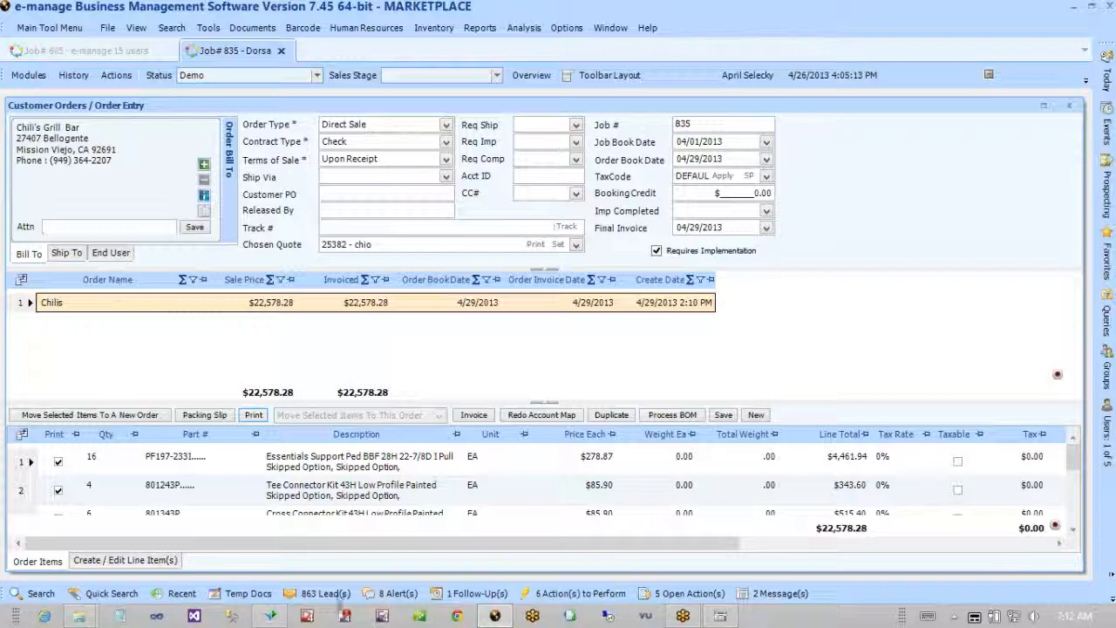
- Open the Alternate Colors text file from the desktop and copy its entire color formula
left_click(270, 615)
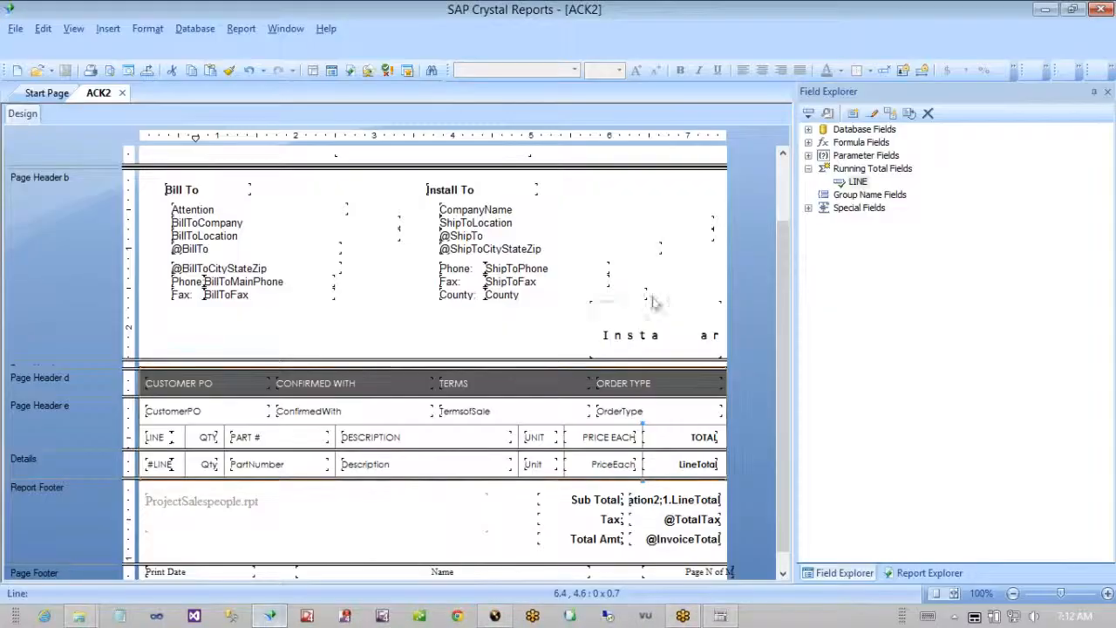
left_click(1046, 11)
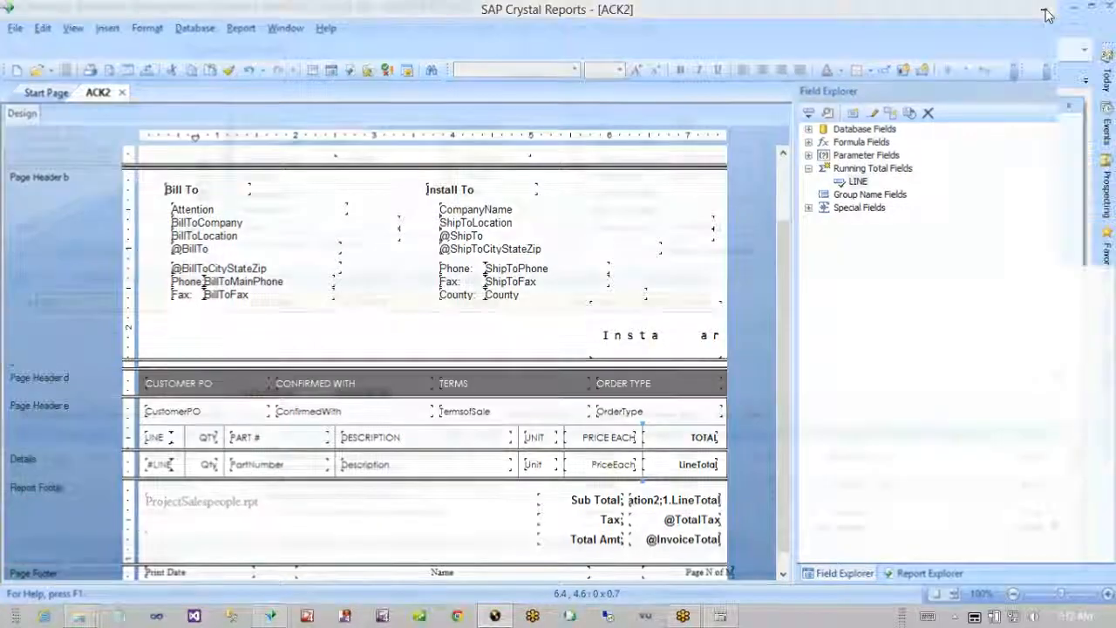
left_click(1053, 9)
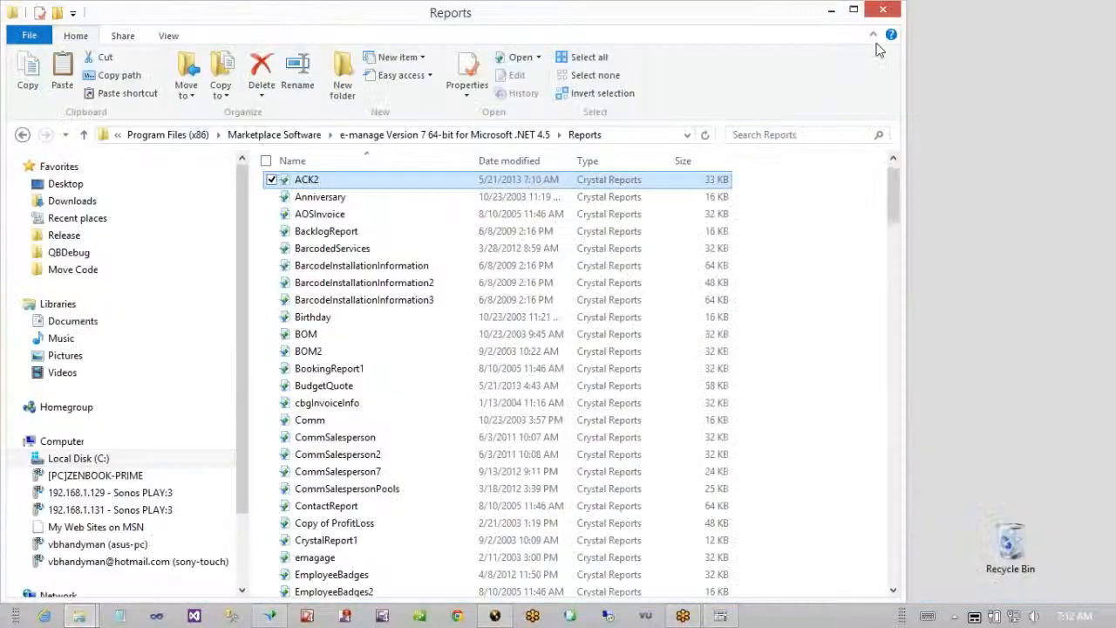
left_click(830, 10)
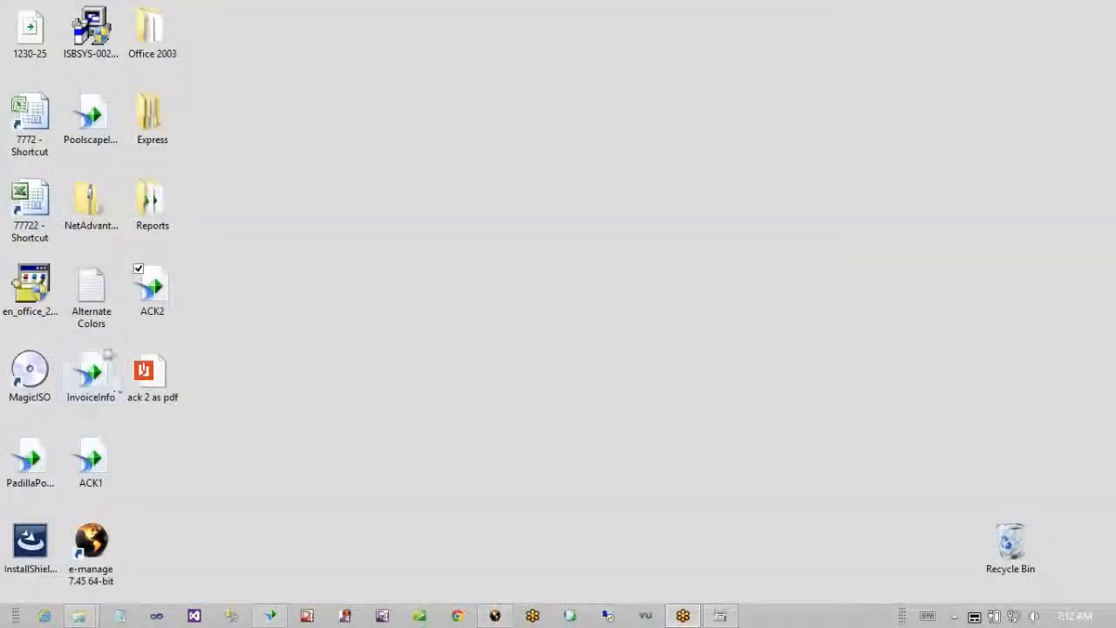
left_click(106, 324)
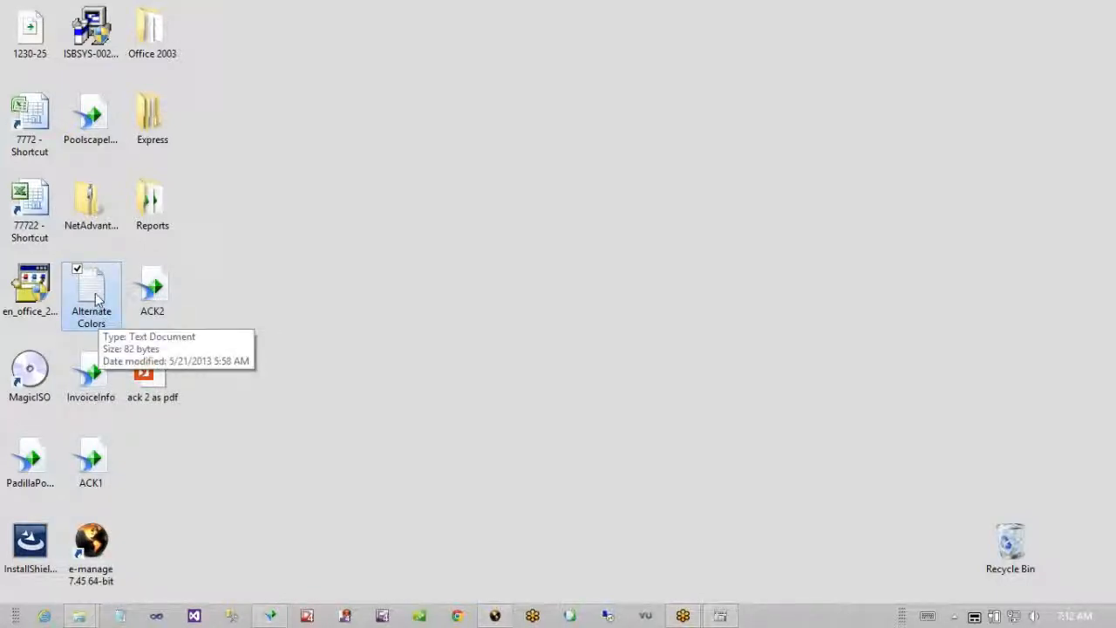
double_click(96, 299)
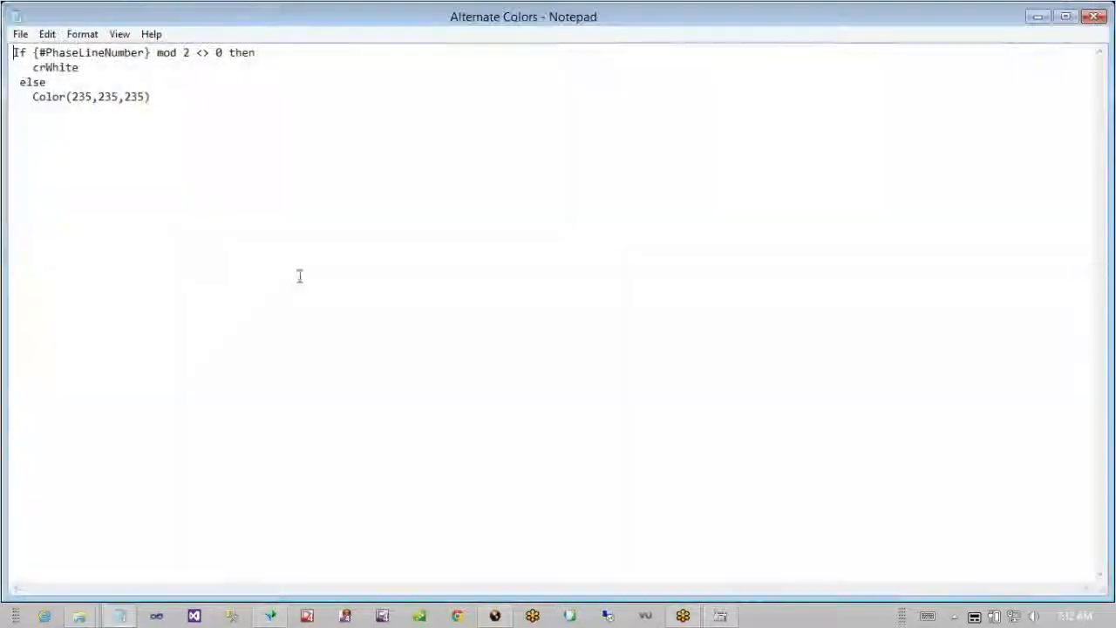
left_click_drag(165, 97, 10, 52)
key("ctrl+c")
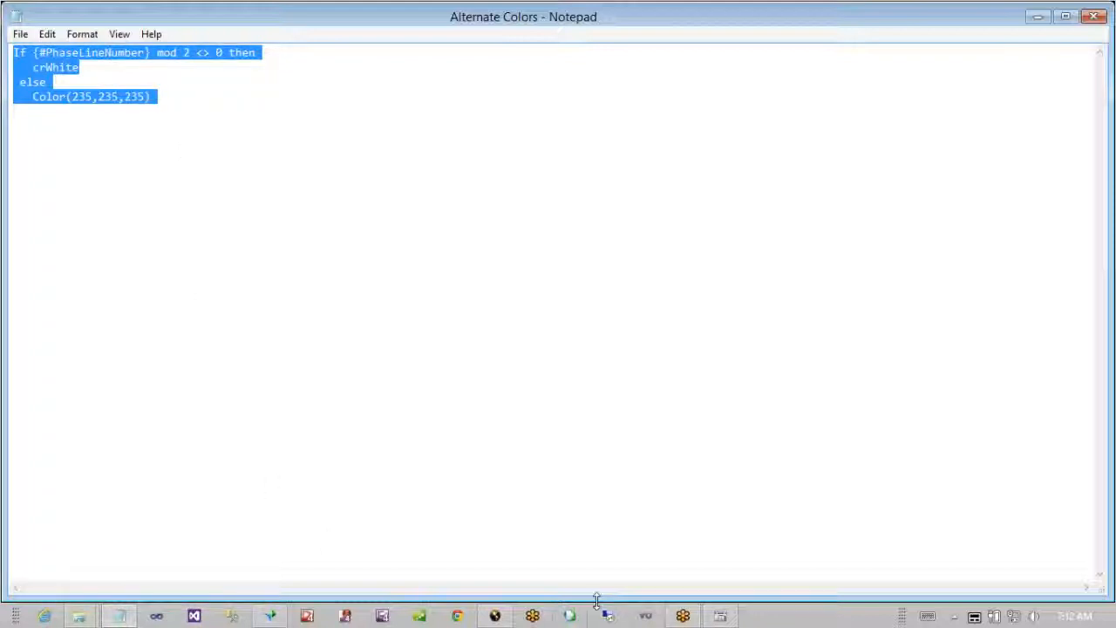
- In SAP Crystal Reports, open the Details section's background color formula and replace its default text with the copied alternate-color formula
left_click(272, 616)
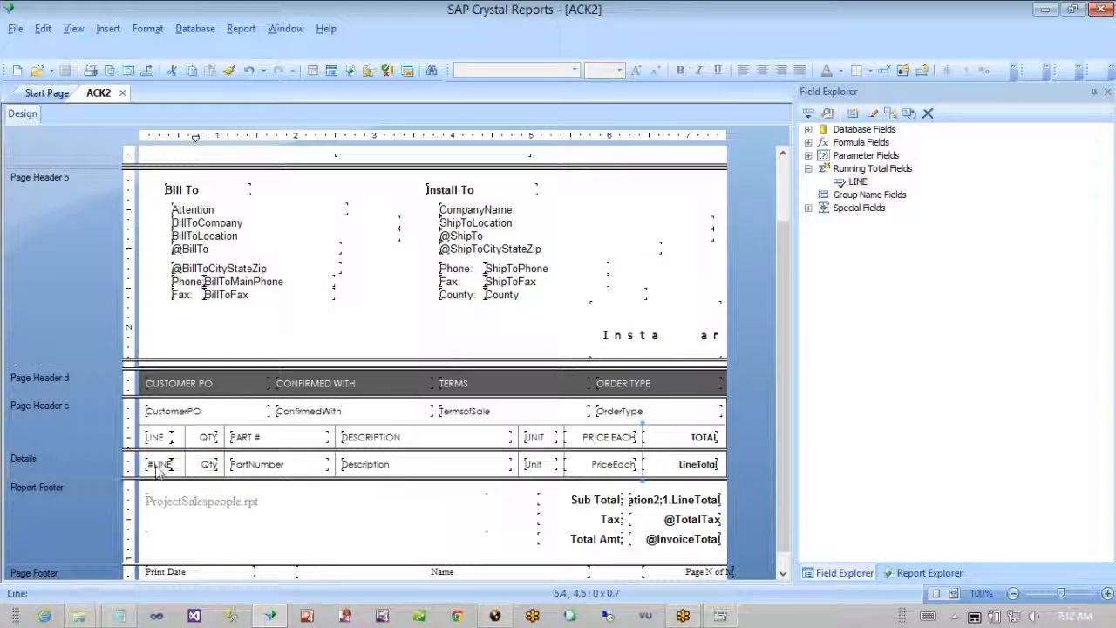
left_click_drag(157, 464, 261, 465)
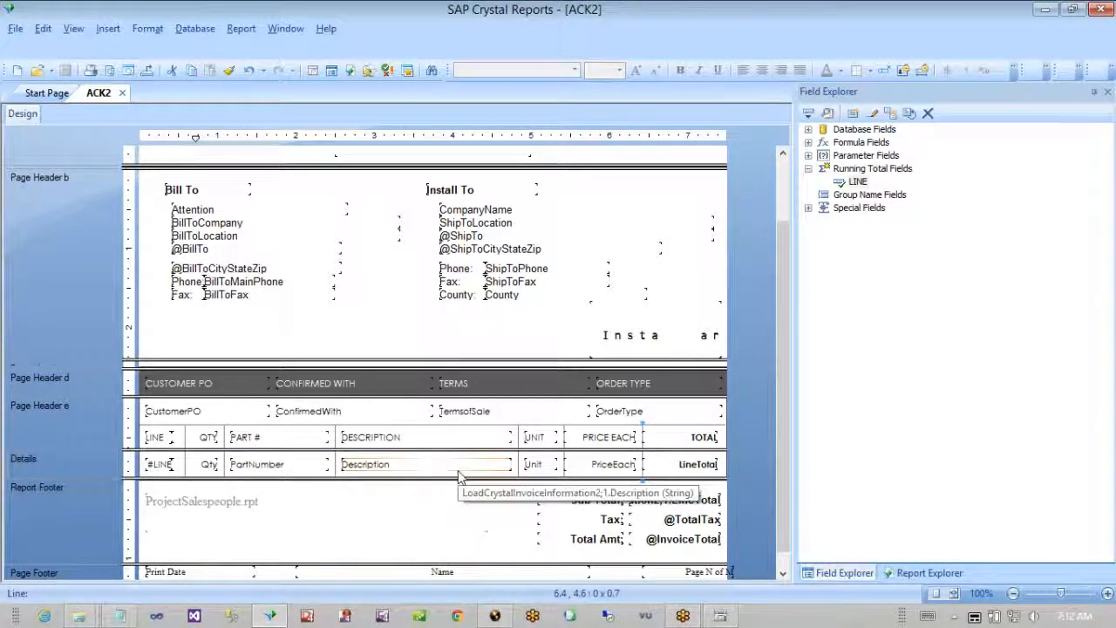
right_click(33, 459)
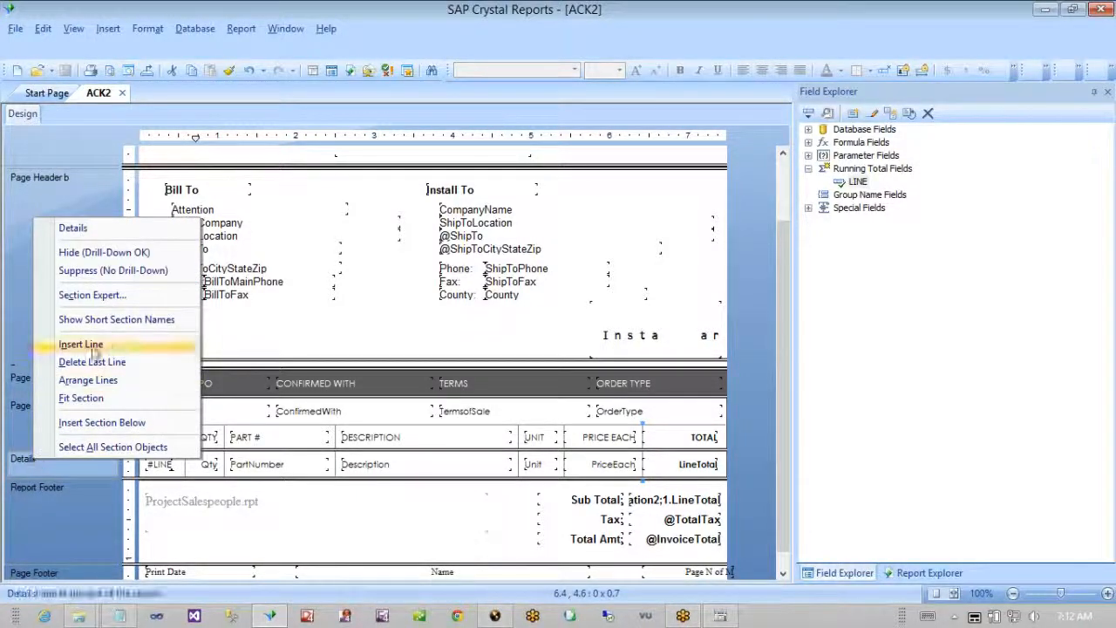
left_click(90, 296)
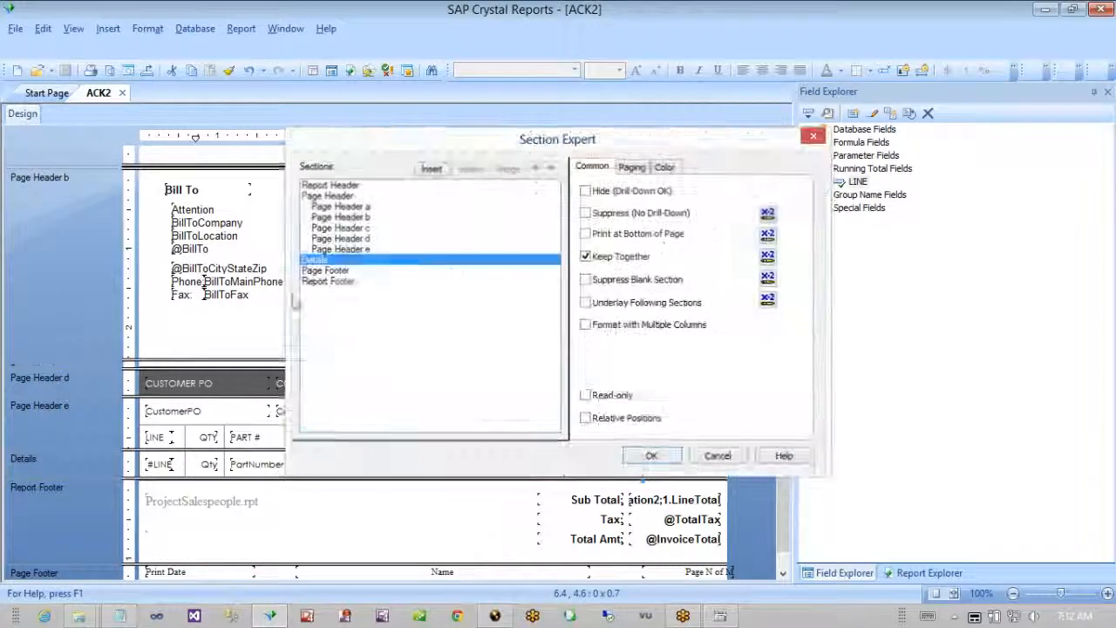
left_click(665, 168)
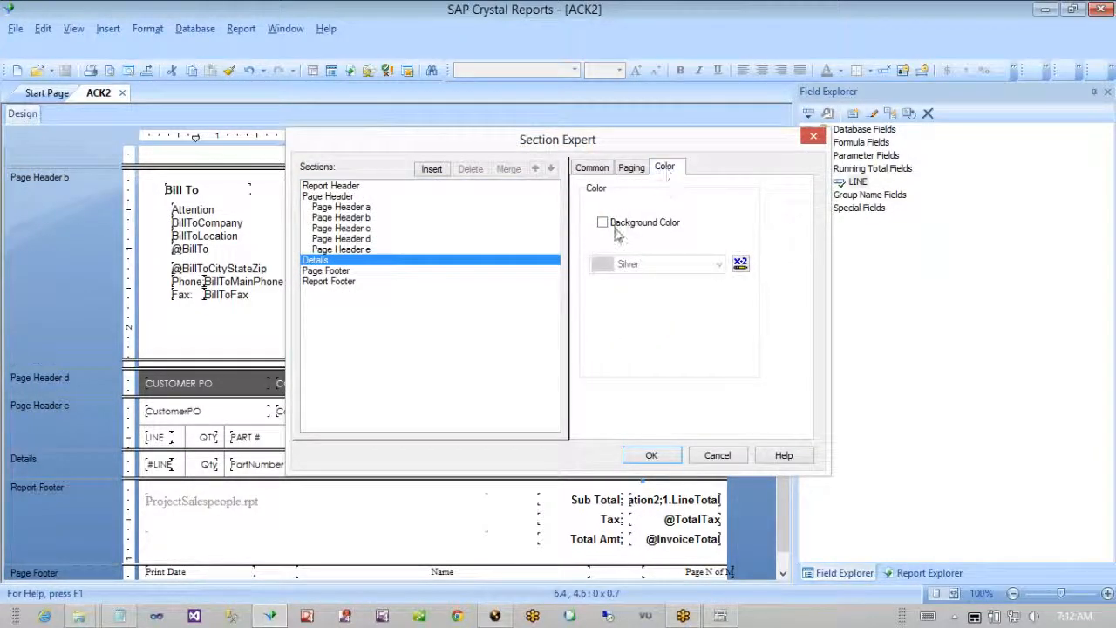
left_click(739, 265)
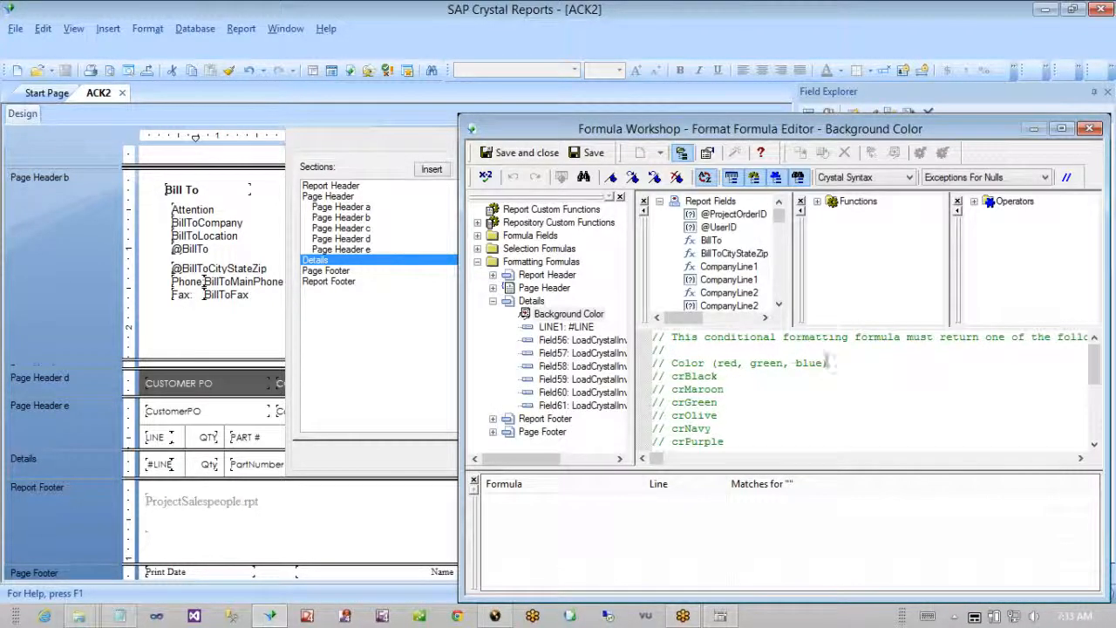
left_click_drag(656, 337, 870, 511)
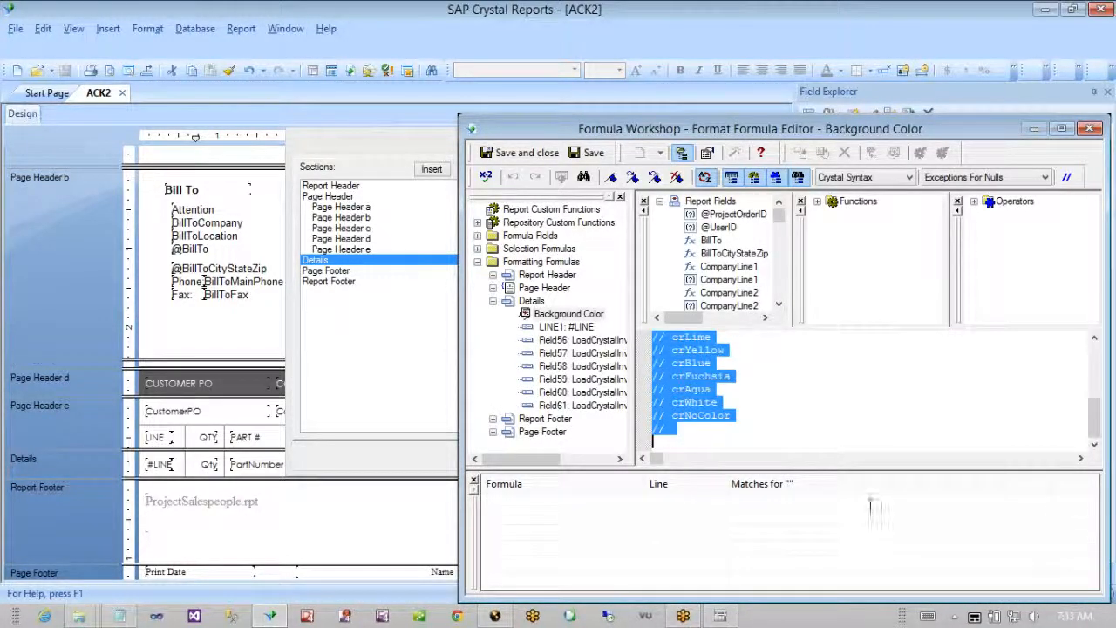
key("ctrl+v")
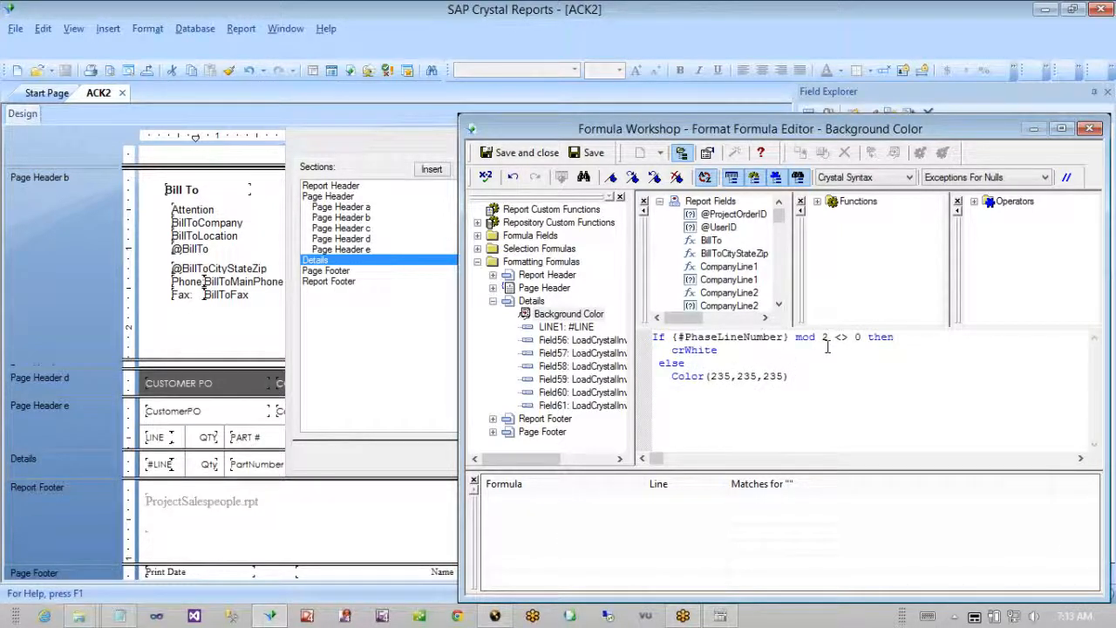
- Replace {#PhaseLineNumber} in the background color formula with the LINE running total field
left_click(681, 337)
left_click_drag(674, 337, 790, 337)
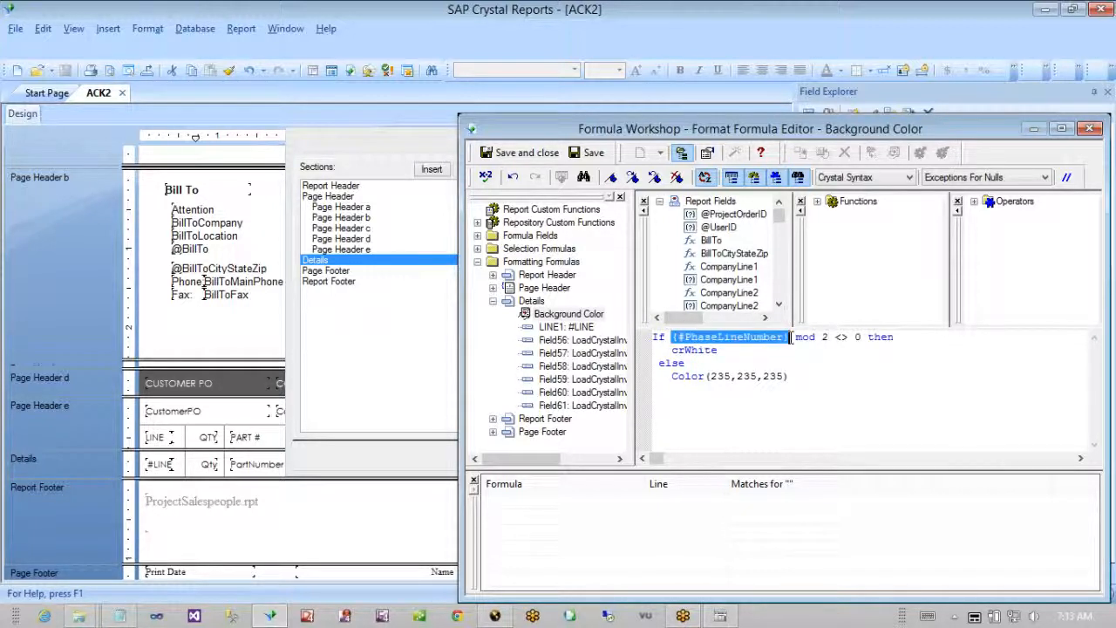
key("Delete")
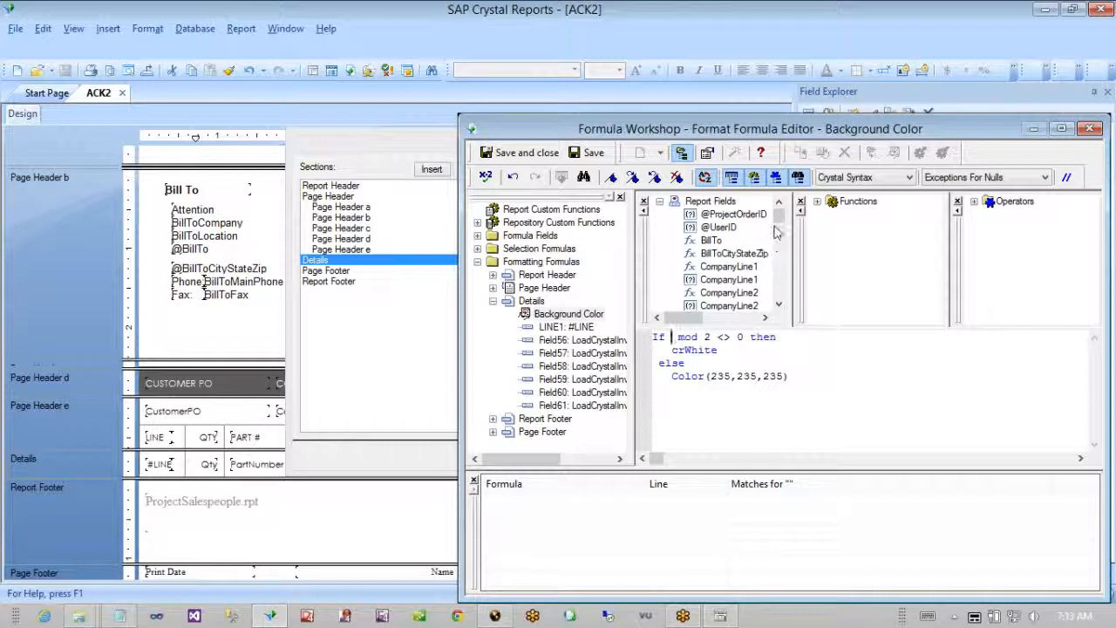
left_click_drag(780, 220, 778, 238)
left_click(711, 279)
double_click(710, 279)
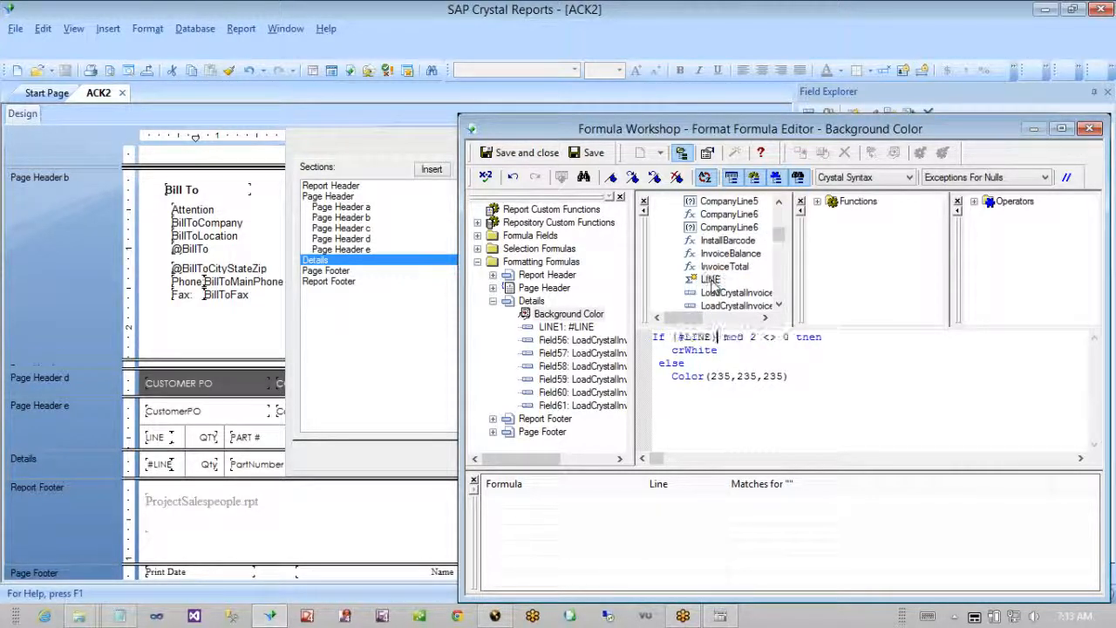
- Review the mod 2 condition and its two colors, save the background color formula and apply the section settings
left_click(717, 350)
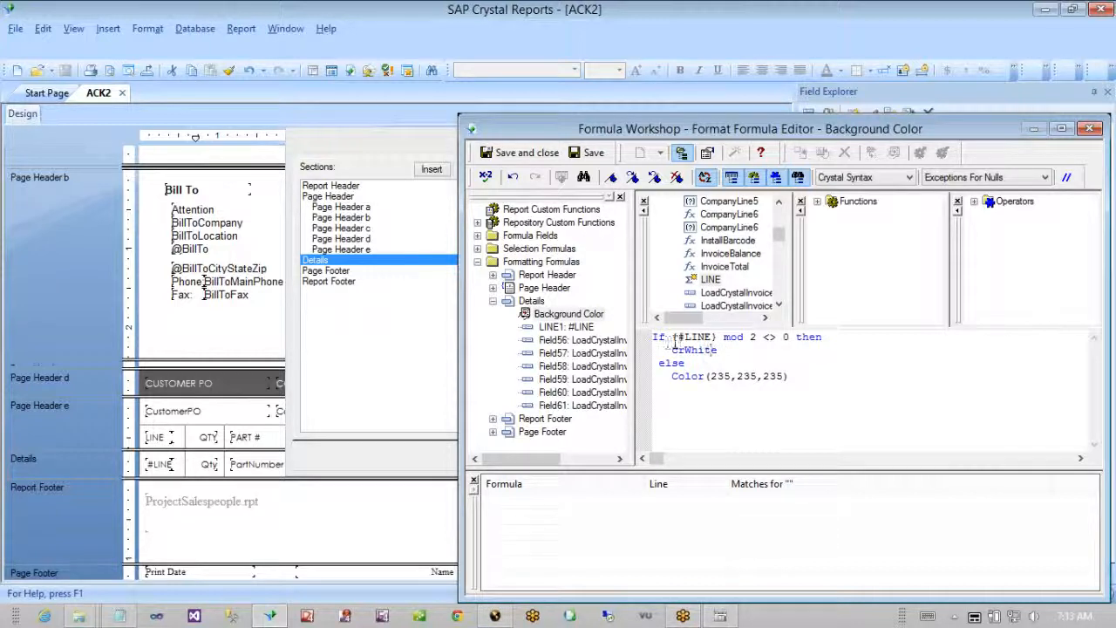
double_click(752, 338)
left_click_drag(668, 349, 798, 375)
left_click(798, 381)
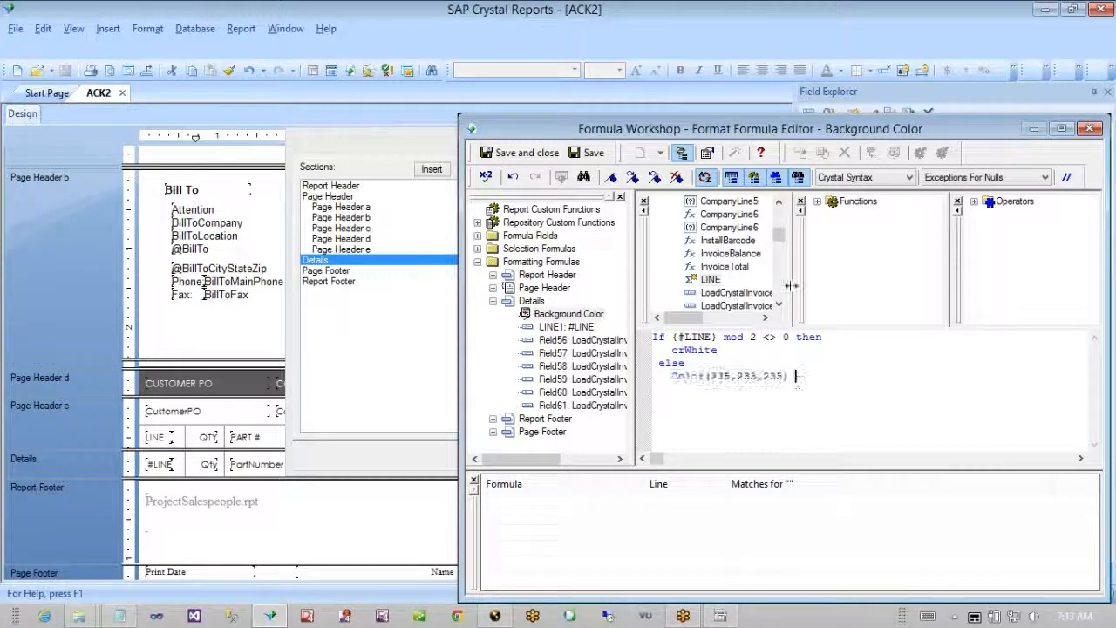
left_click(534, 152)
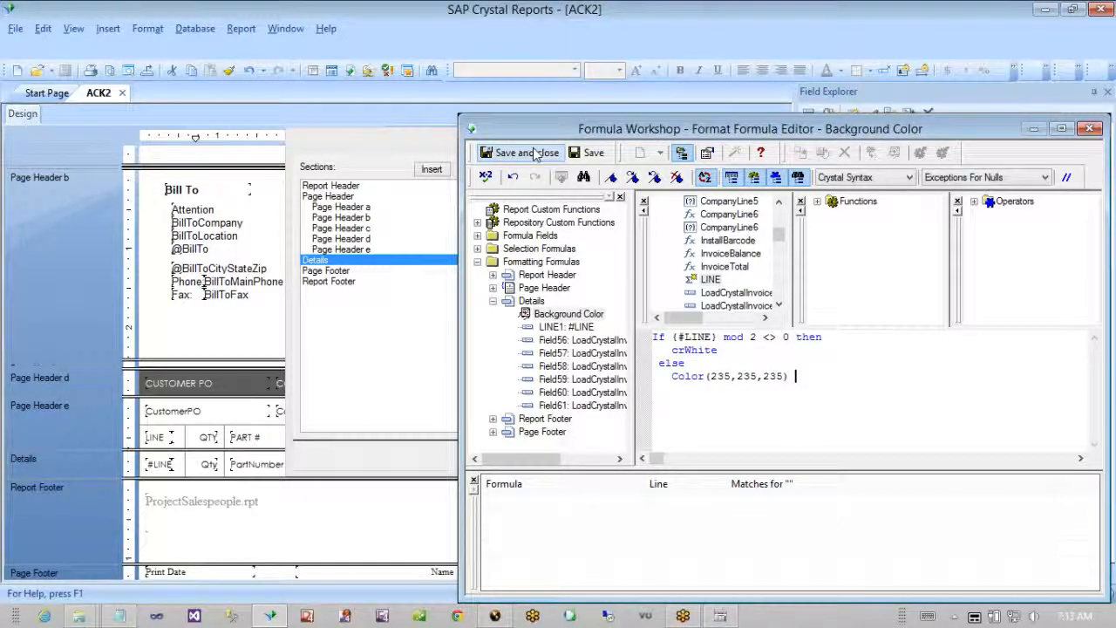
left_click(644, 456)
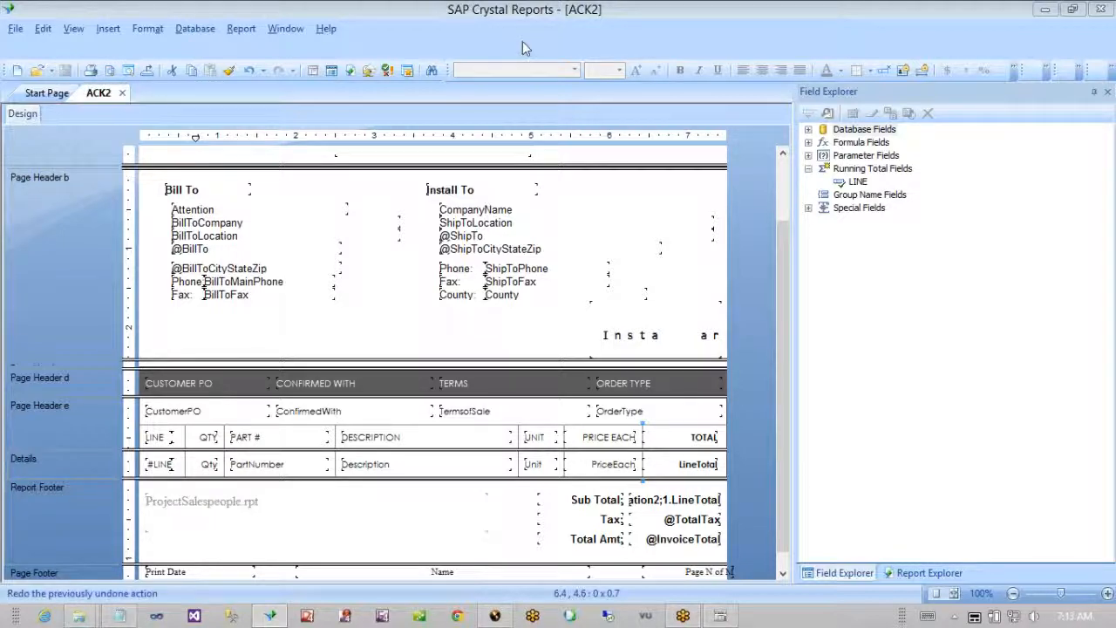
- Copy the ACK2 report from the desktop into e-manage's Reports folder, replacing the existing file
left_click(1050, 11)
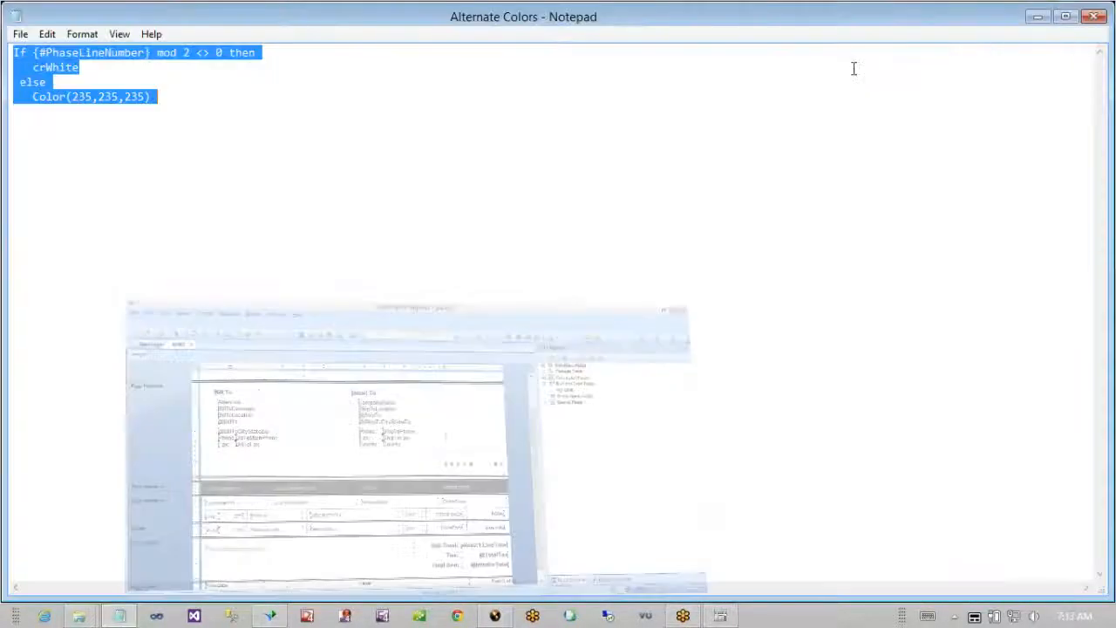
left_click(1038, 17)
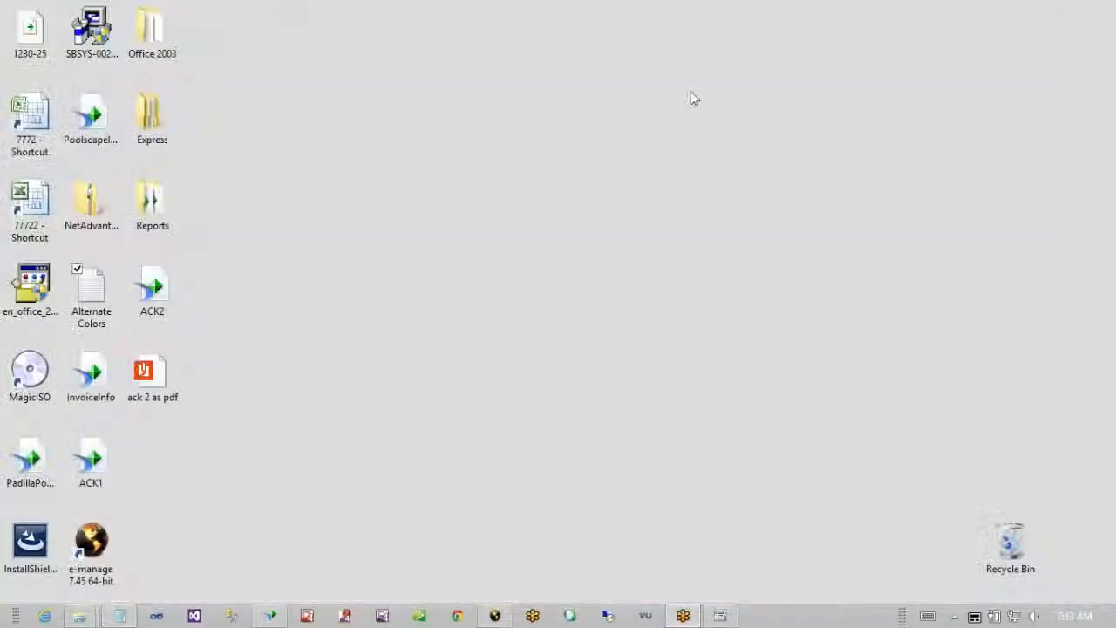
right_click(151, 294)
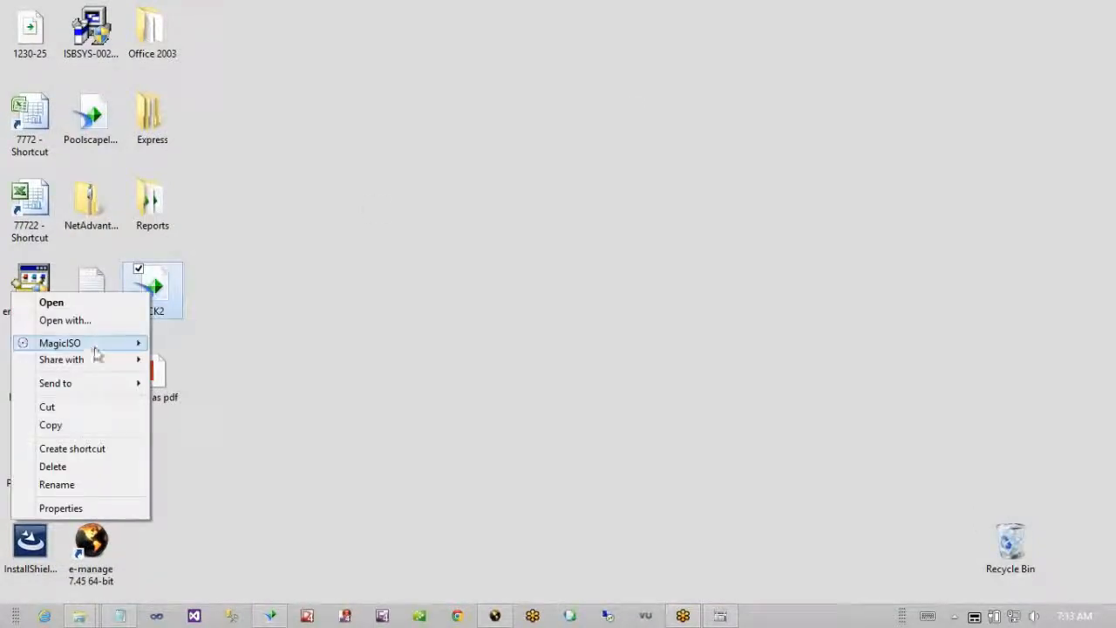
left_click(54, 426)
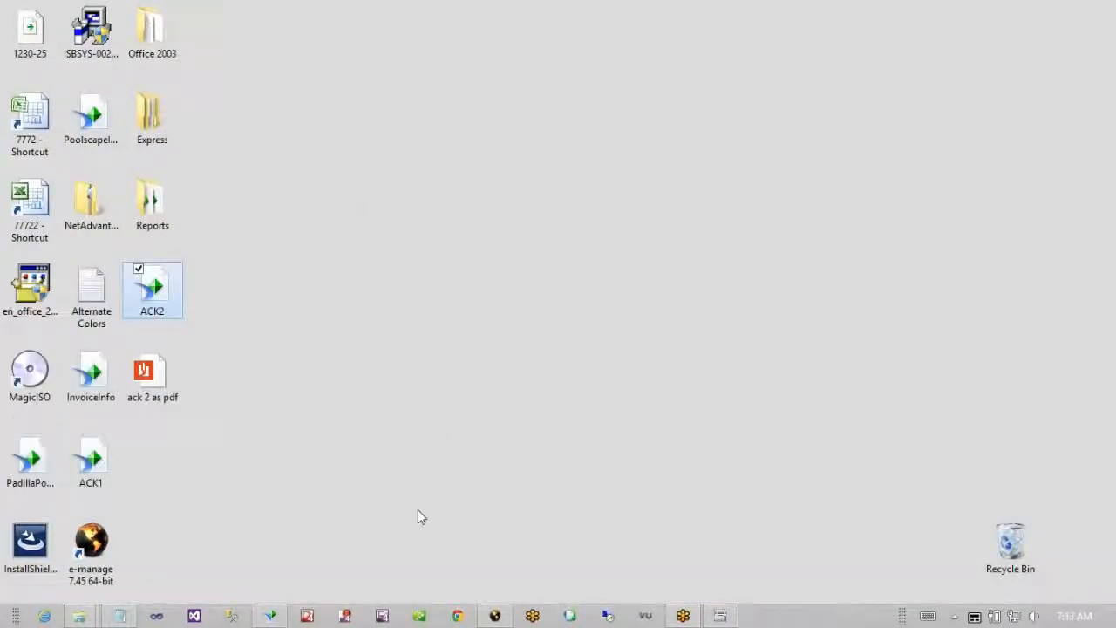
mouse_move(95, 617)
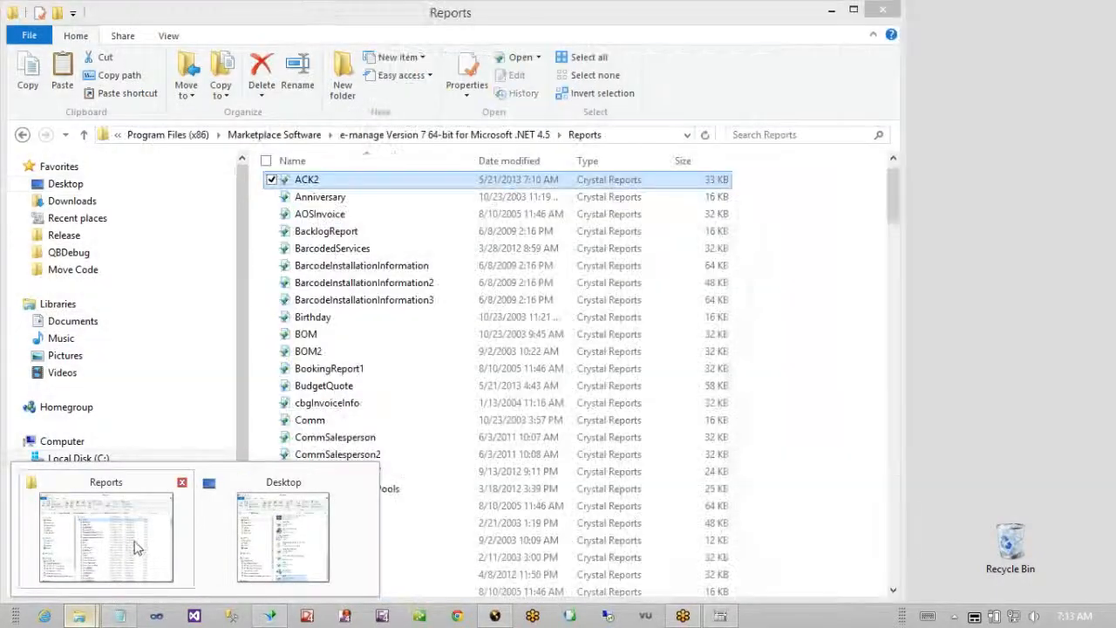
left_click(137, 535)
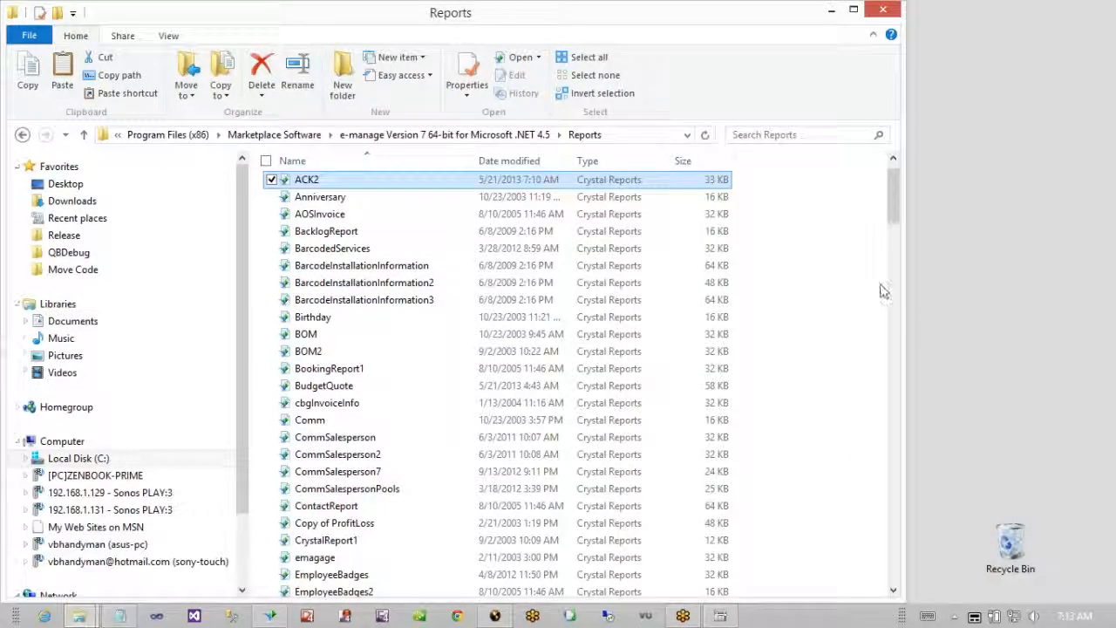
right_click(864, 281)
left_click(807, 391)
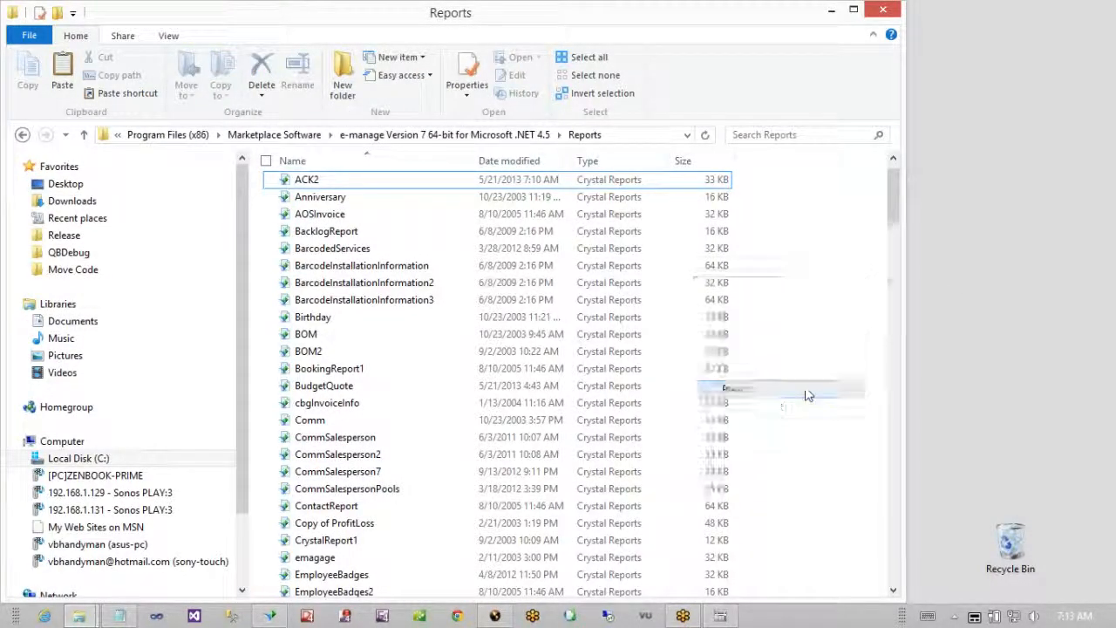
left_click(574, 181)
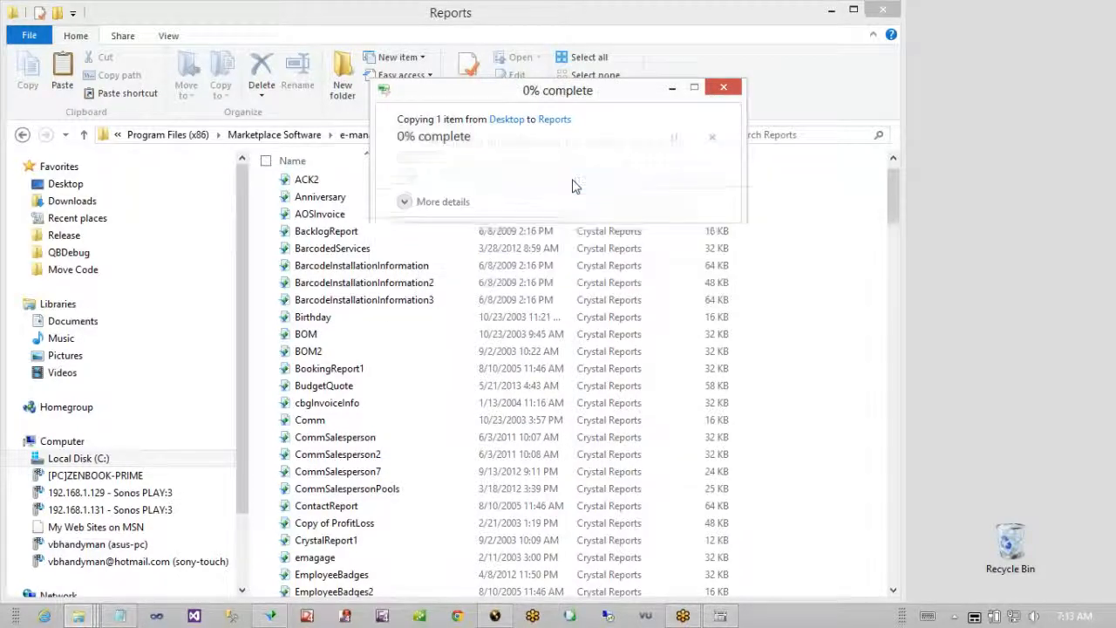
left_click(484, 207)
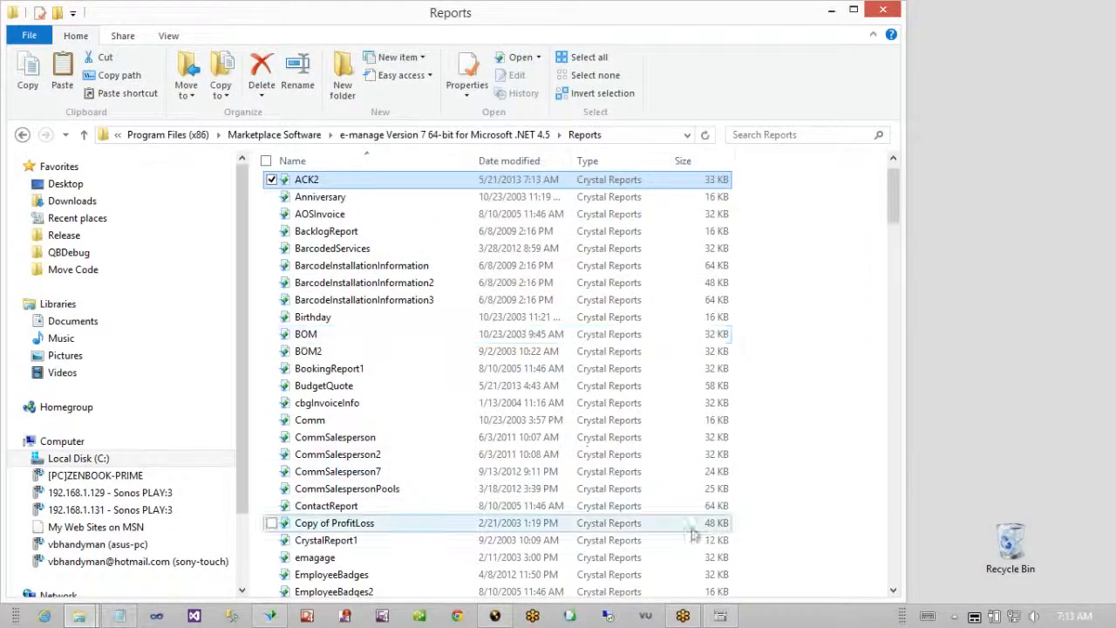
- Switch to e-manage's report preview and run the acknowledgement with ACK2.rpt as the replacement report
left_click(465, 616)
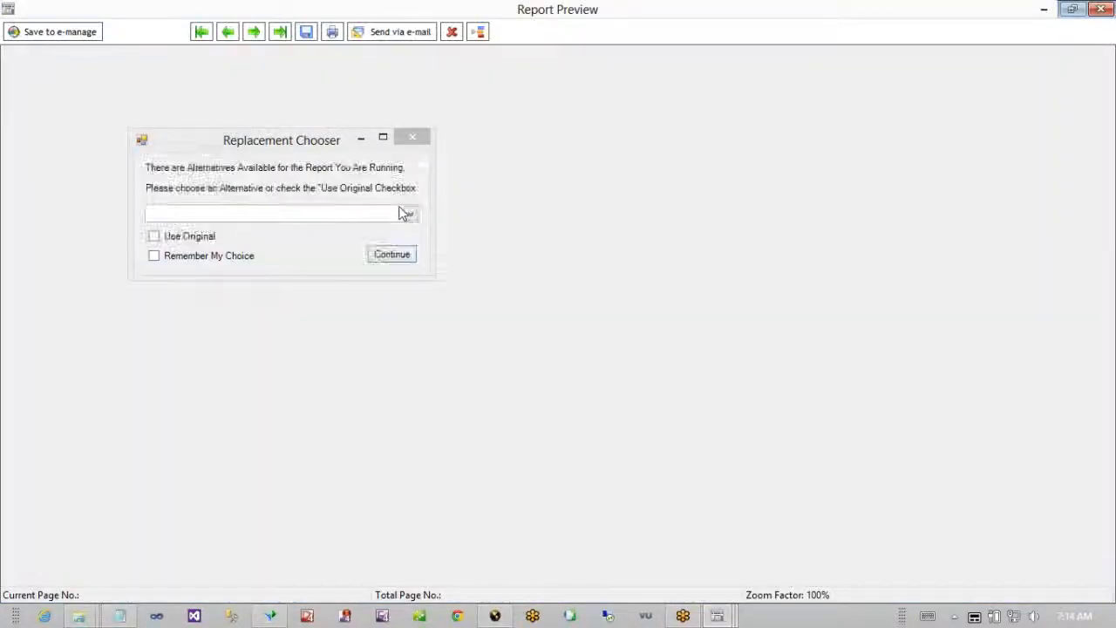
left_click(413, 216)
left_click(413, 216)
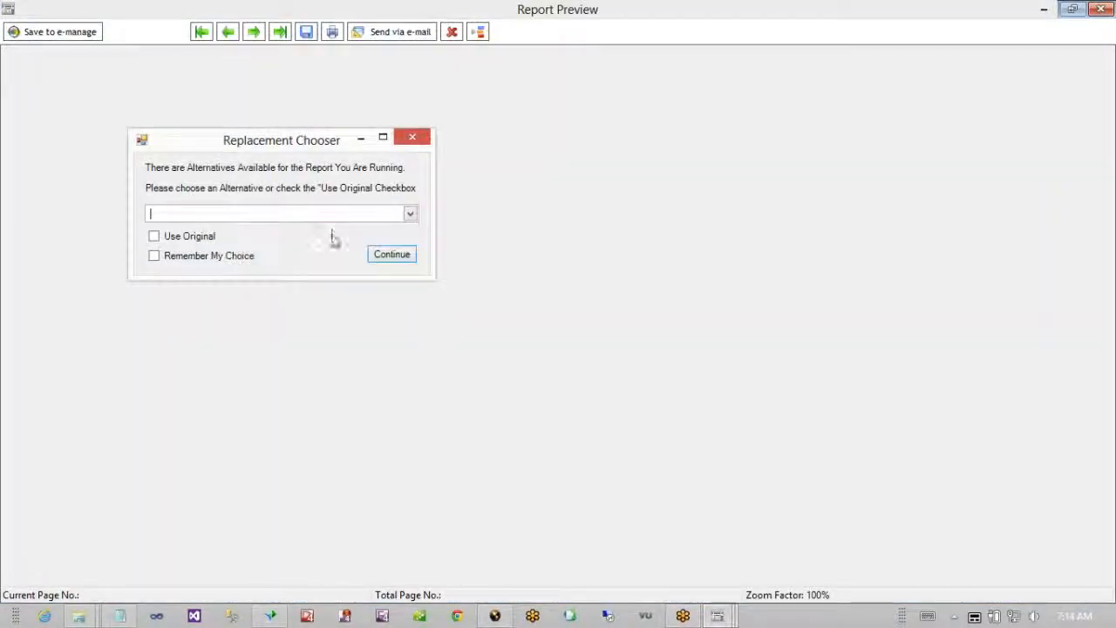
left_click(411, 215)
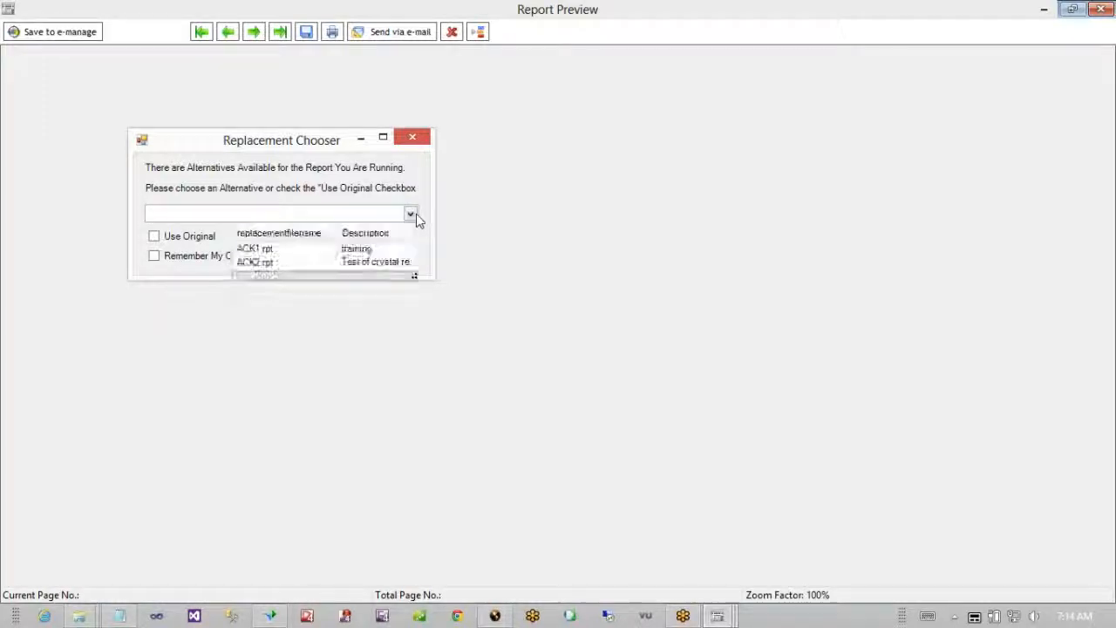
left_click(325, 264)
left_click(388, 254)
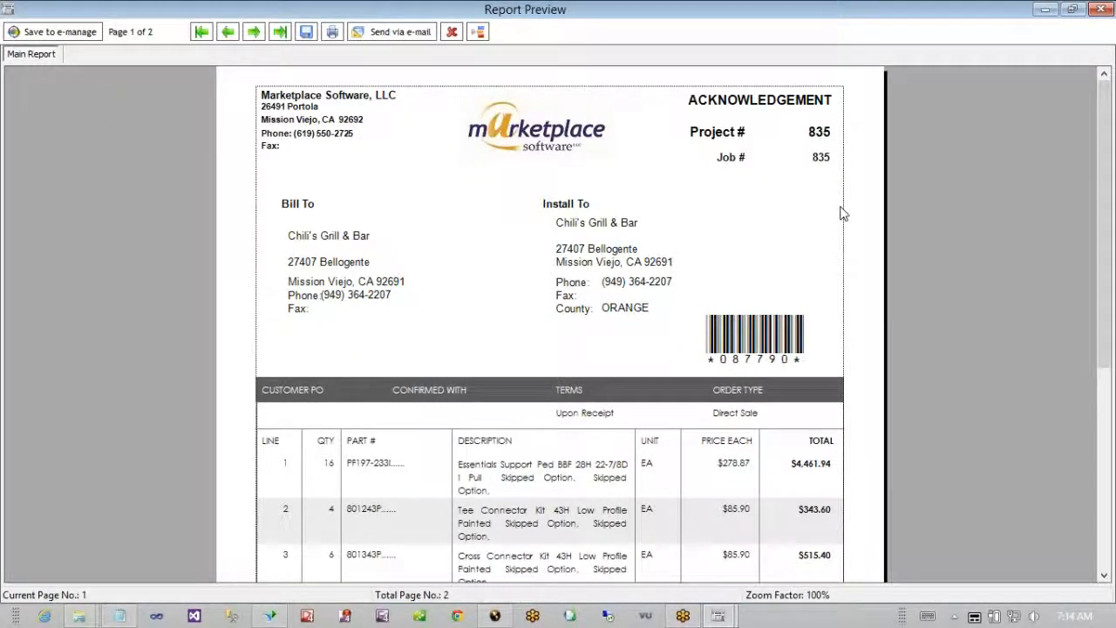
- Examine the previewed acknowledgement's column dividers, alternating row colors and header logo on the first page
left_click_drag(1092, 270, 1089, 475)
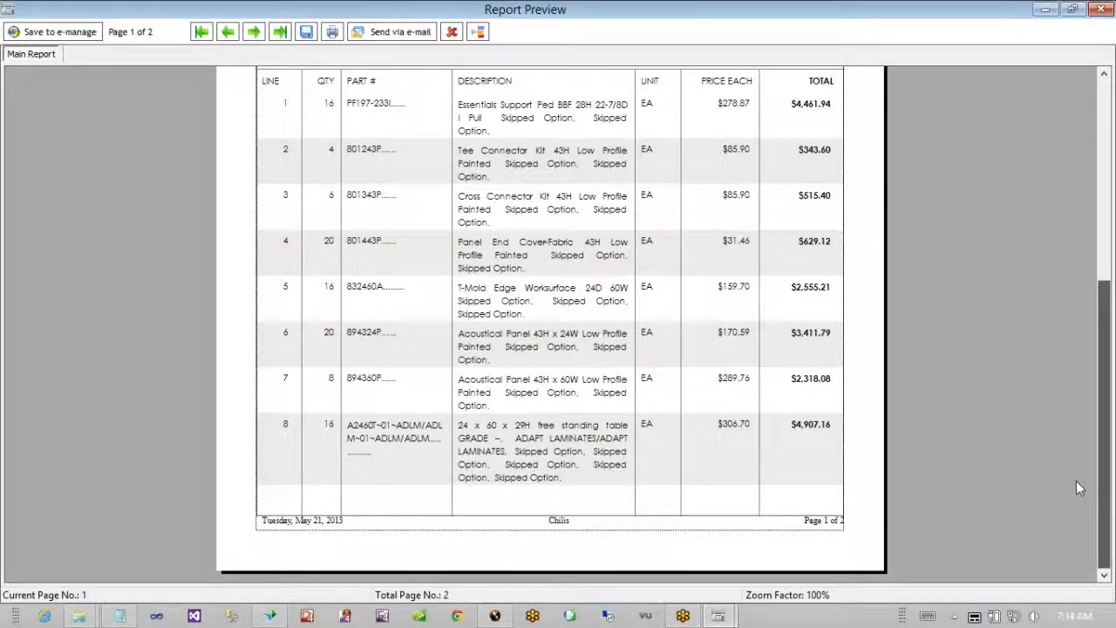
left_click_drag(1079, 488, 1092, 220)
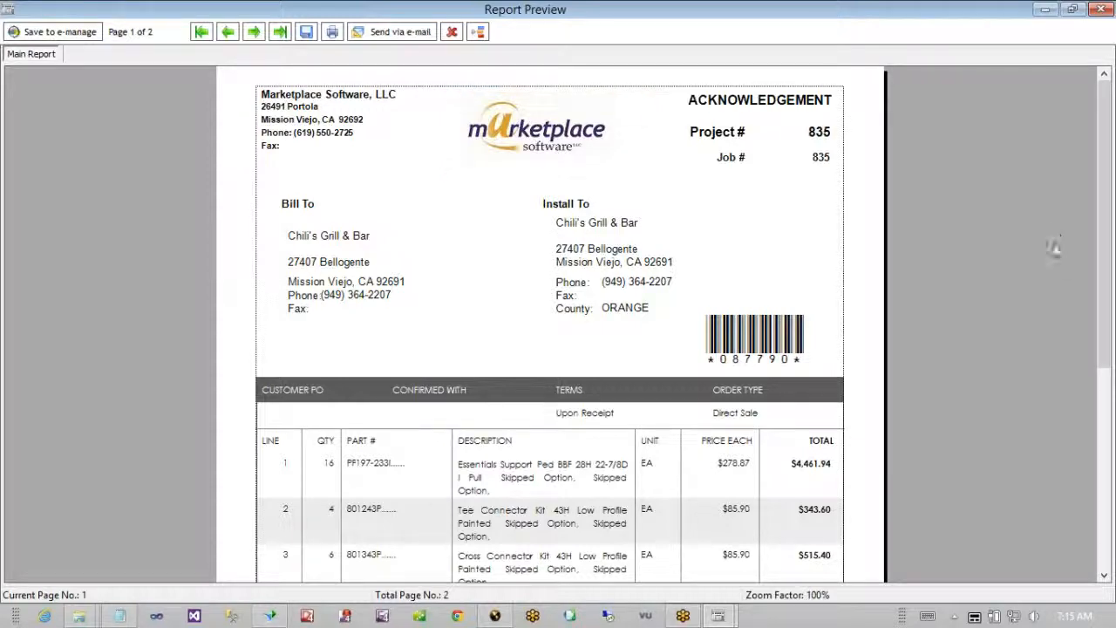
left_click_drag(1105, 283, 1105, 318)
left_click_drag(1104, 323, 1069, 48)
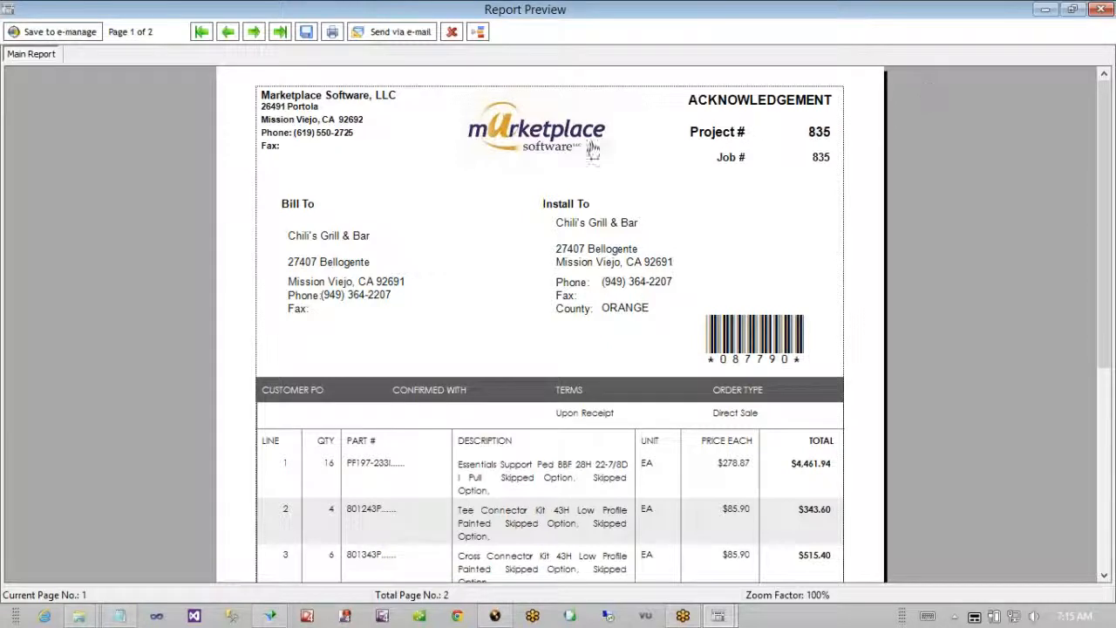
left_click(493, 135)
- In SAP Crystal Reports, locate ACK2's ProjectSalespeople.rpt subreport in the report footer and its logo.rpt subreport in the report header
left_click(273, 616)
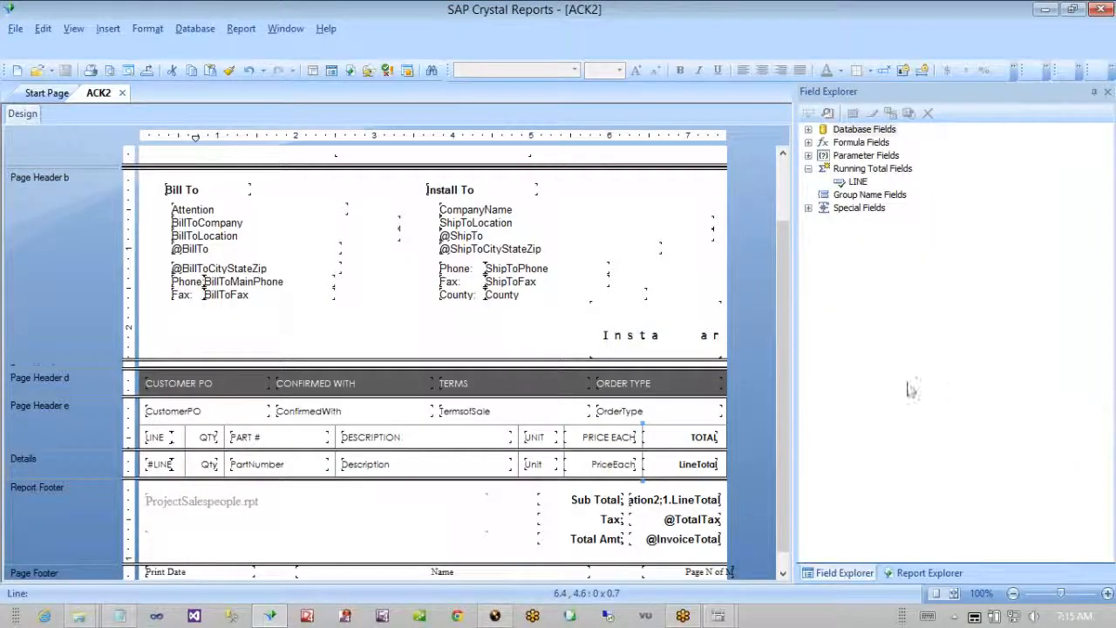
scroll(779, 361, "down", 1)
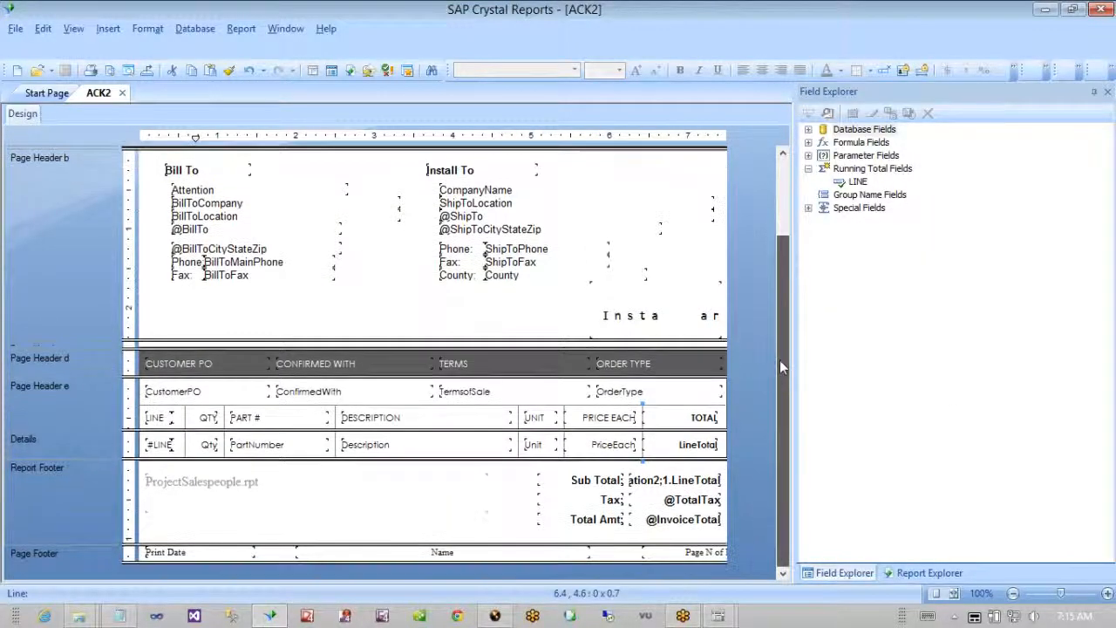
left_click(241, 489)
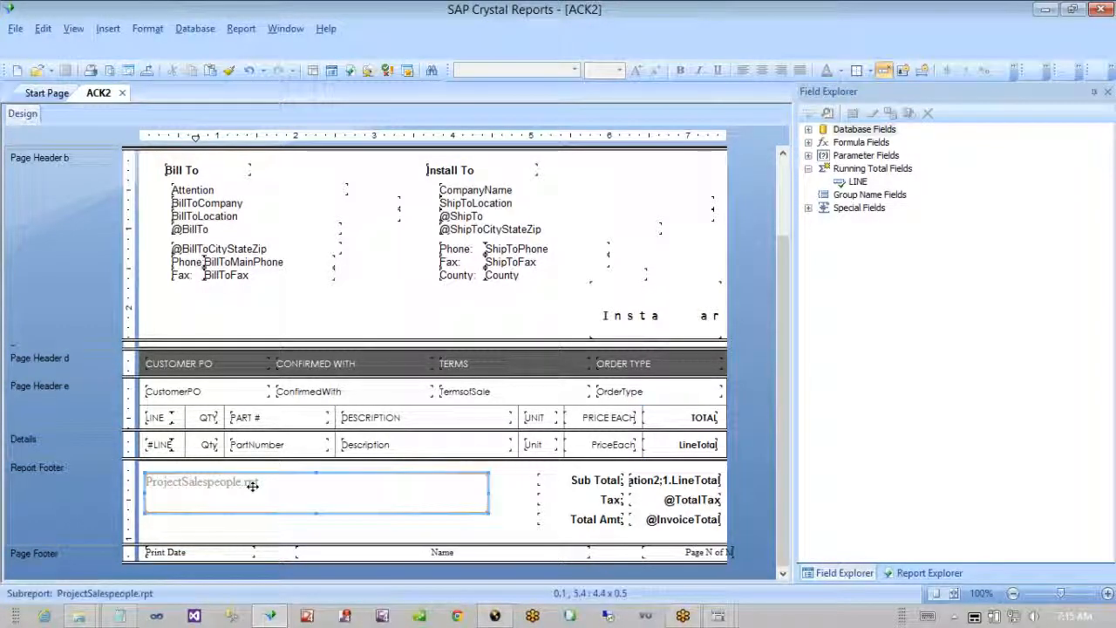
left_click_drag(782, 262, 782, 249)
left_click(434, 168)
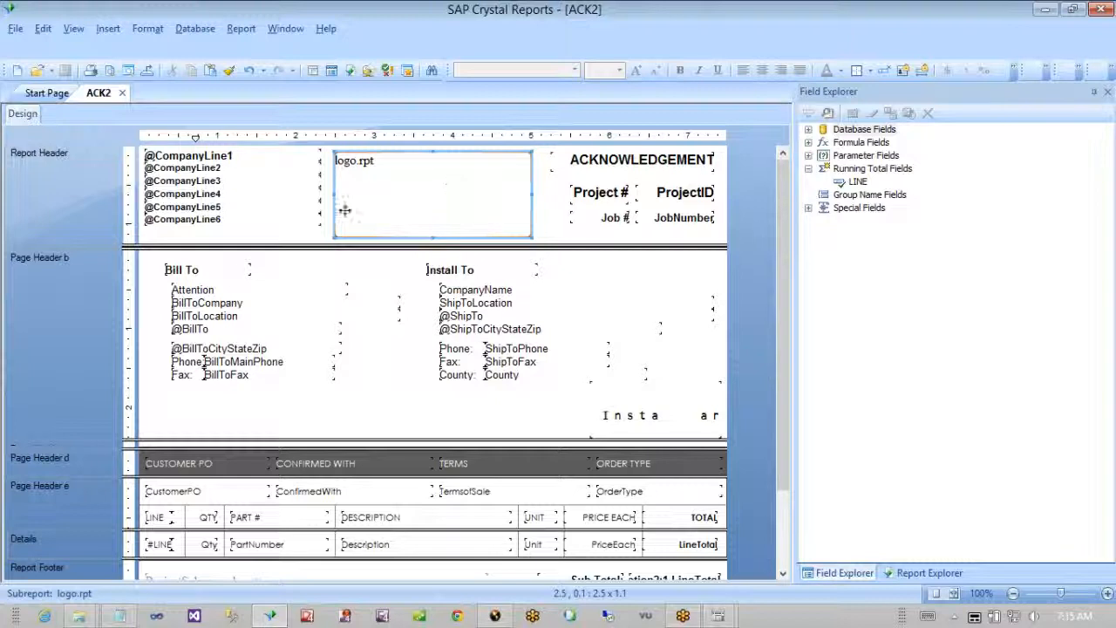
- Start opening another report and browse to Program Files (x86) on Local Disk (C:)
left_click(15, 28)
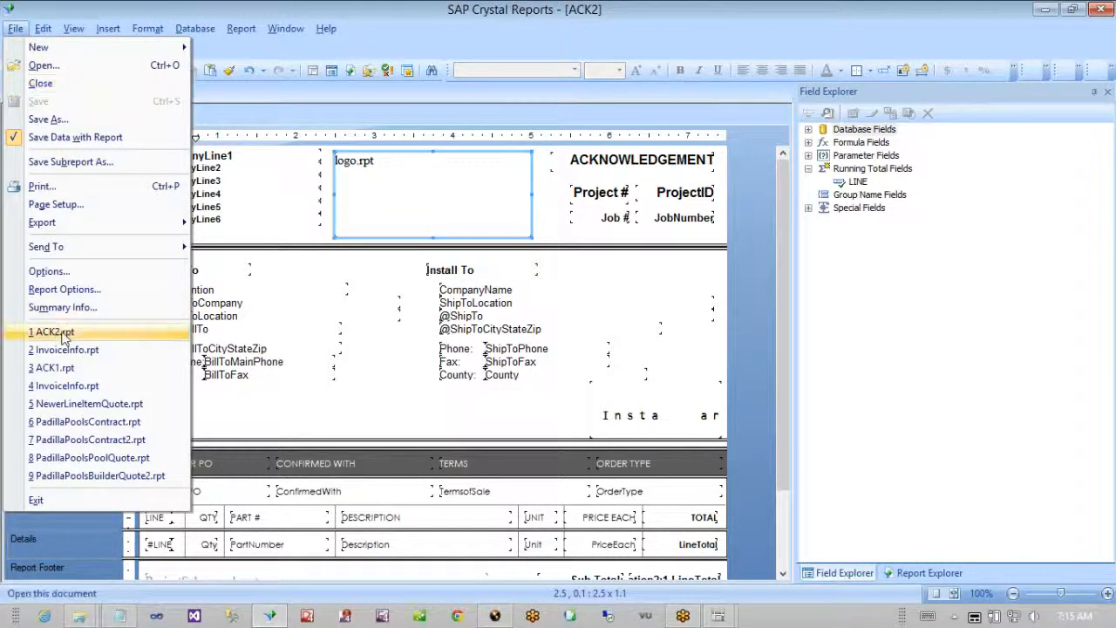
left_click(53, 67)
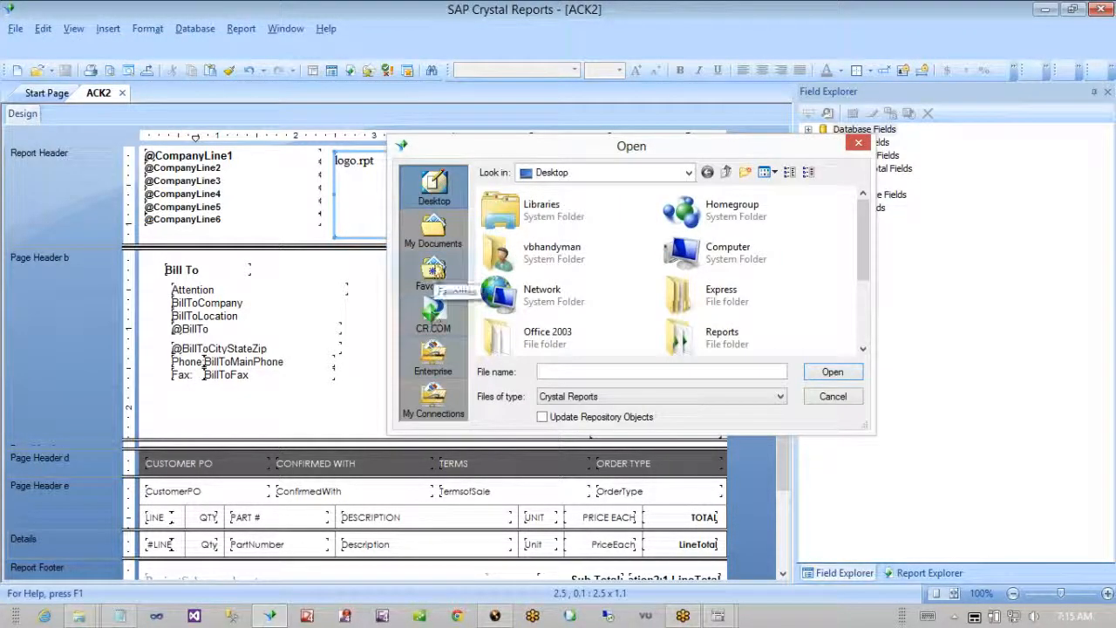
left_click(625, 174)
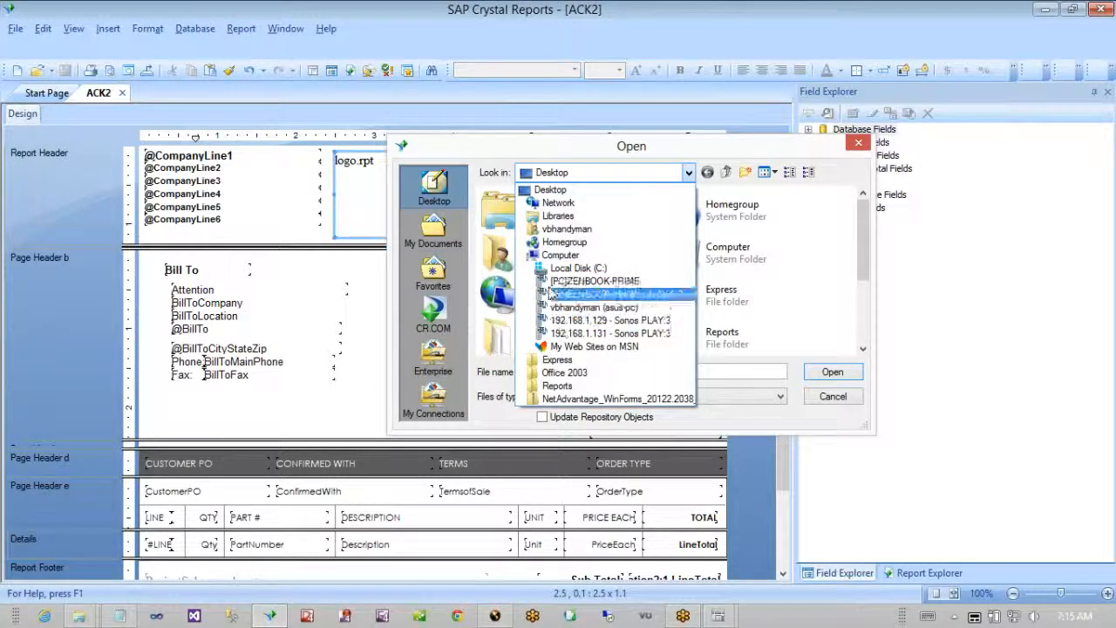
left_click(571, 262)
scroll(566, 305, "down", 3)
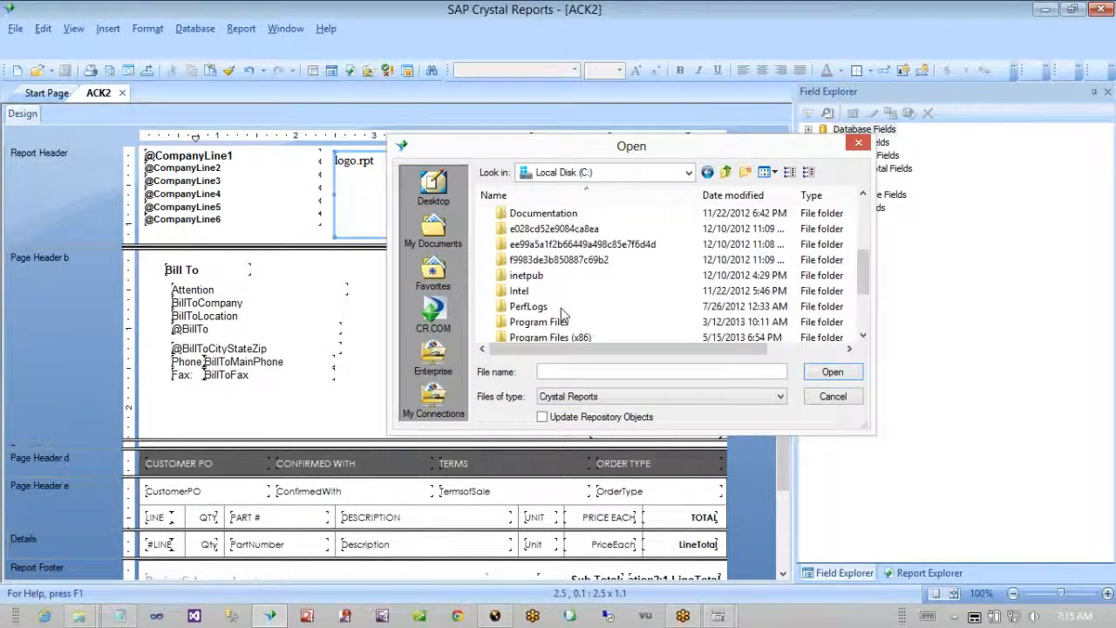
scroll(559, 327, "down", 1)
scroll(558, 326, "down", 1)
scroll(541, 314, "up", 1)
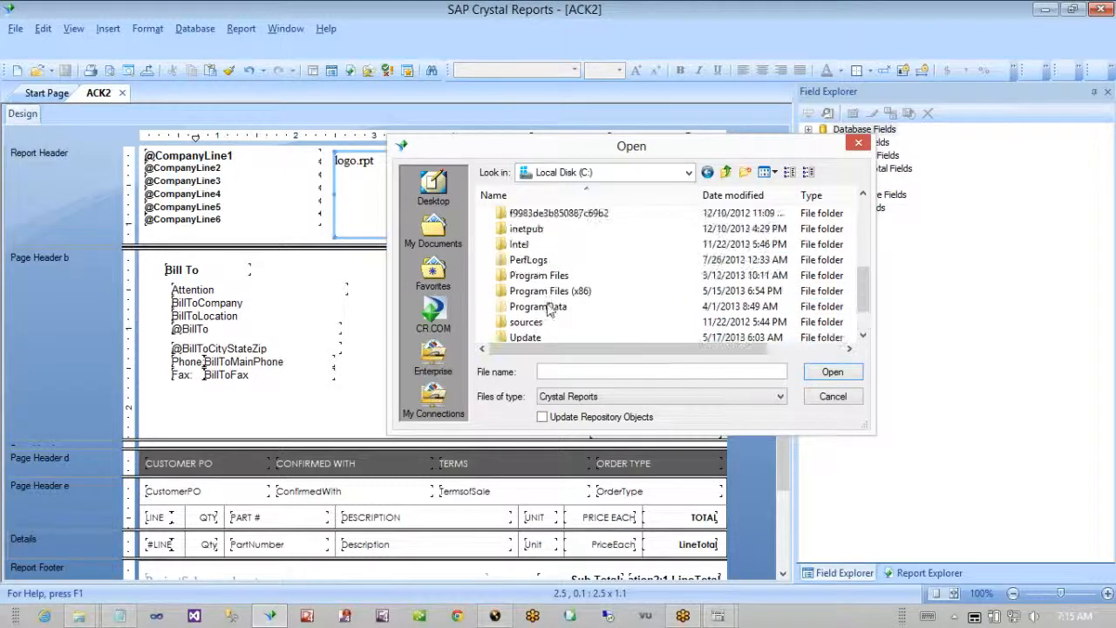
double_click(540, 291)
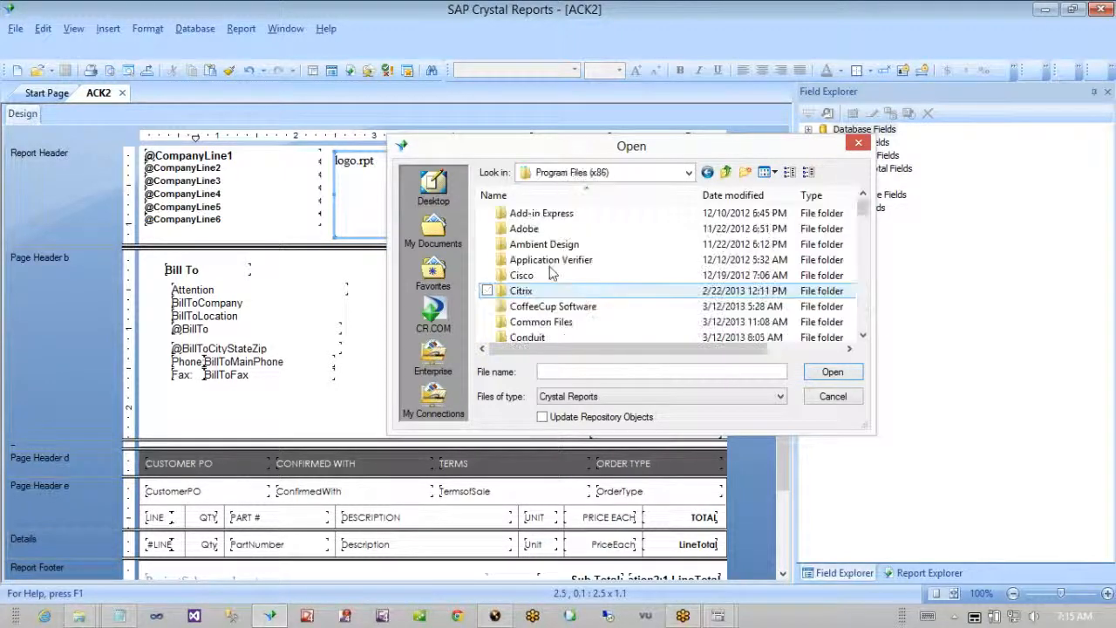
- Browse through Marketplace Software and the e-manage Version 7 64-bit folder to its Reports folder
left_click(597, 275)
scroll(597, 275, "down", 1)
scroll(597, 274, "down", 2)
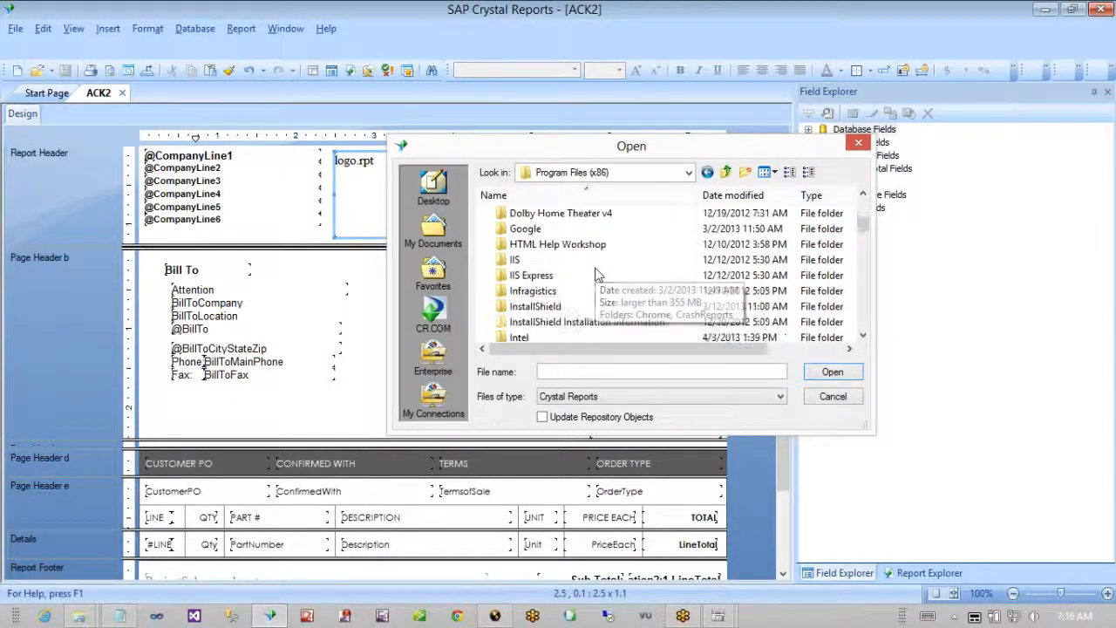
scroll(597, 279, "down", 3)
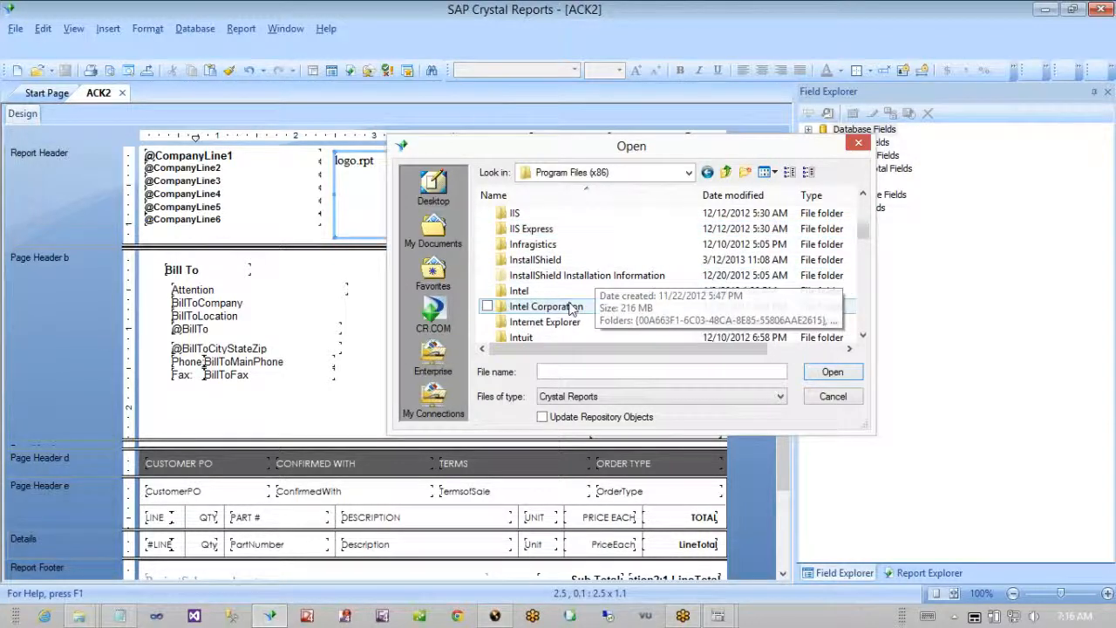
double_click(558, 291)
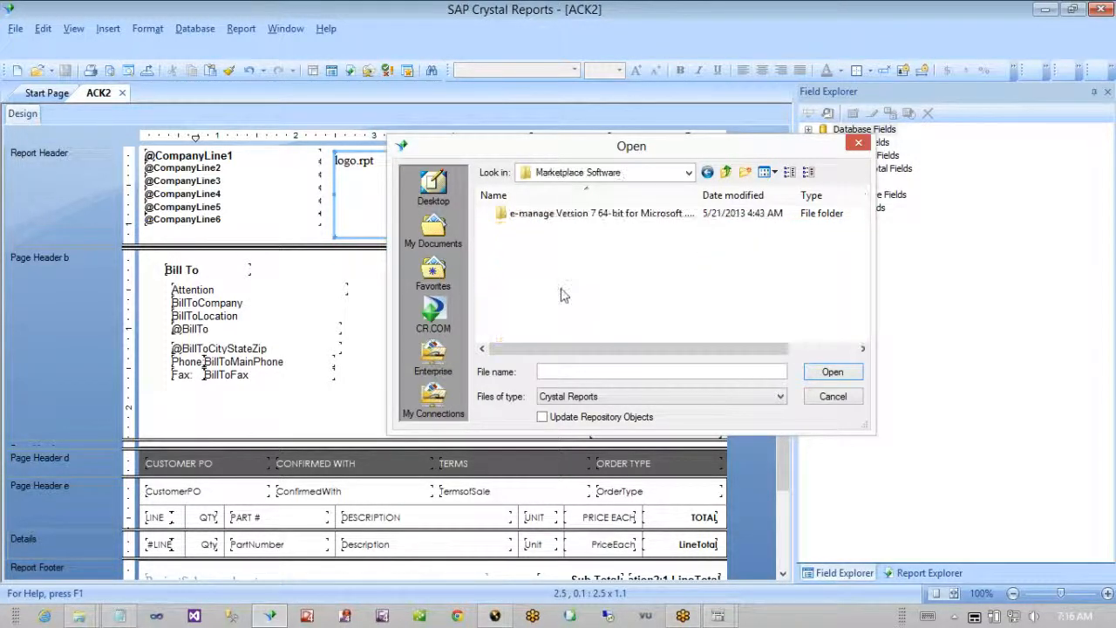
double_click(565, 213)
double_click(515, 244)
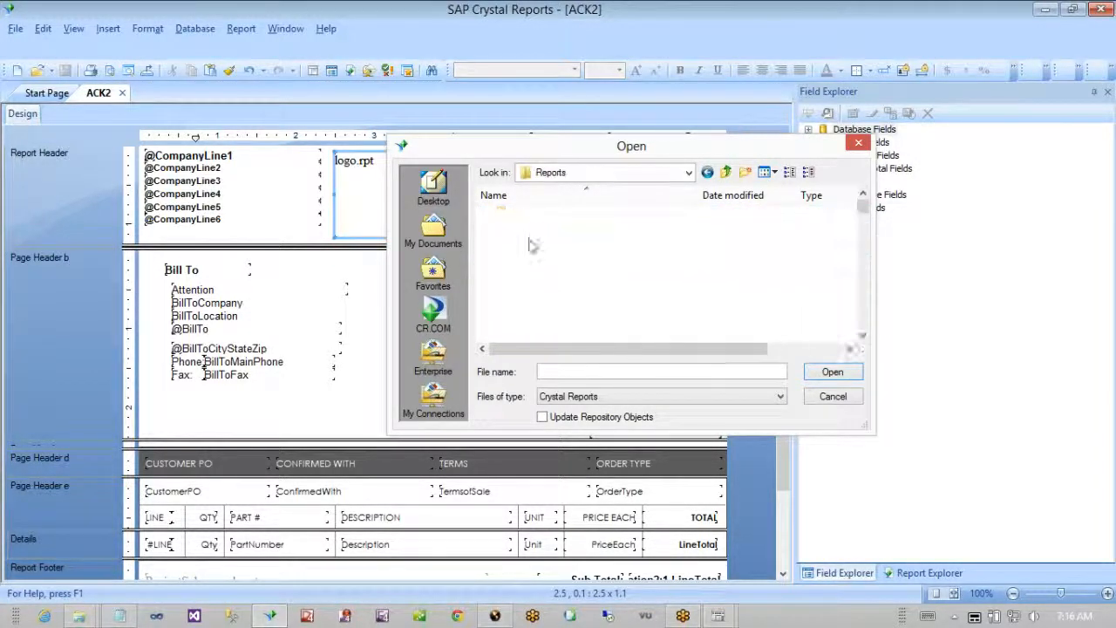
- Open the InstallationInformation report and look through the subreports in its details sections
left_click(677, 261)
scroll(676, 261, "down", 10)
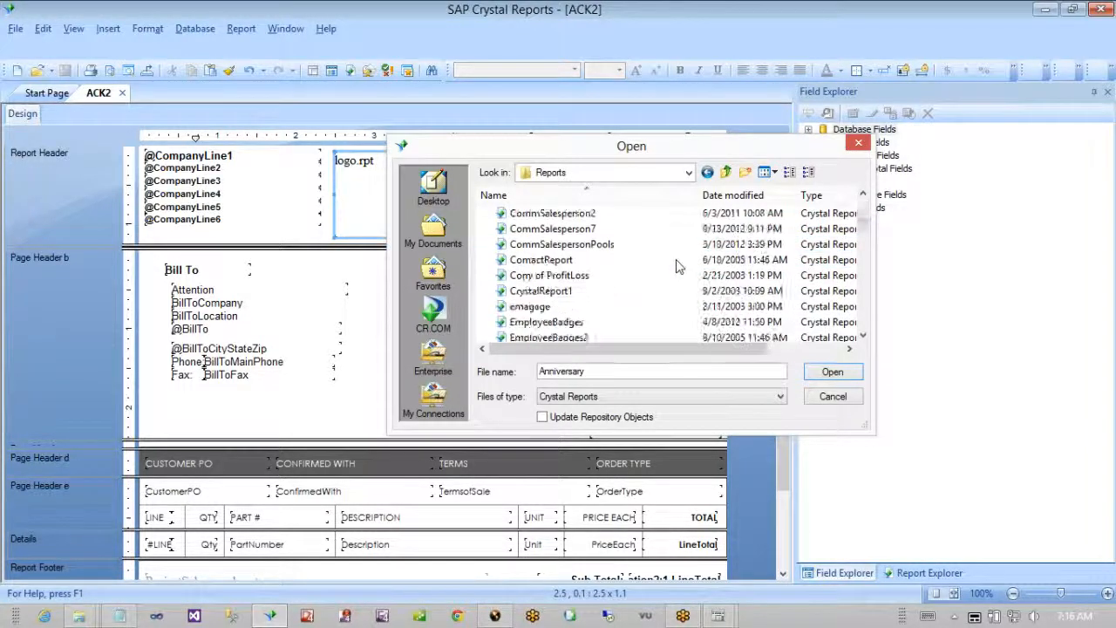
scroll(678, 266, "up", 4)
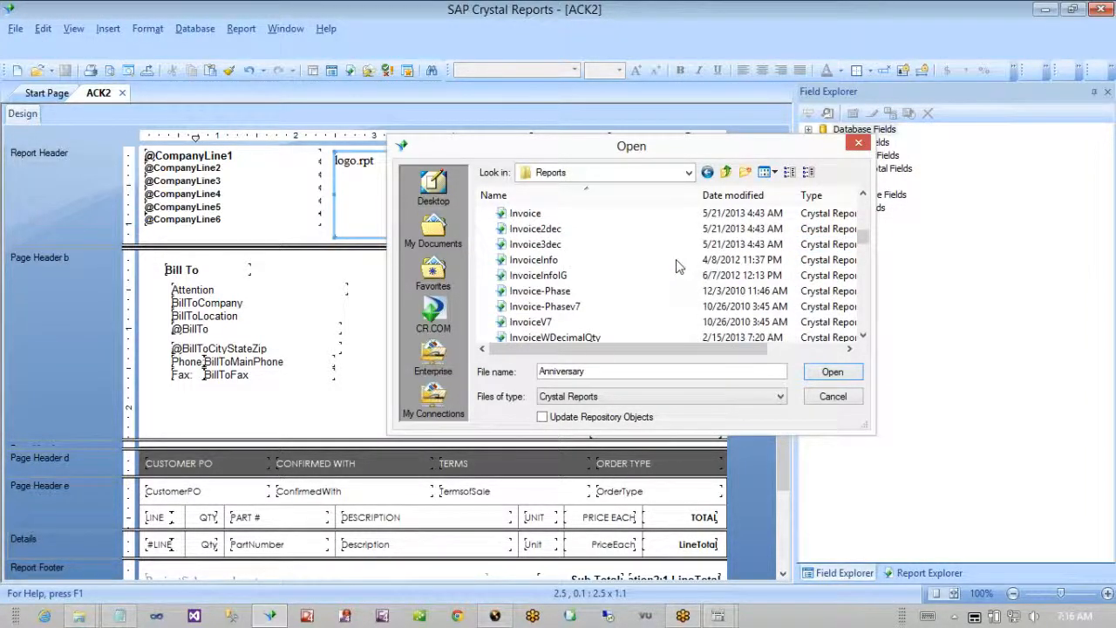
scroll(679, 266, "down", 3)
scroll(679, 265, "up", 3)
scroll(678, 266, "up", 3)
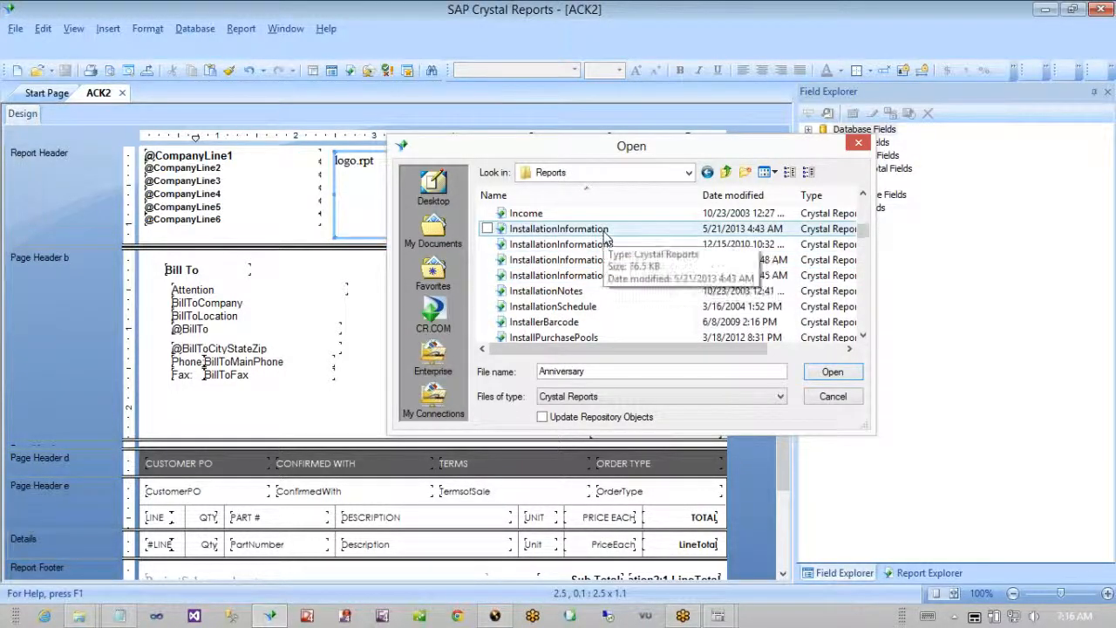
double_click(558, 228)
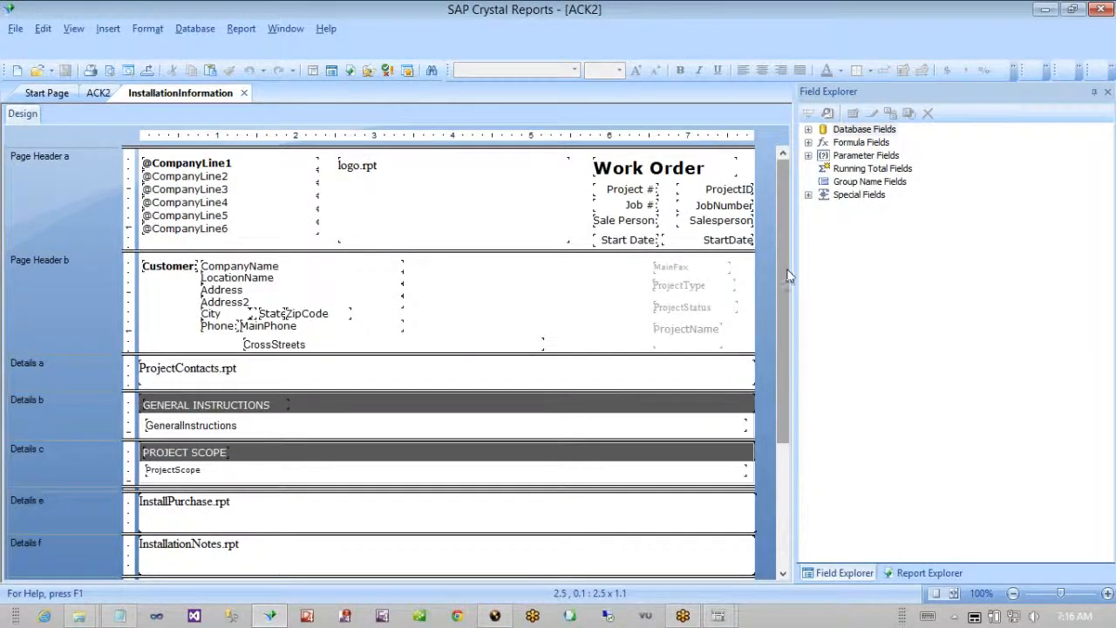
scroll(363, 314, "down", 3)
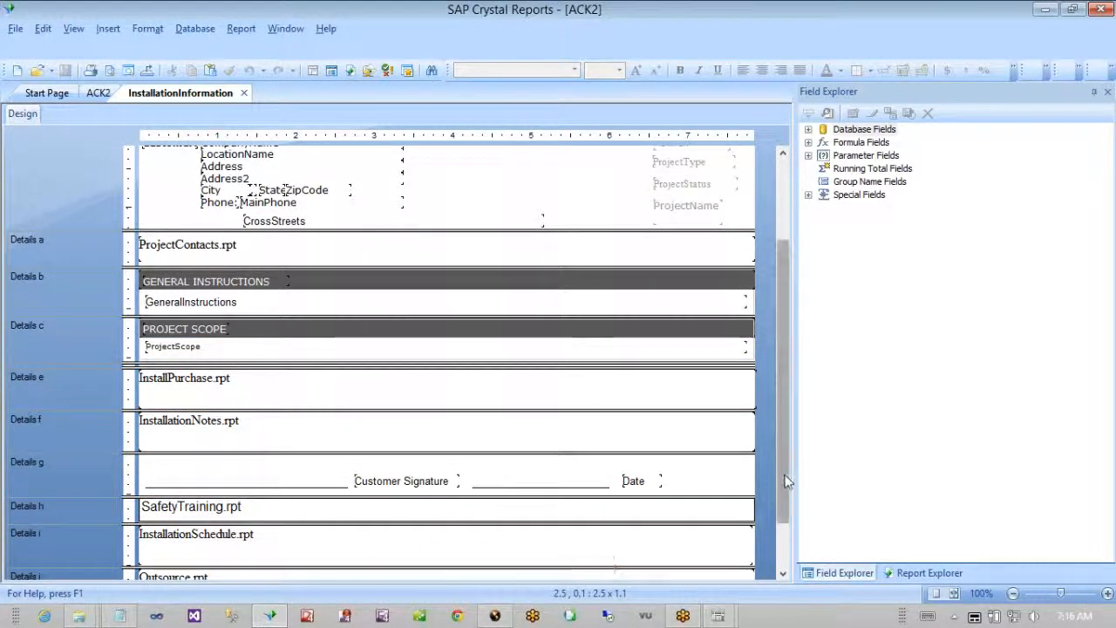
- Review the remaining detail-section subreports and page header of InstallationInformation, and close that report
scroll(410, 546, "down", 2)
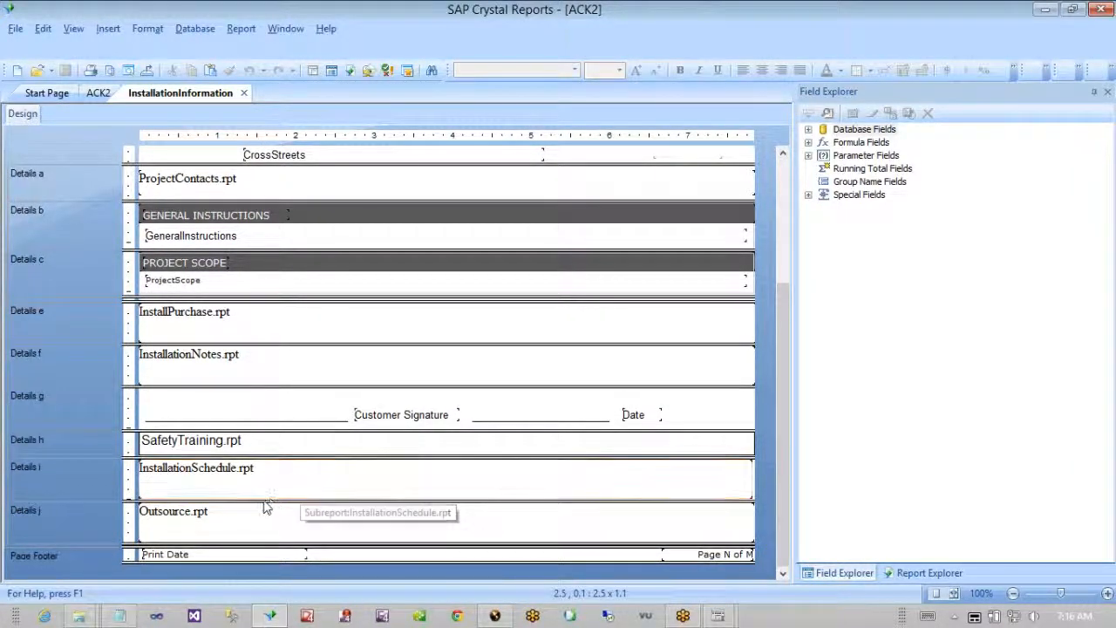
mouse_move(787, 412)
left_mouse_down()
mouse_move(794, 232)
mouse_move(785, 224)
mouse_move(773, 429)
left_mouse_up()
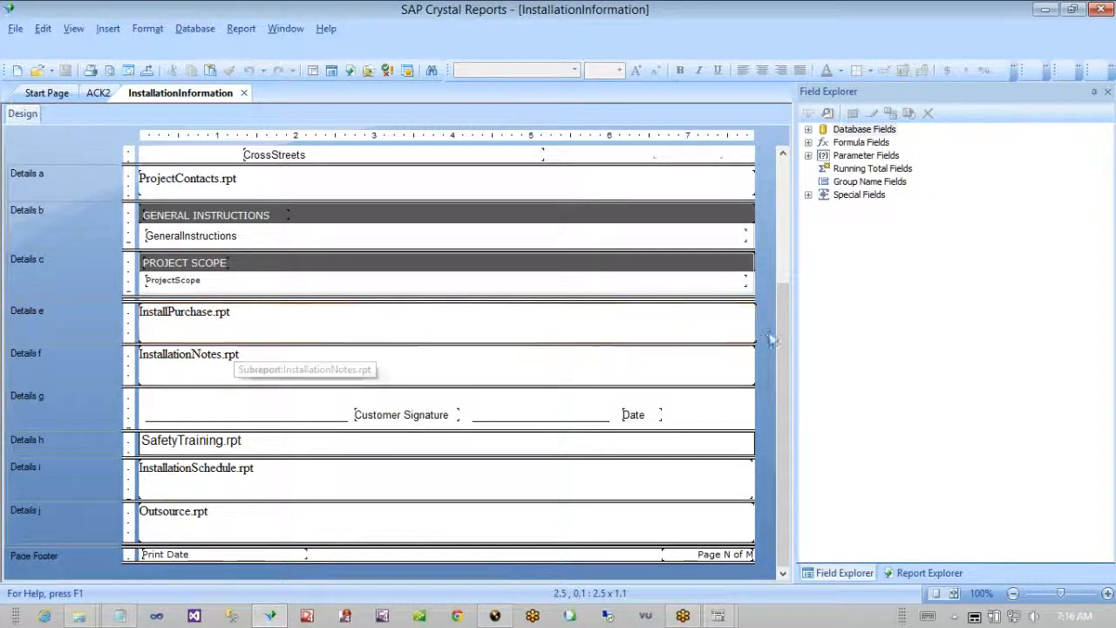
left_click_drag(782, 342, 787, 220)
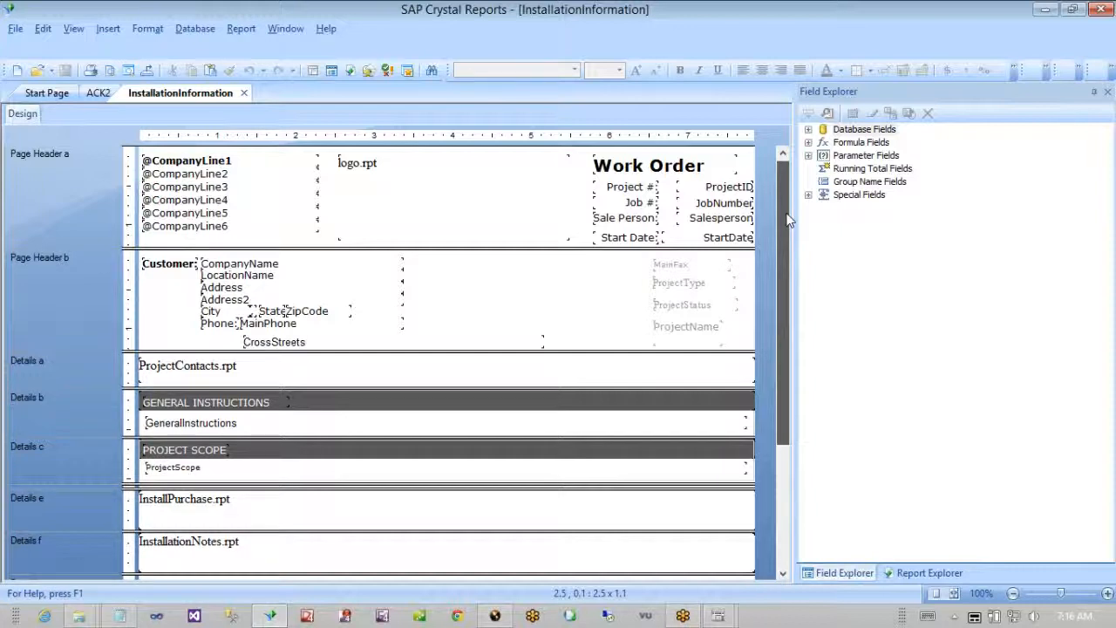
left_click(245, 93)
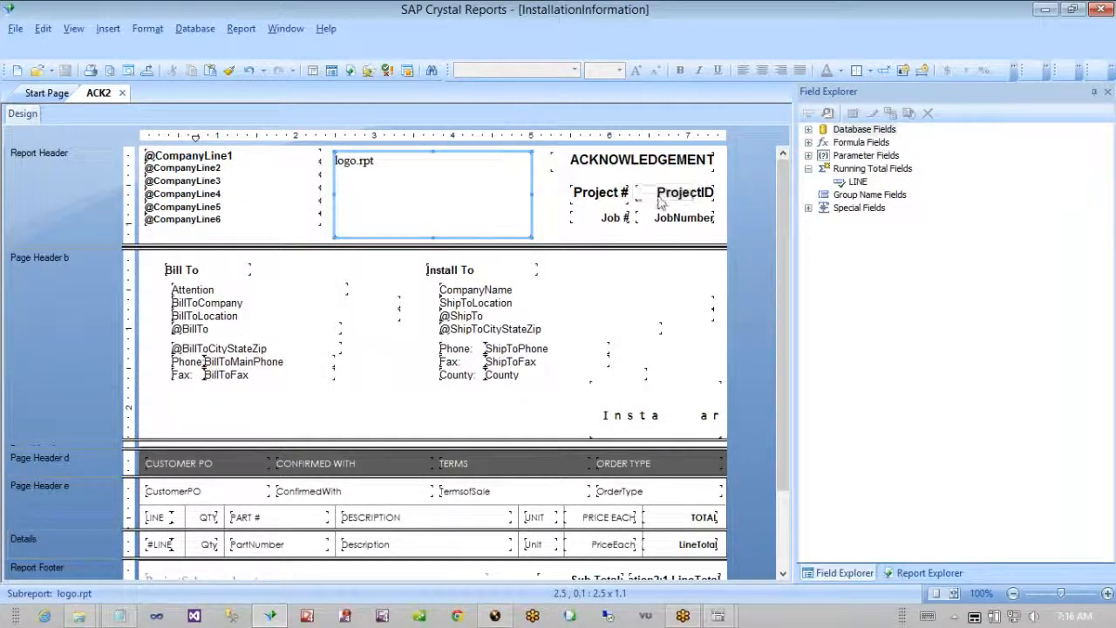
- Add the ProjectName field from LoadCrystalInvoiceInformation2;1 beneath JobNumber in ACK2's report header and right-align its text
left_click(808, 130)
left_click(823, 143)
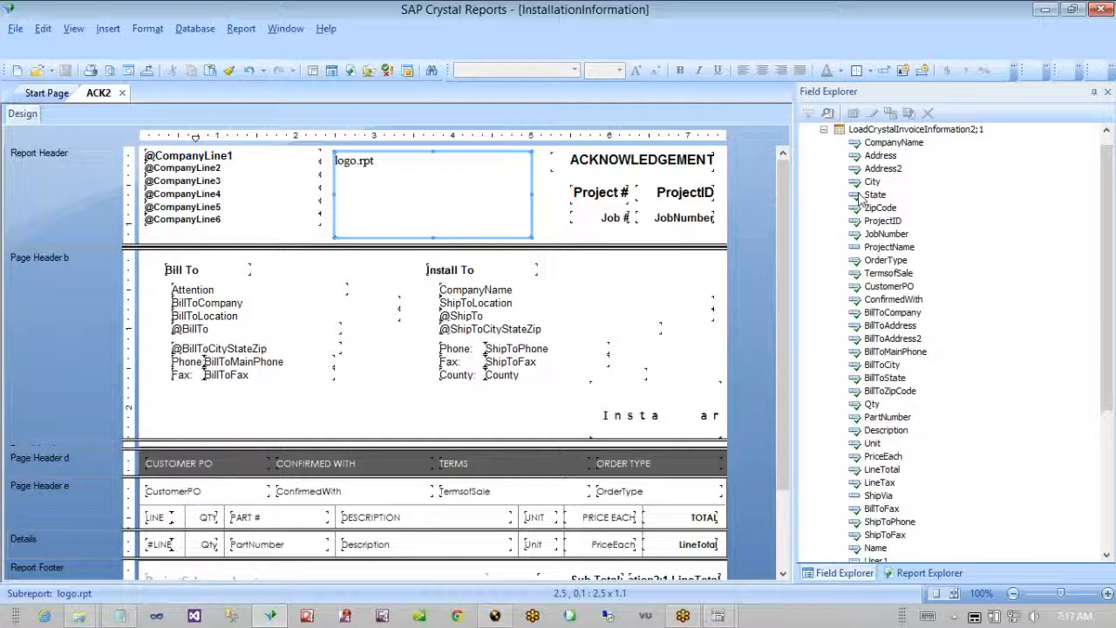
left_click(872, 247)
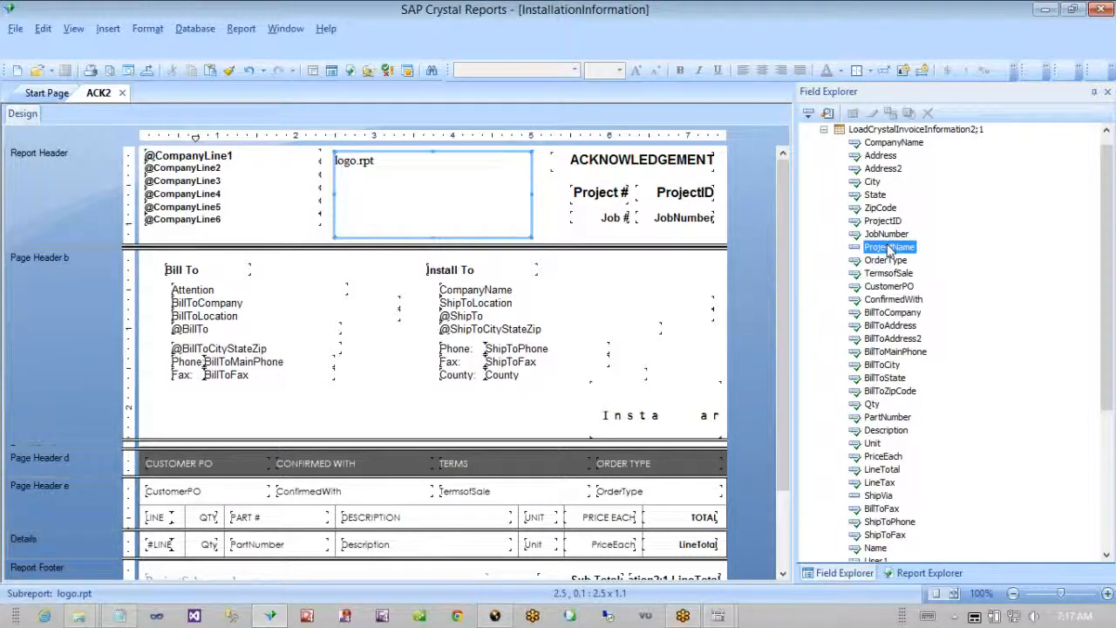
left_click_drag(888, 251, 869, 251)
left_click_drag(720, 258, 608, 238)
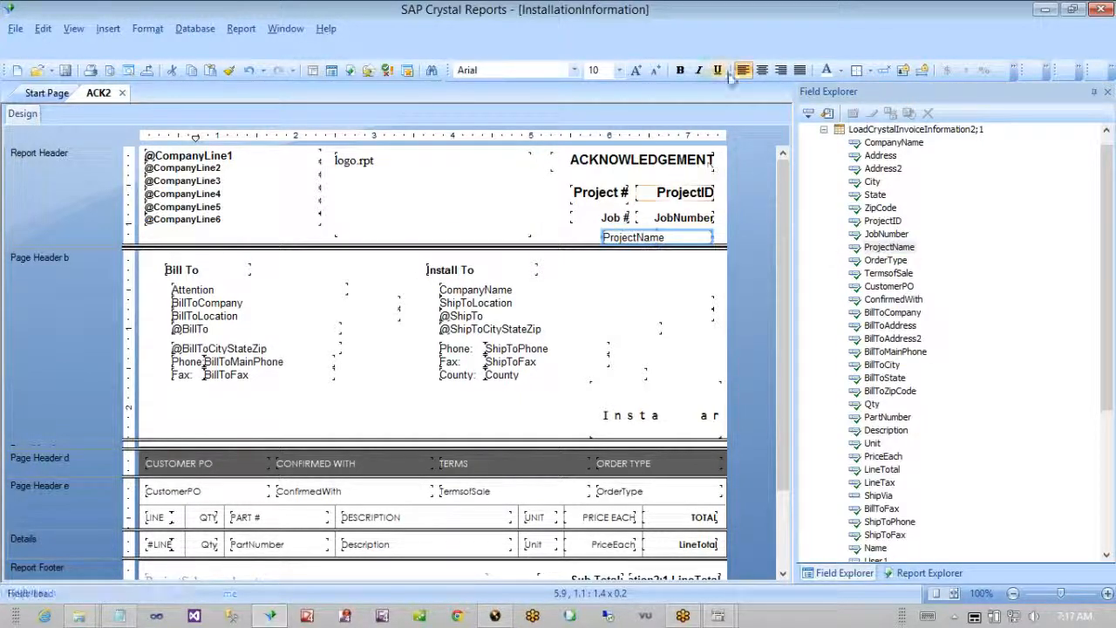
left_click(780, 69)
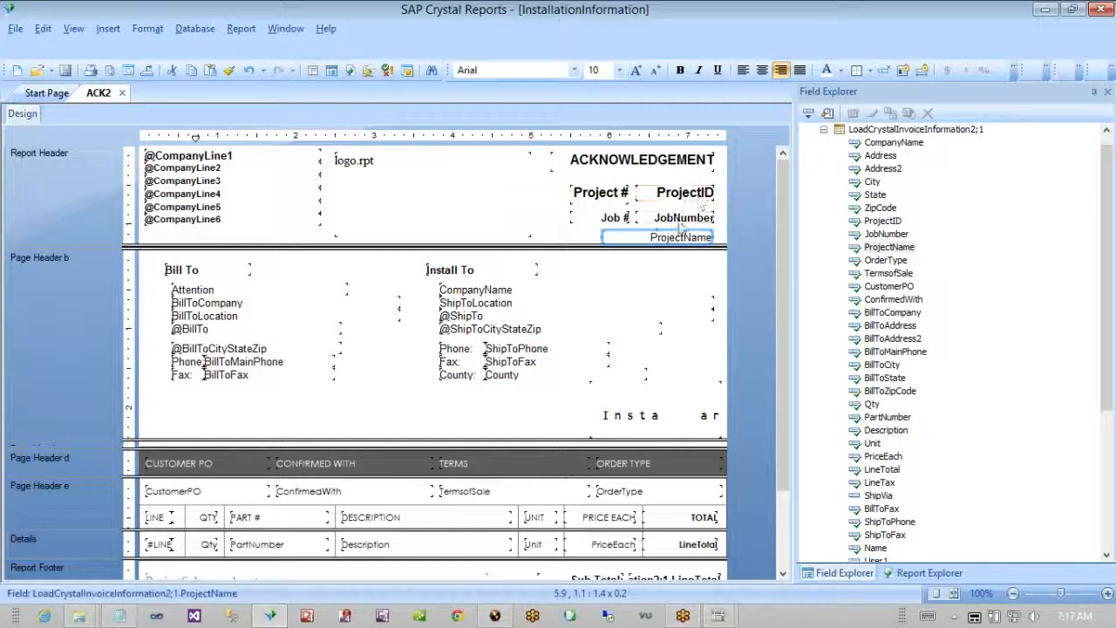
- Align the right edges of the ProjectID, JobNumber and ProjectName fields in the report header
left_click(730, 193)
left_click_drag(732, 193, 673, 240)
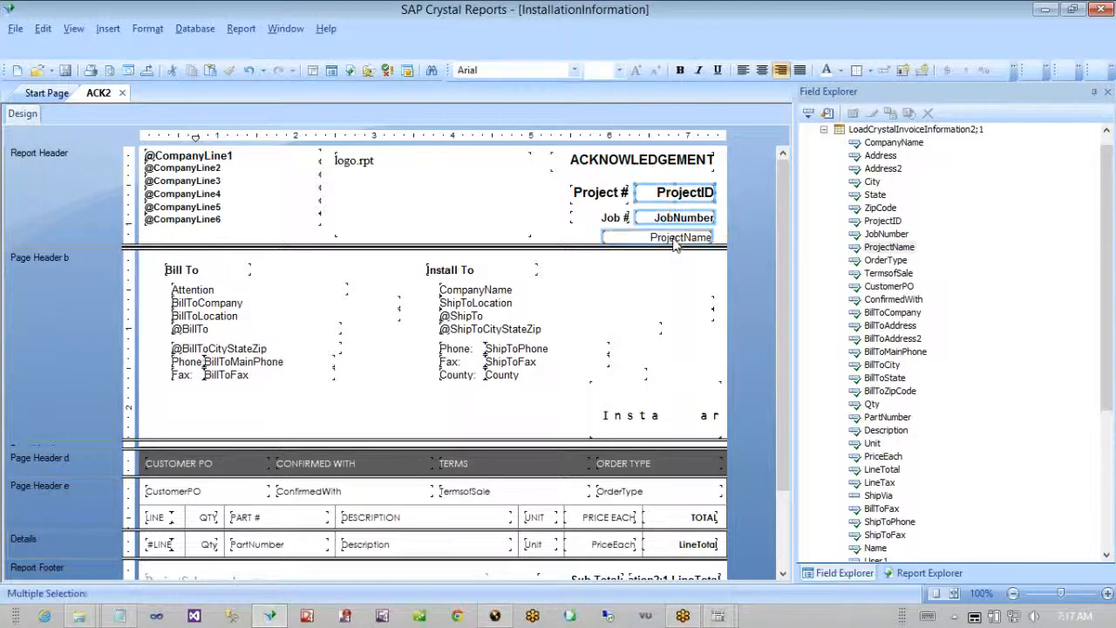
right_click(687, 195)
mouse_move(726, 302)
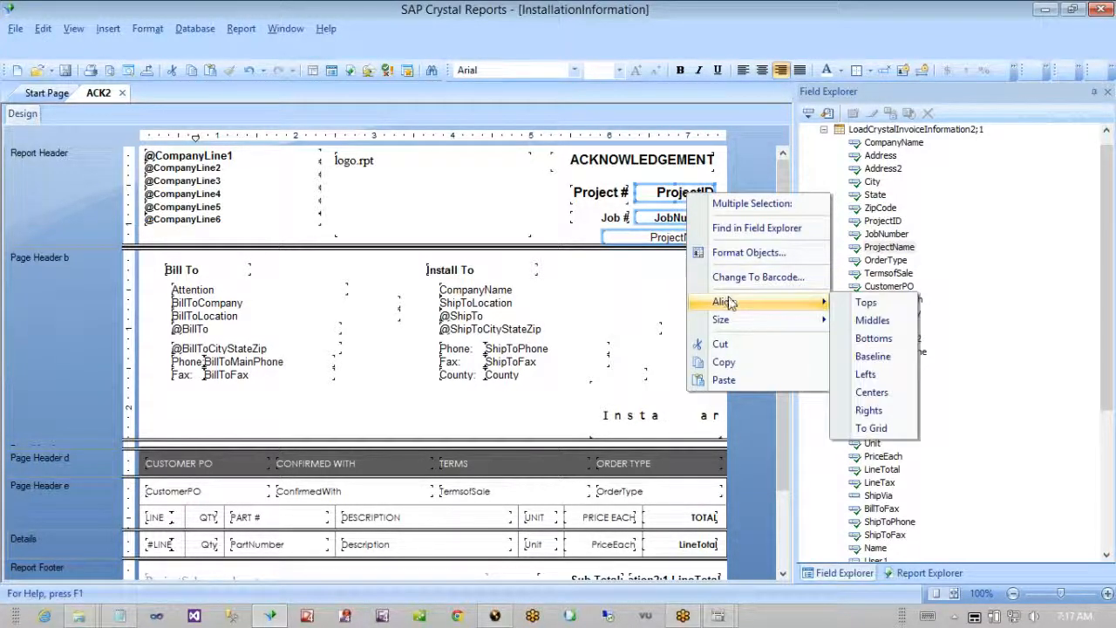
left_click(867, 410)
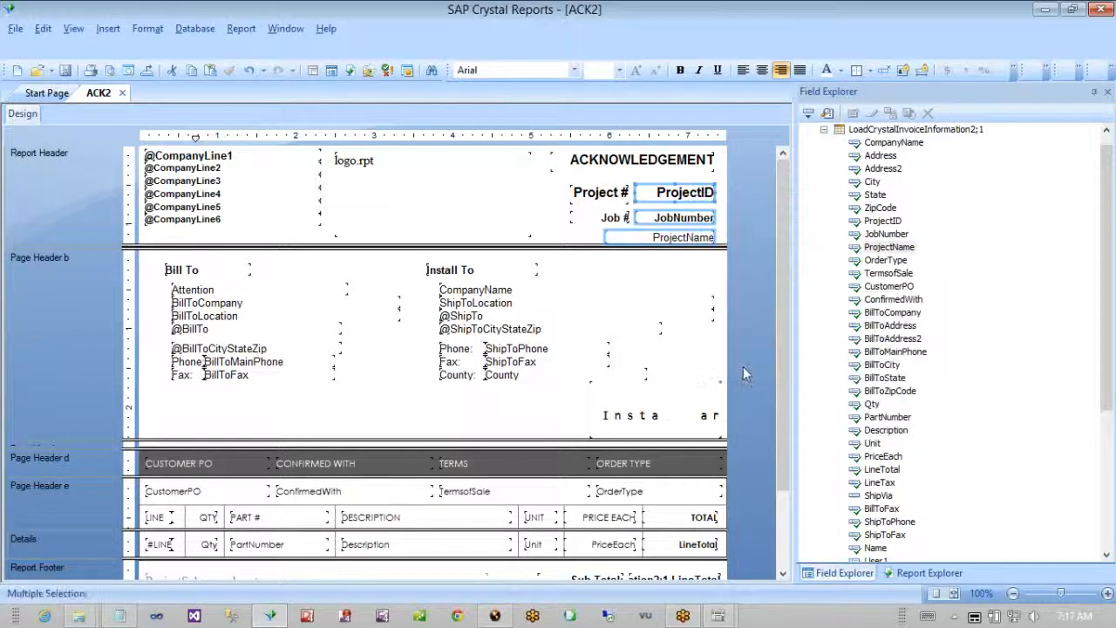
- Shift the Project # and Job # labels left and widen the ProjectName field leftward to about 2.3 inches
left_click(610, 242)
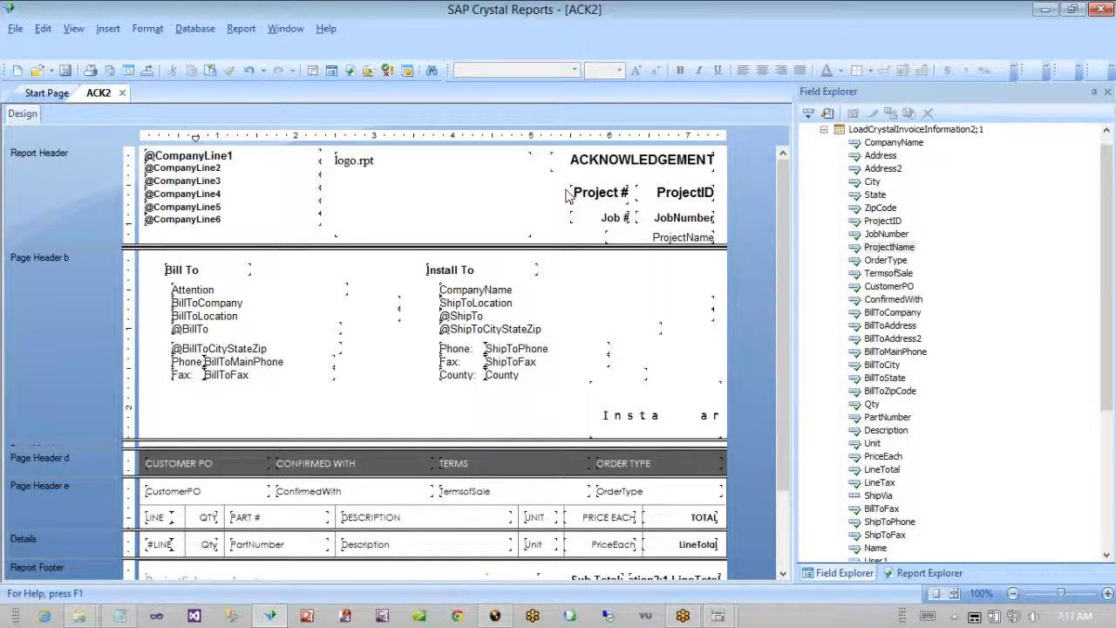
left_click_drag(563, 185, 600, 227)
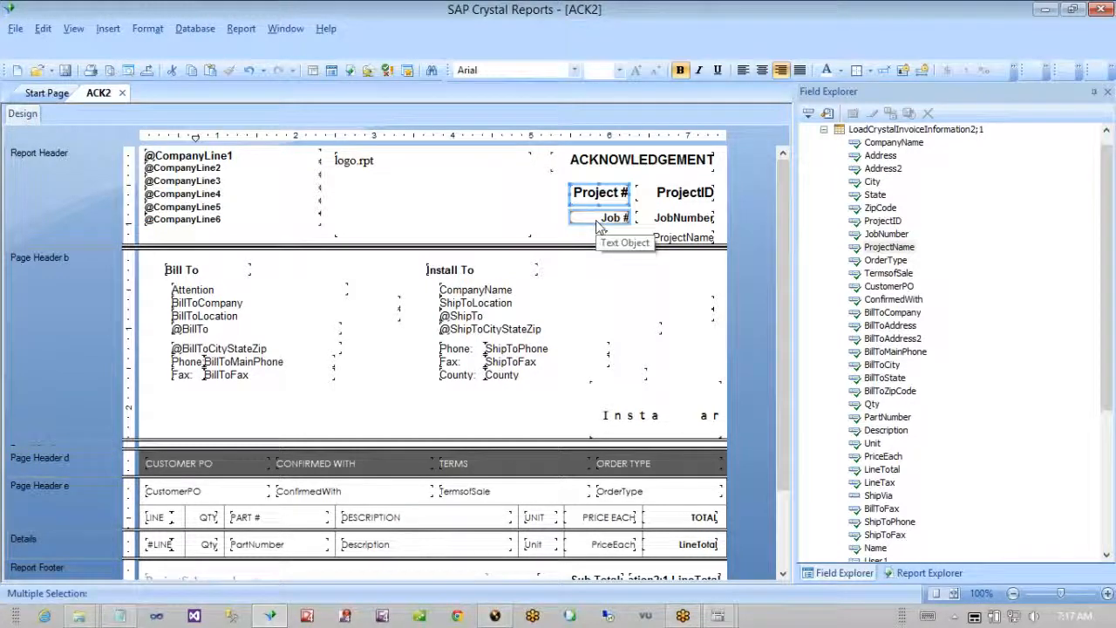
key("Left")
key("Left")
key("Left")
key("Left")
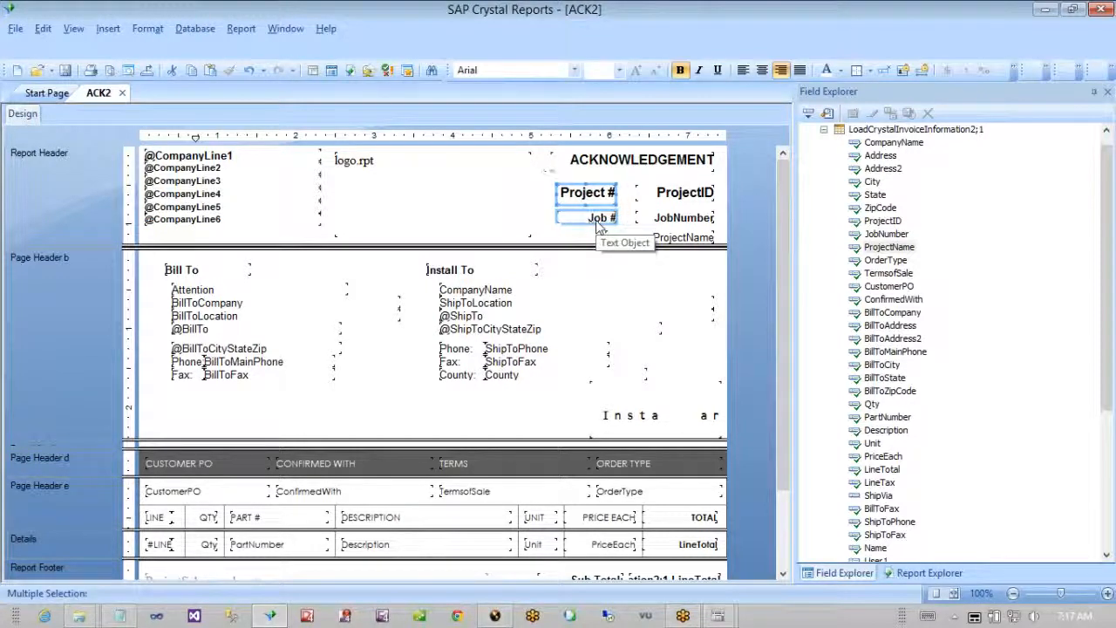
key("Left")
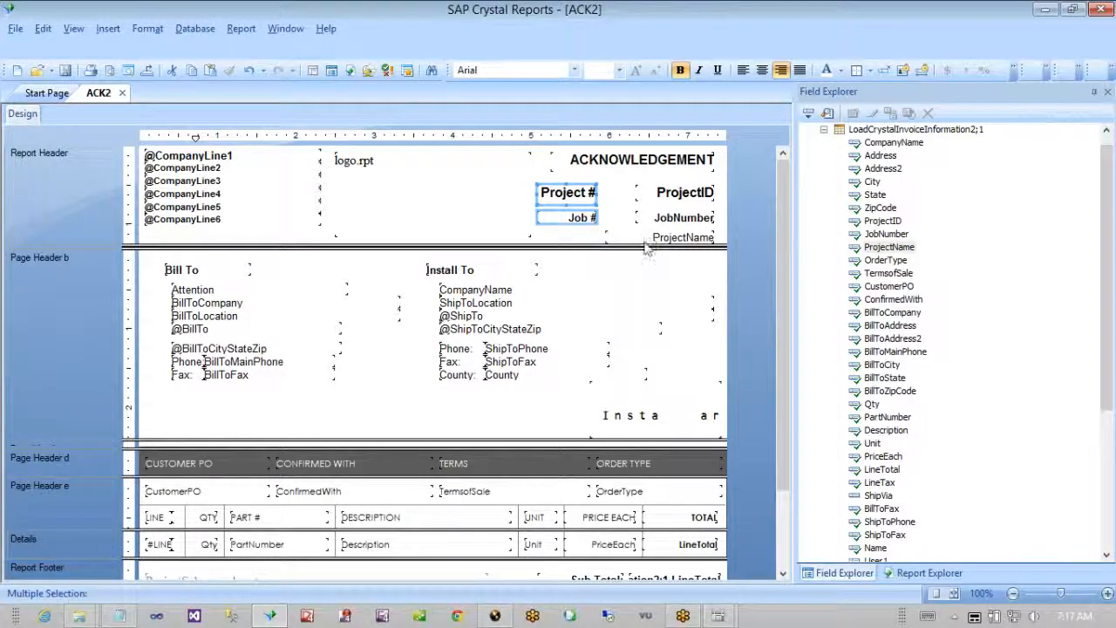
left_click(609, 239)
left_click_drag(609, 240, 537, 243)
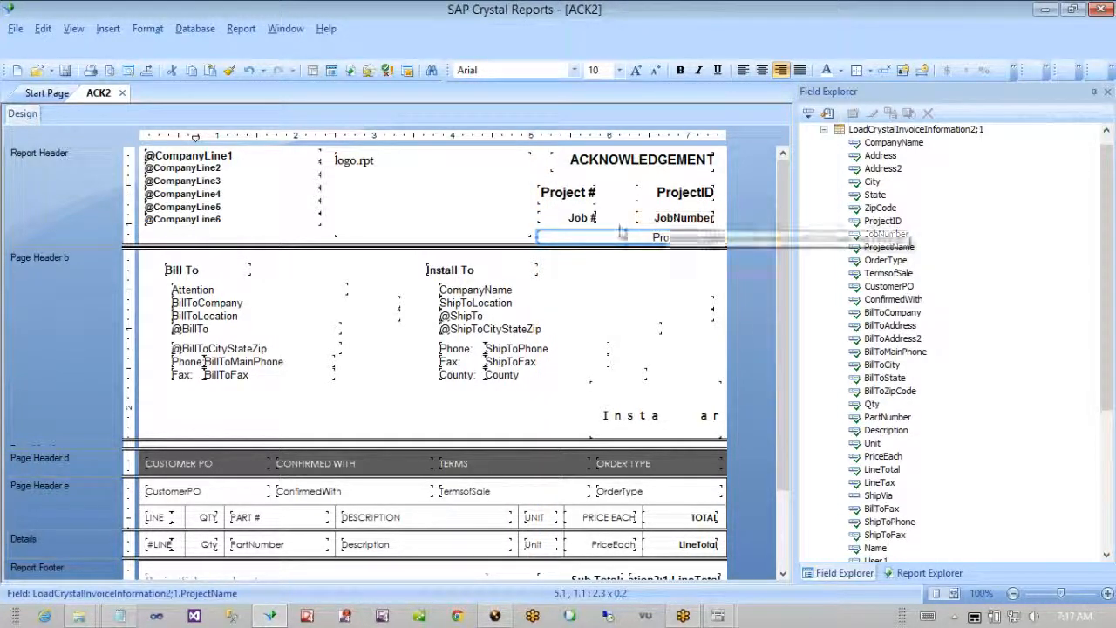
- Nudge the Job # label, JobNumber field and ProjectName field slightly upward in the report header, and save ACK2
left_click(676, 218)
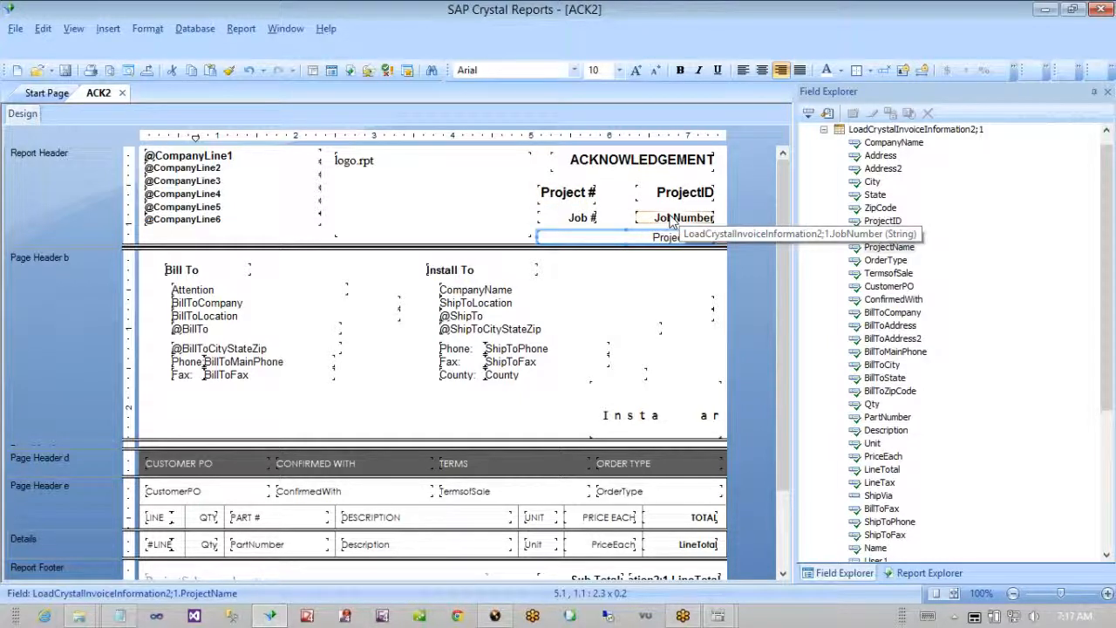
left_click(563, 218, "ctrl")
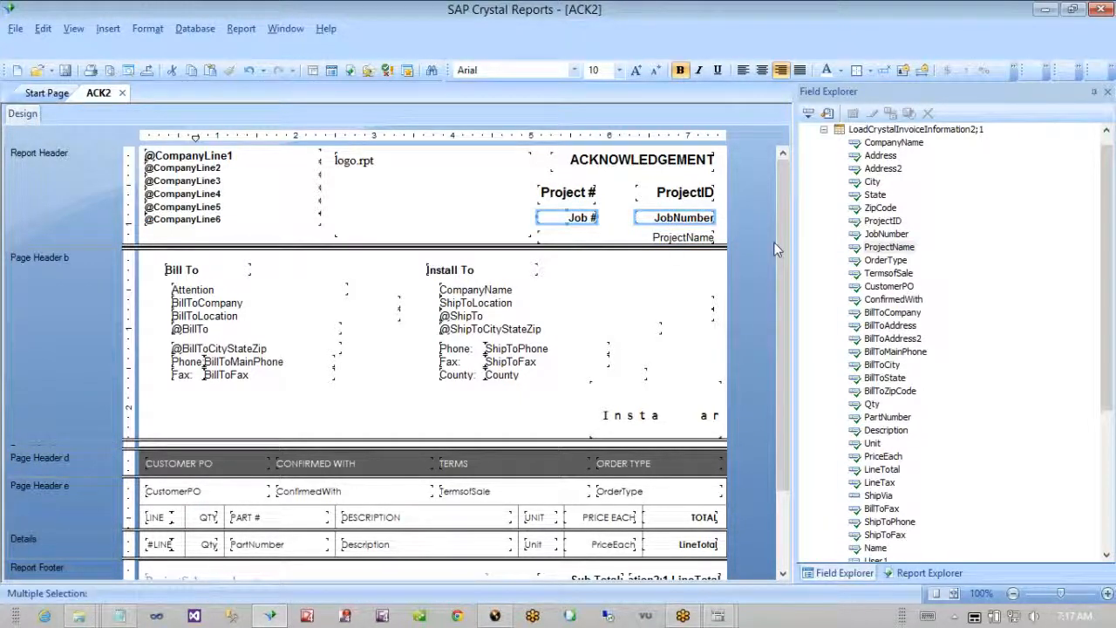
key("Up")
key("Up")
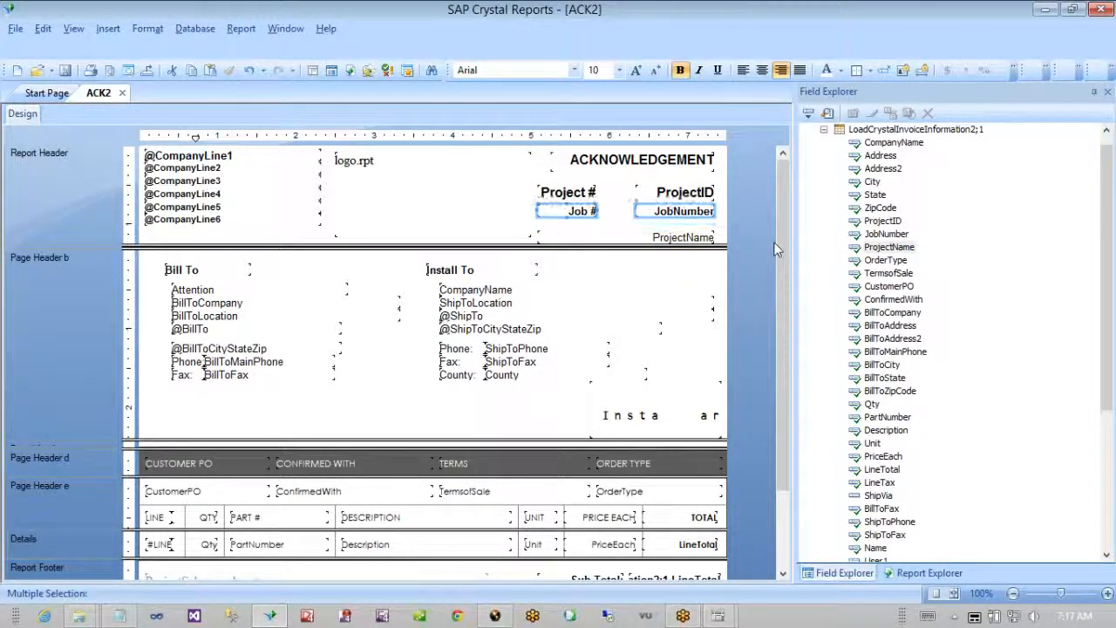
left_click(668, 241)
key("Up")
key("Up")
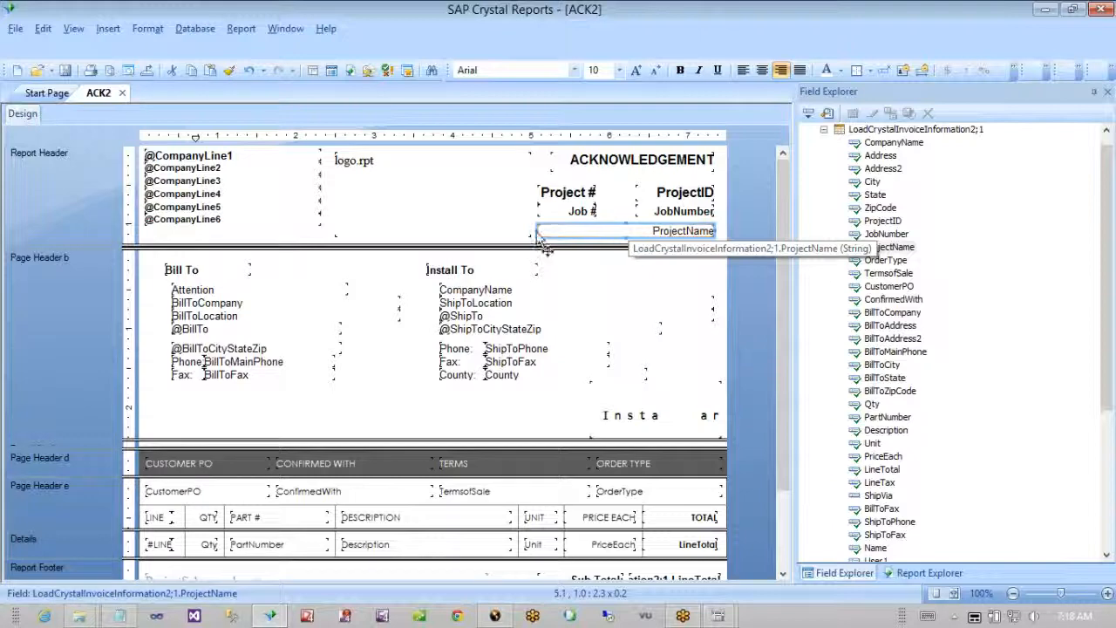
left_click(65, 73)
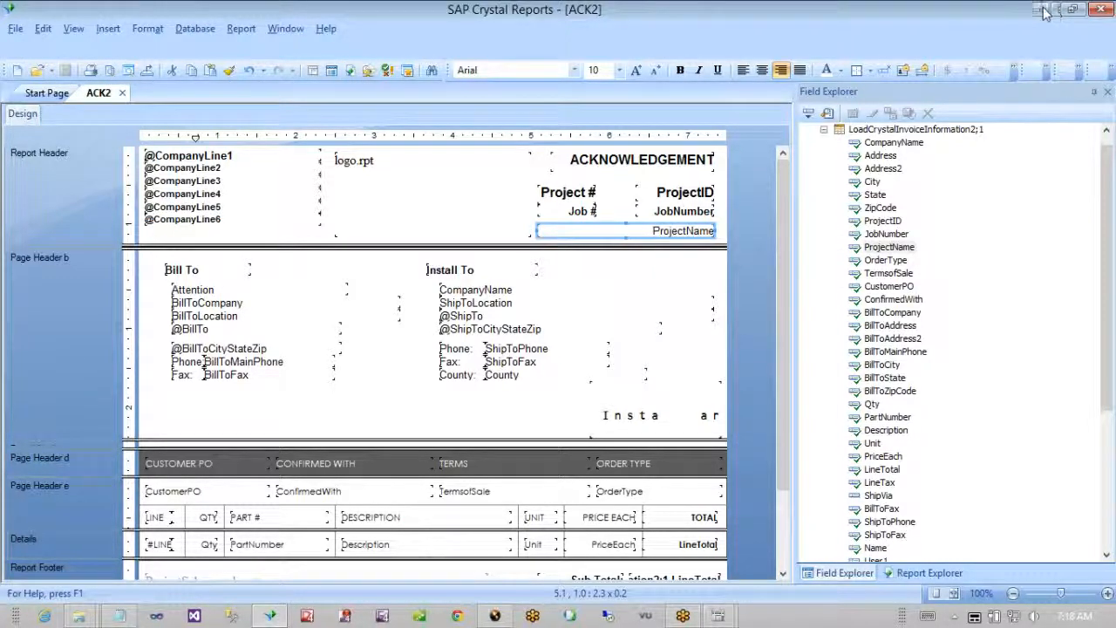
- Minimize the open windows to reach the desktop and copy the ACK2 report file
left_click(1045, 12)
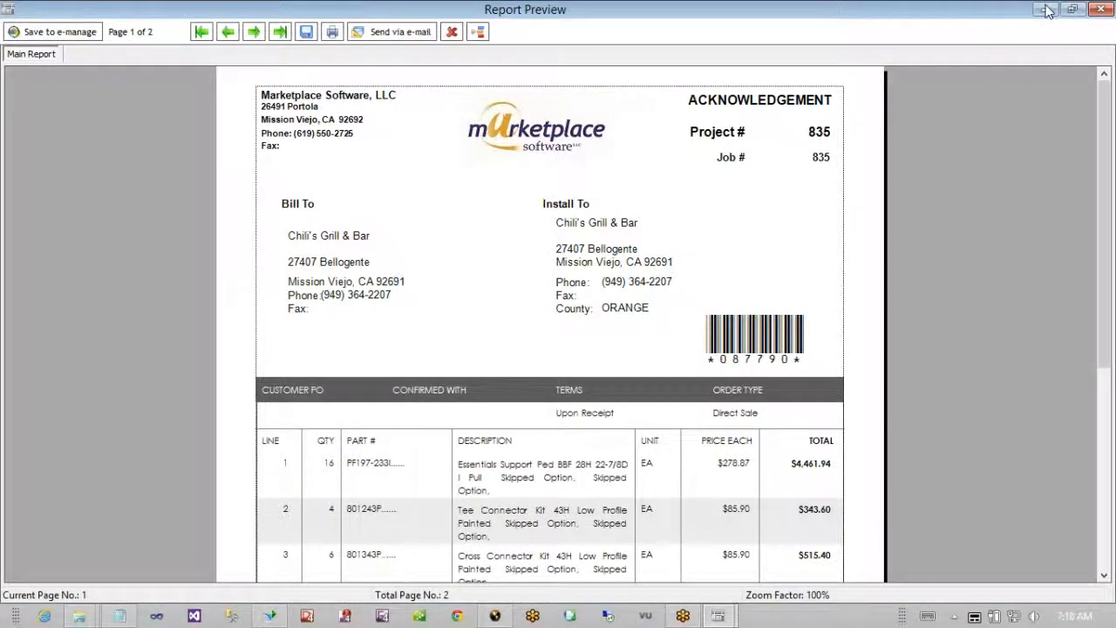
left_click(1047, 10)
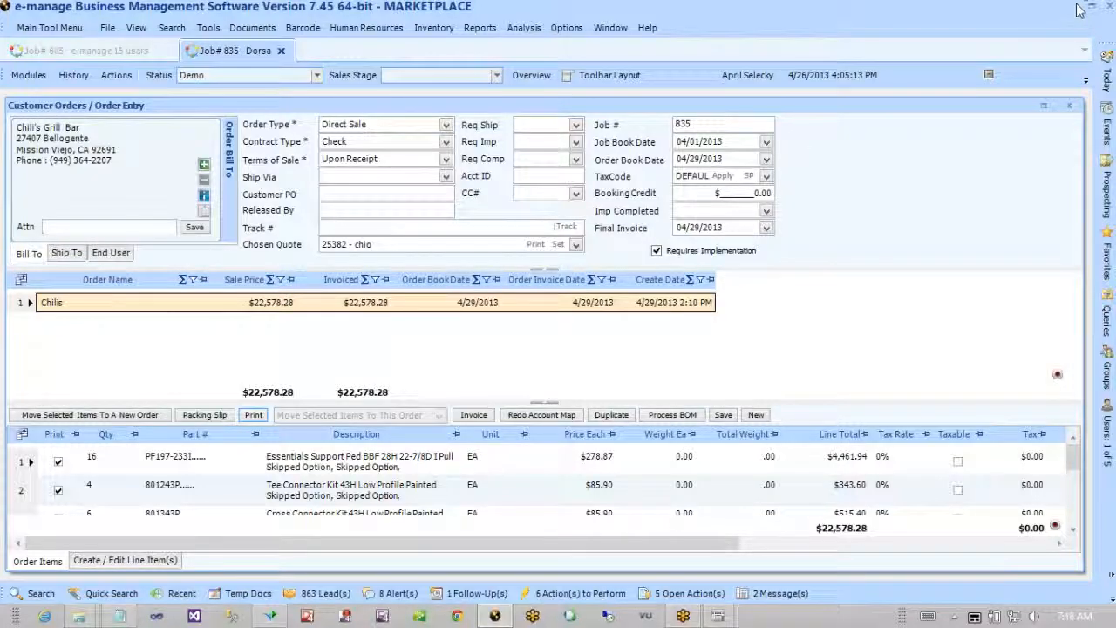
left_click(1090, 7)
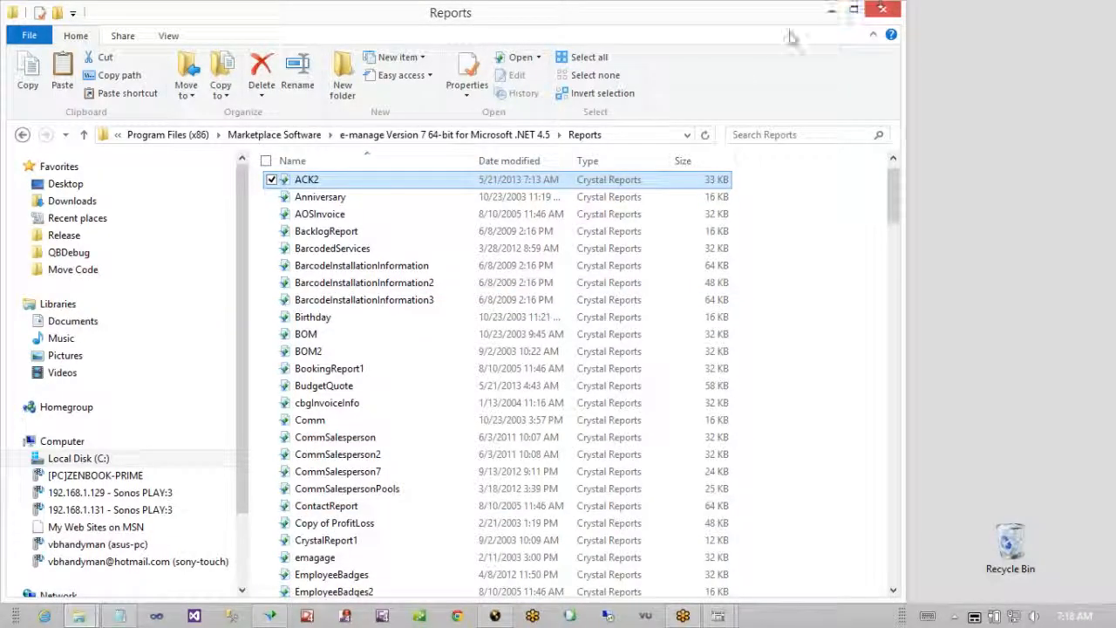
left_click(830, 10)
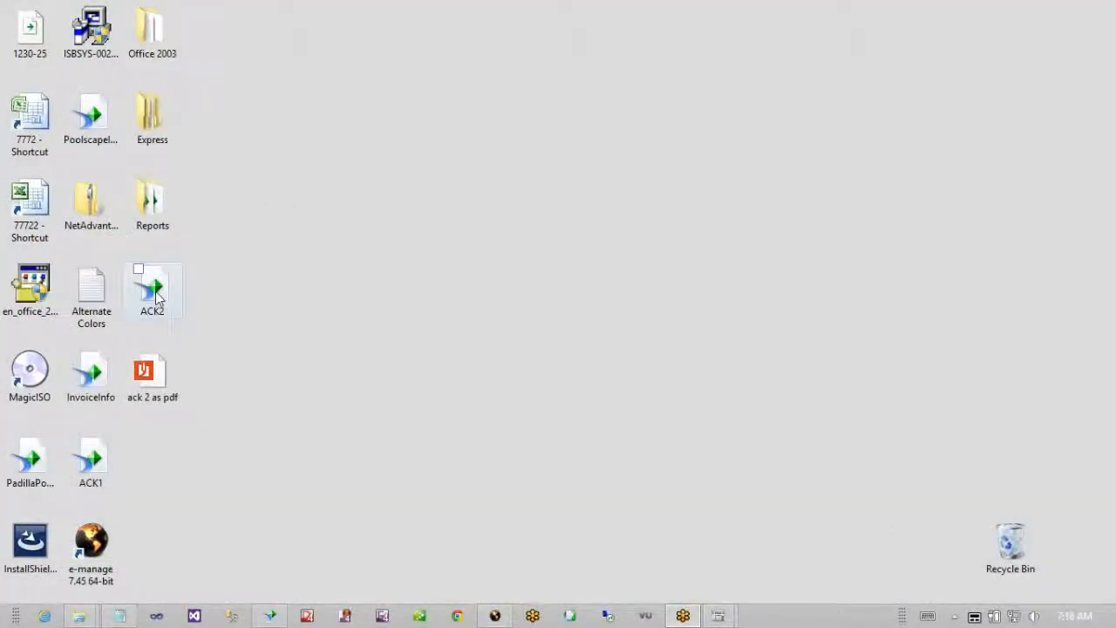
right_click(155, 291)
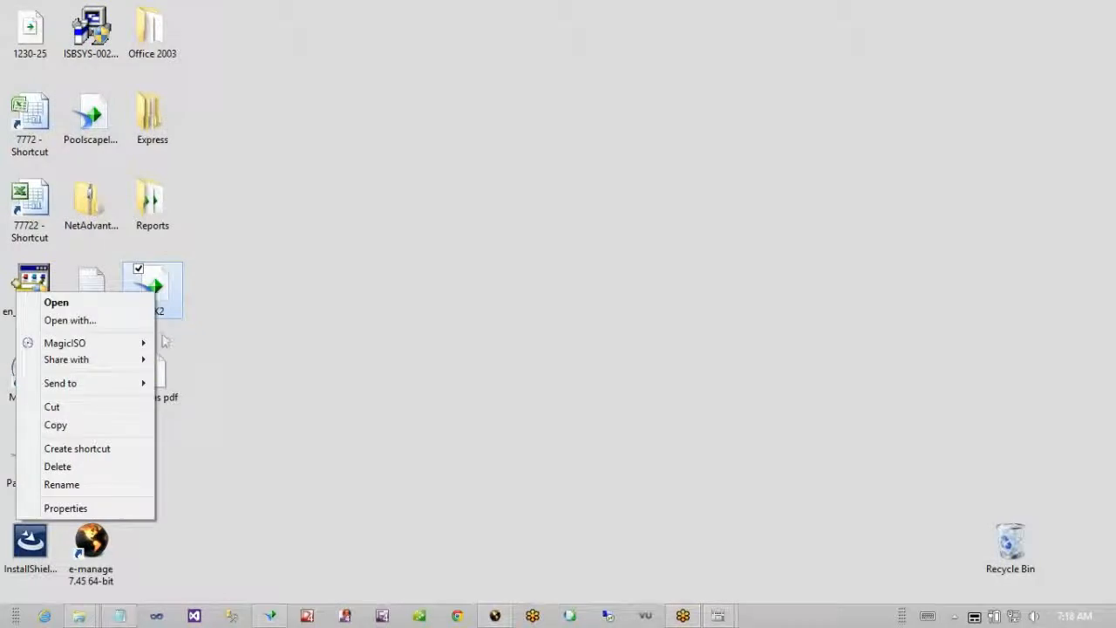
left_click(113, 426)
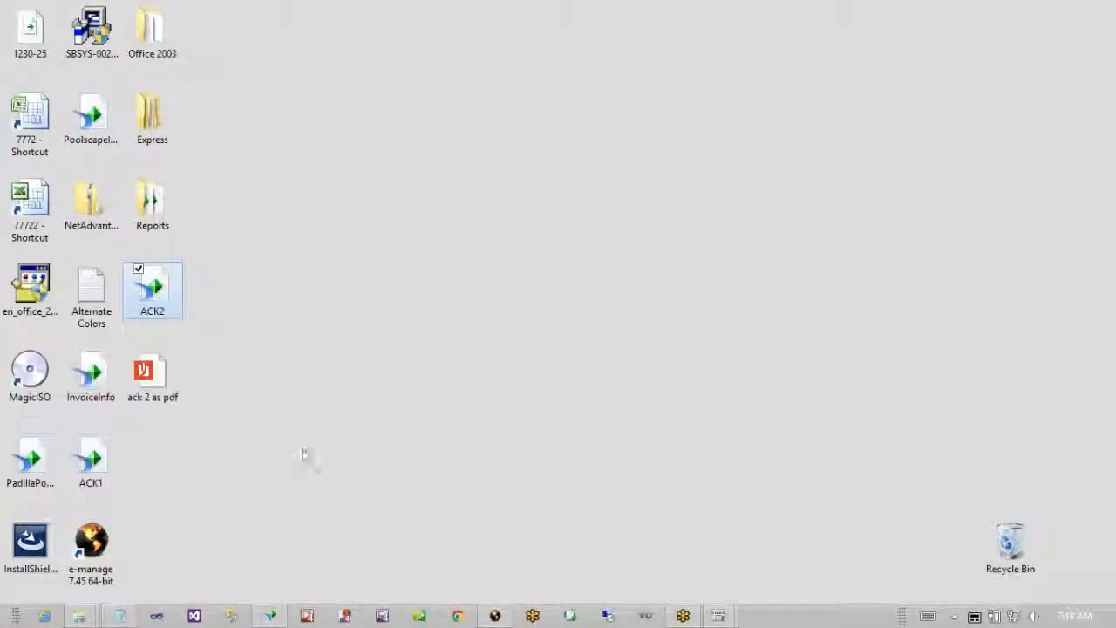
- Paste ACK2 into the e-manage Reports folder, replacing the existing ACK2.rpt file
mouse_move(95, 618)
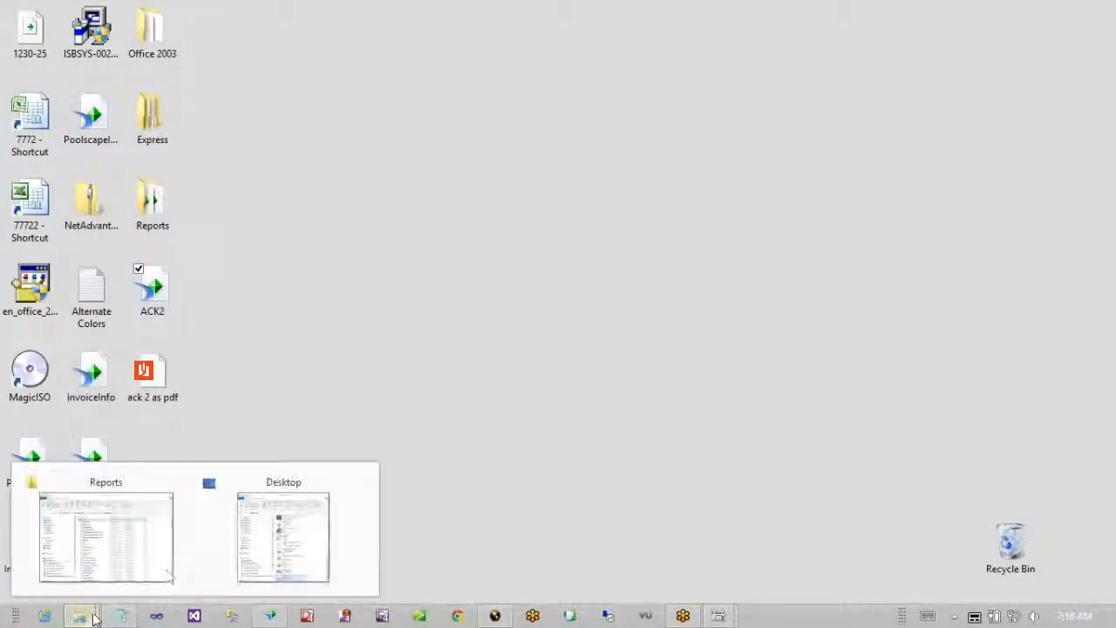
left_click(180, 553)
right_click(861, 311)
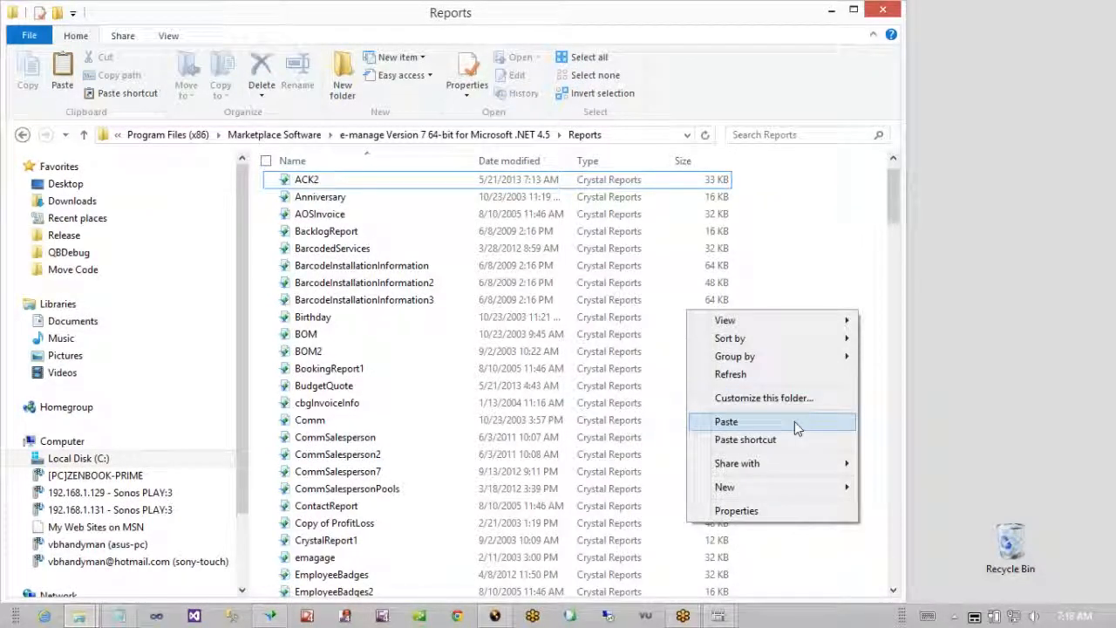
left_click(794, 421)
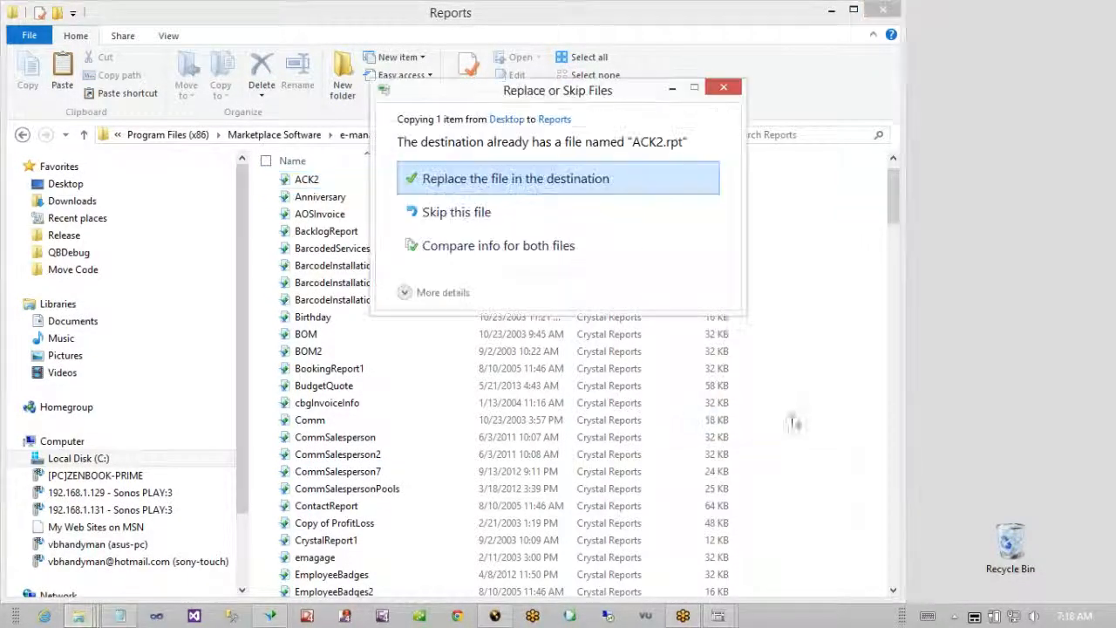
left_click(590, 187)
left_click(515, 200)
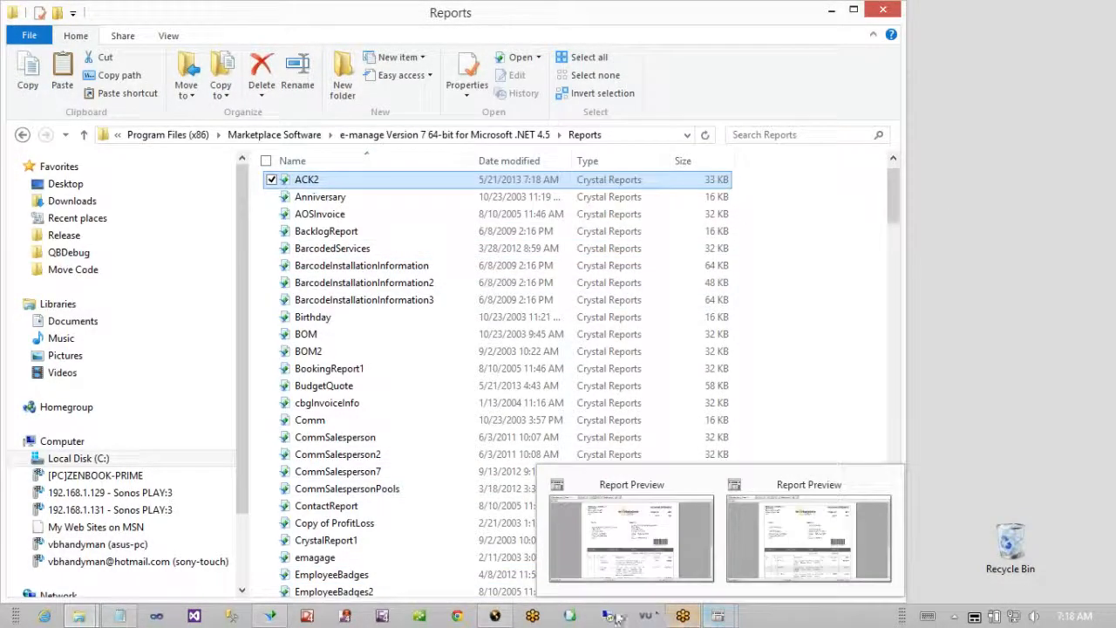
- Switch to e-manage and print the Chilis order with ACK2.rpt as the alternative report
left_click(497, 616)
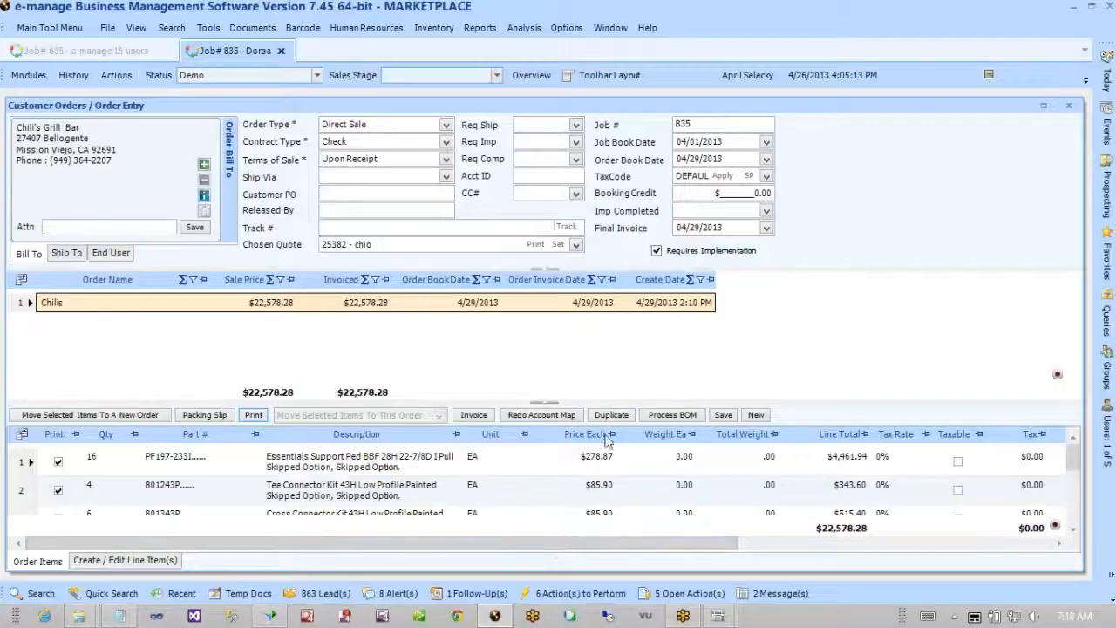
left_click(254, 416)
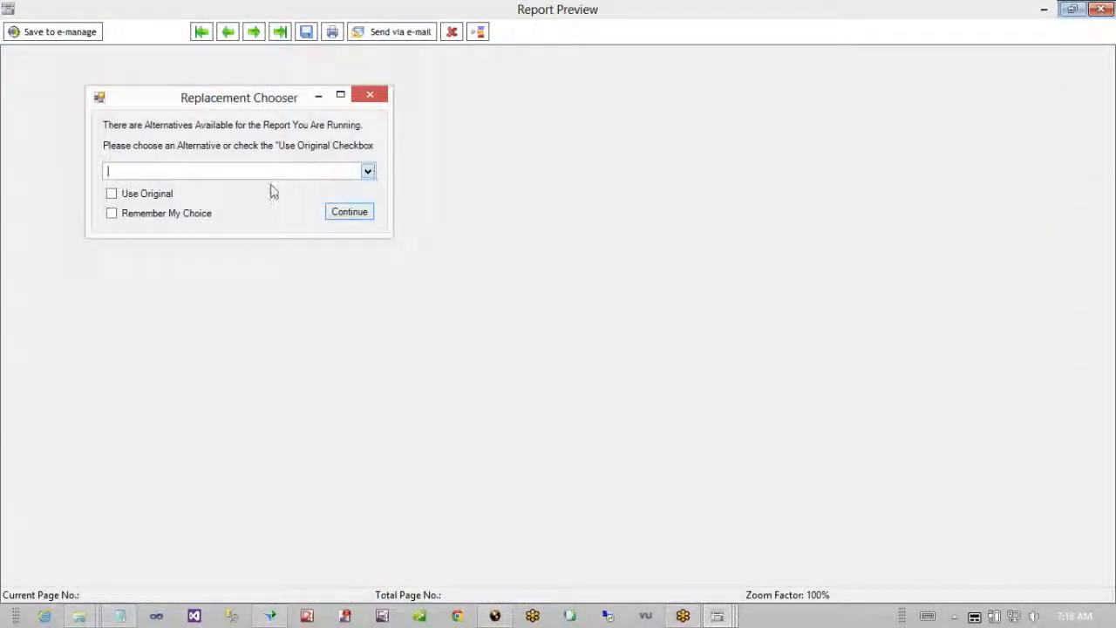
left_click(367, 171)
left_click(268, 221)
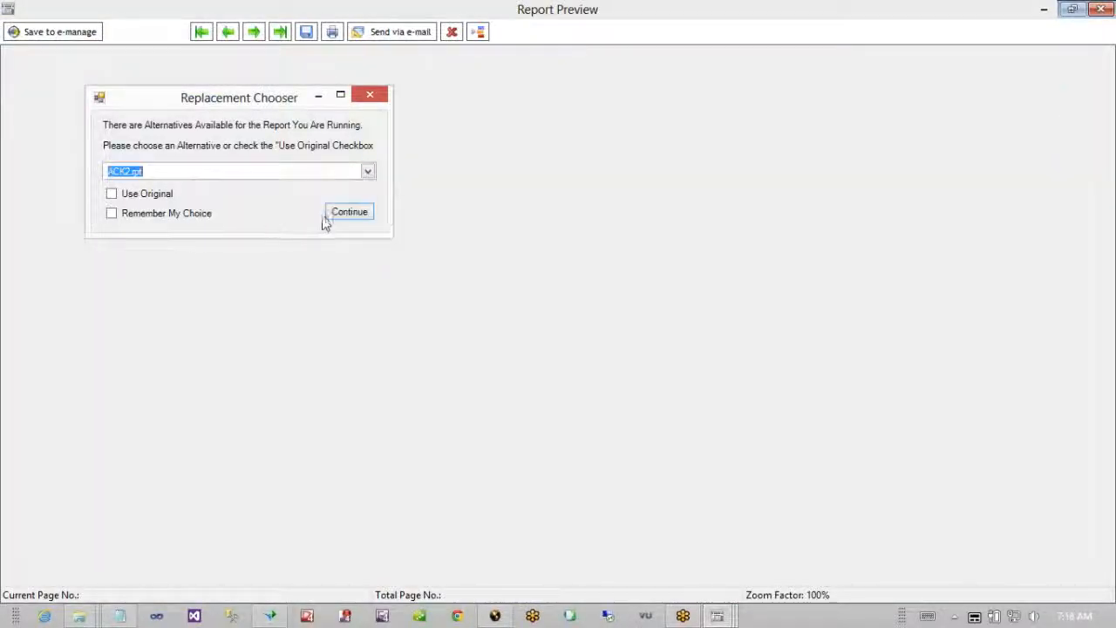
left_click(329, 216)
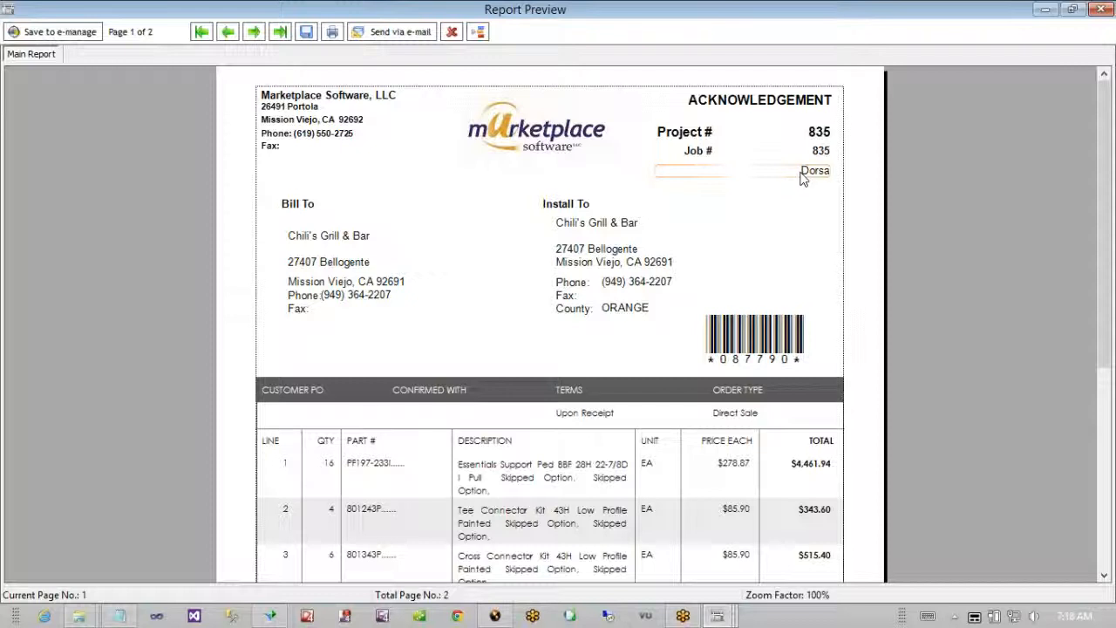
- Close the preview, switch to Crystal Reports, enable Can Grow on the report header's ProjectName field and justify its text
left_click(1097, 9)
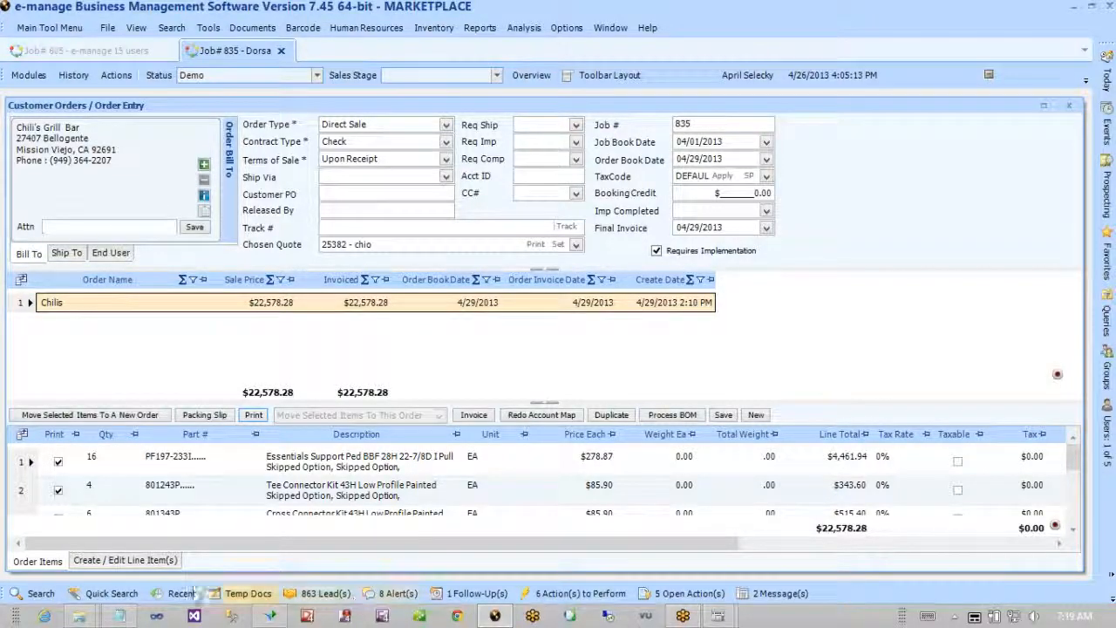
left_click(266, 616)
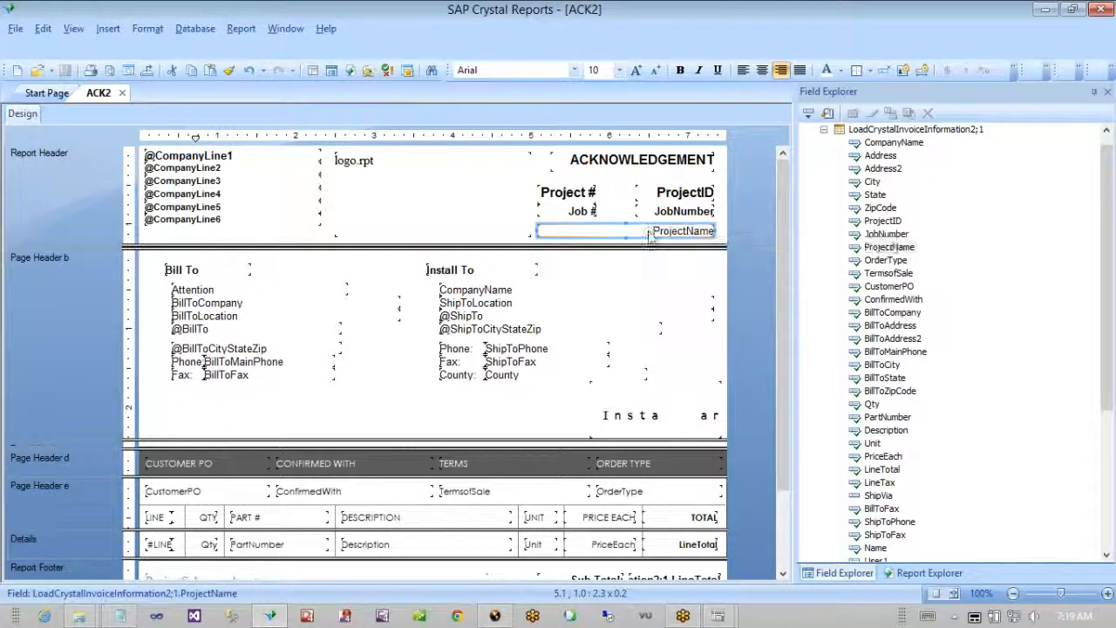
right_click(647, 230)
left_click(702, 79)
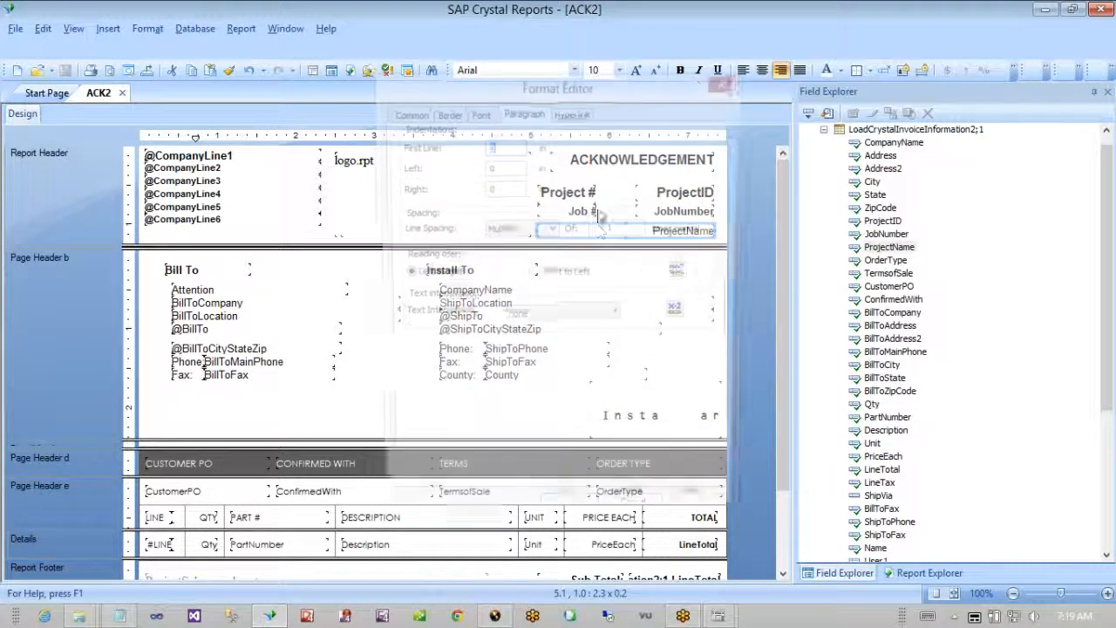
left_click(407, 114)
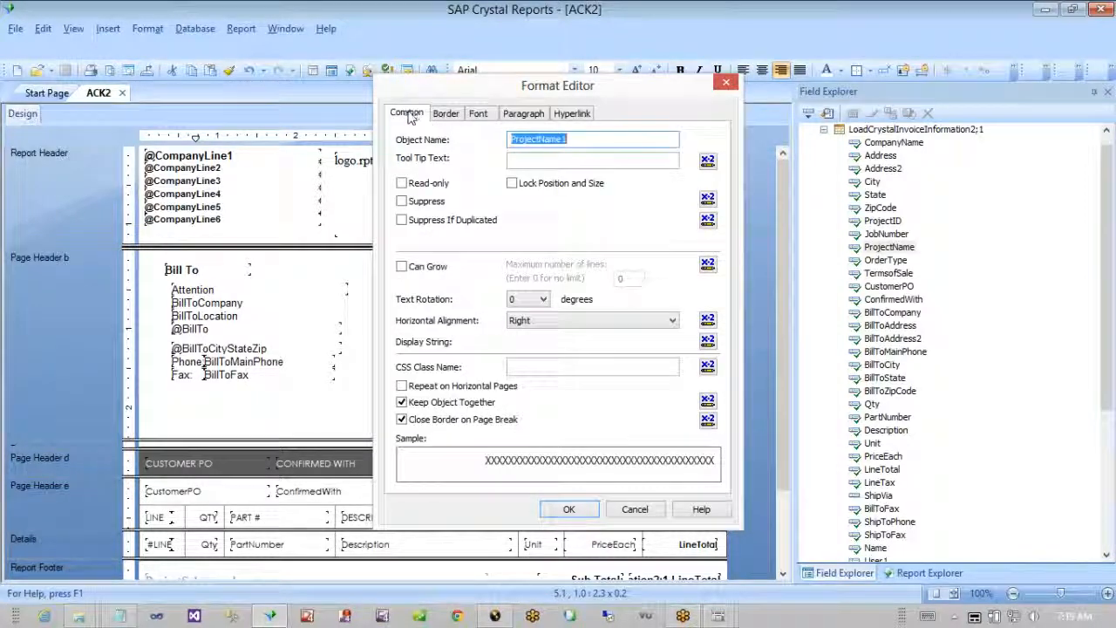
left_click(401, 267)
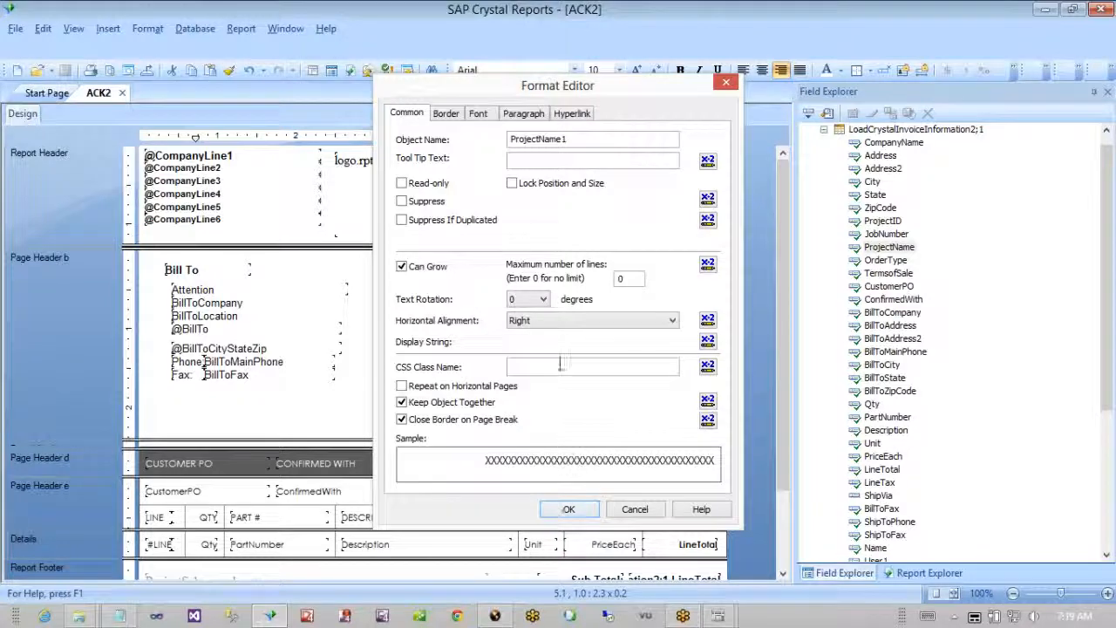
left_click(568, 509)
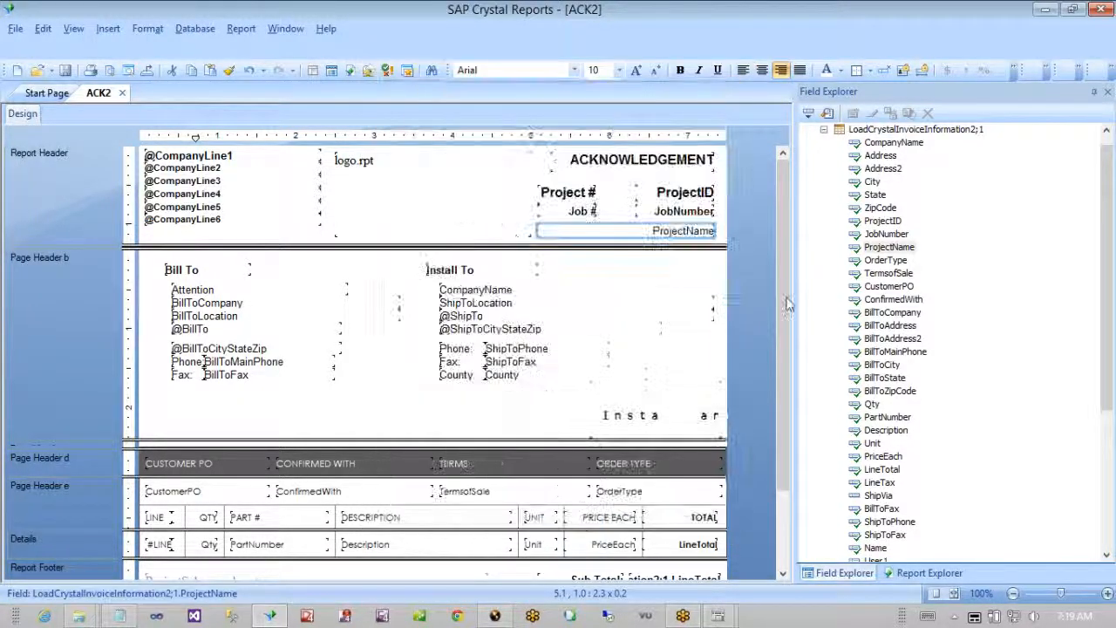
left_click(801, 70)
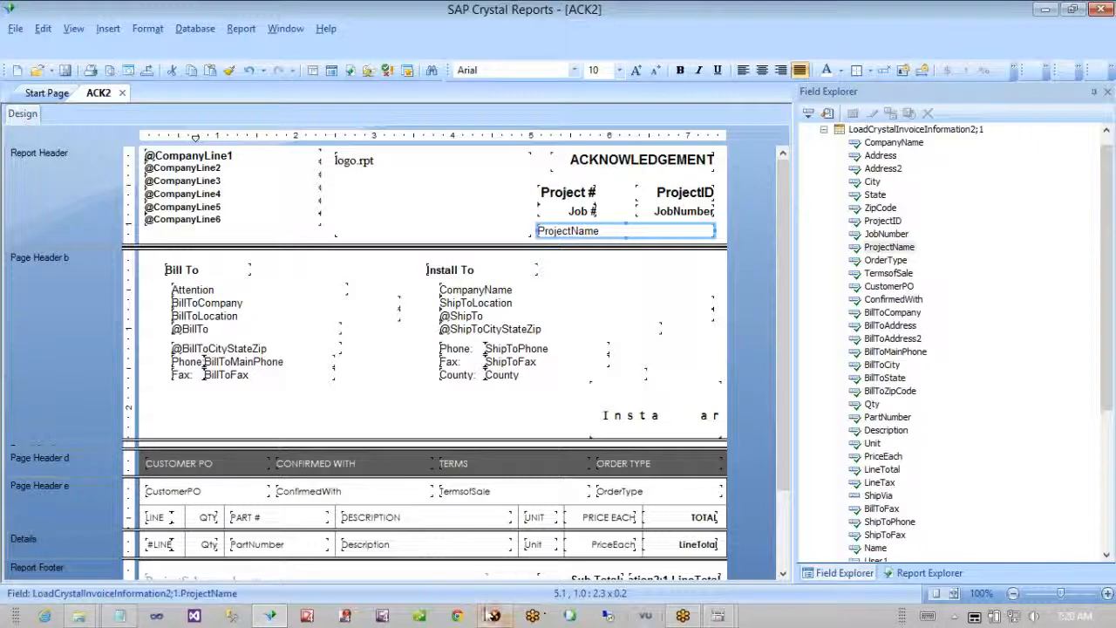
- Switch to e-manage, preview the Chilis order with the original report, check its Save to e-manage document details, and close without saving
left_click(496, 616)
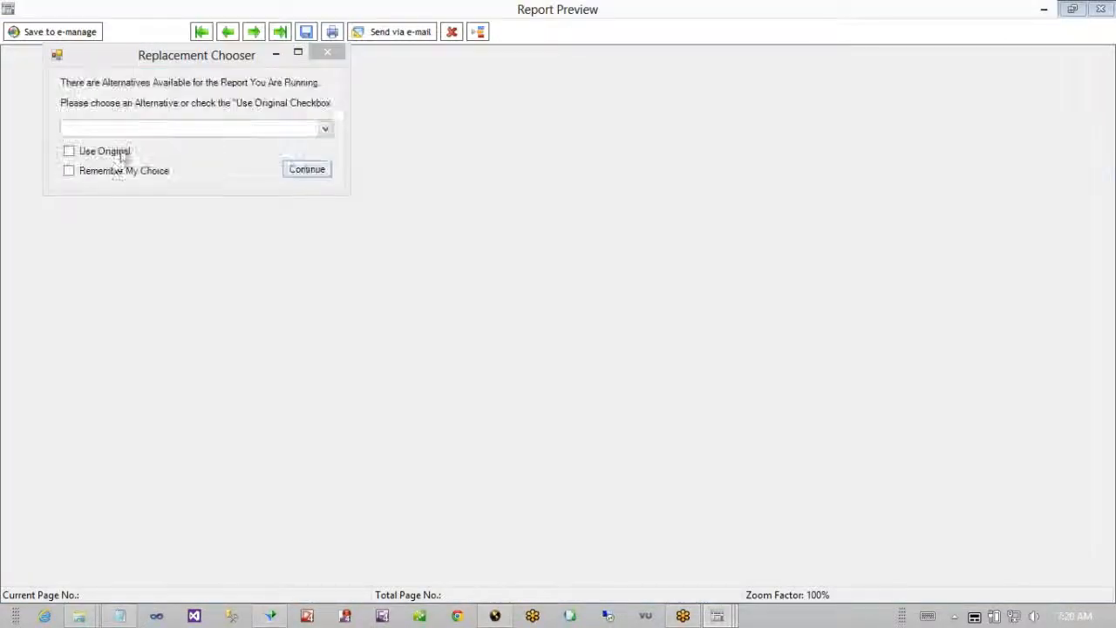
left_click(77, 152)
key("Return")
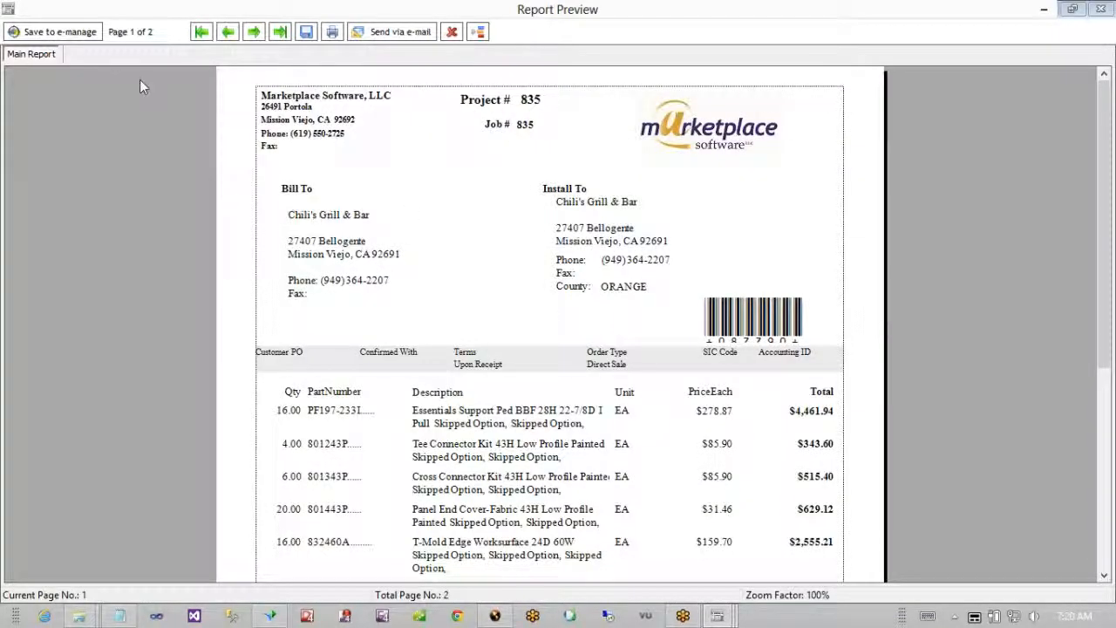
left_click(60, 34)
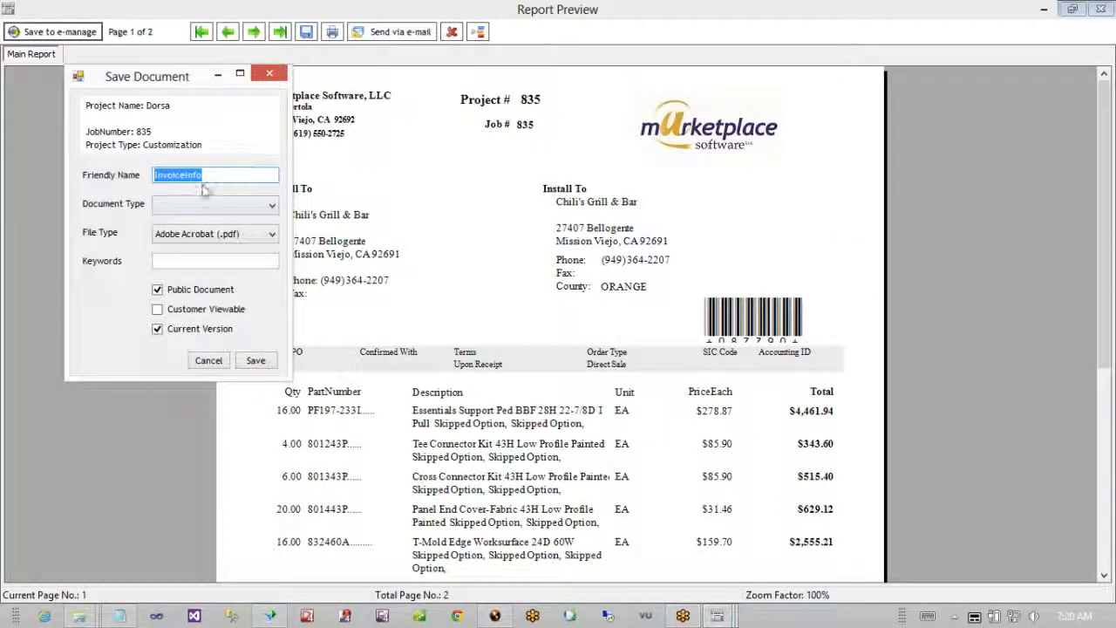
type("InvoiceInfo")
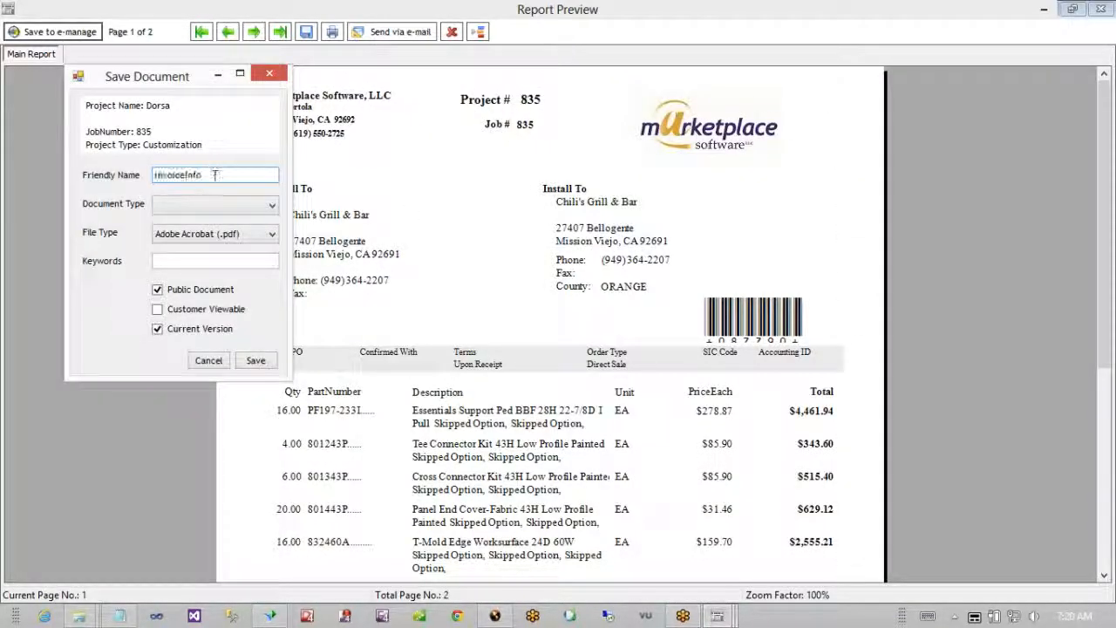
left_click(269, 74)
left_click(1102, 8)
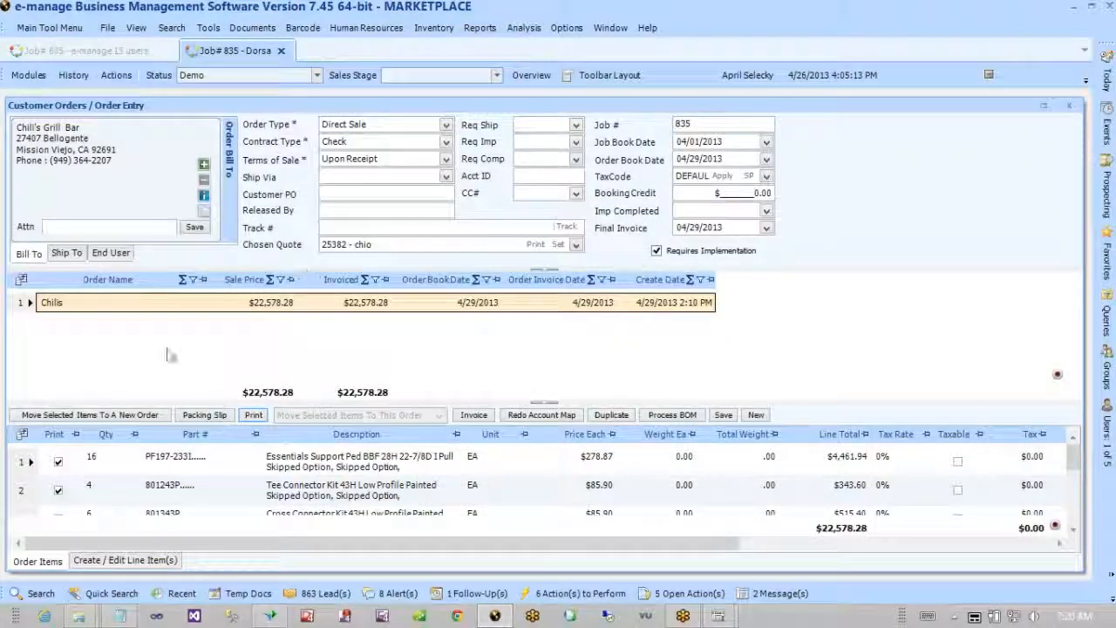
- Preview the order's packing slip, check its Save to e-manage document details, and close without saving
left_click(199, 419)
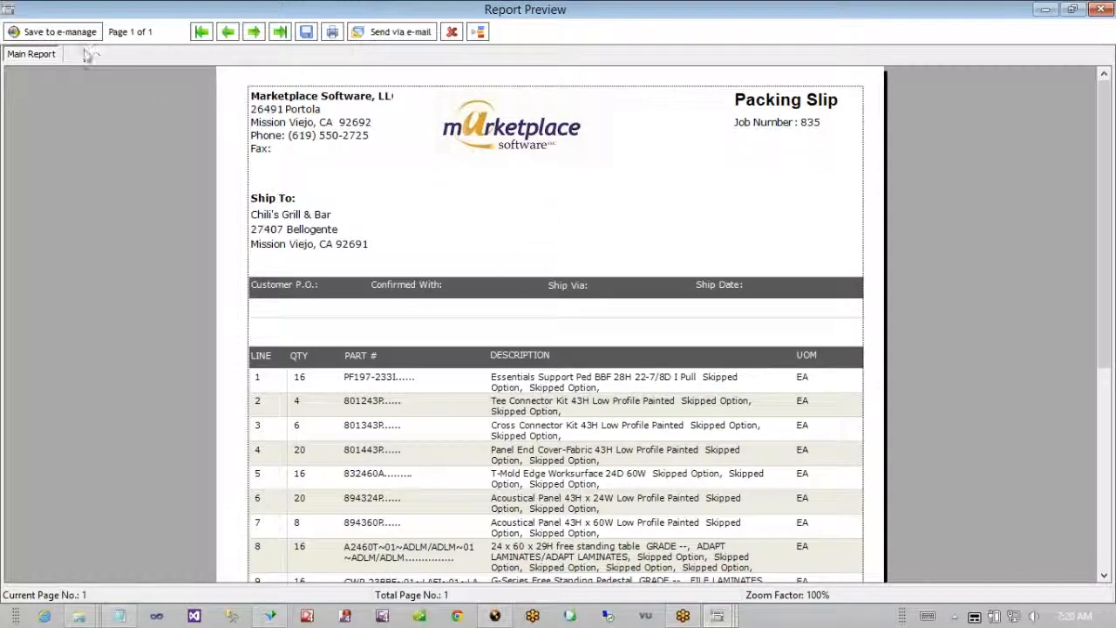
left_click(26, 34)
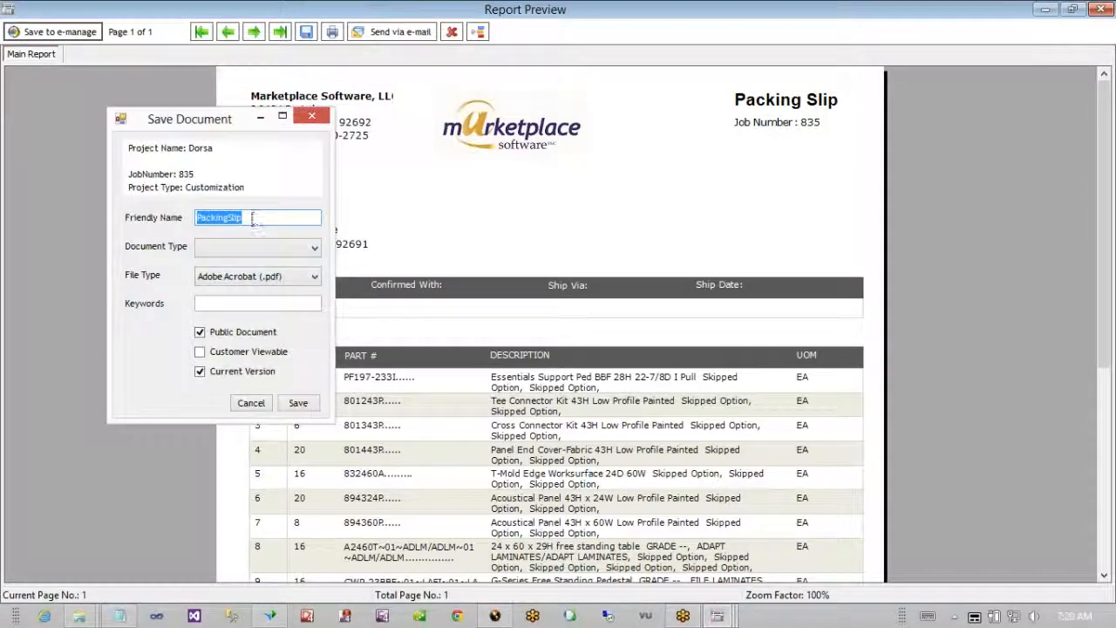
left_click(317, 124)
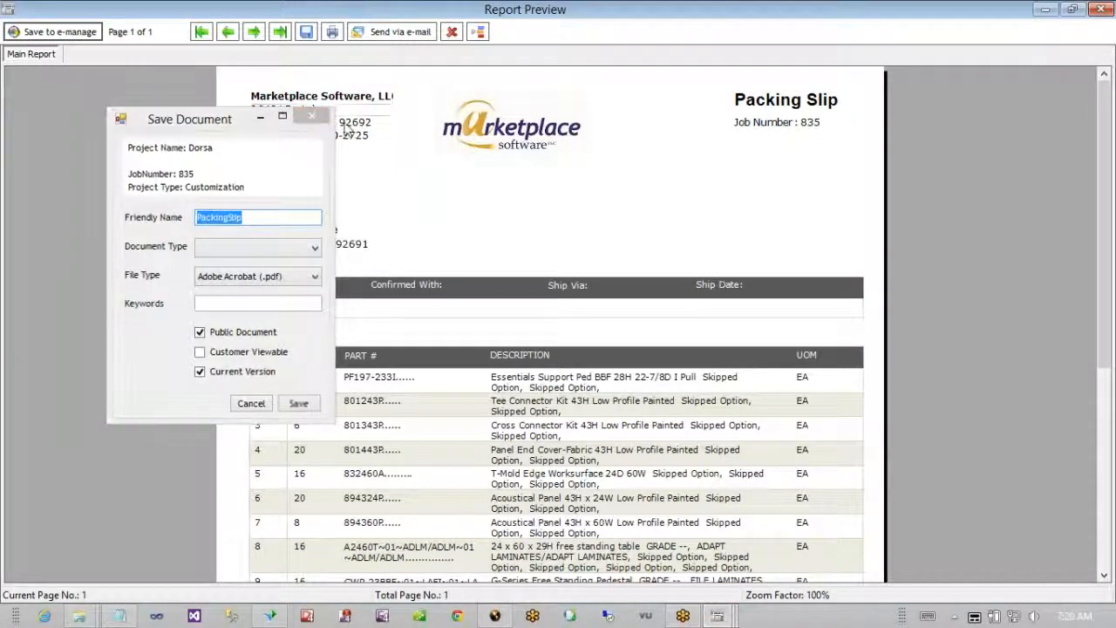
left_click(1096, 9)
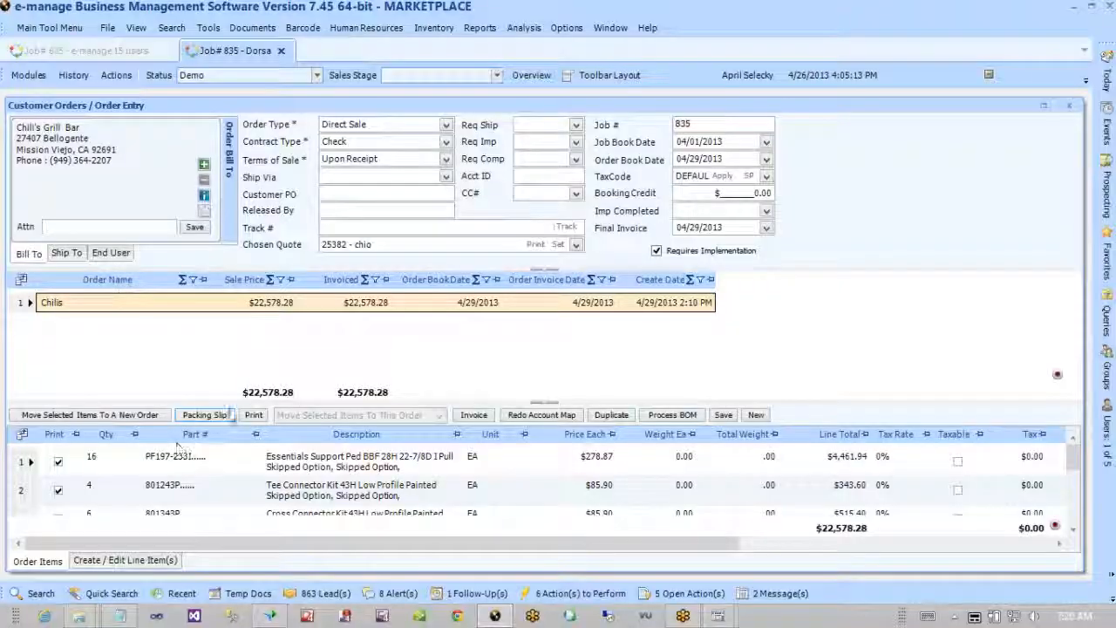
- Print the Chilis order with the ACK2.rpt alternative and check its Save to e-manage document details without saving
left_click(254, 415)
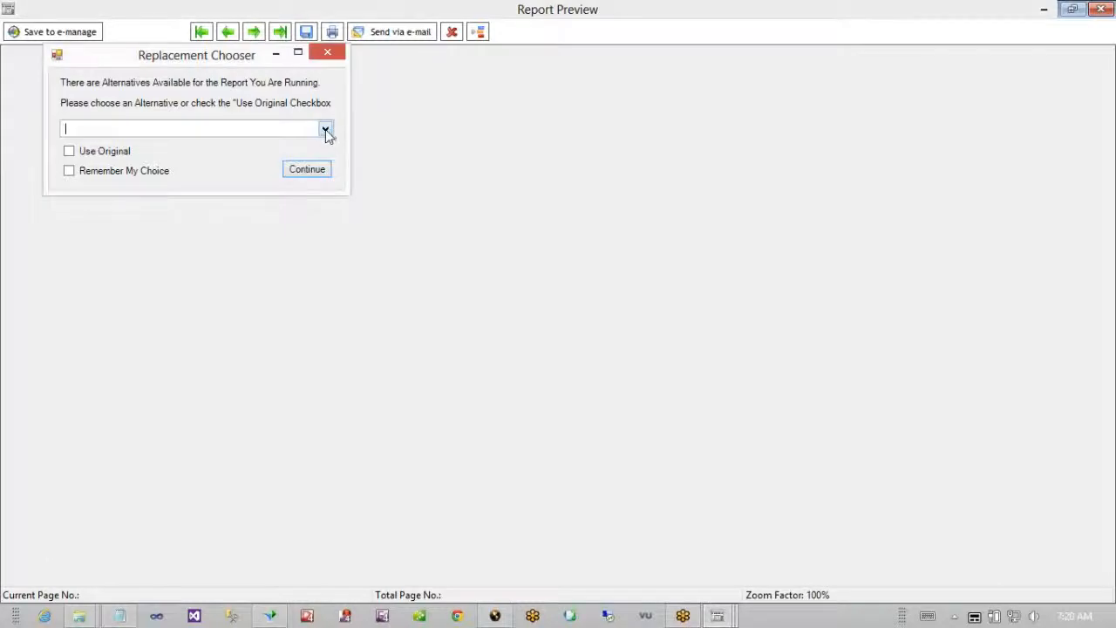
left_click(326, 129)
left_click(222, 165)
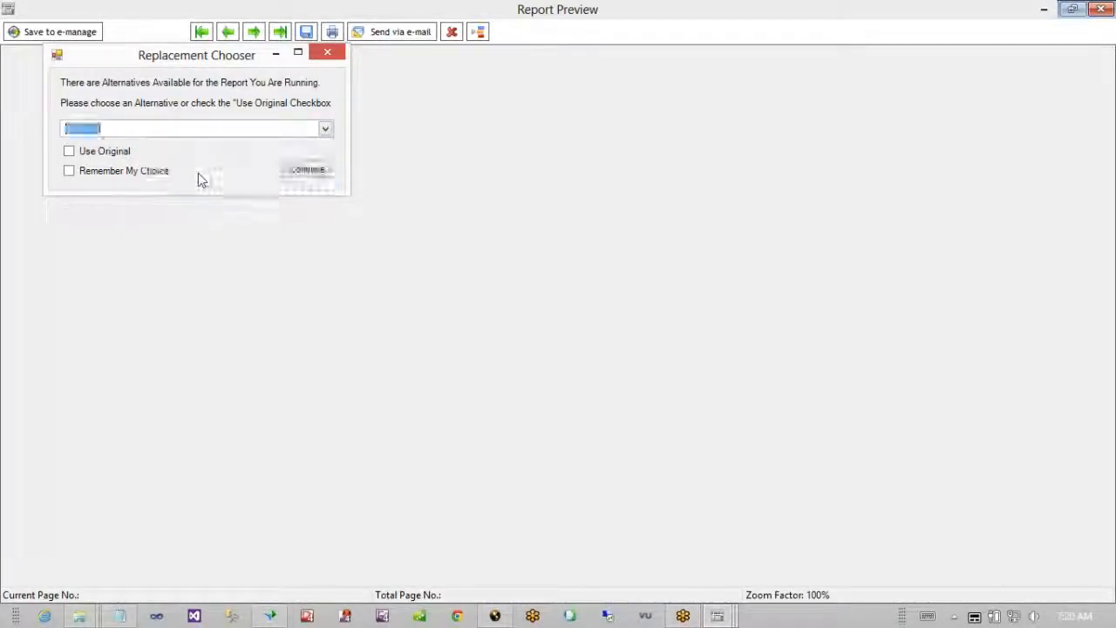
left_click(295, 172)
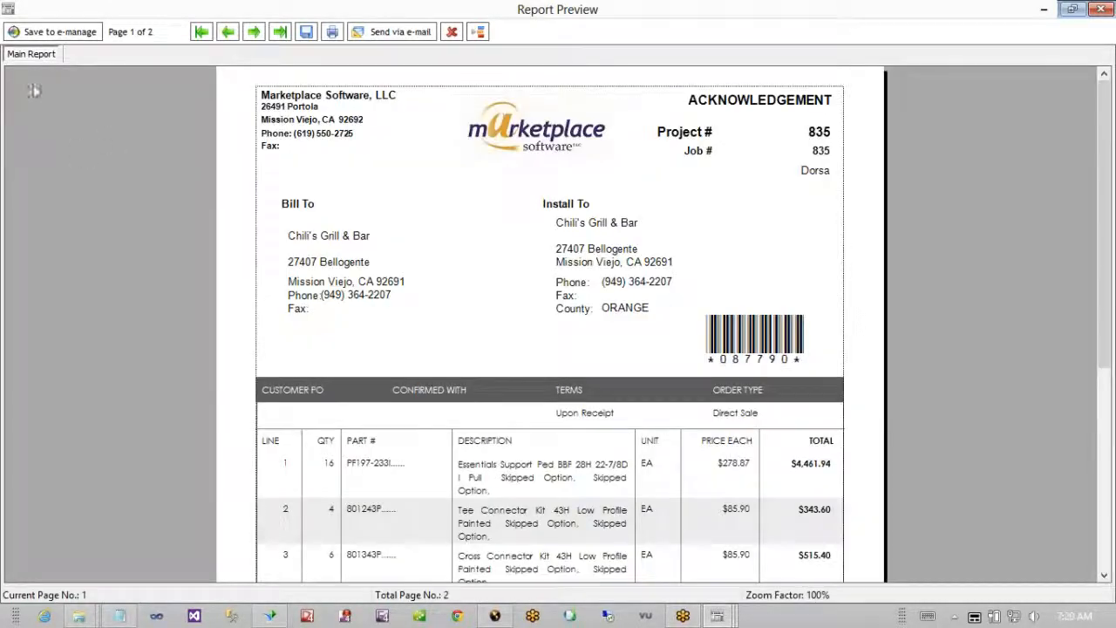
left_click(54, 32)
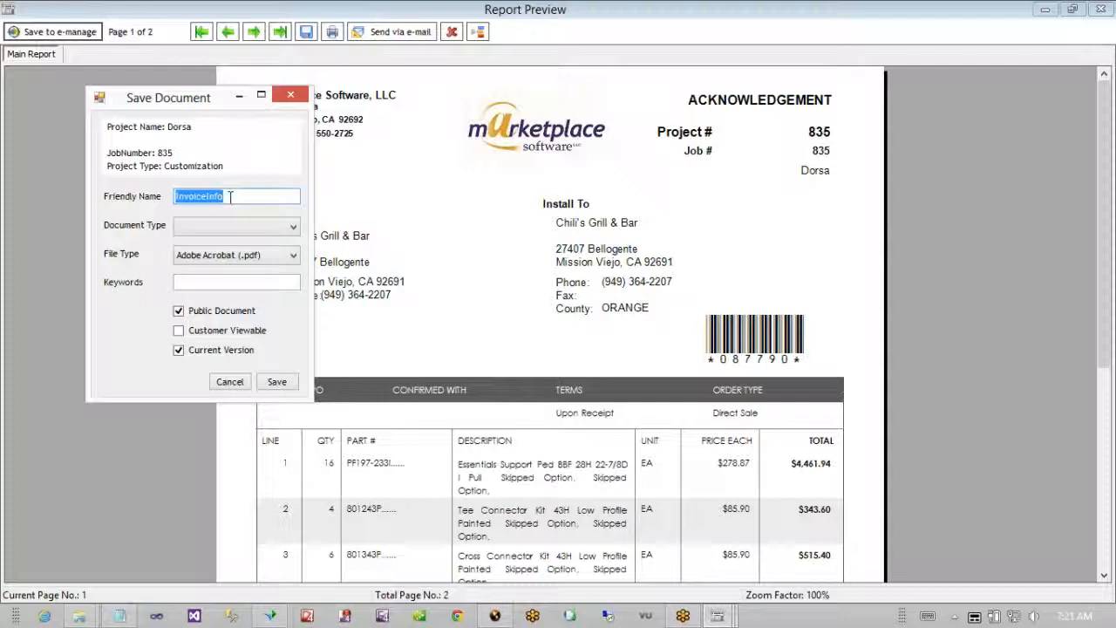
left_click(295, 95)
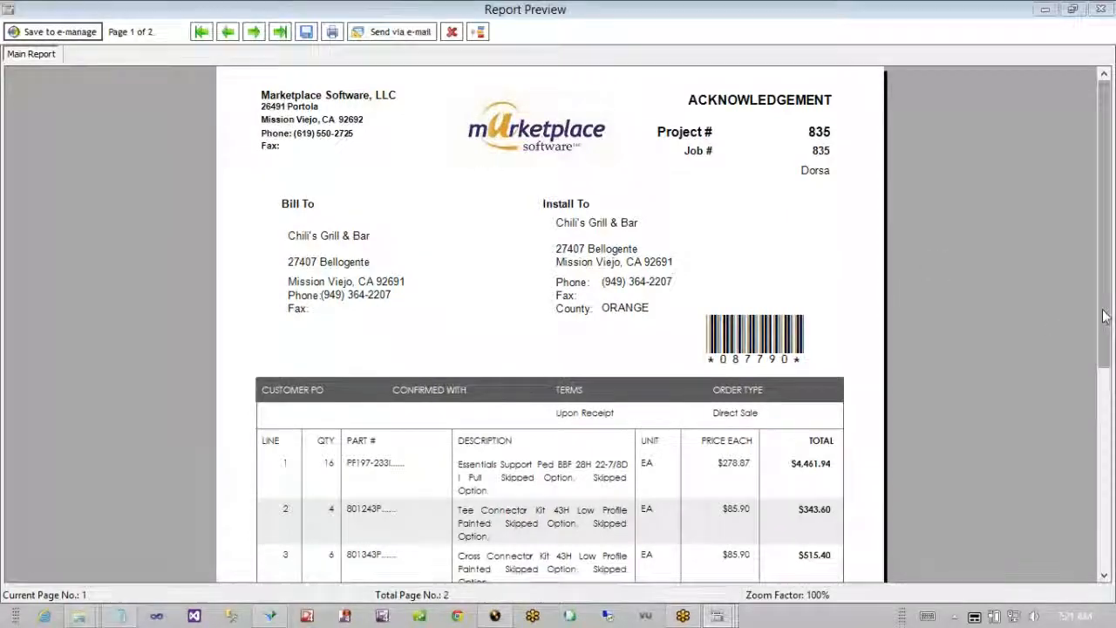
- Review page 1 of the acknowledgement preview, from the header and addresses to the line items and page footer
left_click_drag(1104, 319, 1096, 514)
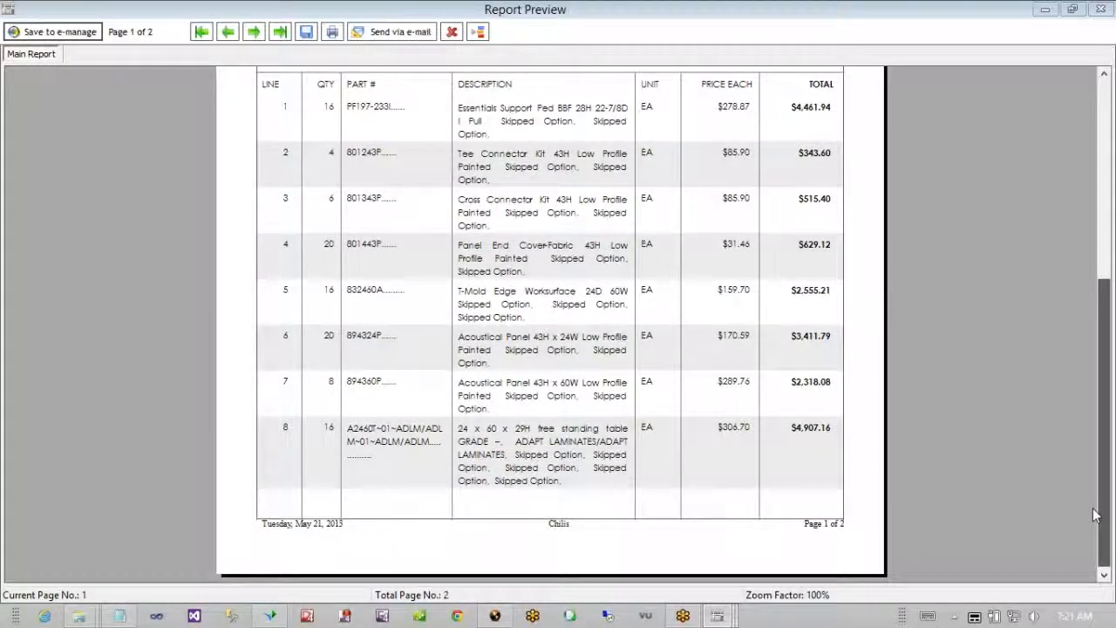
left_click_drag(1095, 515, 1102, 330)
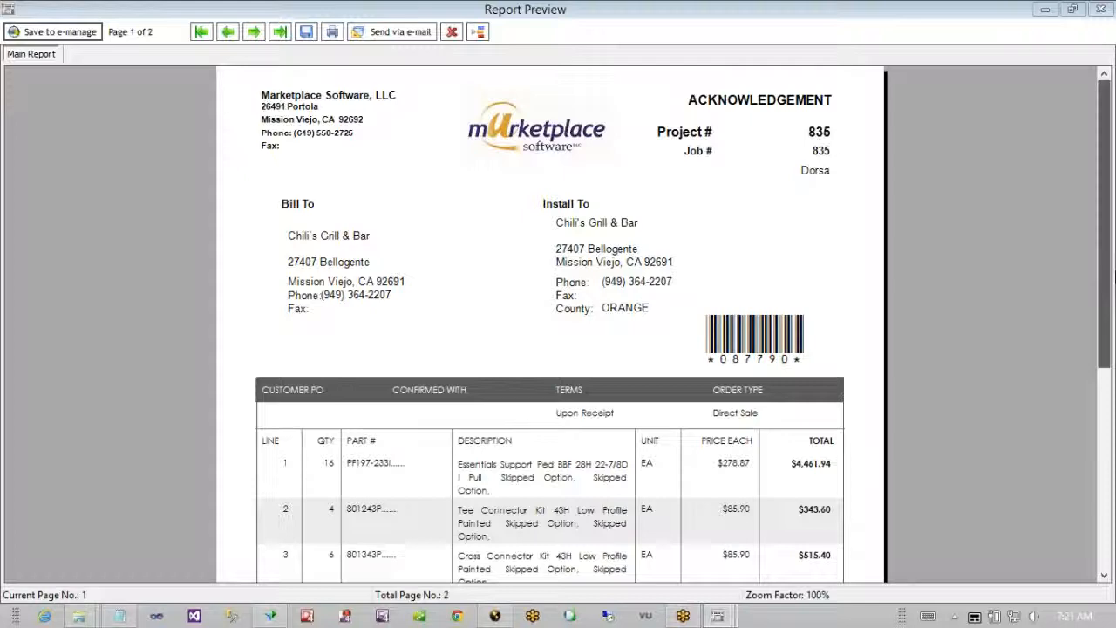
left_click_drag(1113, 279, 1109, 407)
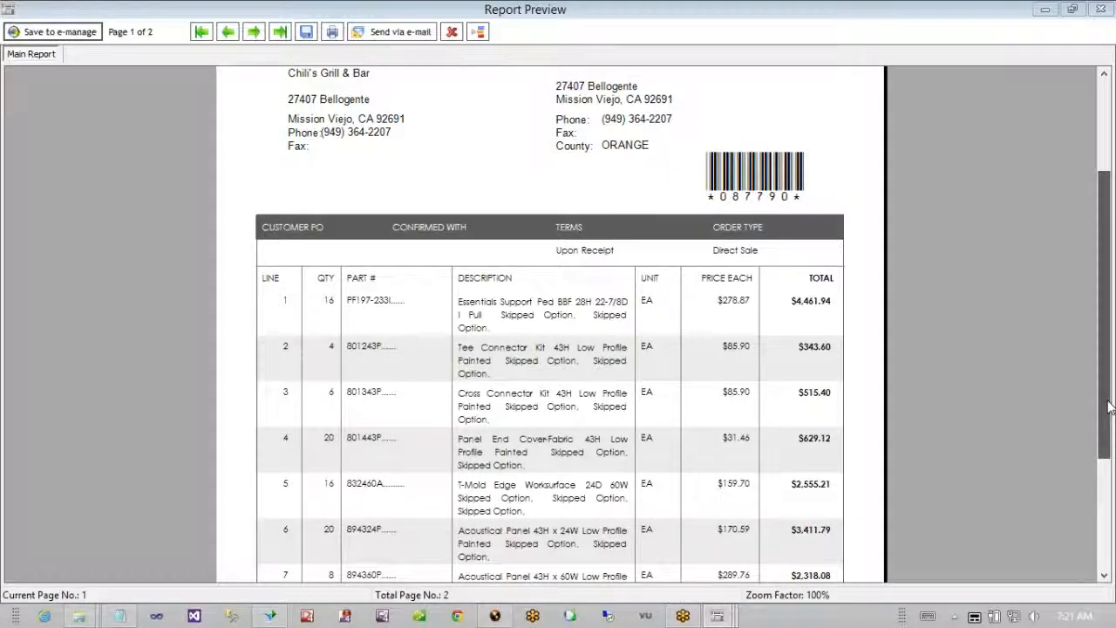
left_click_drag(1110, 408, 1112, 315)
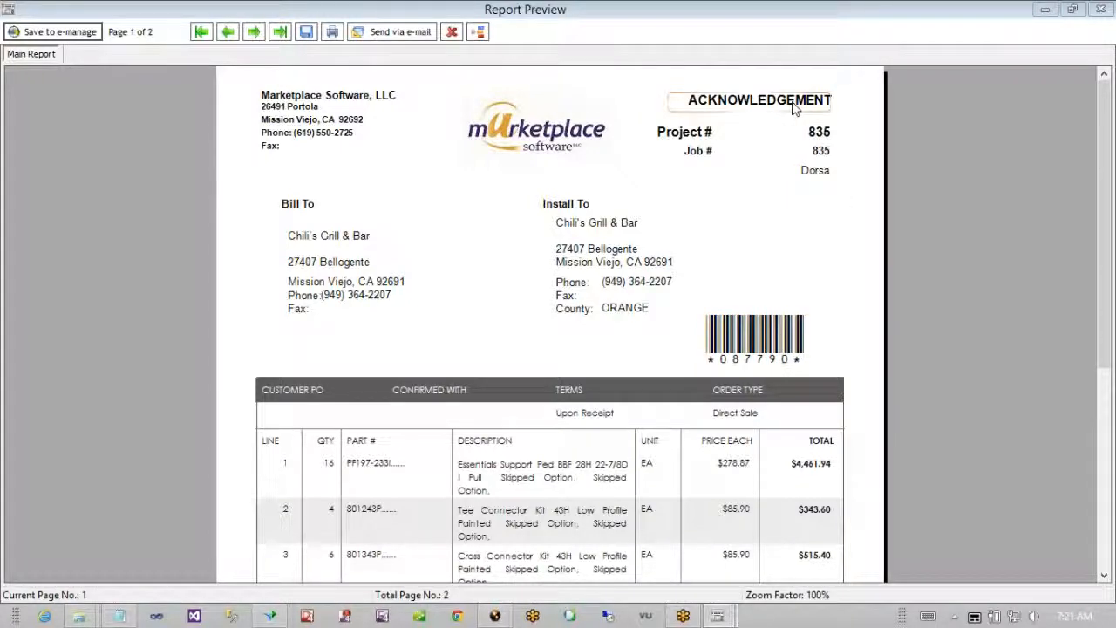
scroll(1103, 349, "down", 5)
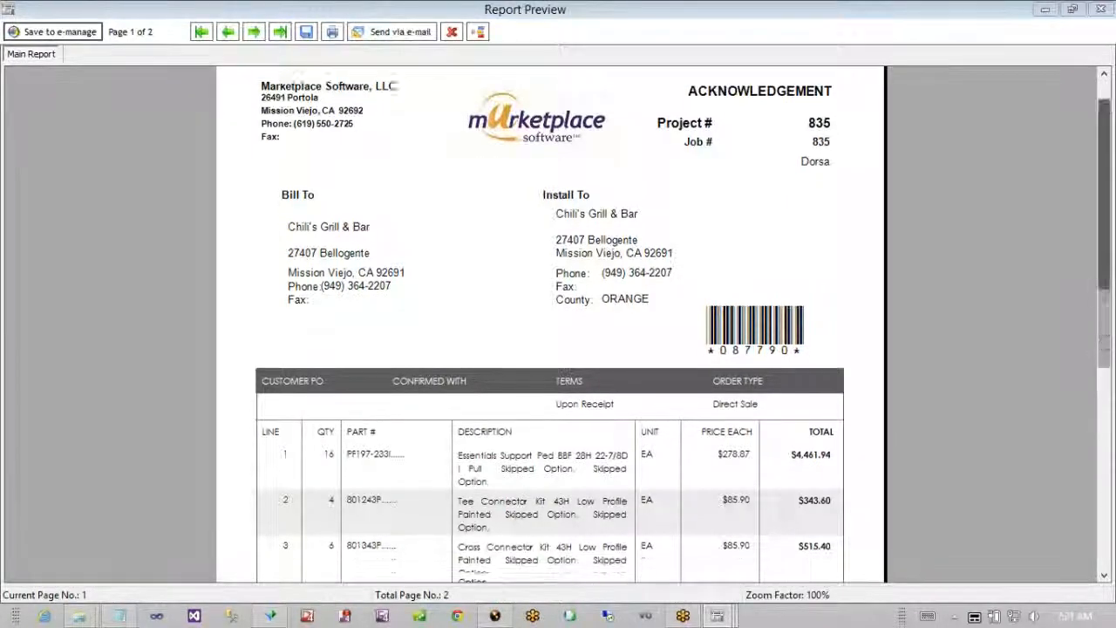
scroll(1104, 349, "up", 3)
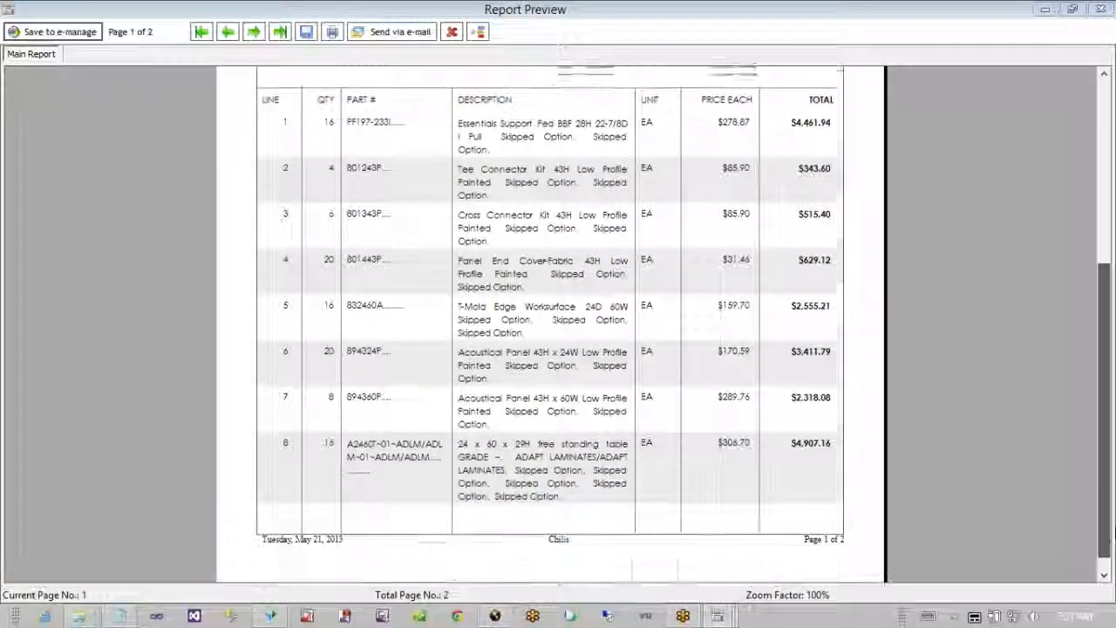
scroll(985, 327, "up", 5)
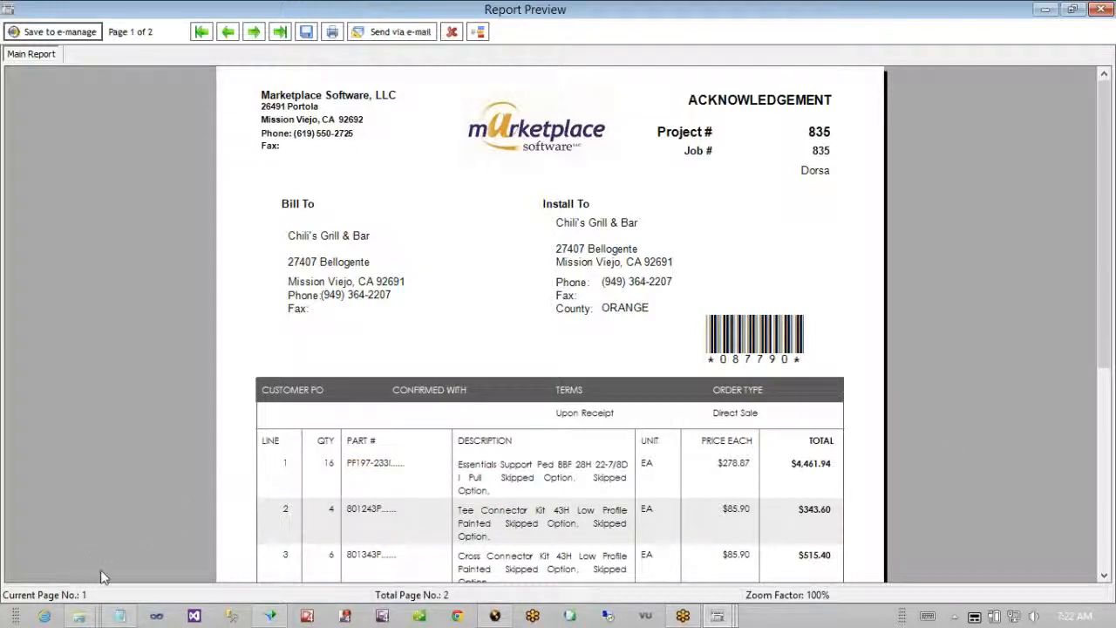
- Switch to Crystal Reports and open the custom background color definition of Page Header d from the Section Expert
left_click(272, 615)
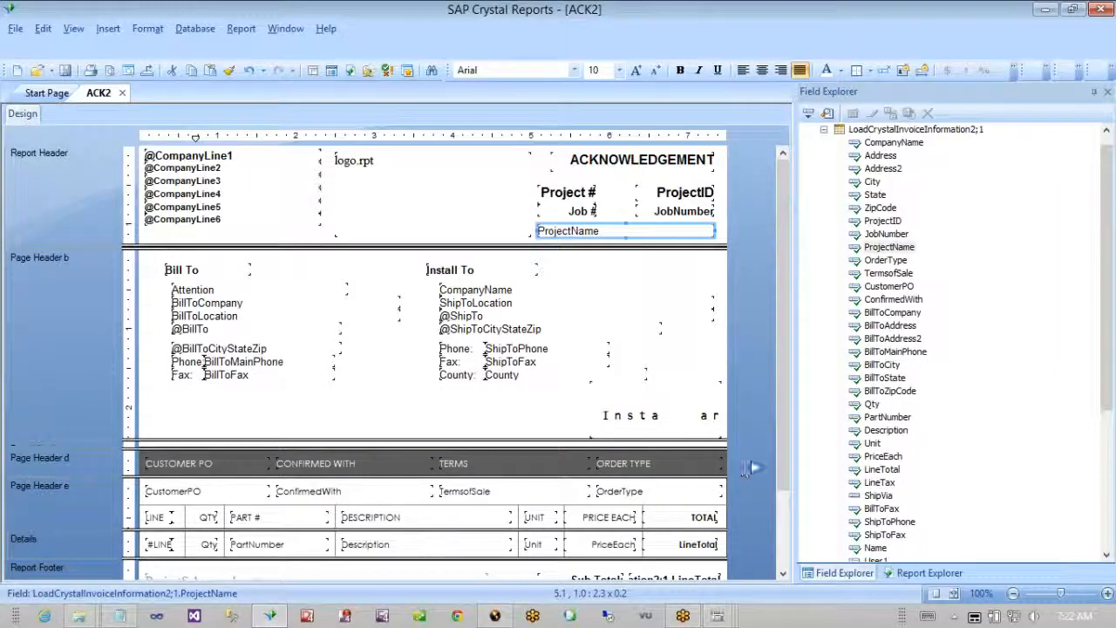
scroll(777, 511, "down", 3)
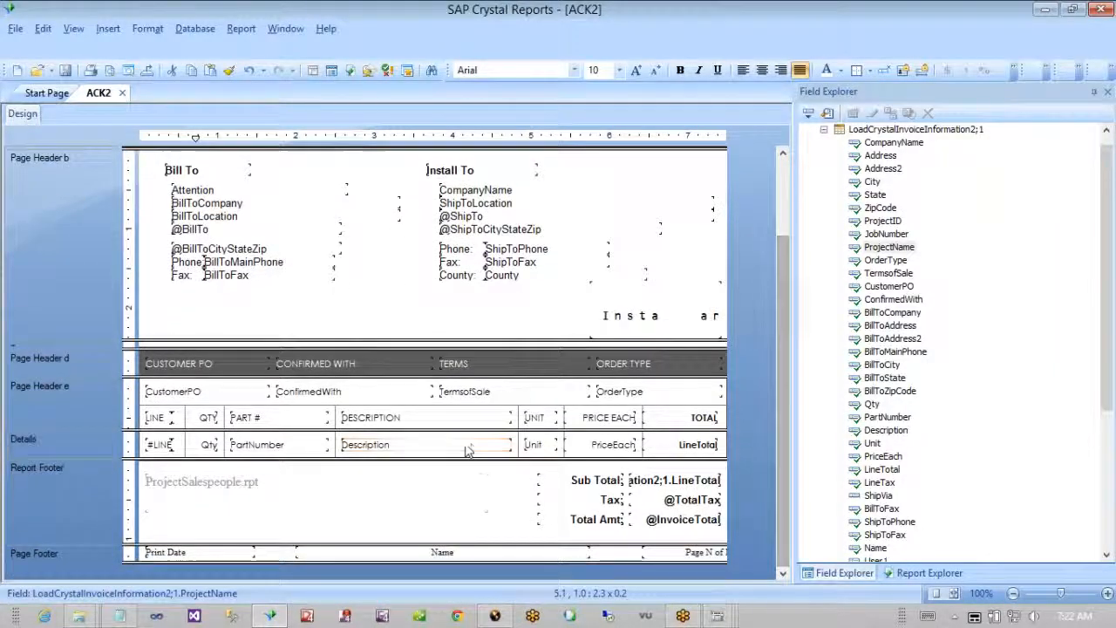
right_click(62, 361)
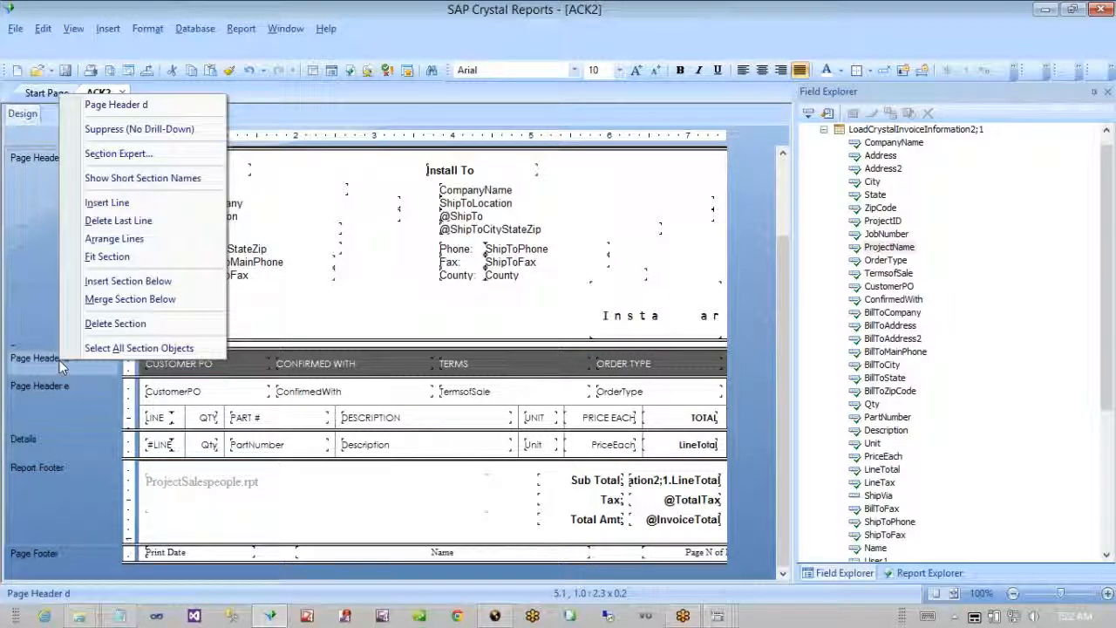
left_click(131, 154)
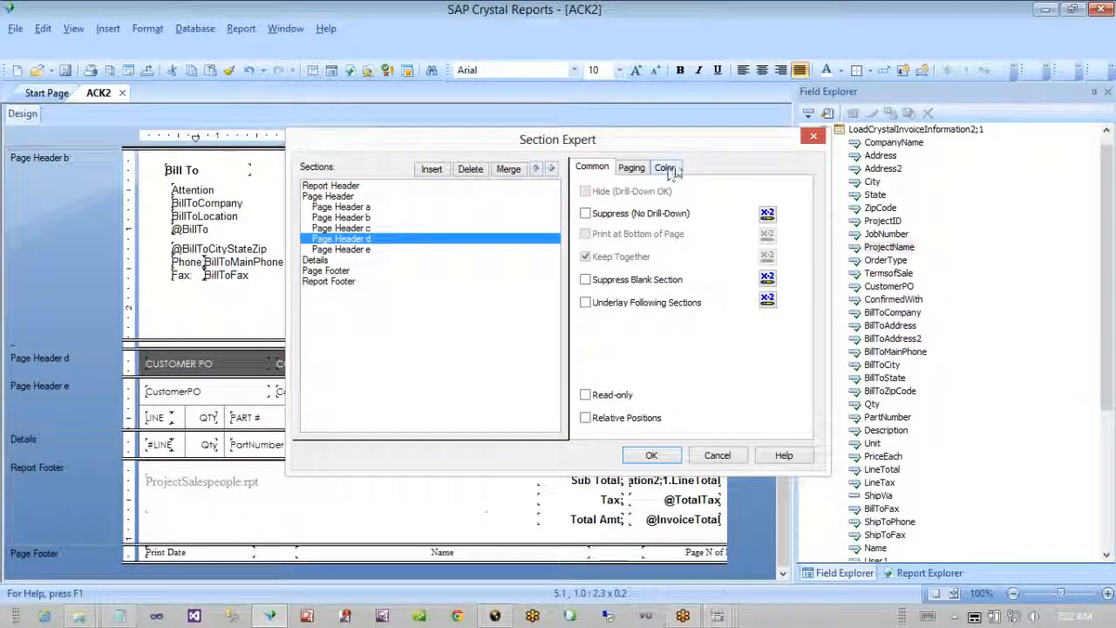
left_click(666, 168)
left_click(719, 264)
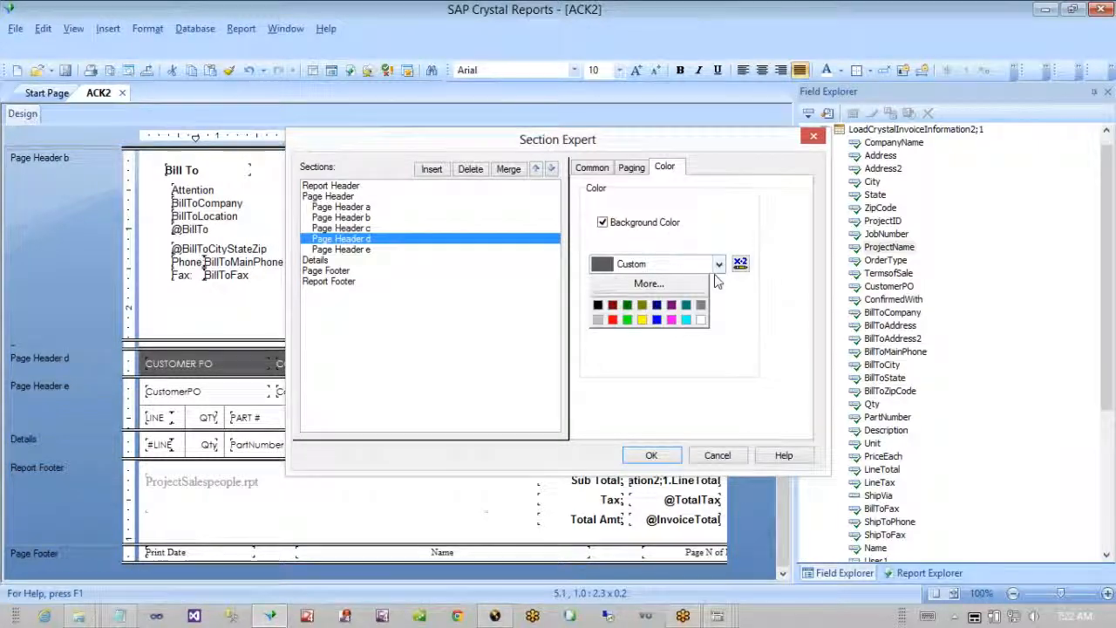
left_click(645, 283)
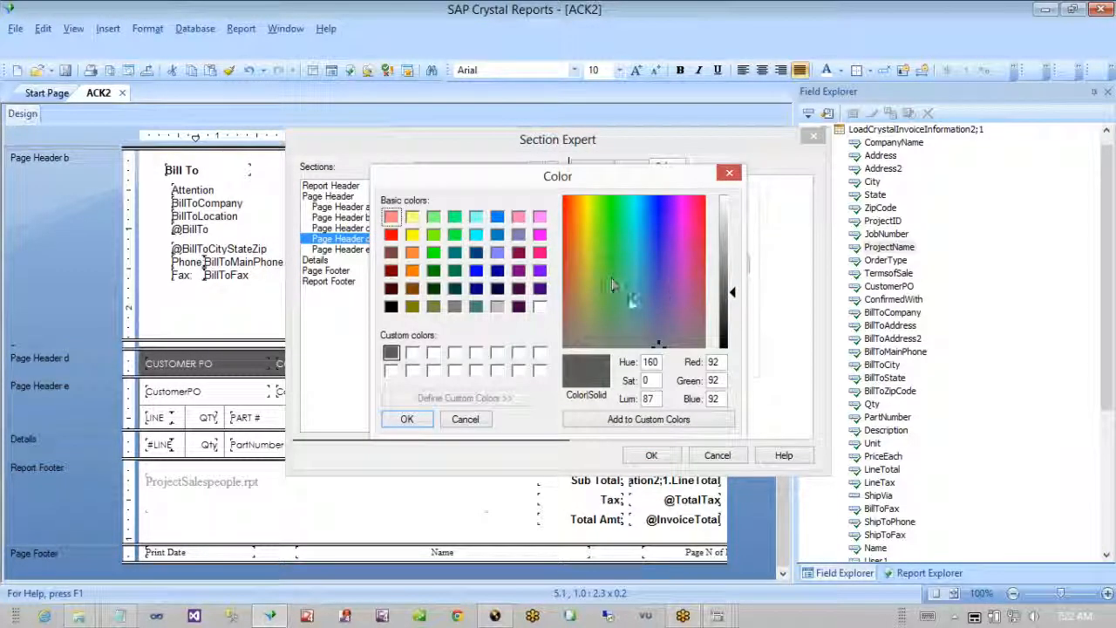
- Try a blue value of 120 for the Page Header d background color and set it back to 92
double_click(710, 362)
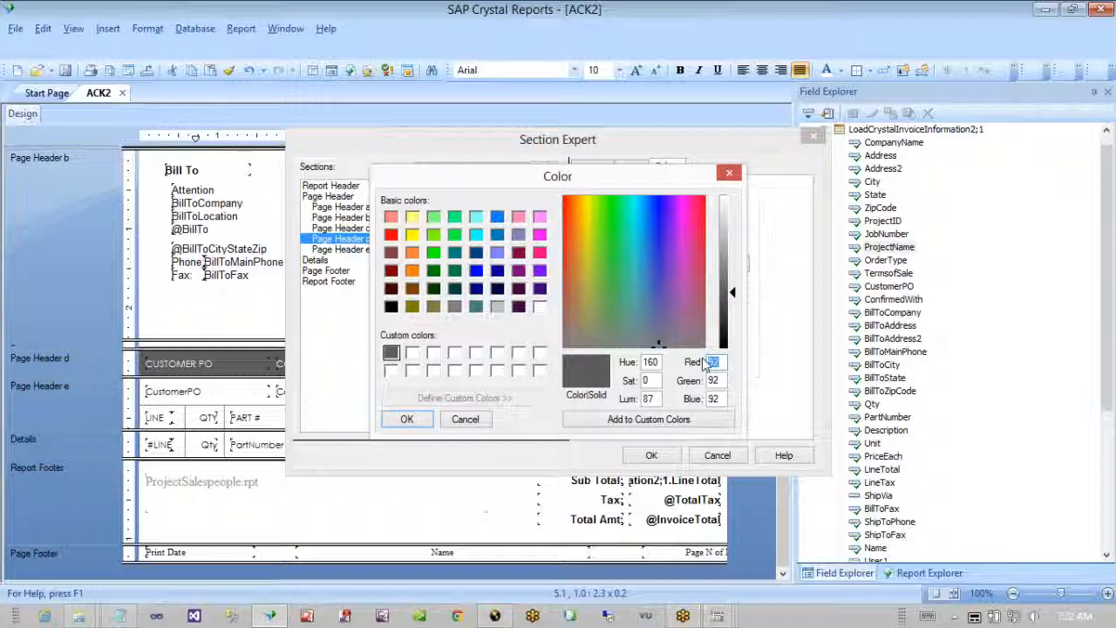
left_click(720, 399)
key("BackSpace")
key("BackSpace")
type("120")
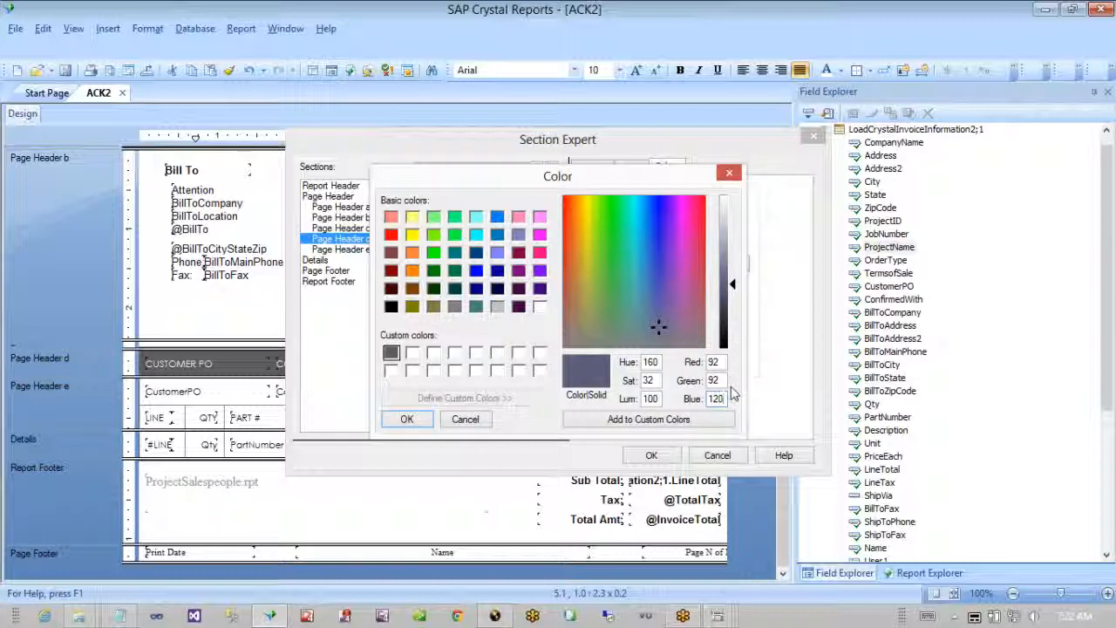
key("BackSpace")
key("BackSpace")
key("BackSpace")
type("92")
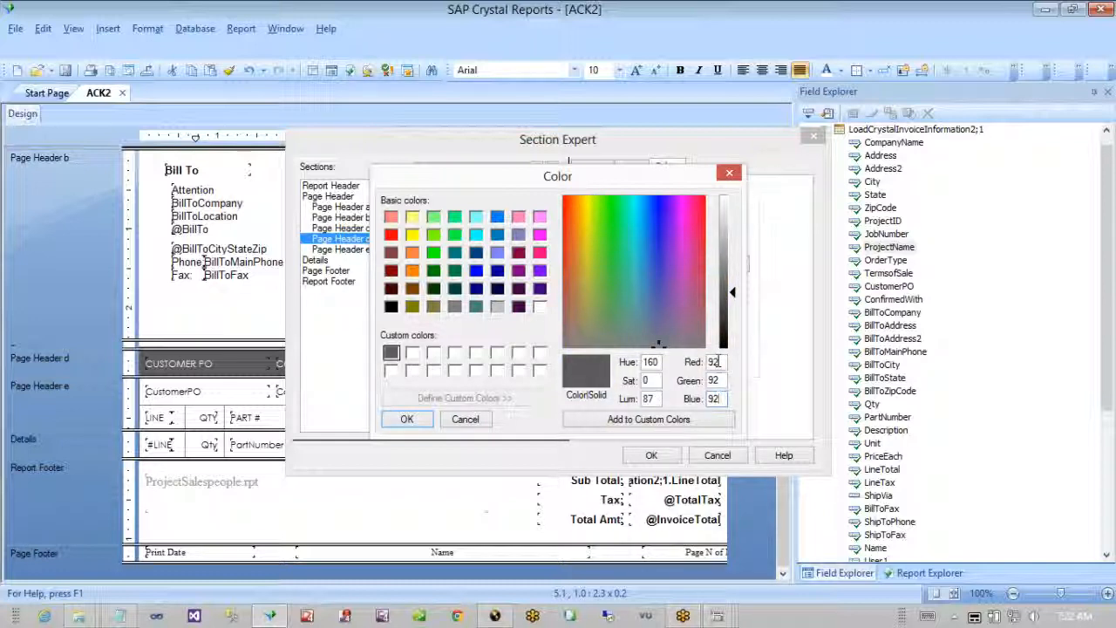
- Try a near-black background color for Page Header d with red, green and blue each set to 15
left_click_drag(715, 362, 696, 366)
type("15")
key("Tab")
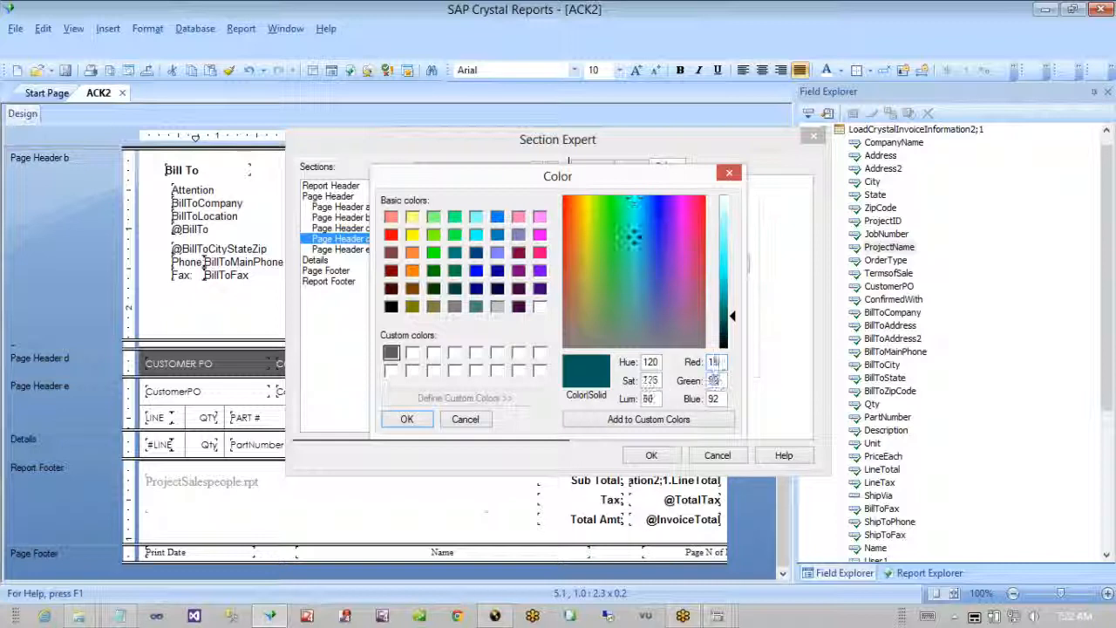
type("151")
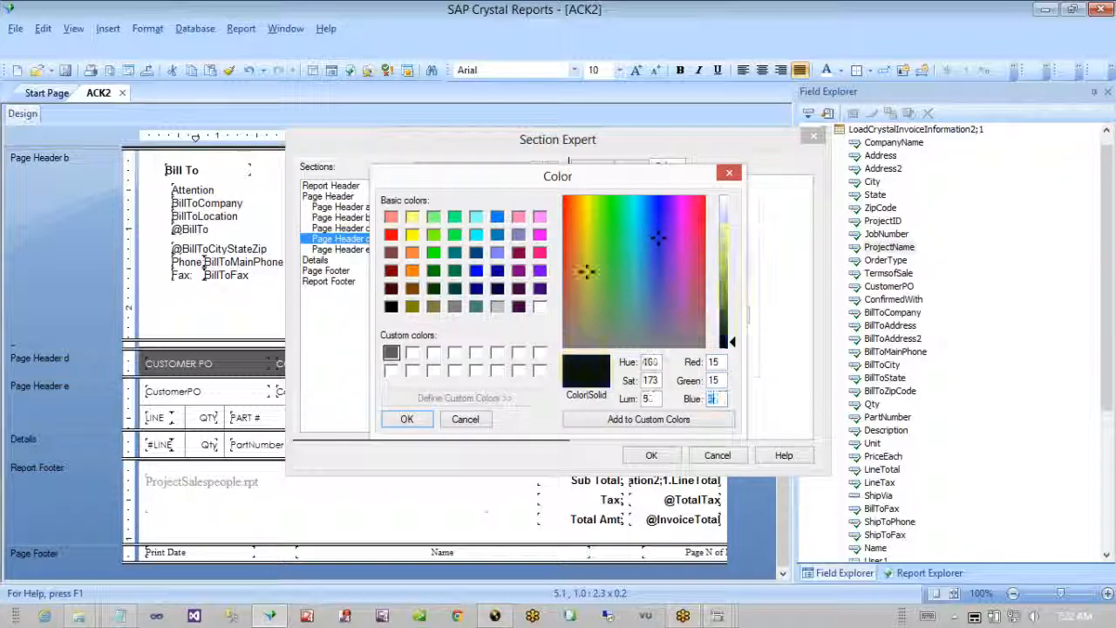
key("BackSpace")
type("15")
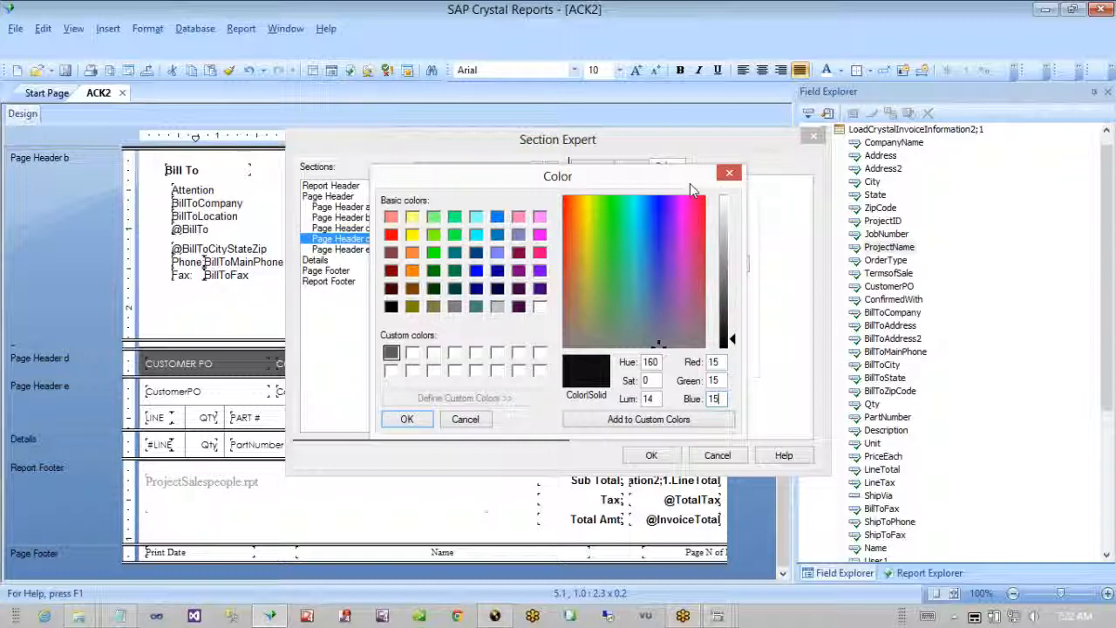
- Try a light gray with red, green and blue at 240, and close the color and section settings without applying
left_click_drag(723, 362, 689, 361)
type("24")
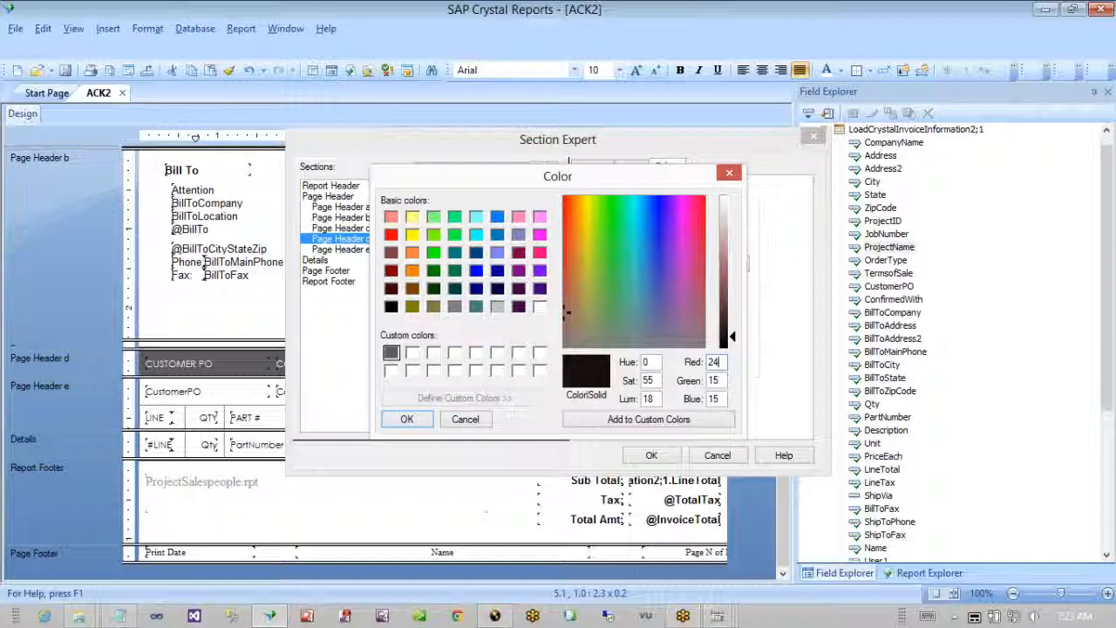
type("0")
key("Tab")
type("240")
key("Tab")
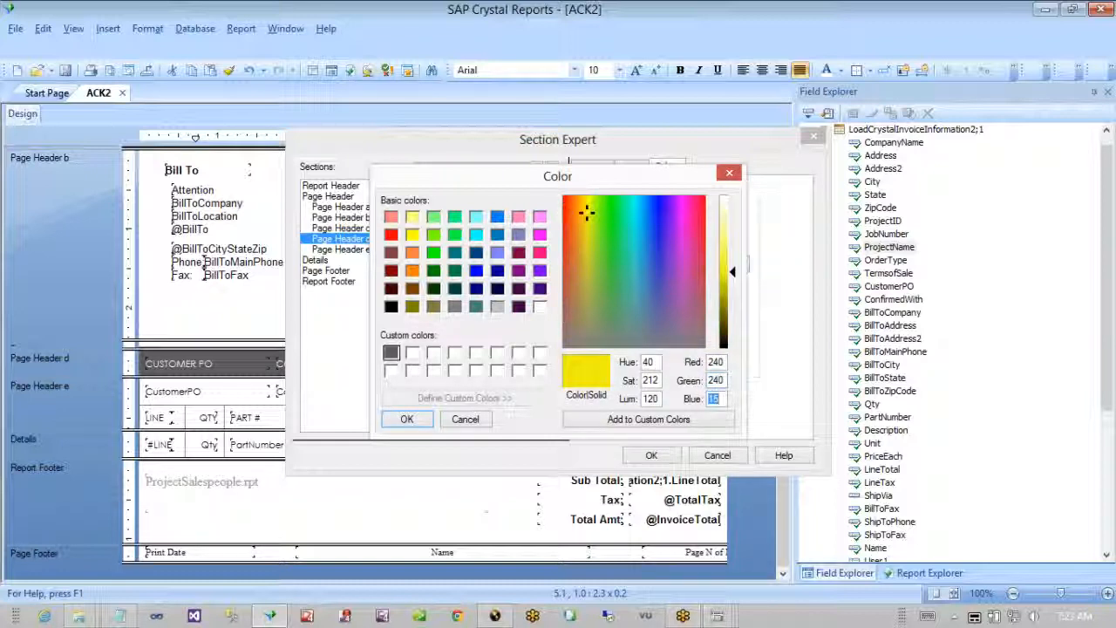
type("240")
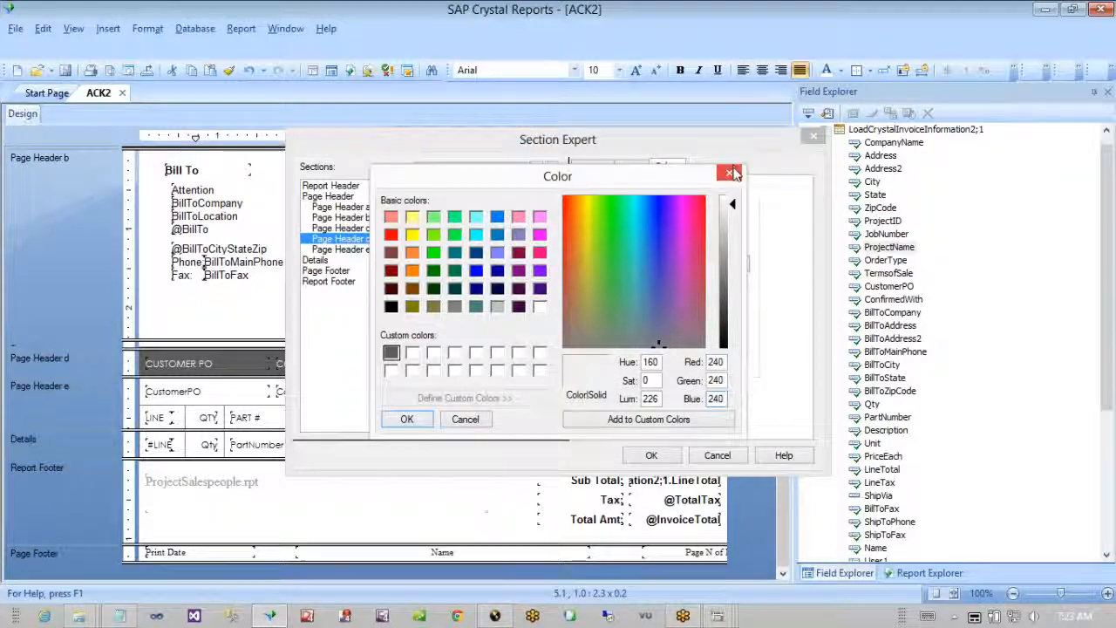
left_click(728, 171)
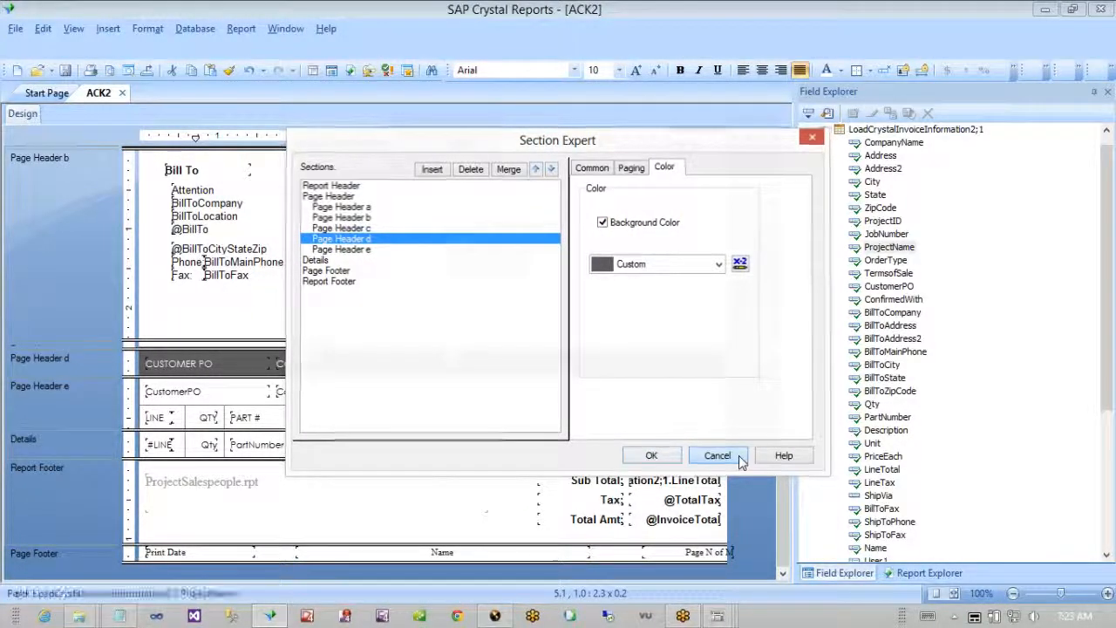
left_click(735, 461)
- Open the Details section's background color formula from the Section Expert and highlight its {#LINE} reference
right_click(93, 436)
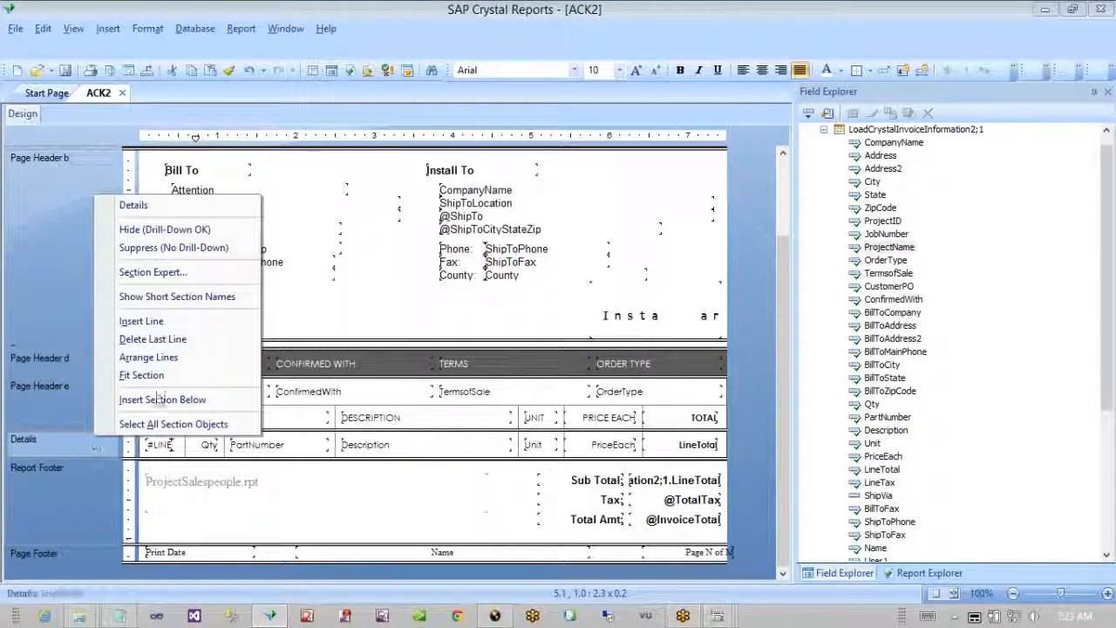
left_click(201, 273)
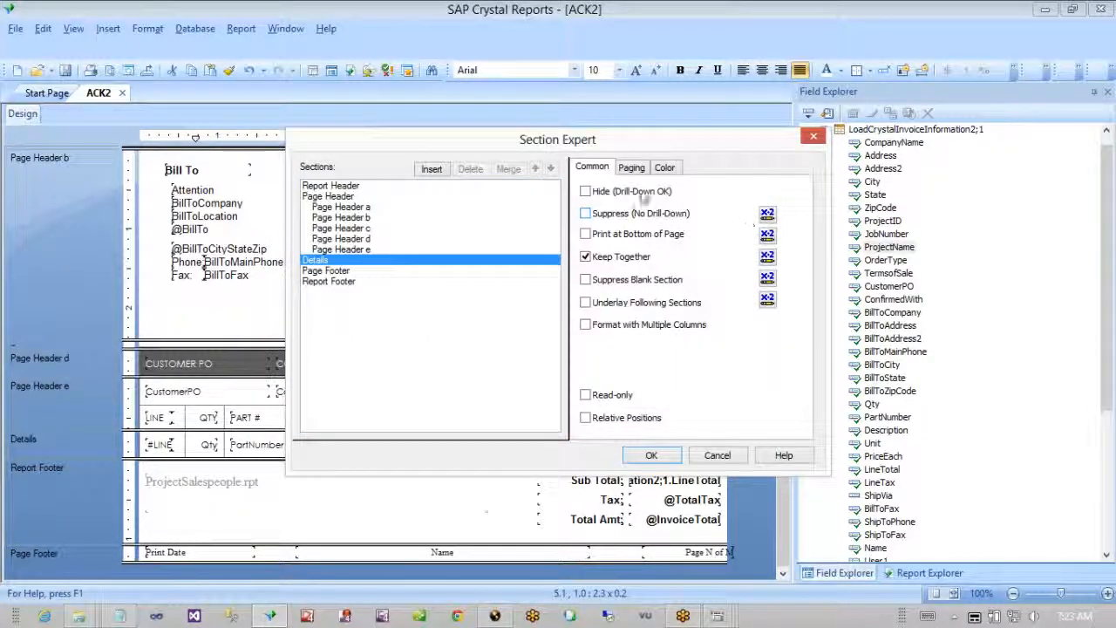
left_click(662, 171)
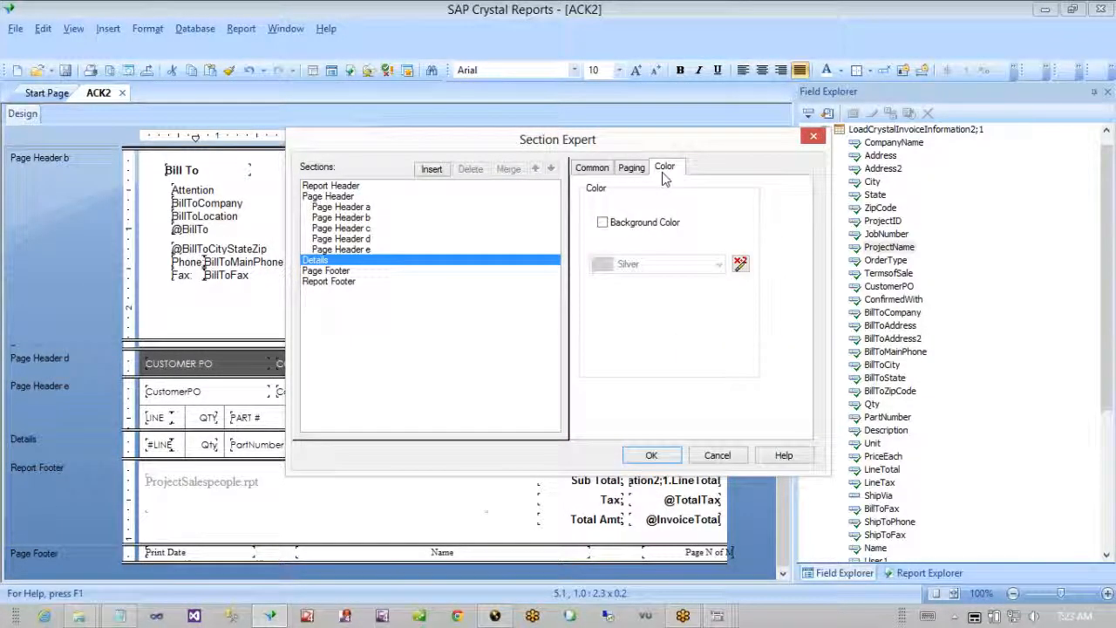
left_click(740, 264)
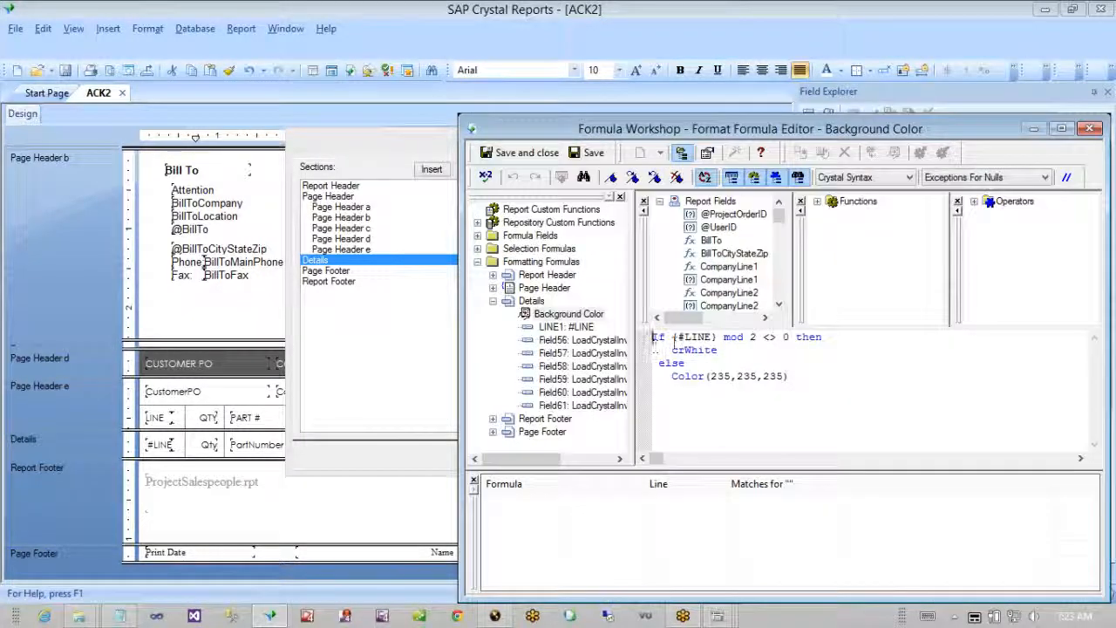
left_click_drag(672, 336, 716, 337)
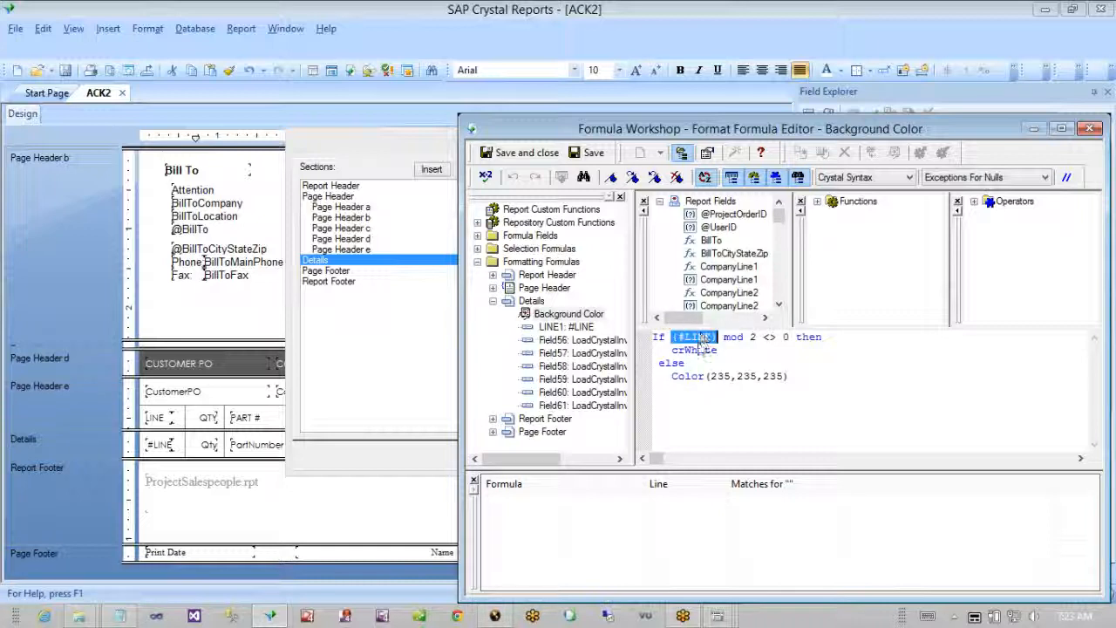